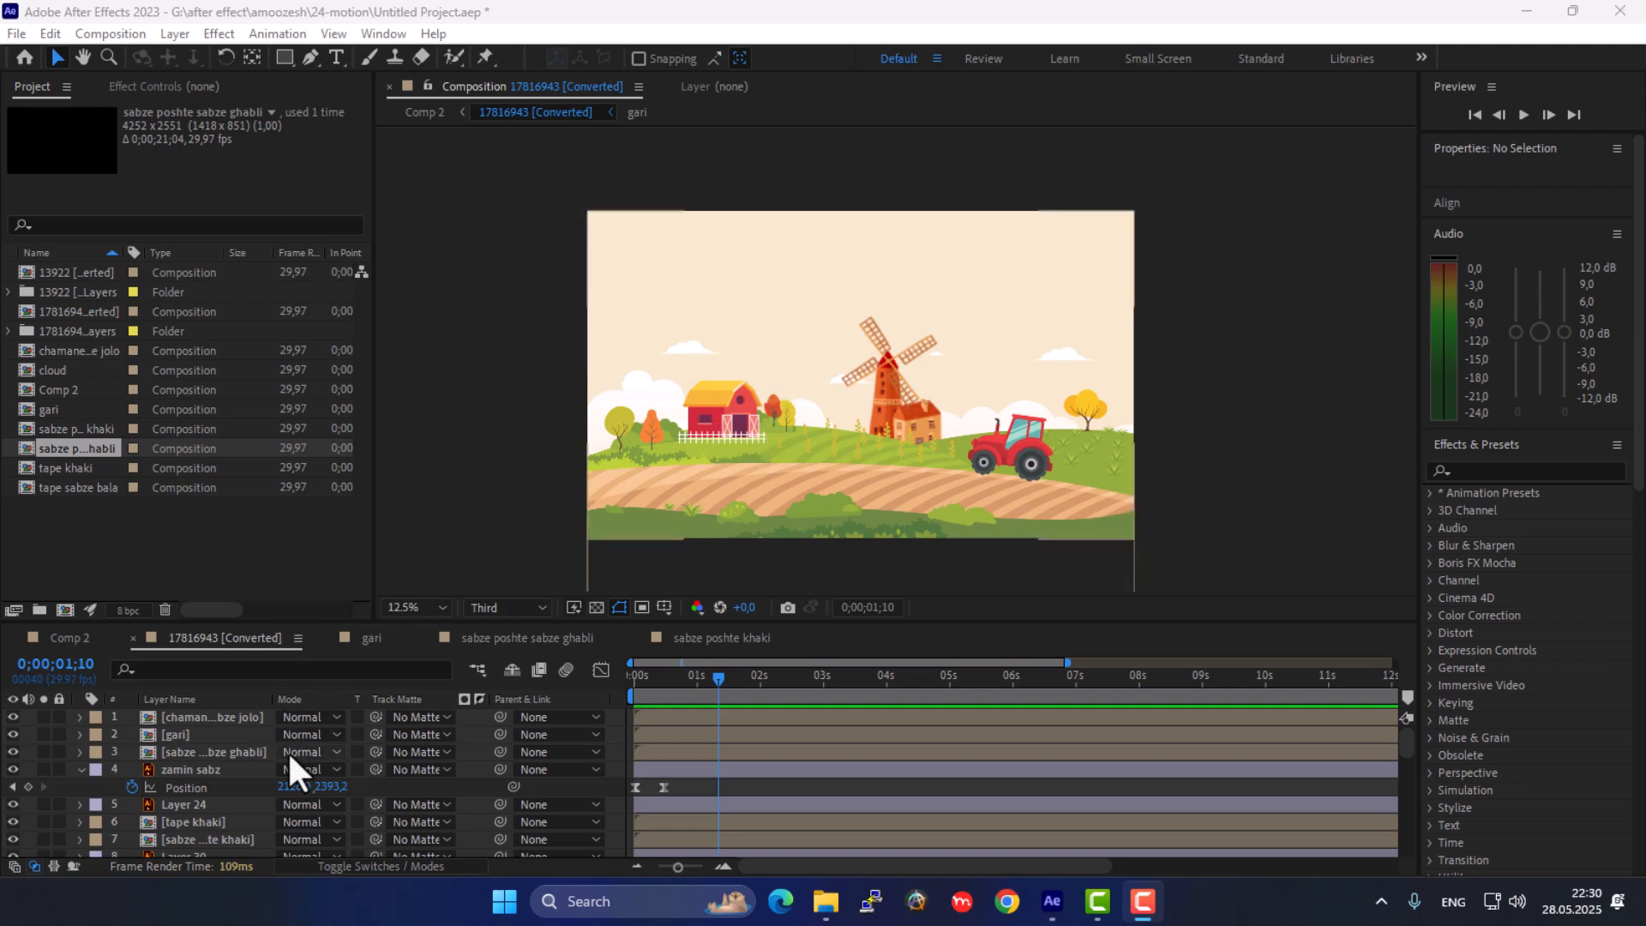
Review the farm scene's layer stack and animation in the converted composition, and open the sabze poshte khaki precomposition
scroll(538, 742, "down", 4)
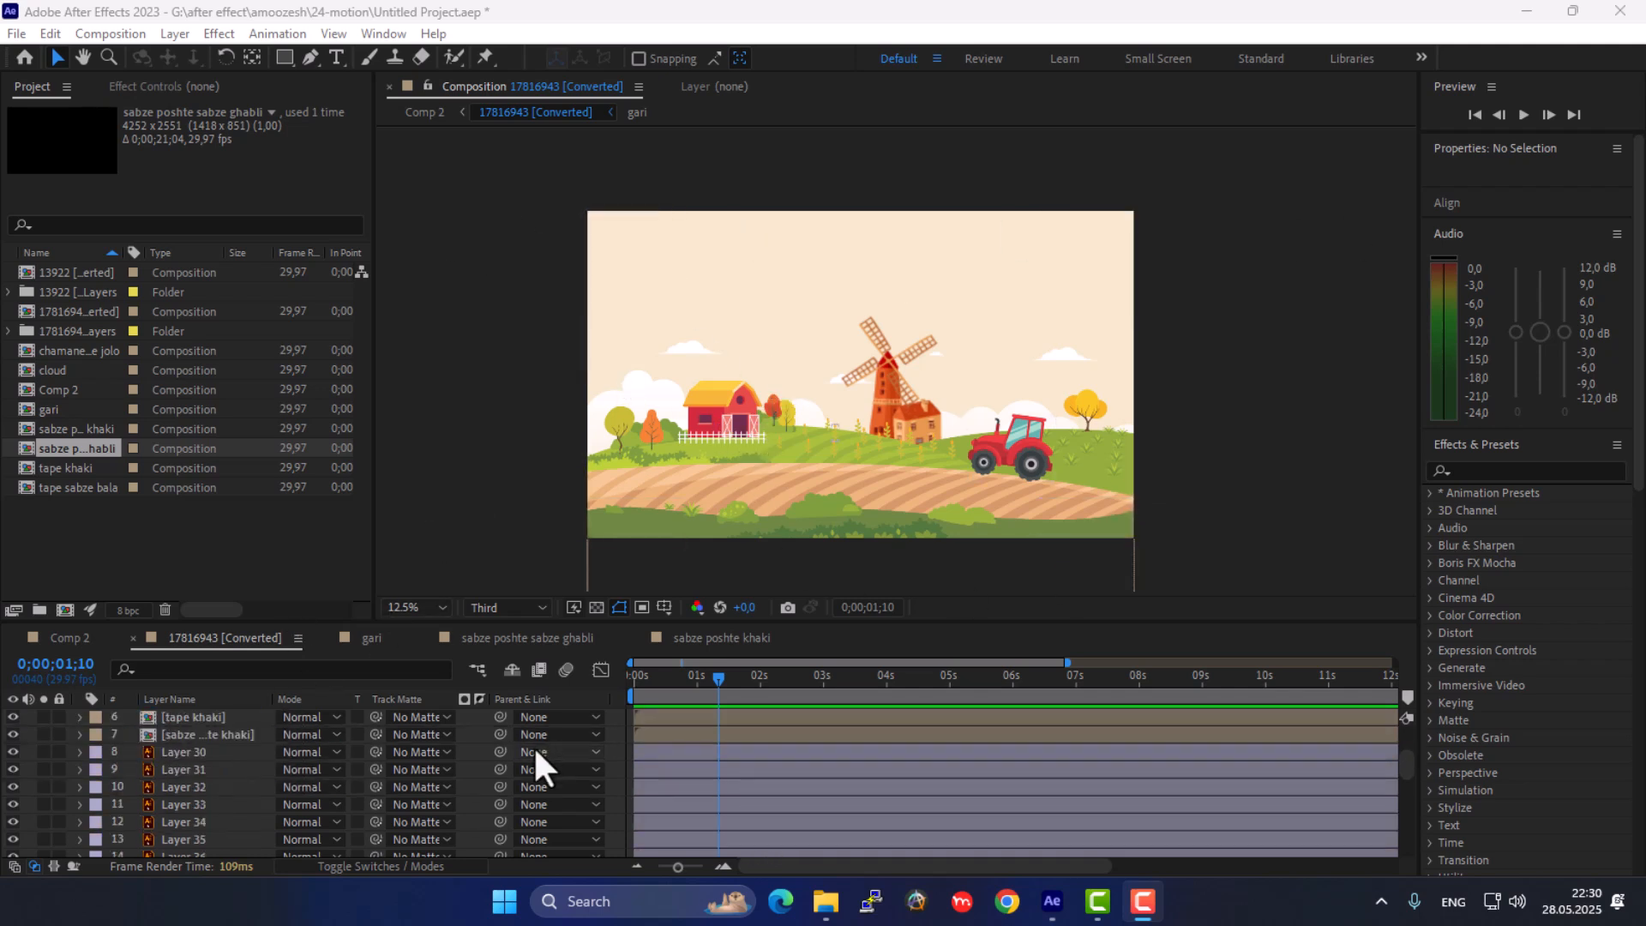
scroll(265, 760, "up", 4)
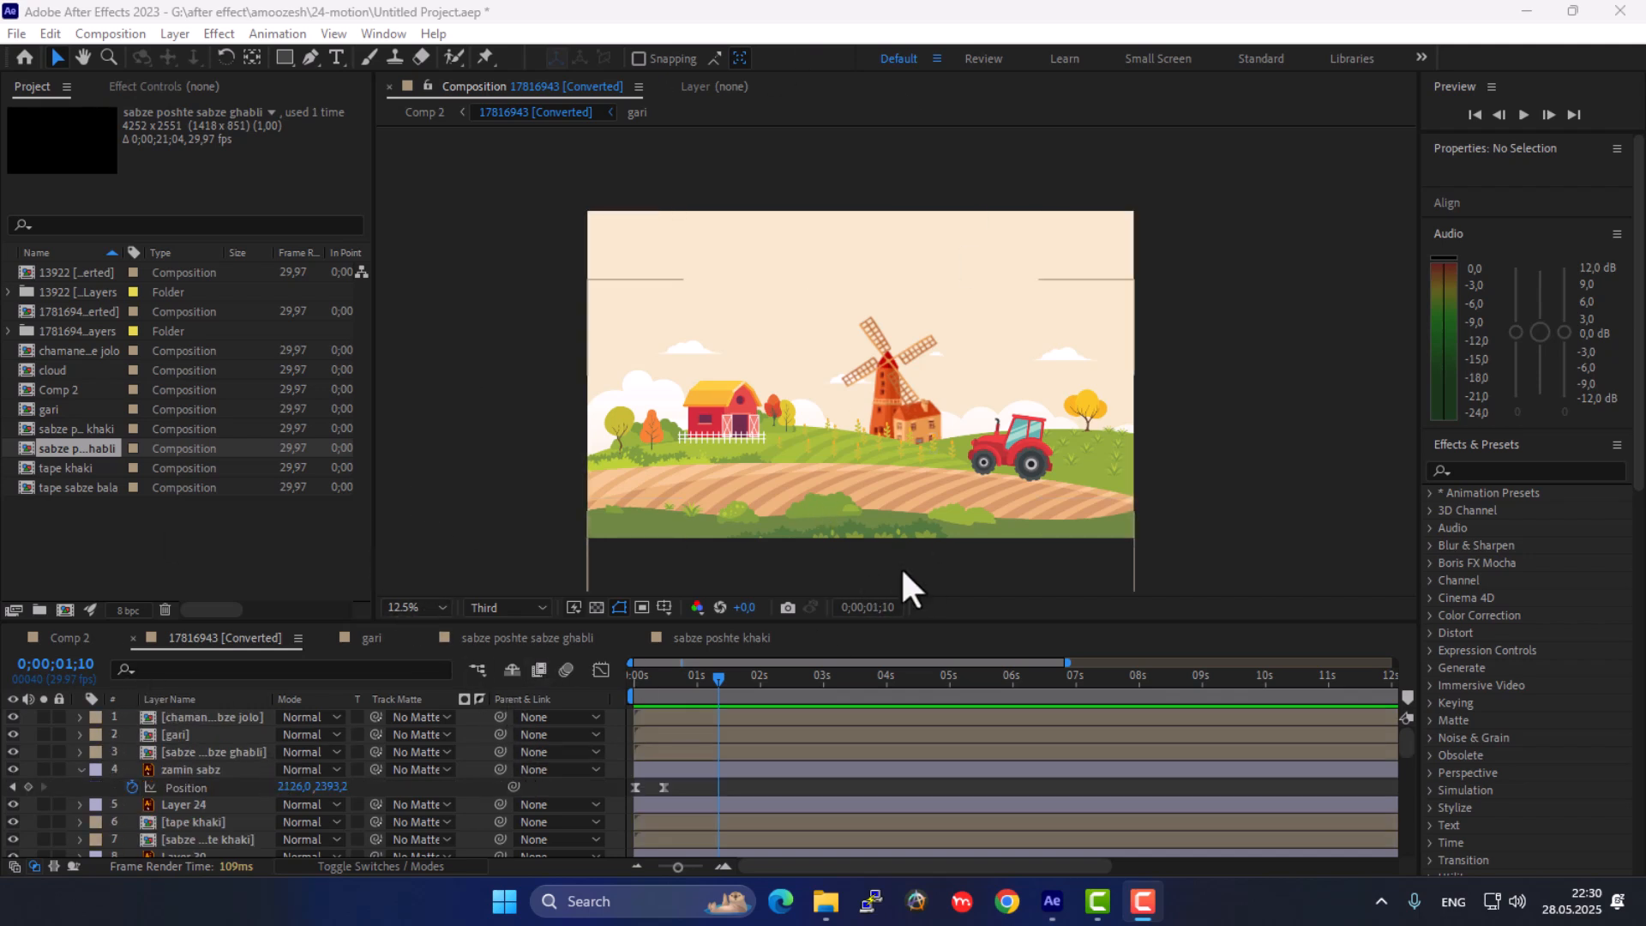
left_click_drag(682, 677, 723, 696)
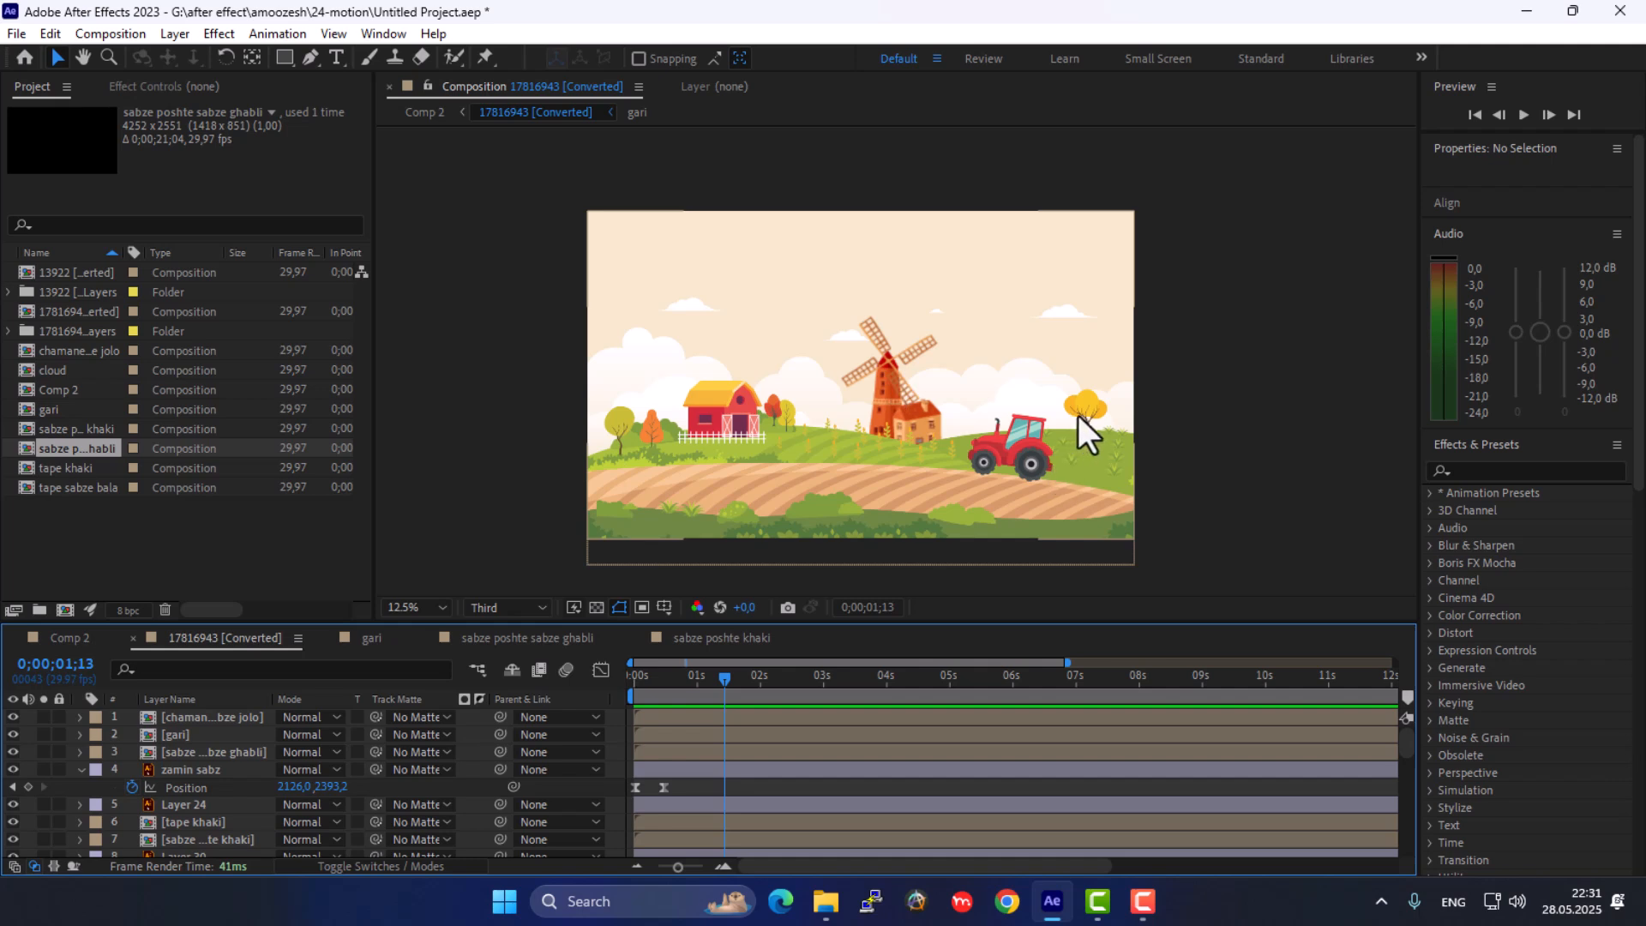
left_click(212, 819)
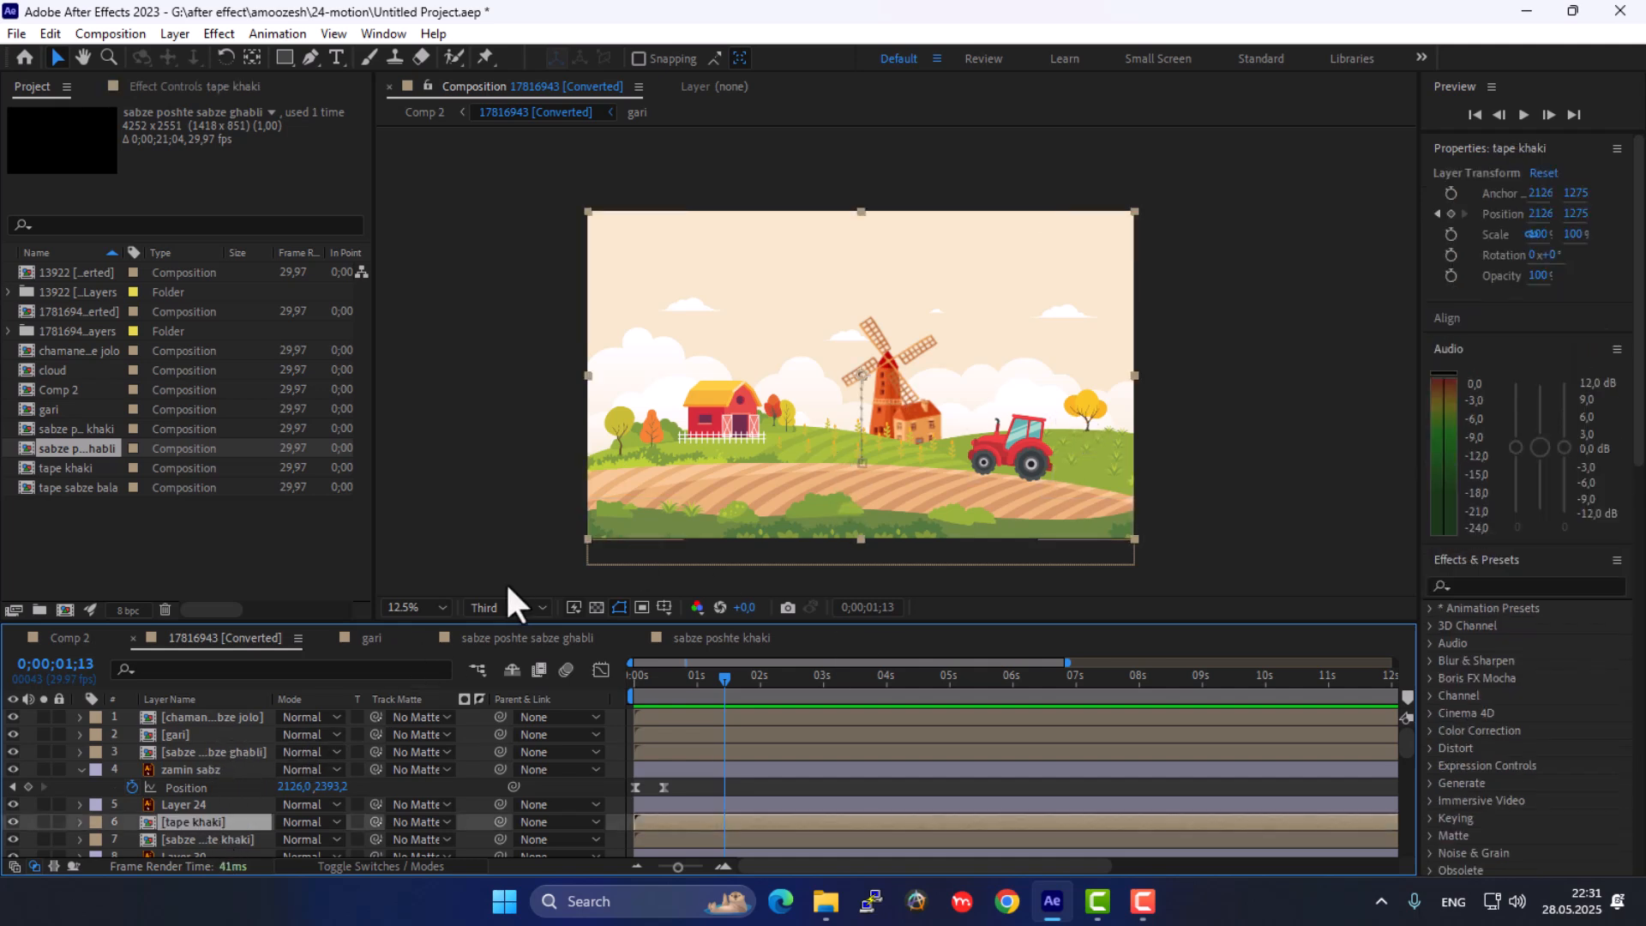
scroll(171, 802, "down", 1)
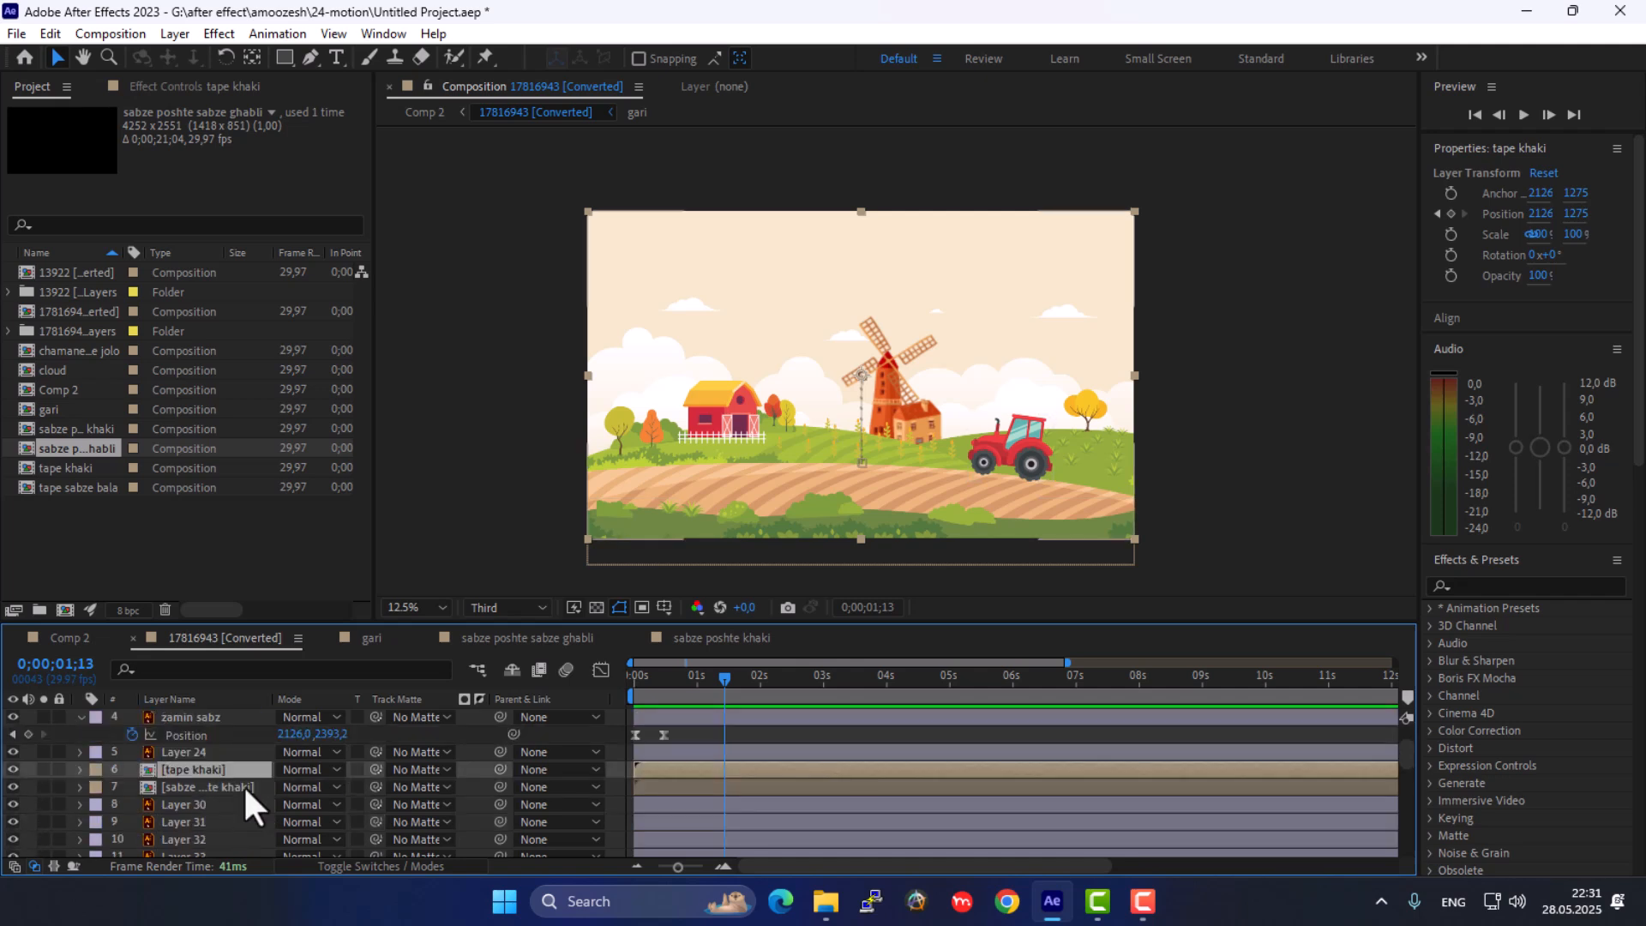
left_click(201, 787)
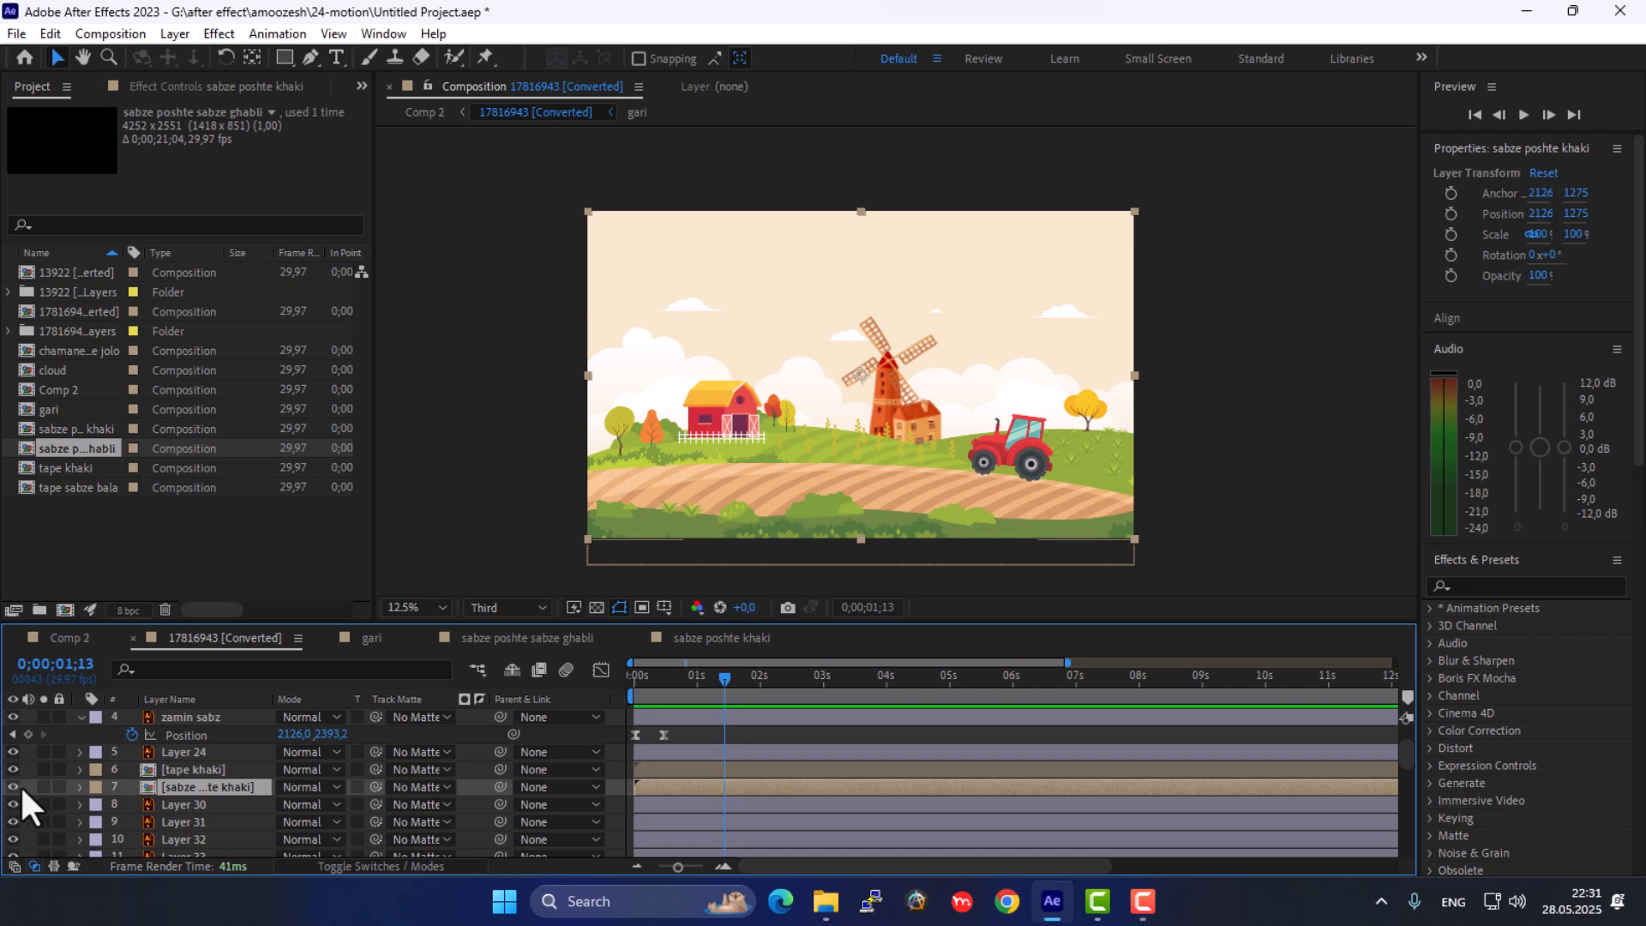
double_click(195, 786)
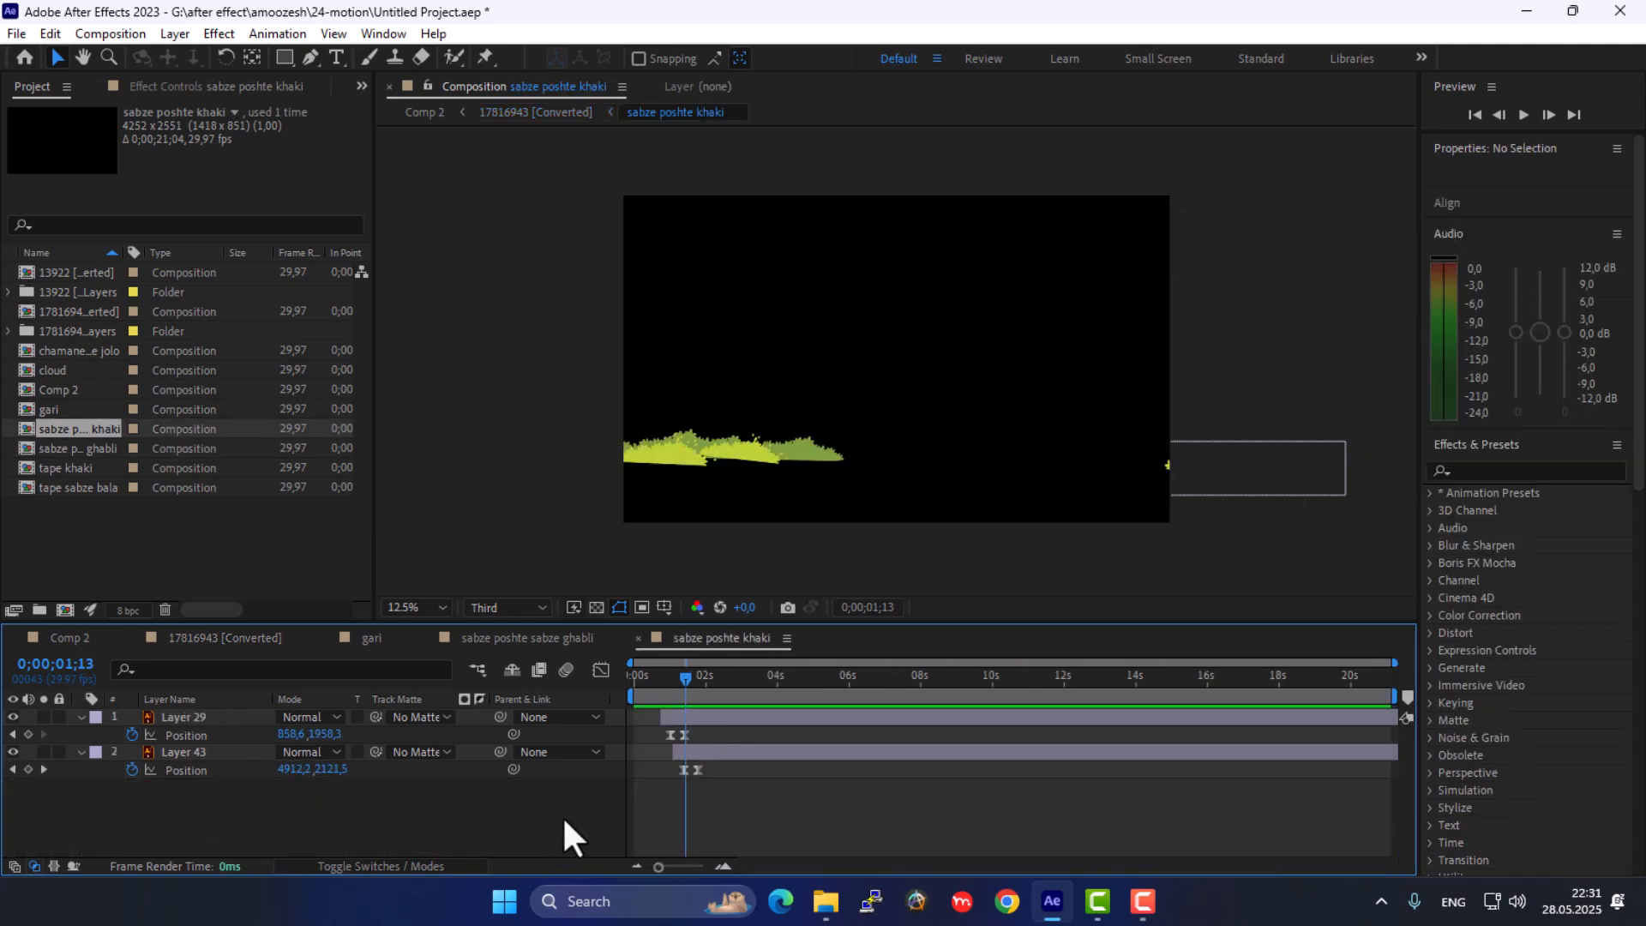
Scrub through the first two seconds of sabze poshte khaki to examine the Position animation of Layer 29 and Layer 43
mouse_move(667, 673)
left_mouse_down()
mouse_move(631, 674)
mouse_move(669, 680)
left_mouse_up()
left_click(712, 717)
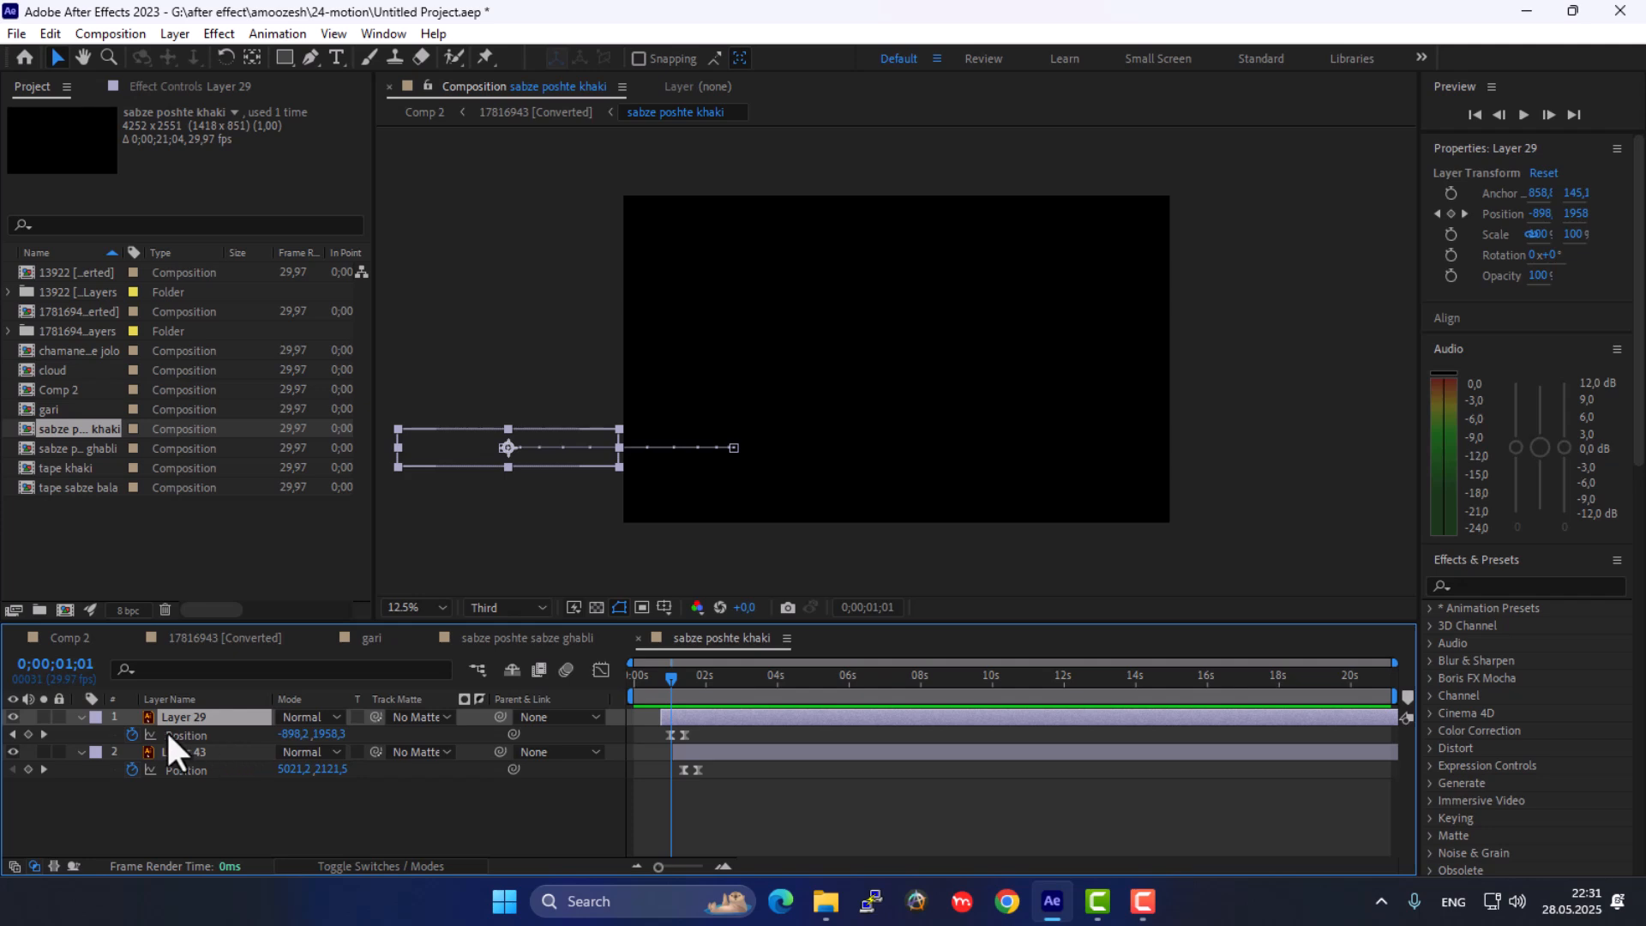
left_click_drag(671, 680, 674, 678)
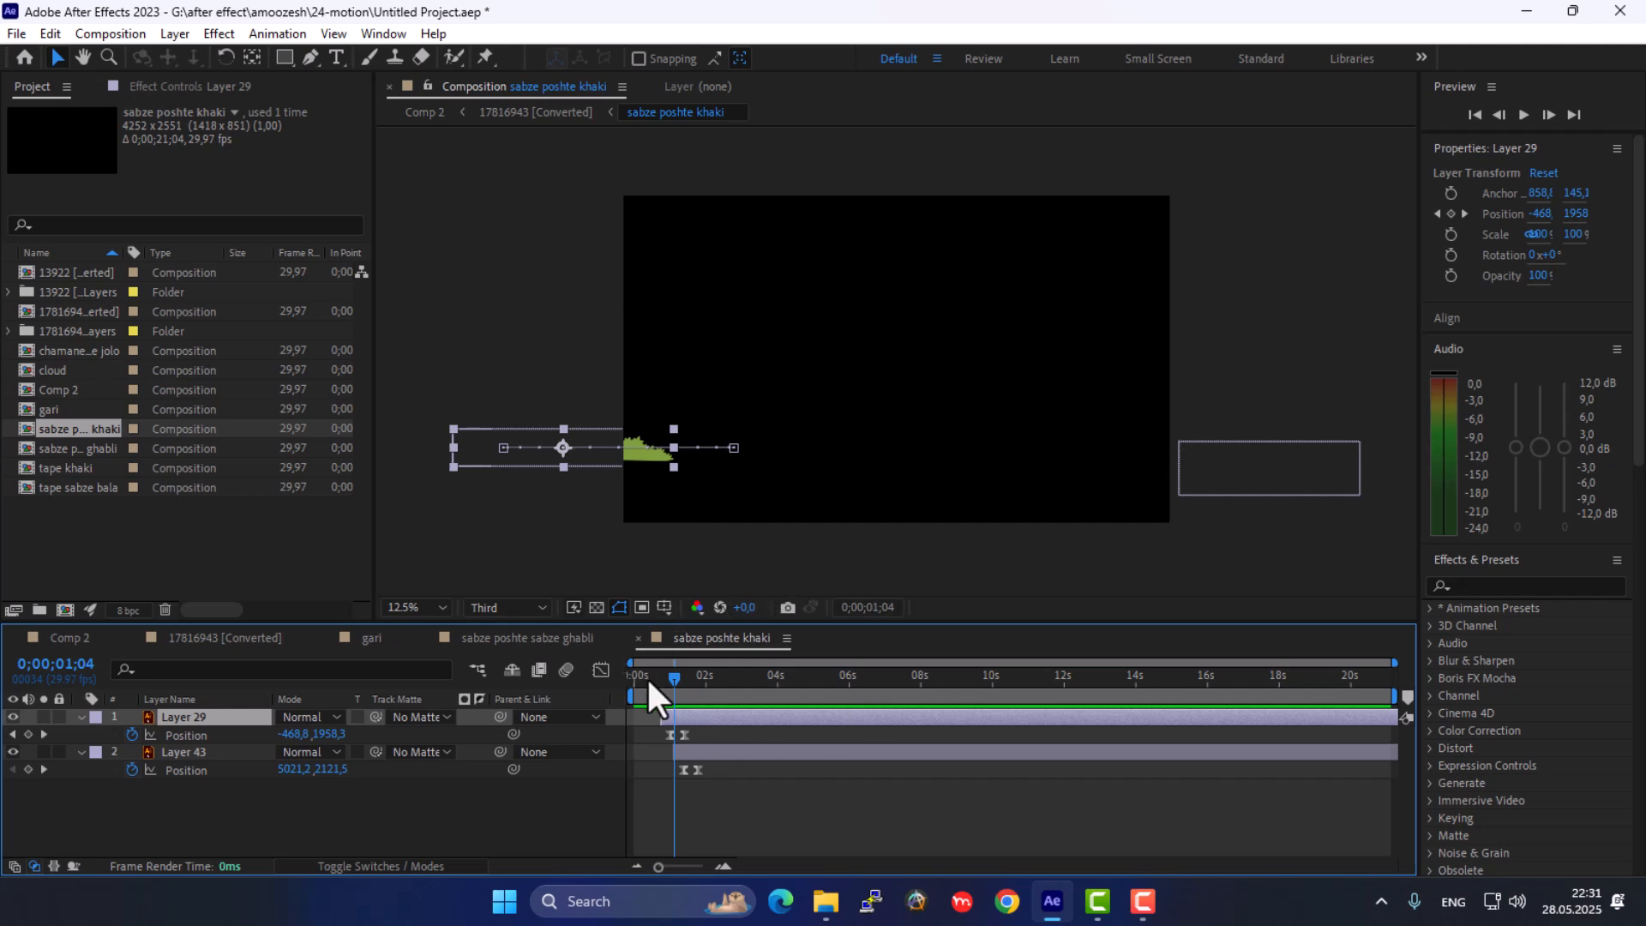
left_click_drag(646, 676, 693, 702)
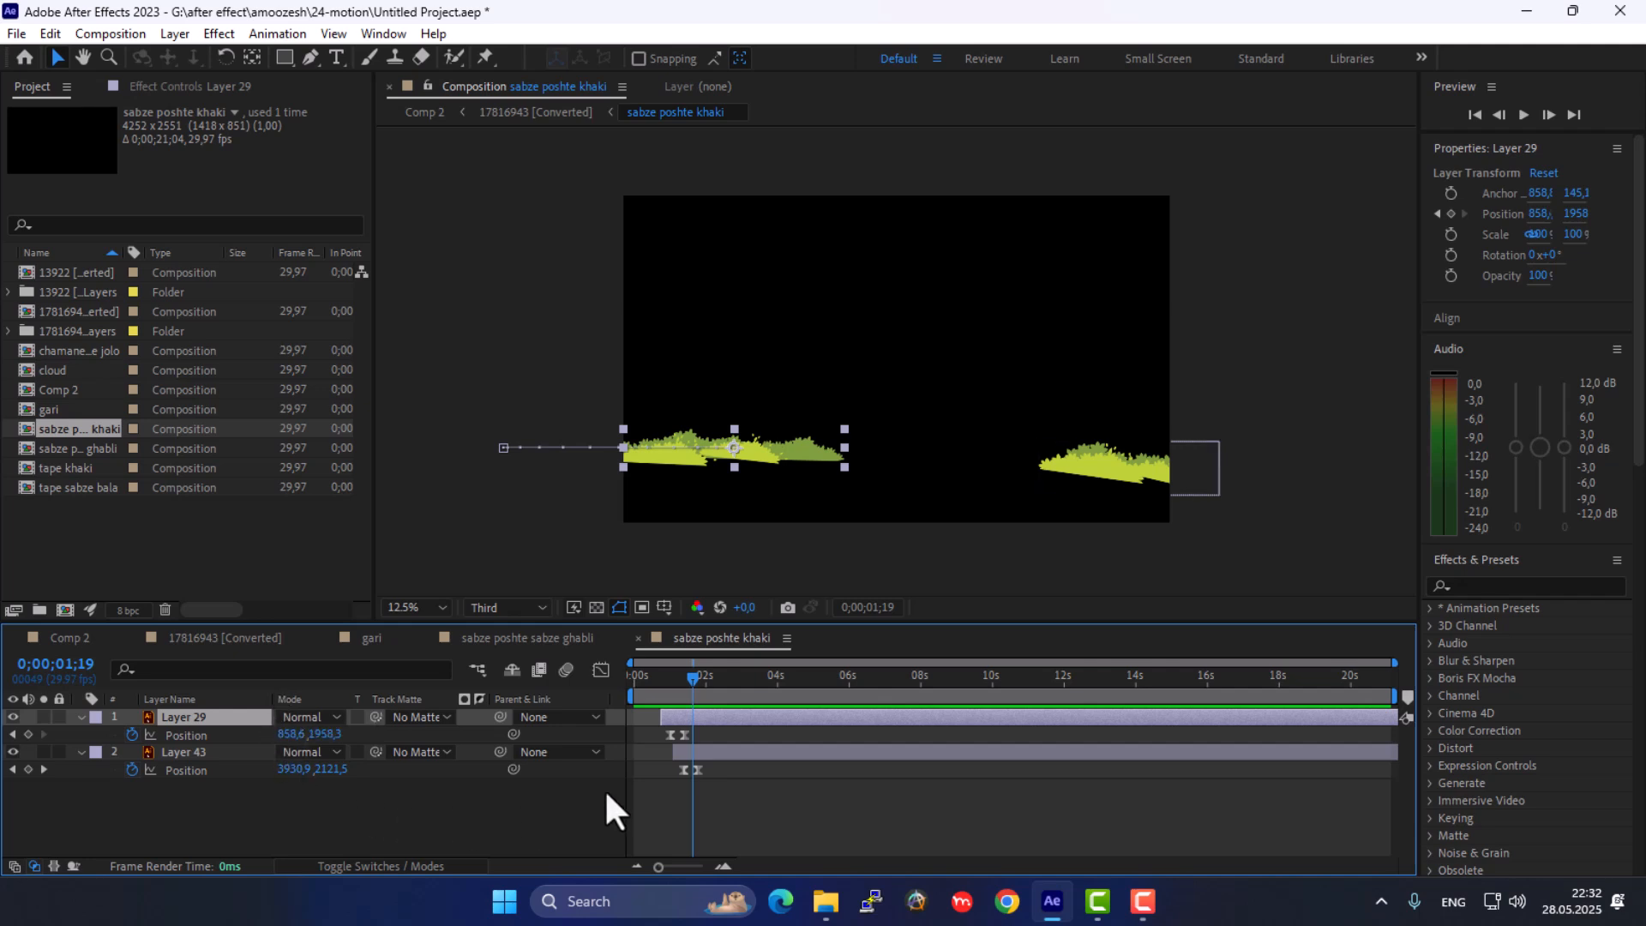
mouse_move(683, 681)
left_mouse_down()
mouse_move(643, 677)
mouse_move(708, 682)
left_mouse_up()
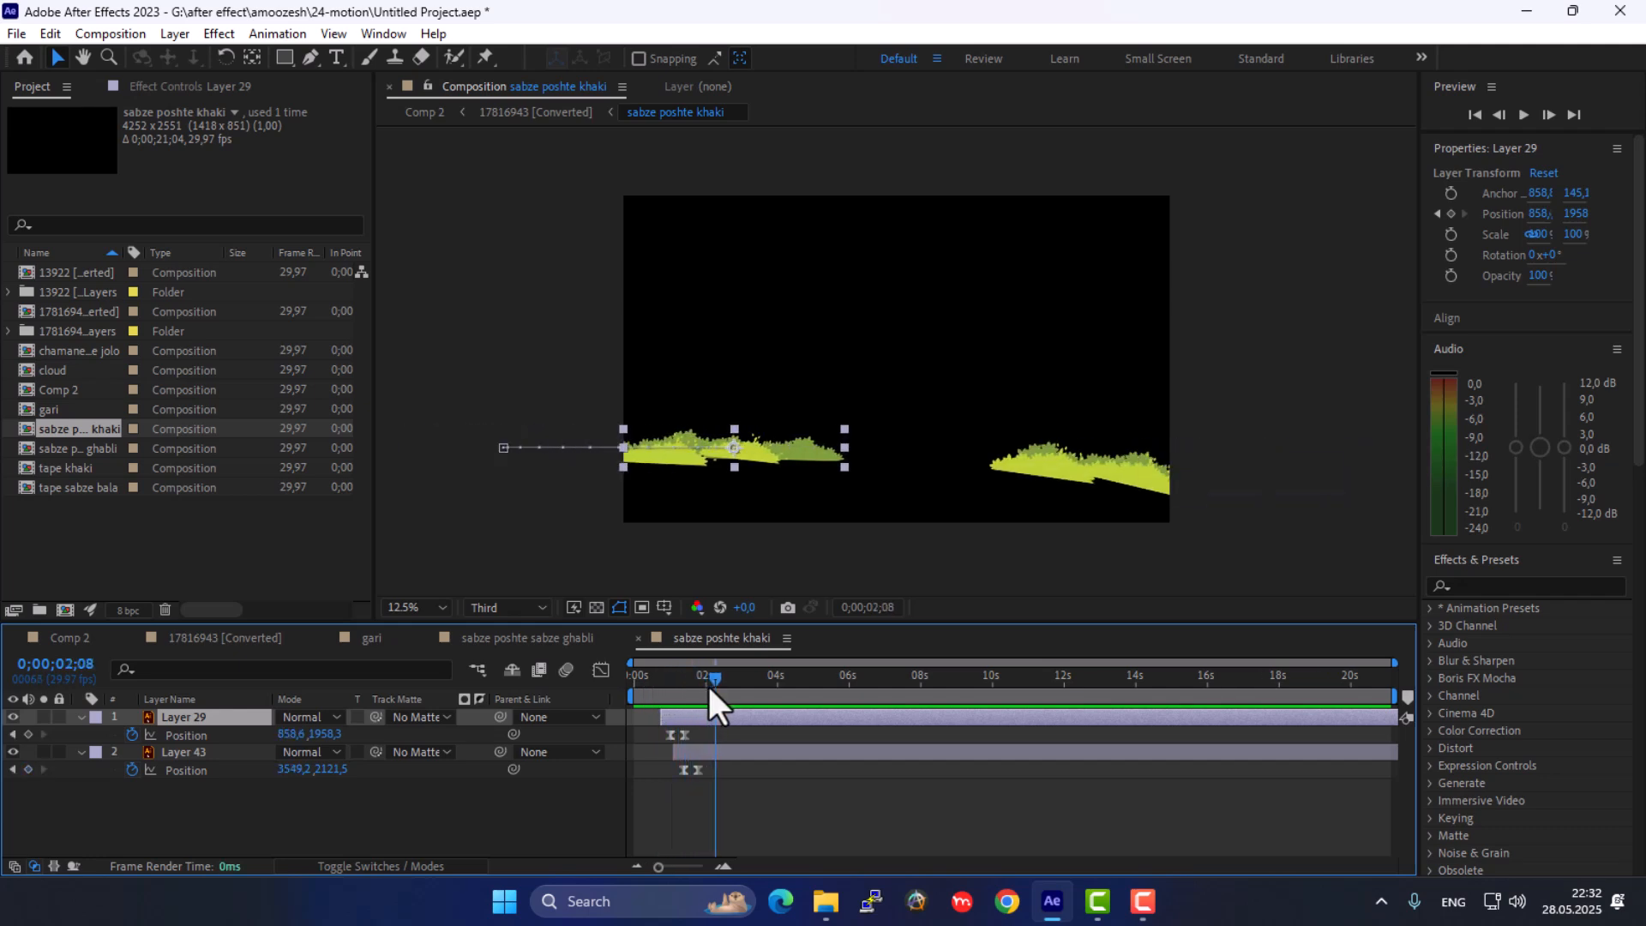
Compare Comp 2 with the 17816943 [Converted] composition and preview the latter's animation between about 0;00;00;22 and 0;00;01;24
left_click(75, 636)
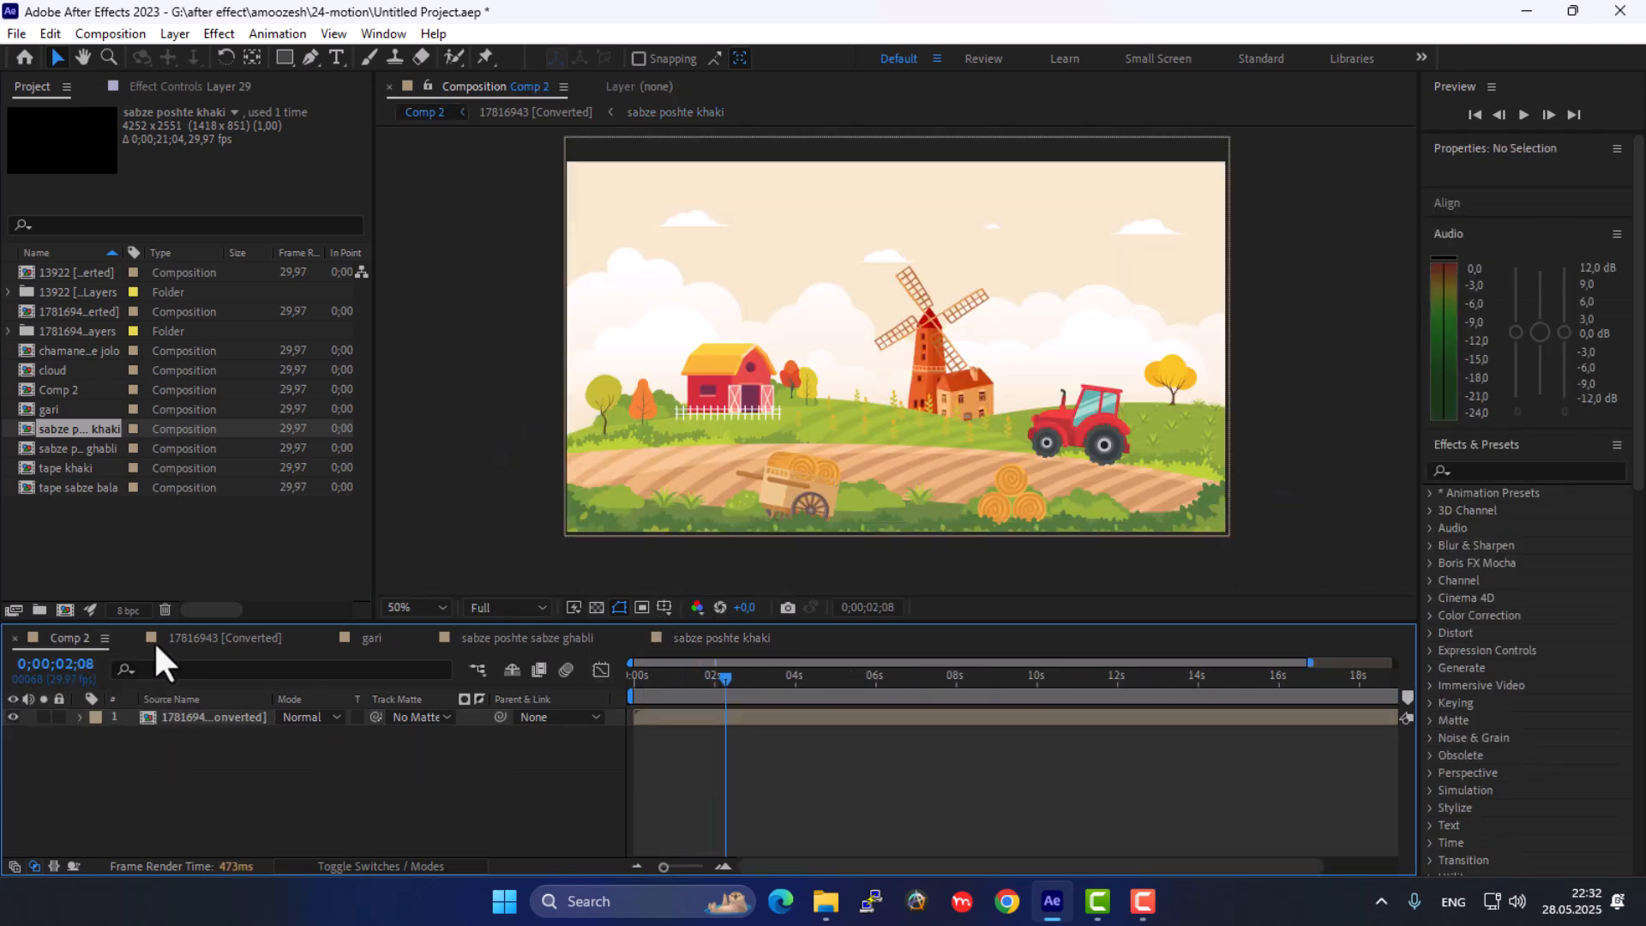
left_click(222, 637)
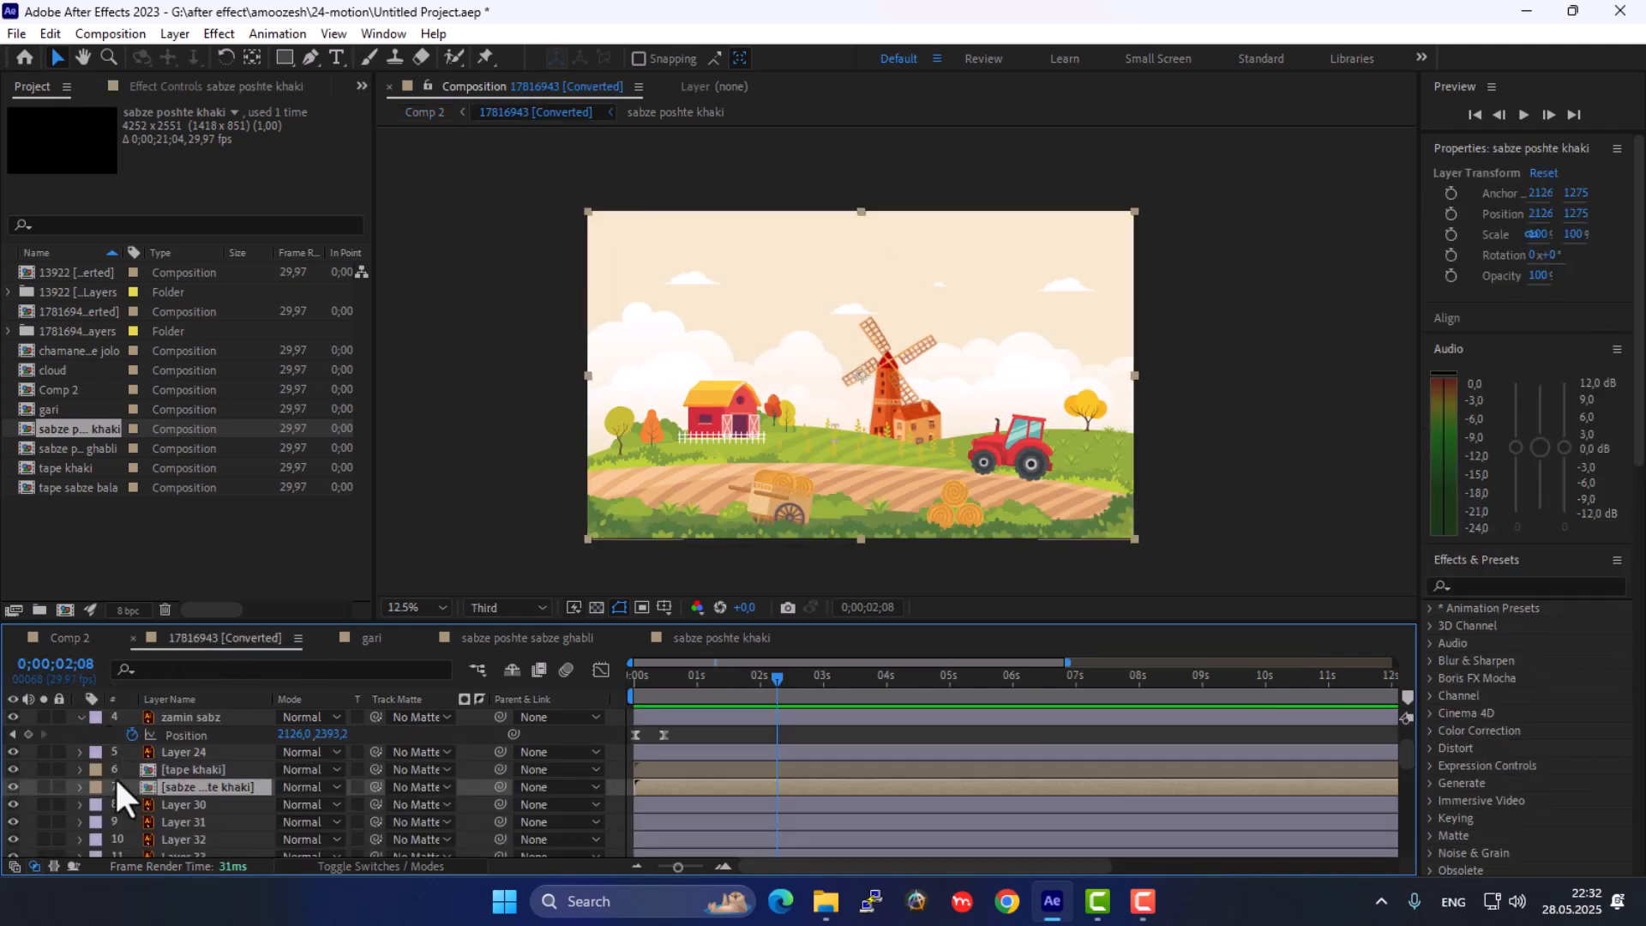
left_click(62, 637)
left_click(189, 642)
left_click(680, 677)
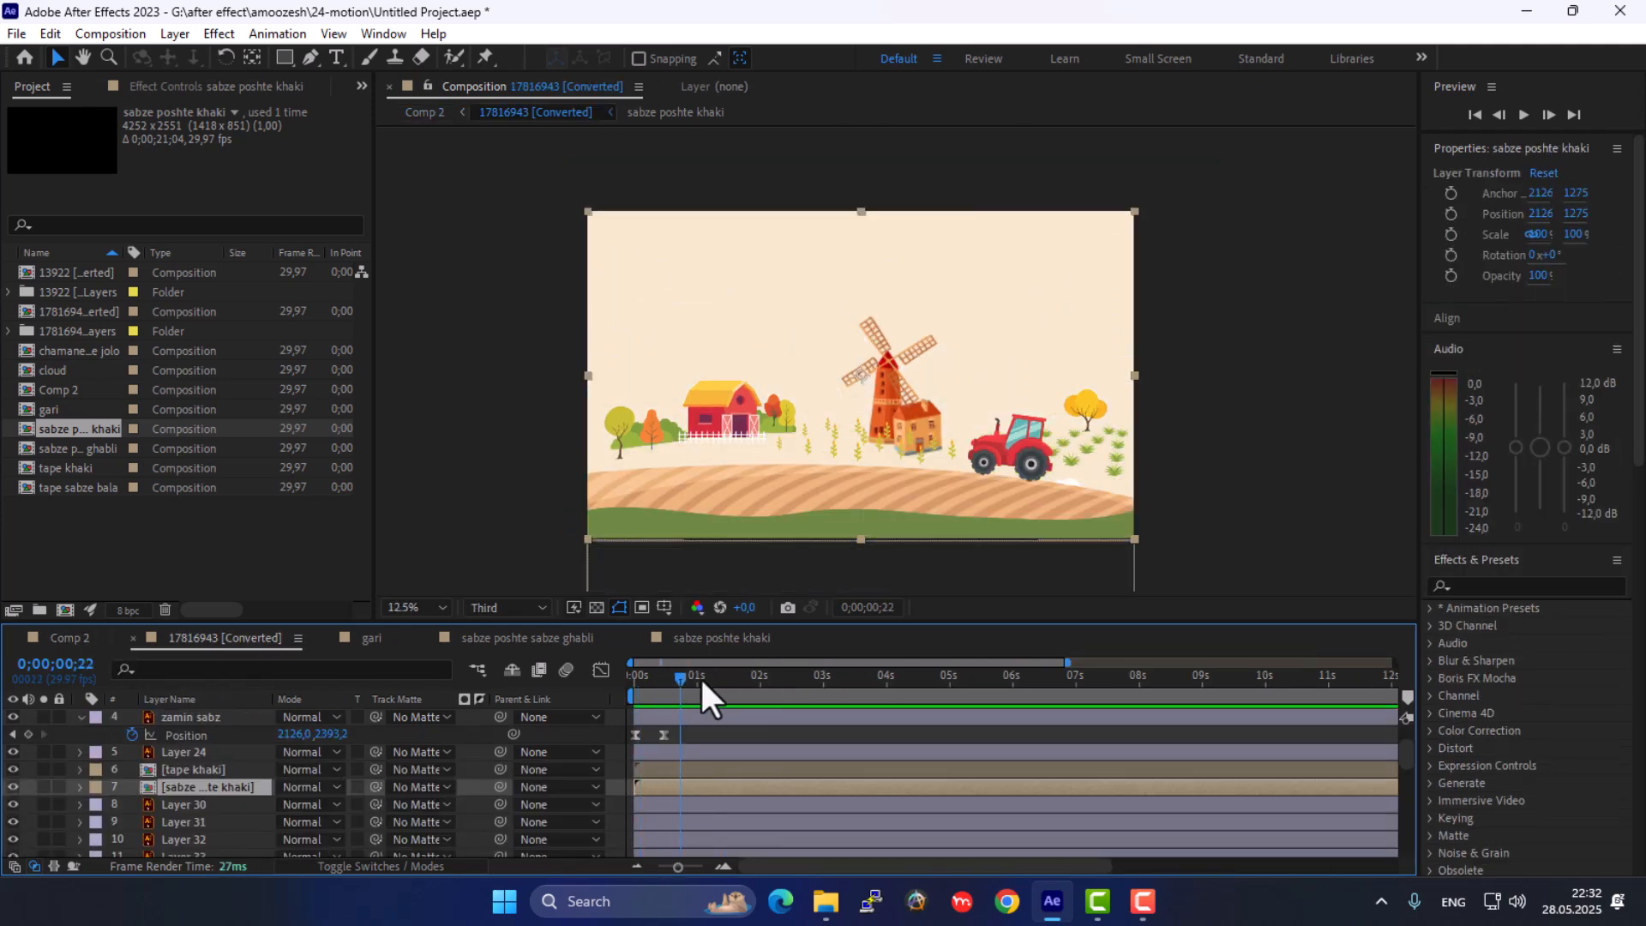
left_click_drag(699, 675, 747, 675)
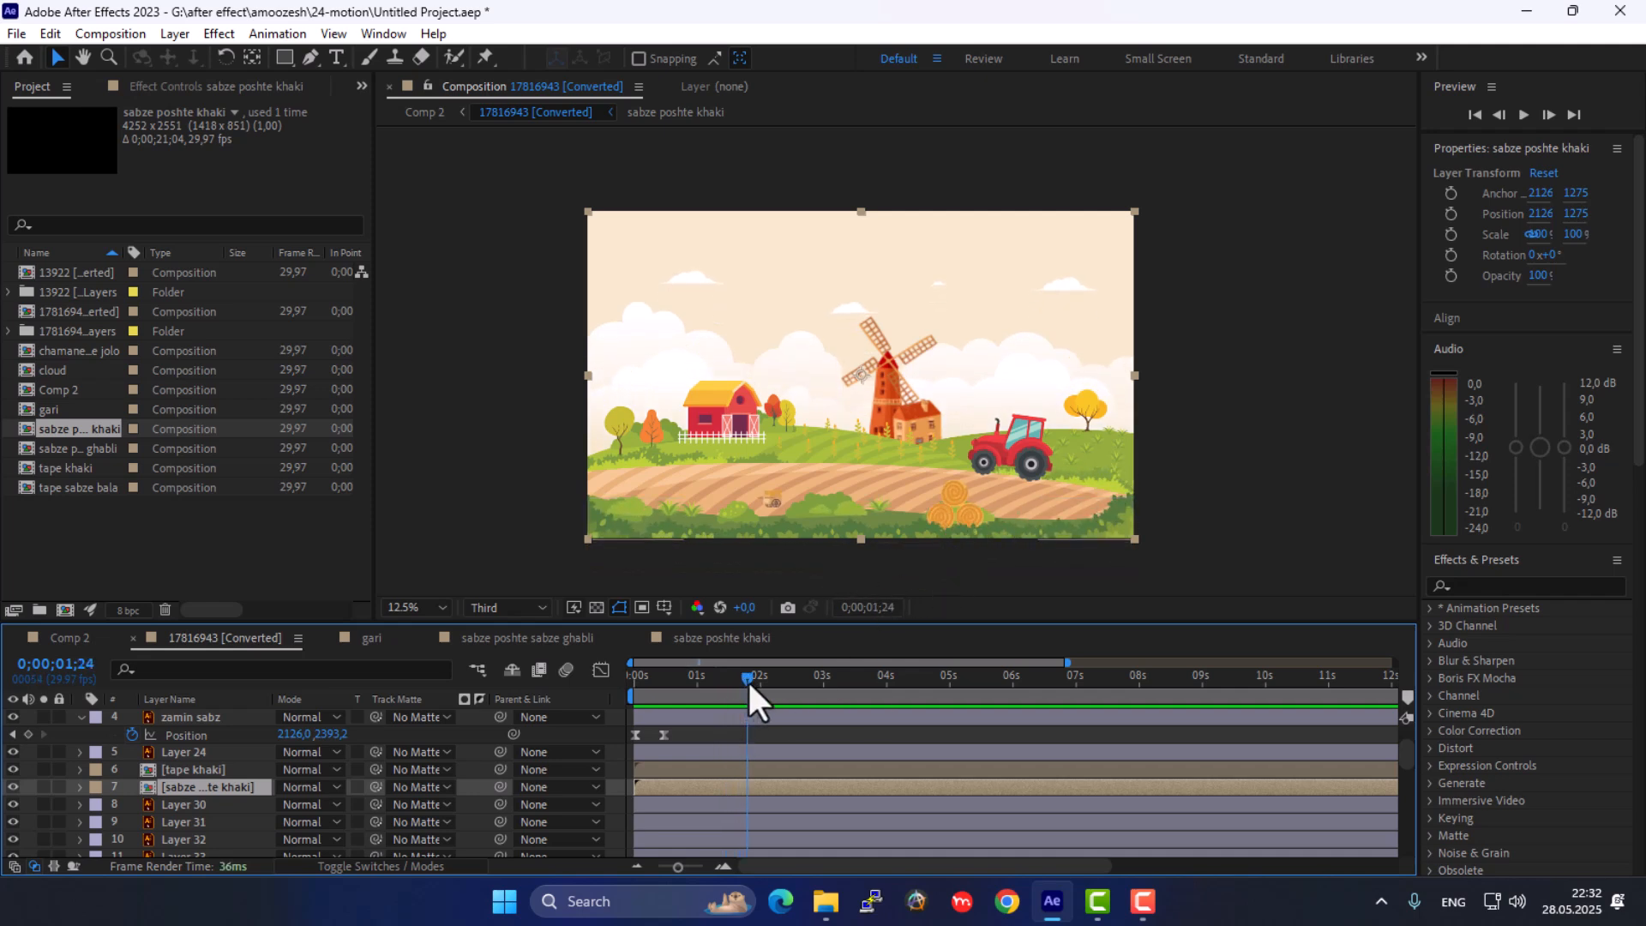
left_click_drag(753, 677, 713, 708)
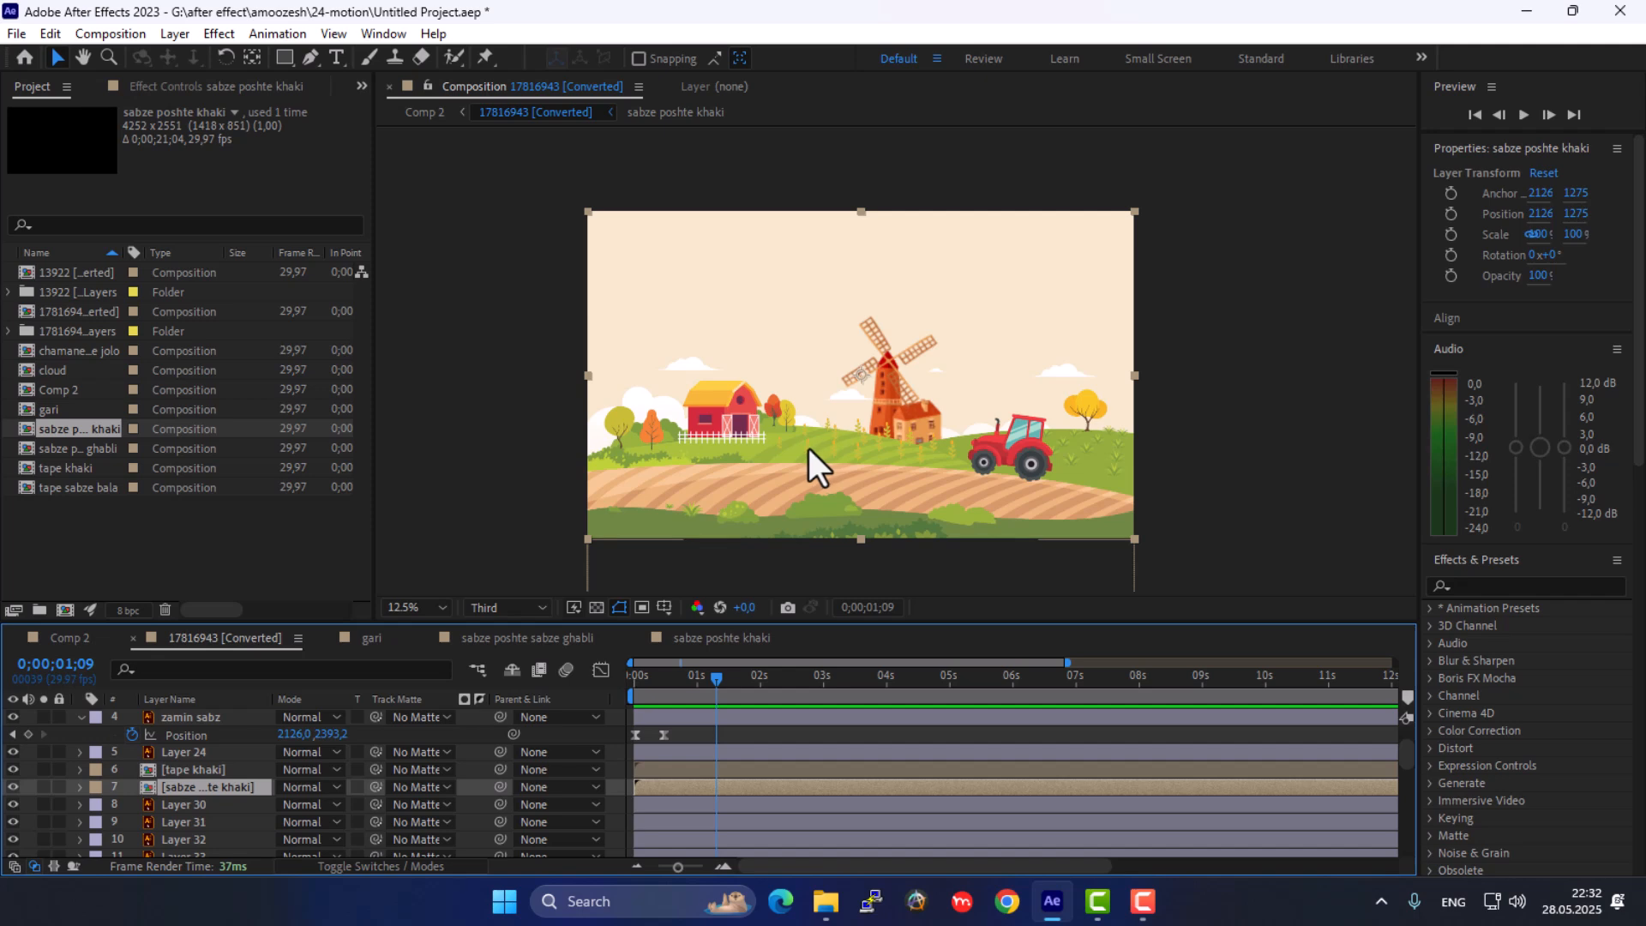
Select Layer 30 through Layer 55 and toggle their visibility off and on to check which scene elements they contain
left_click(224, 807)
left_click(190, 839)
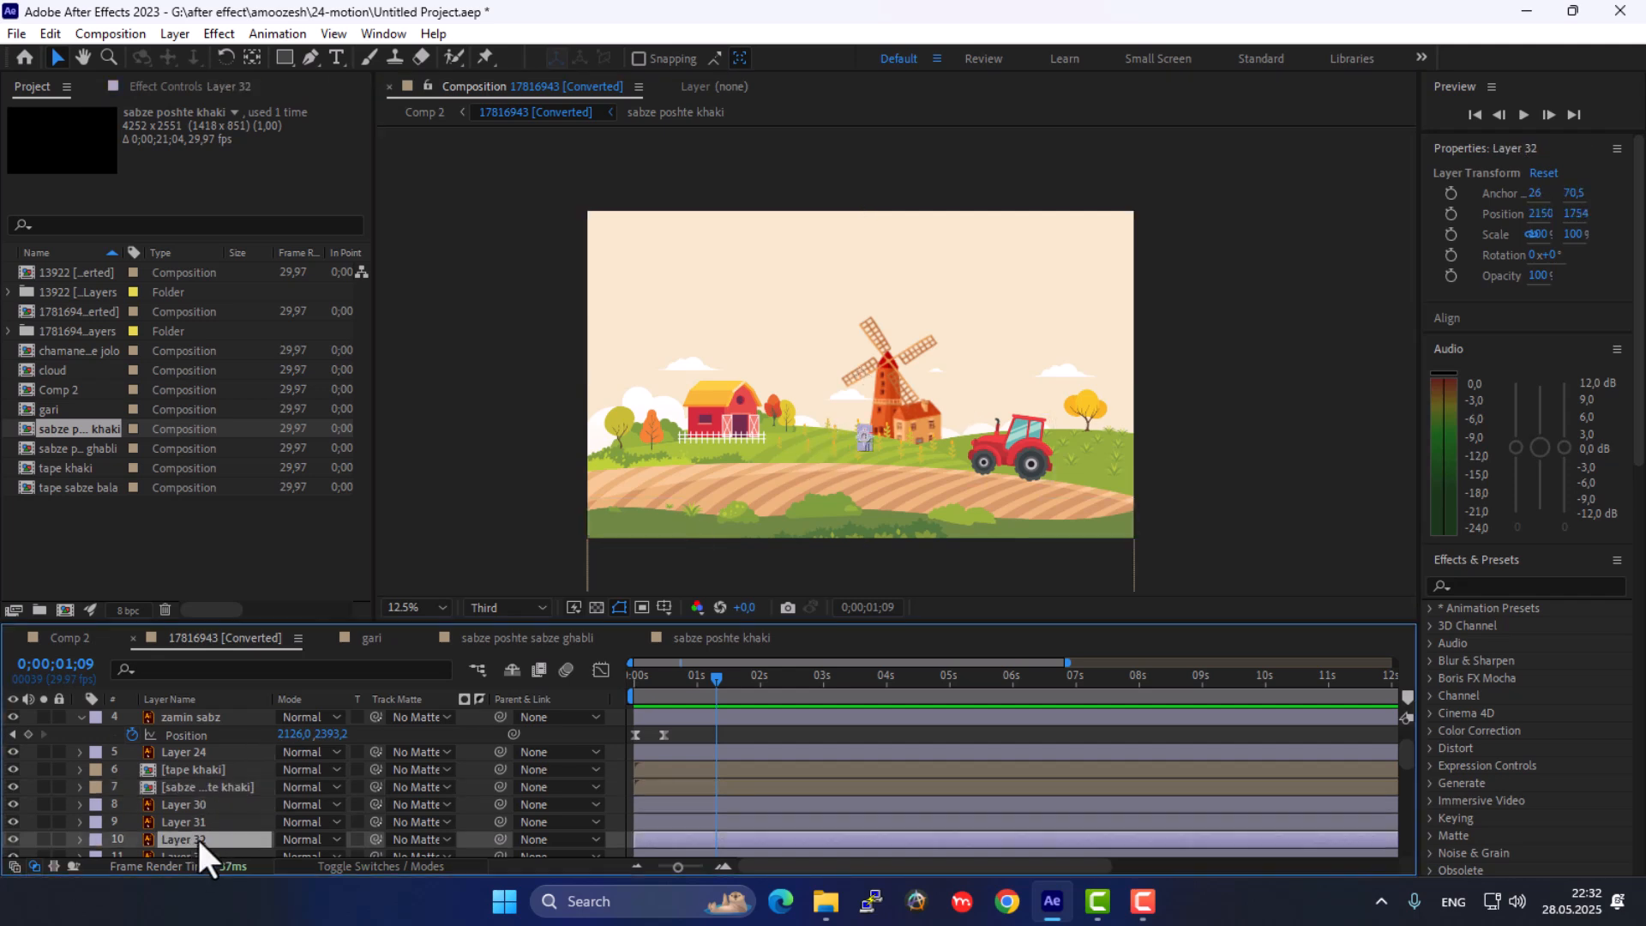
left_click(202, 803)
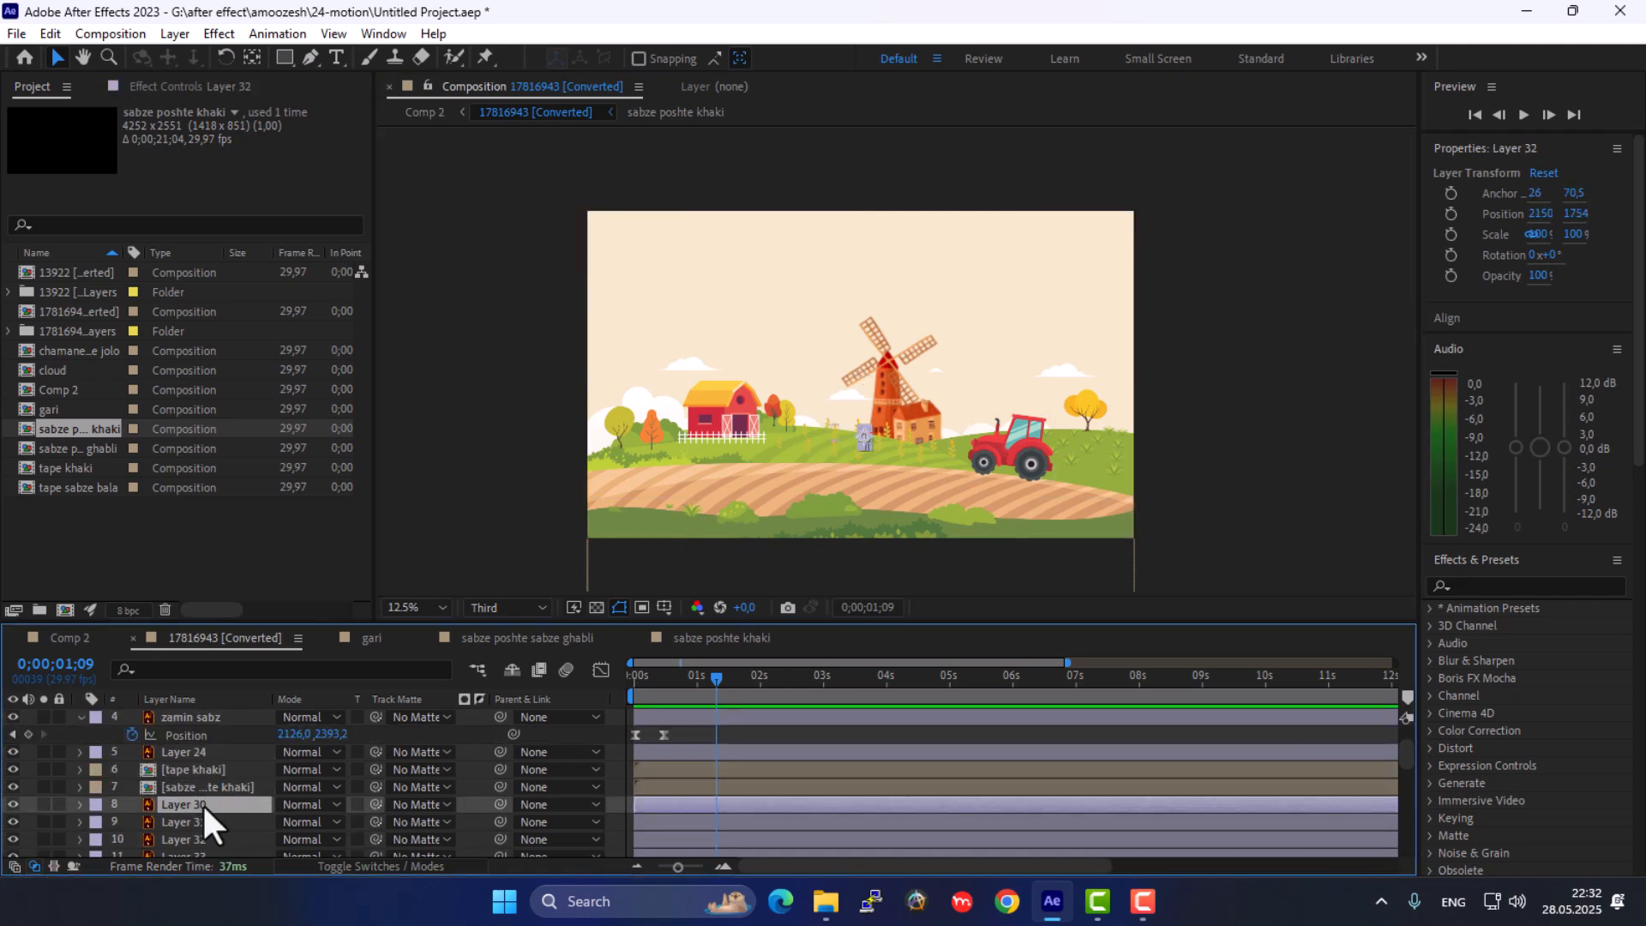
scroll(203, 805, "down", 7)
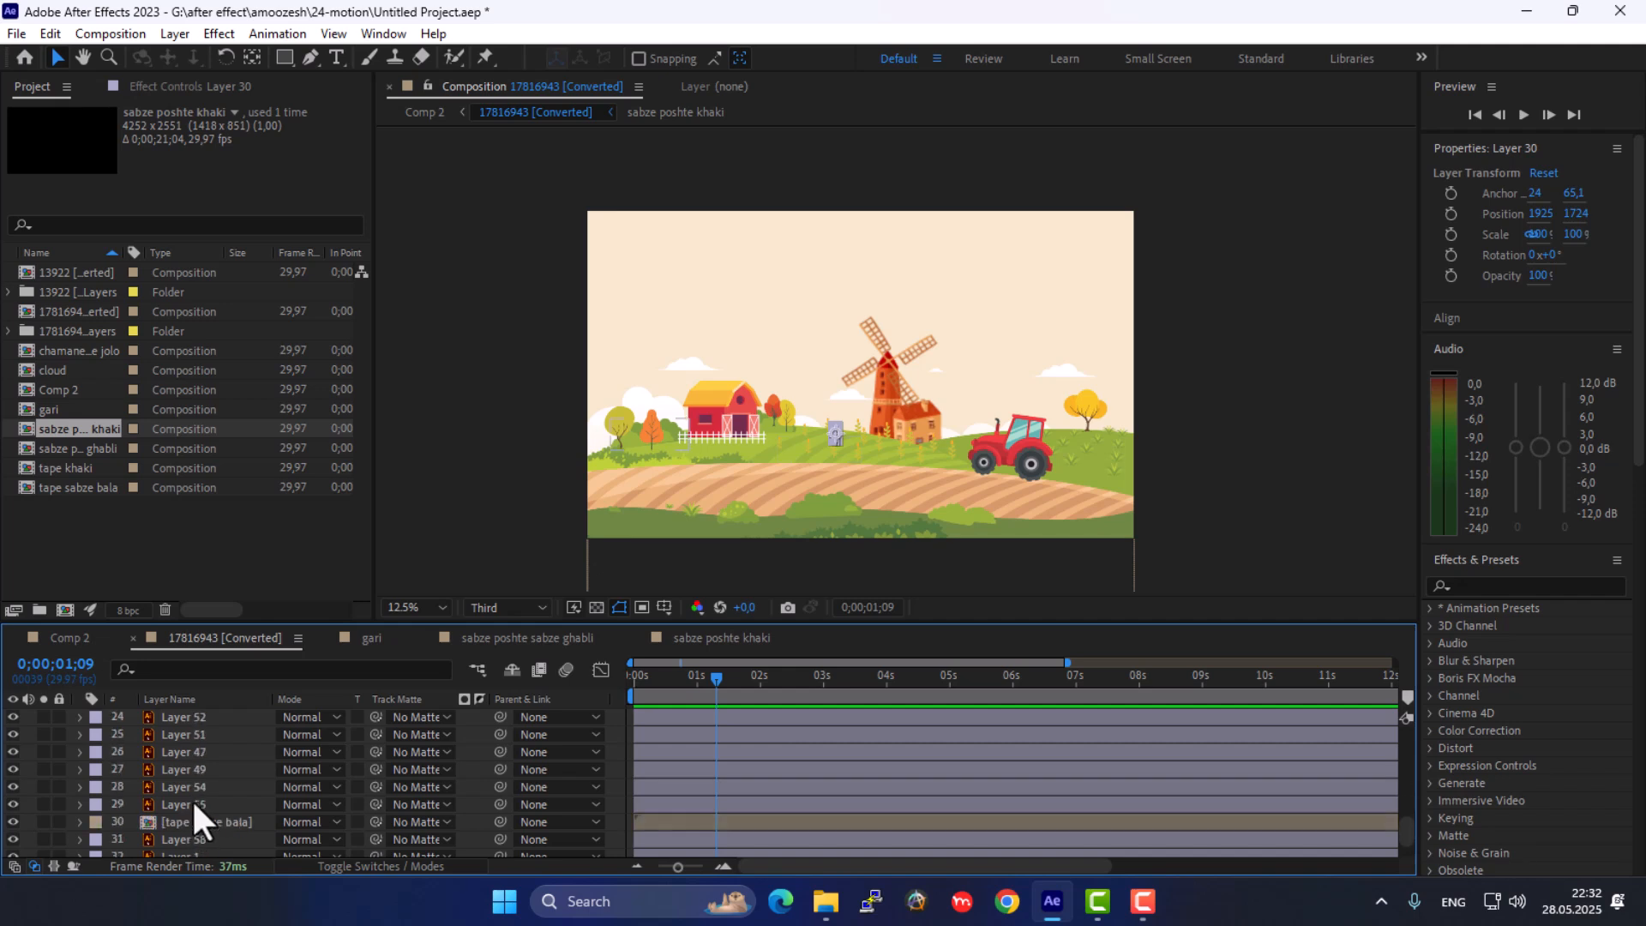
left_click(192, 803, "shift")
left_click(13, 808)
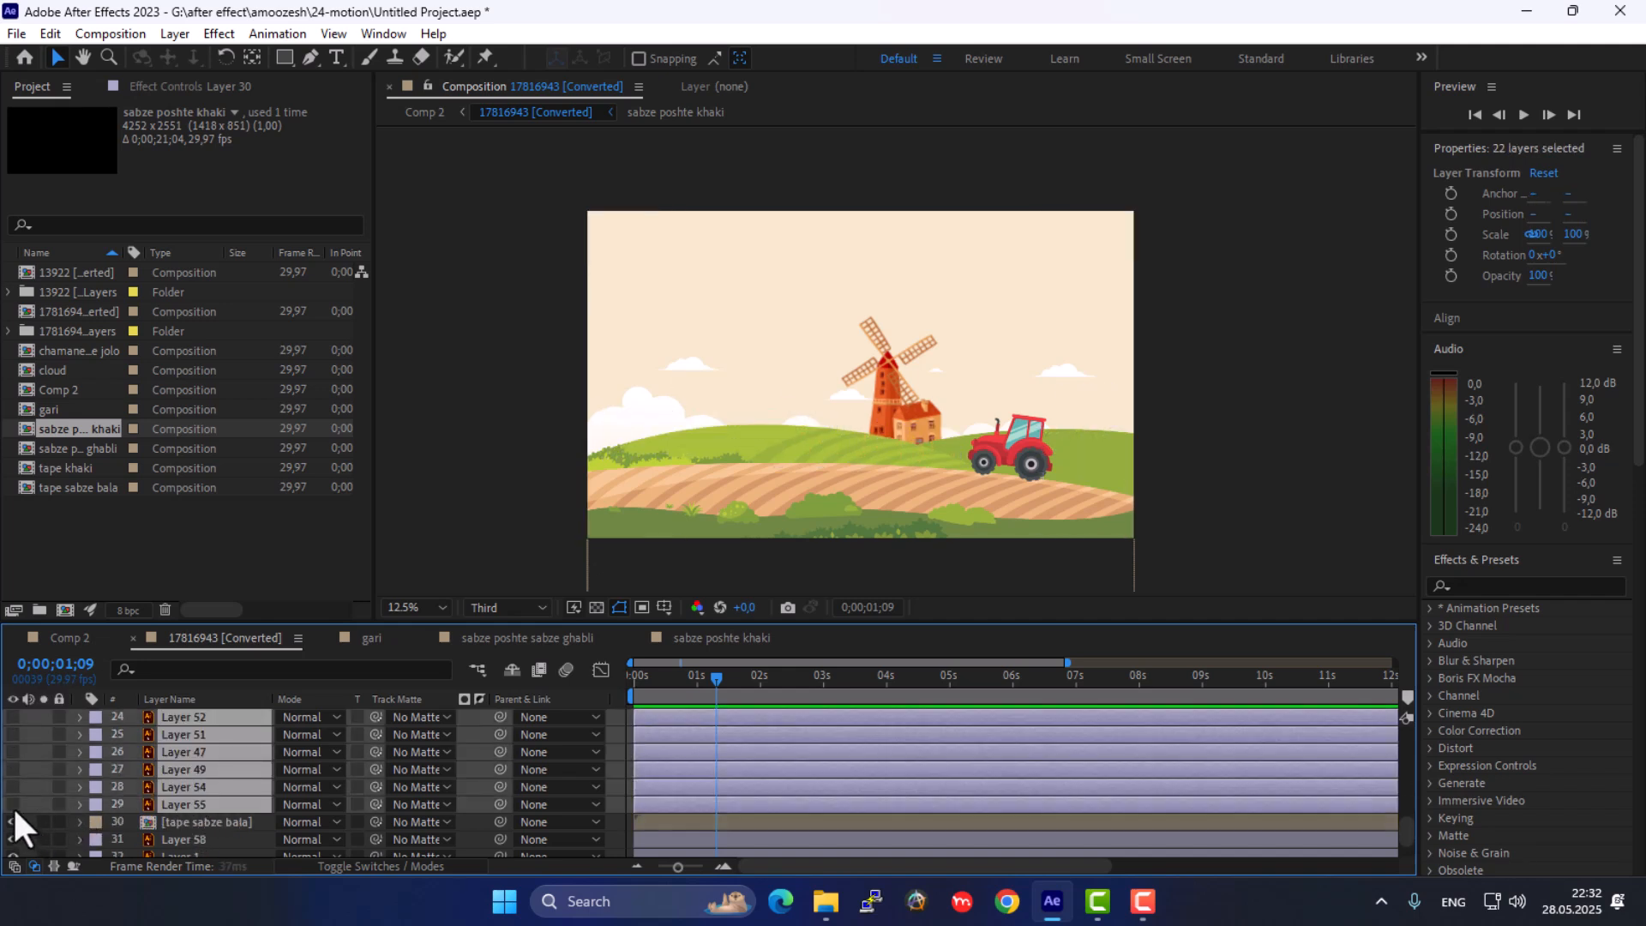
left_click(13, 806)
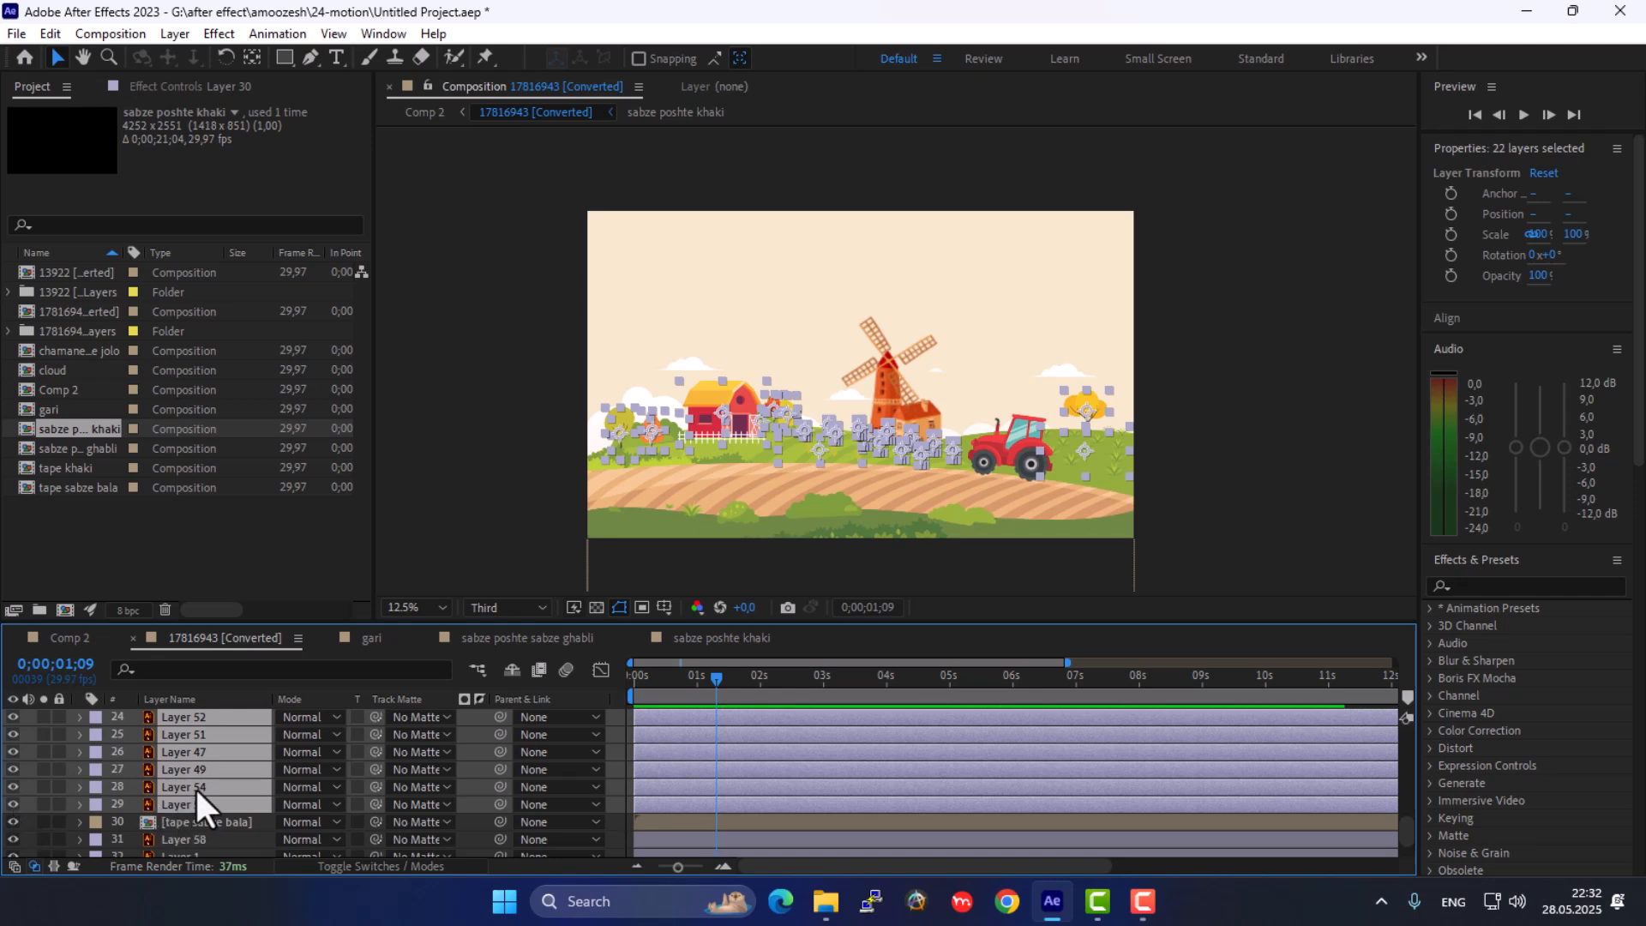
Examine the tree and plant layers from Layer 55 up to Layer 46 one by one to identify each element in the scene
left_click(217, 819)
left_click(216, 801)
left_click(218, 784)
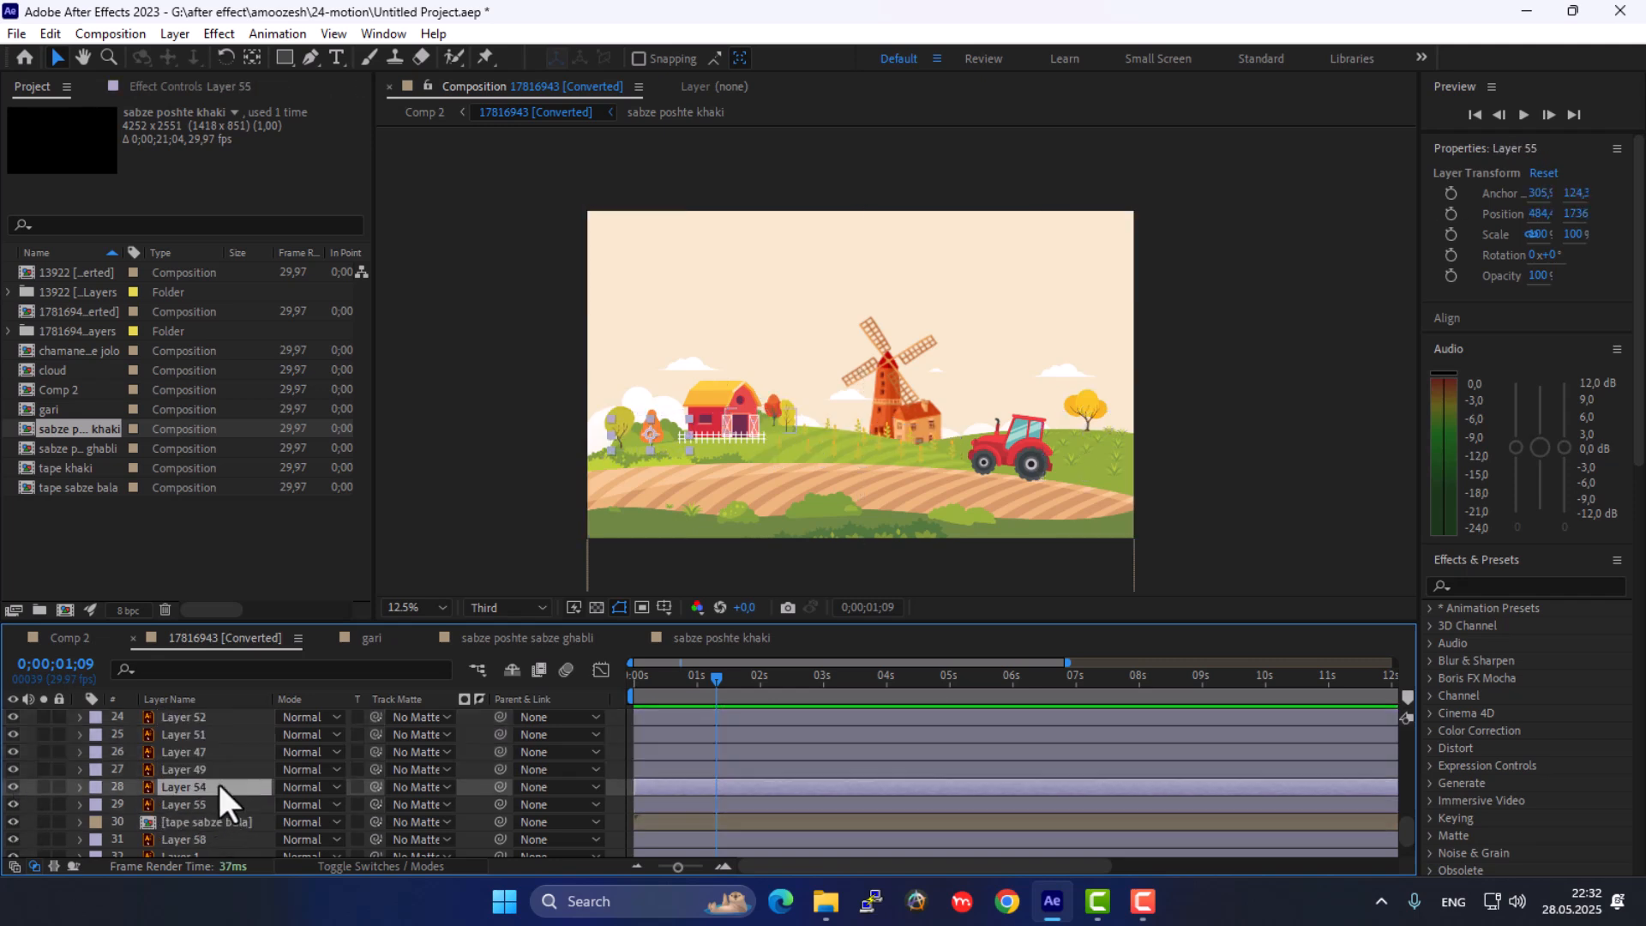
left_click(219, 770)
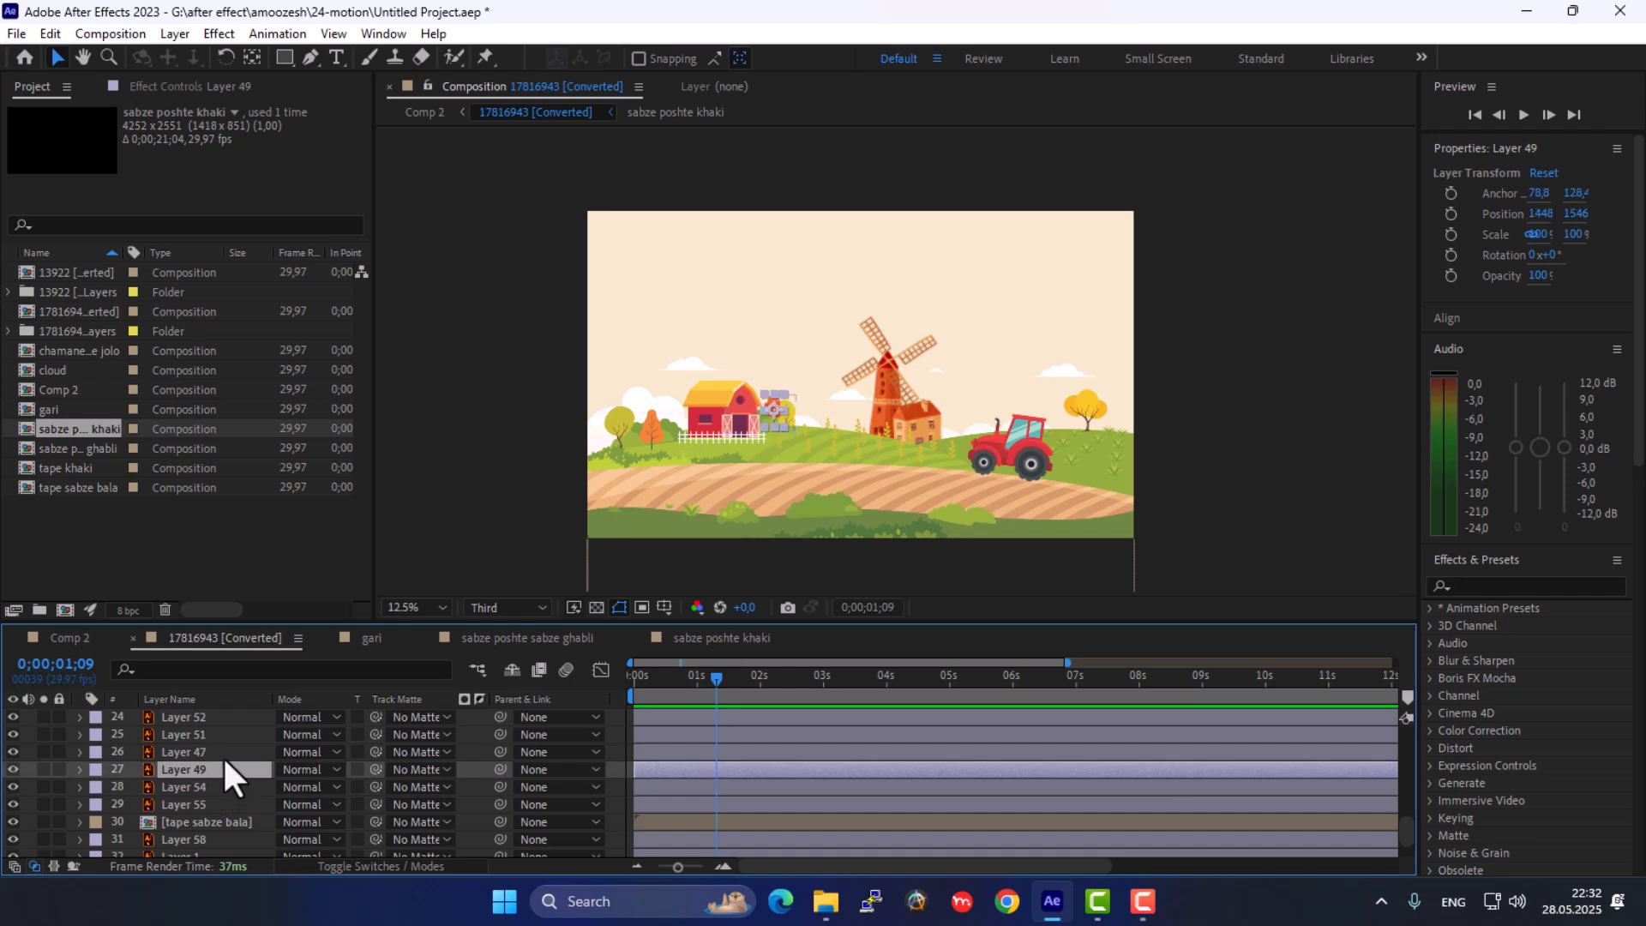
left_click(222, 754)
left_click(219, 735)
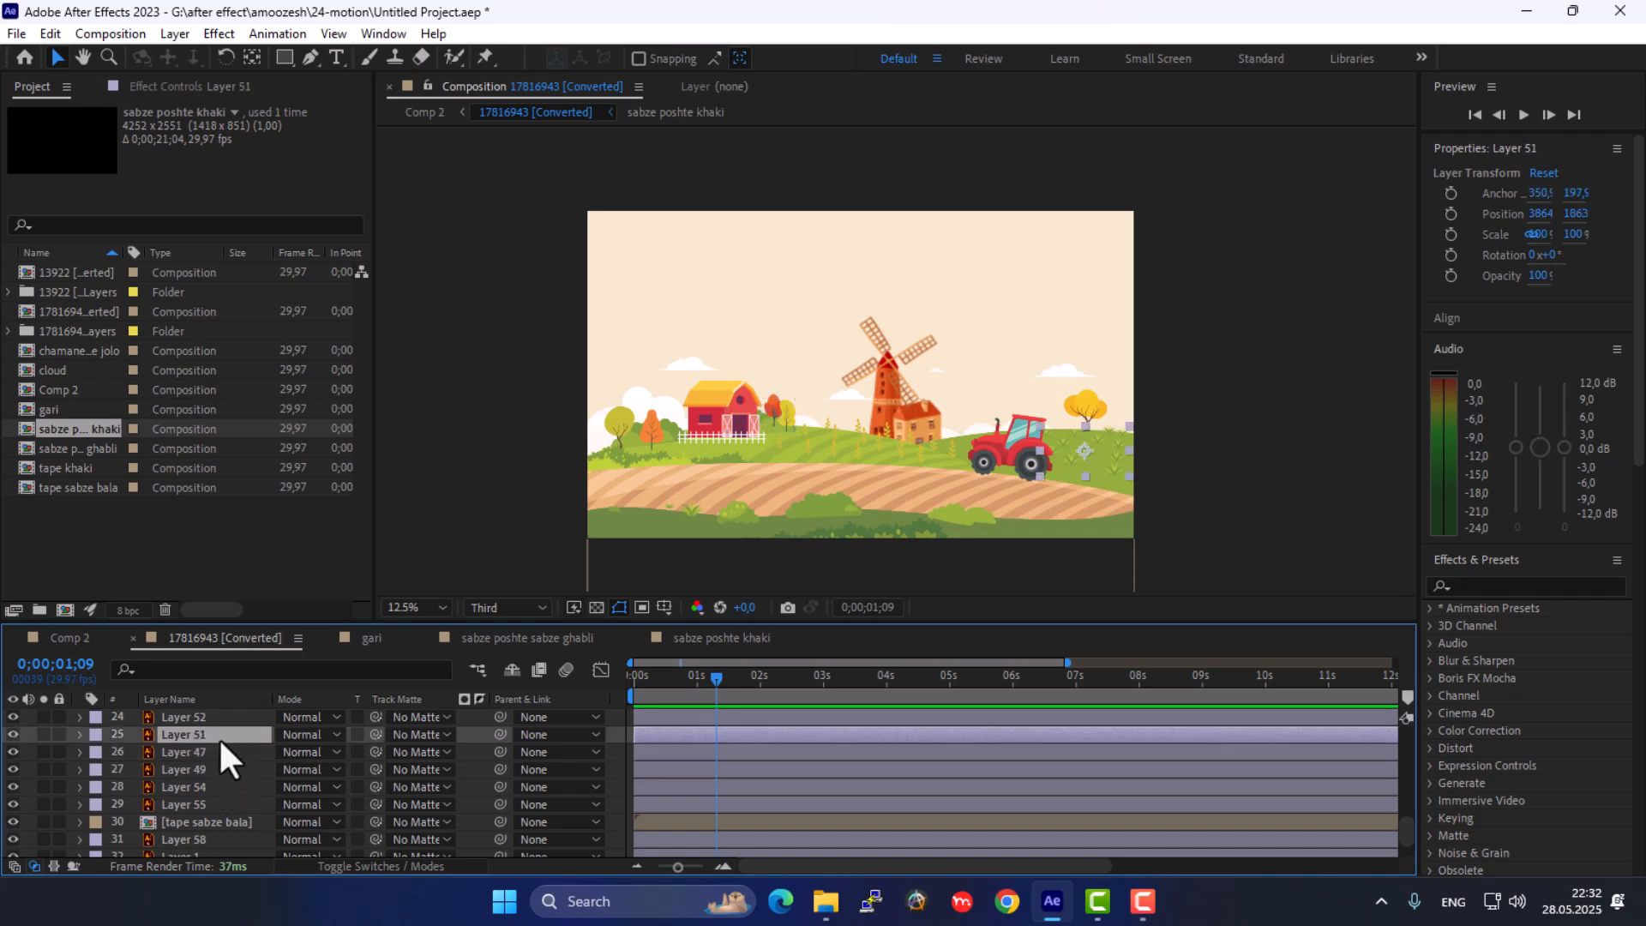
scroll(219, 754, "up", 2)
left_click(220, 819)
left_click(218, 801)
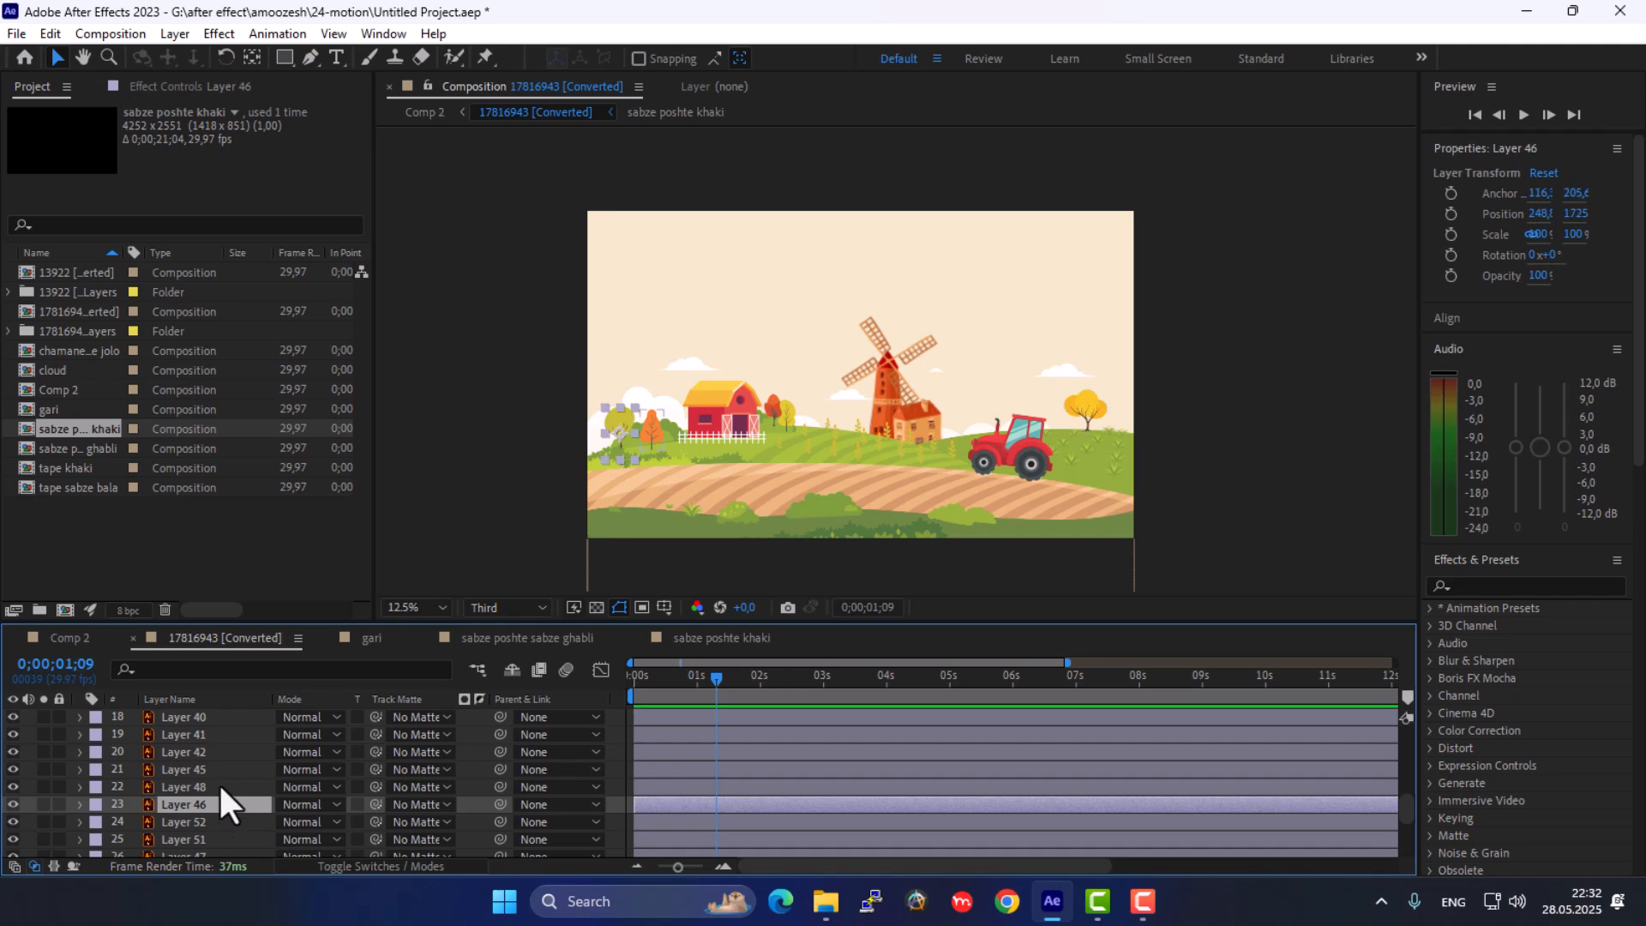
scroll(195, 799, "up", 5)
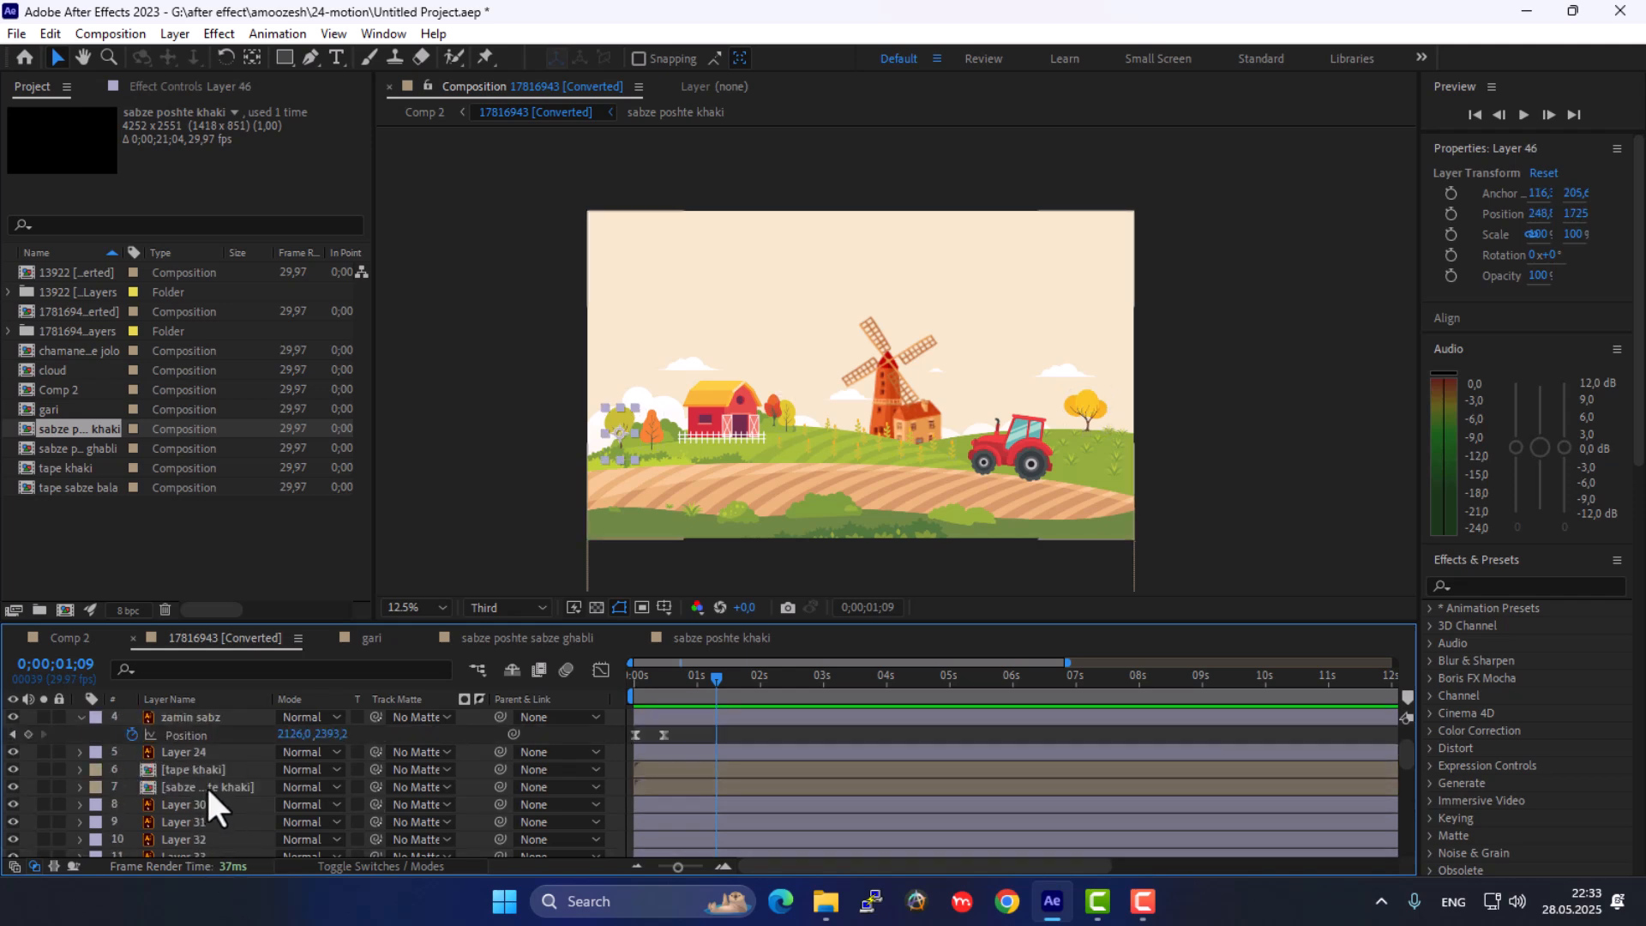
Reselect Layer 30 through Layer 55 and check the group by toggling its visibility off and back on
left_click(210, 804)
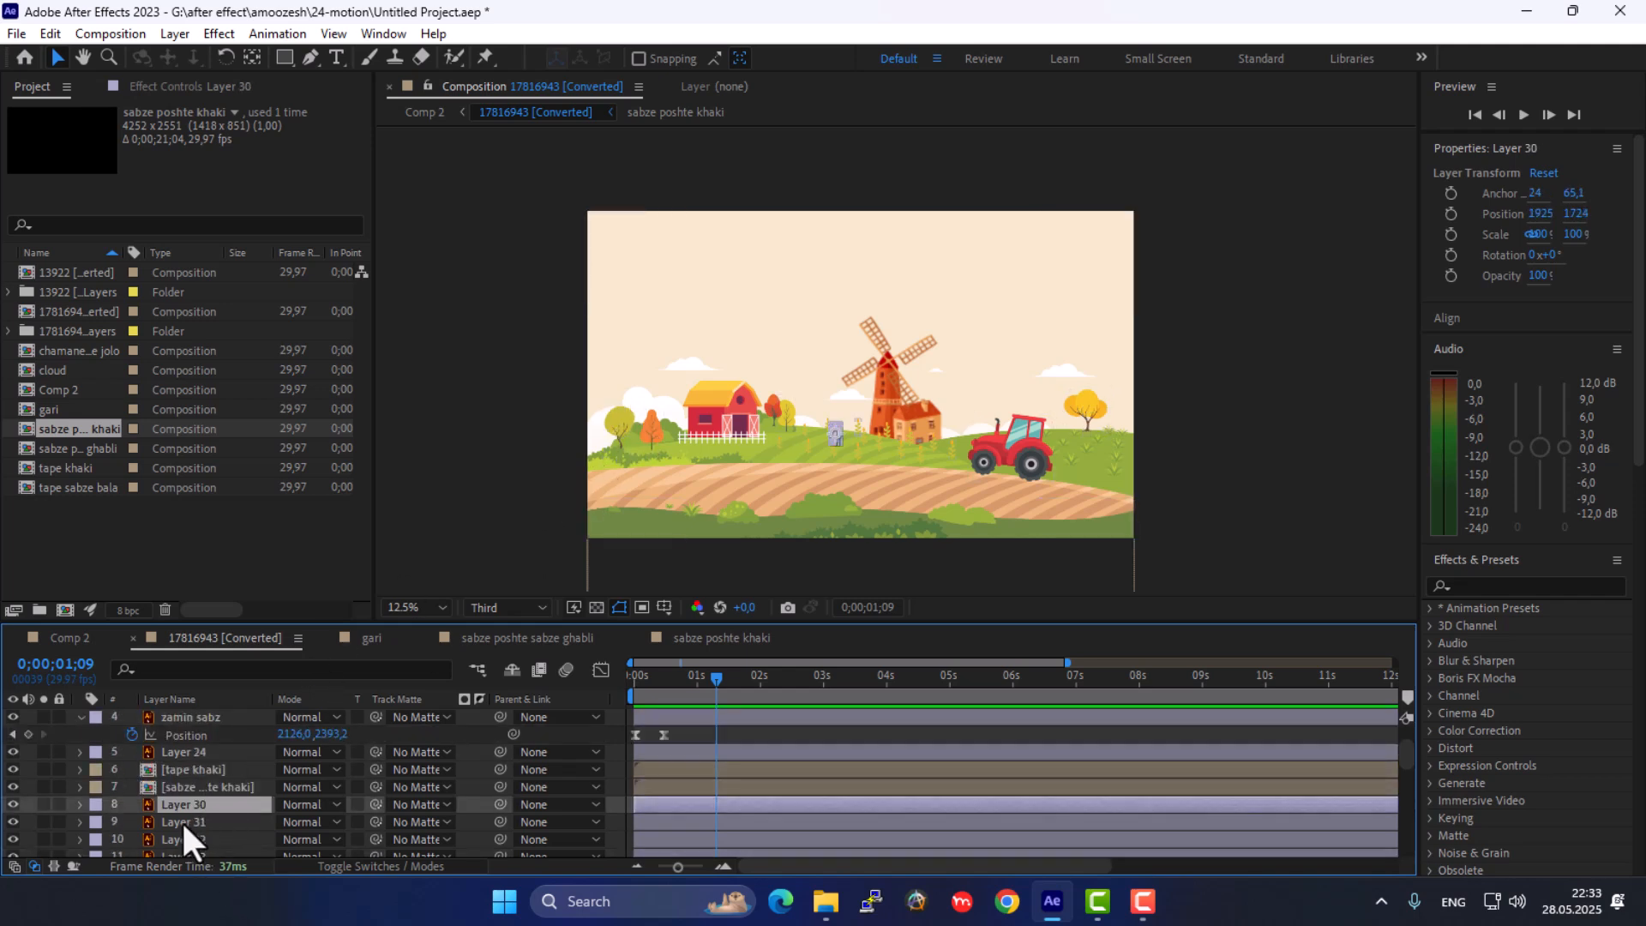
scroll(185, 818, "down", 4)
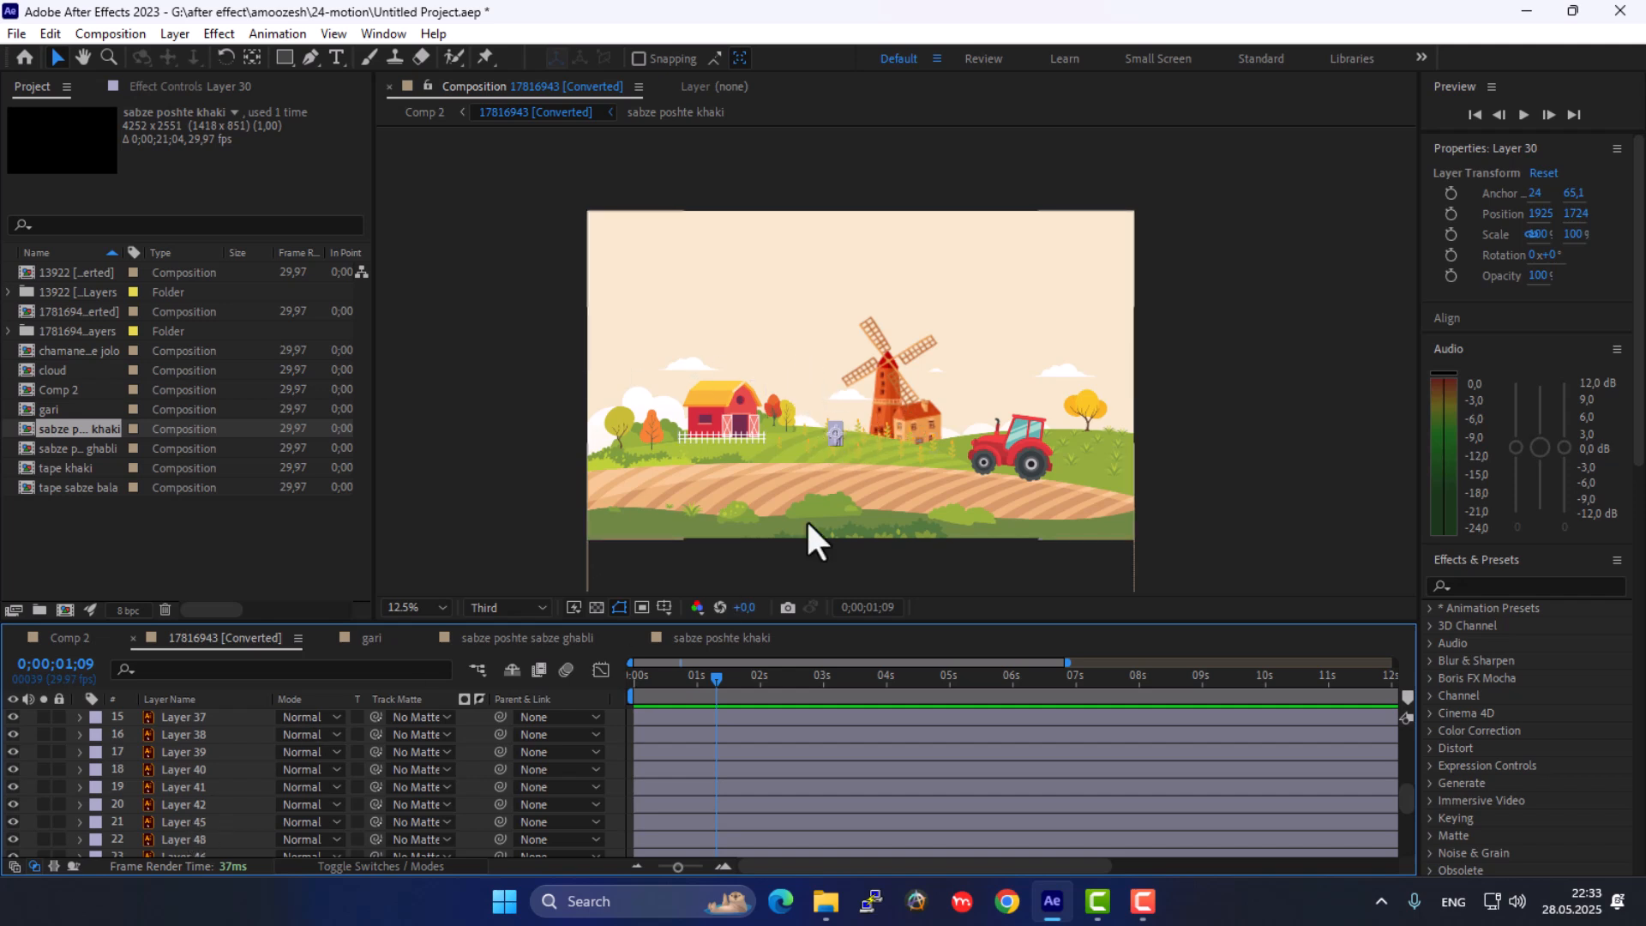
scroll(189, 785, "down", 4)
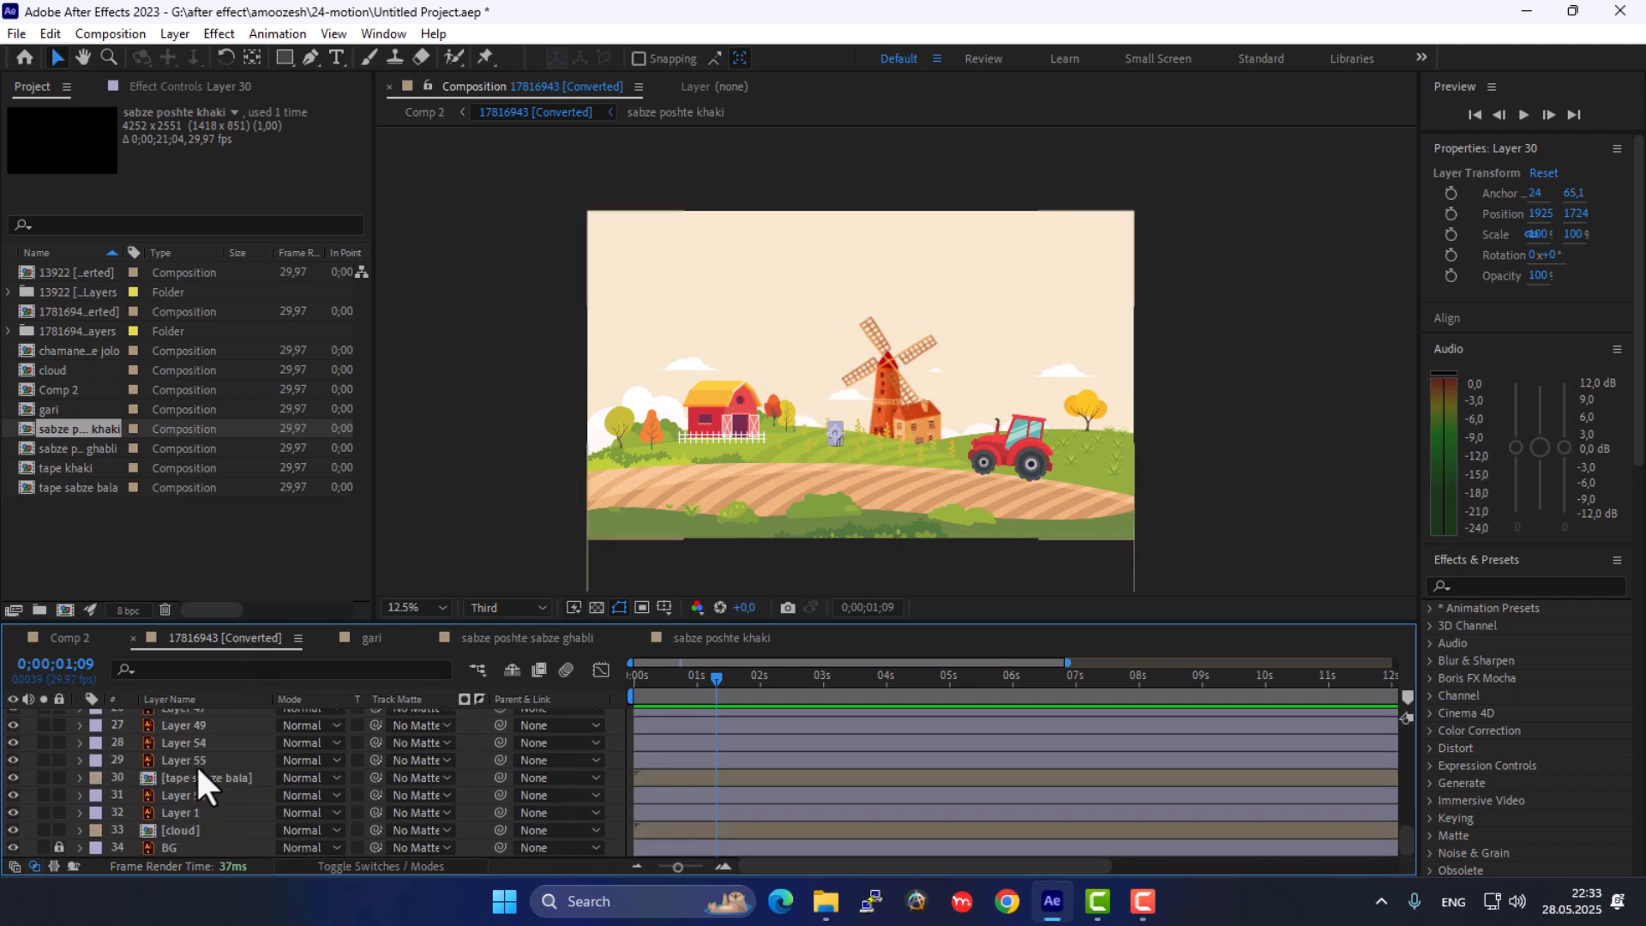
left_click(198, 759, "shift")
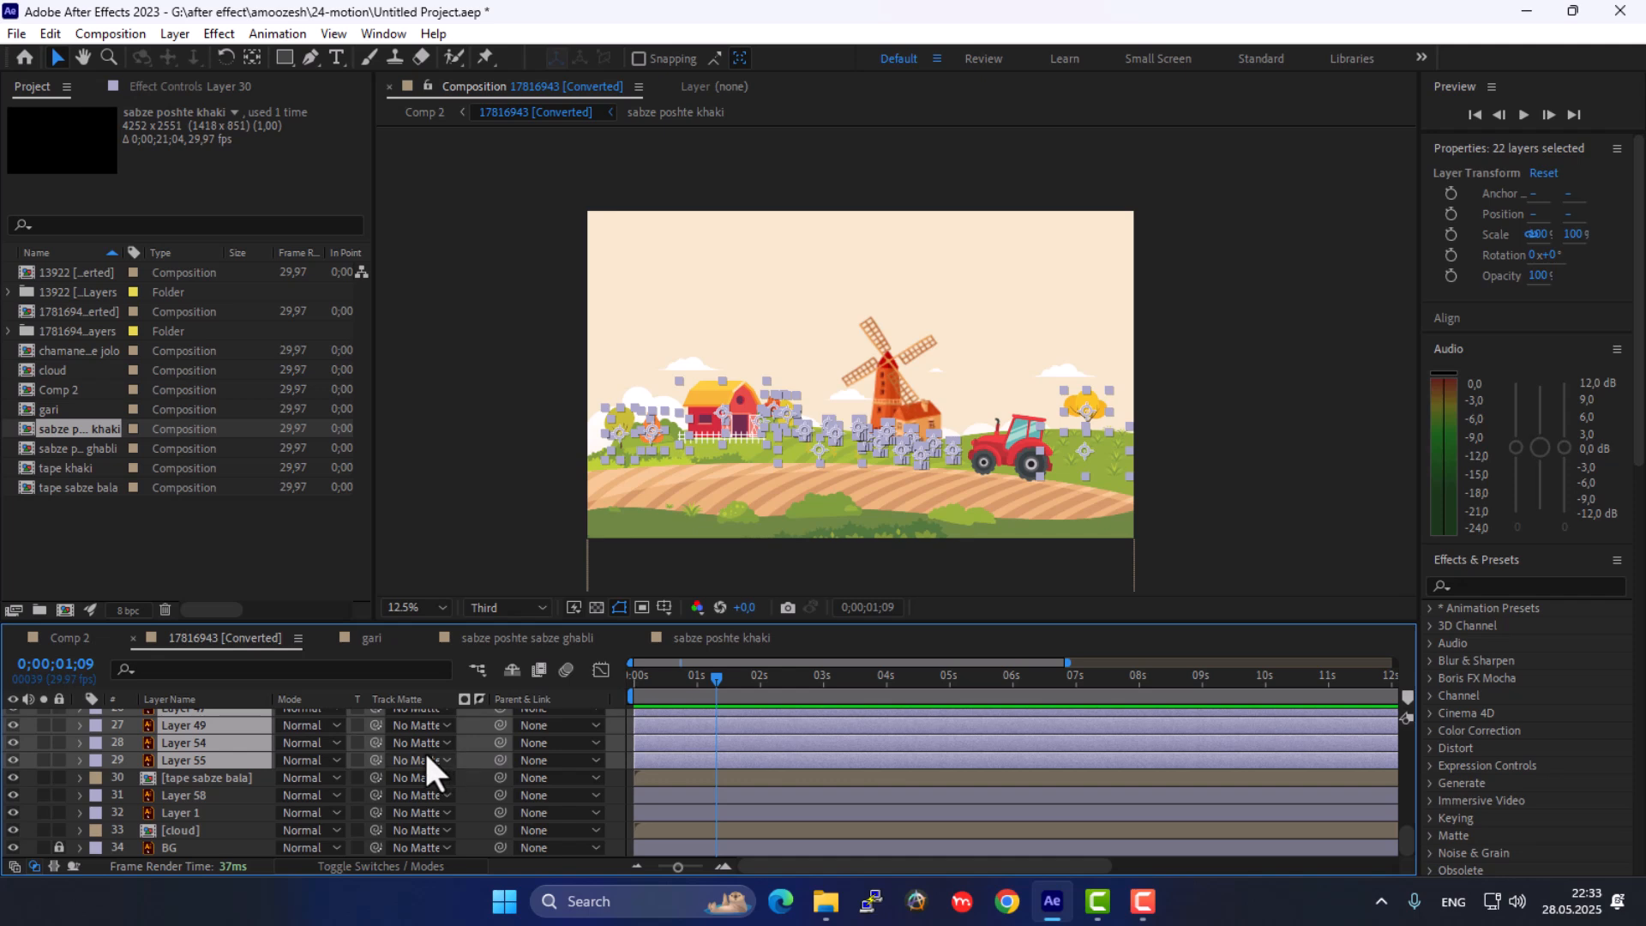
left_click(13, 760)
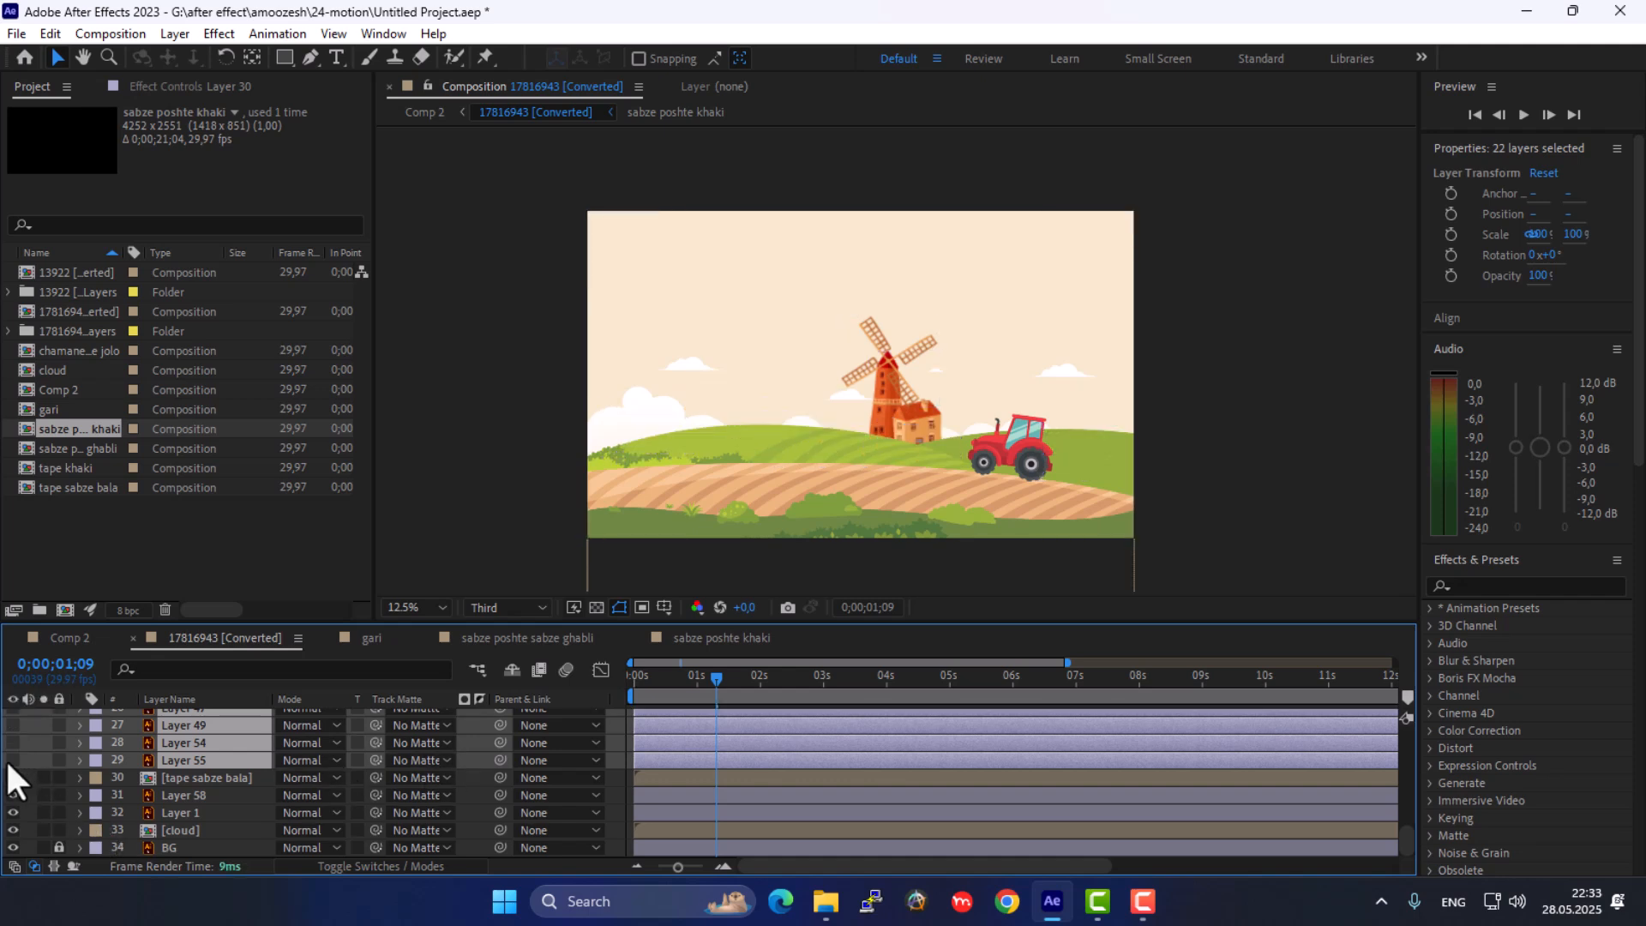
left_click(13, 760)
left_click(13, 761)
left_click(13, 760)
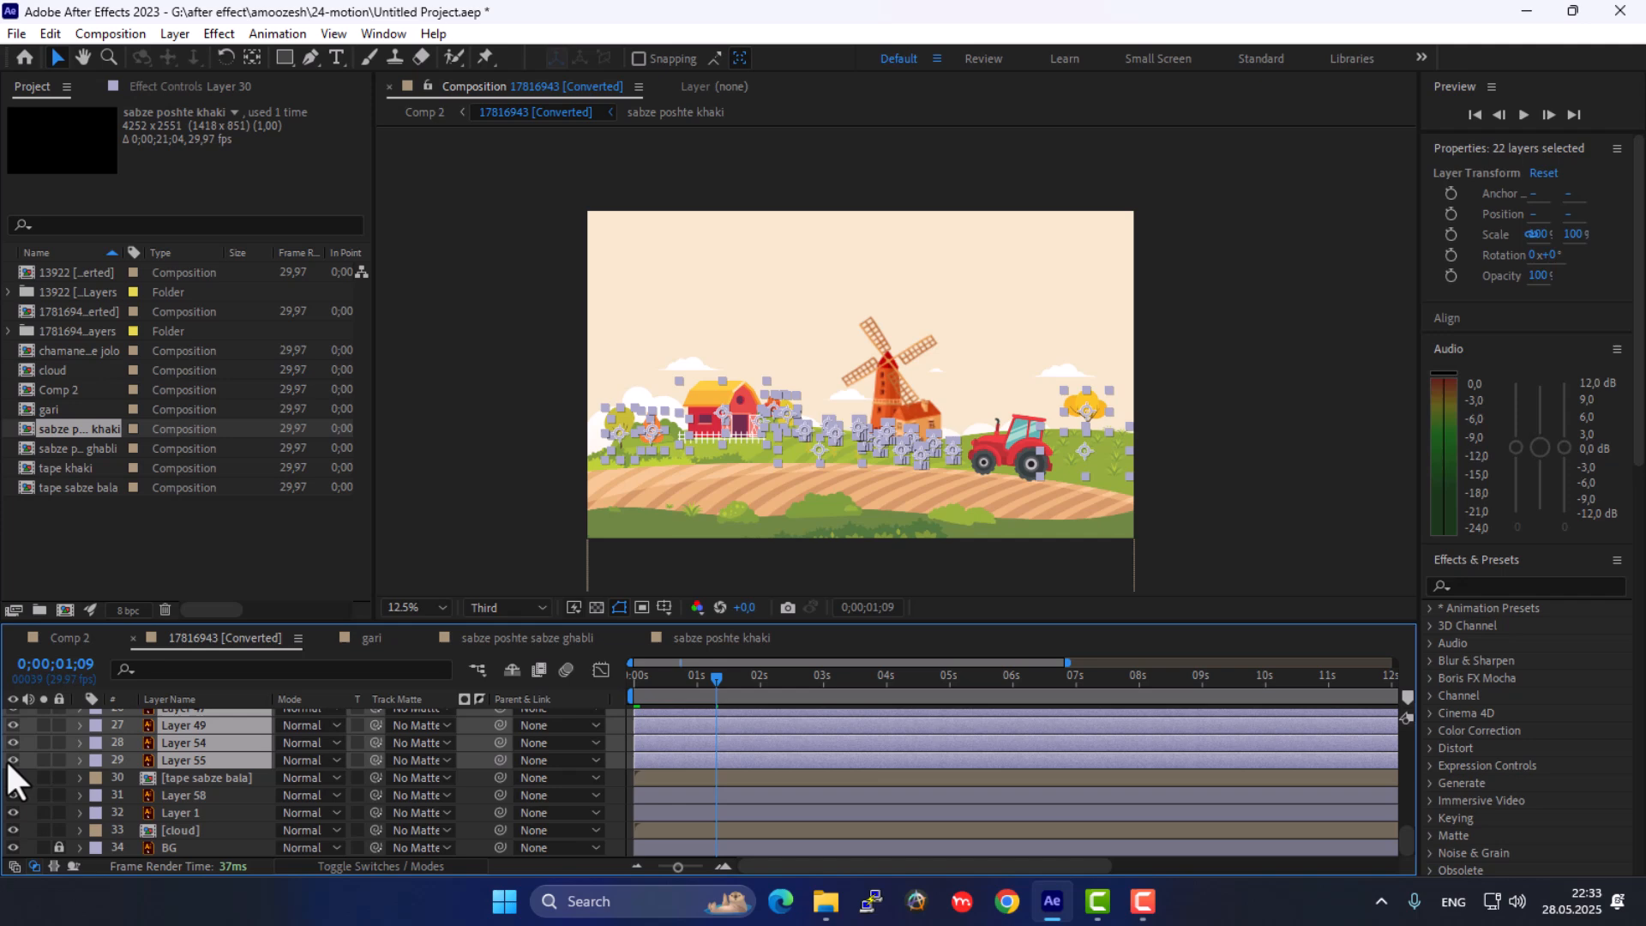
Pre-compose the selected layers into a new composition named khoone va giahan, moving all attributes into it
right_click(177, 758)
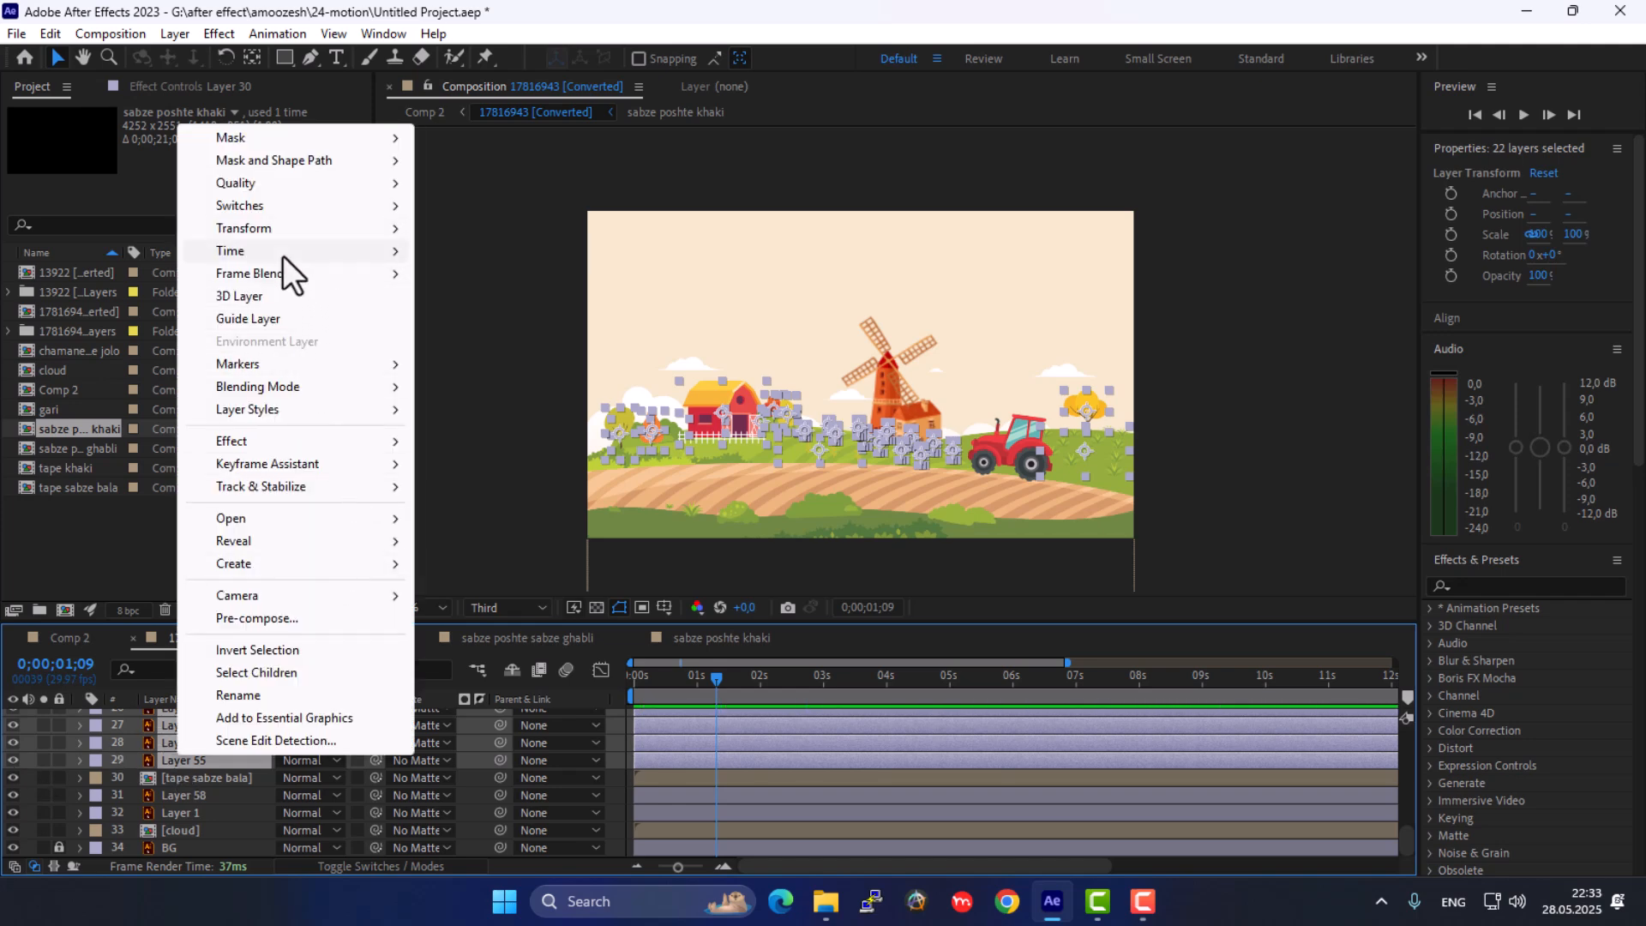
left_click(267, 614)
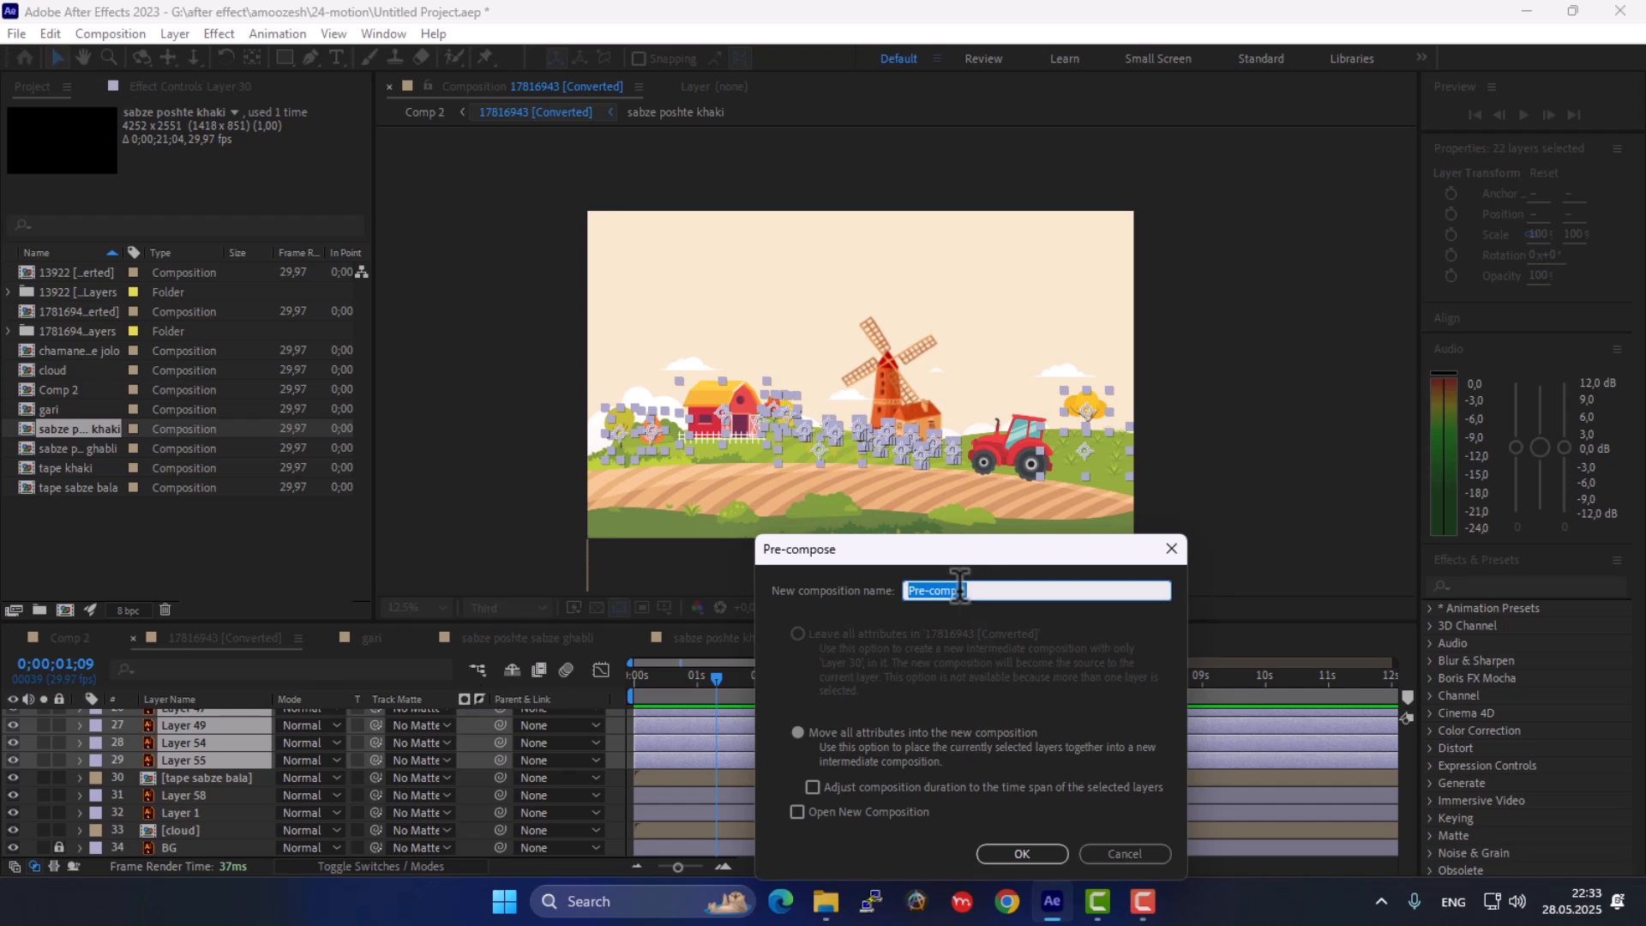
type("khoone ")
type("vagaha")
type("ahan")
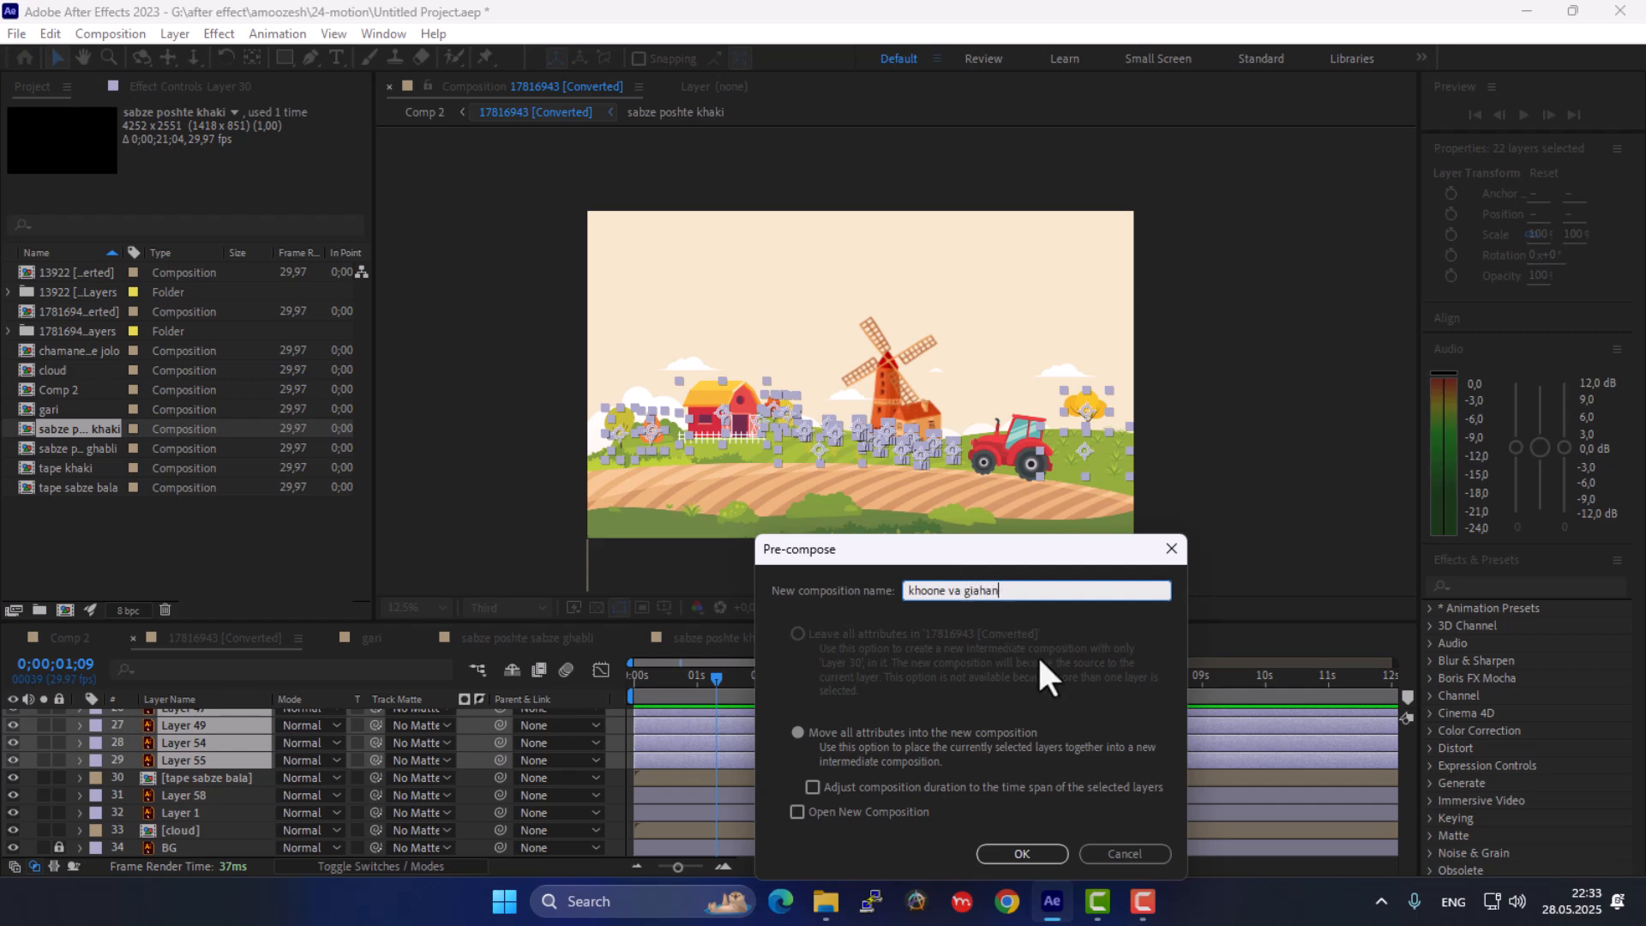
left_click(1018, 850)
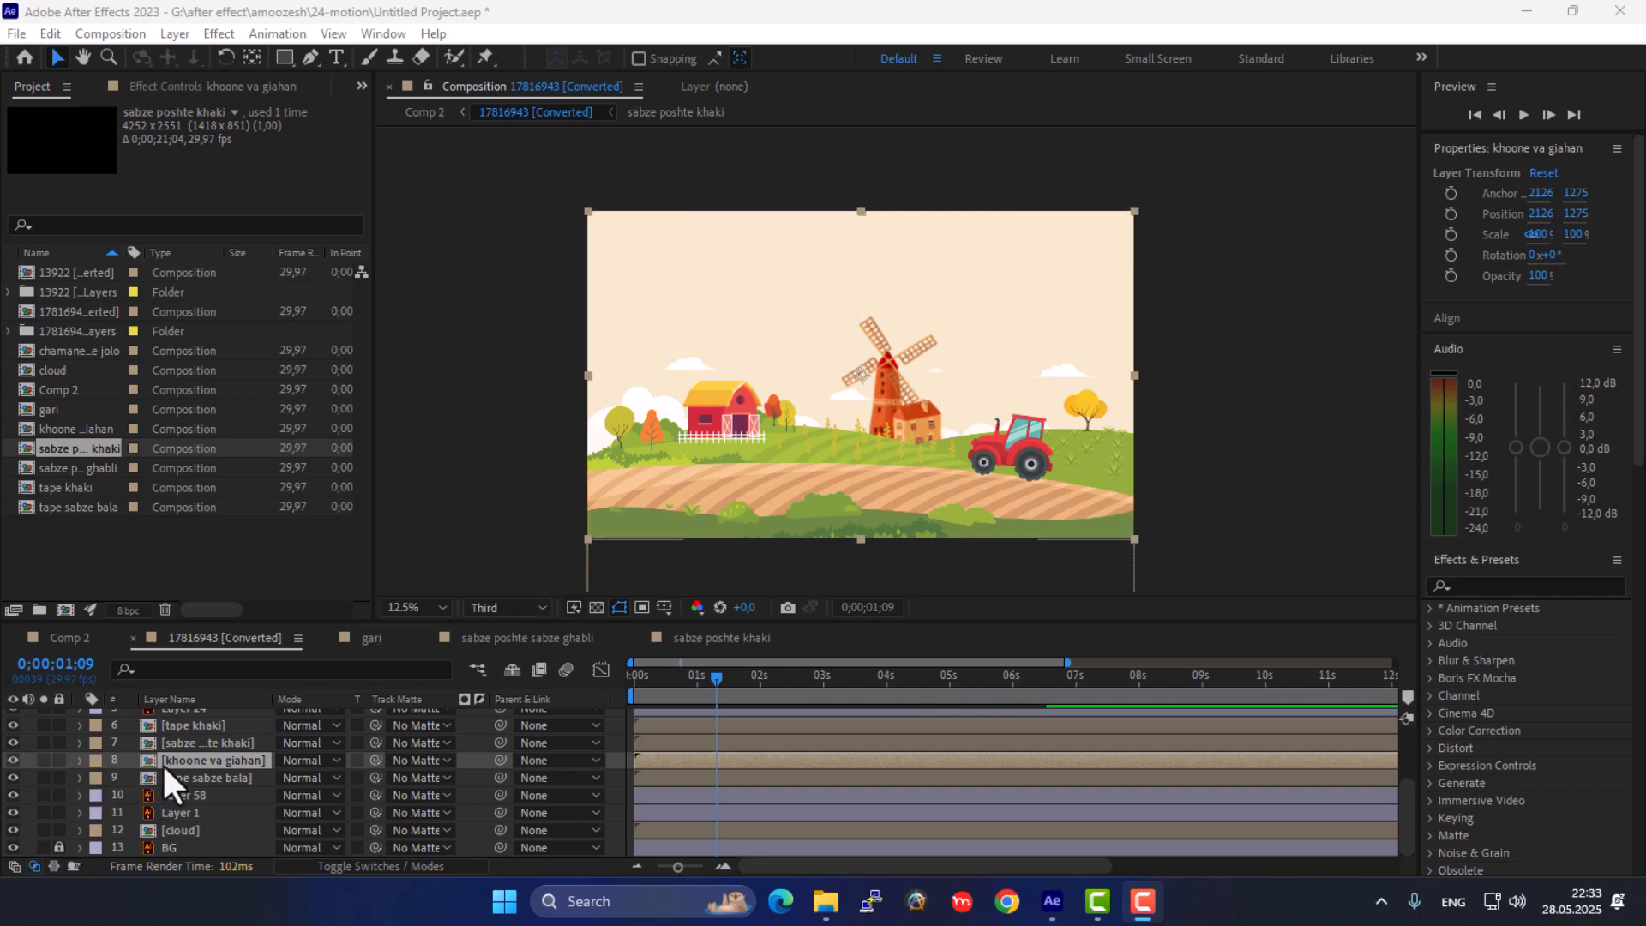
Examine Layer 58, Layer 1 and tape sabze bala below the new precomposition to identify their scene elements
scroll(162, 763, "up", 2)
scroll(167, 759, "down", 2)
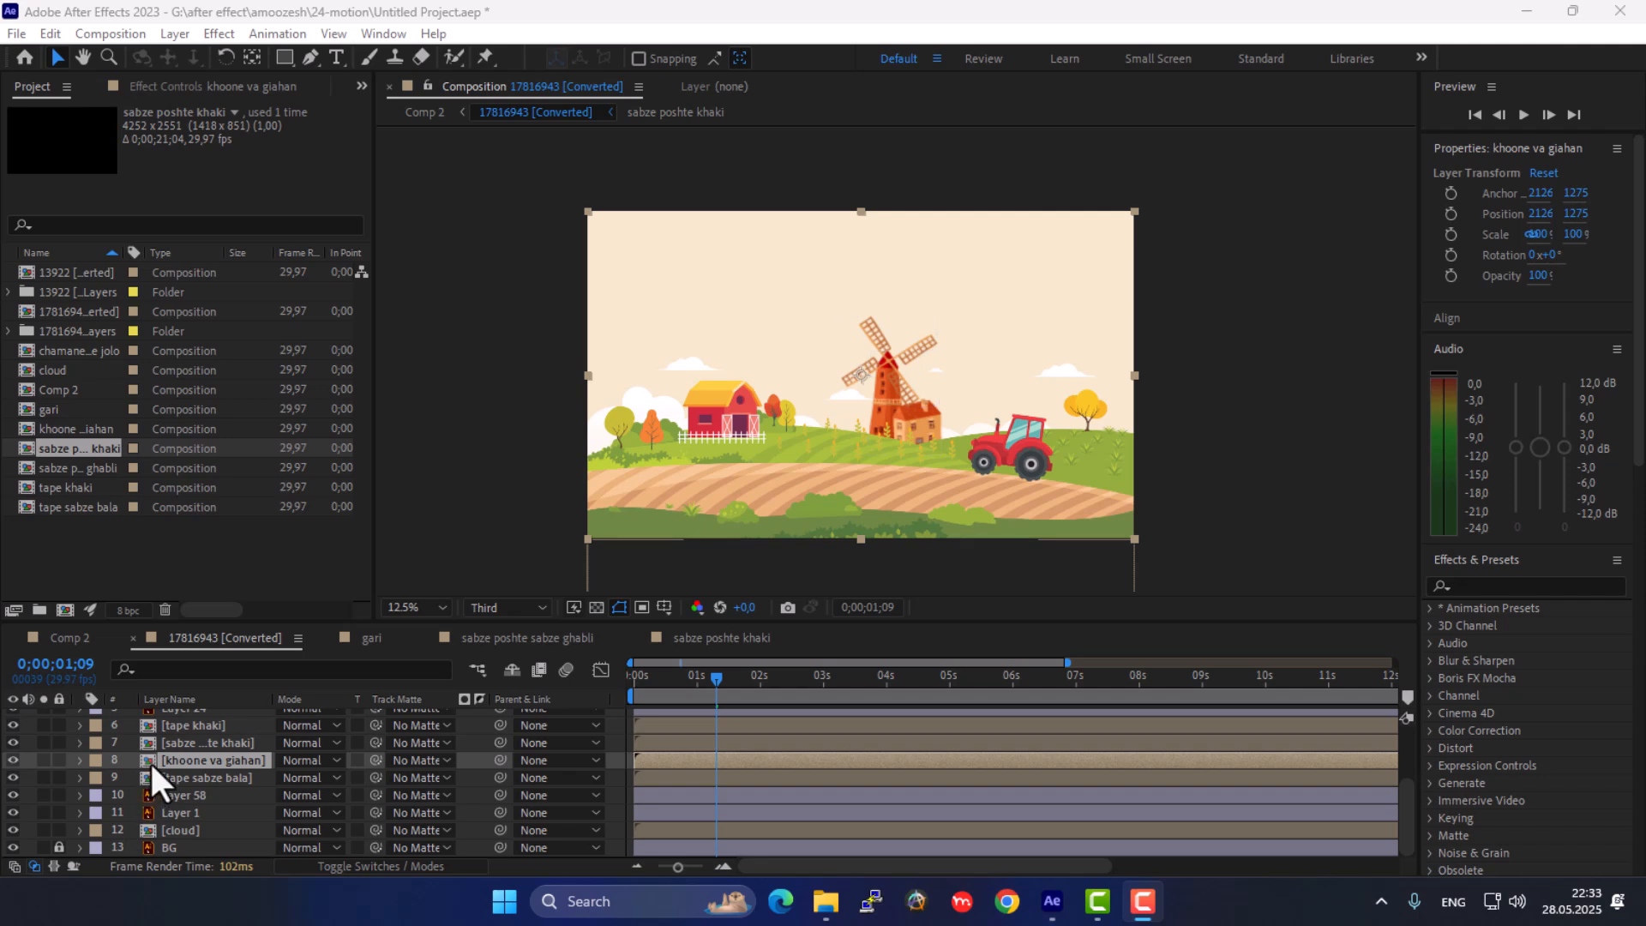
left_click(179, 795)
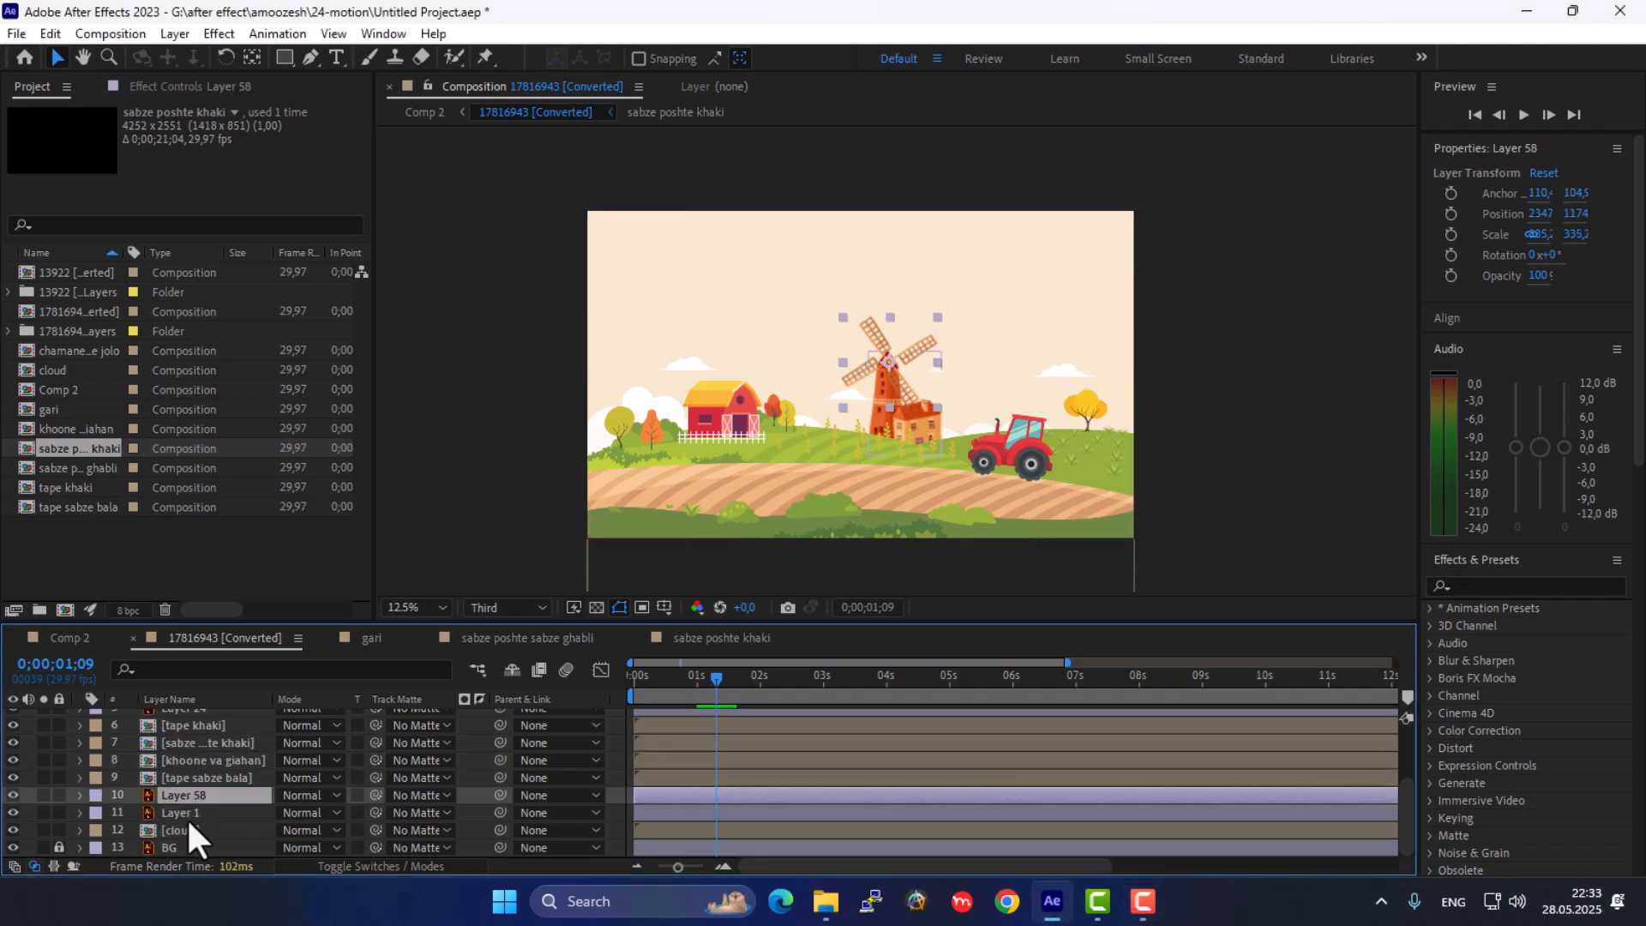
left_click(186, 815)
left_click(187, 792)
left_click(184, 810)
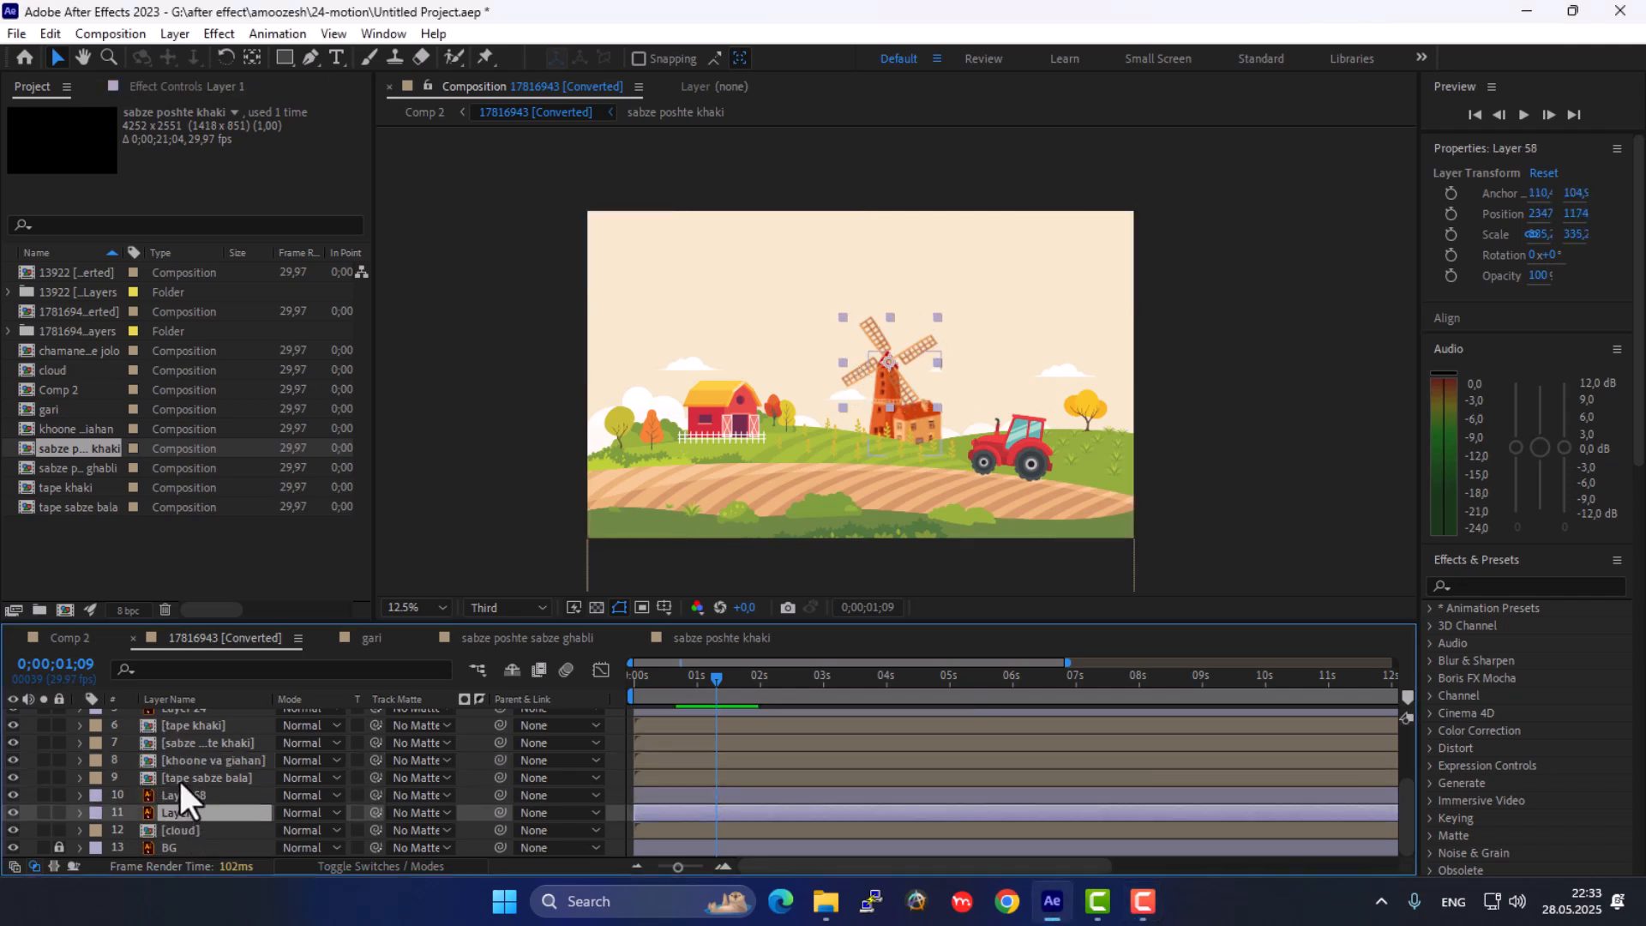
left_click(178, 779)
left_click(196, 761)
Open the khoone va giahan composition, go to its first frame and select Layer 30 through Layer 55
double_click(195, 760)
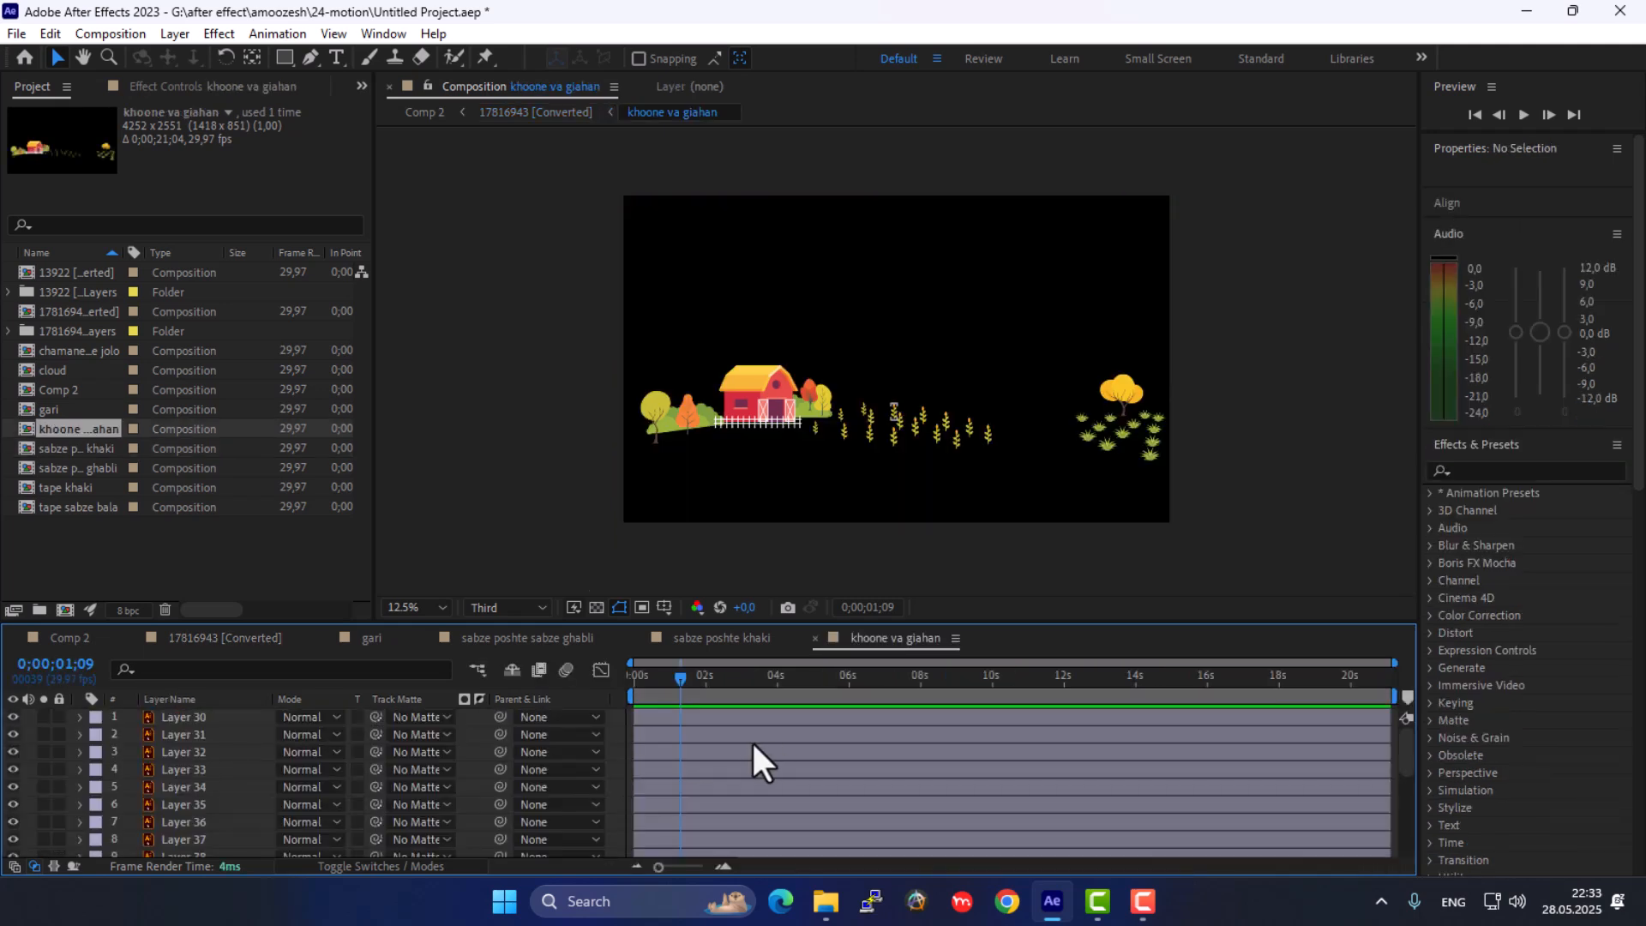
left_click(631, 677)
left_click(188, 715)
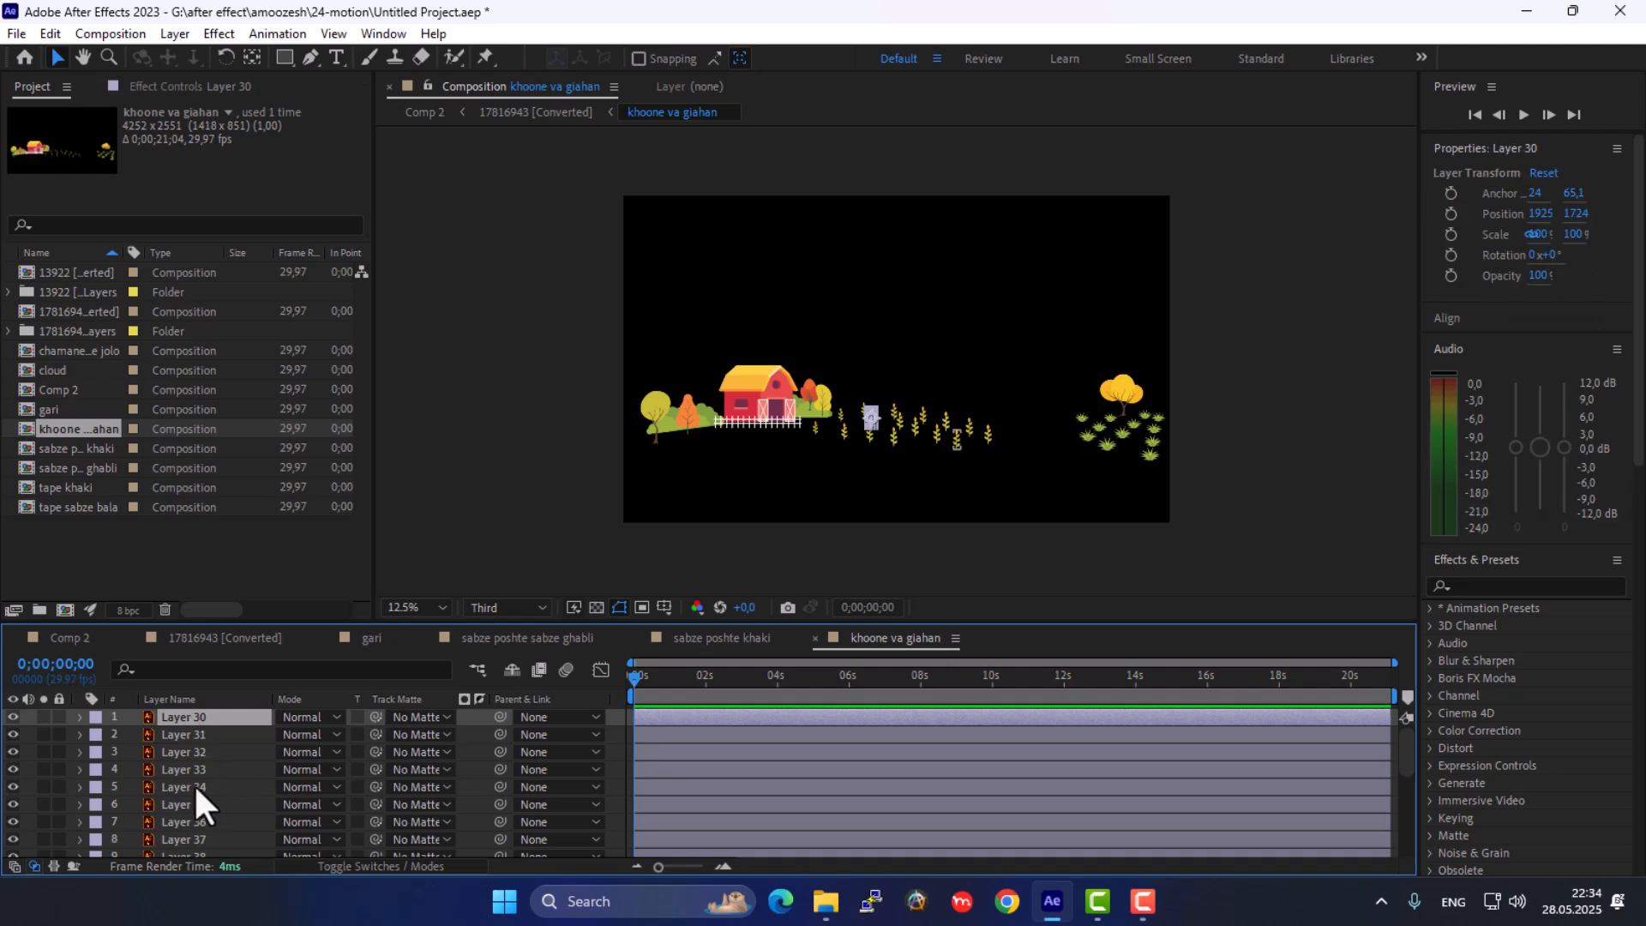
scroll(219, 794, "down", 5)
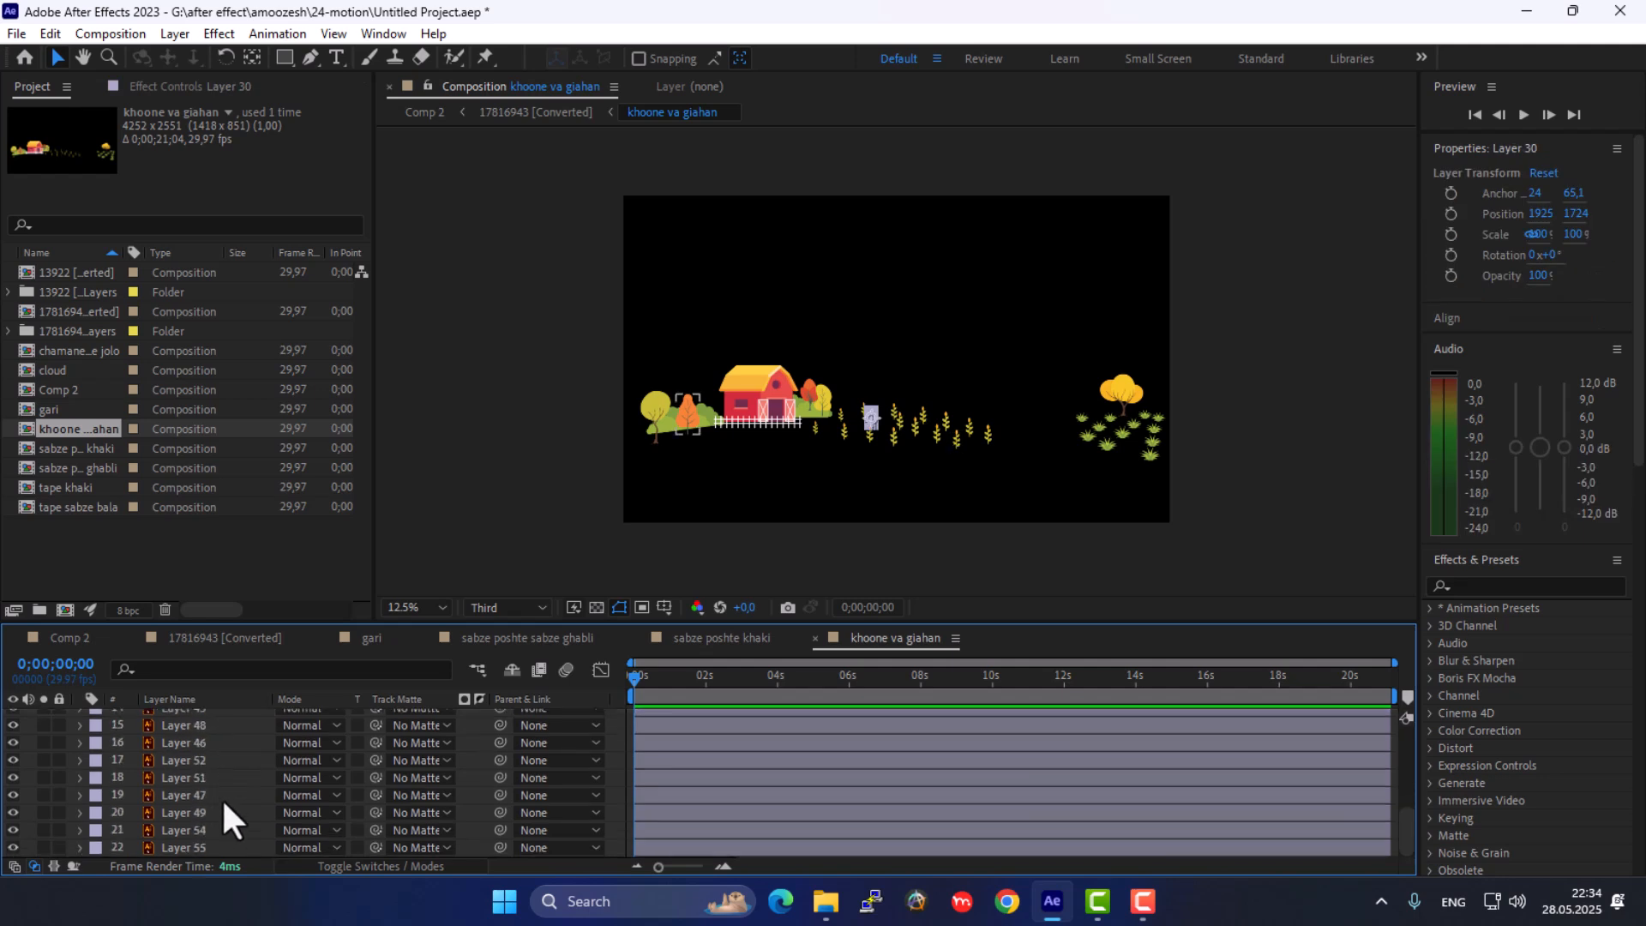
left_click(208, 844, "shift")
scroll(233, 797, "up", 5)
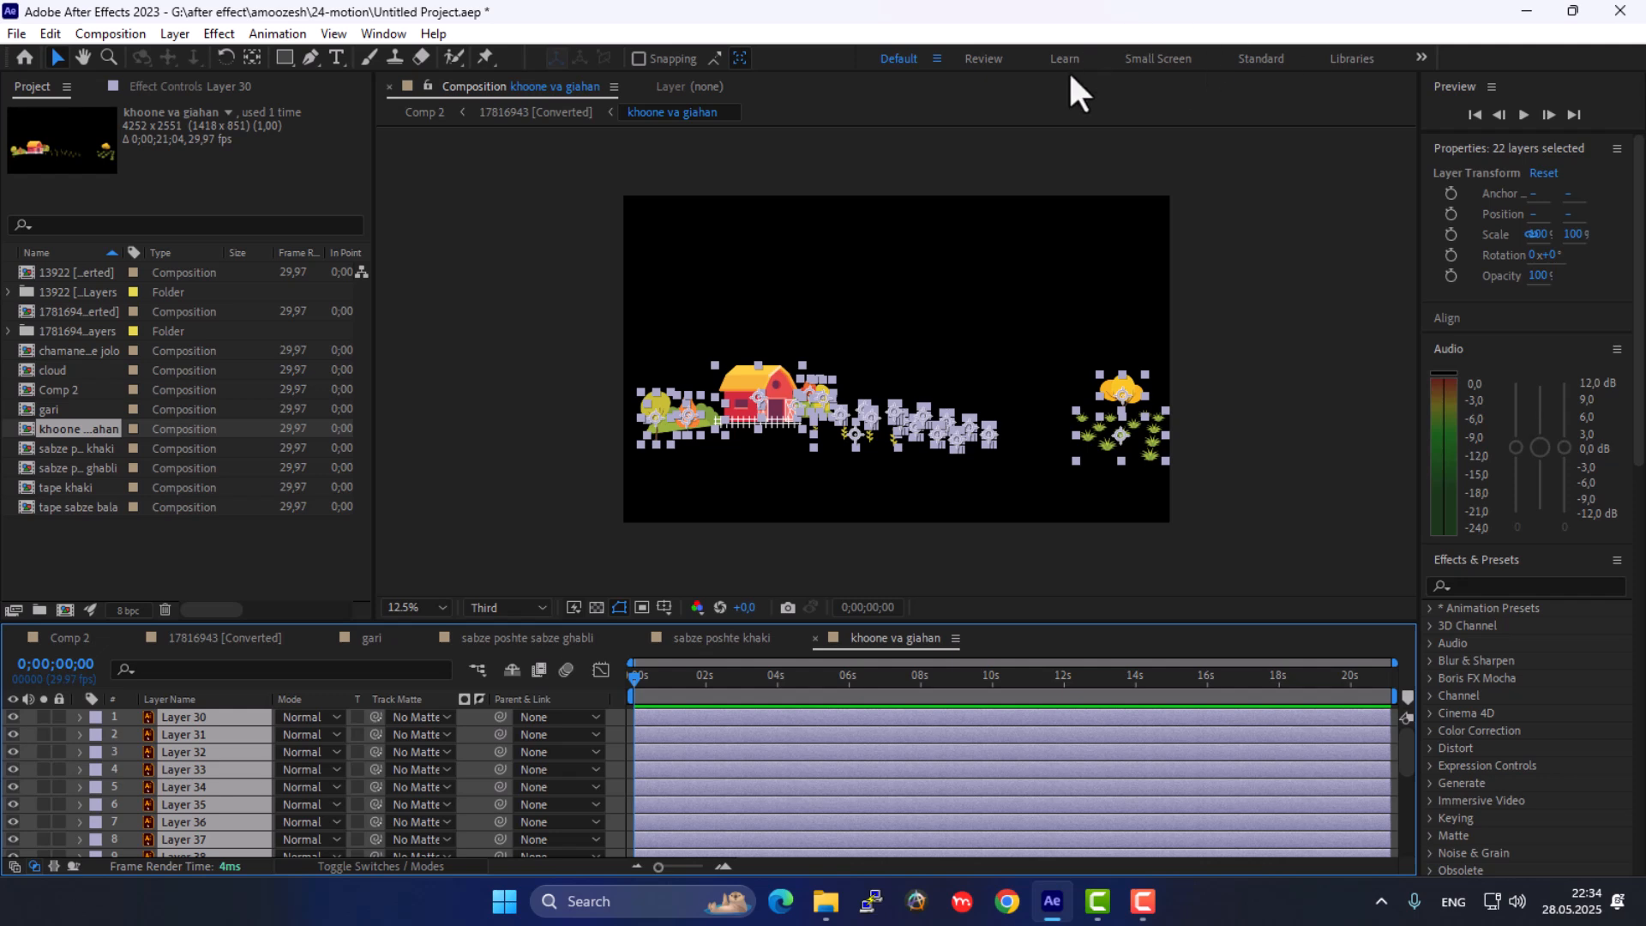
Expand the Transform properties of all the selected house and plant layers
key("F9")
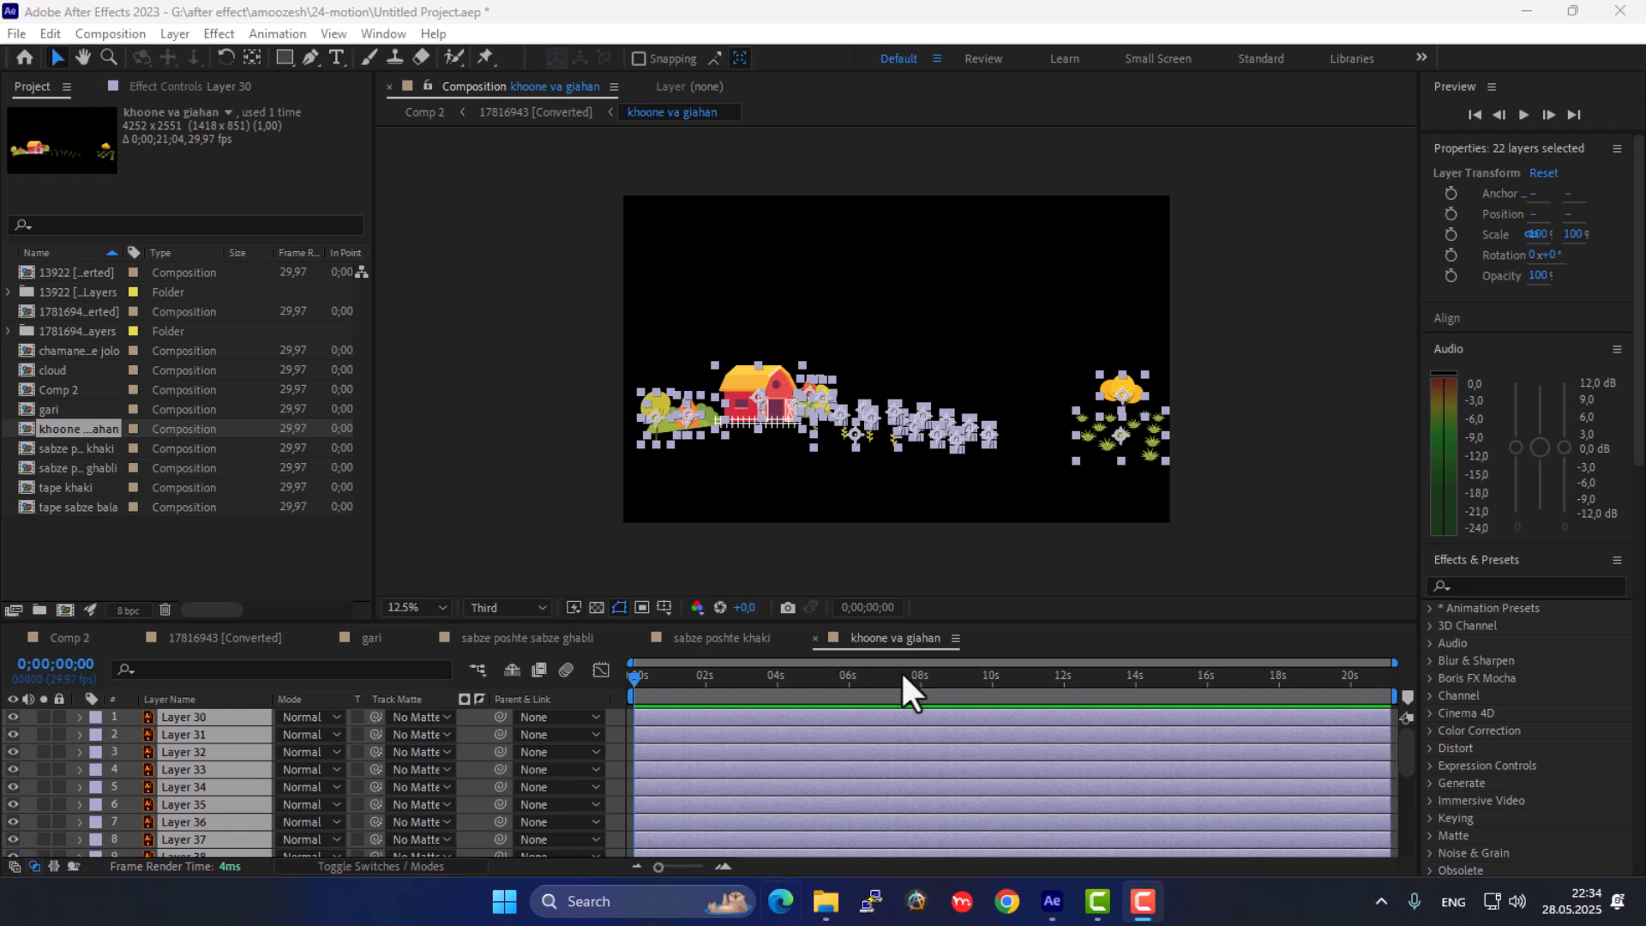
scroll(860, 828, "down", 5)
scroll(77, 771, "up", 5)
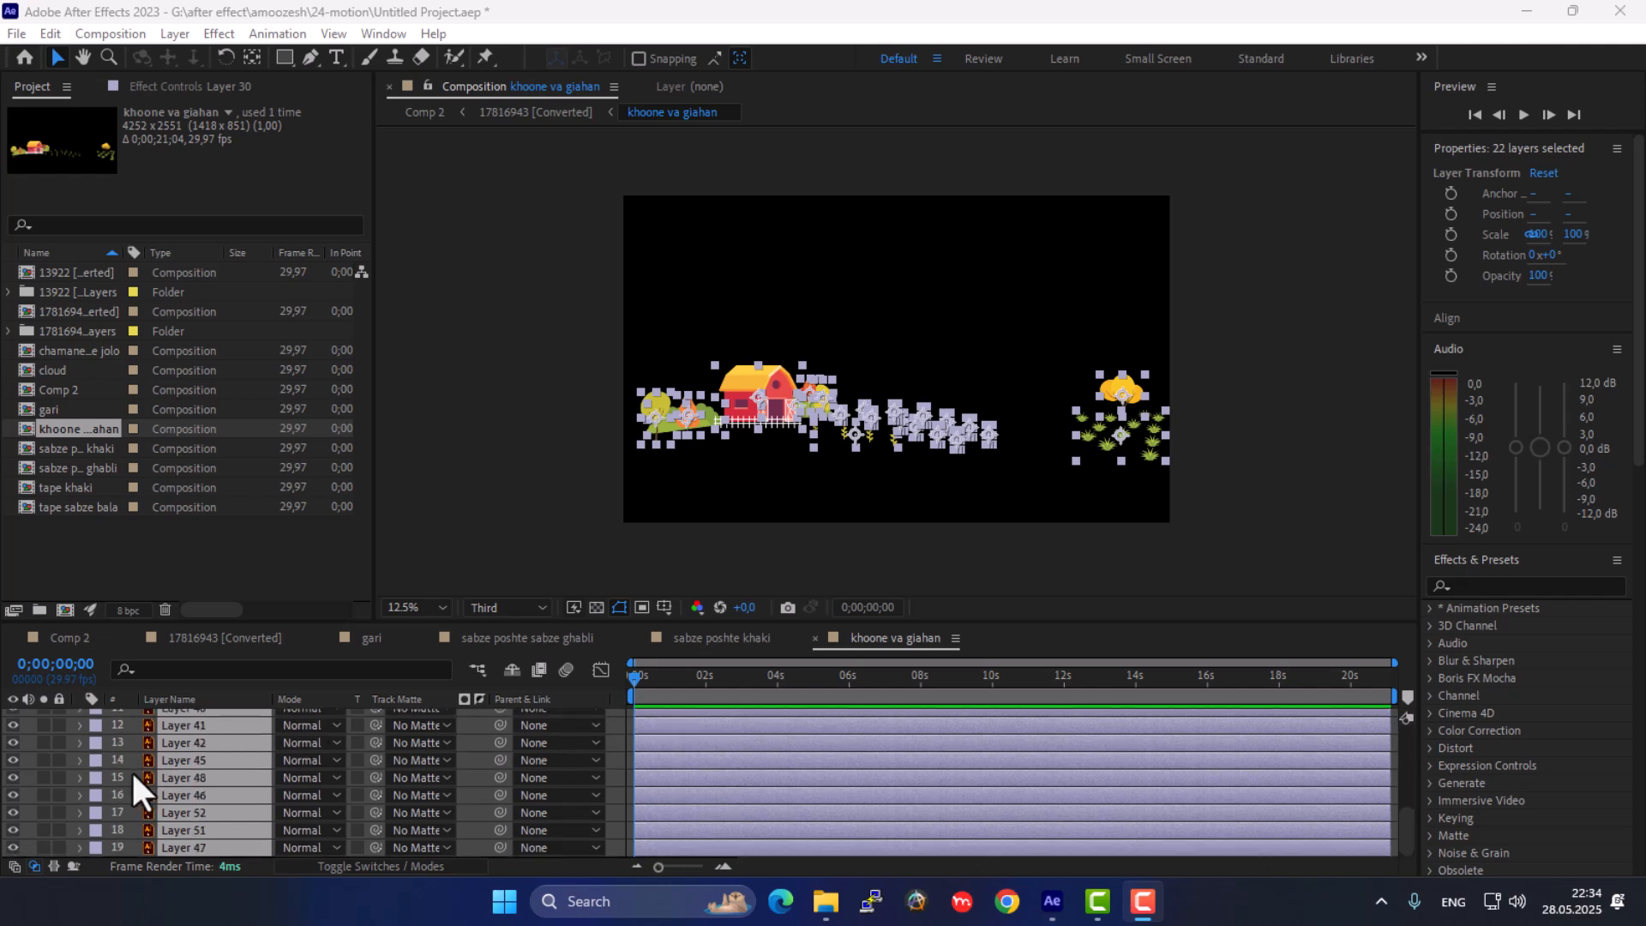
left_click(79, 716)
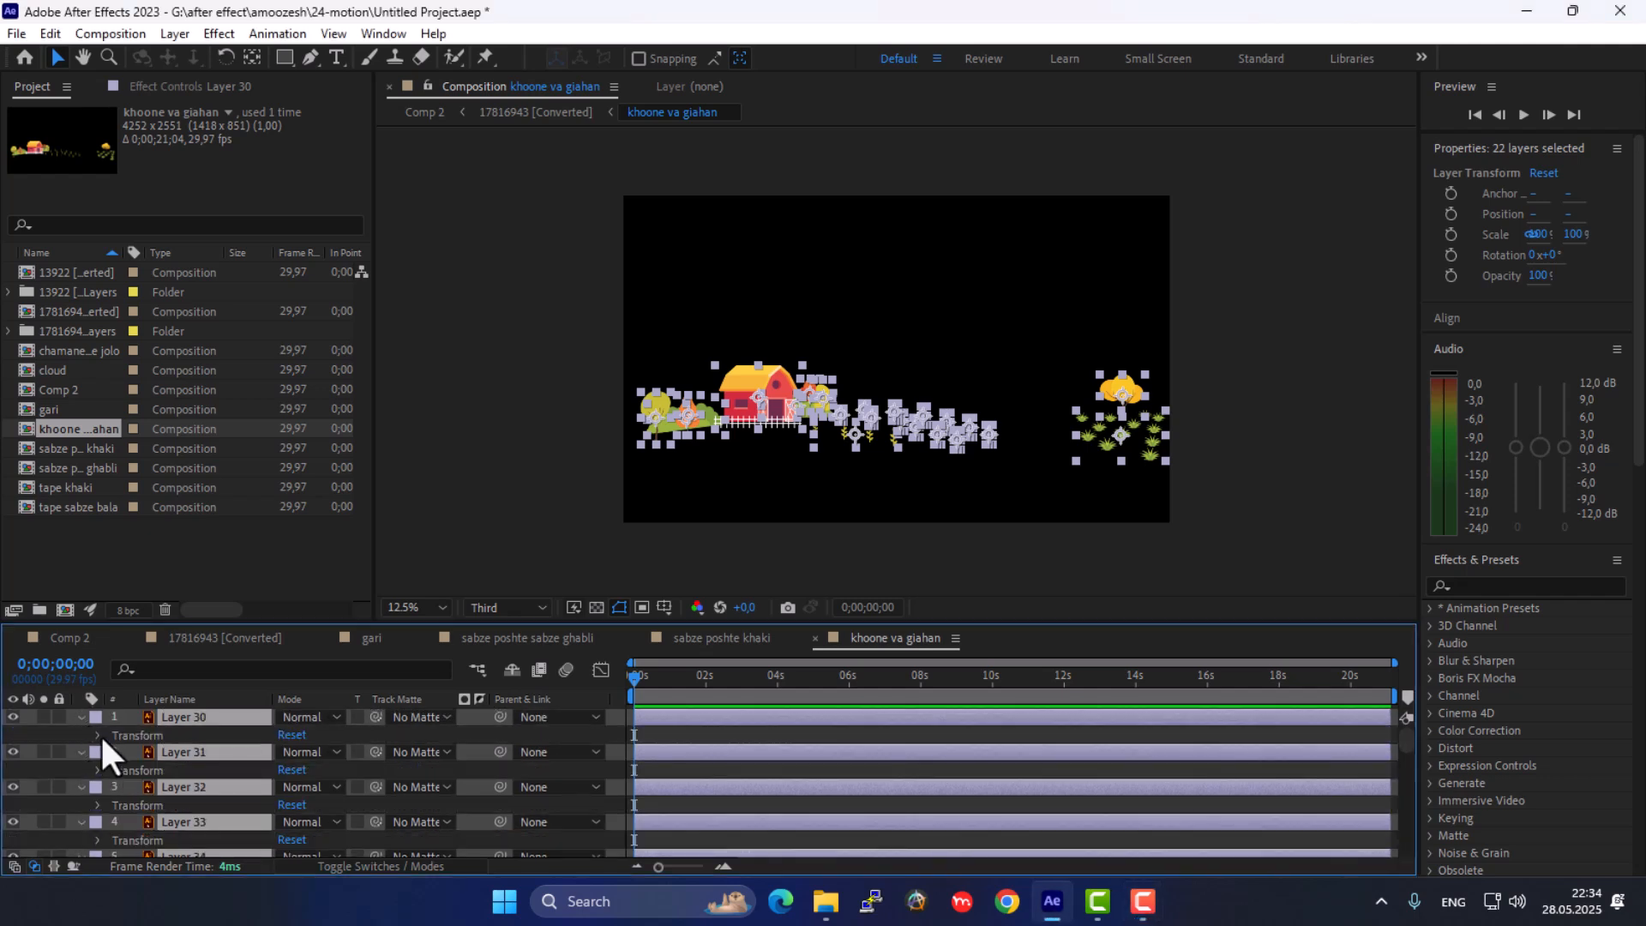
left_click(97, 736)
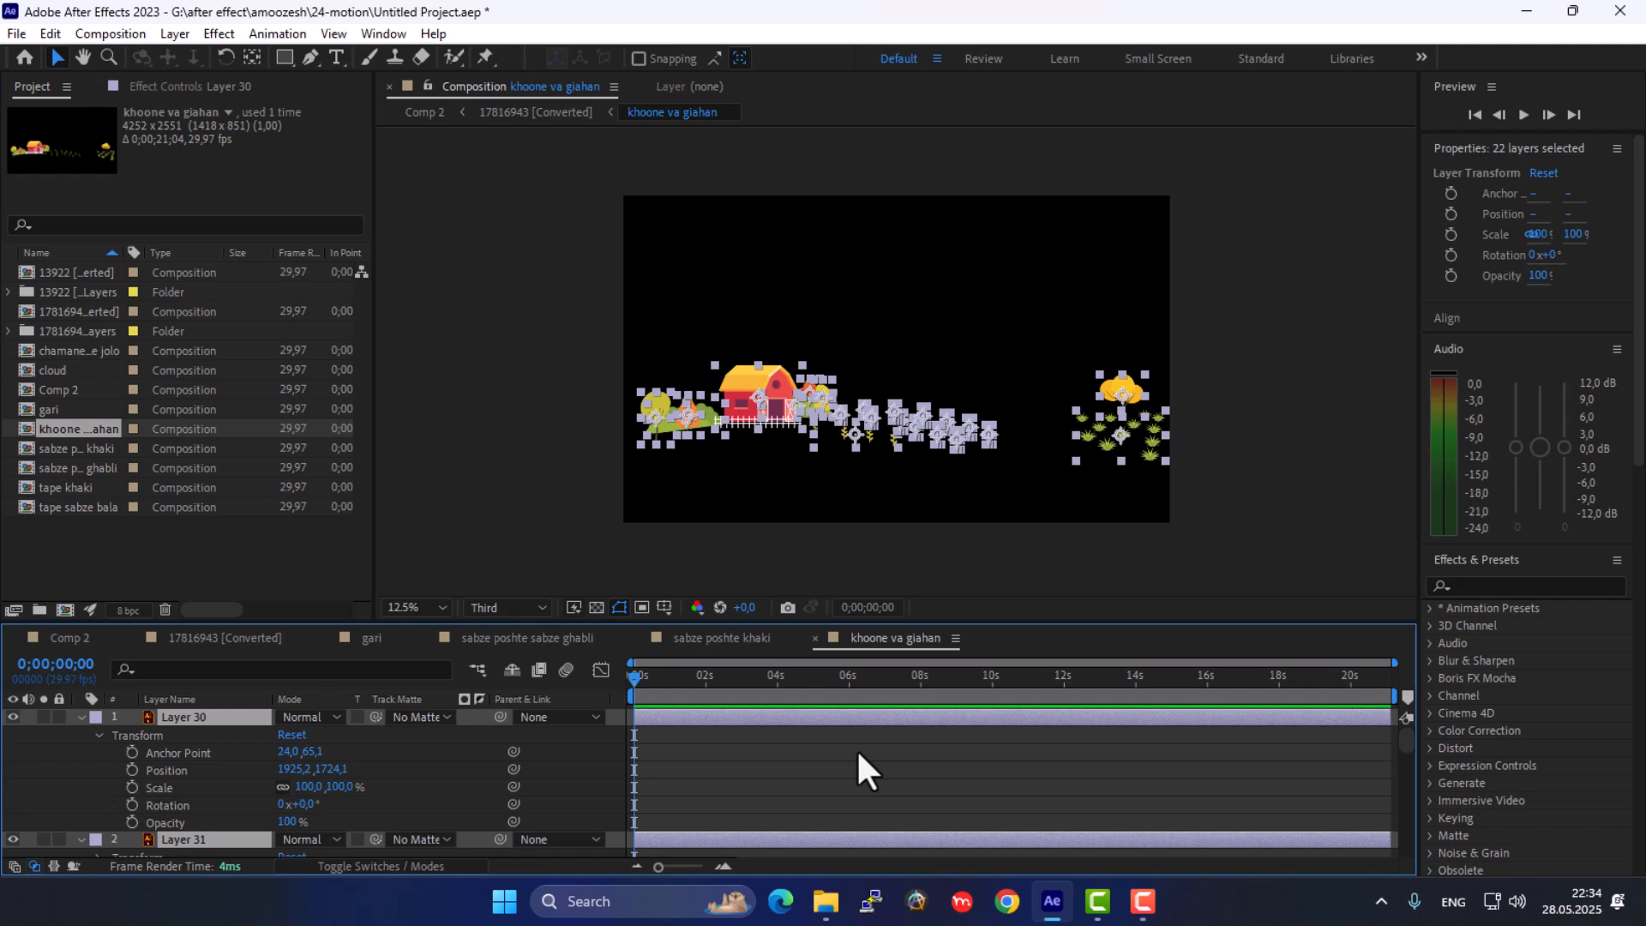
Purge all memory and disk cache and accept the deletion of the cached files
left_click(48, 31)
mouse_move(234, 508)
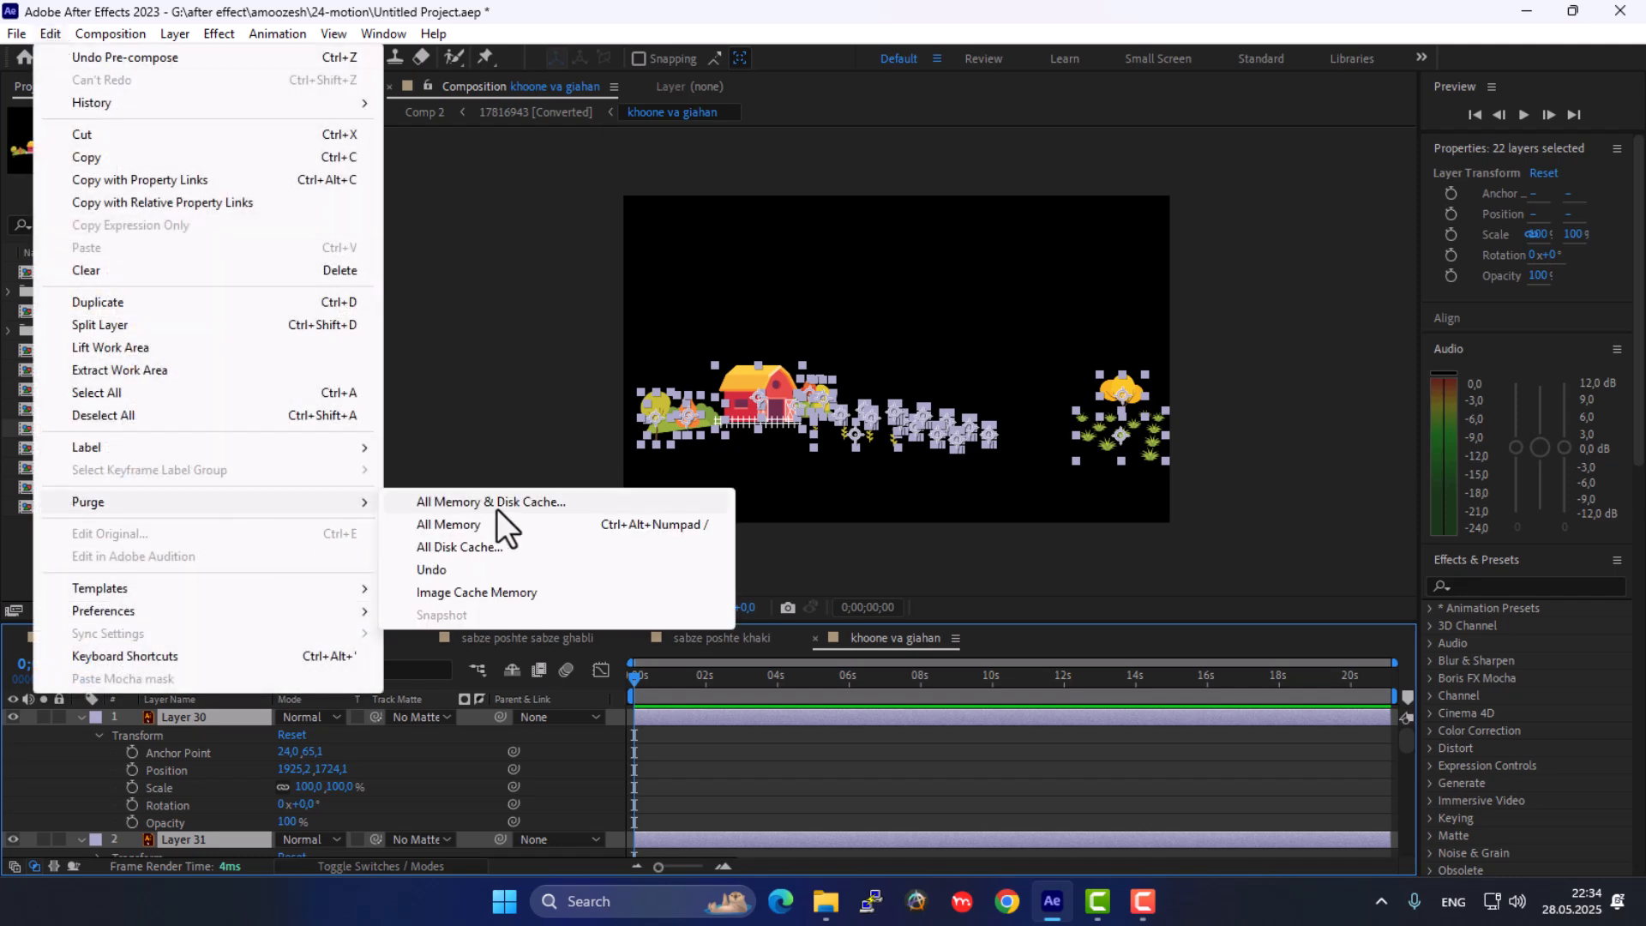
left_click(524, 504)
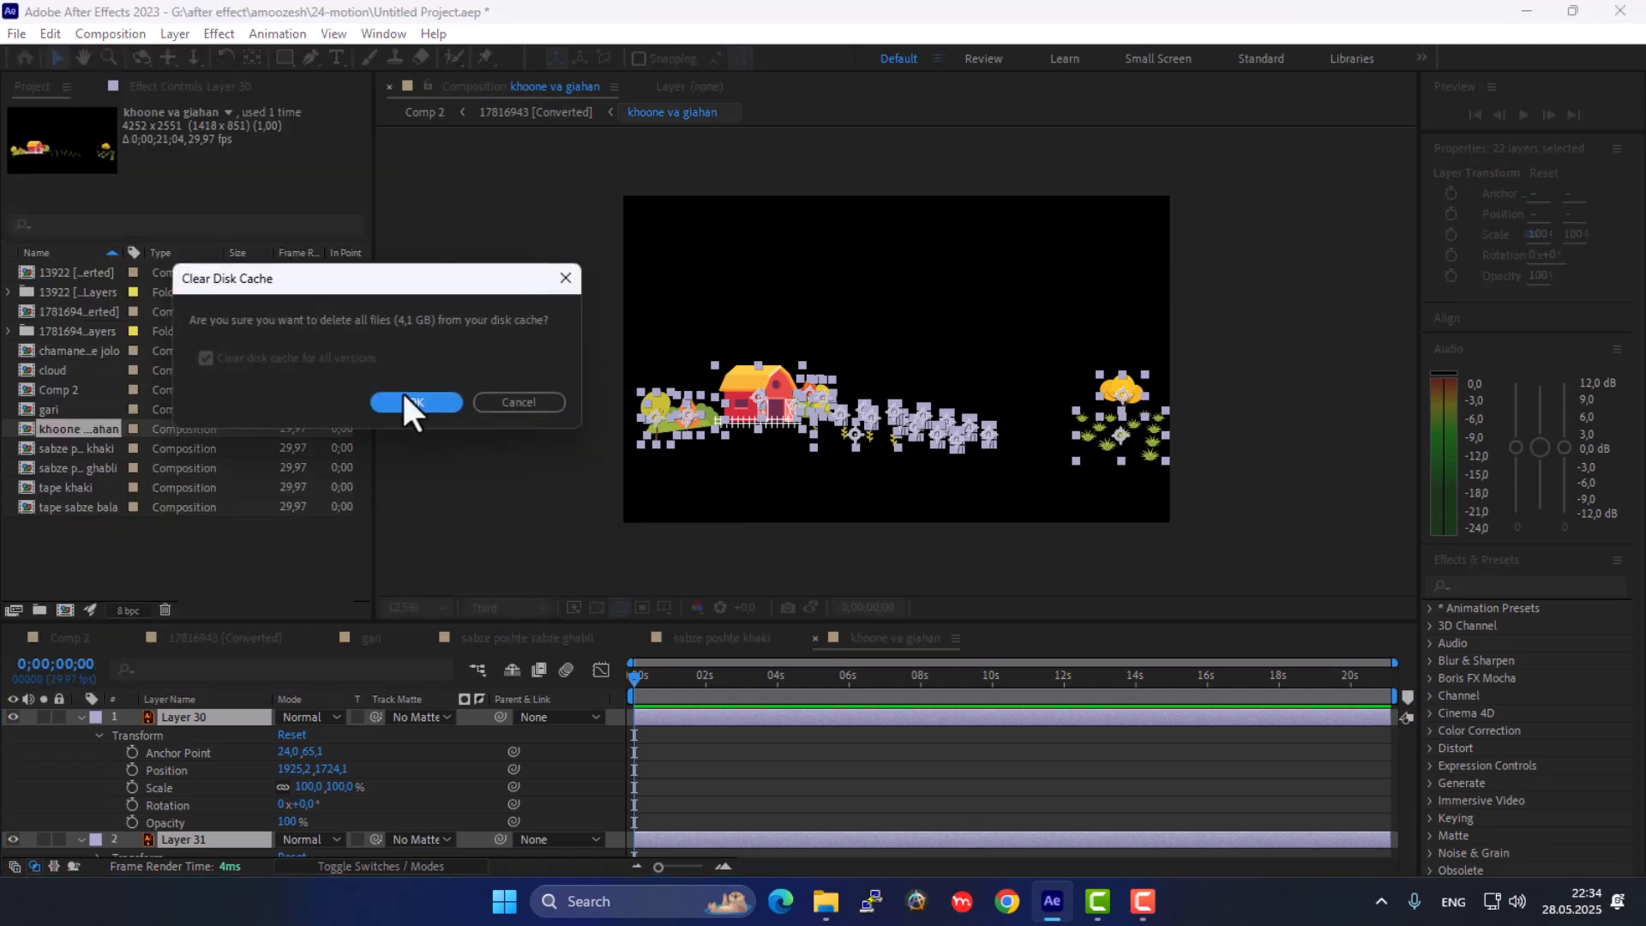
left_click_drag(409, 278, 558, 221)
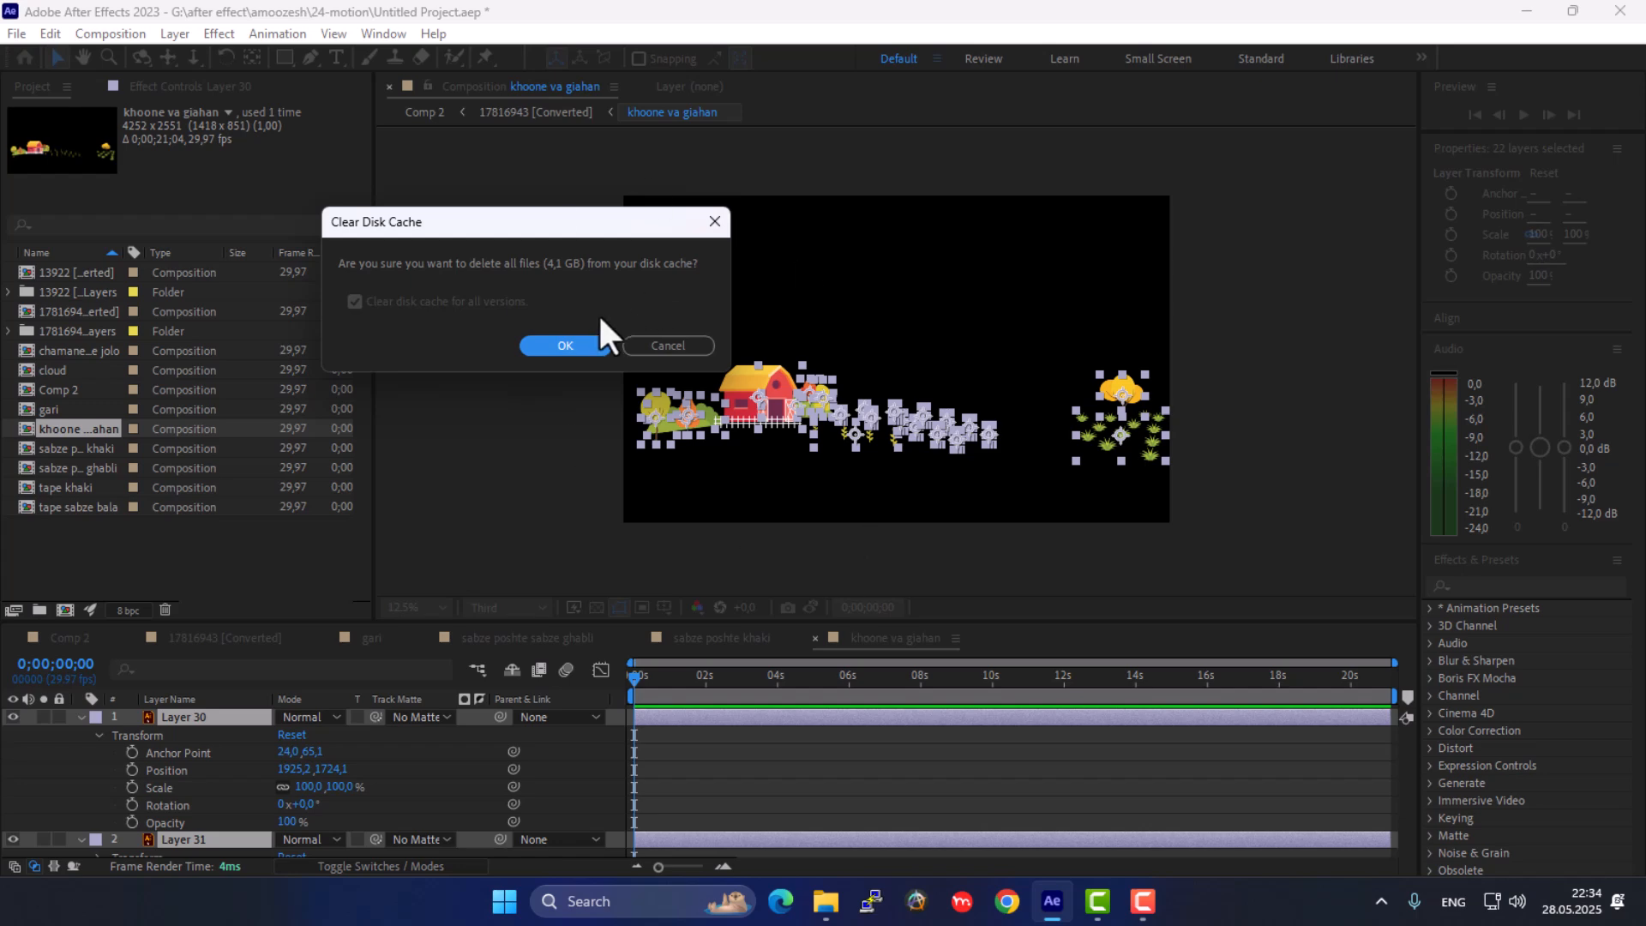
left_click(588, 341)
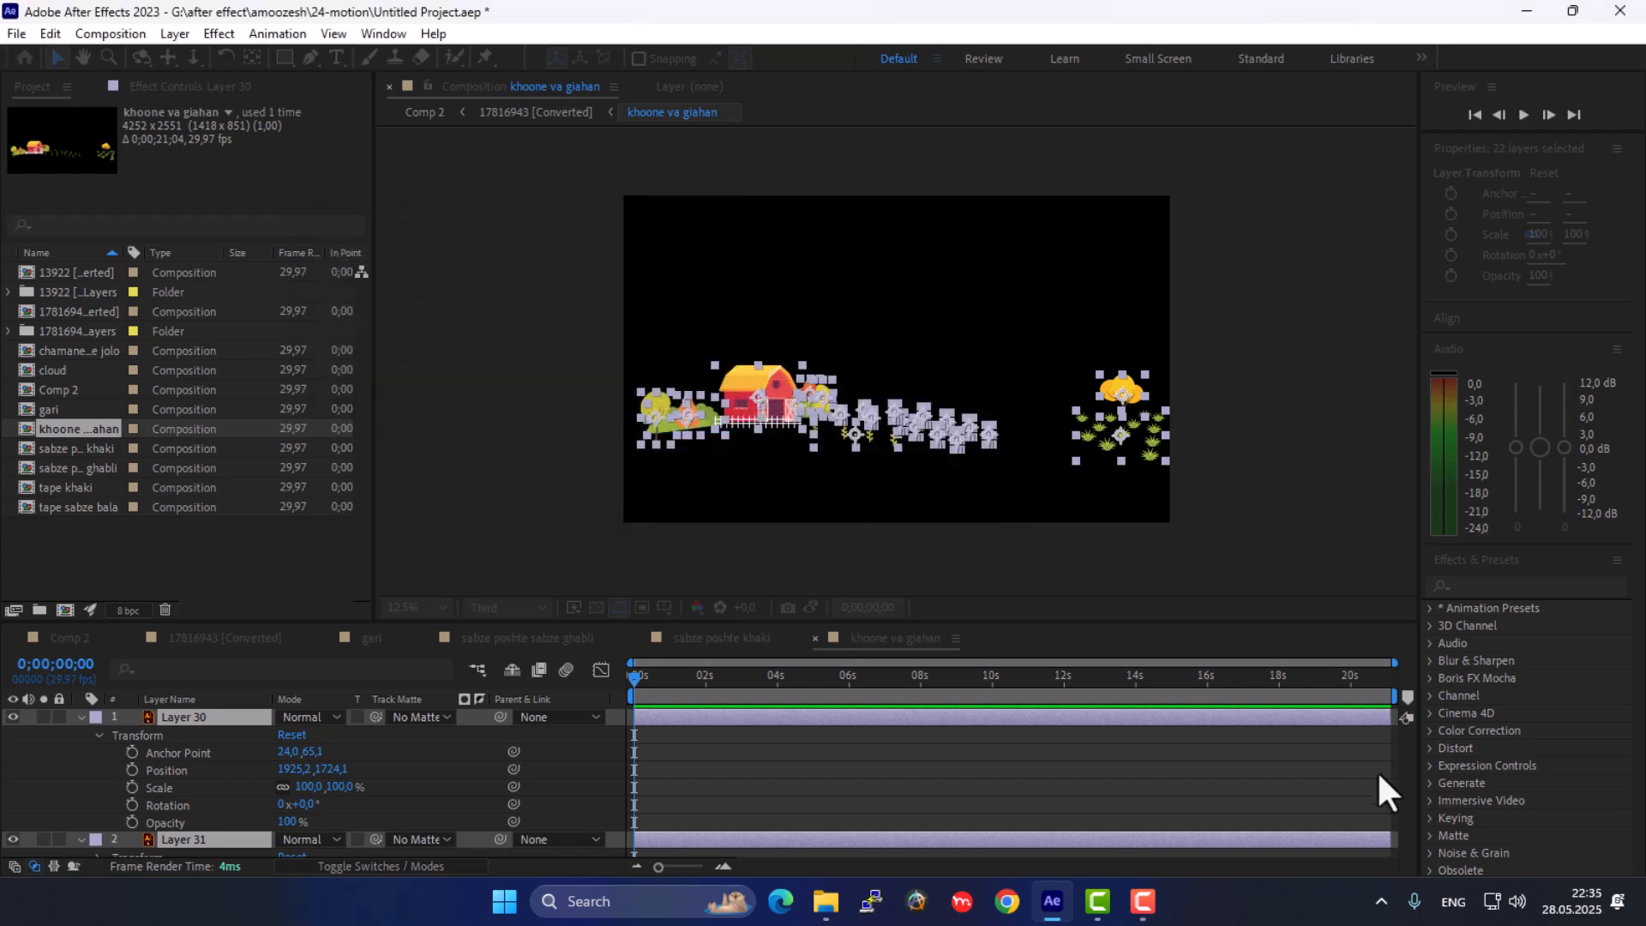
Check how much disk cache remains through the All Memory & Disk Cache purge prompt, cancelling the purge
left_click(50, 34)
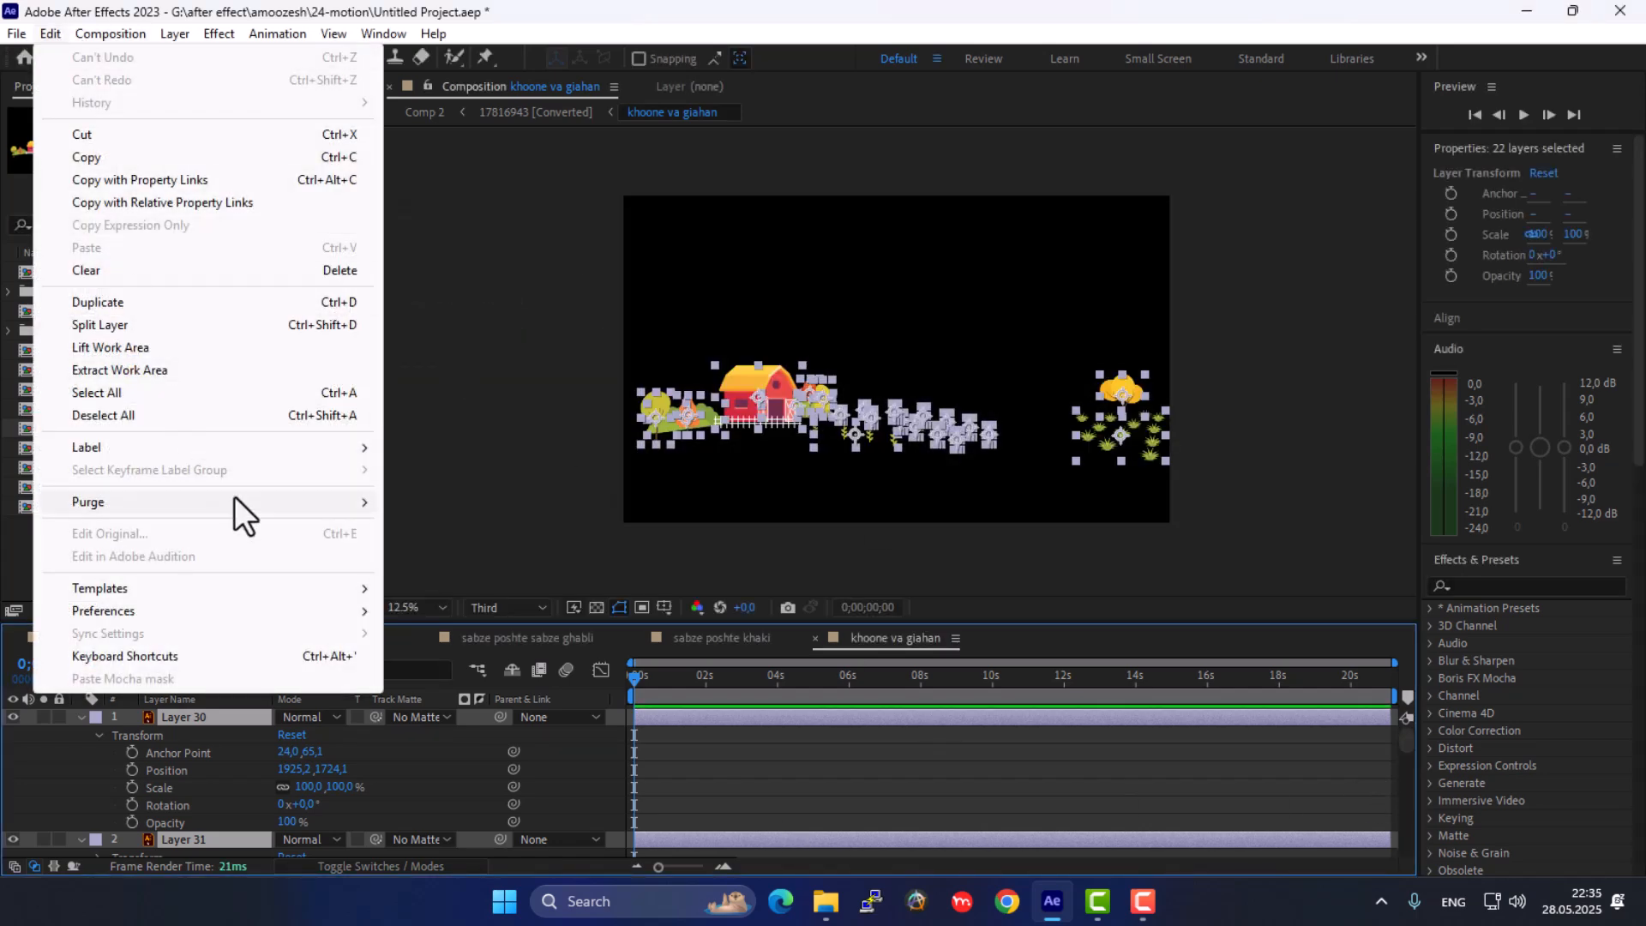
mouse_move(236, 502)
left_click(414, 498)
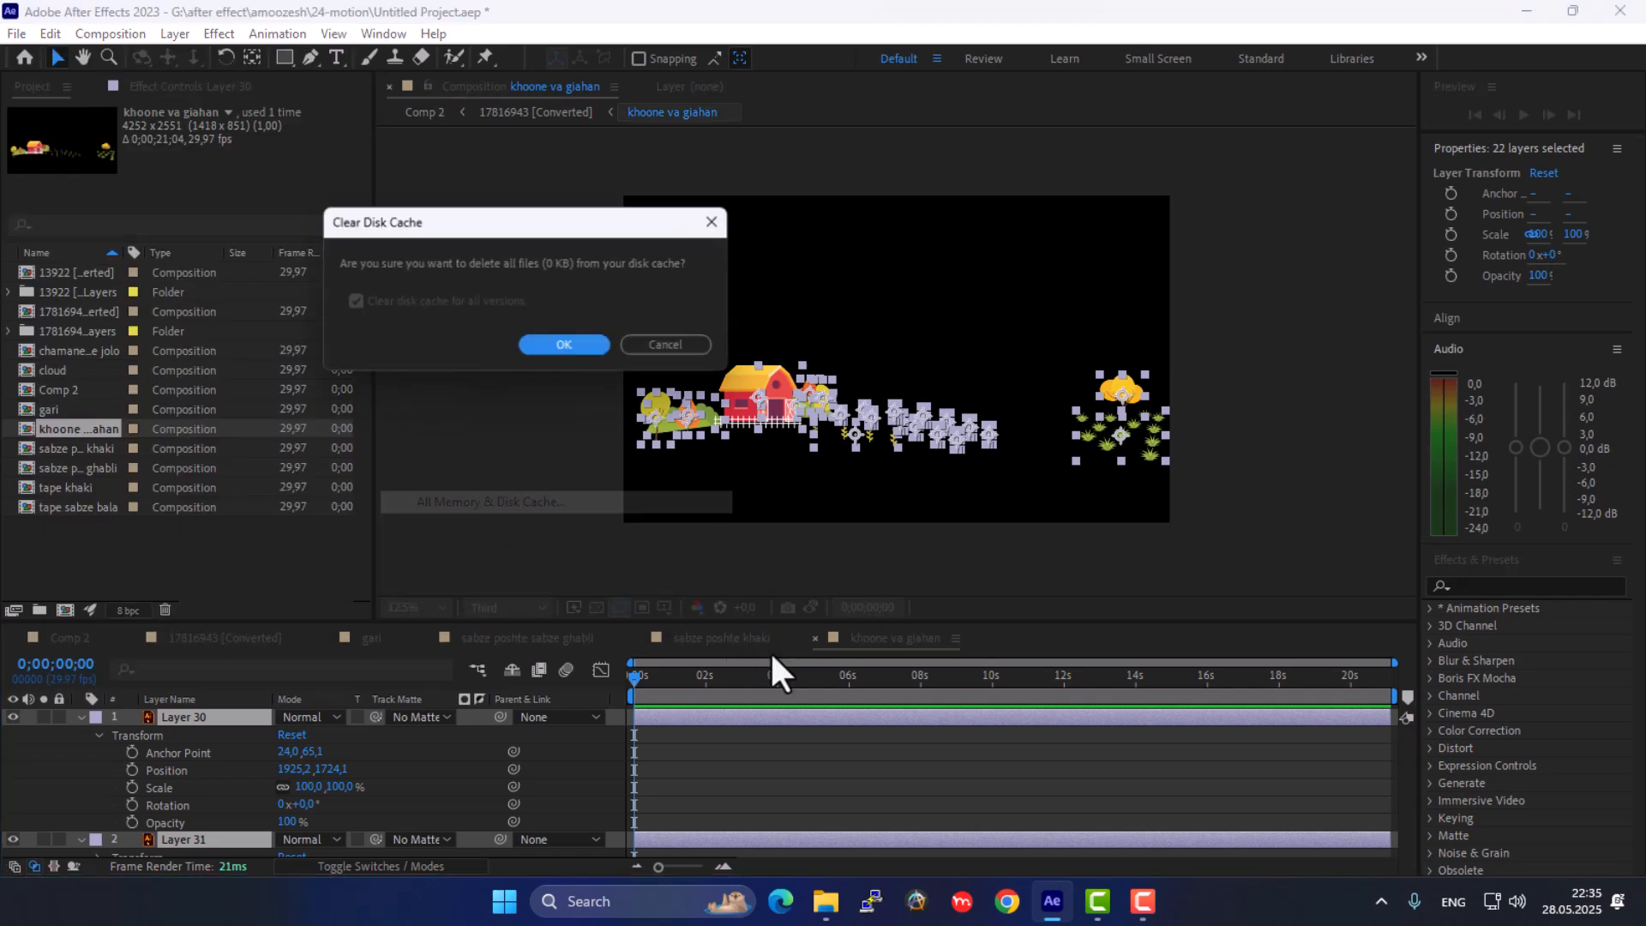
left_click(666, 346)
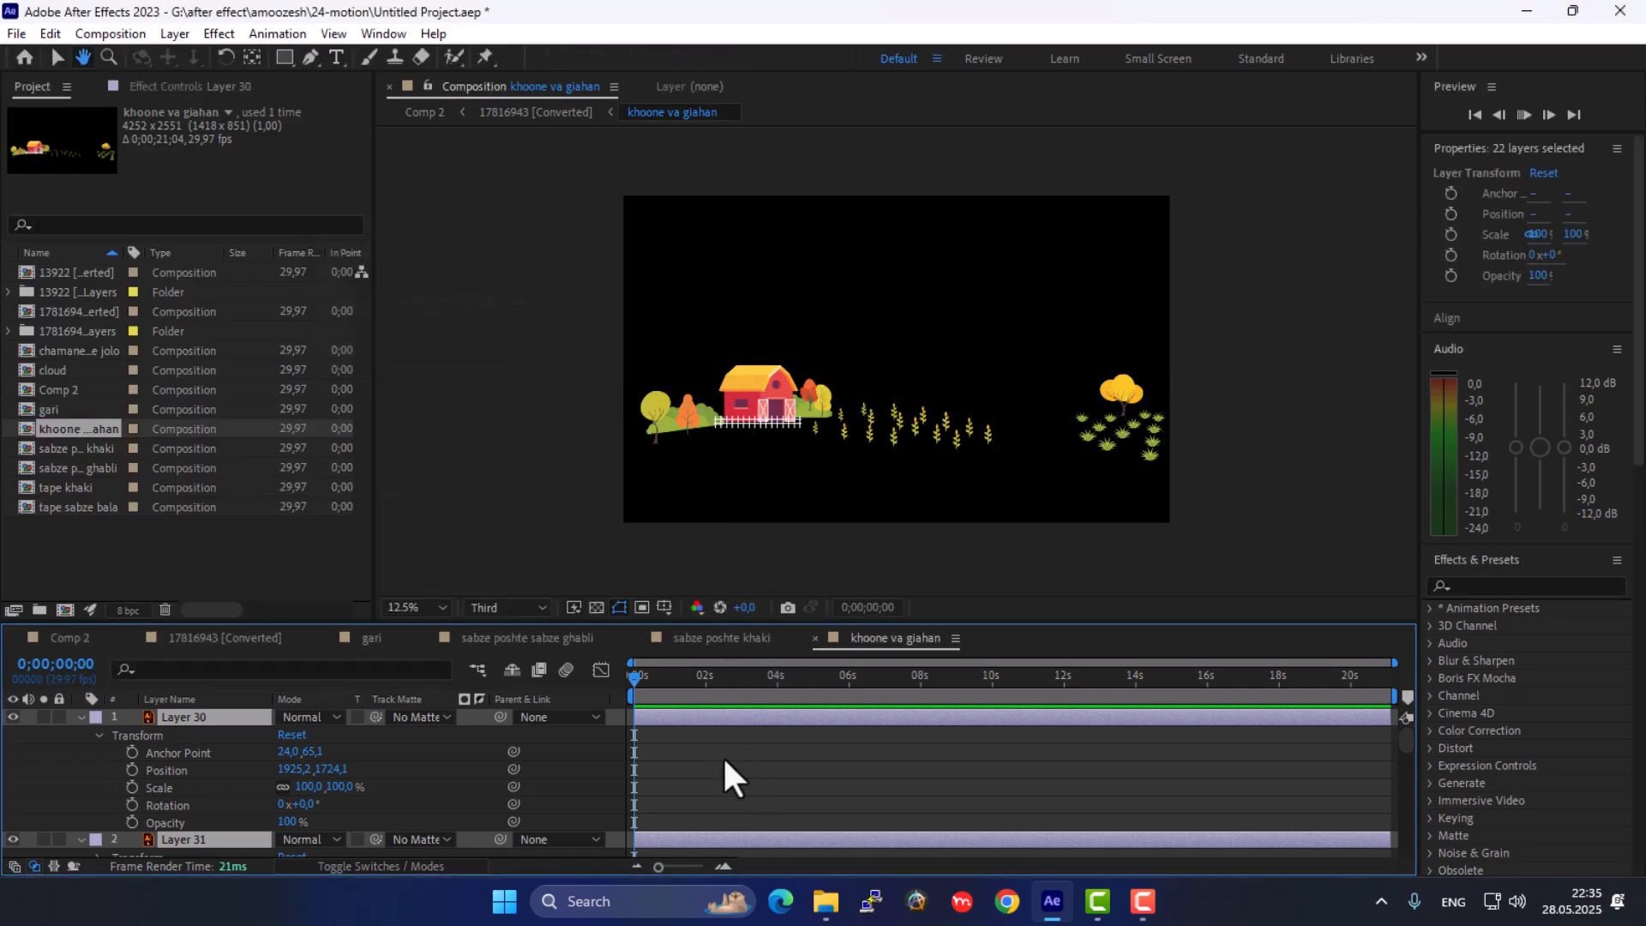
Try adding a Position keyframe to all selected layers at 0;00;00;00, check it down the layer list, and undo it
key("space")
key("space")
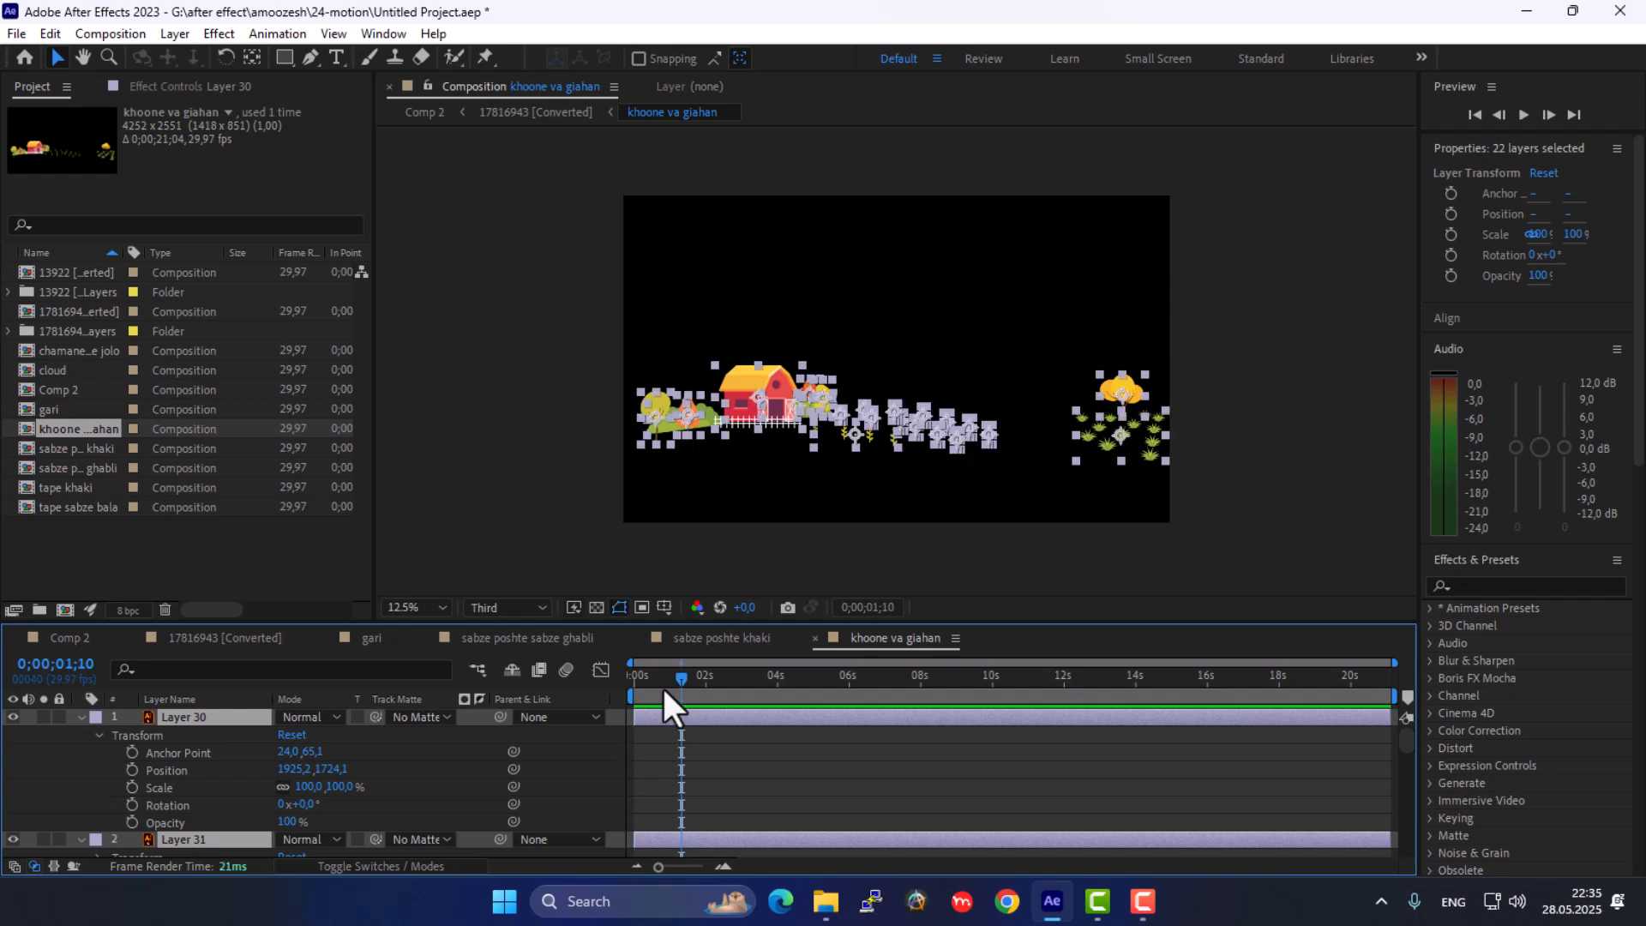
left_click(132, 770)
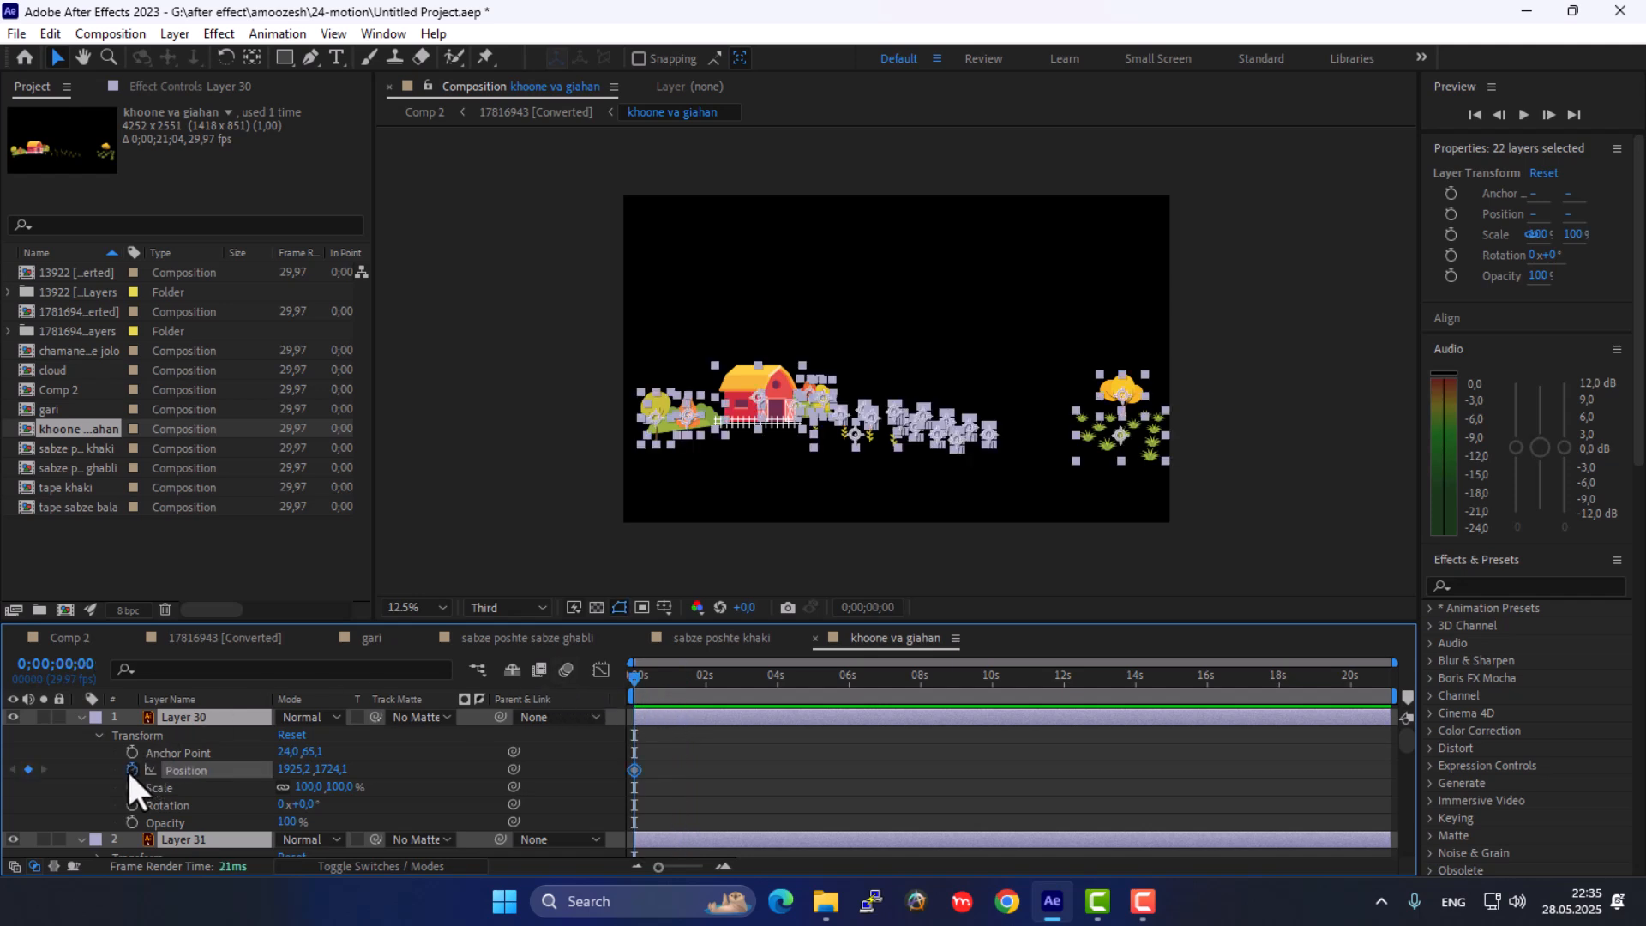
scroll(189, 785, "down", 3)
scroll(163, 776, "up", 3)
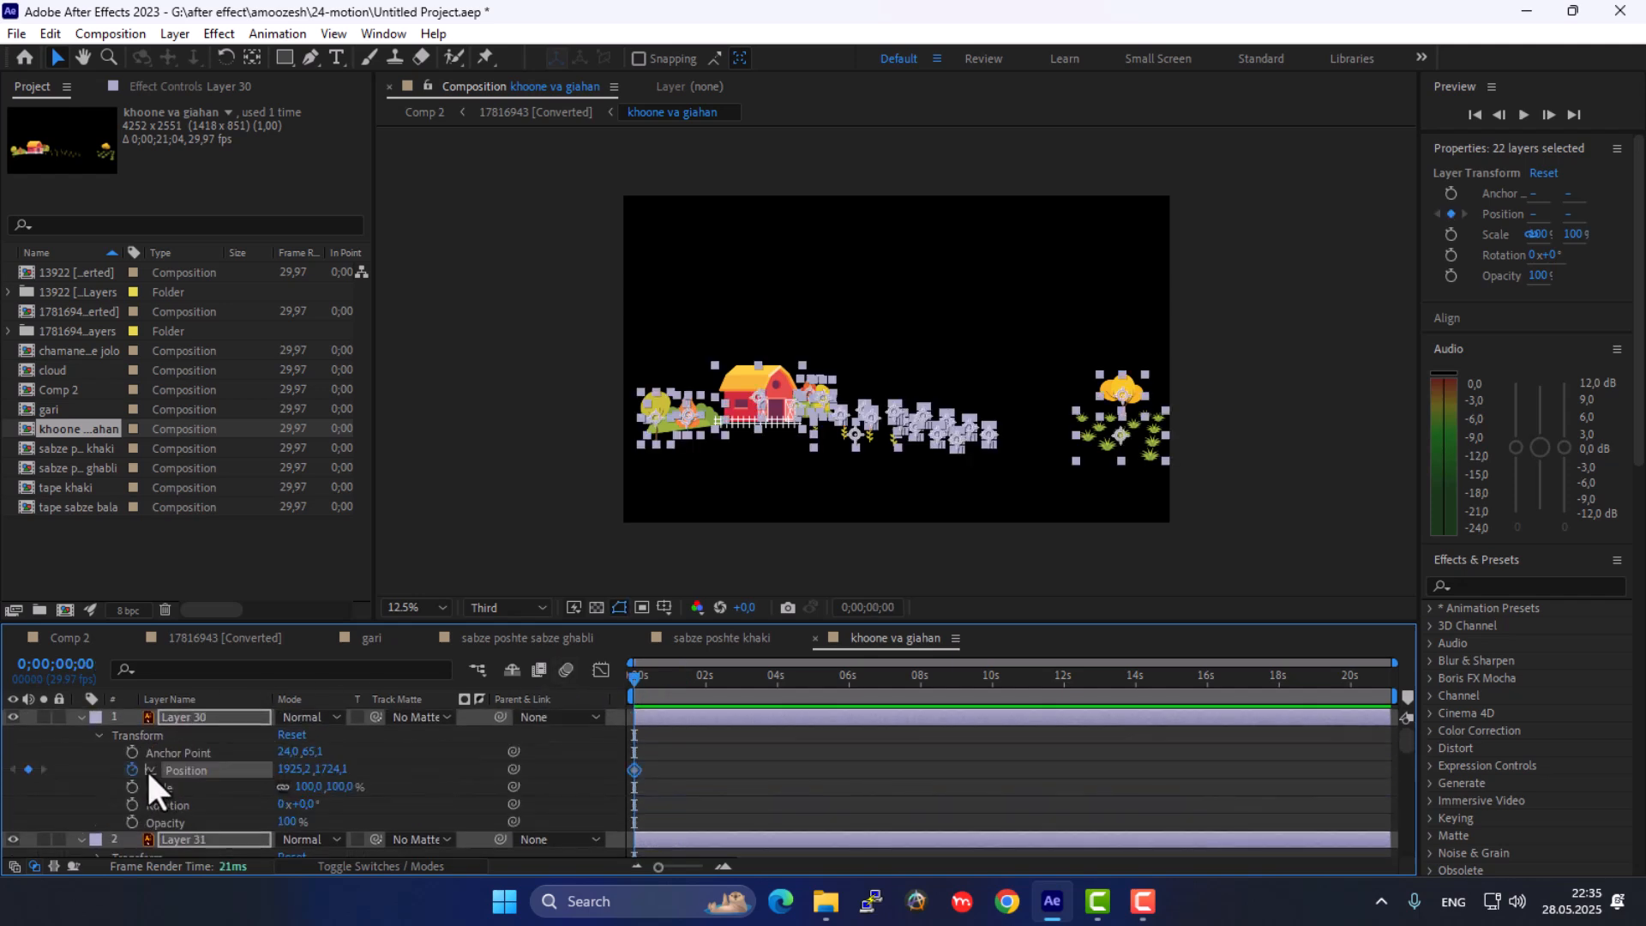
scroll(114, 816, "down", 2)
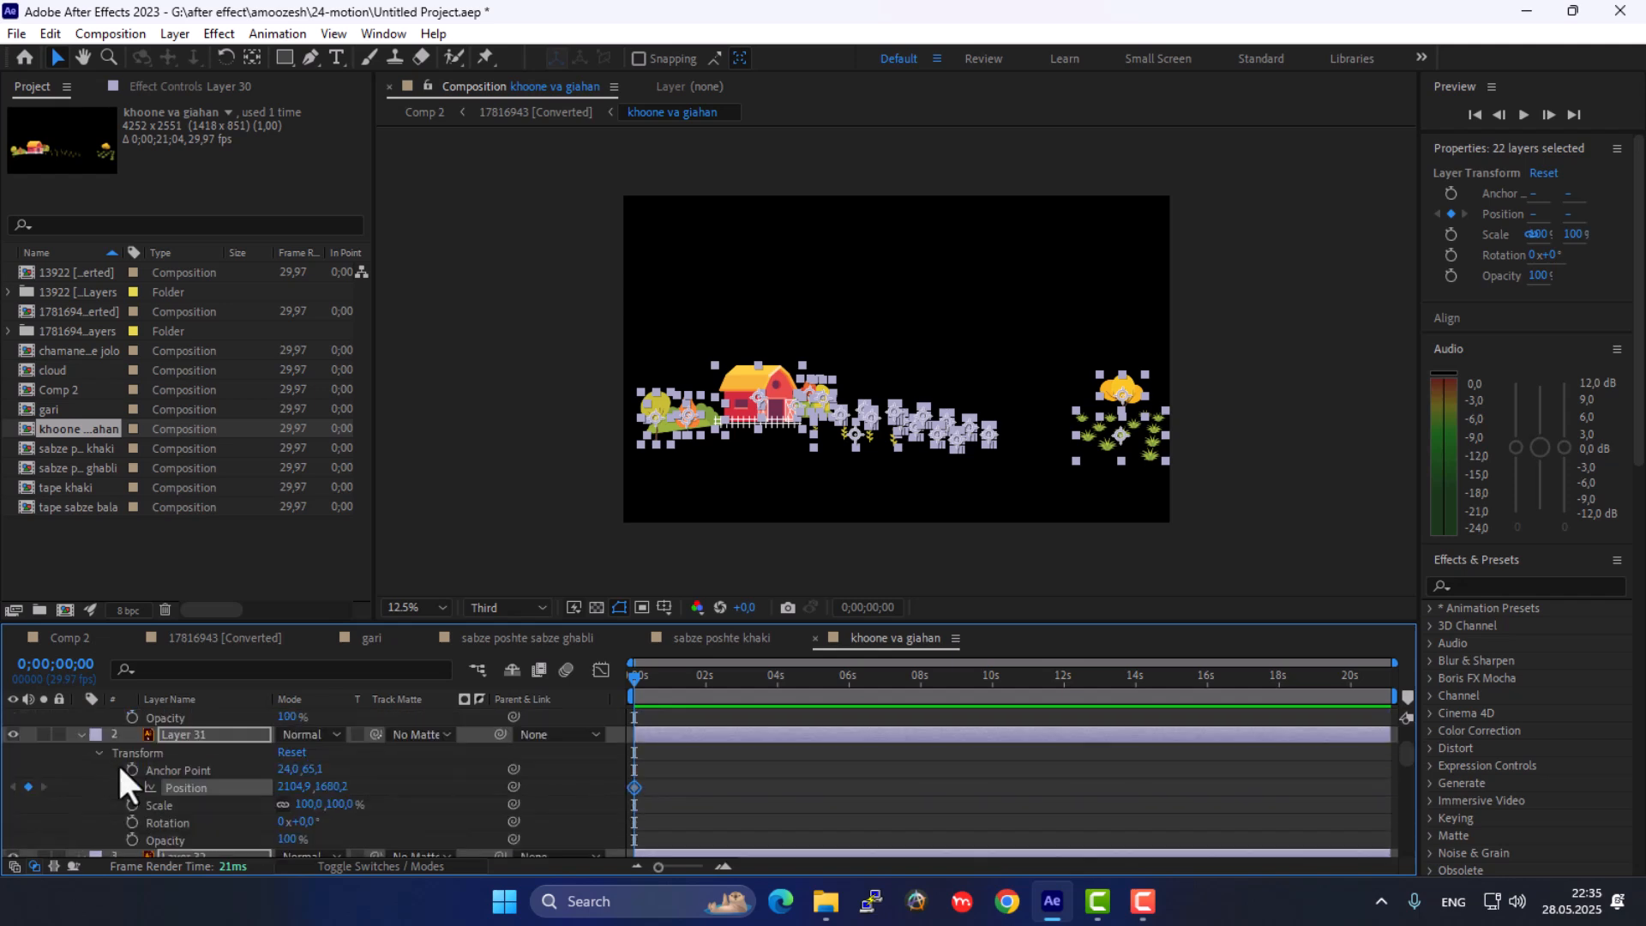
scroll(190, 780, "up", 2)
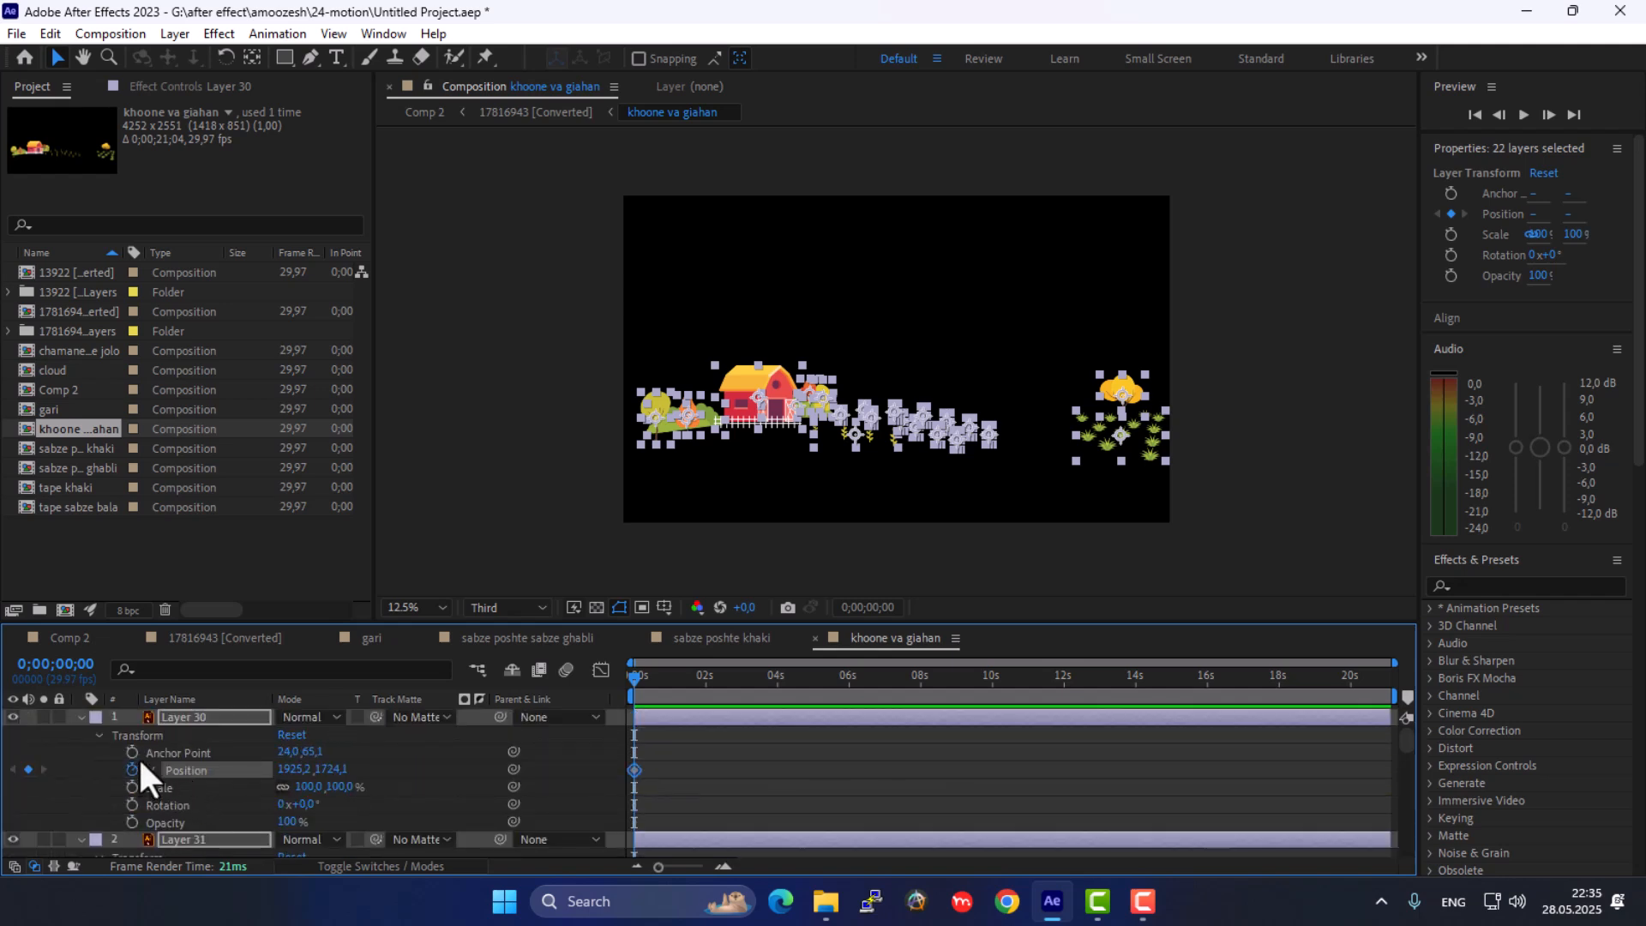
left_click(638, 779)
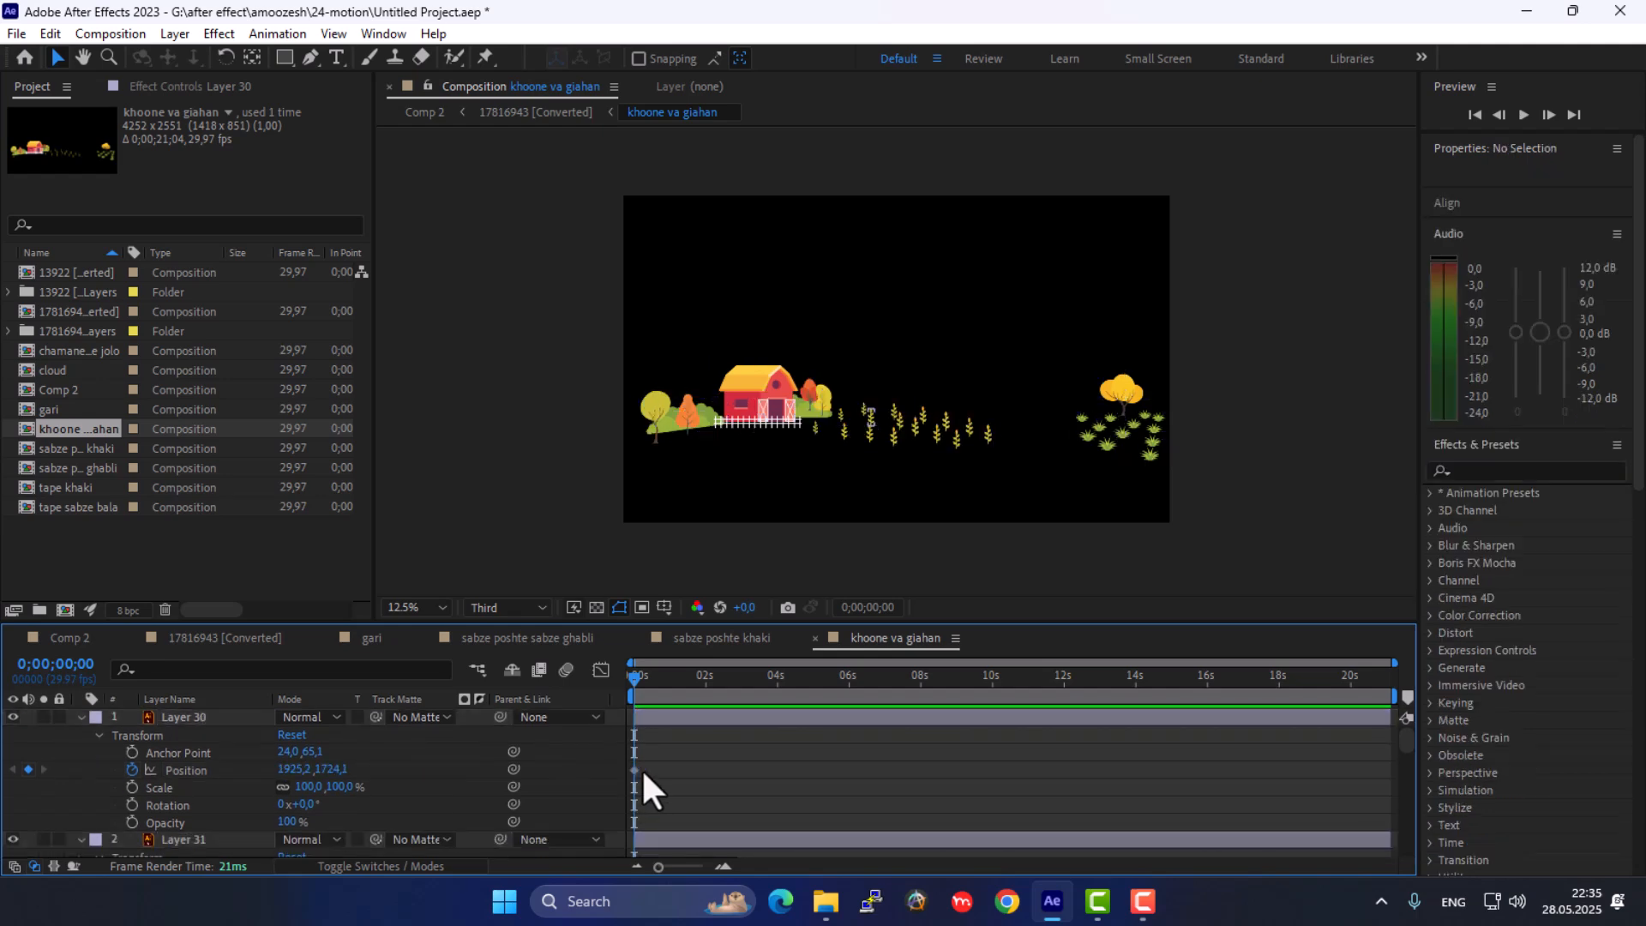
key("ctrl+a")
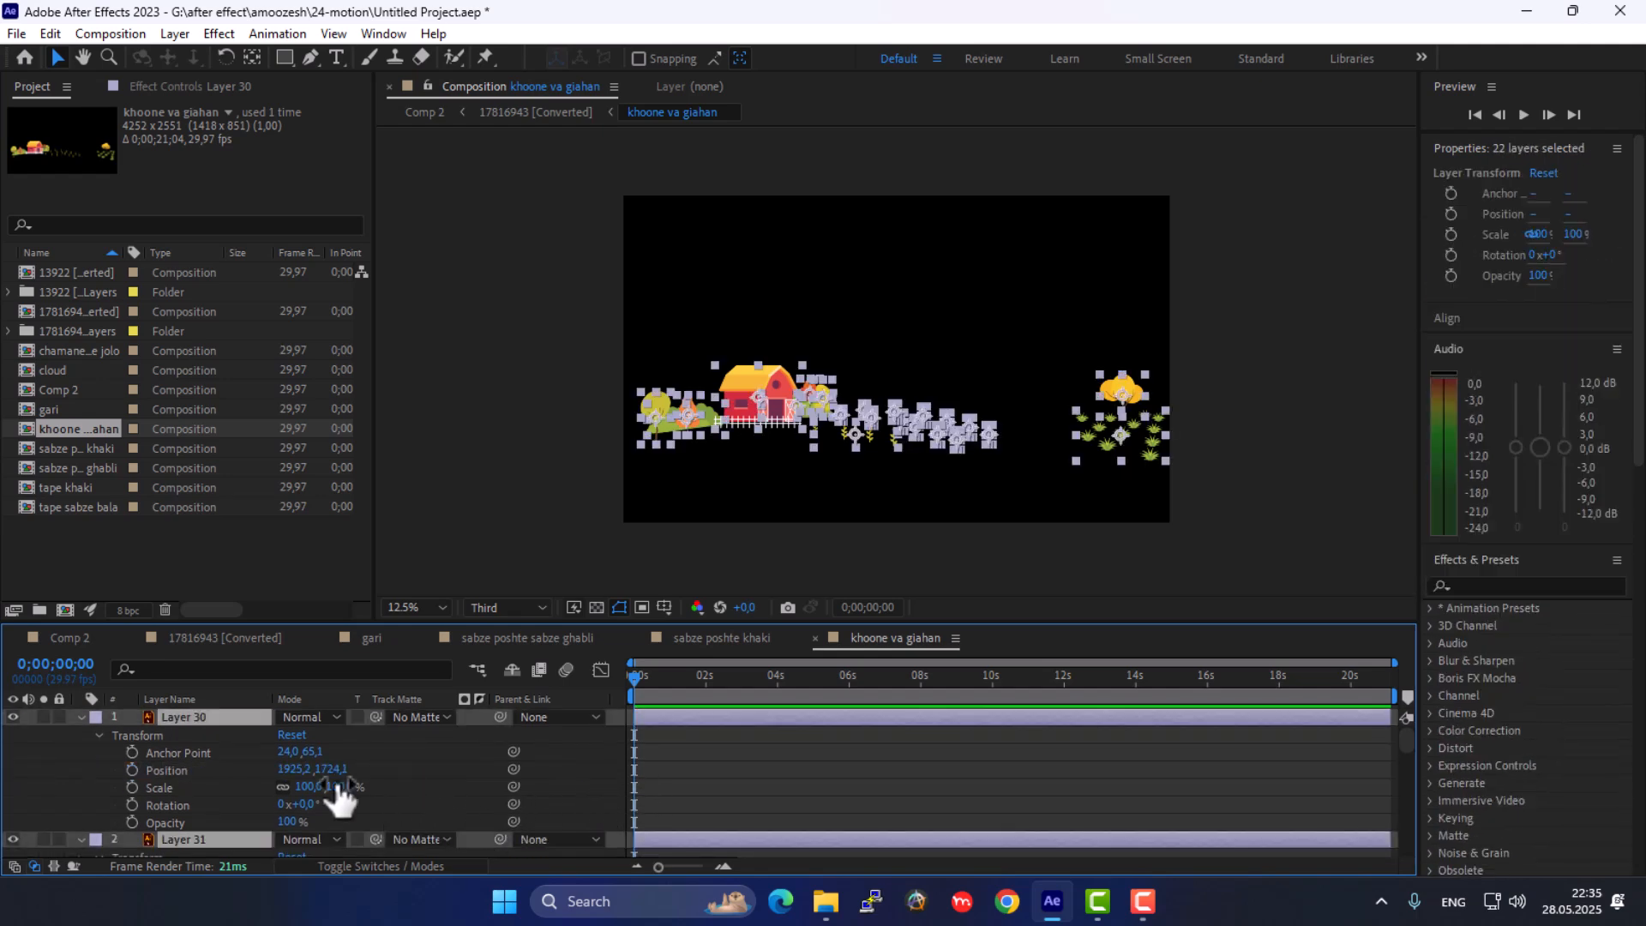
Try keyframing Position once more on all selected layers at 0;00;00;00
left_click(132, 766)
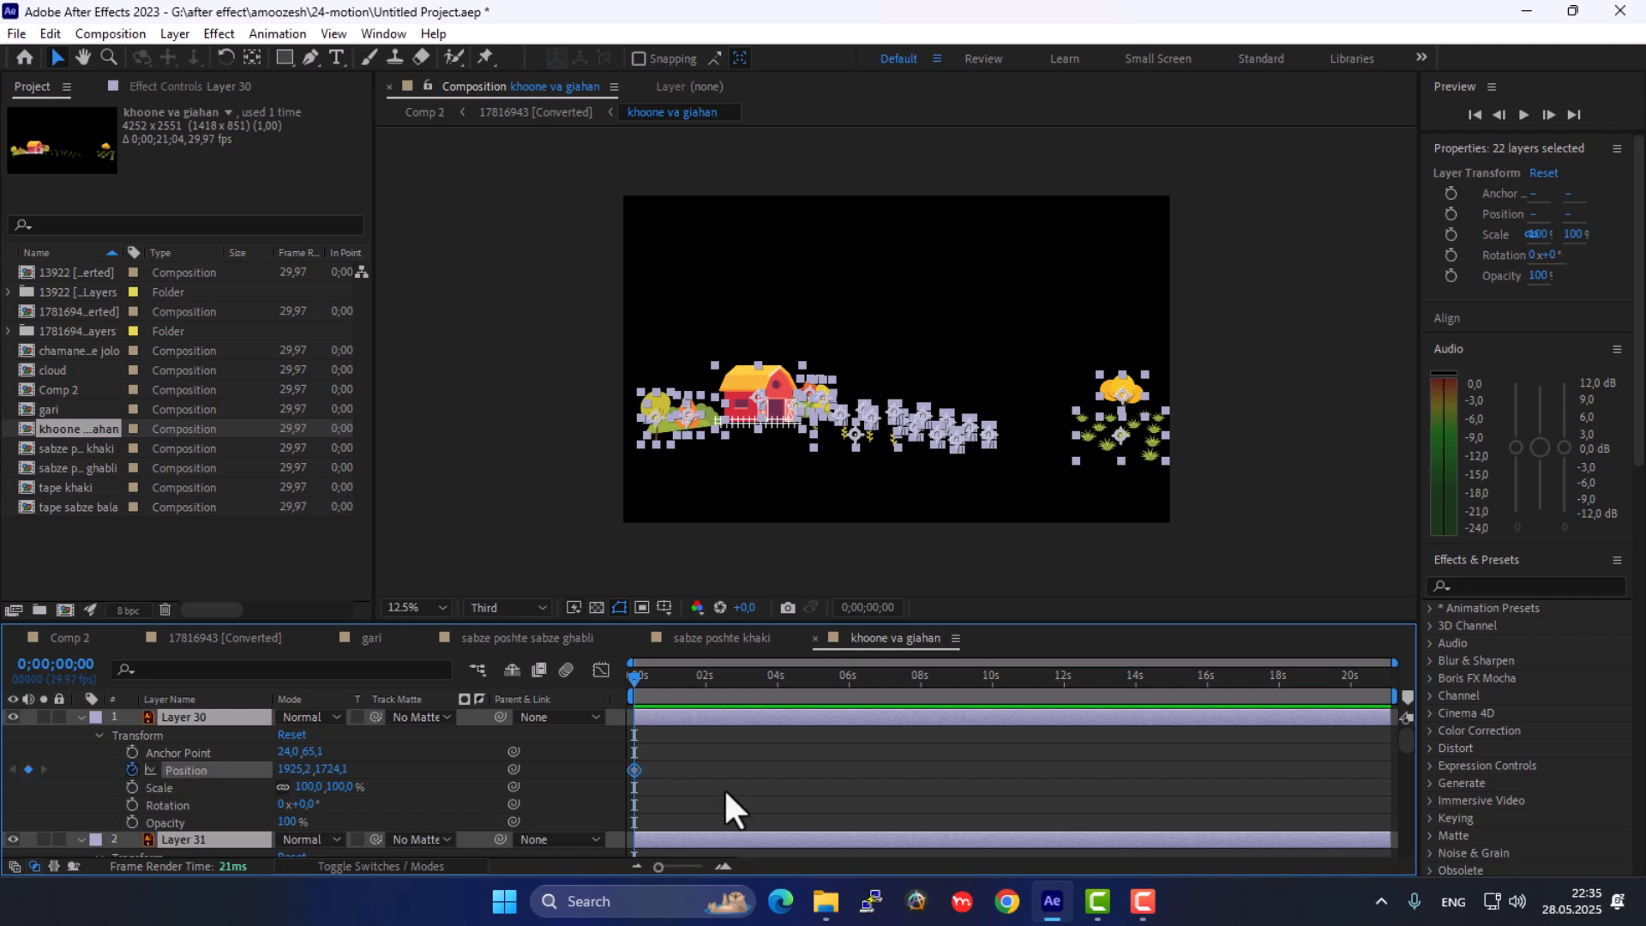
mouse_move(635, 774)
left_mouse_down()
mouse_move(653, 777)
mouse_move(636, 774)
left_mouse_up()
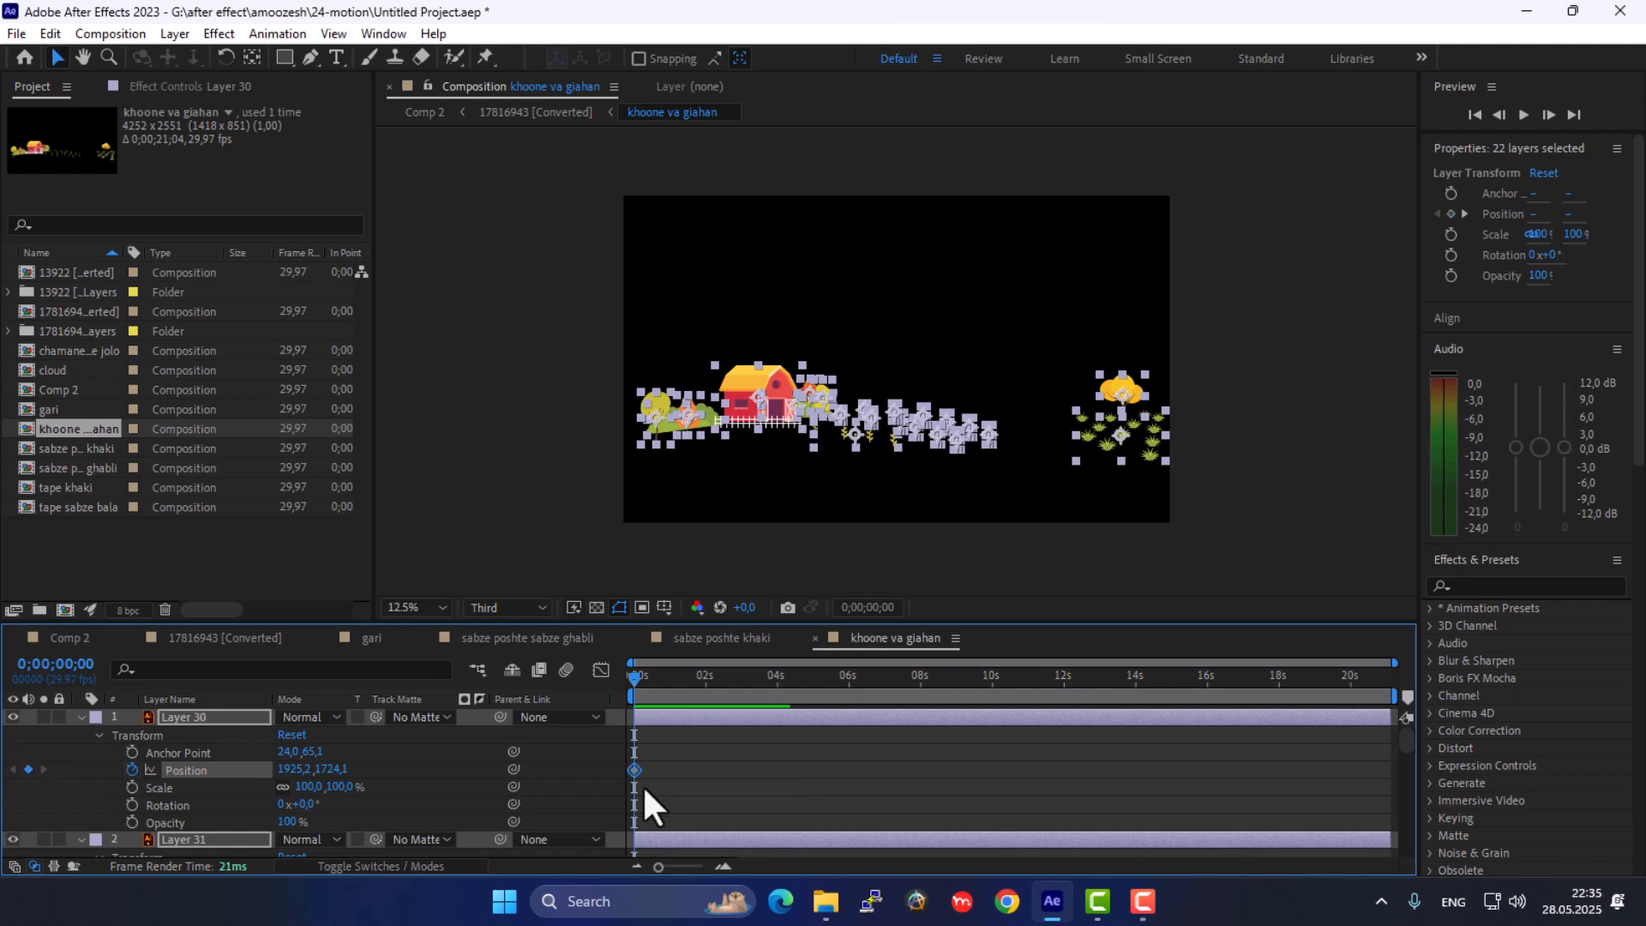
Add a Scale keyframe at 0;00;00;00 to all selected layers and unlink the Scale proportions of the first layers, down to Layer 33
left_click(132, 787)
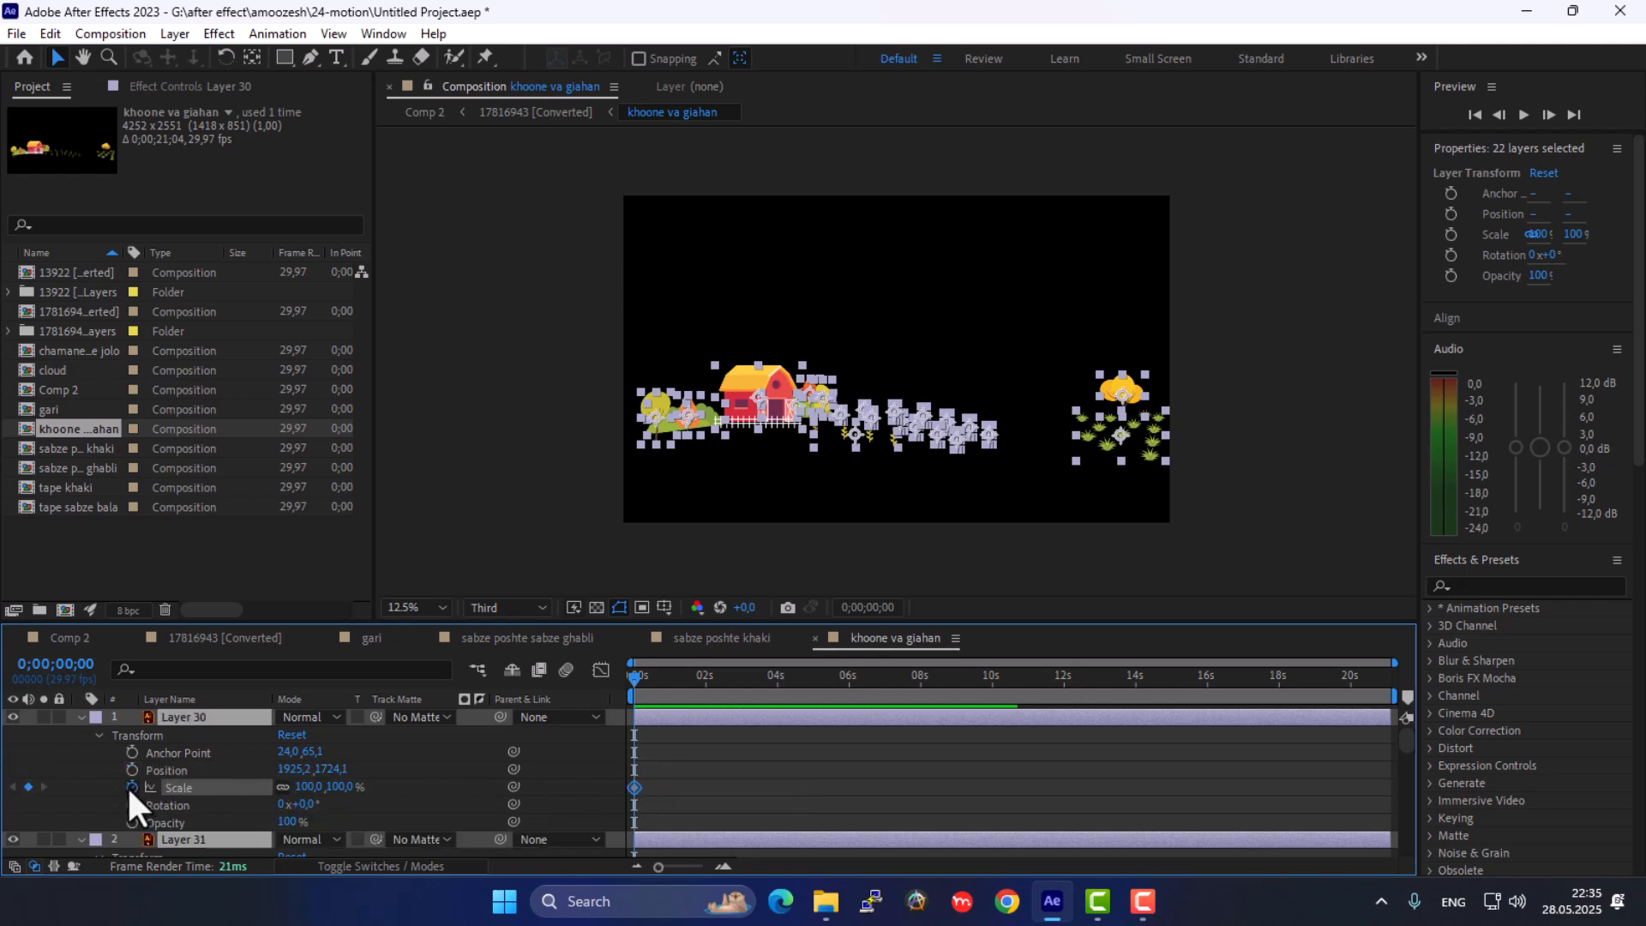
left_click(284, 787)
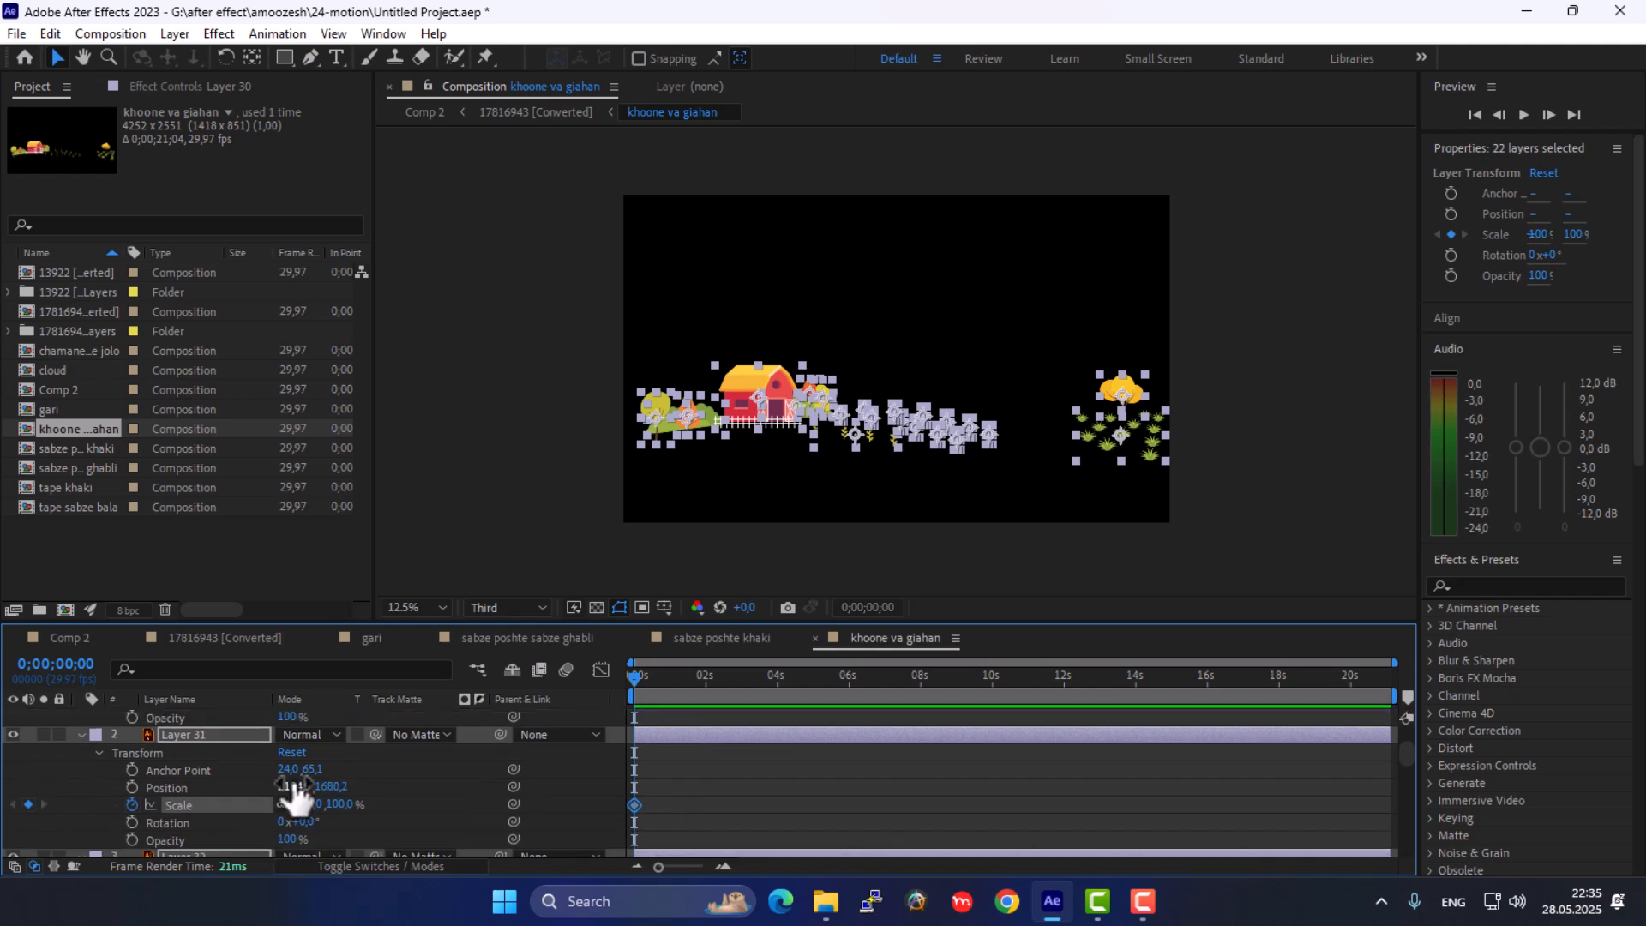
scroll(285, 811, "down", 3)
scroll(206, 801, "down", 3)
left_click(97, 752)
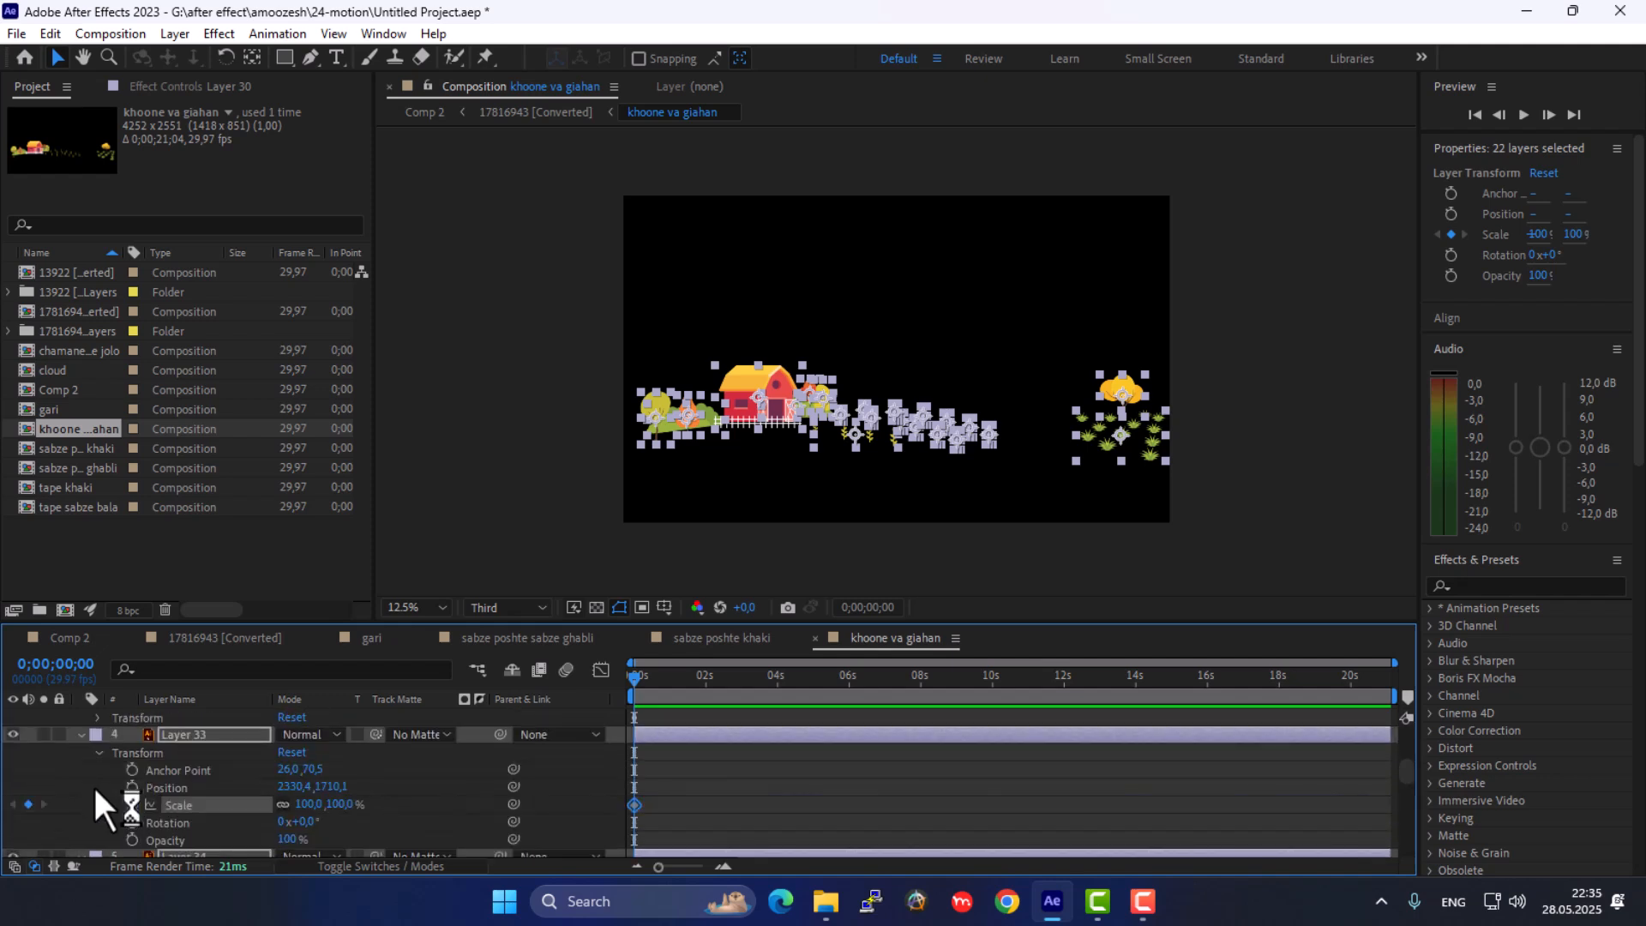
key("F2")
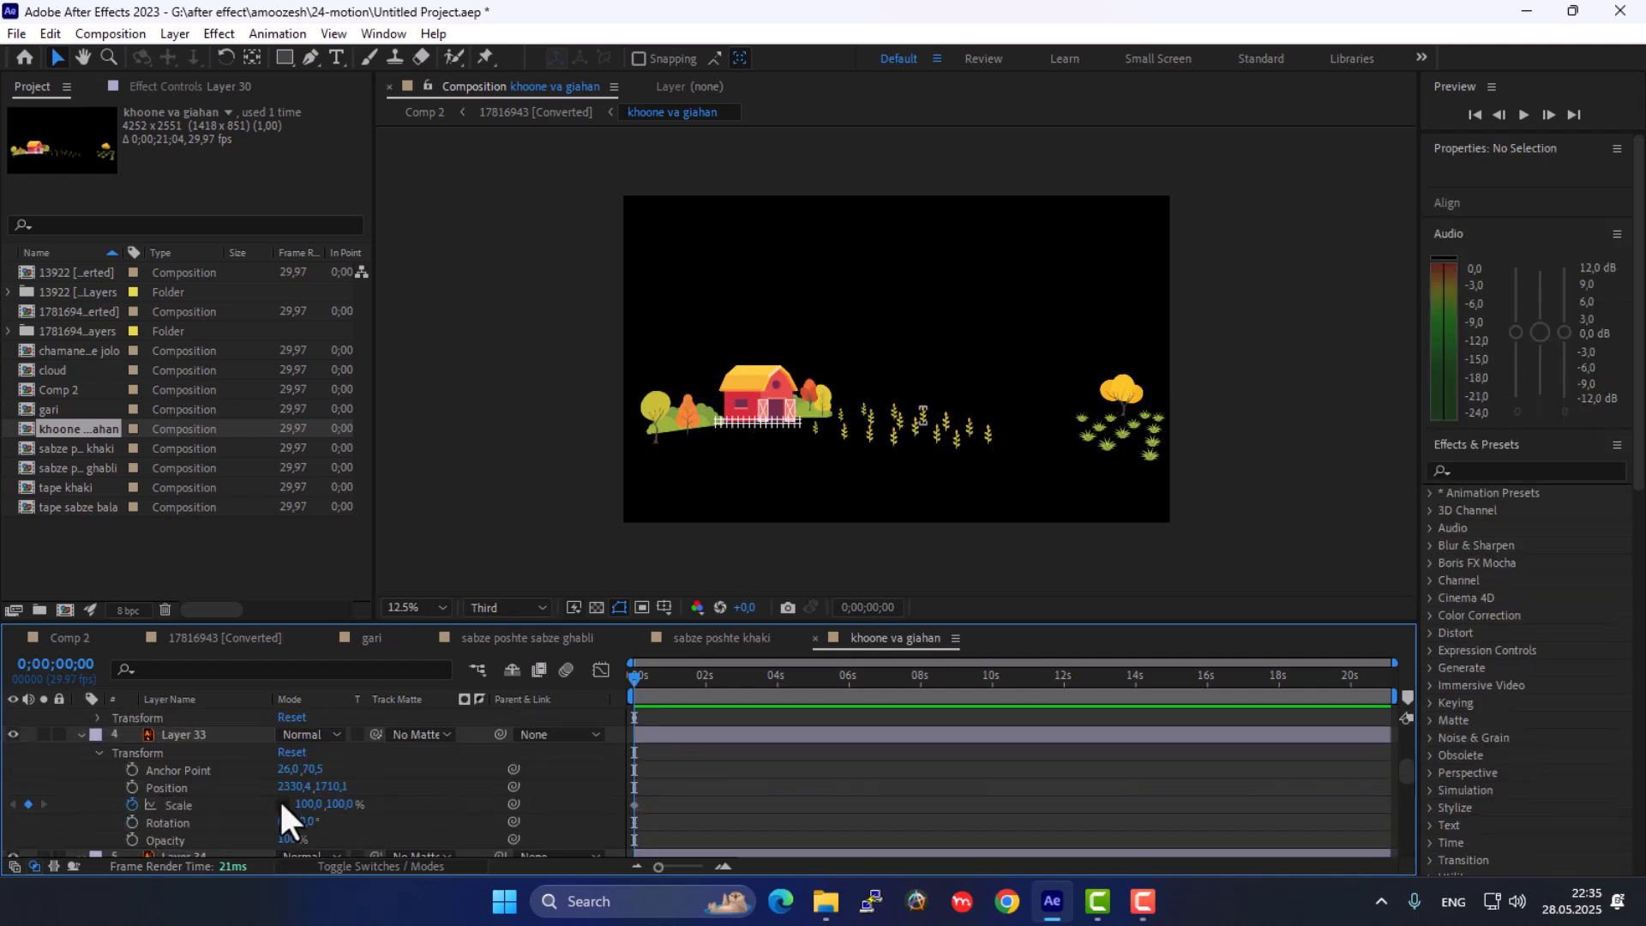
Expand the Transform properties of Layers 34, 35 and 36 and unlink their Scale proportions
scroll(188, 801, "down", 3)
left_click(96, 769)
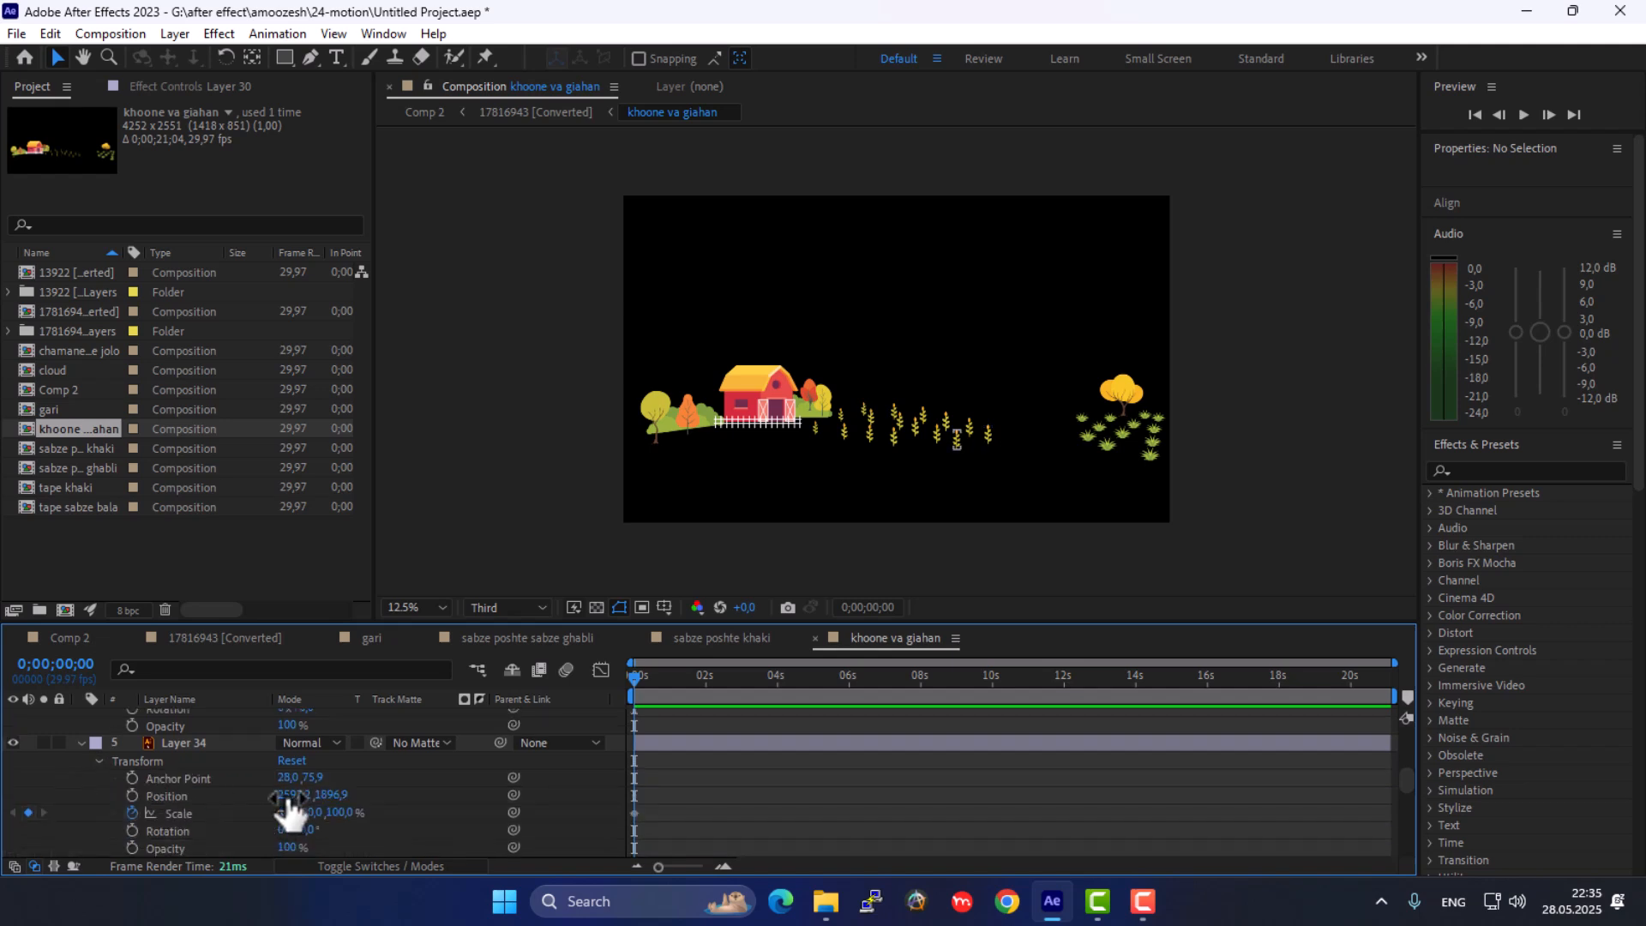
scroll(286, 809, "down", 6)
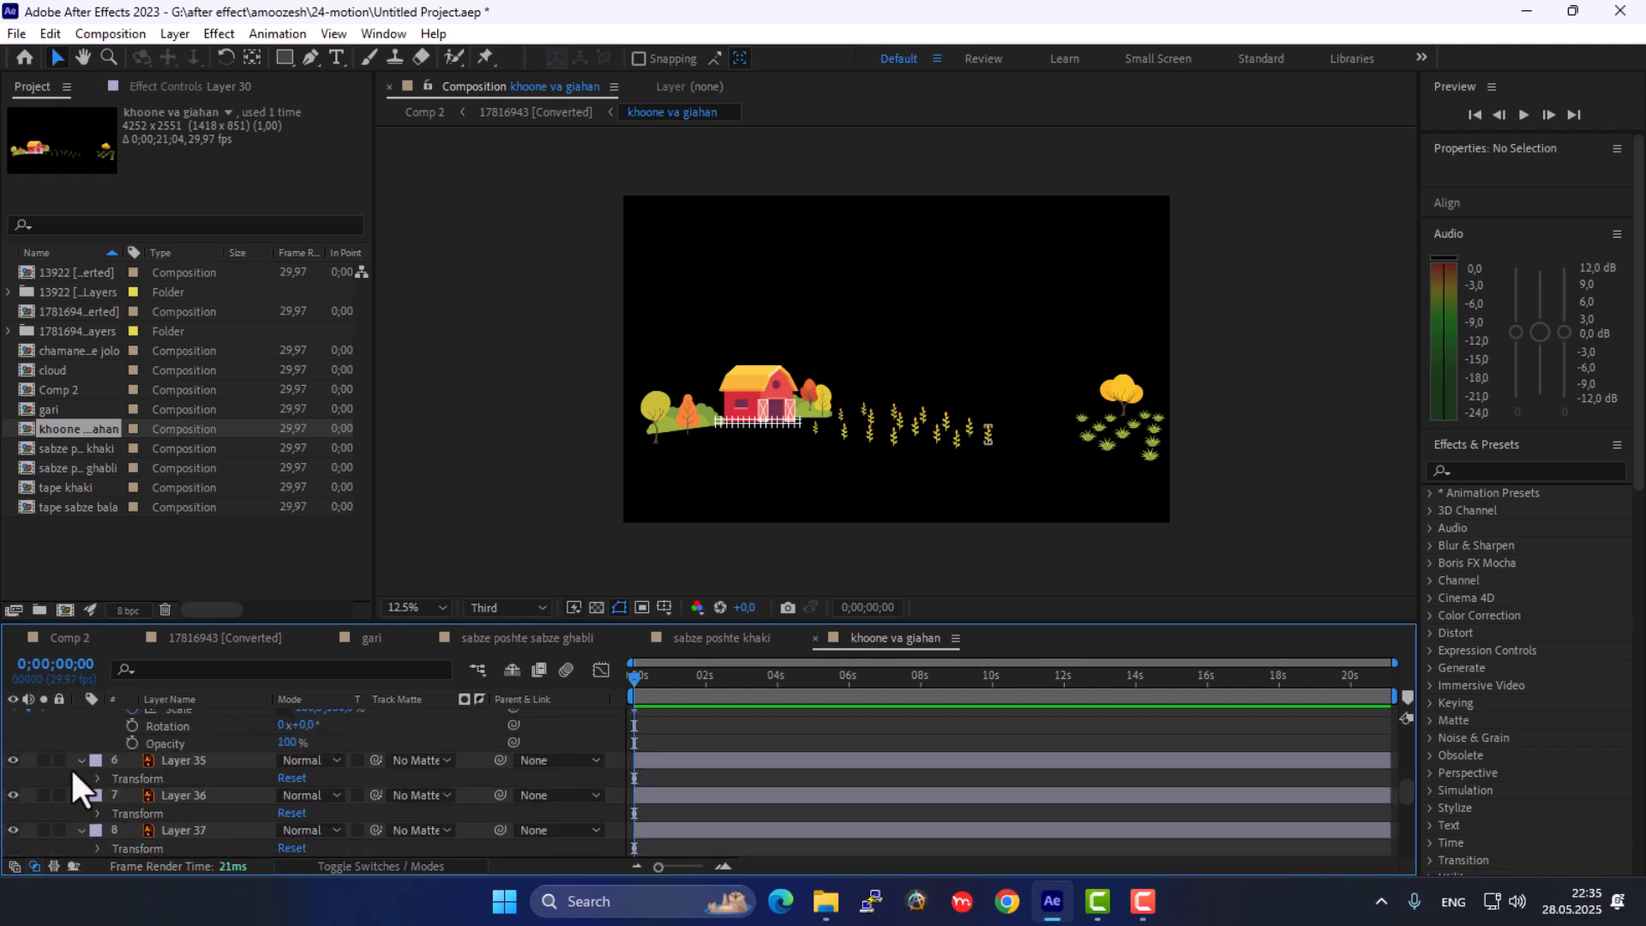
left_click(96, 777)
scroll(283, 805, "down", 5)
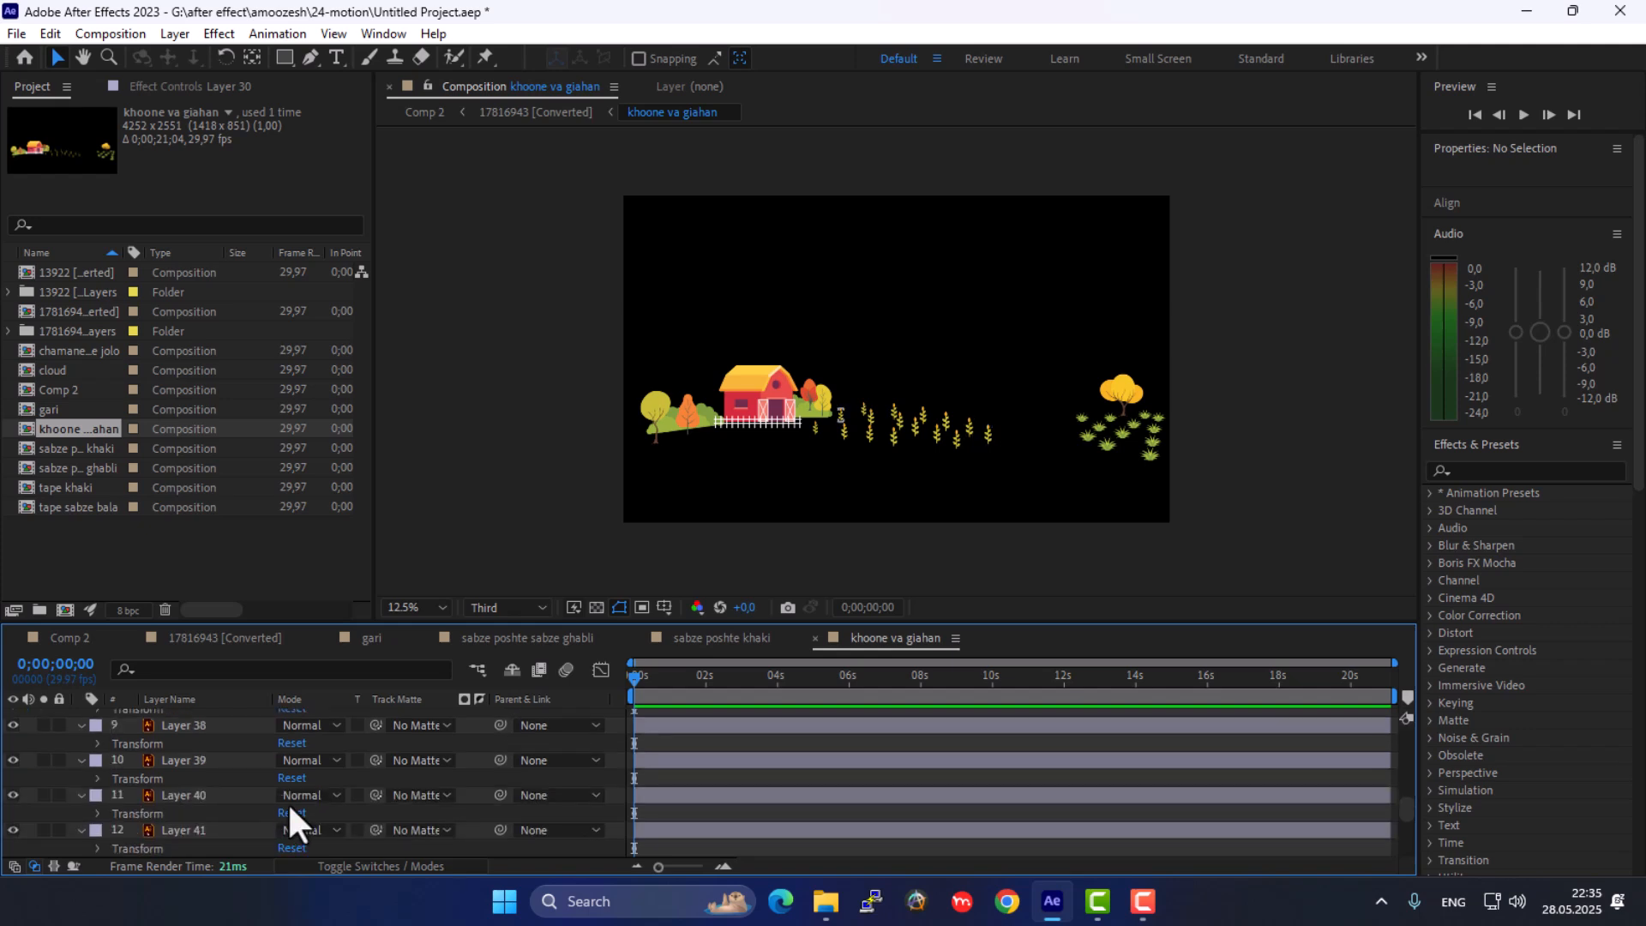
scroll(283, 809, "up", 3)
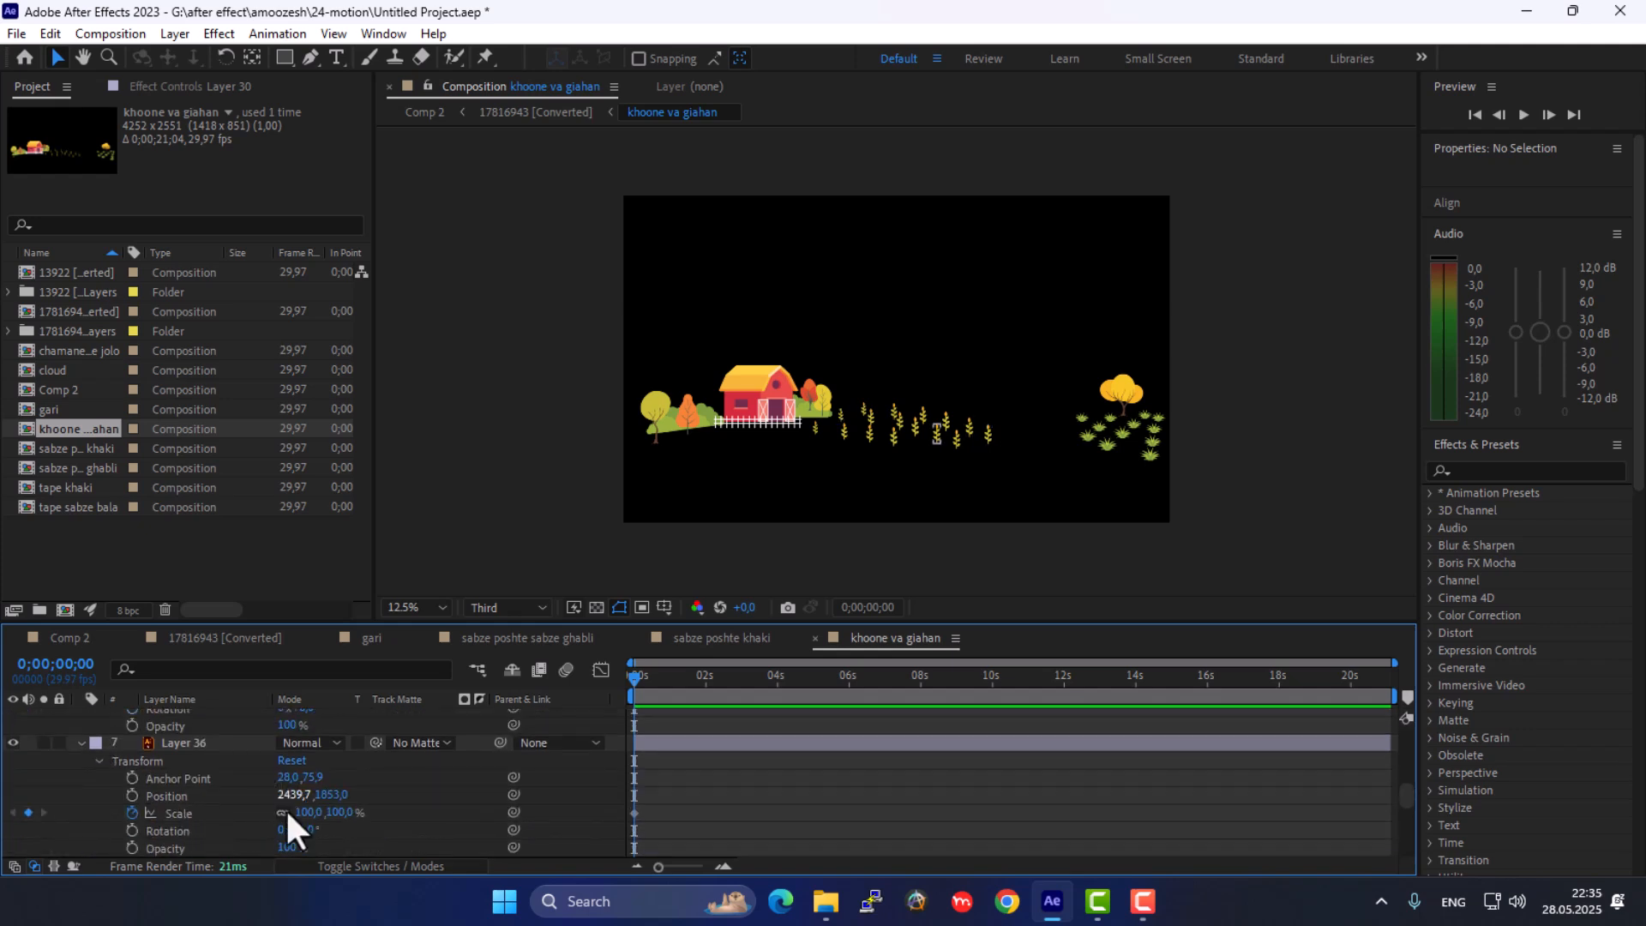
Expand the Transform properties of Layers 37, 38 and 39 and unlink their Scale proportions
scroll(281, 814, "down", 3)
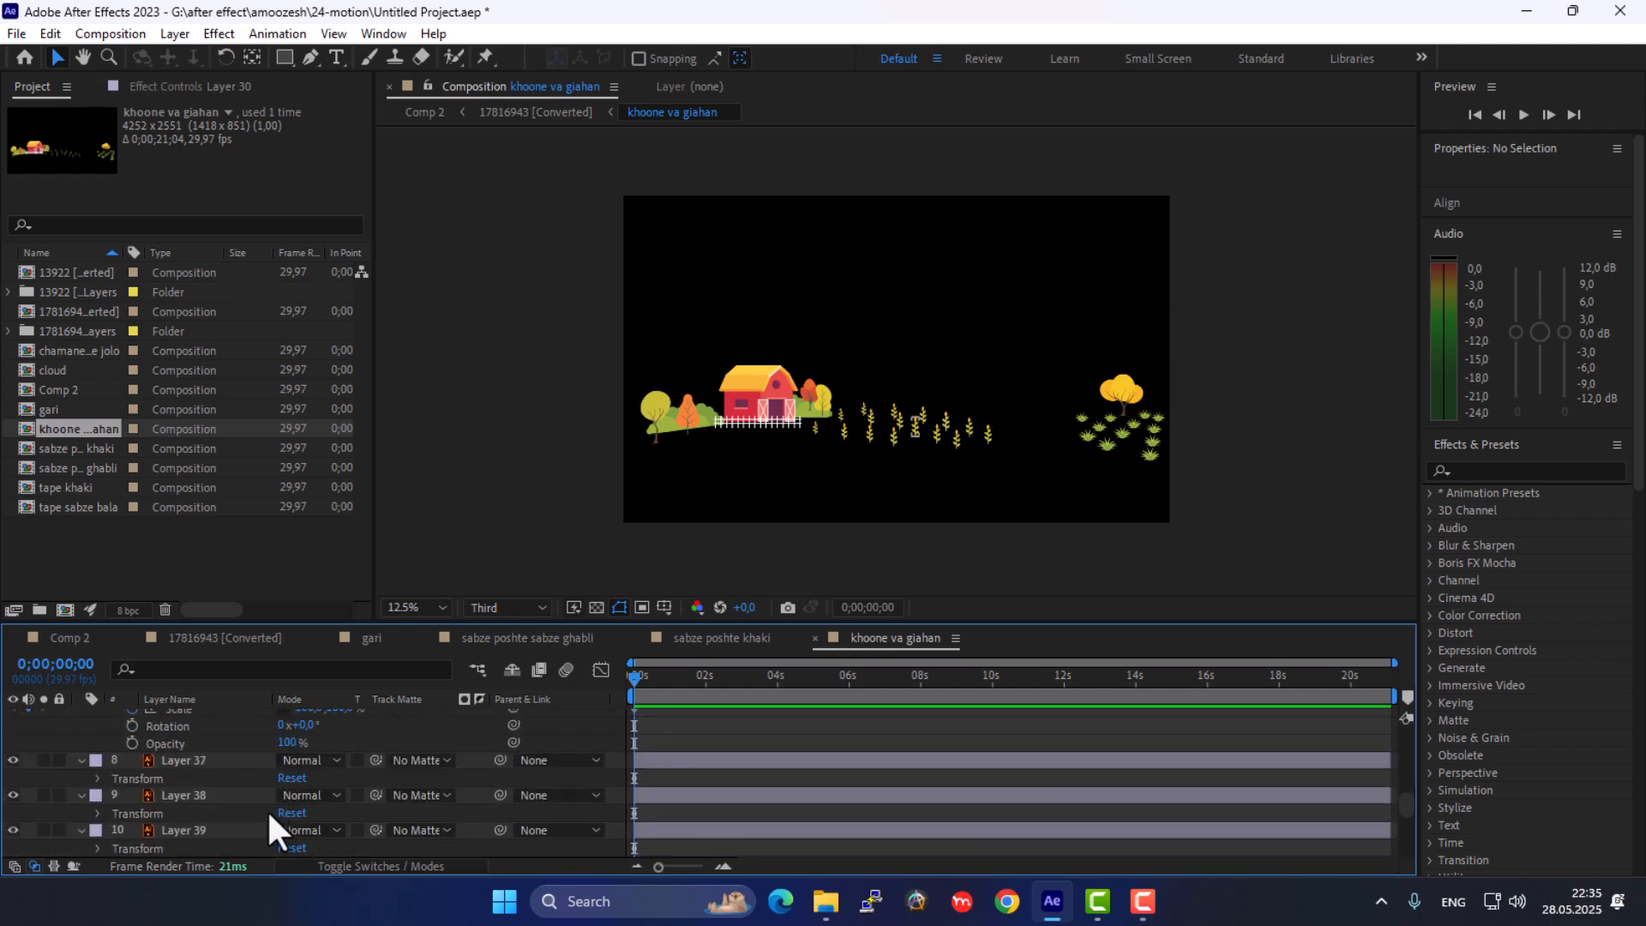
left_click(97, 778)
scroll(276, 807, "down", 4)
left_click(97, 777)
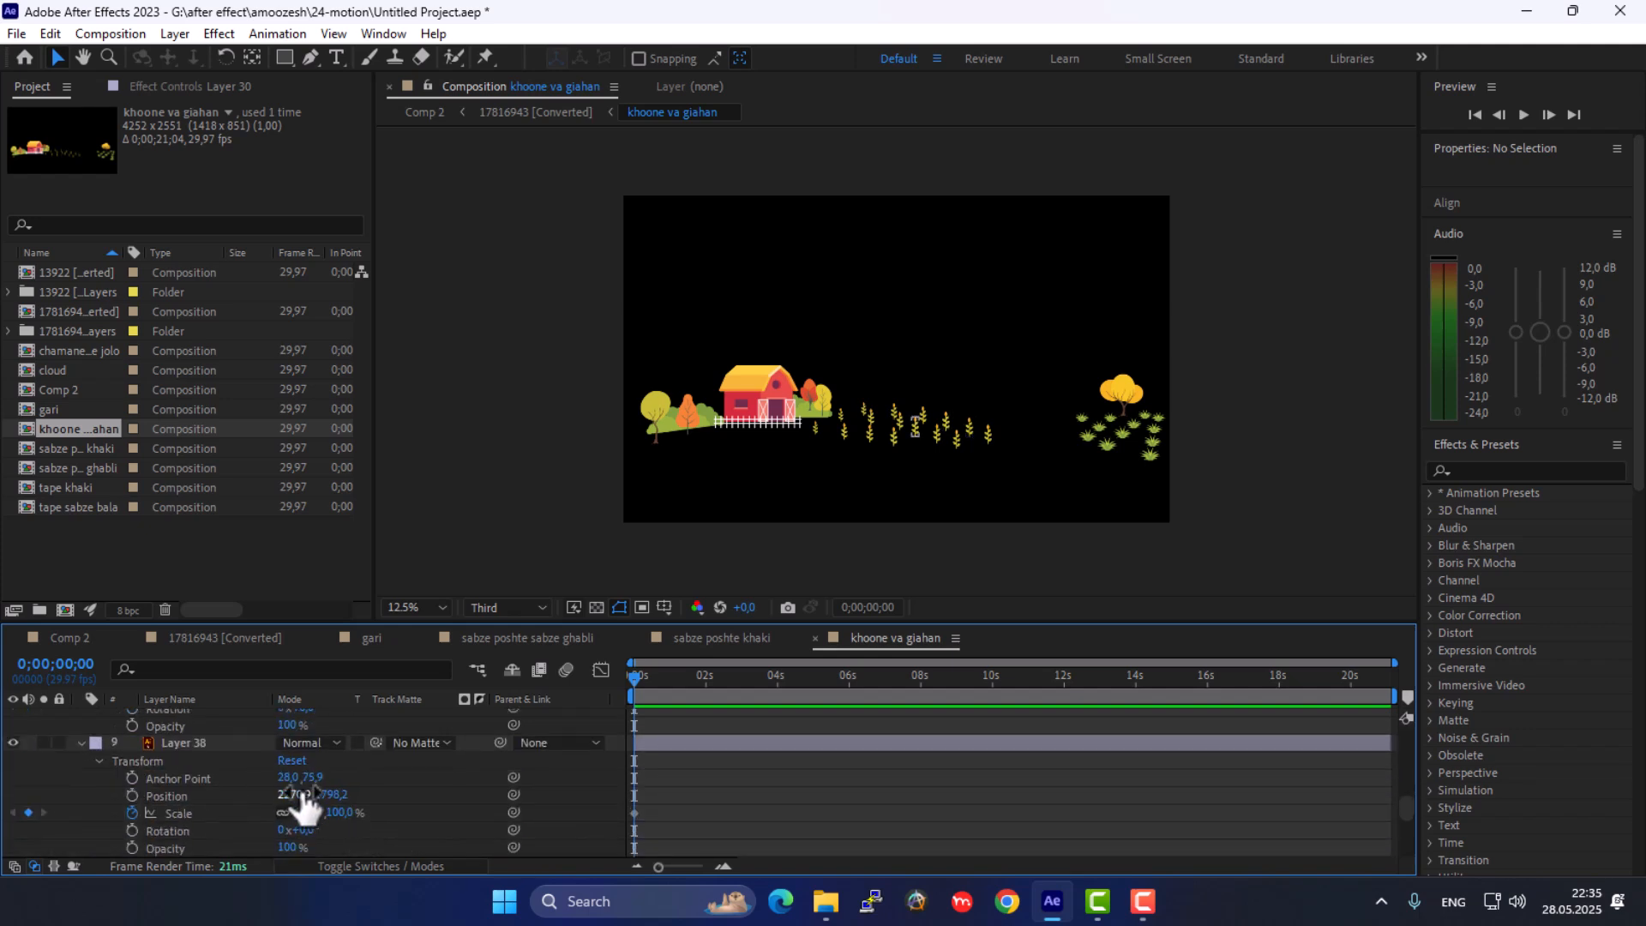
scroll(279, 814, "down", 3)
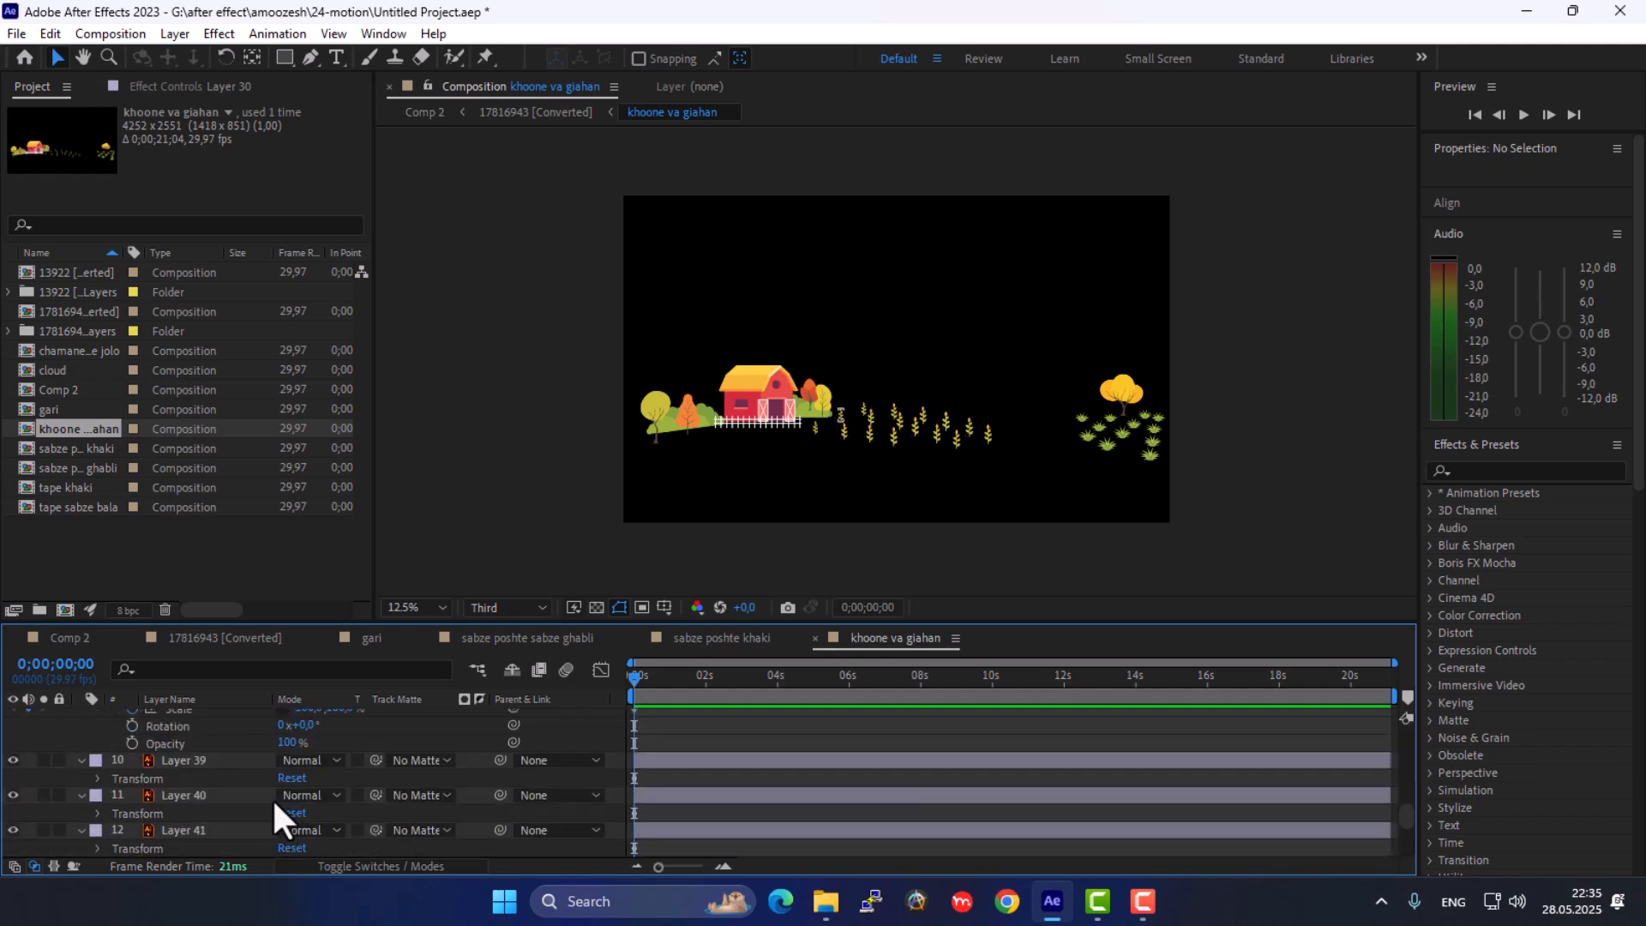
left_click(97, 778)
Expand the Transform properties of Layers 40 and 41 and unlink their Scale proportions
scroll(274, 811, "down", 3)
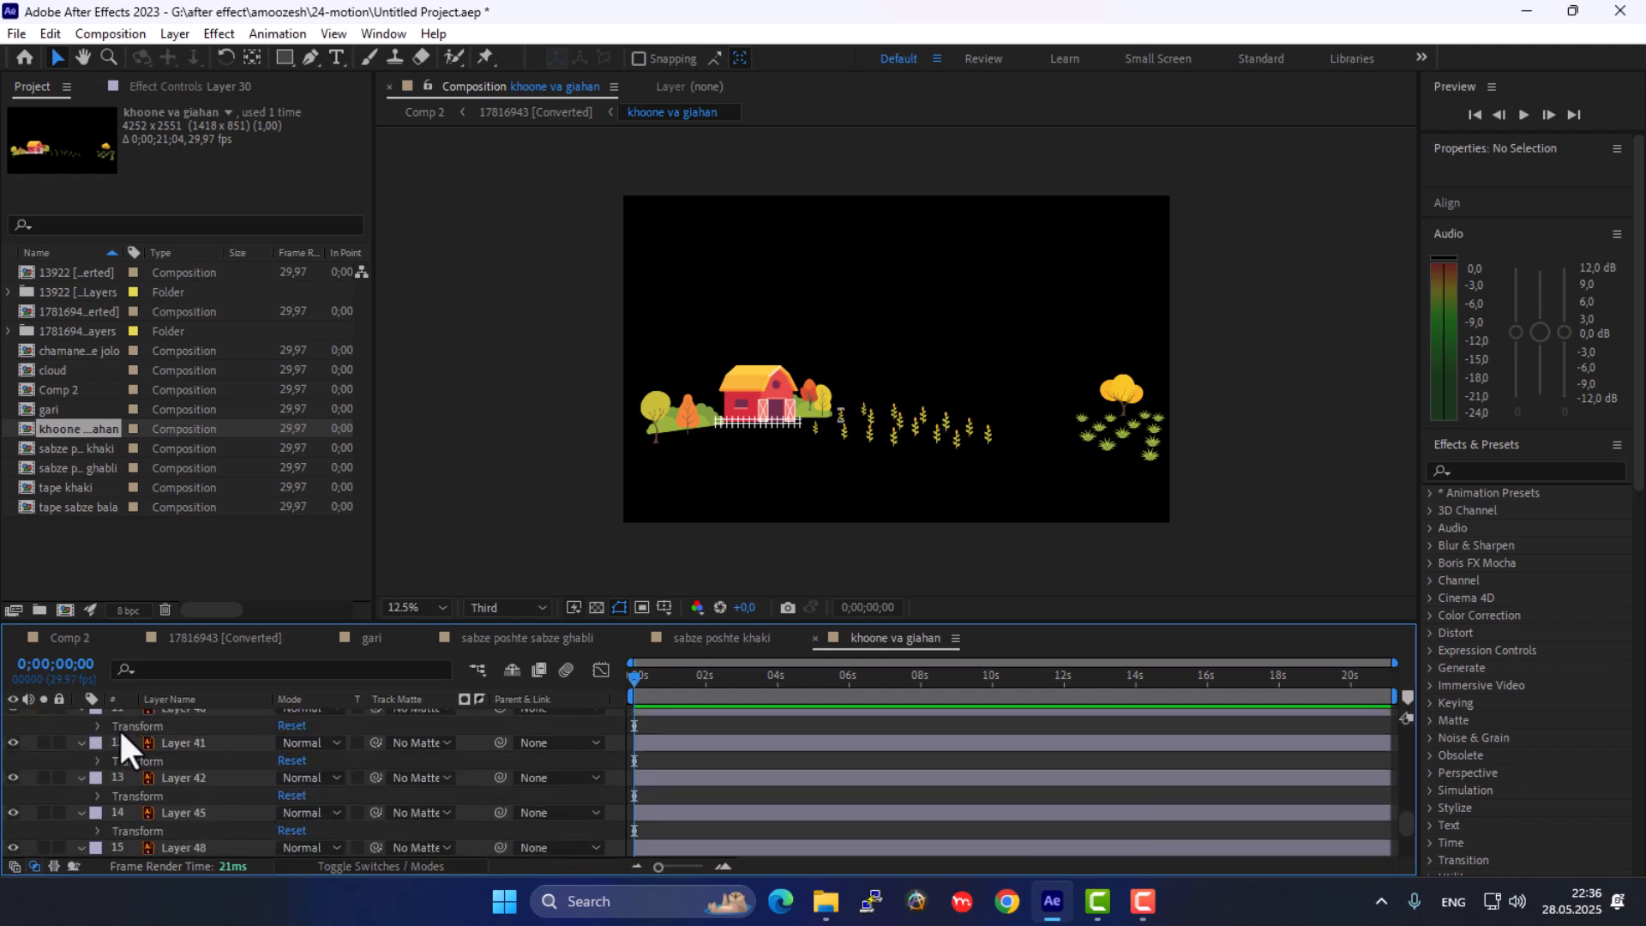
scroll(120, 735, "up", 1)
left_click(98, 776)
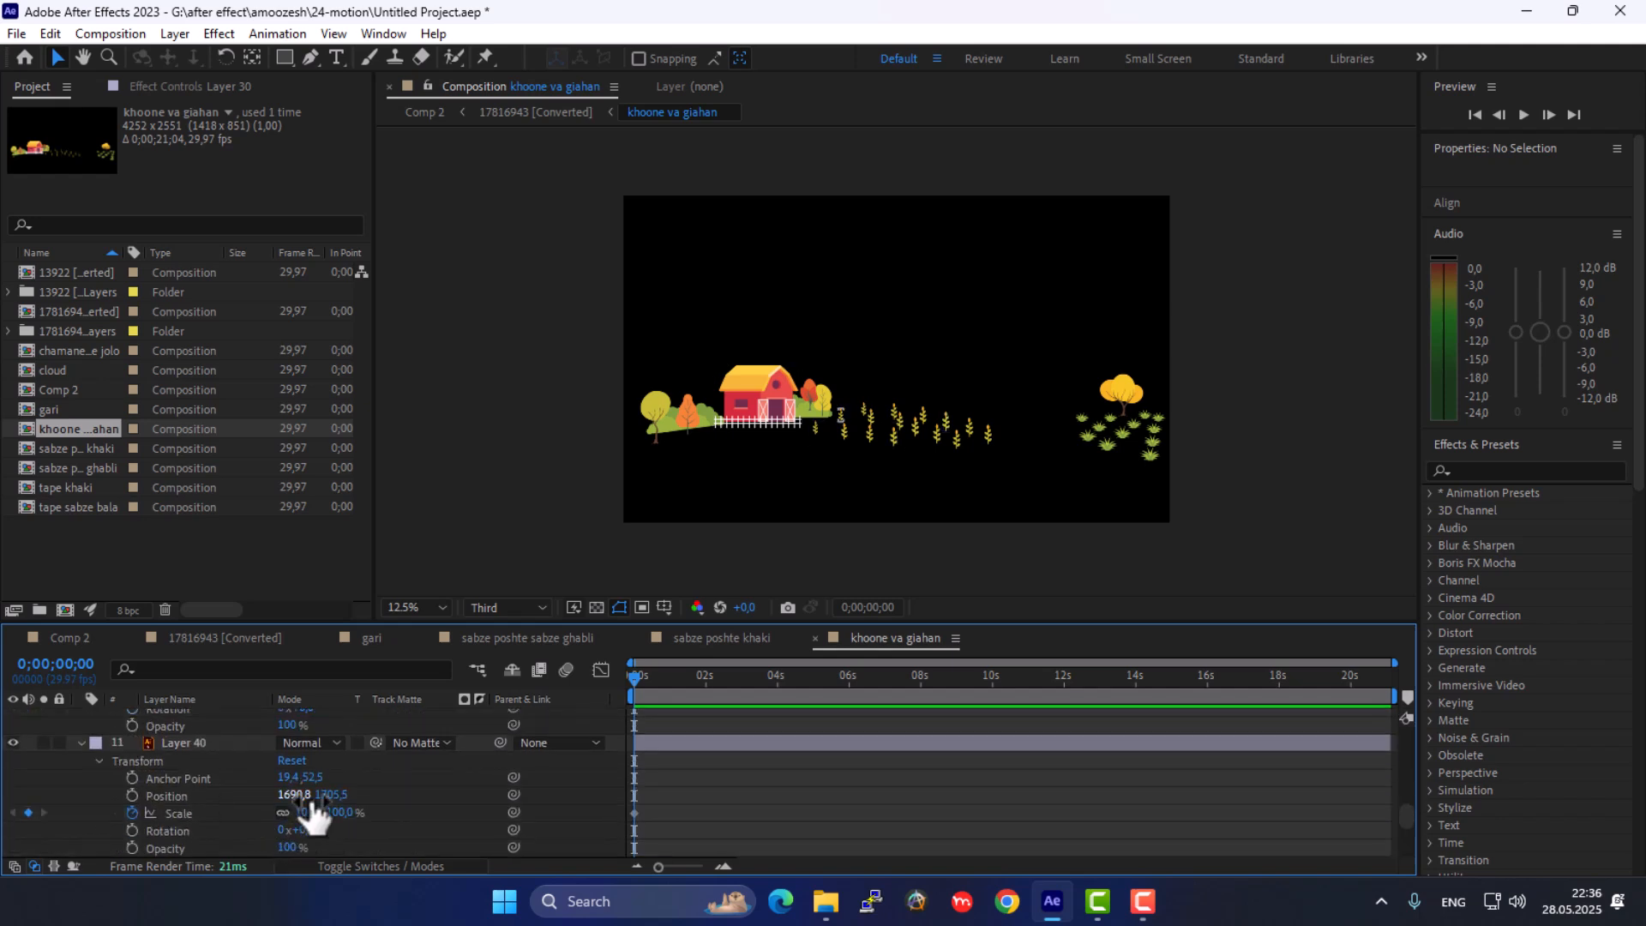
left_click(265, 811)
key("alt+shift+s")
scroll(278, 810, "down", 2)
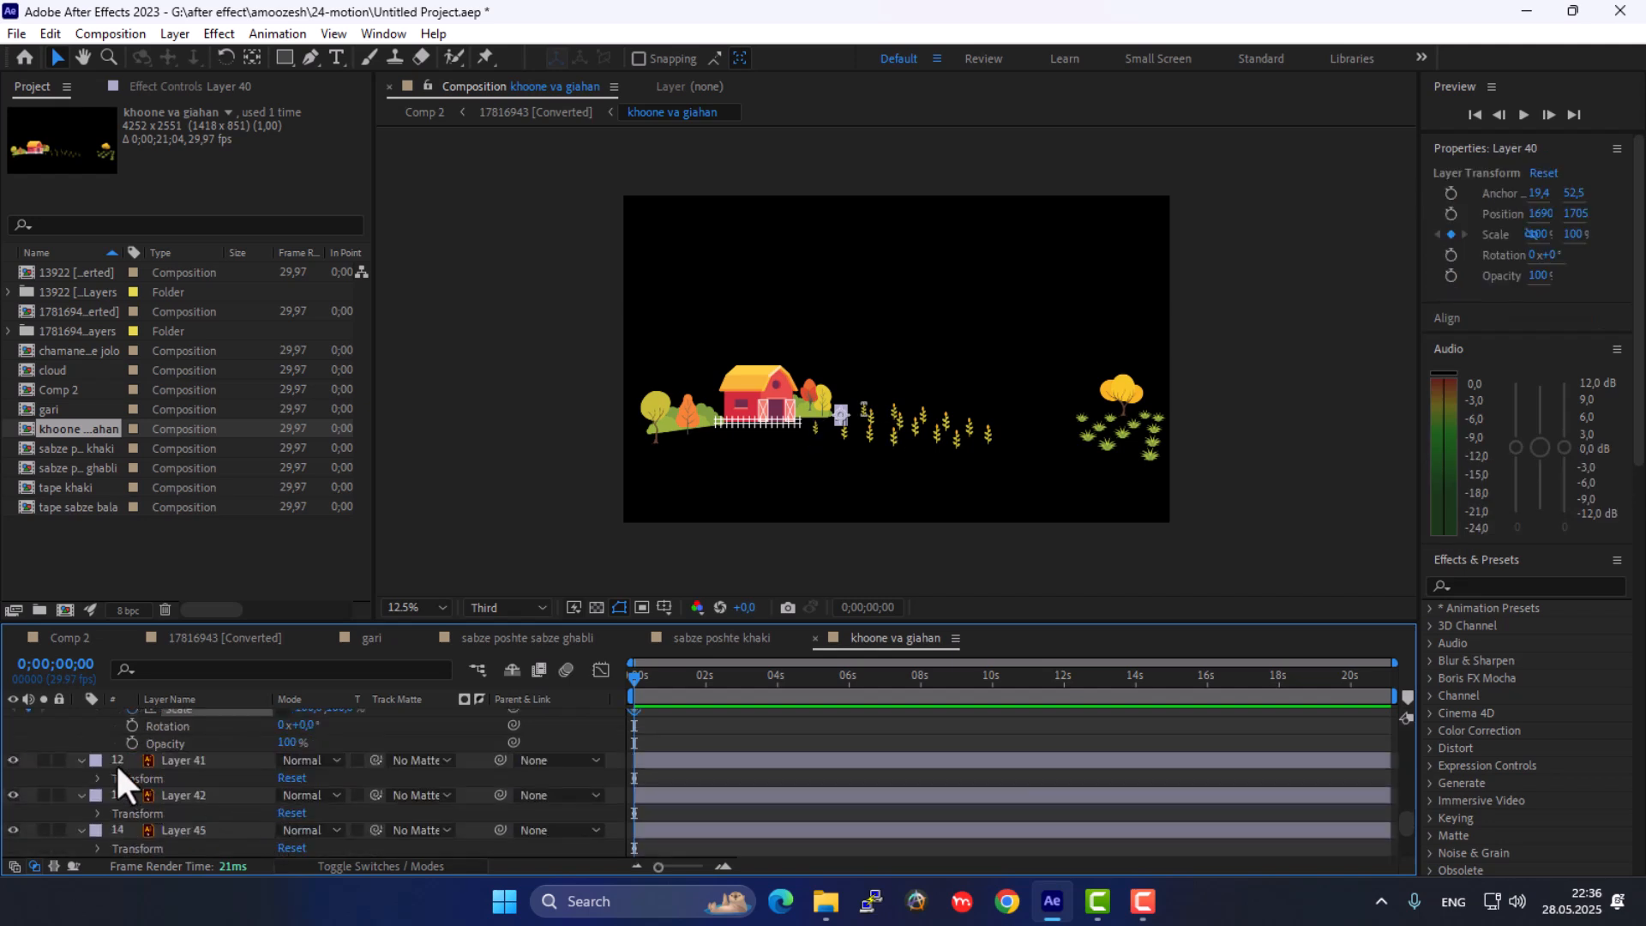
left_click(98, 775)
Expand the Transform properties of Layers 42 and 45 and unlink their Scale proportions
scroll(275, 809, "down", 2)
left_click(97, 779)
key("alt+shift+s")
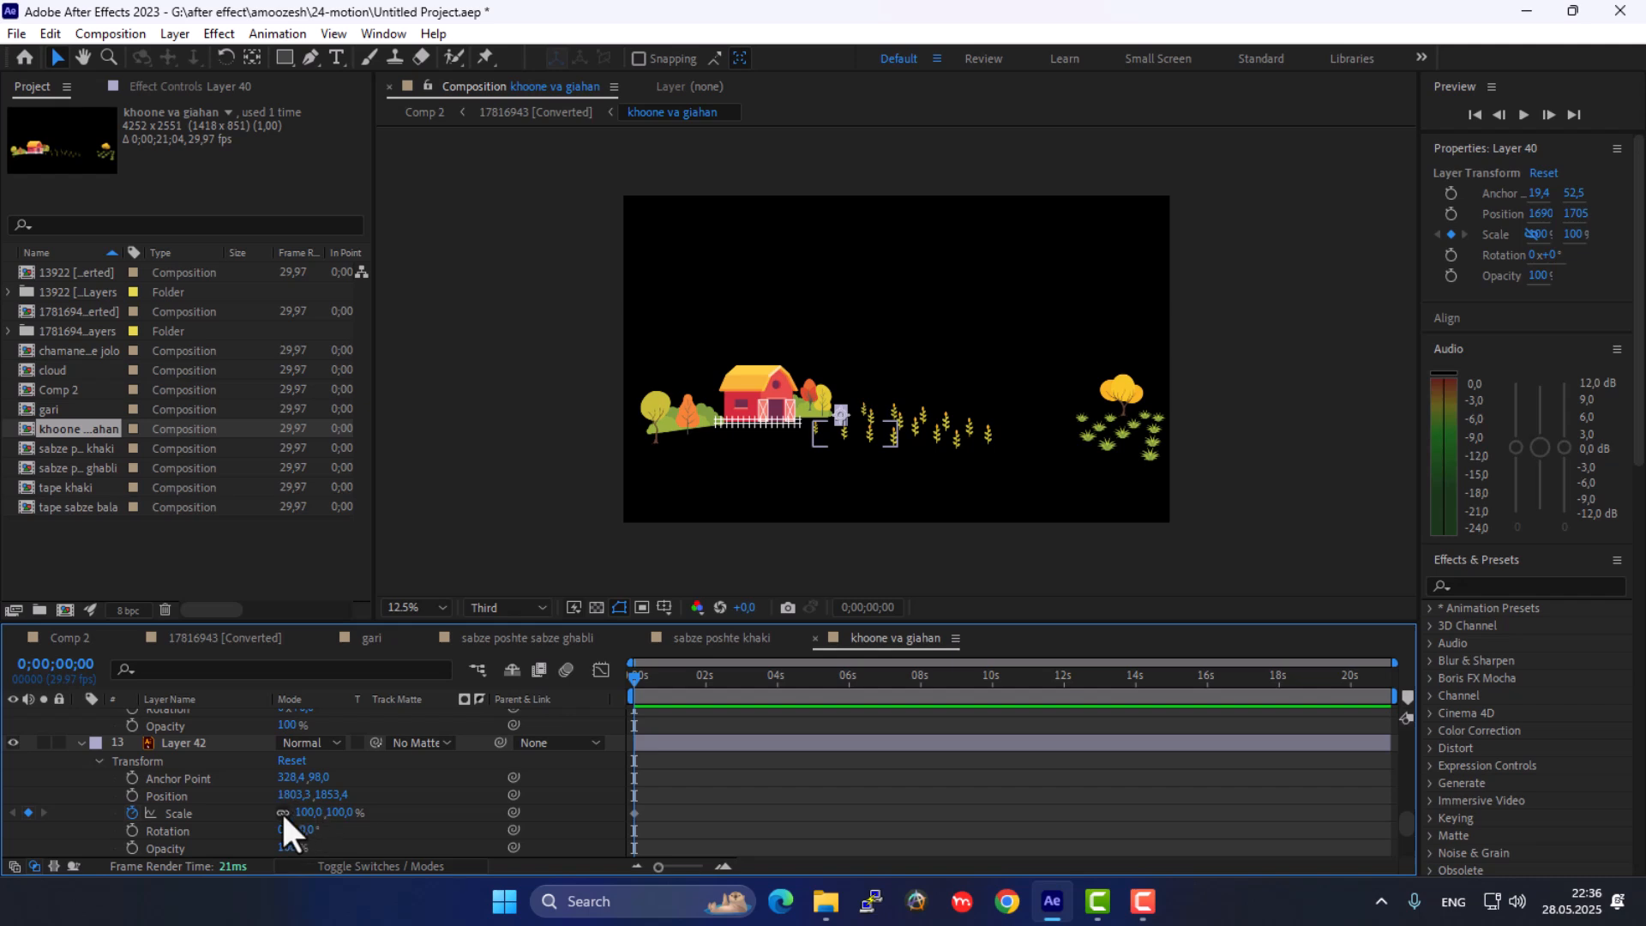
scroll(280, 810, "down", 2)
left_click(98, 779)
Expand the Transform properties of Layers 48 and 46 and unlink their Scale proportions
scroll(273, 809, "down", 2)
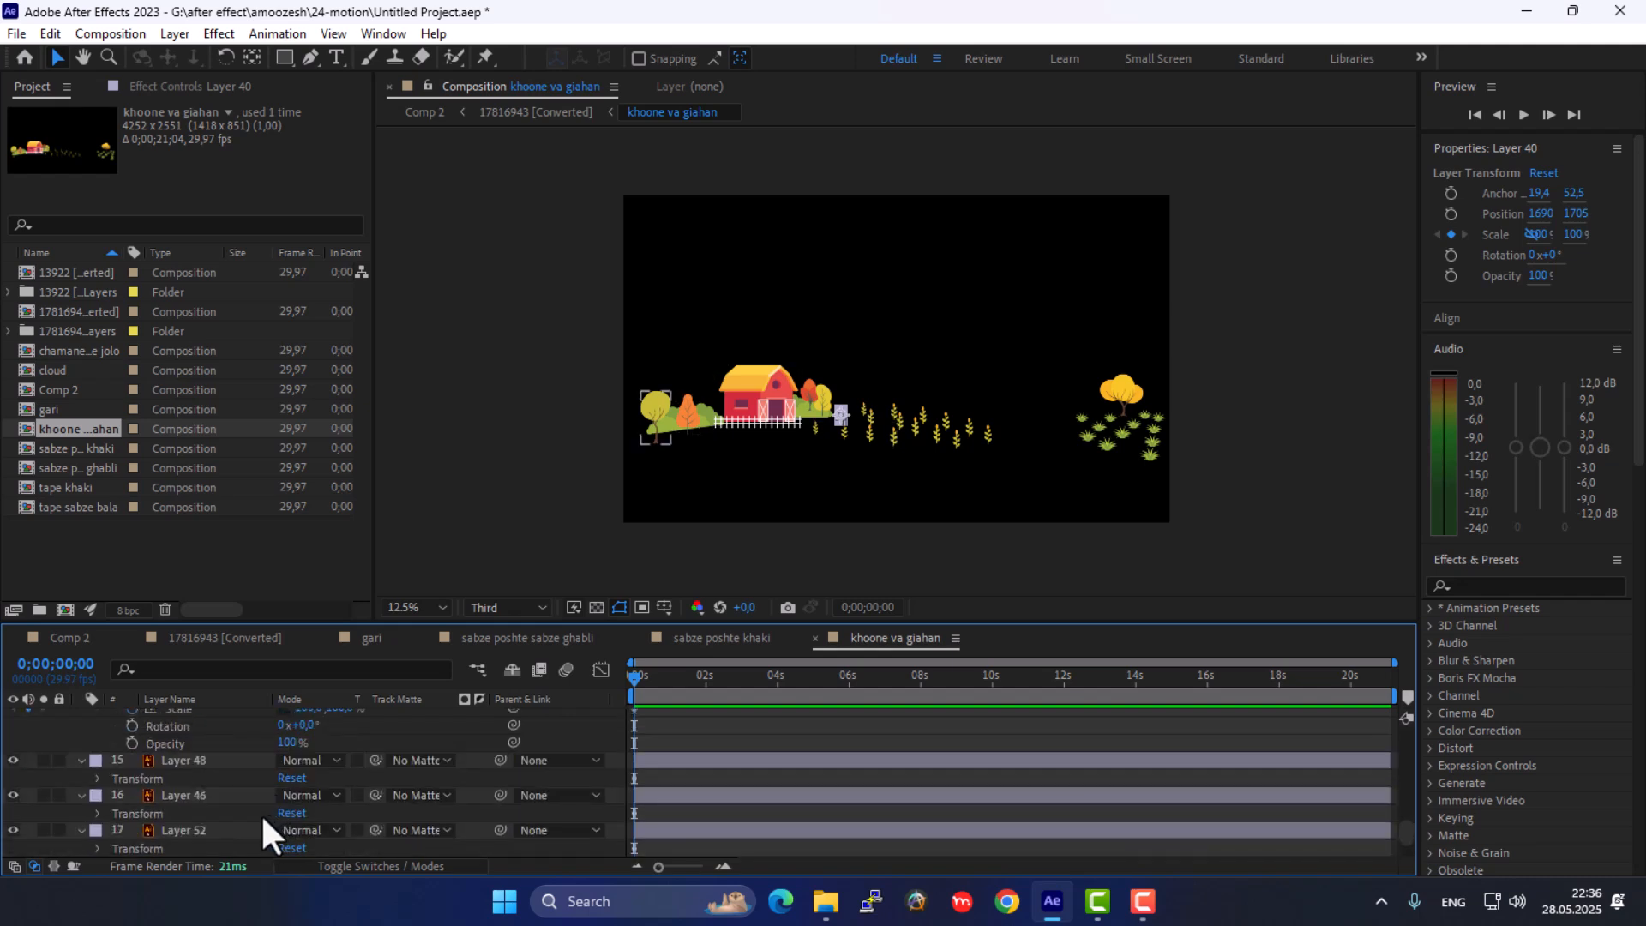
left_click(98, 779)
key("alt+shift+s")
scroll(278, 809, "down", 1)
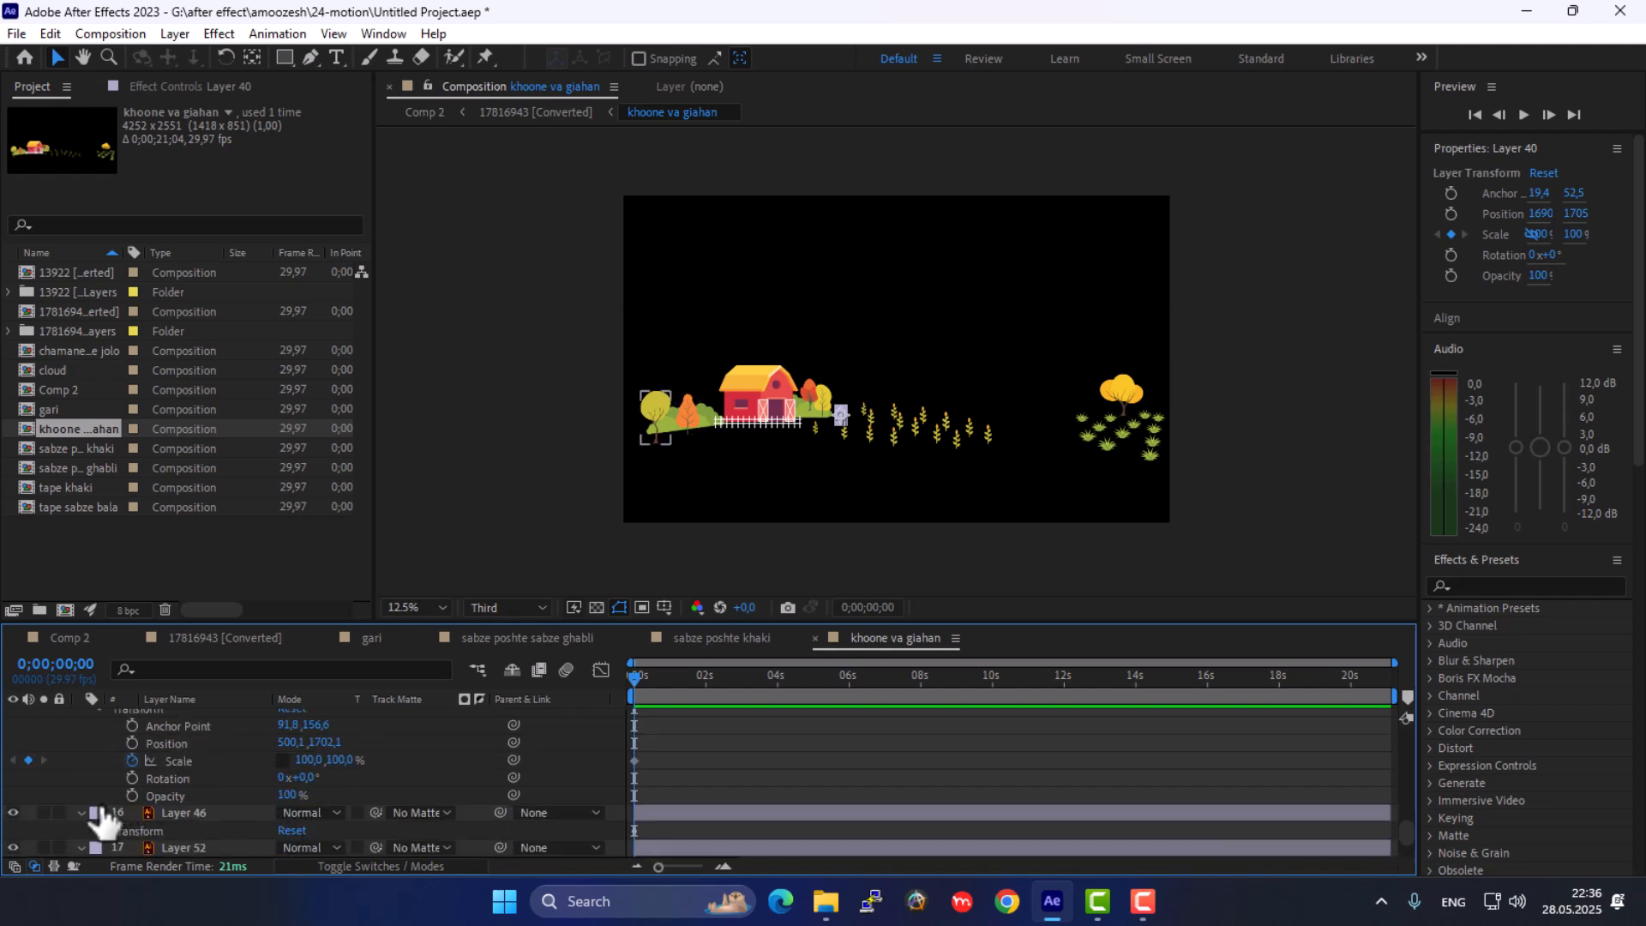
left_click(97, 830)
key("alt+shift+s")
Expand the Transform properties of Layers 52 and 51 and unlink their Scale proportions
scroll(266, 797, "down", 1)
left_click(96, 831)
key("alt+shift+s")
scroll(257, 788, "down", 1)
left_click(96, 830)
key("alt+shift+s")
scroll(112, 810, "down", 1)
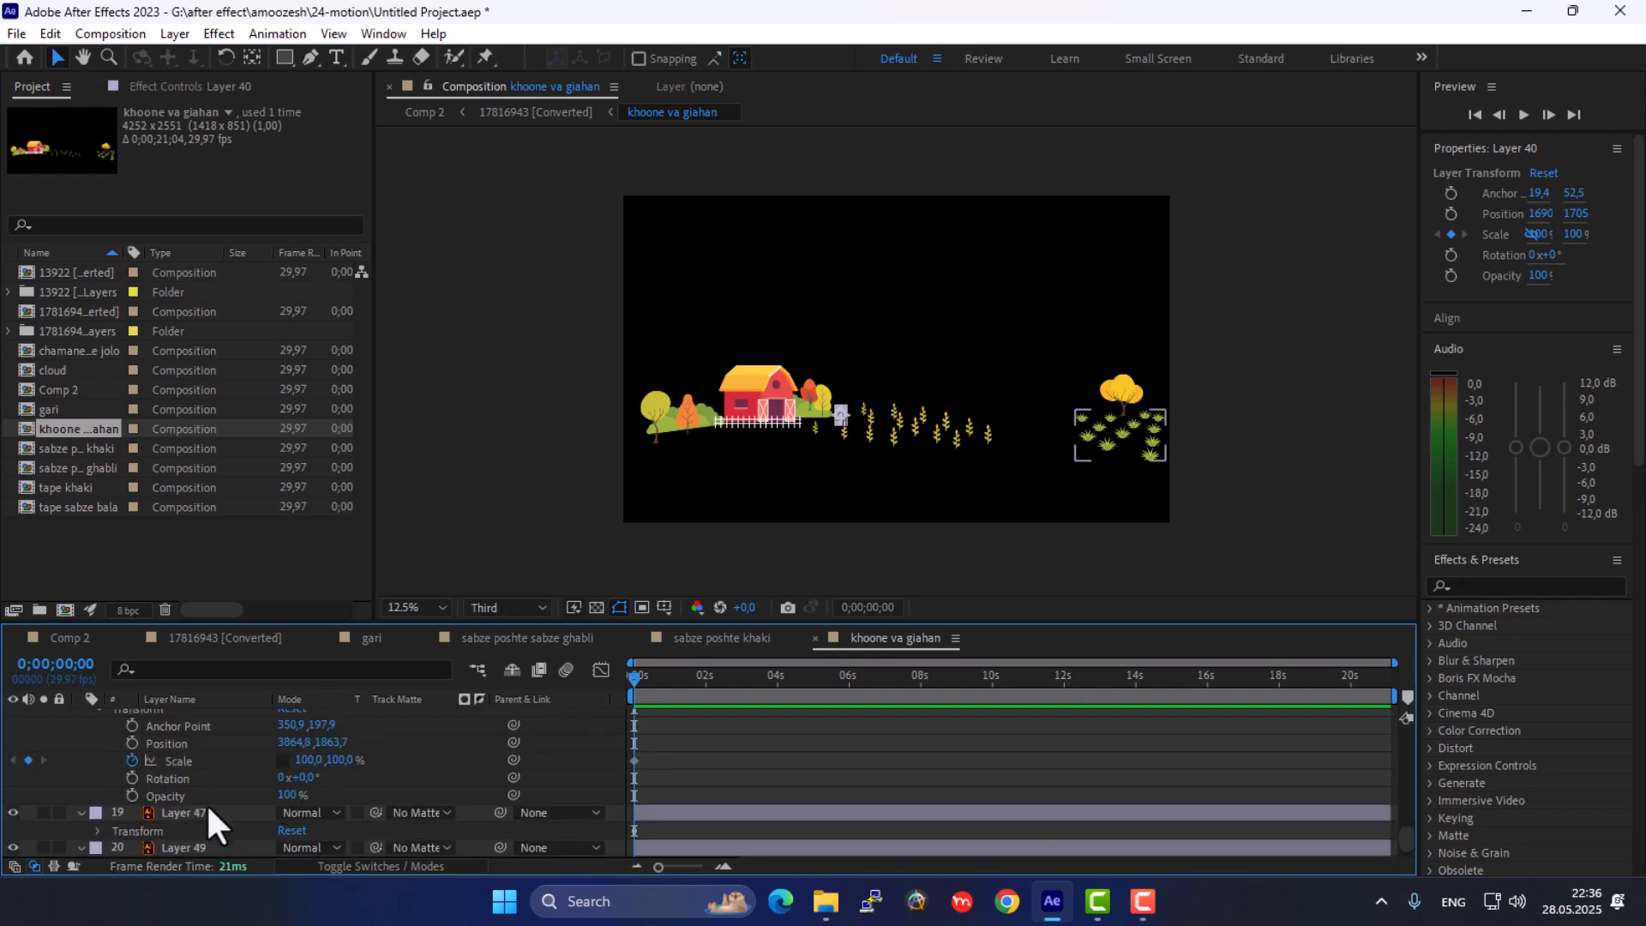
Expand the Transform properties of Layers 47 and 49 and unlink their Scale proportions
scroll(189, 798, "down", 1)
left_click(97, 778)
key("alt+shift+s")
scroll(189, 797, "down", 1)
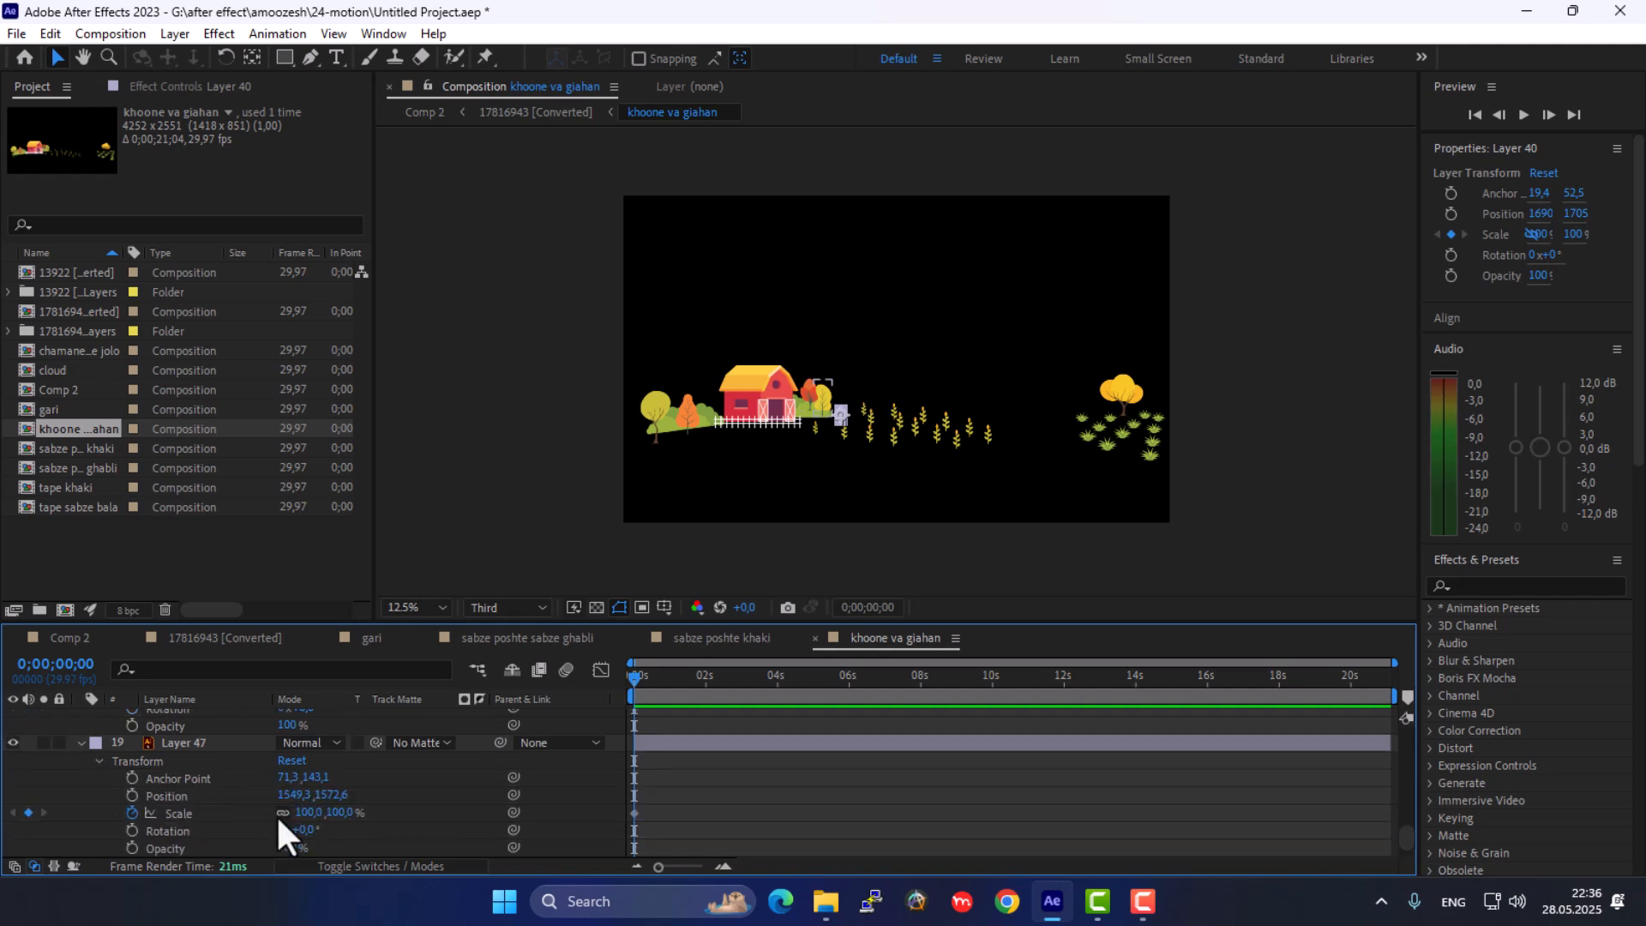
scroll(180, 815, "down", 1)
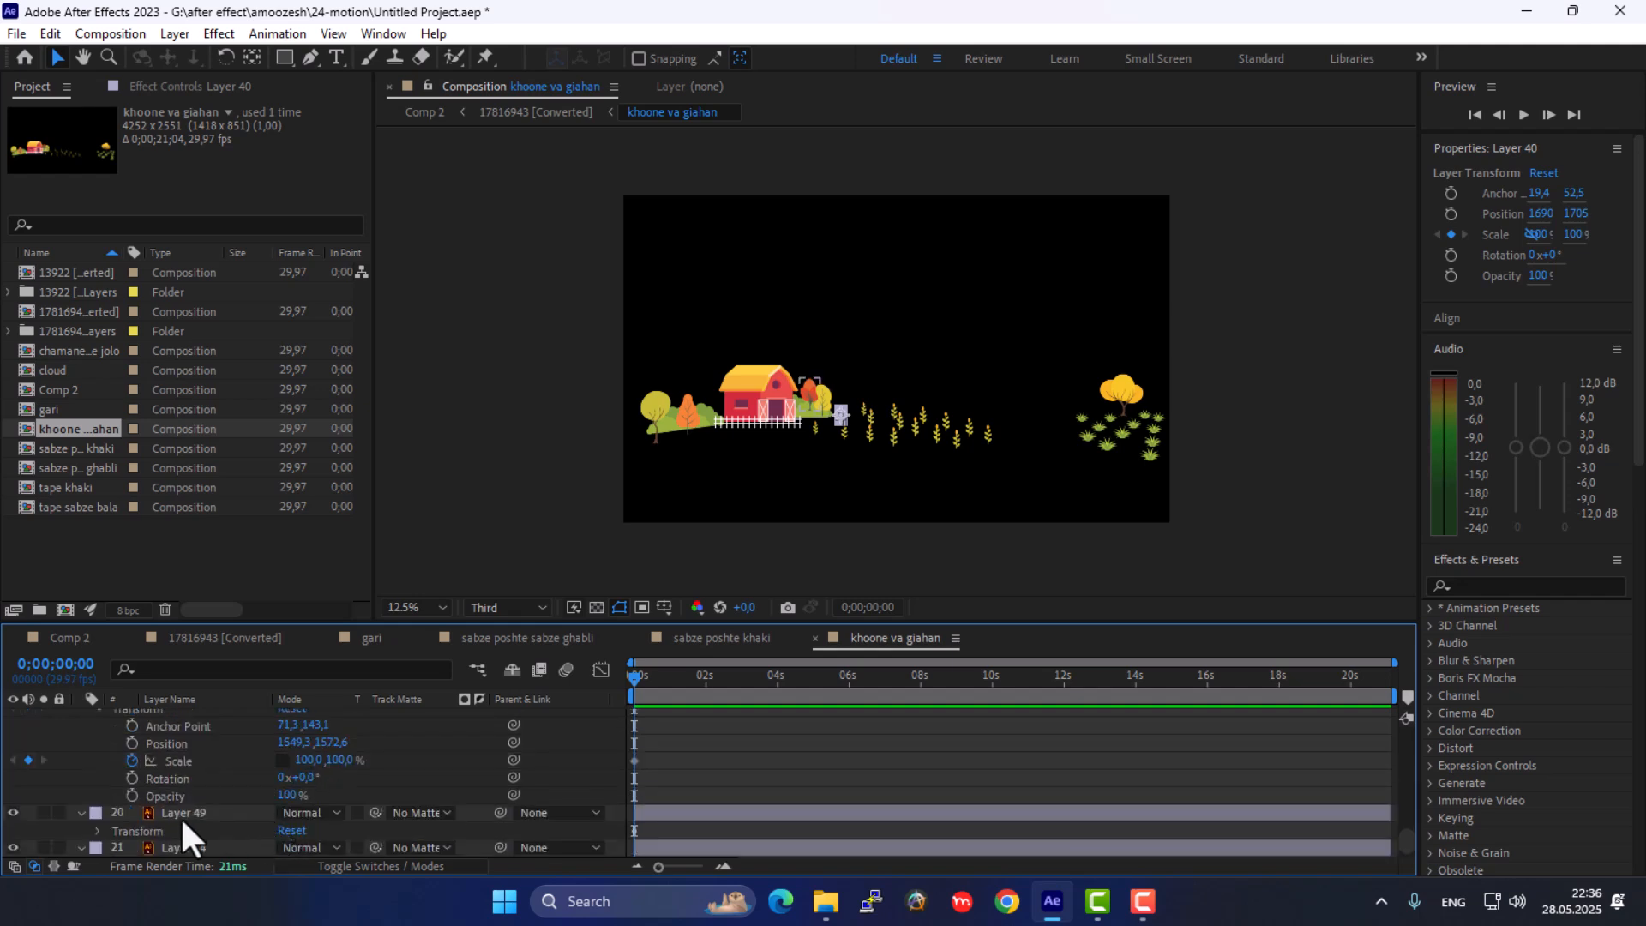
left_click(97, 831)
key("alt+shift+s")
Expand the Transform properties of Layers 54 and 55 and unlink their Scale proportions
scroll(189, 840, "down", 1)
scroll(278, 810, "down", 1)
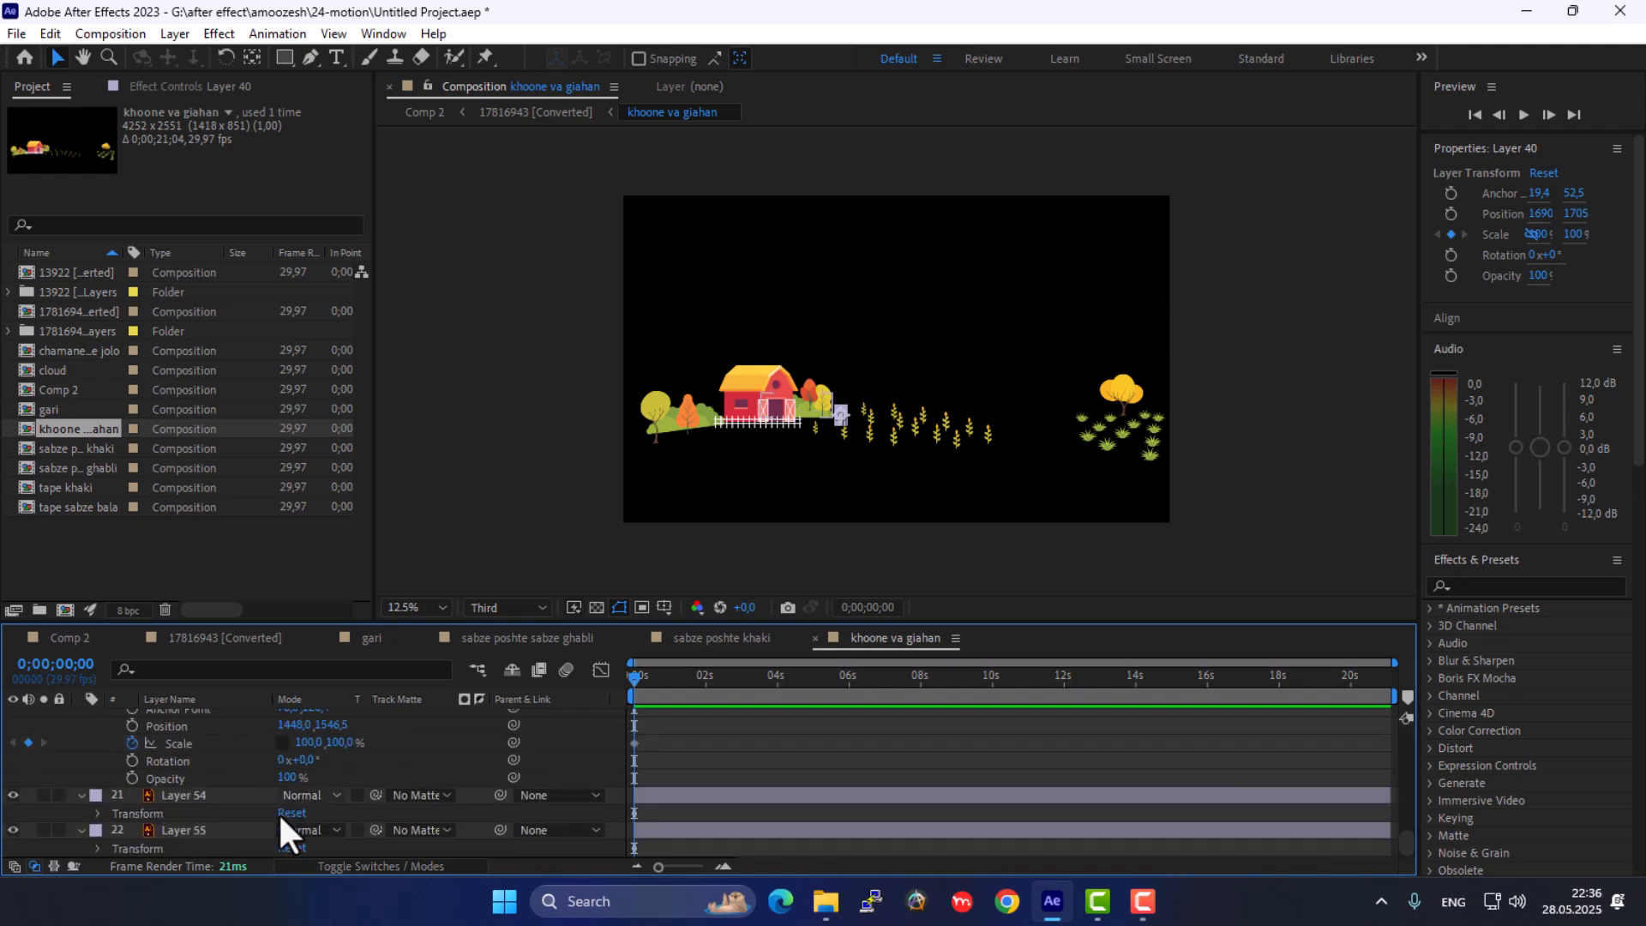
left_click(97, 812)
key("alt+shift+s")
scroll(292, 799, "down", 1)
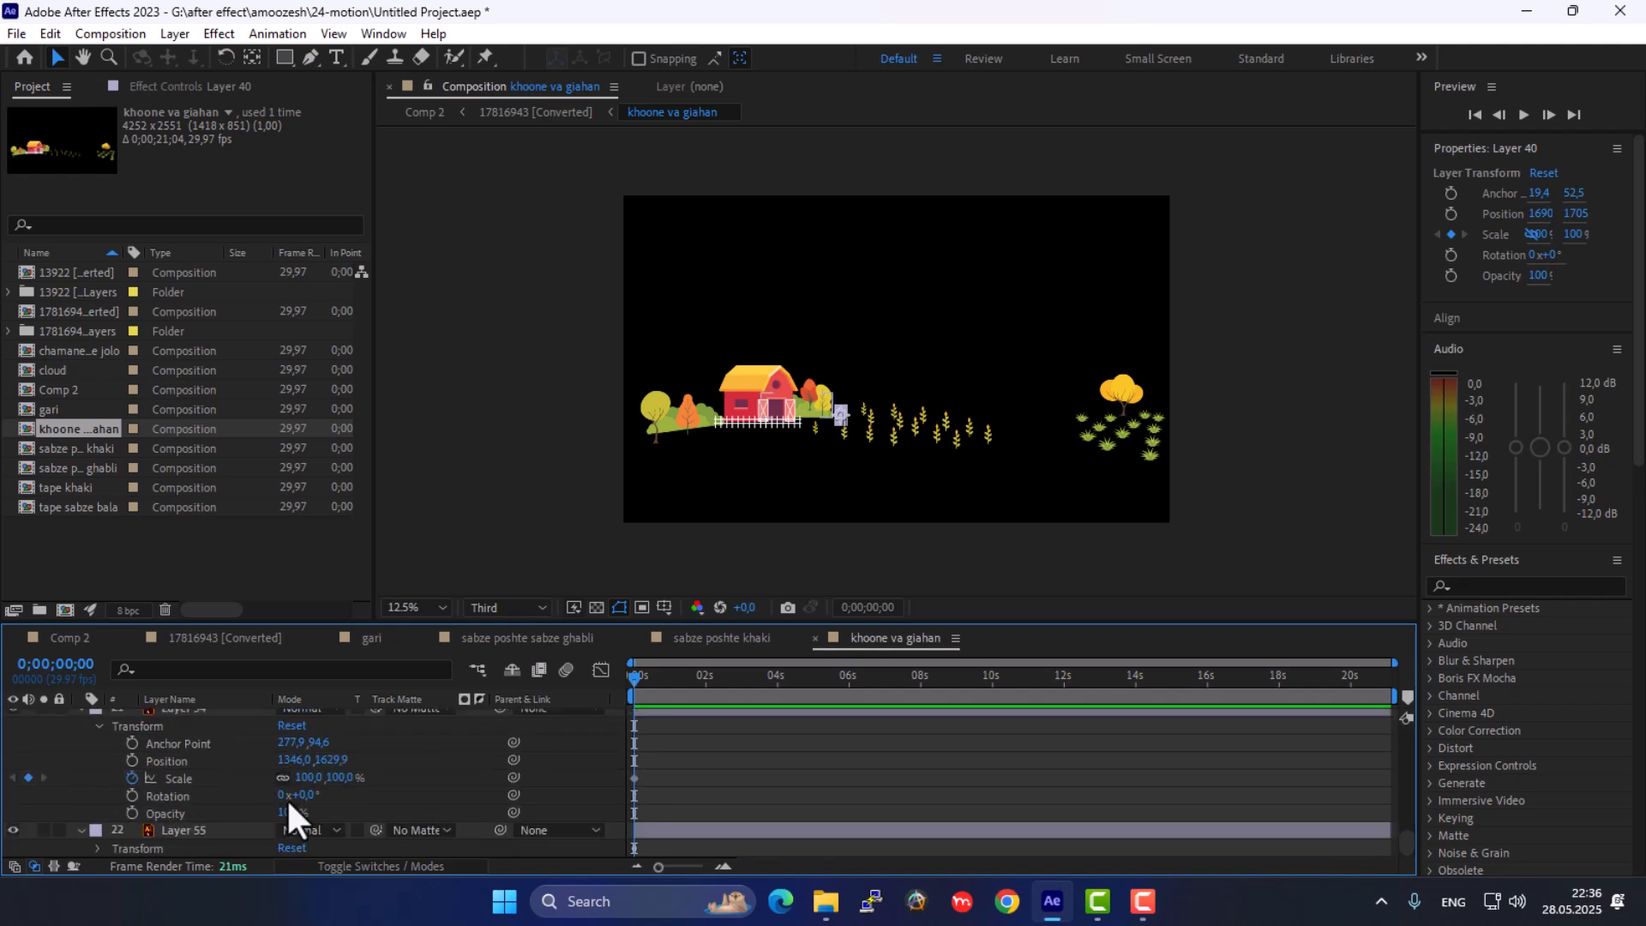
left_click(97, 848)
key("alt+shift+s")
scroll(301, 792, "down", 1)
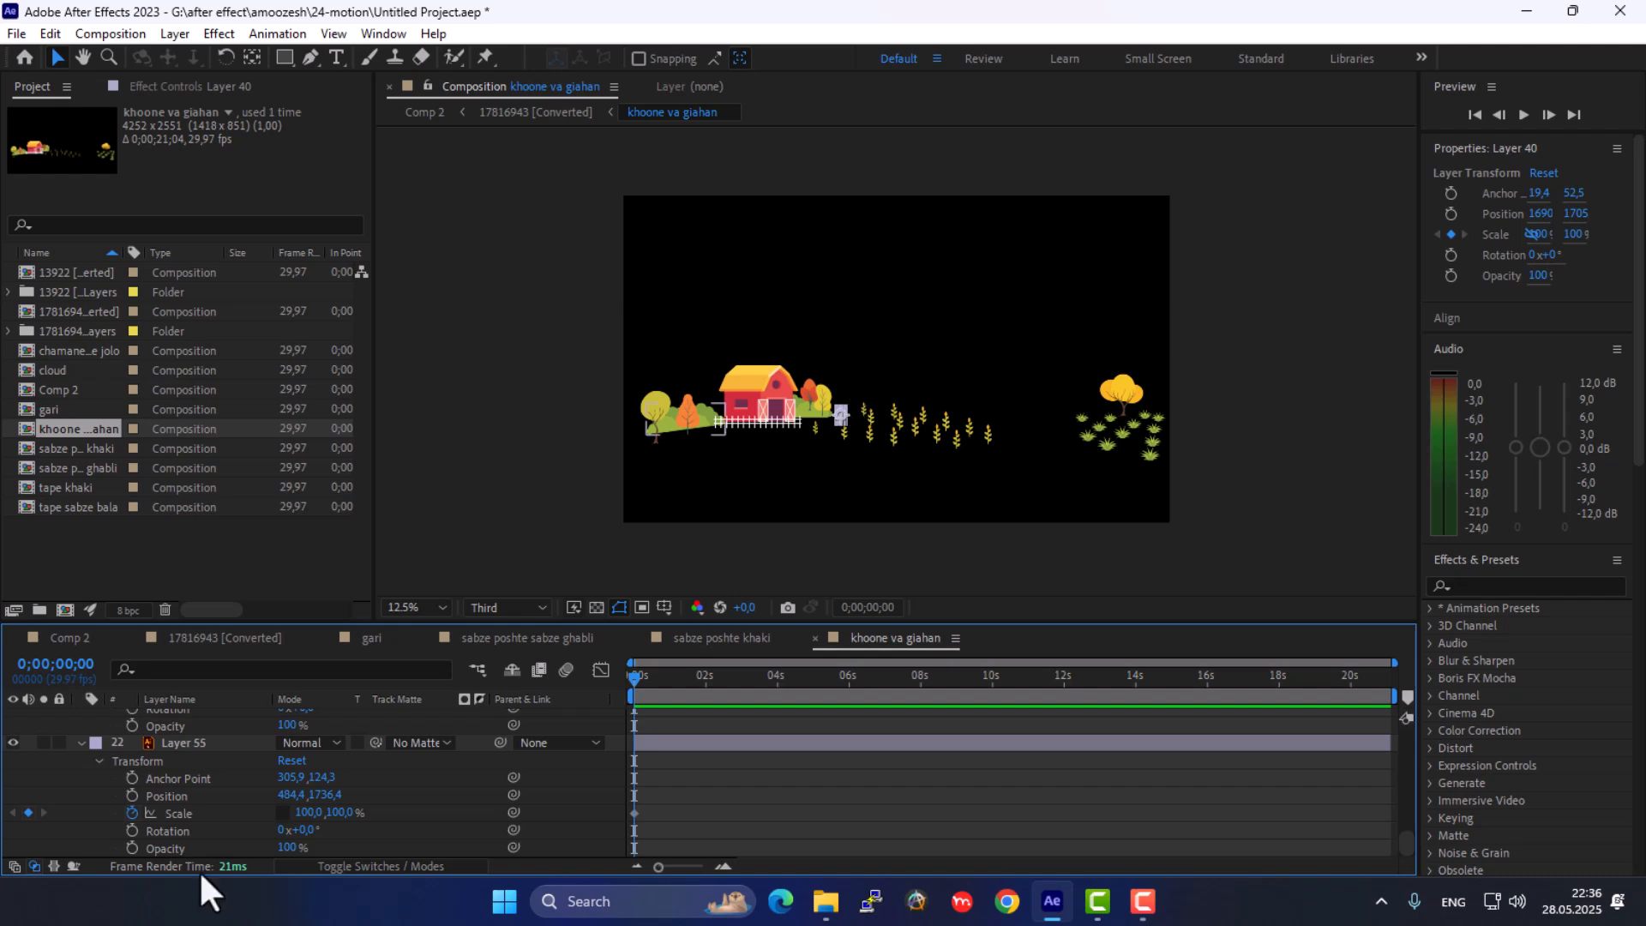
Select the barn on Layer 45, try enlarging it with linked proportions to 224% Scale, and undo it
scroll(223, 800, "up", 1)
left_click(178, 724)
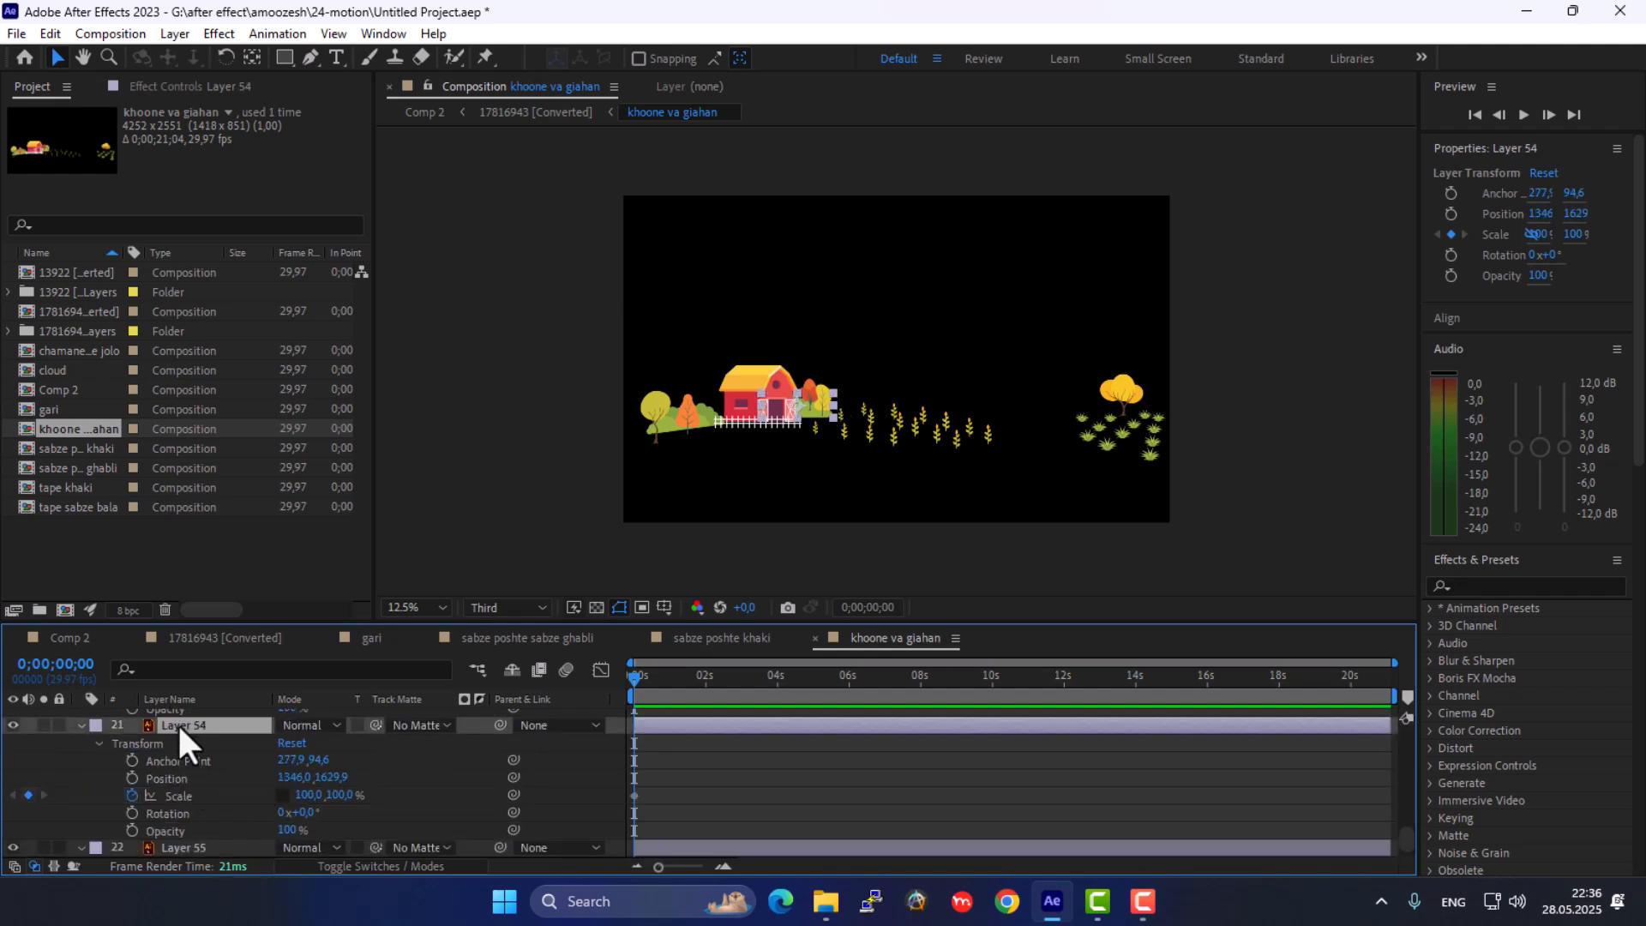
left_click(768, 379)
scroll(231, 809, "up", 3)
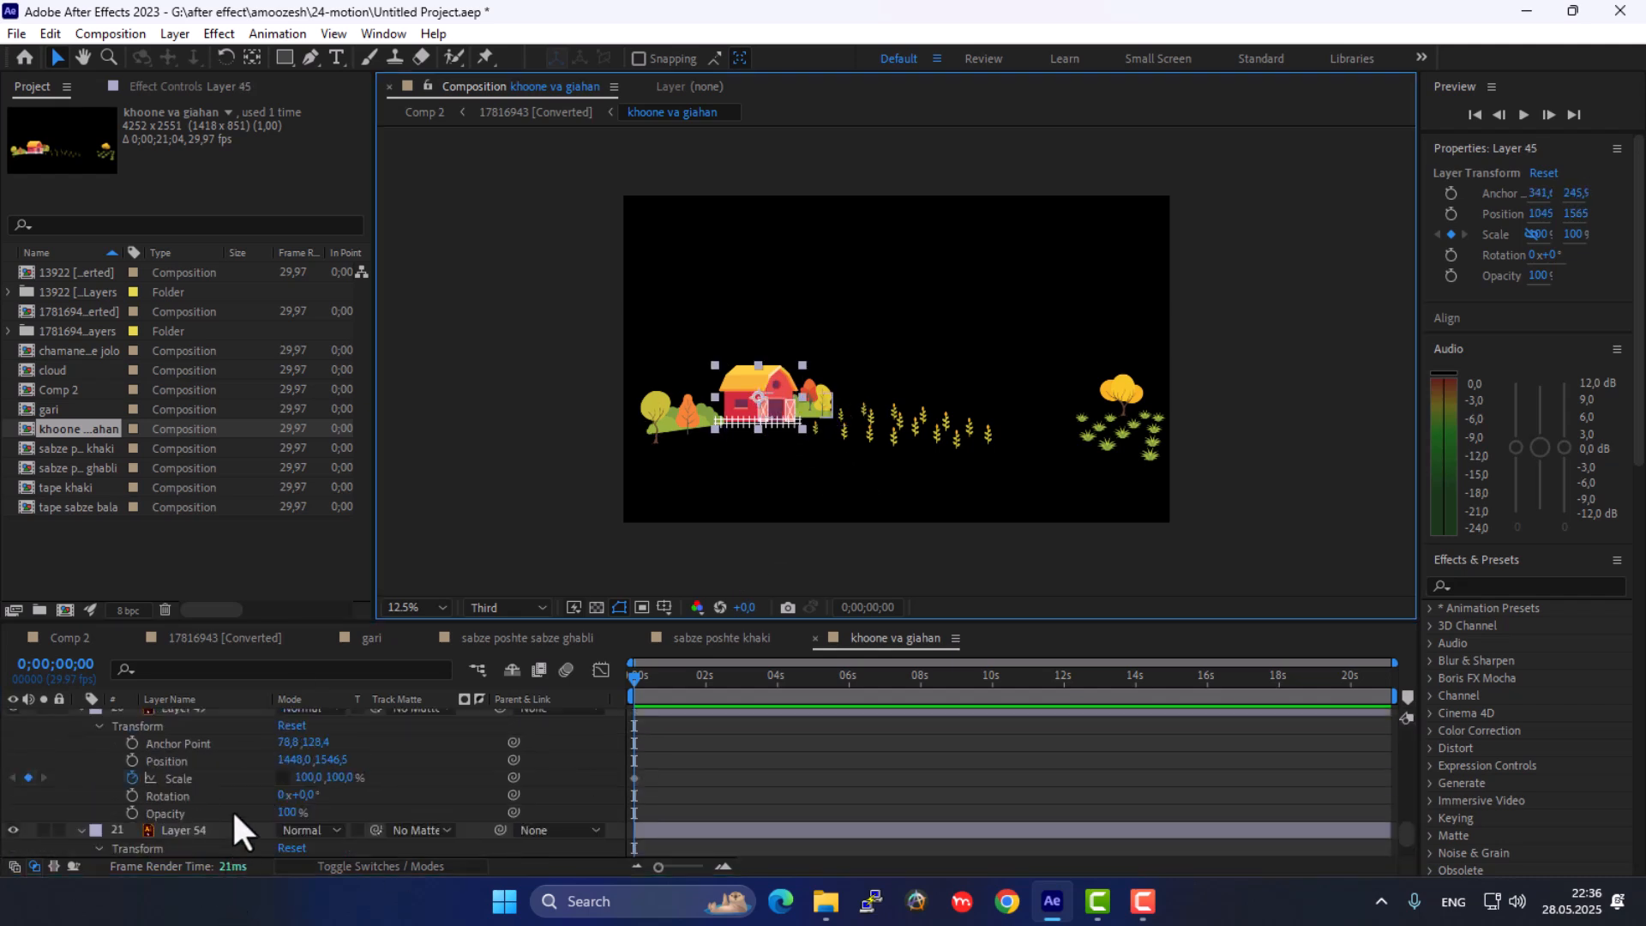
scroll(237, 806, "up", 4)
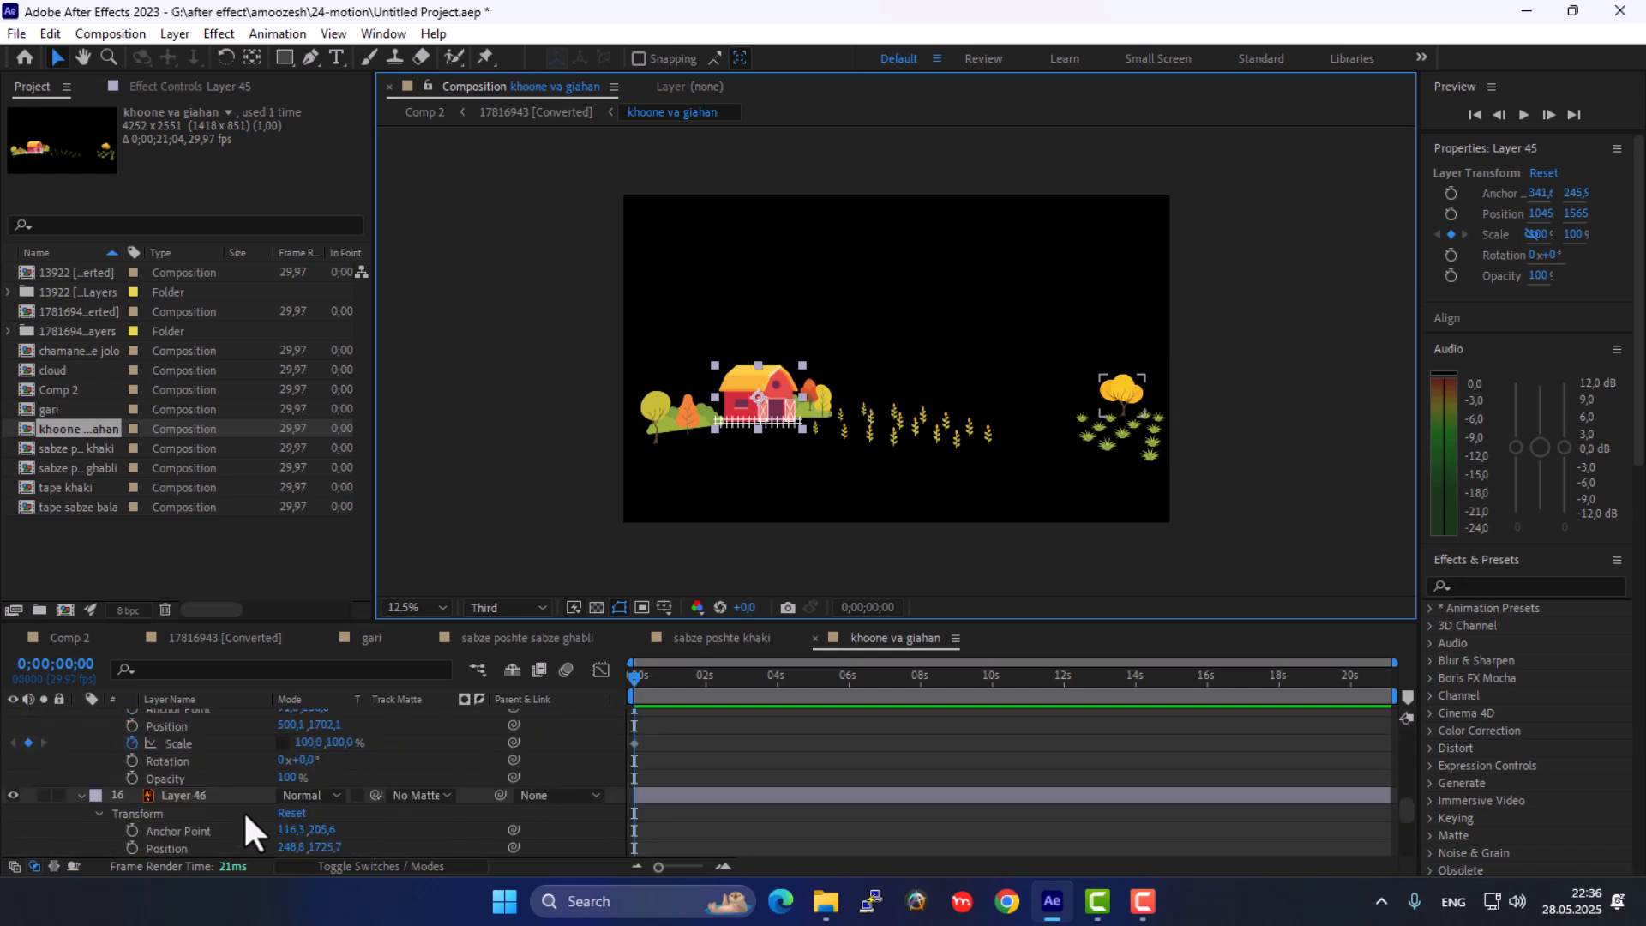
scroll(244, 810, "up", 3)
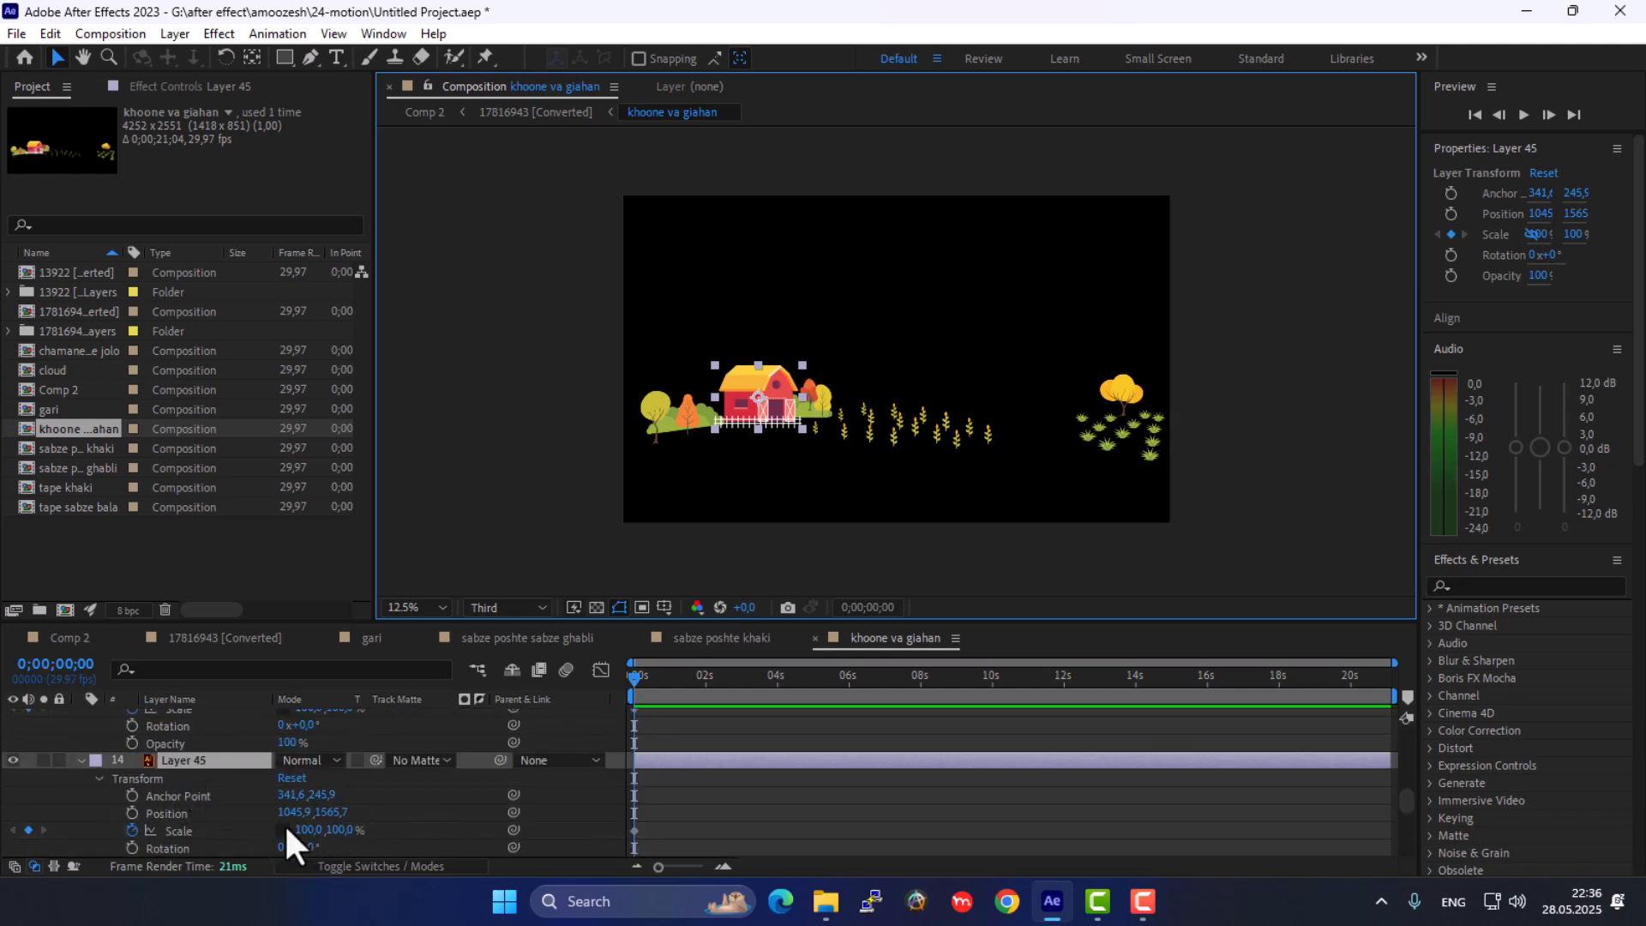
left_click_drag(305, 830, 445, 832)
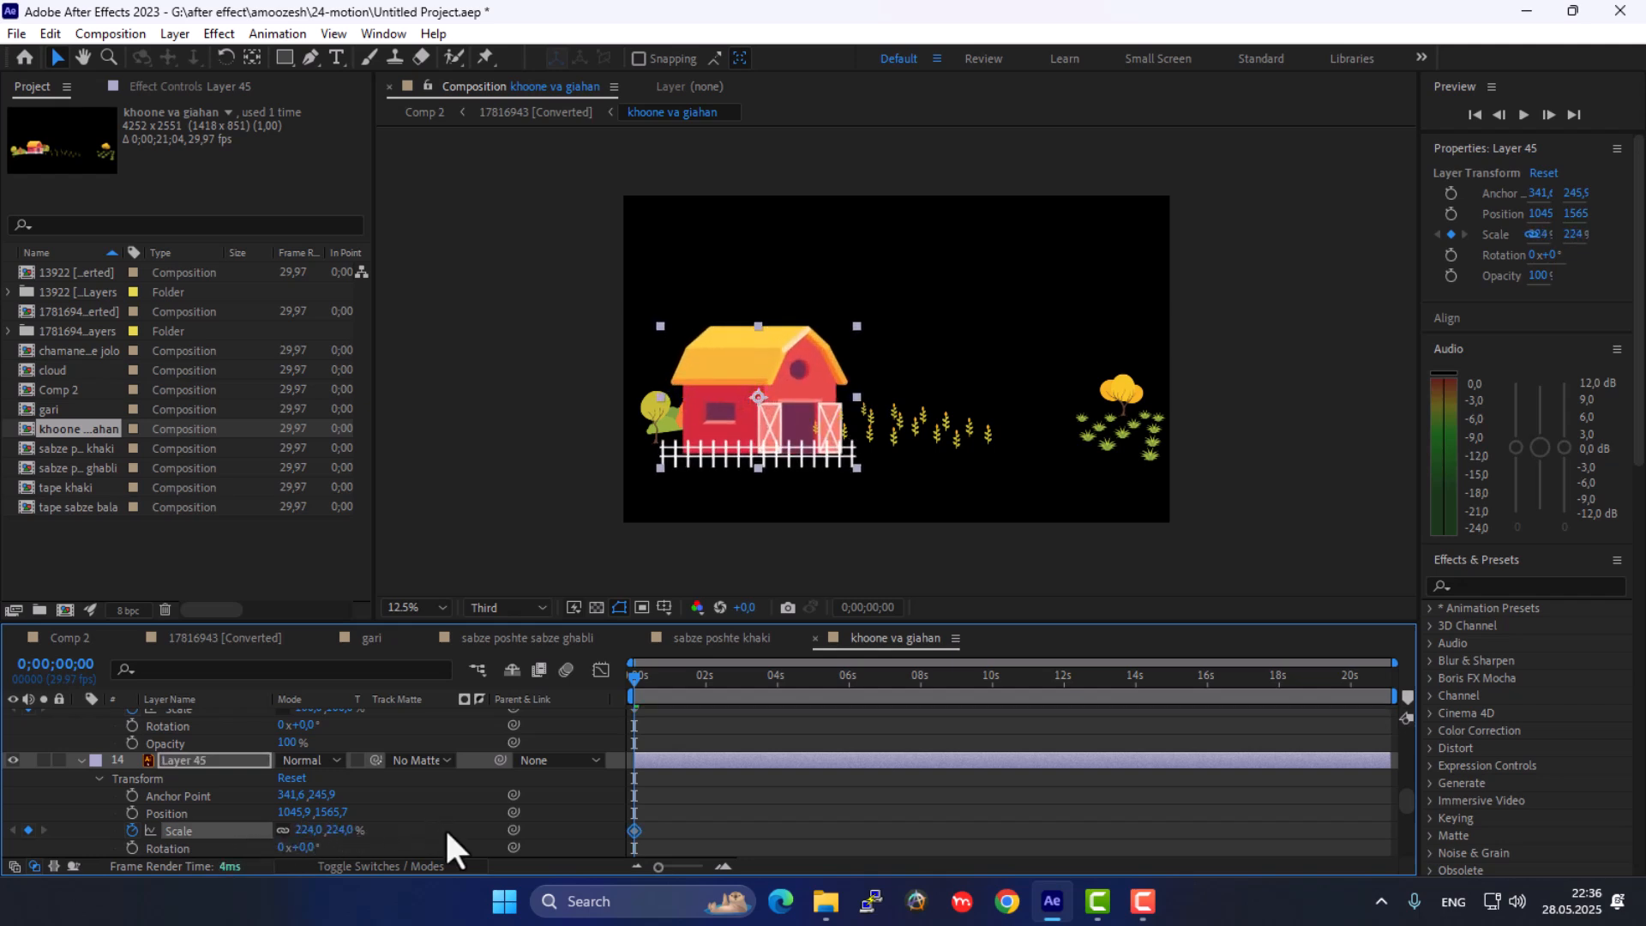
key("ctrl+z")
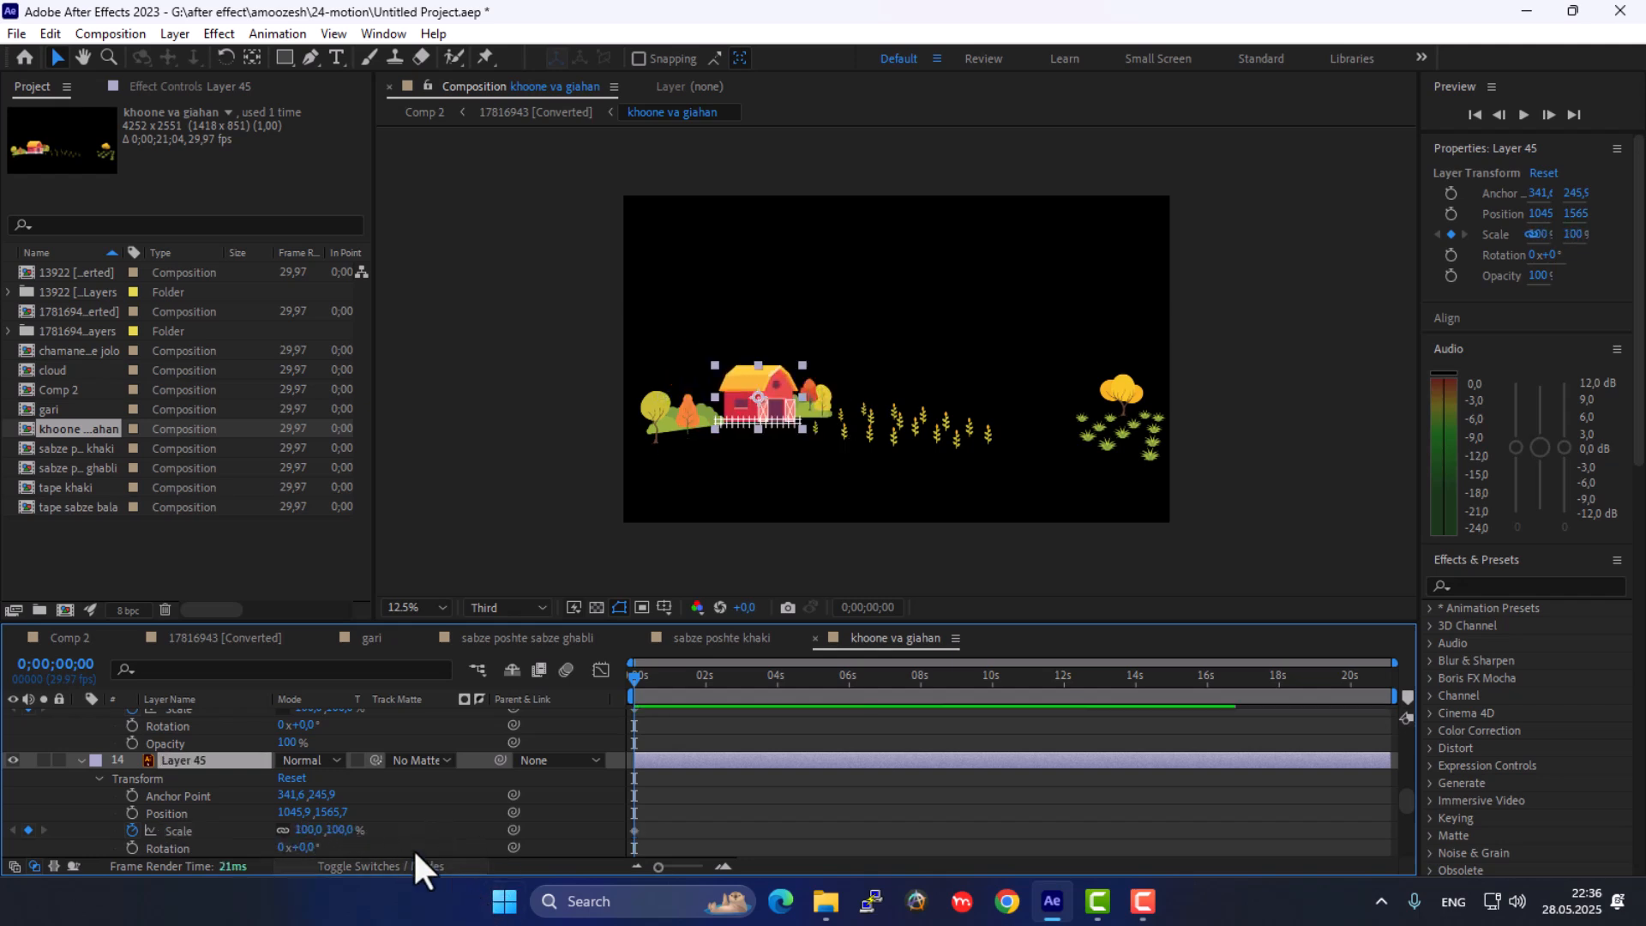
Unlink the barn's Scale proportions, try a separate width of 37% and height of 155%, and undo the scaling
left_click(282, 830)
left_click_drag(309, 829, 390, 831)
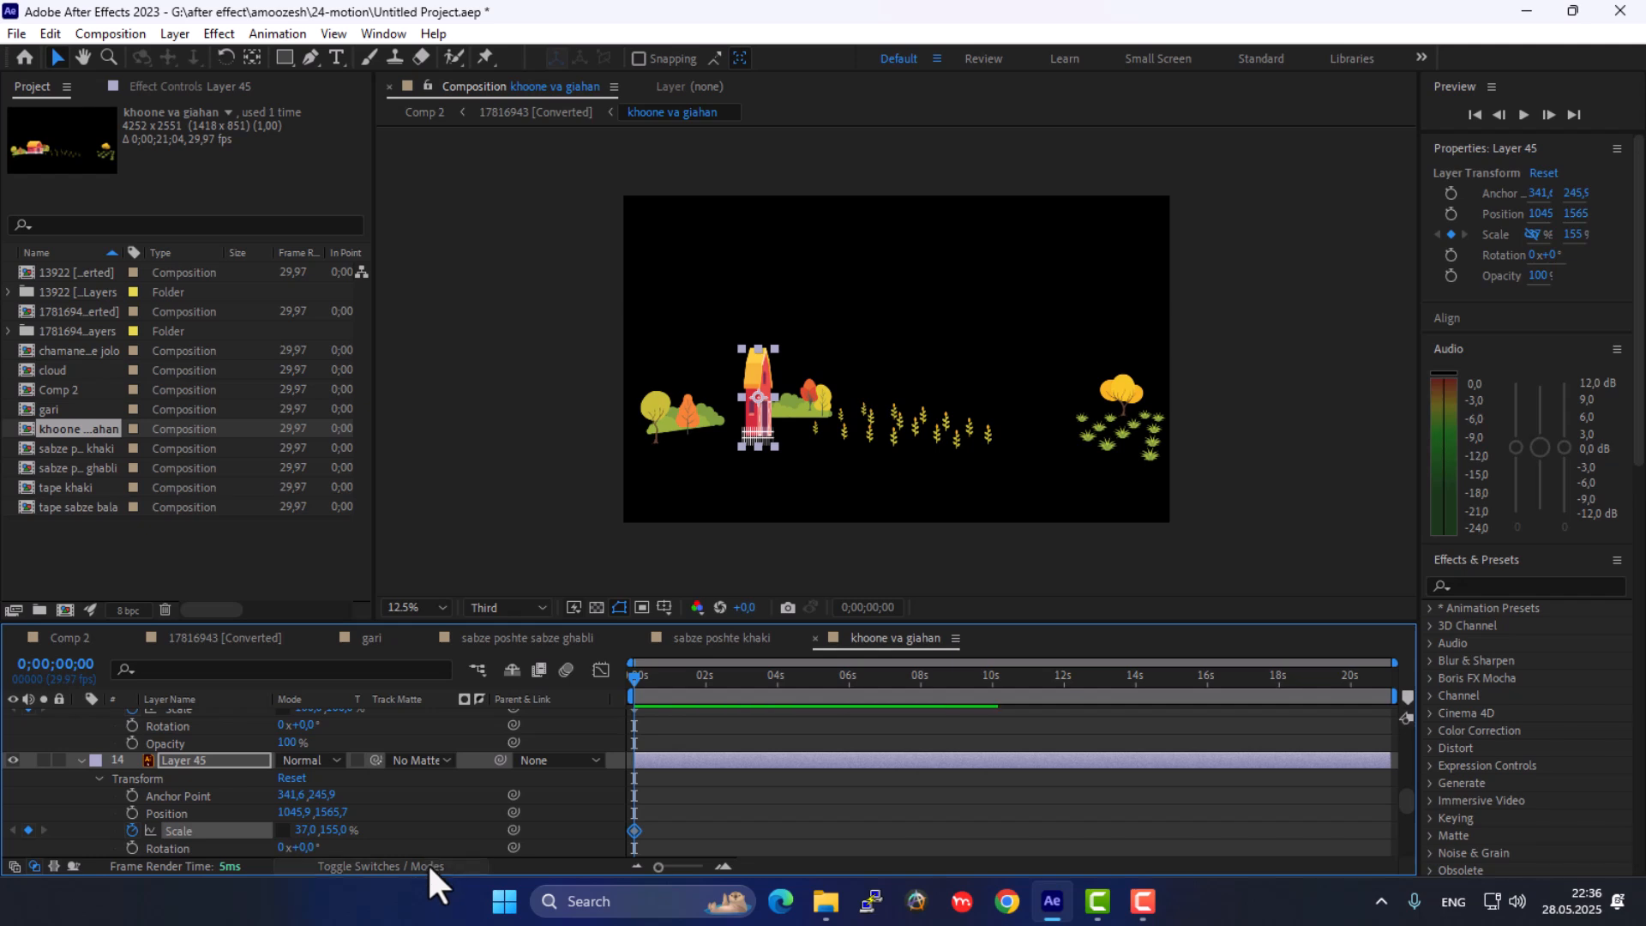
key("ctrl+z")
key("ctrl+z")
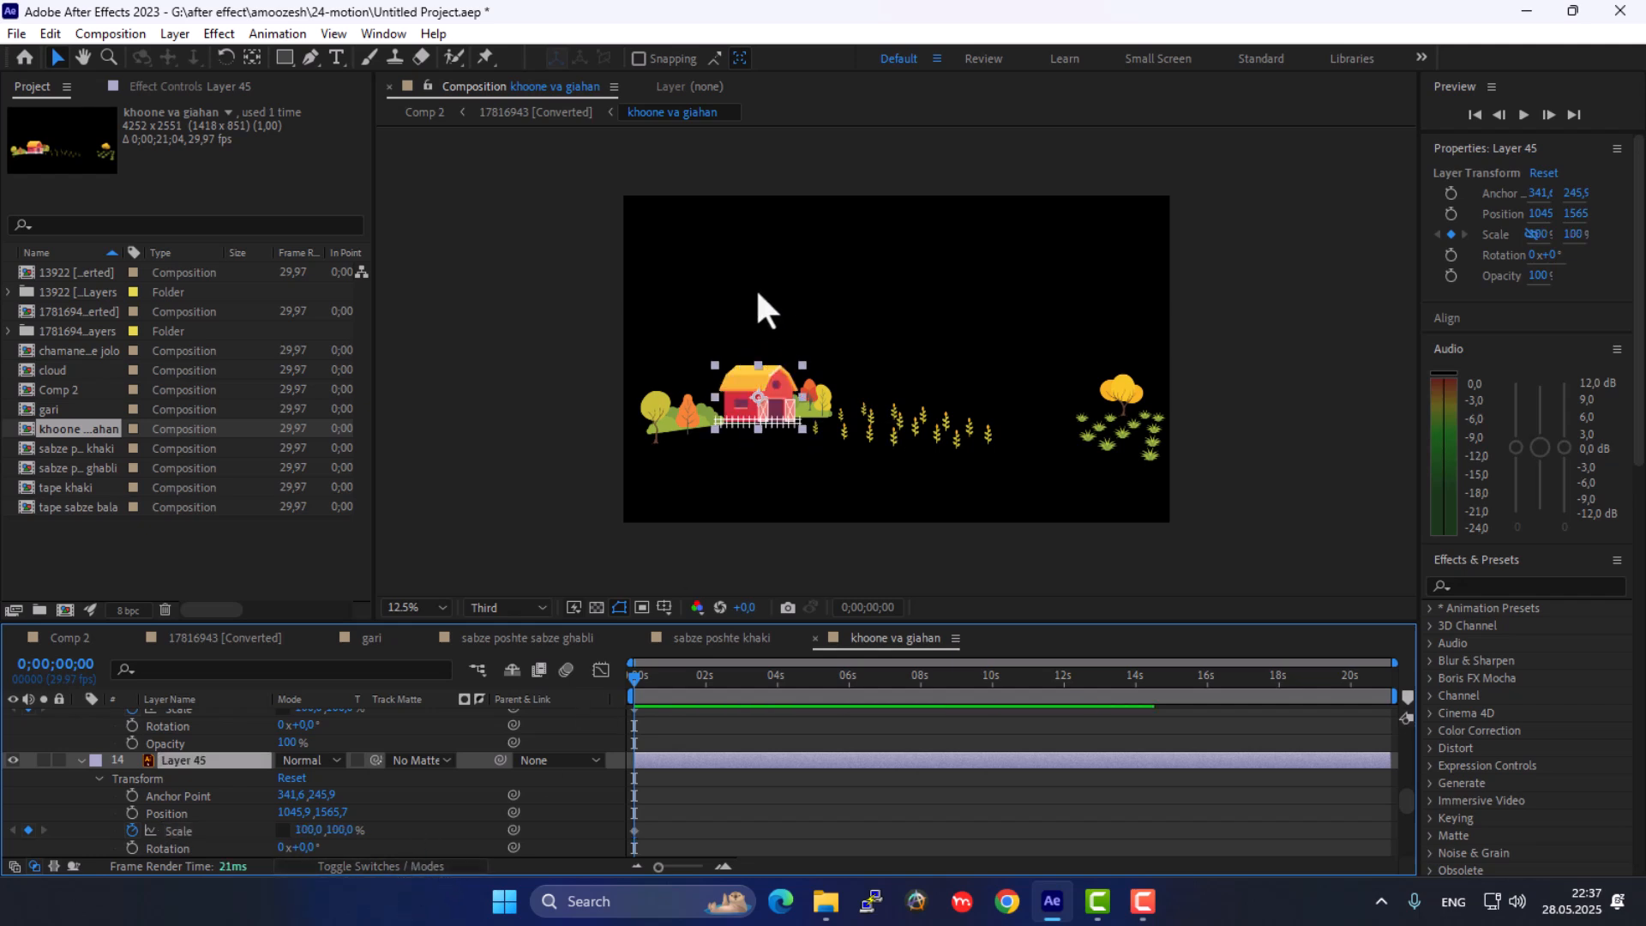
Select the front plants on Layer 42, try reducing only their Scale height to about 8%, and undo the scaling
left_click(880, 441)
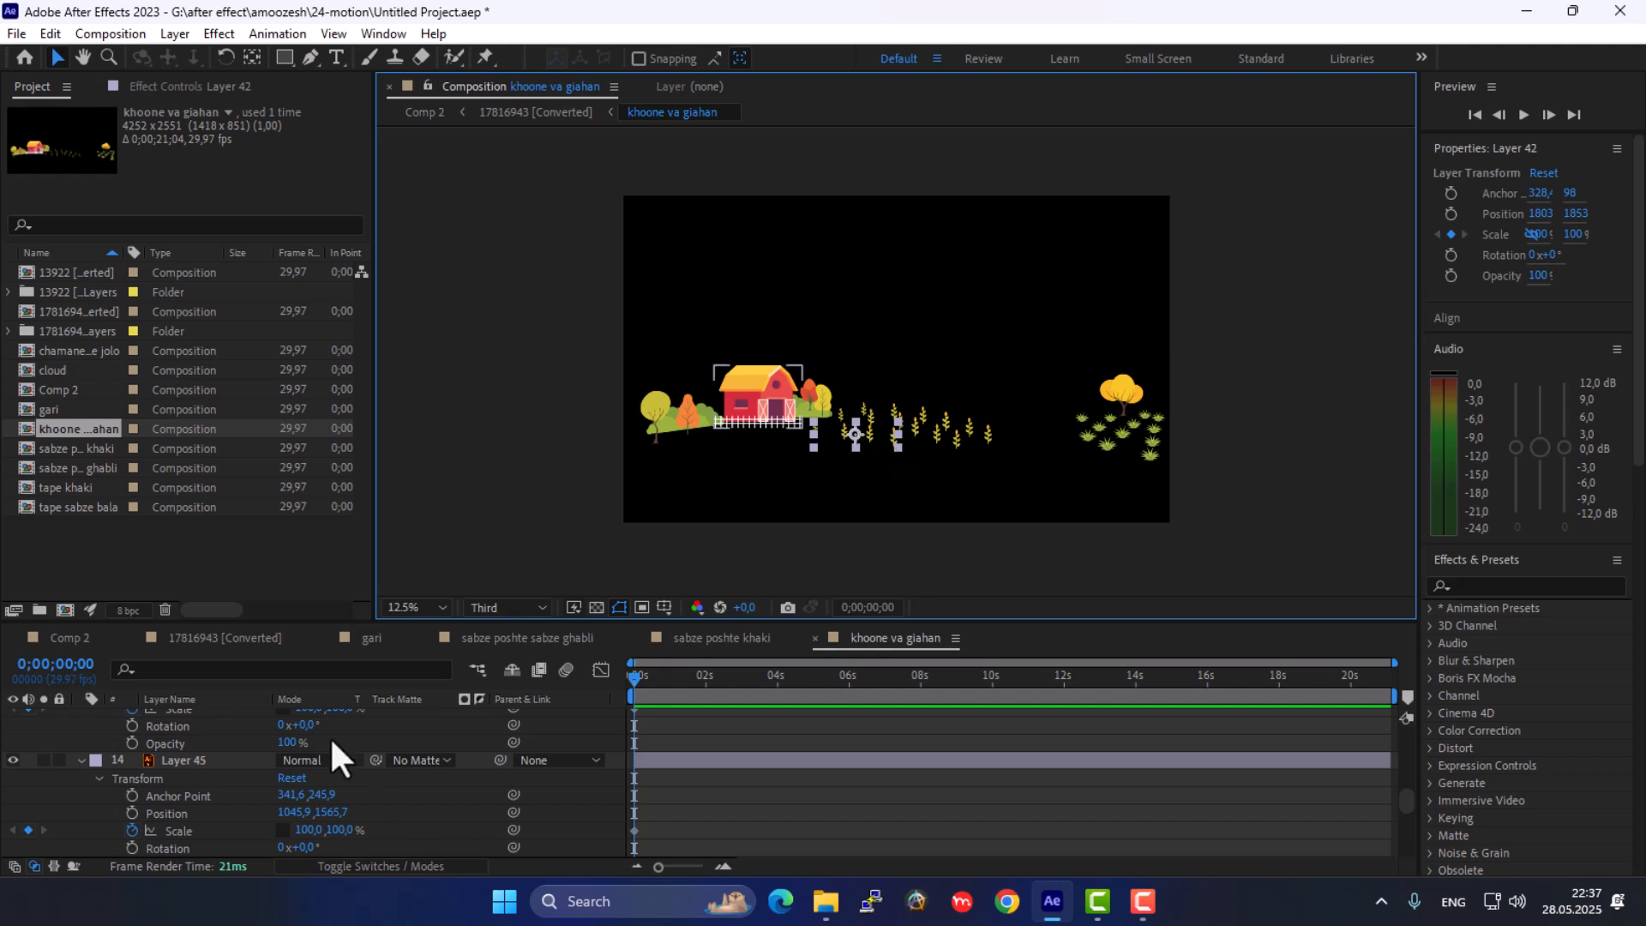
scroll(198, 806, "down", 3)
scroll(195, 809, "down", 5)
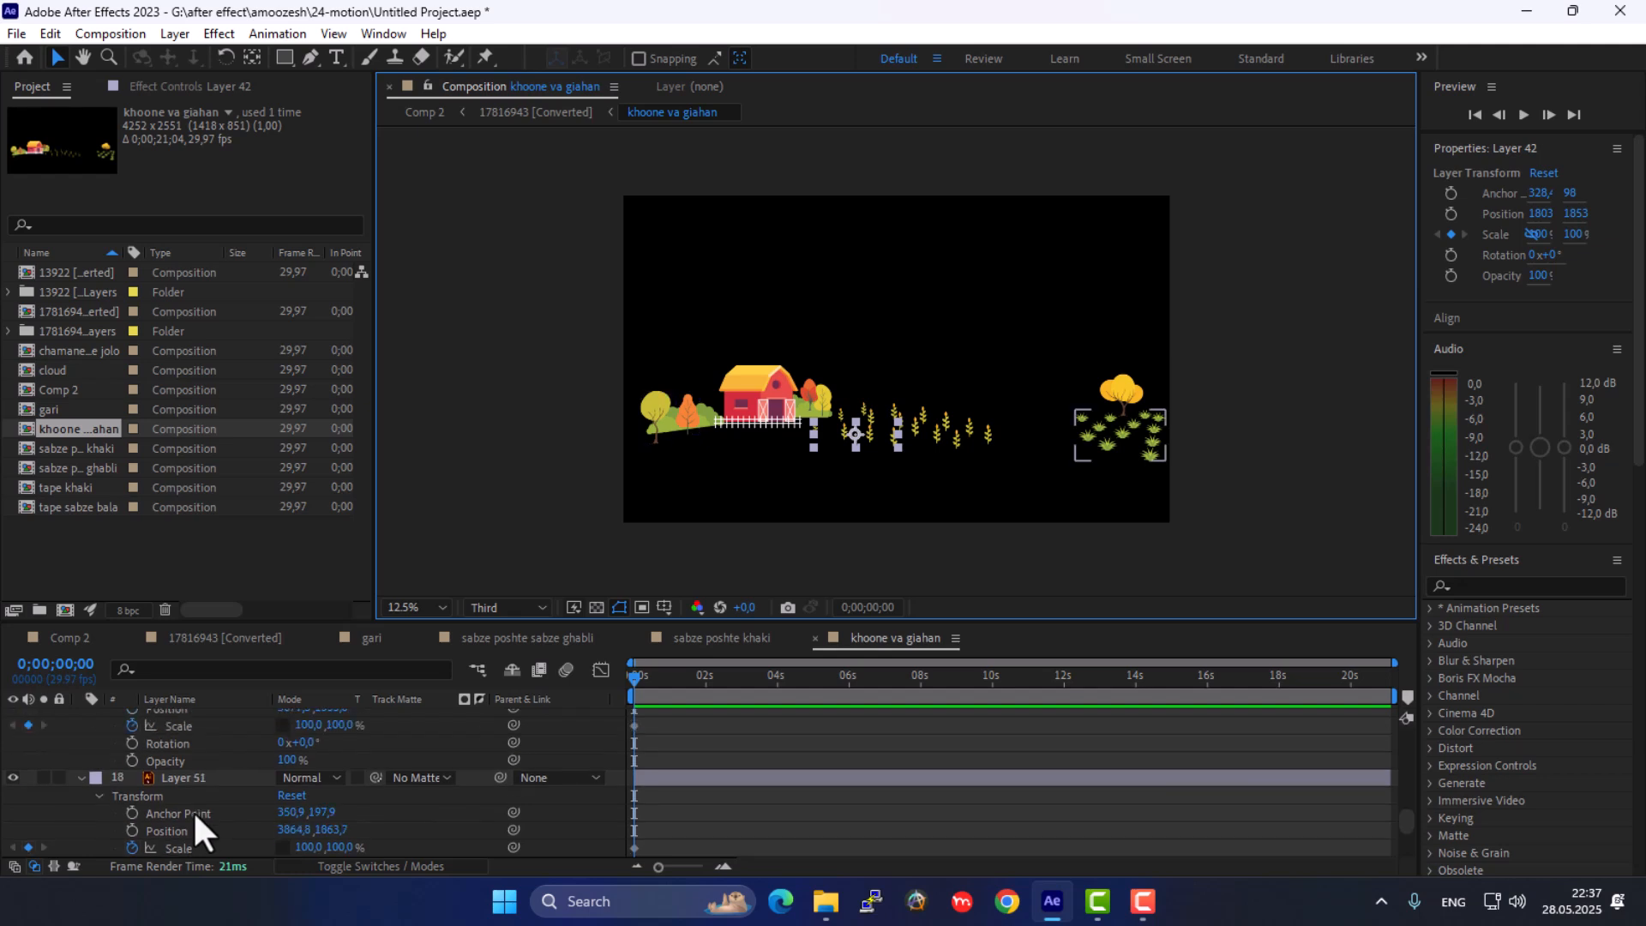
scroll(191, 806, "up", 8)
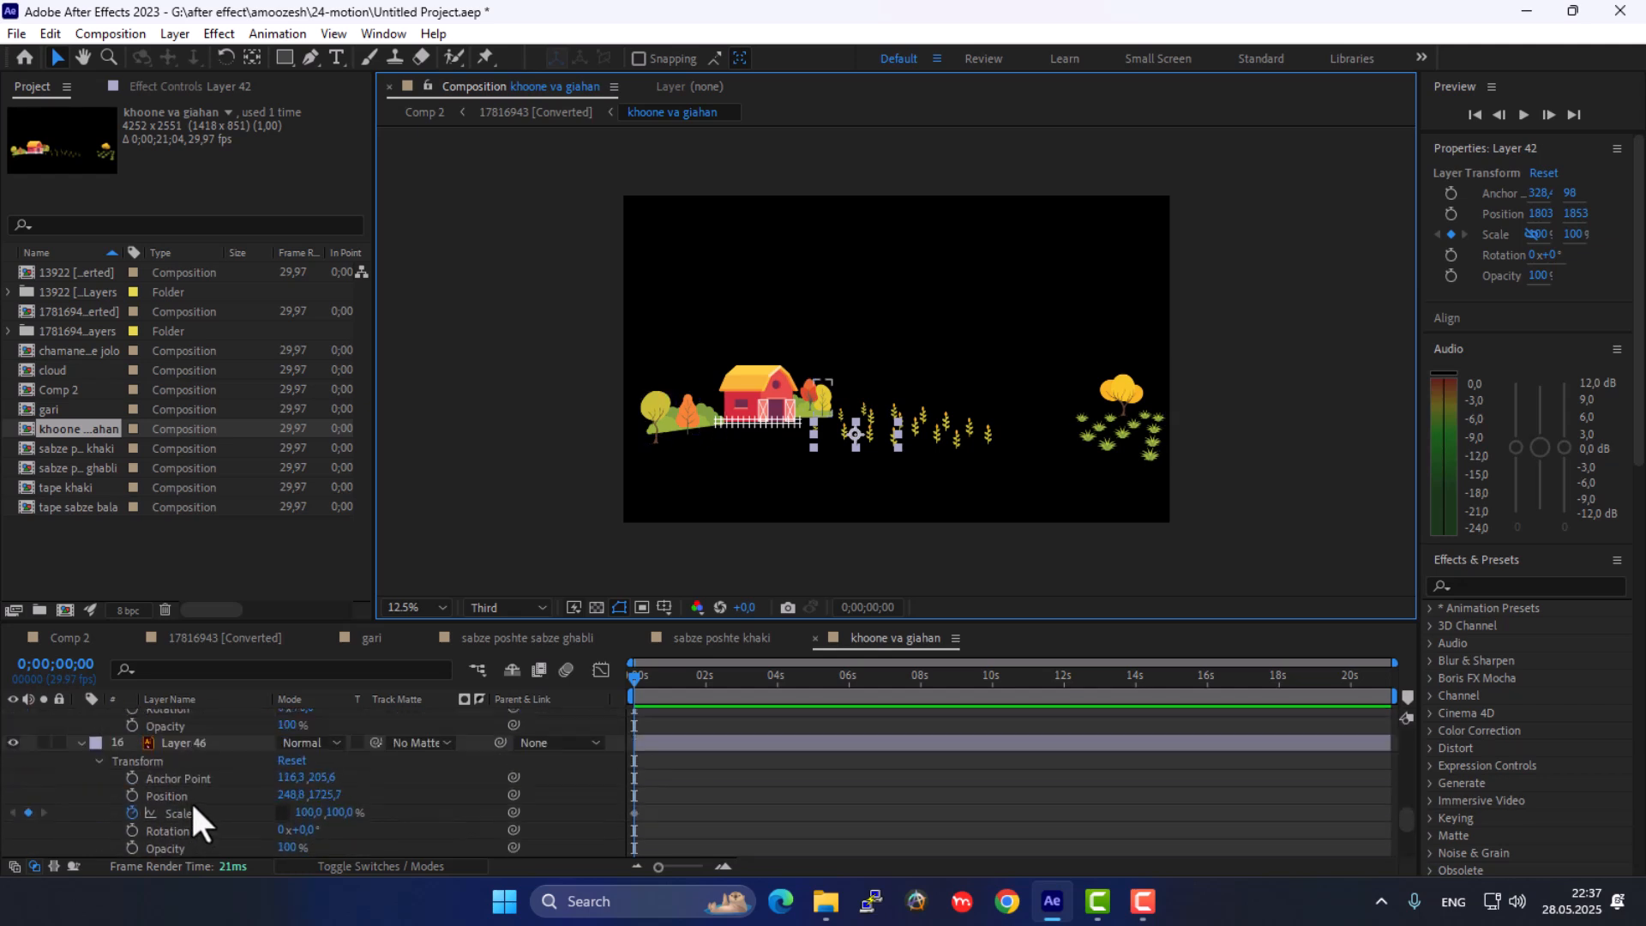
scroll(214, 787, "down", 1)
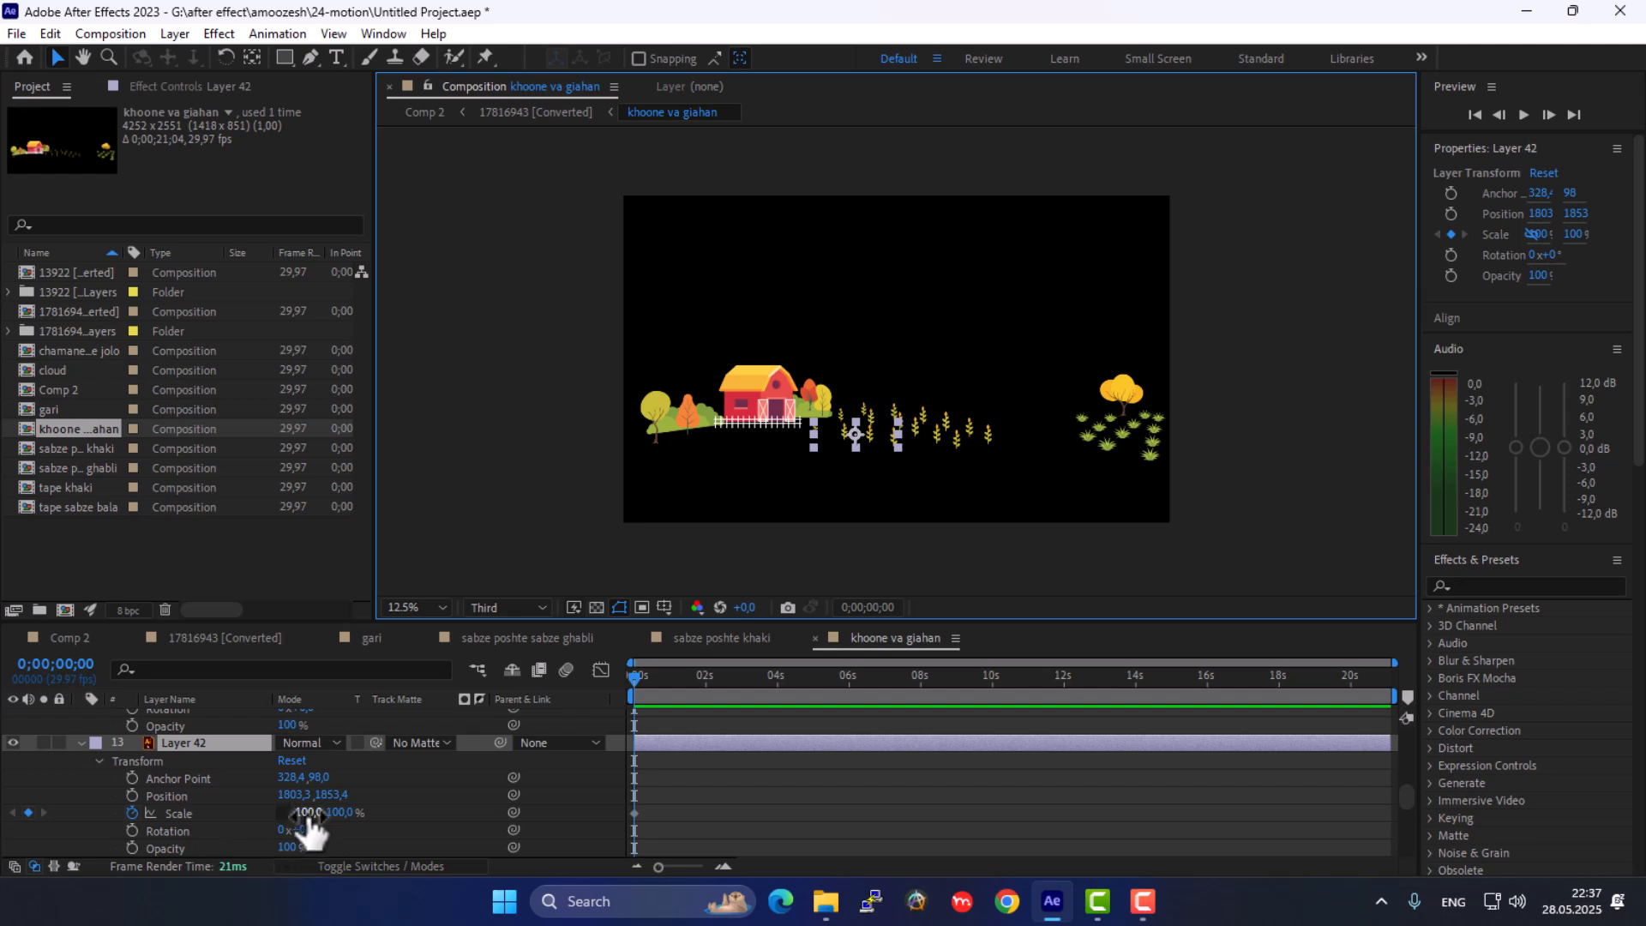
scroll(867, 484, "up", 4)
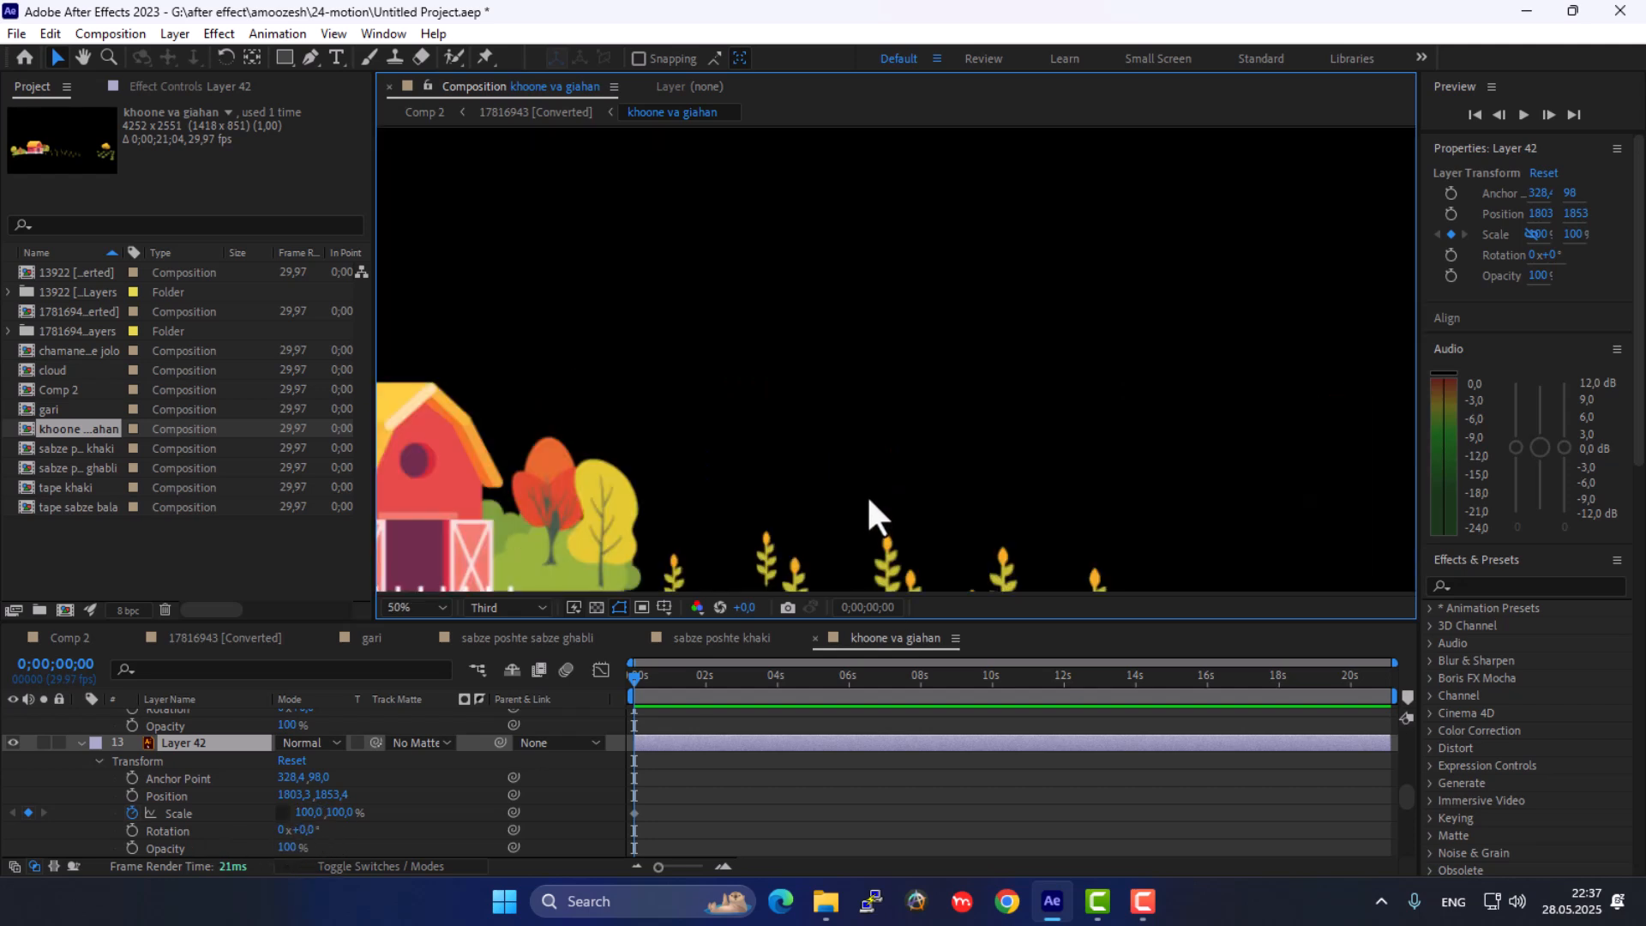
scroll(835, 519, "down", 2)
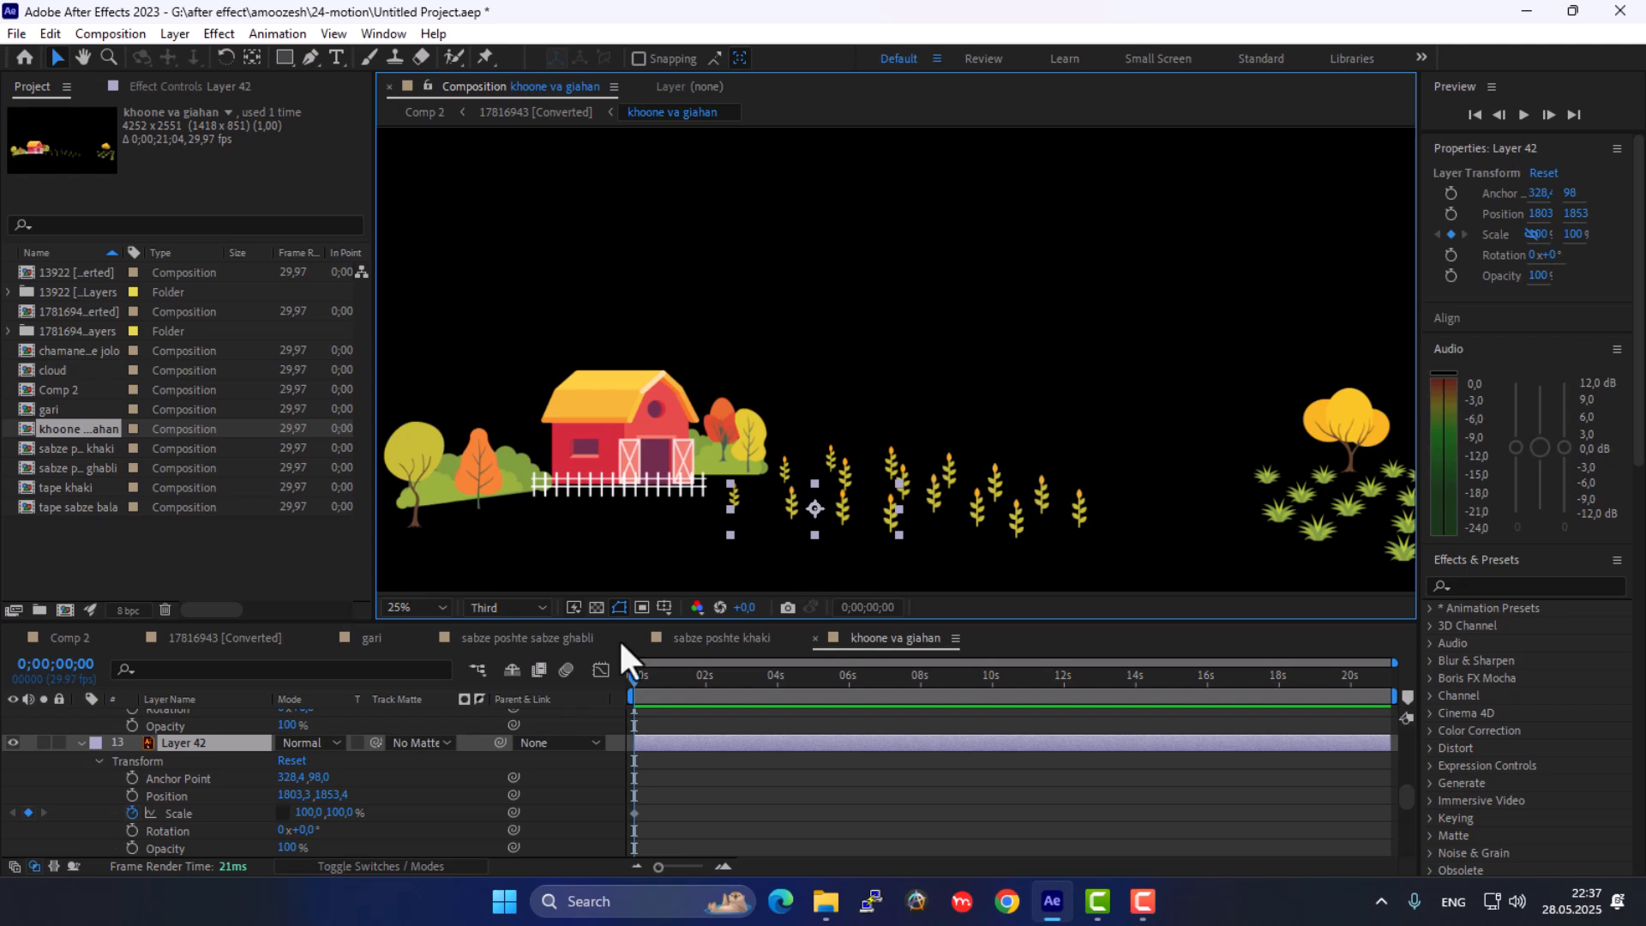
left_click_drag(307, 812, 229, 798)
key("ctrl+z")
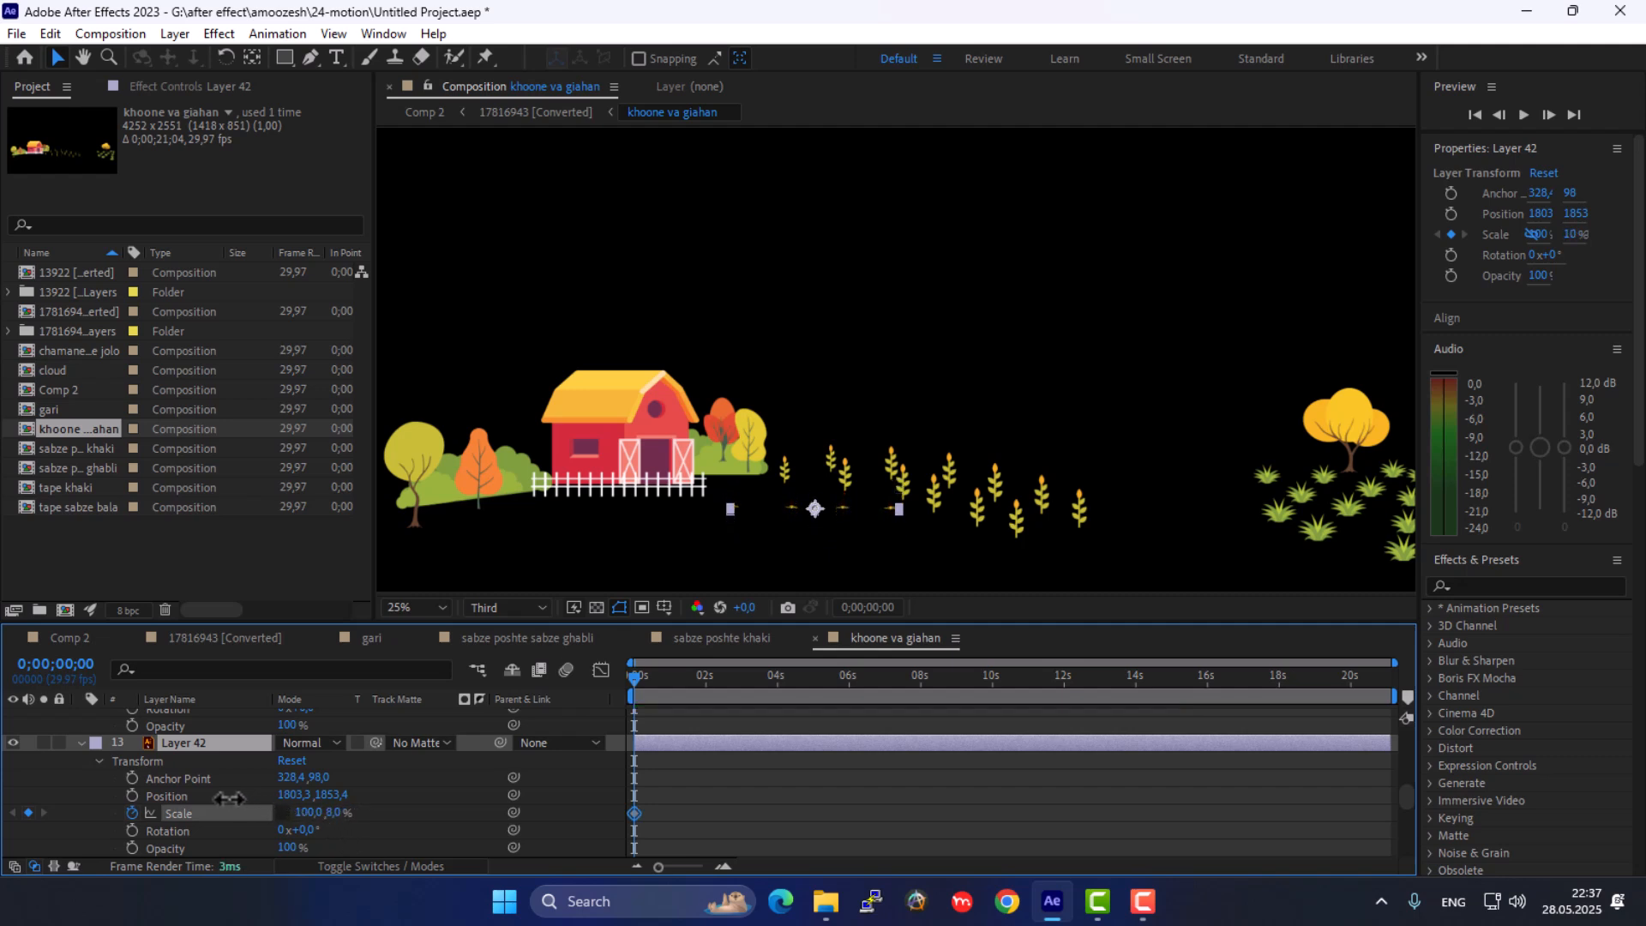
key("ctrl+z")
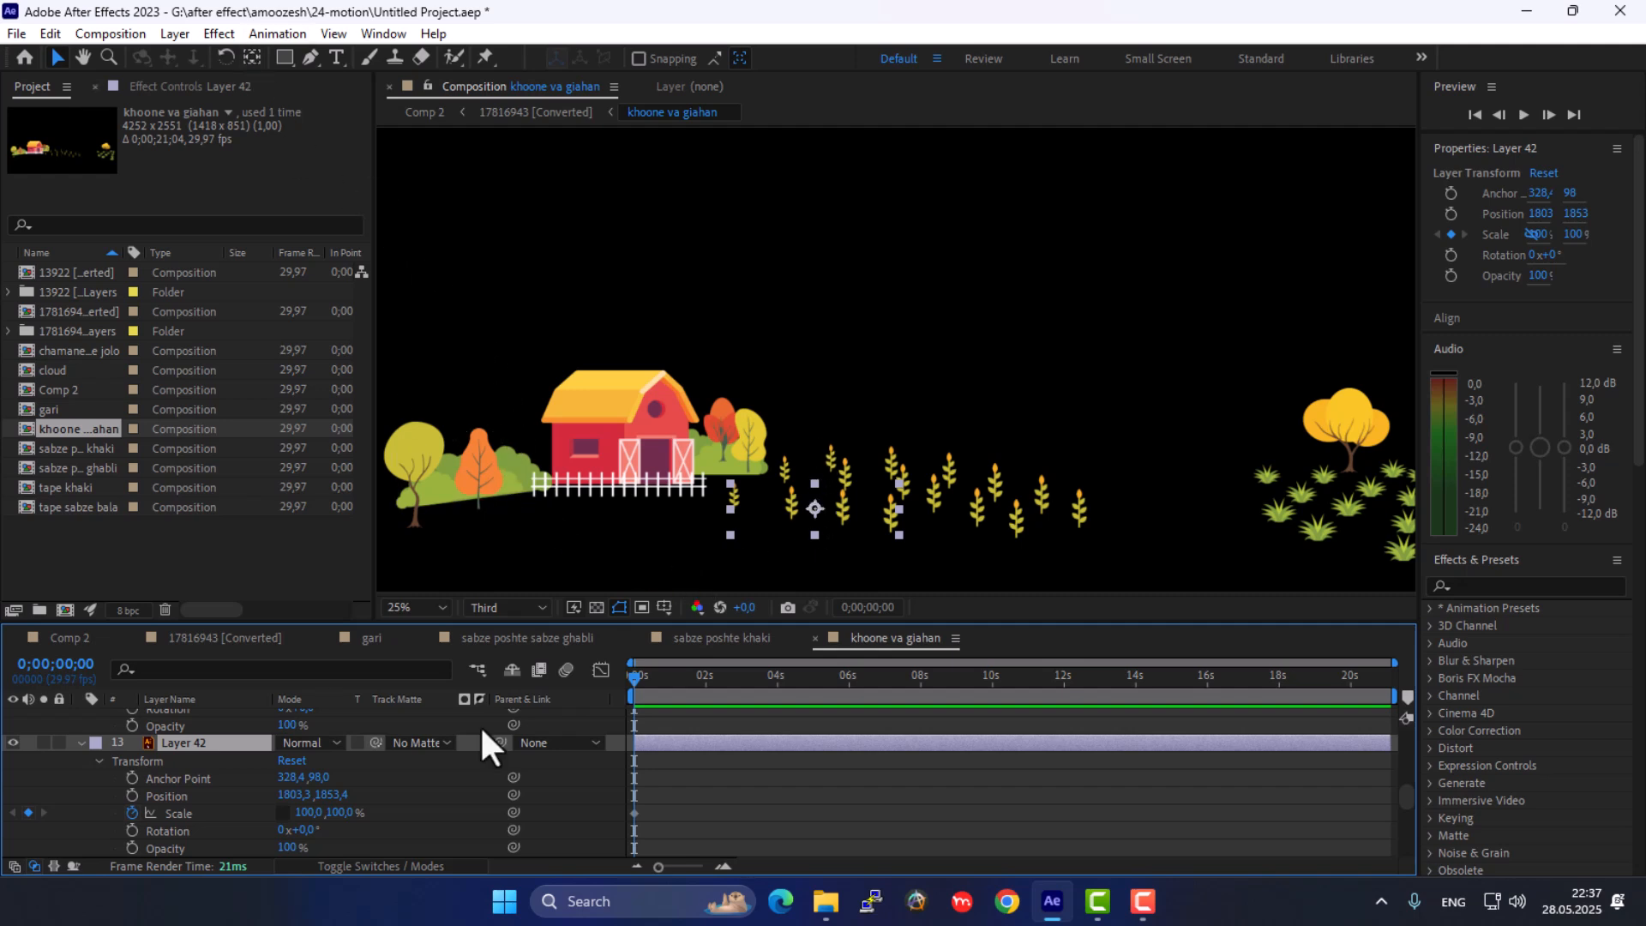
Move Layer 30's anchor point from the middle to the base of its plant with the Pan Behind tool
scroll(321, 734, "up", 15)
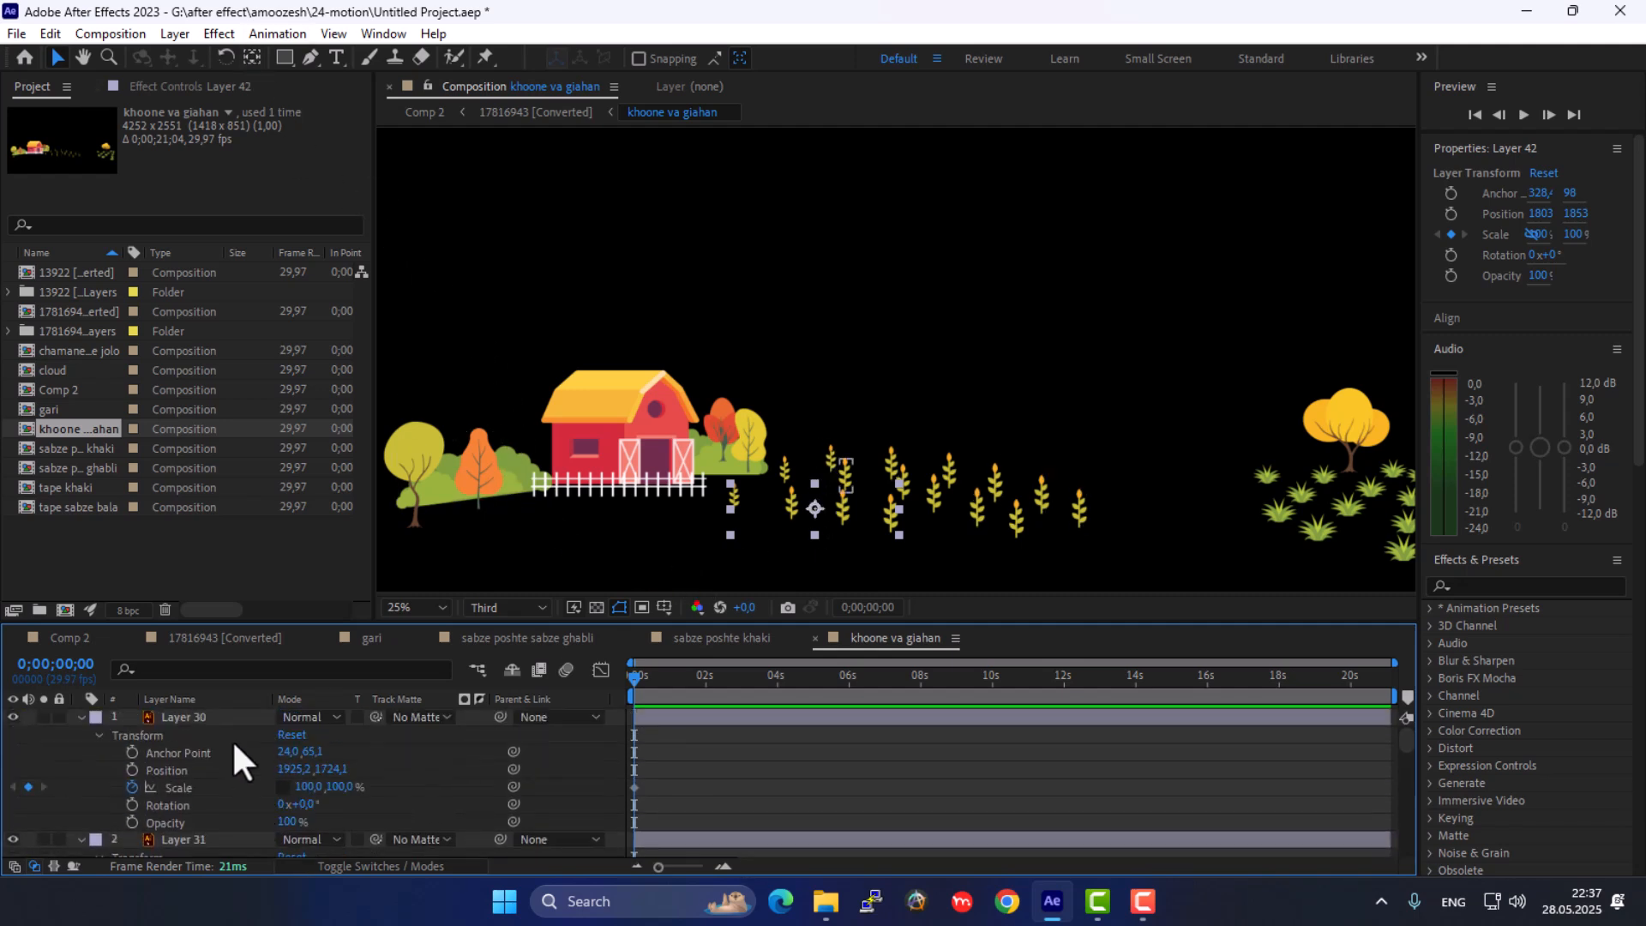
left_click(195, 715)
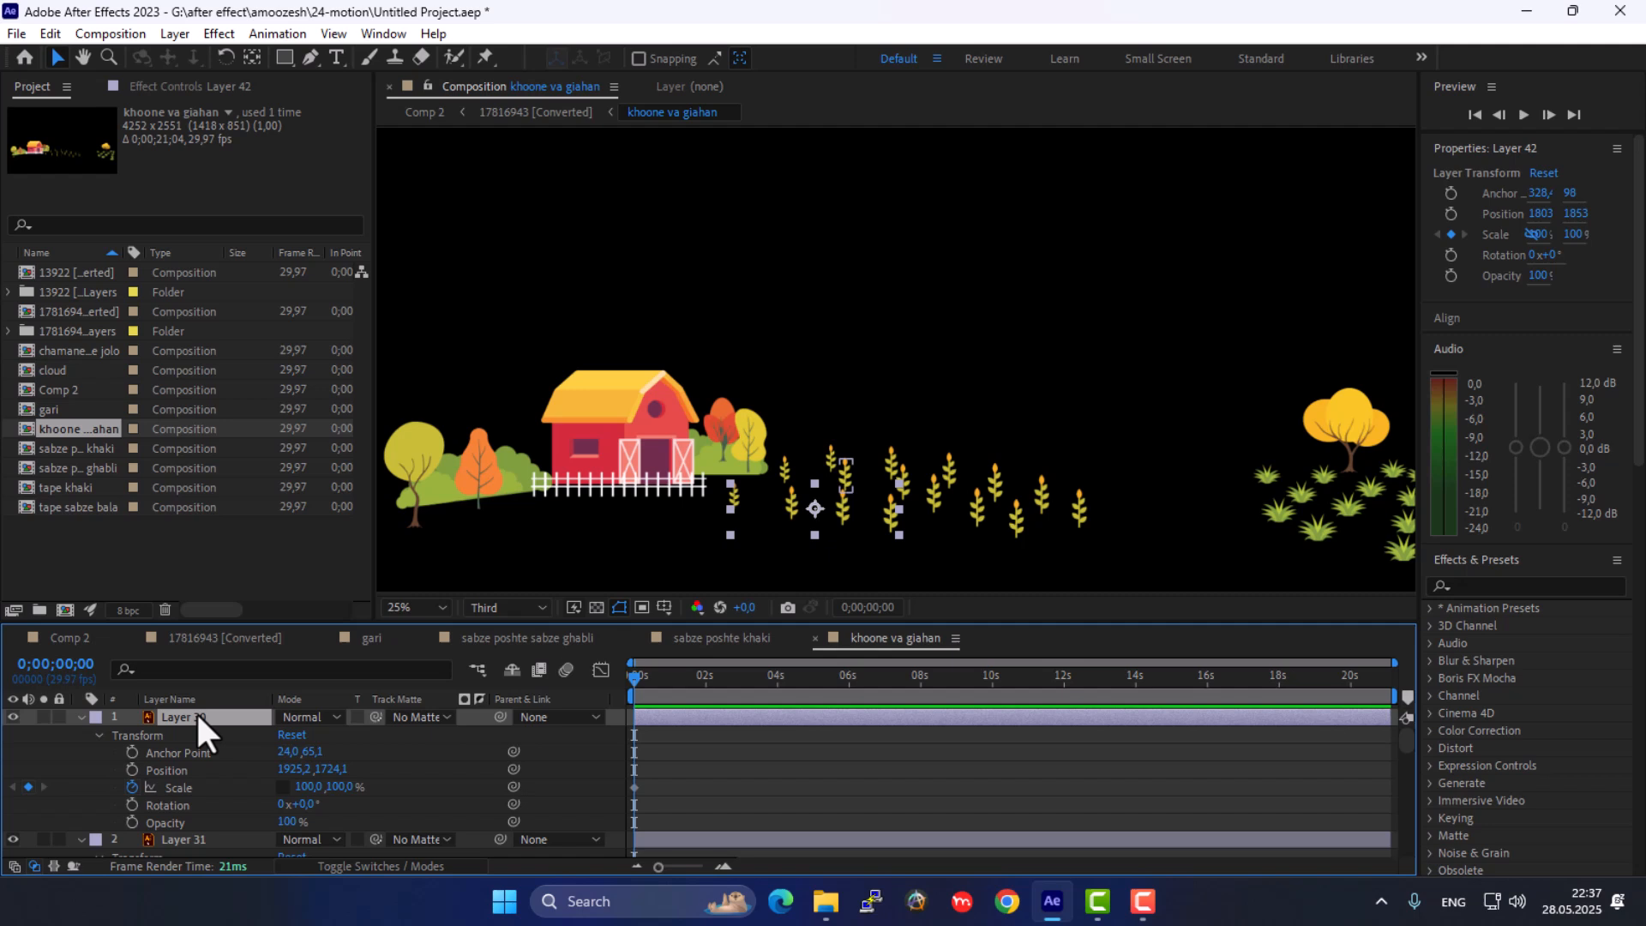
left_click(252, 56)
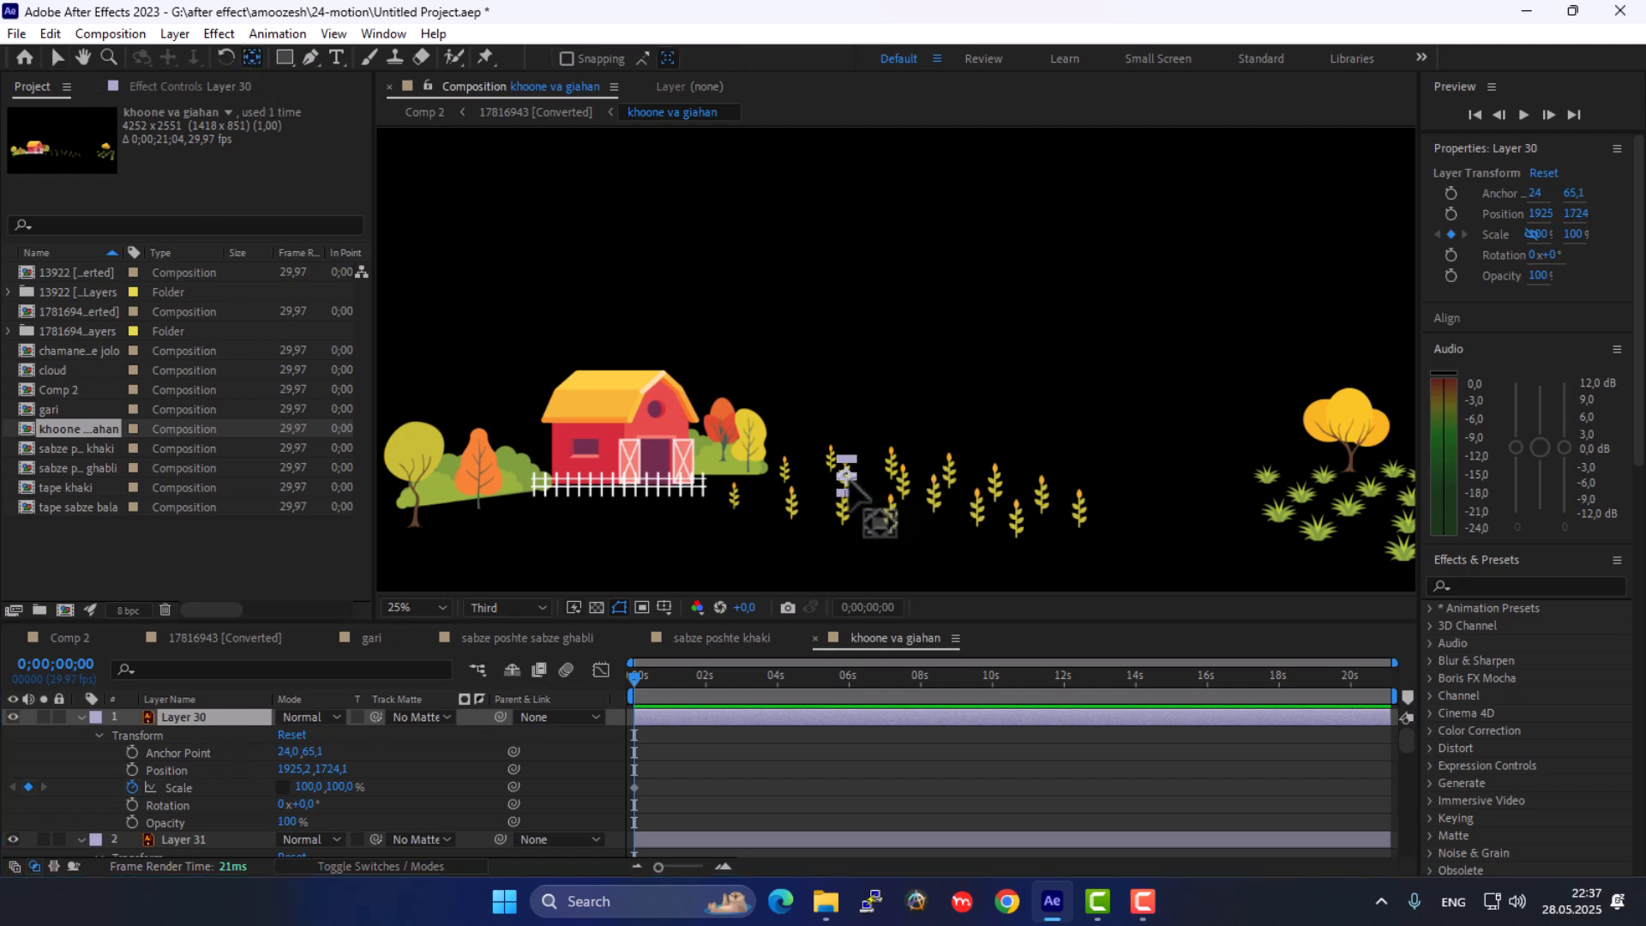
left_click_drag(849, 479, 846, 493)
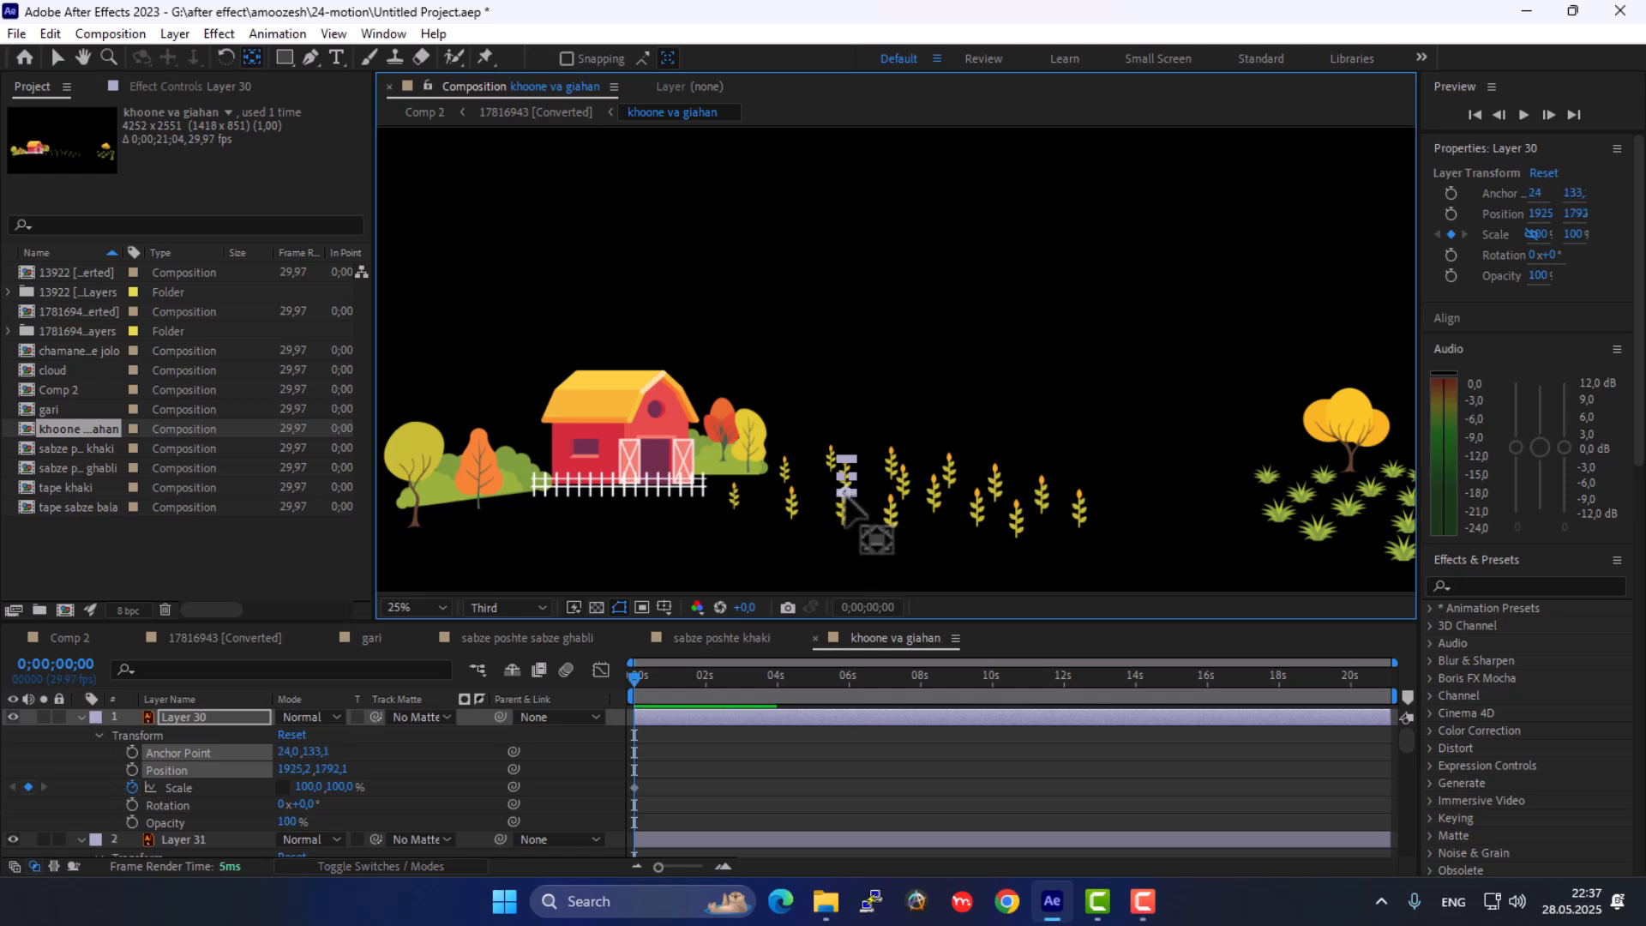
key("h")
scroll(870, 441, "up", 4)
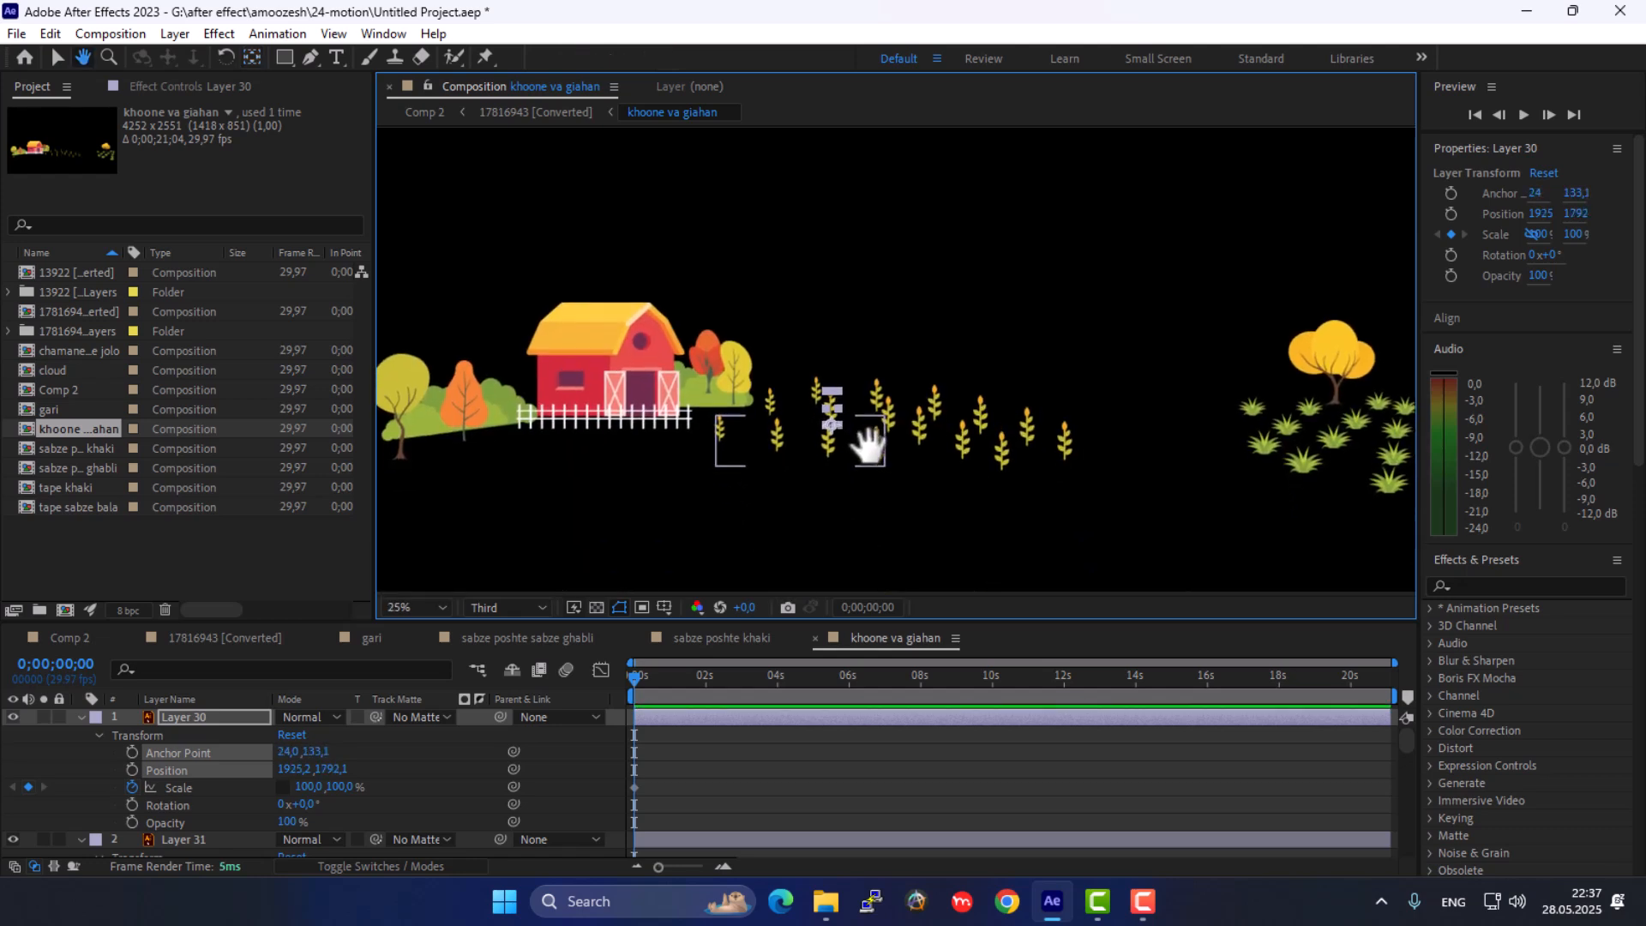
left_click_drag(813, 490, 998, 274)
left_click(203, 716)
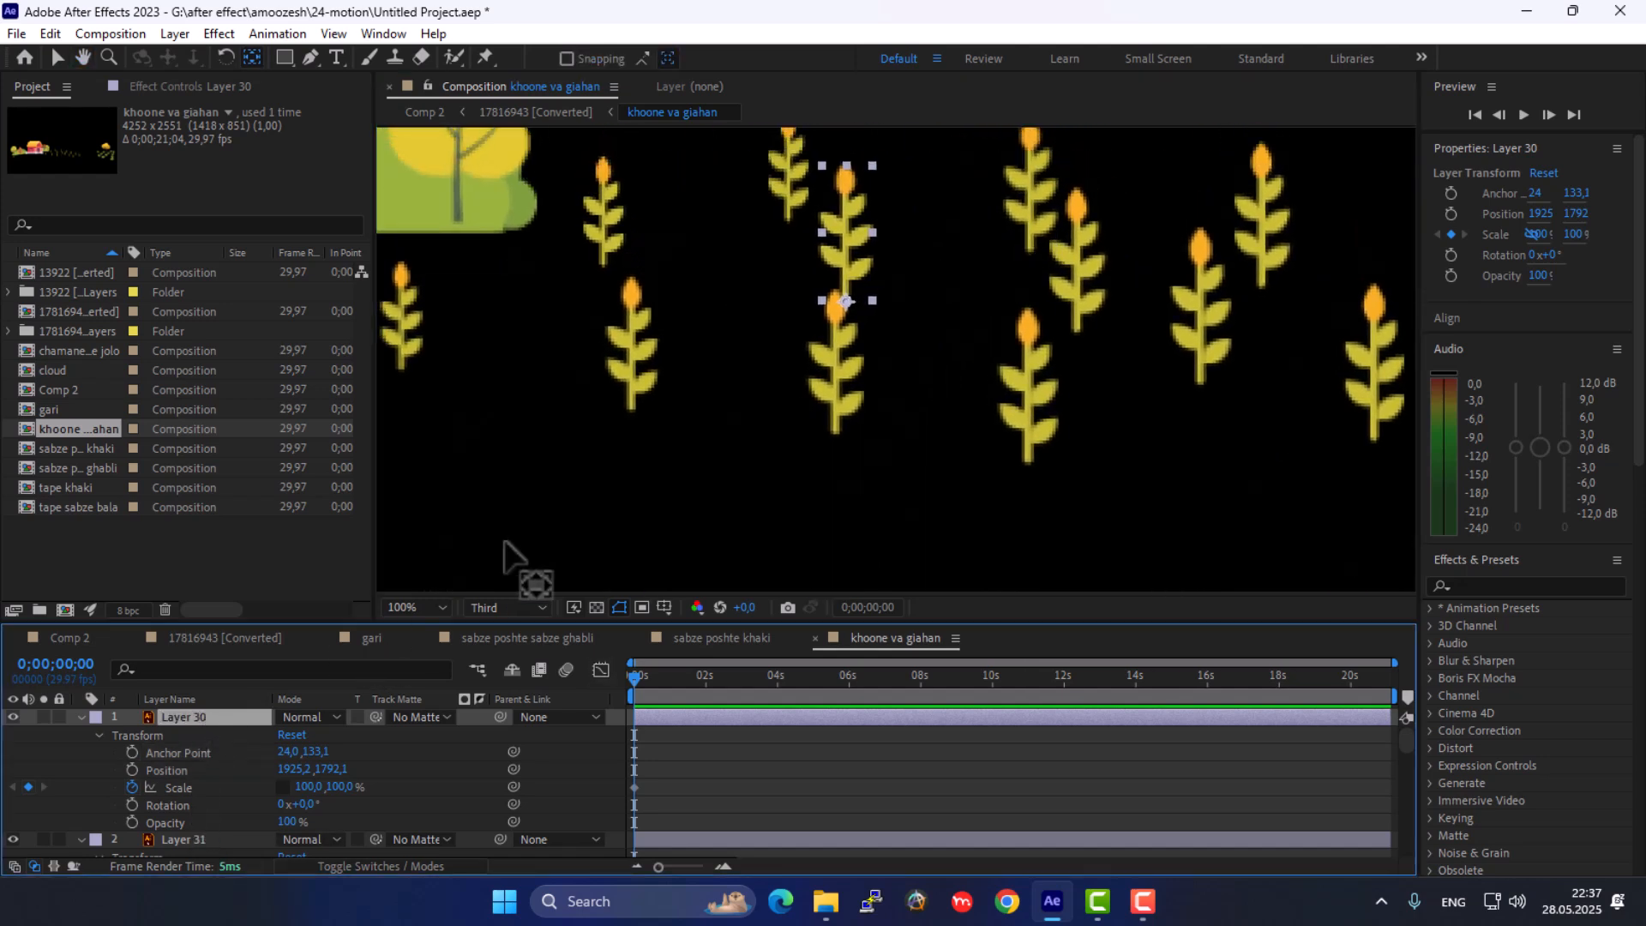
Move the anchor points of Layers 31 and 32 down to the base of their plants
left_click(189, 838)
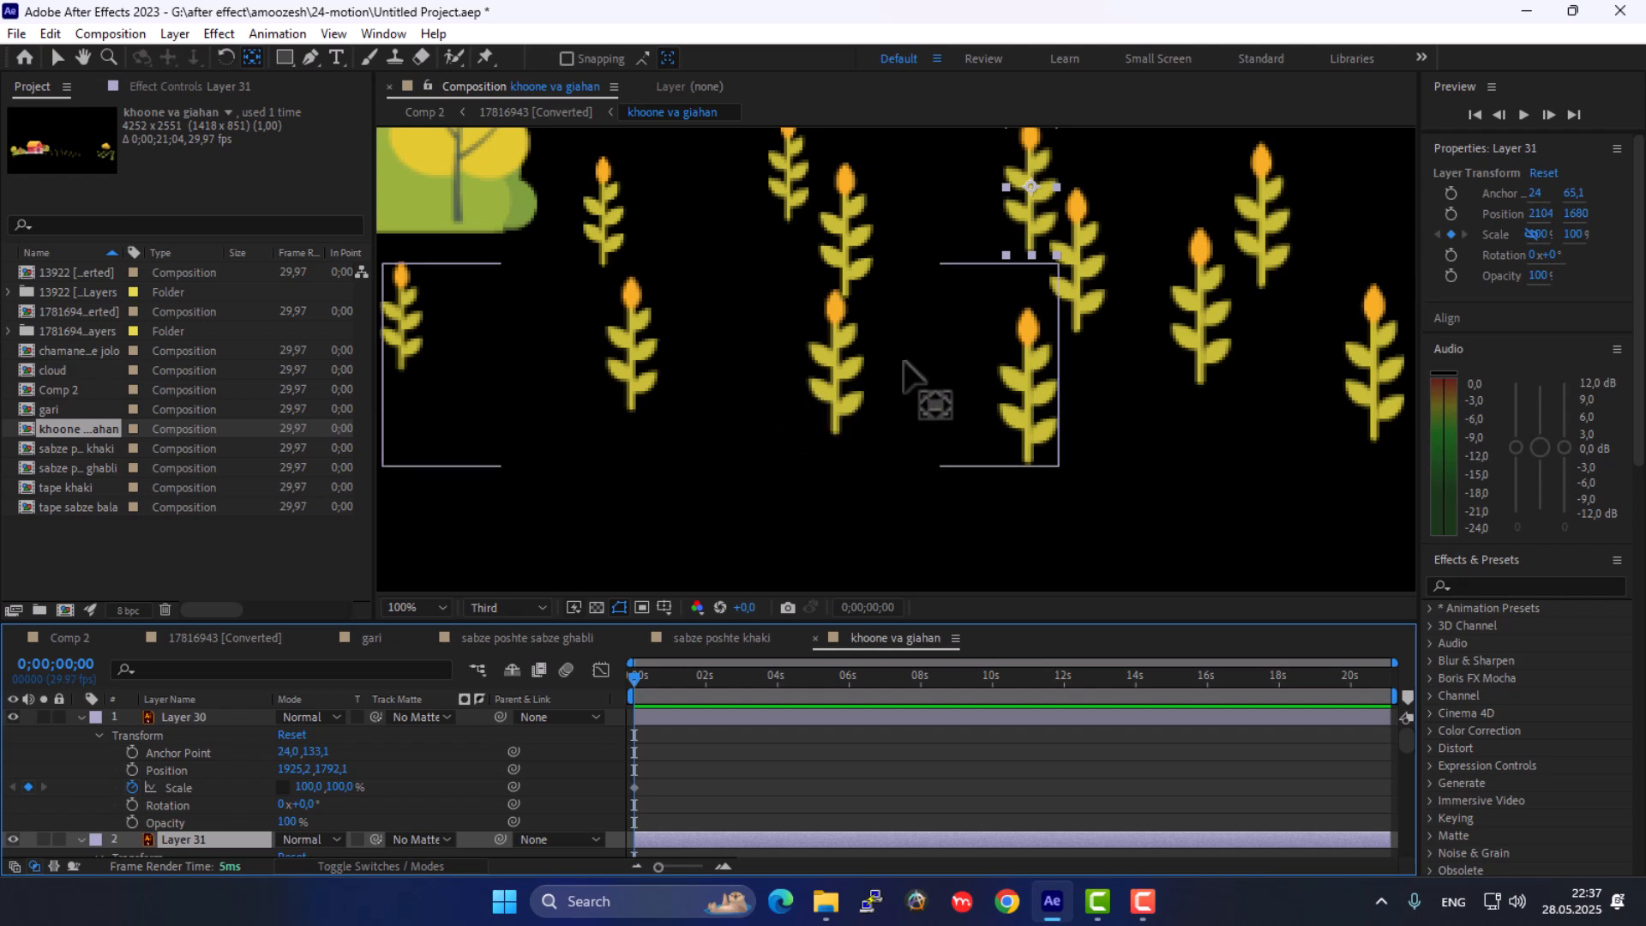
left_click_drag(1063, 224, 1063, 282)
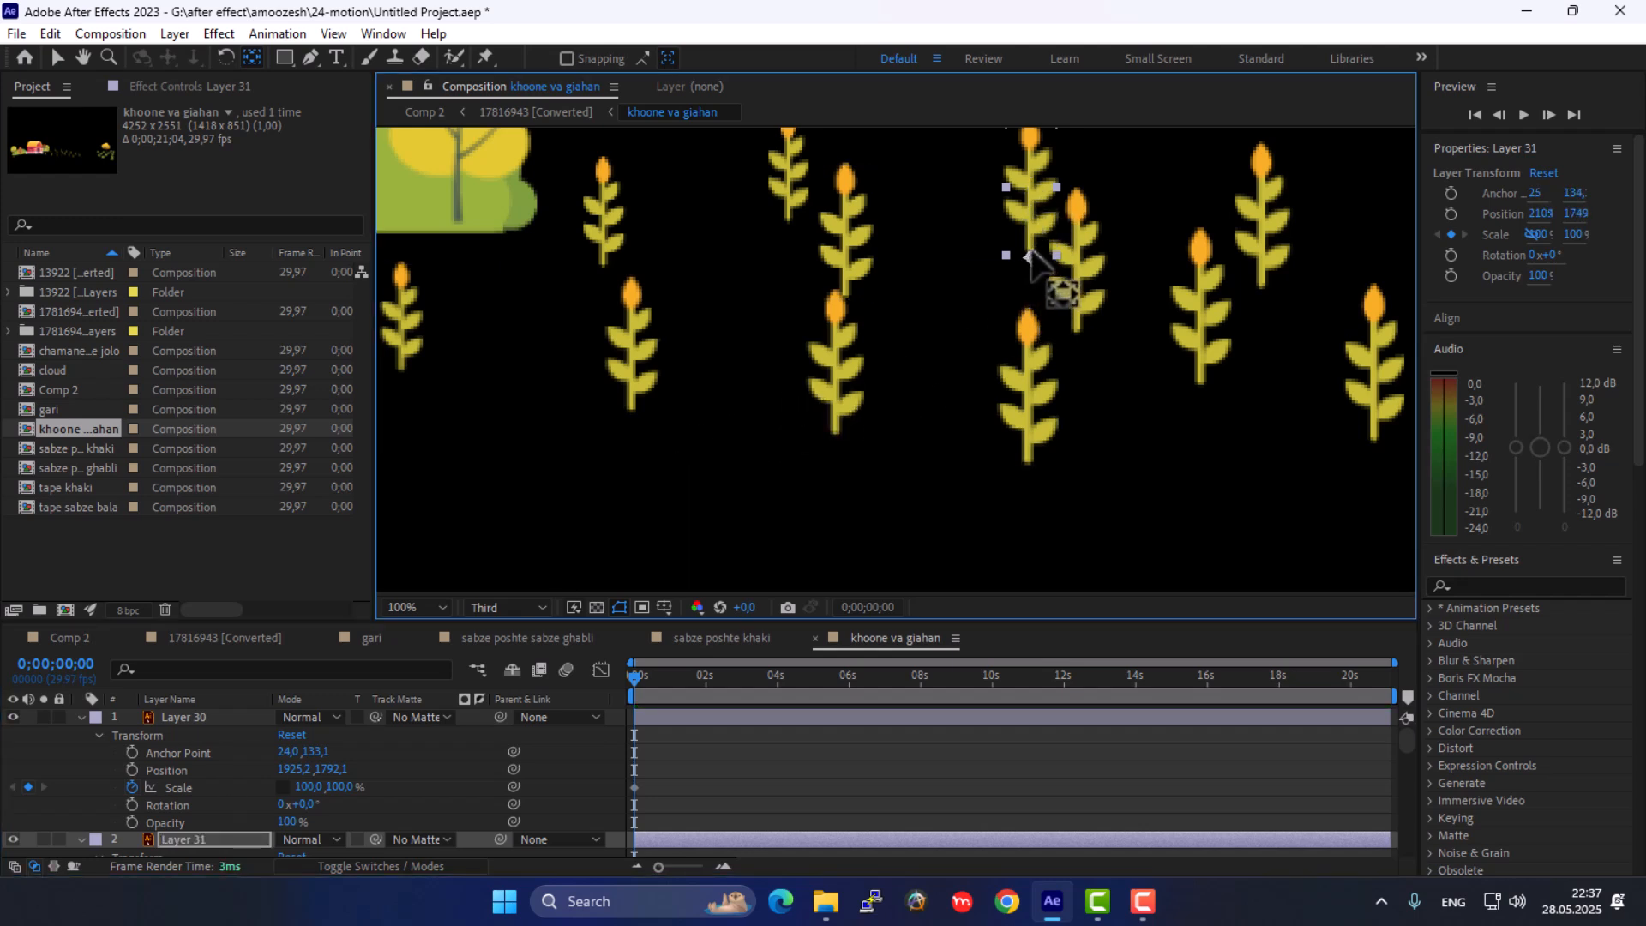
scroll(215, 765, "down", 3)
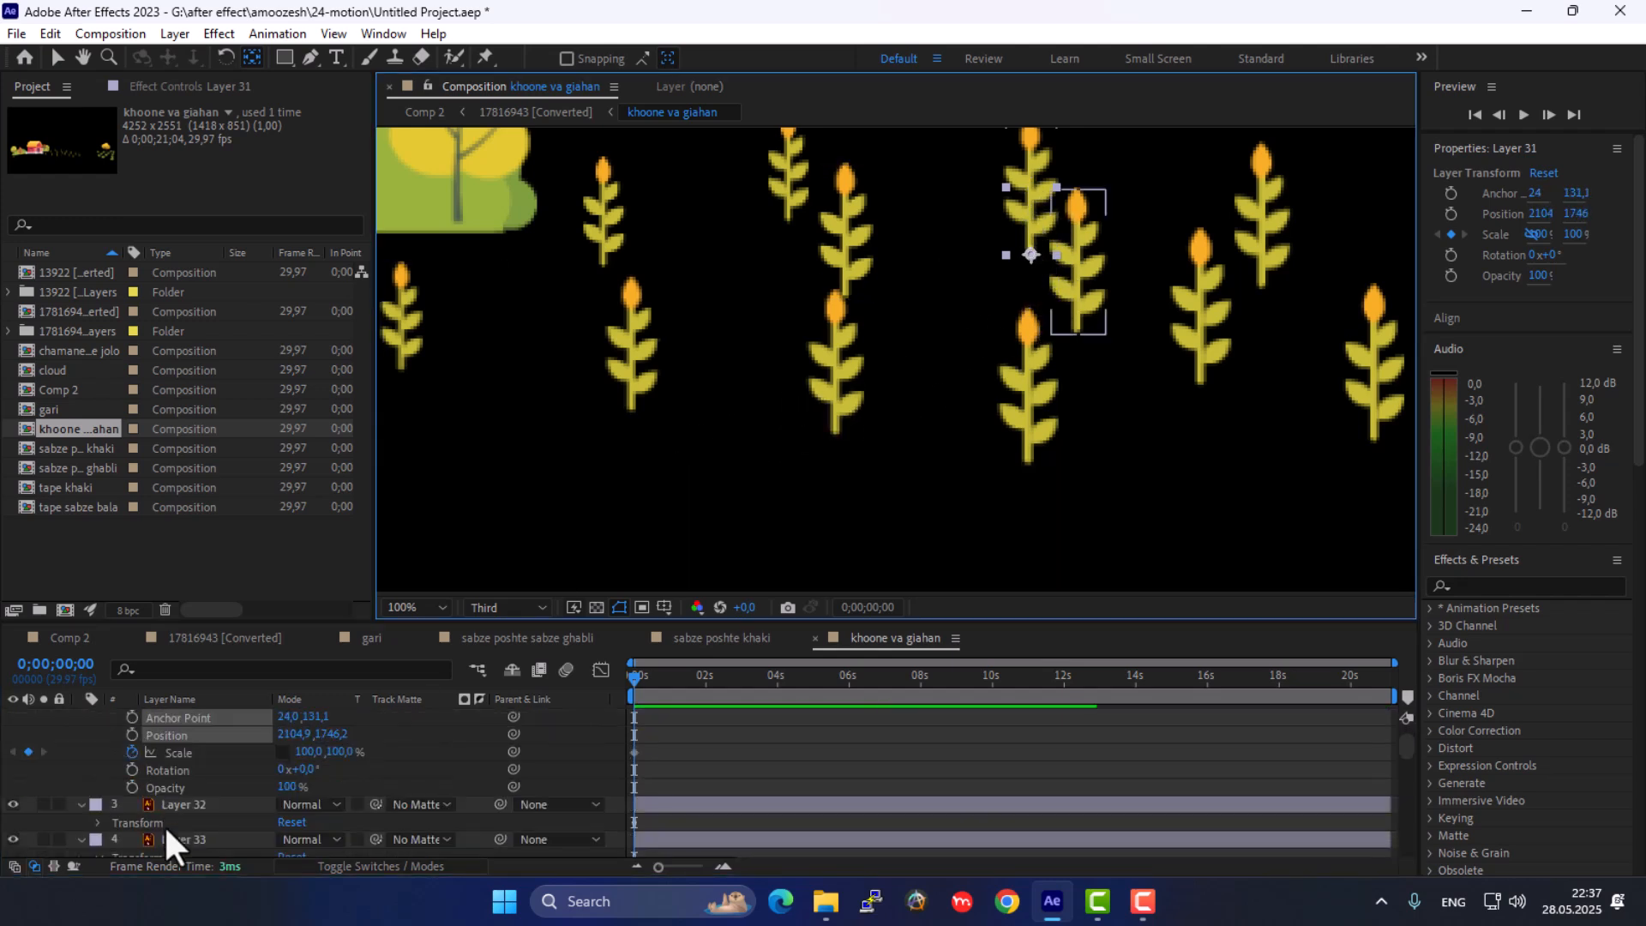
left_click(188, 804)
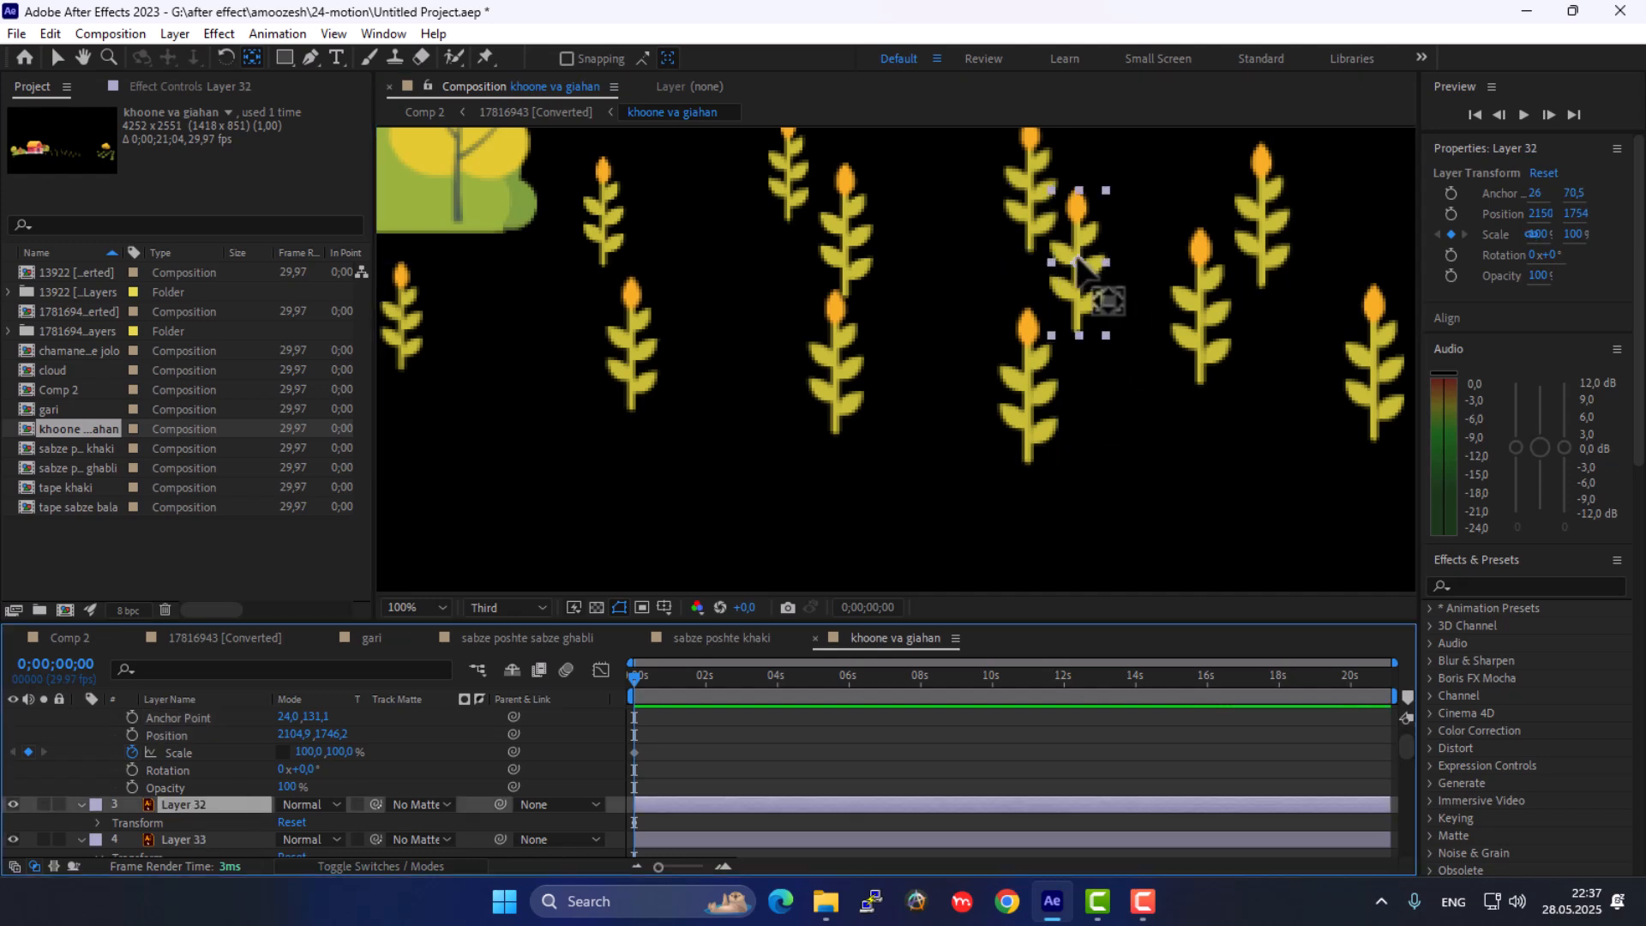
left_click_drag(1078, 262, 1078, 337)
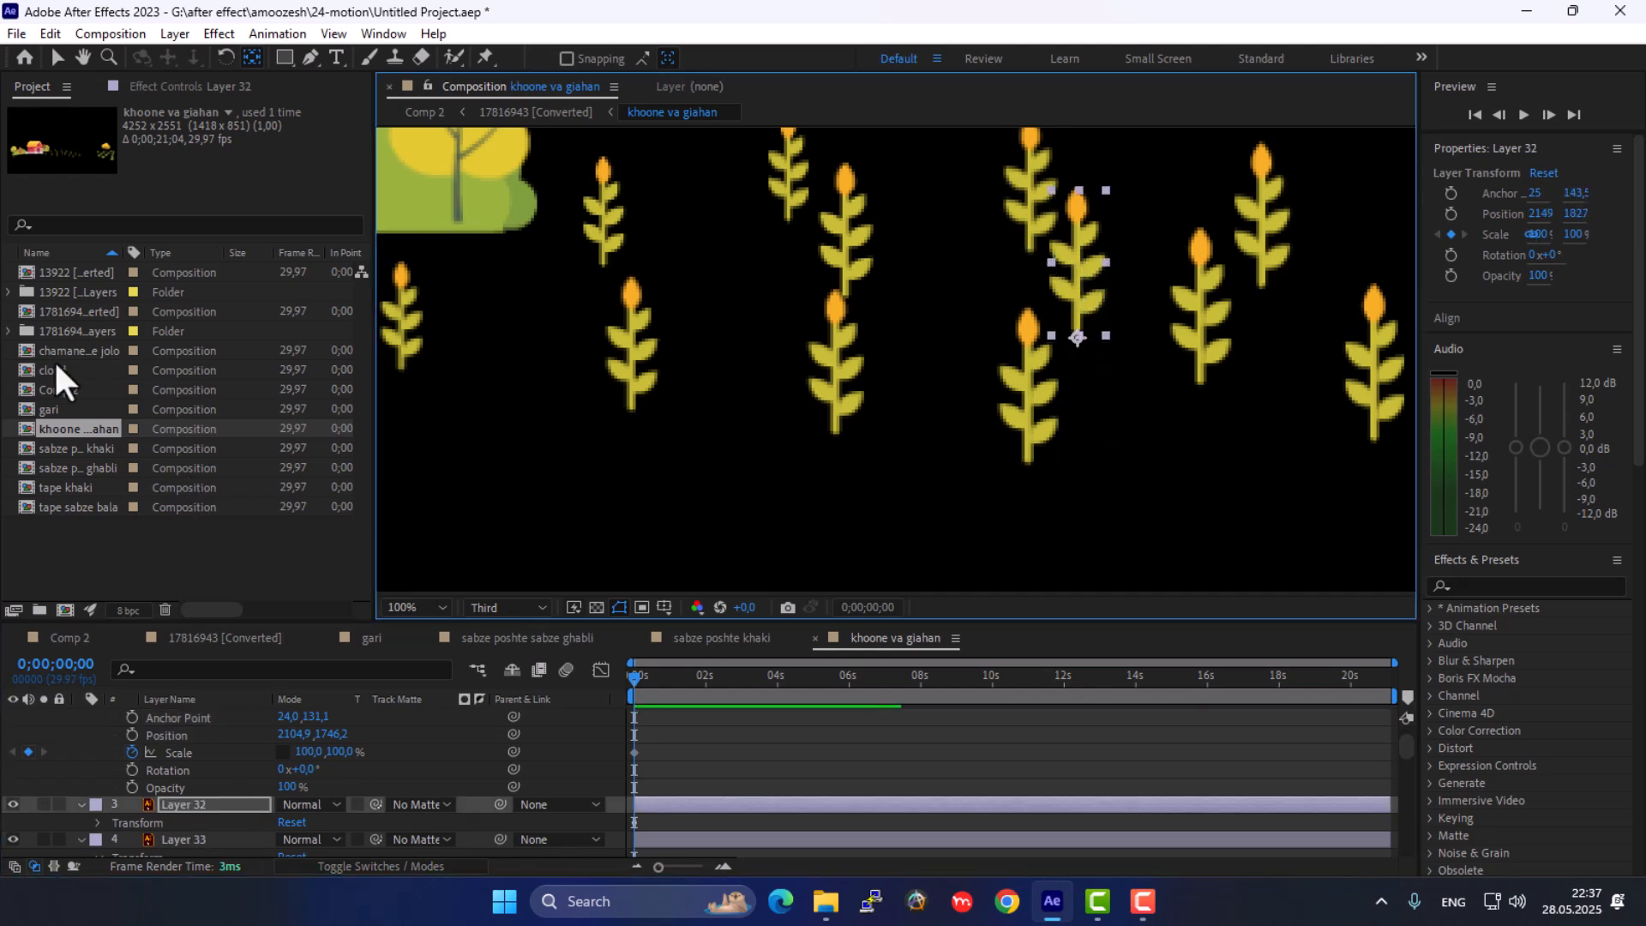
Unlink Layer 32's Scale proportions in its Transform properties, try flattening the plant's height to 0%, and undo the scaling
left_click(58, 57)
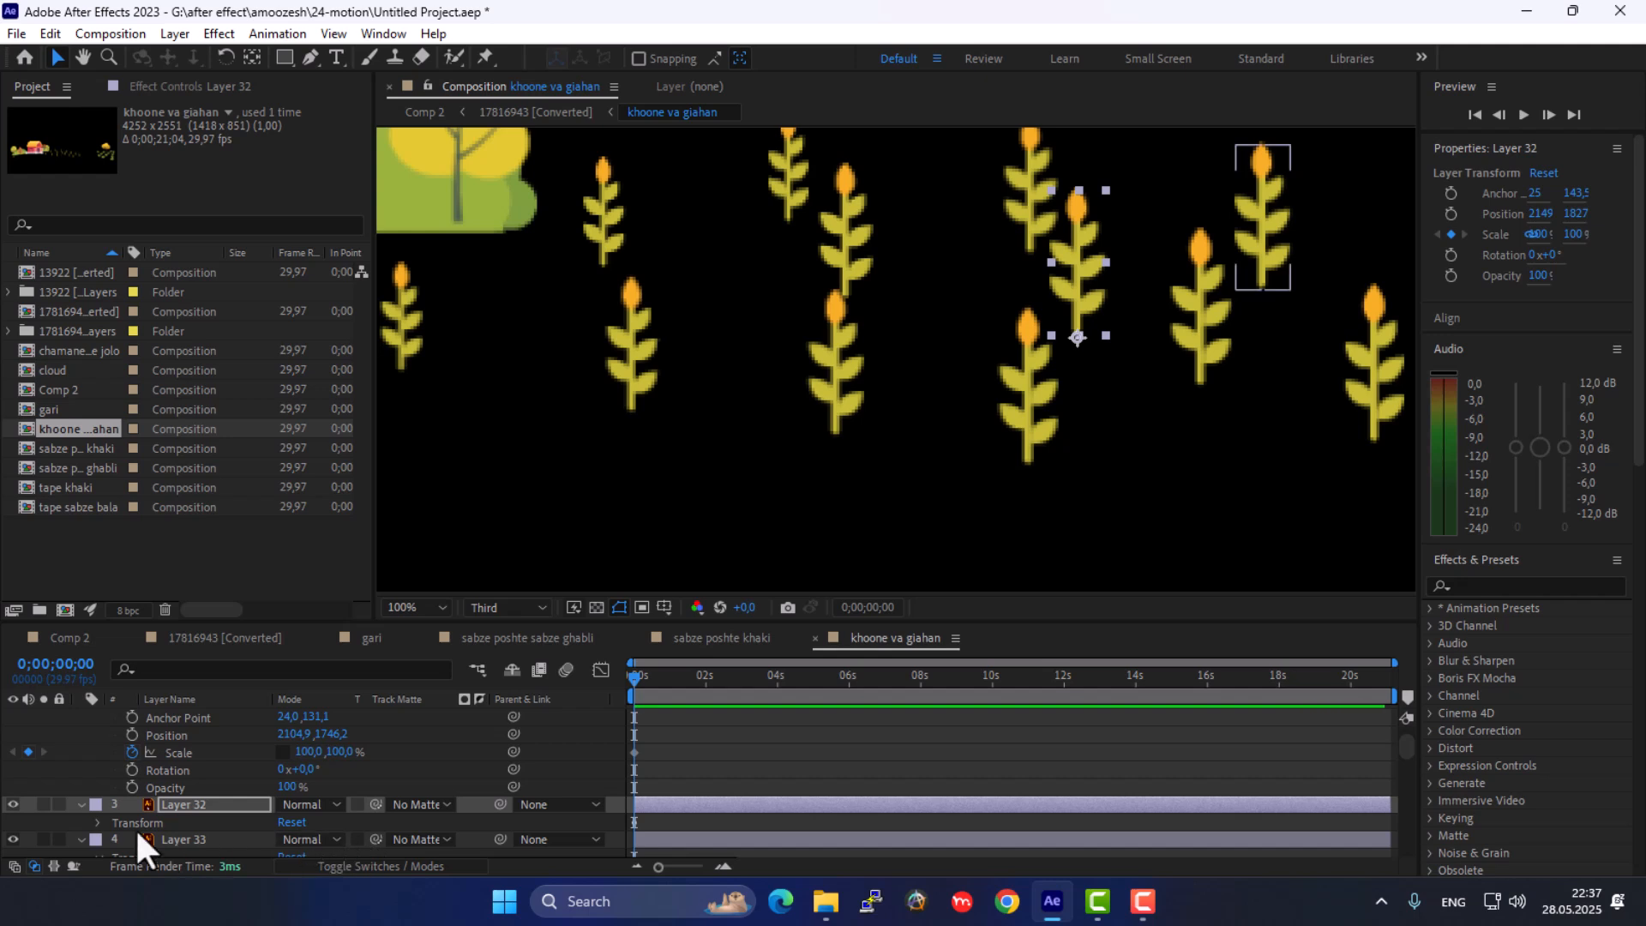
left_click(97, 822)
scroll(251, 790, "down", 2)
scroll(316, 795, "down", 2)
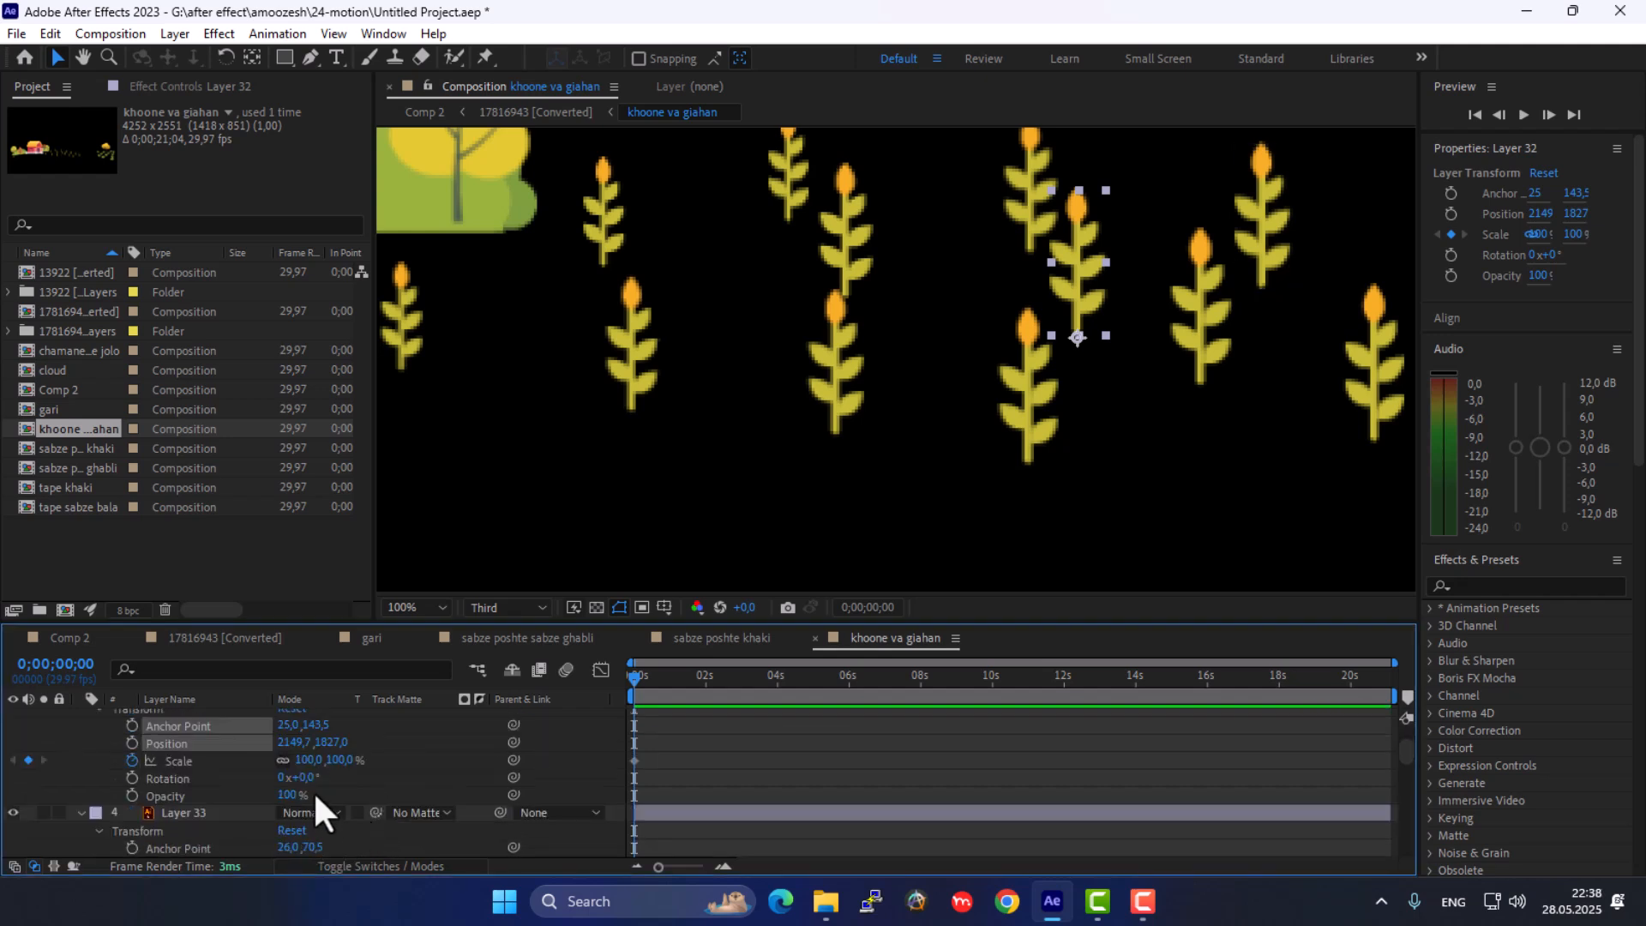
left_click_drag(307, 762, 238, 777)
key("ctrl+z")
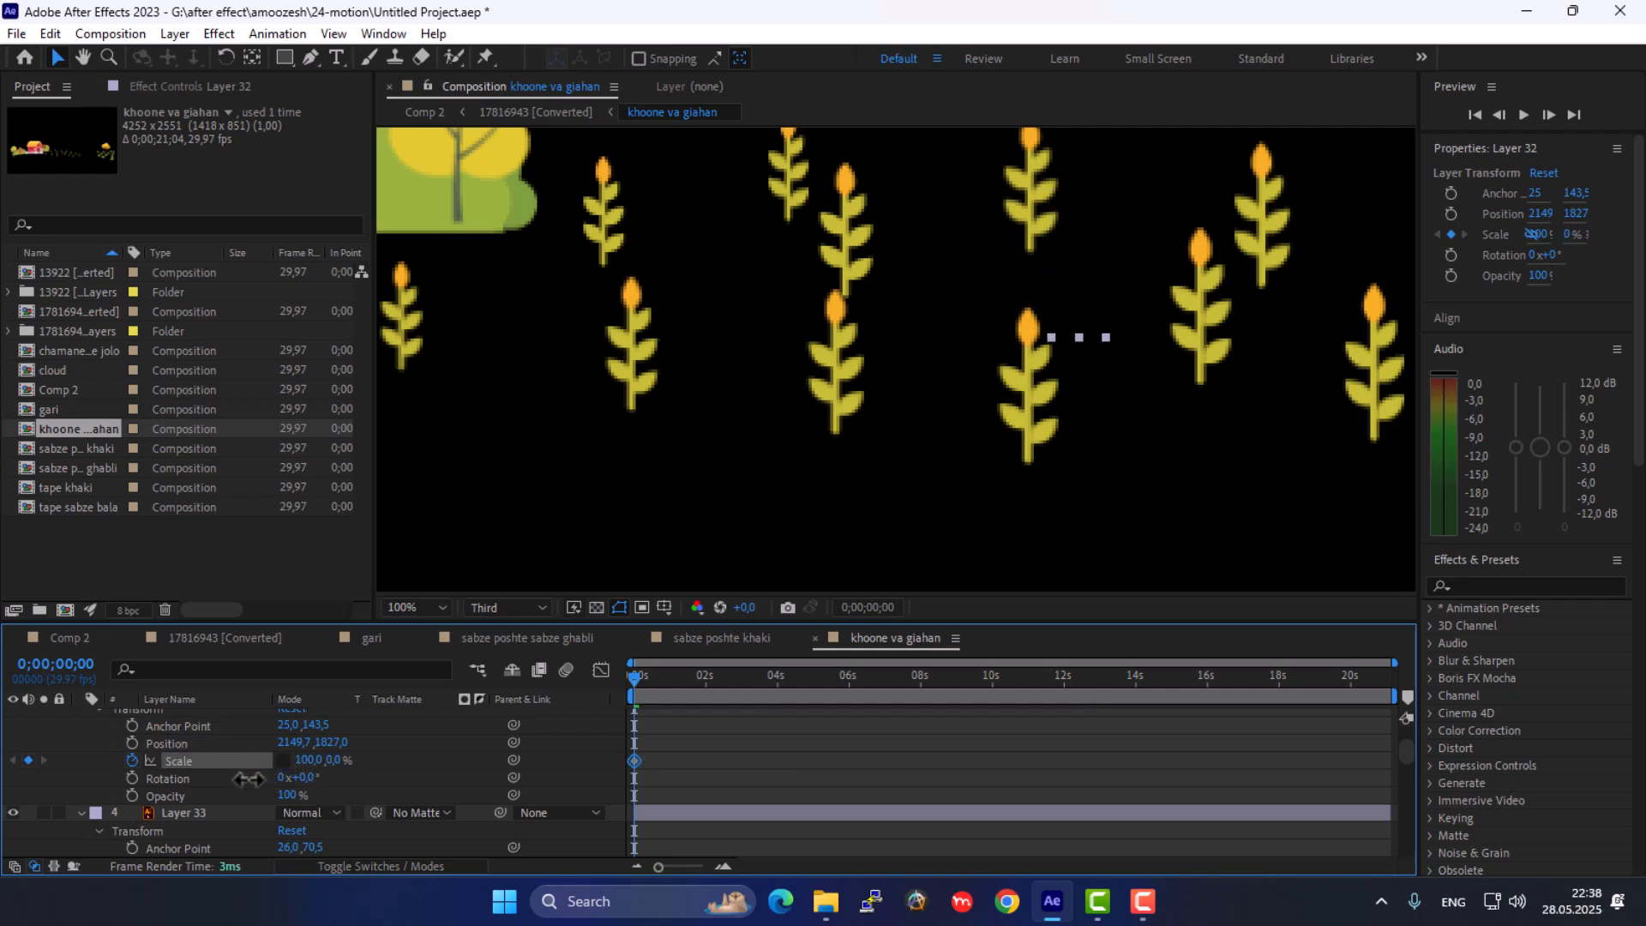
key("ctrl+z")
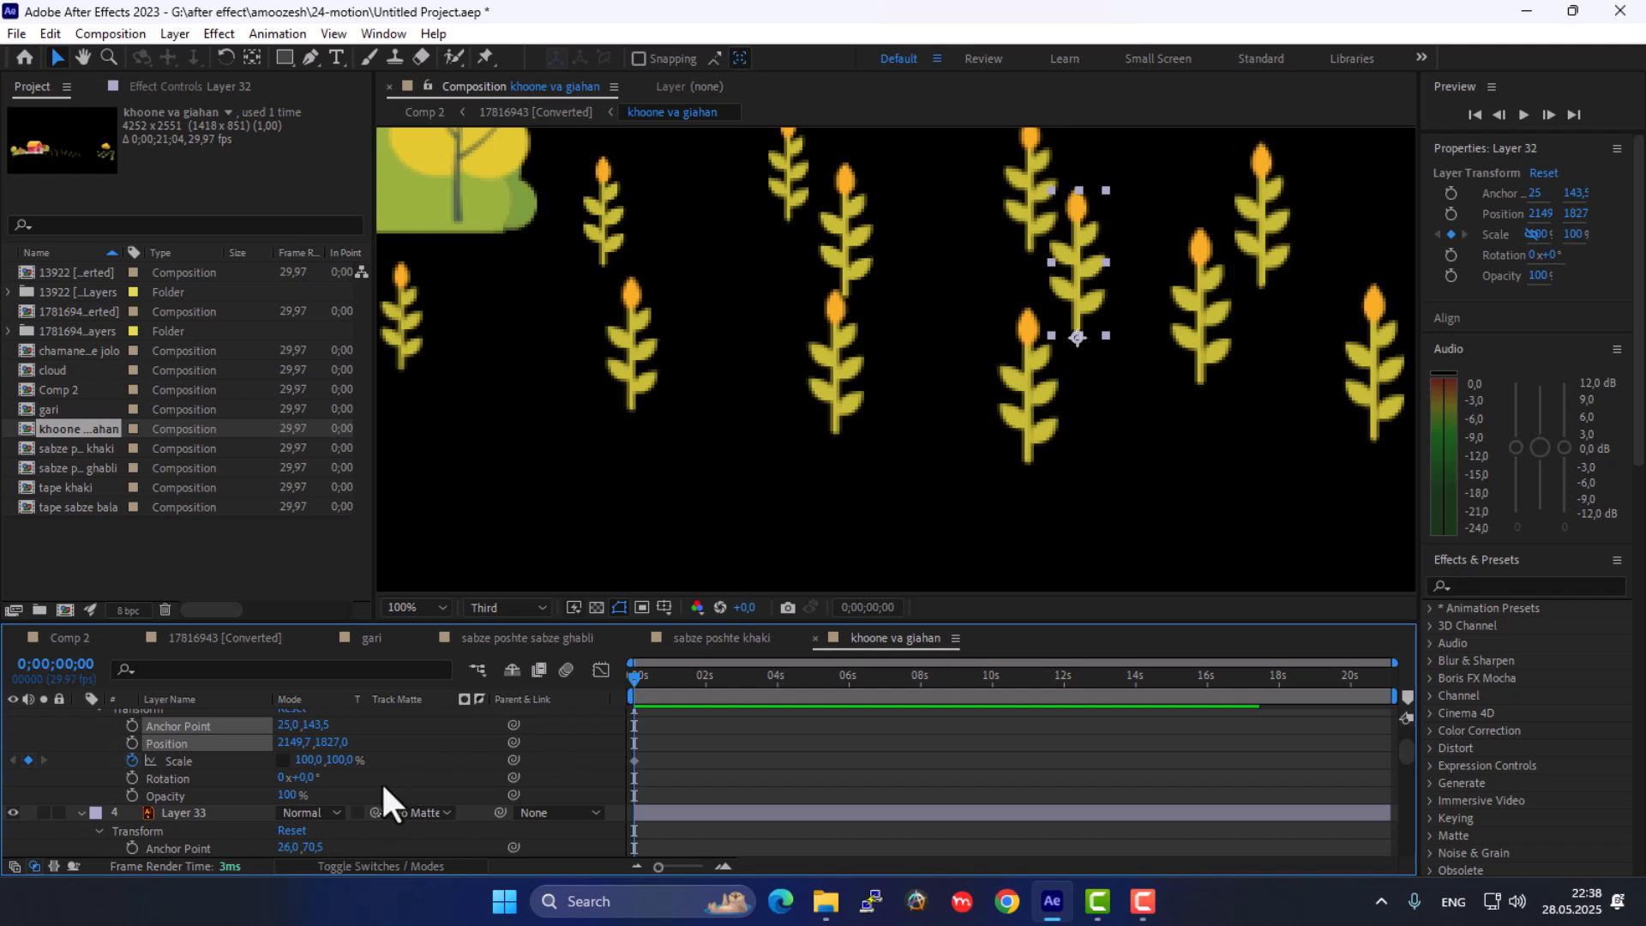
Activate the Pan Behind tool again and check the anchor point placement on Layers 30, 31 and 32
scroll(263, 772, "up", 5)
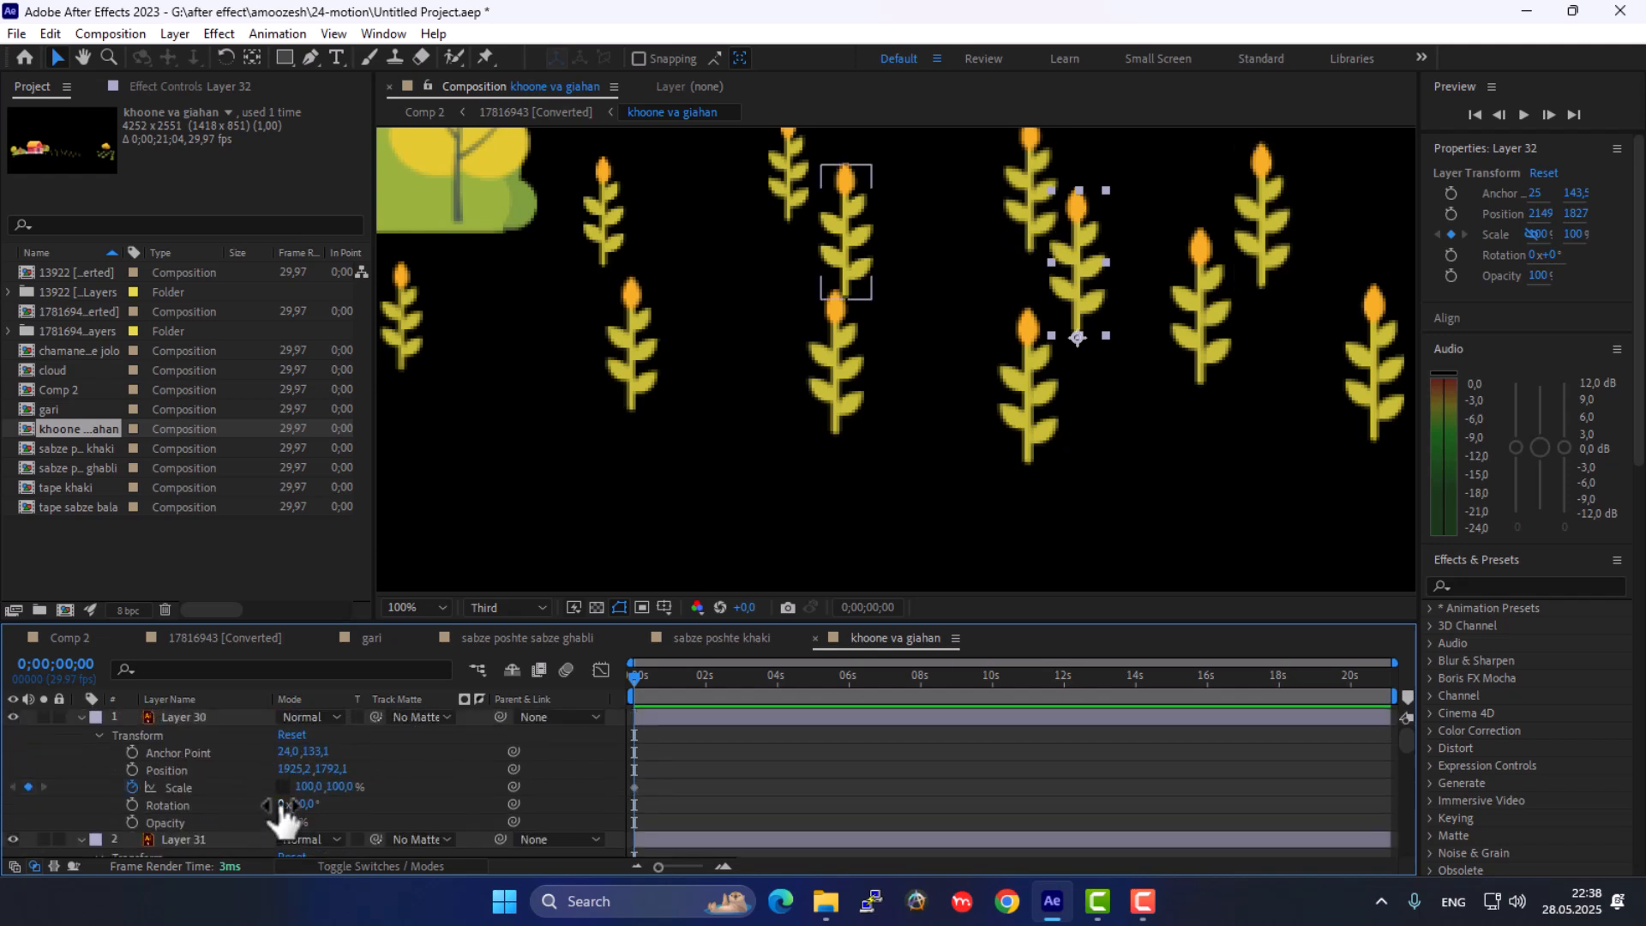
left_click(199, 716)
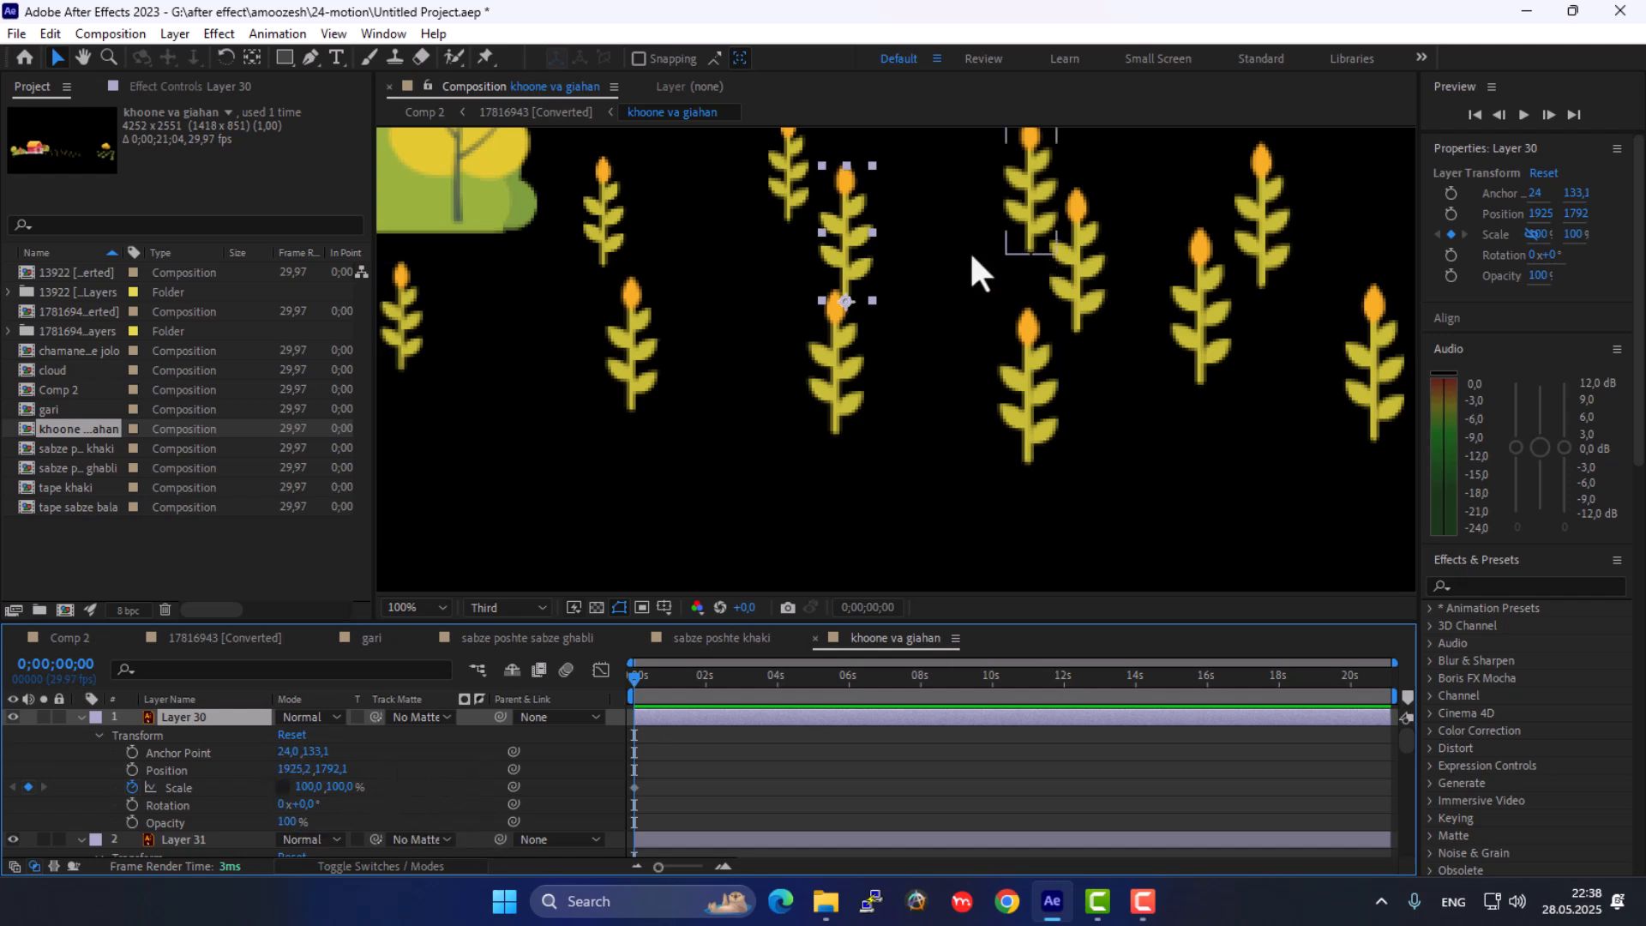
left_click(252, 58)
left_click(197, 839)
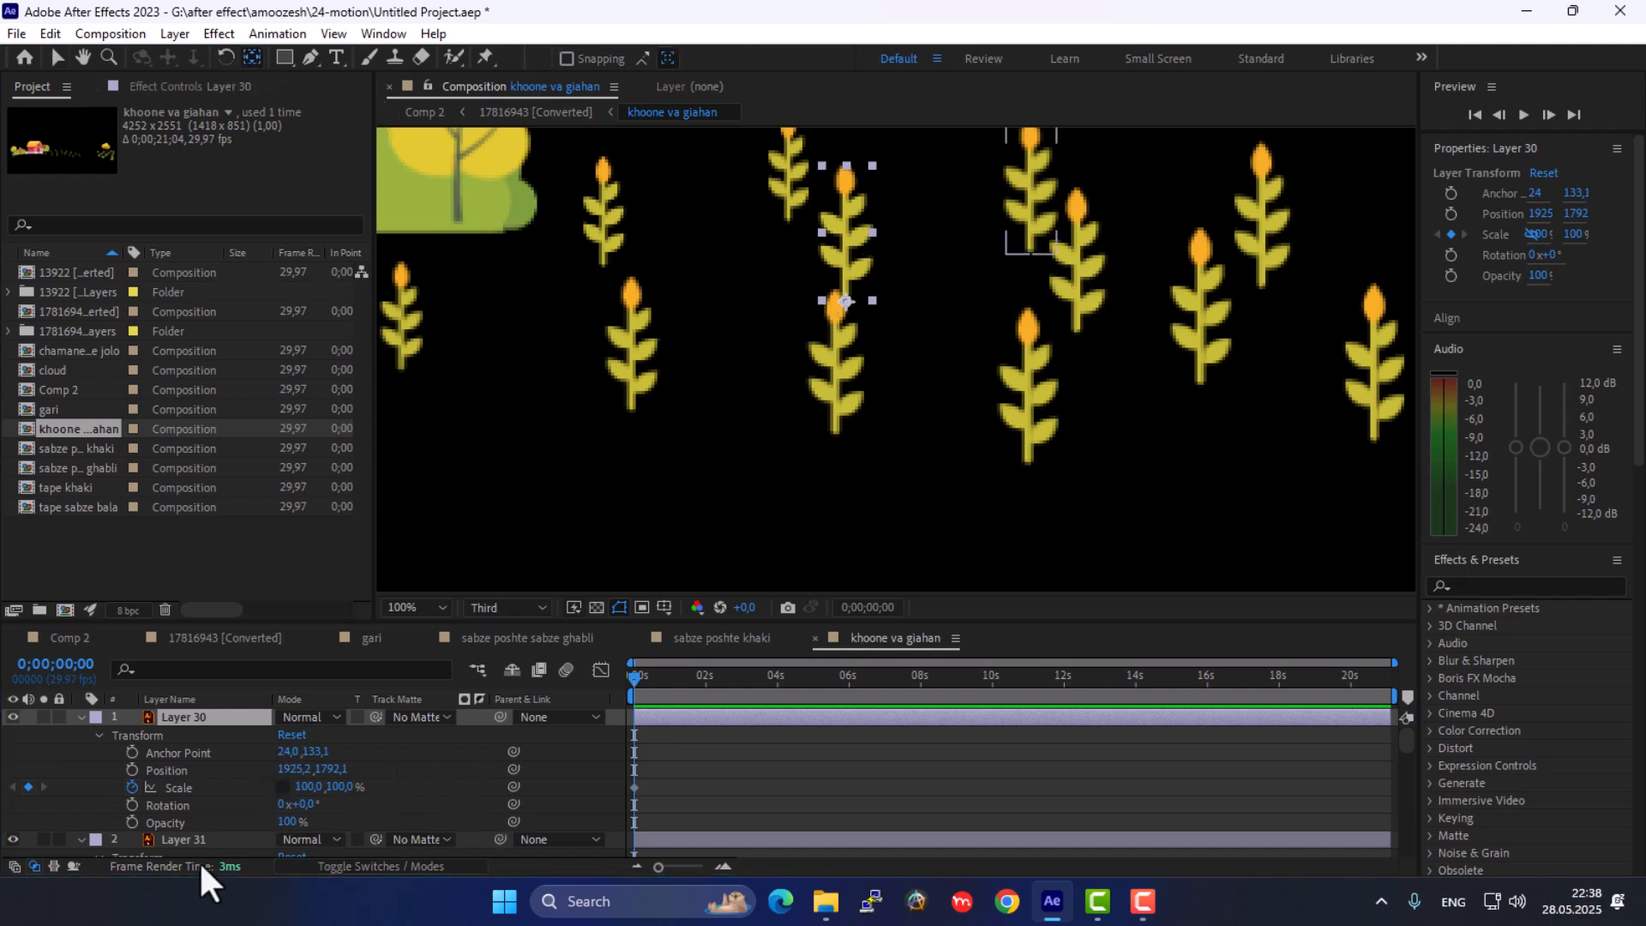
scroll(255, 774, "down", 1)
scroll(255, 774, "down", 1)
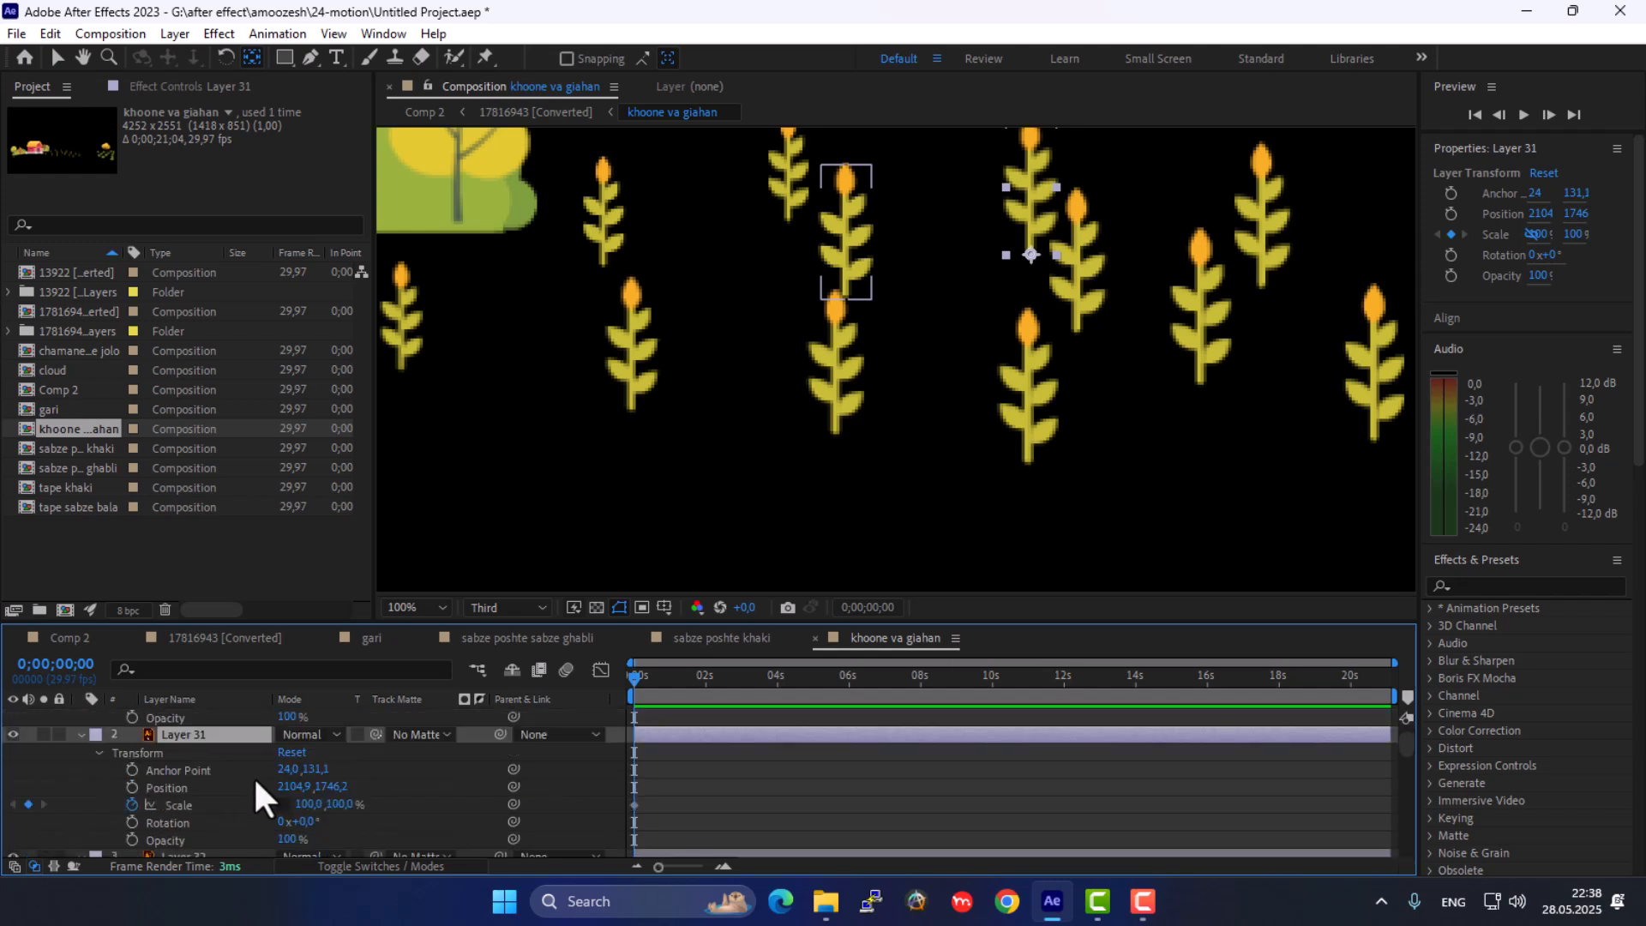
scroll(247, 809, "down", 2)
left_click(194, 753)
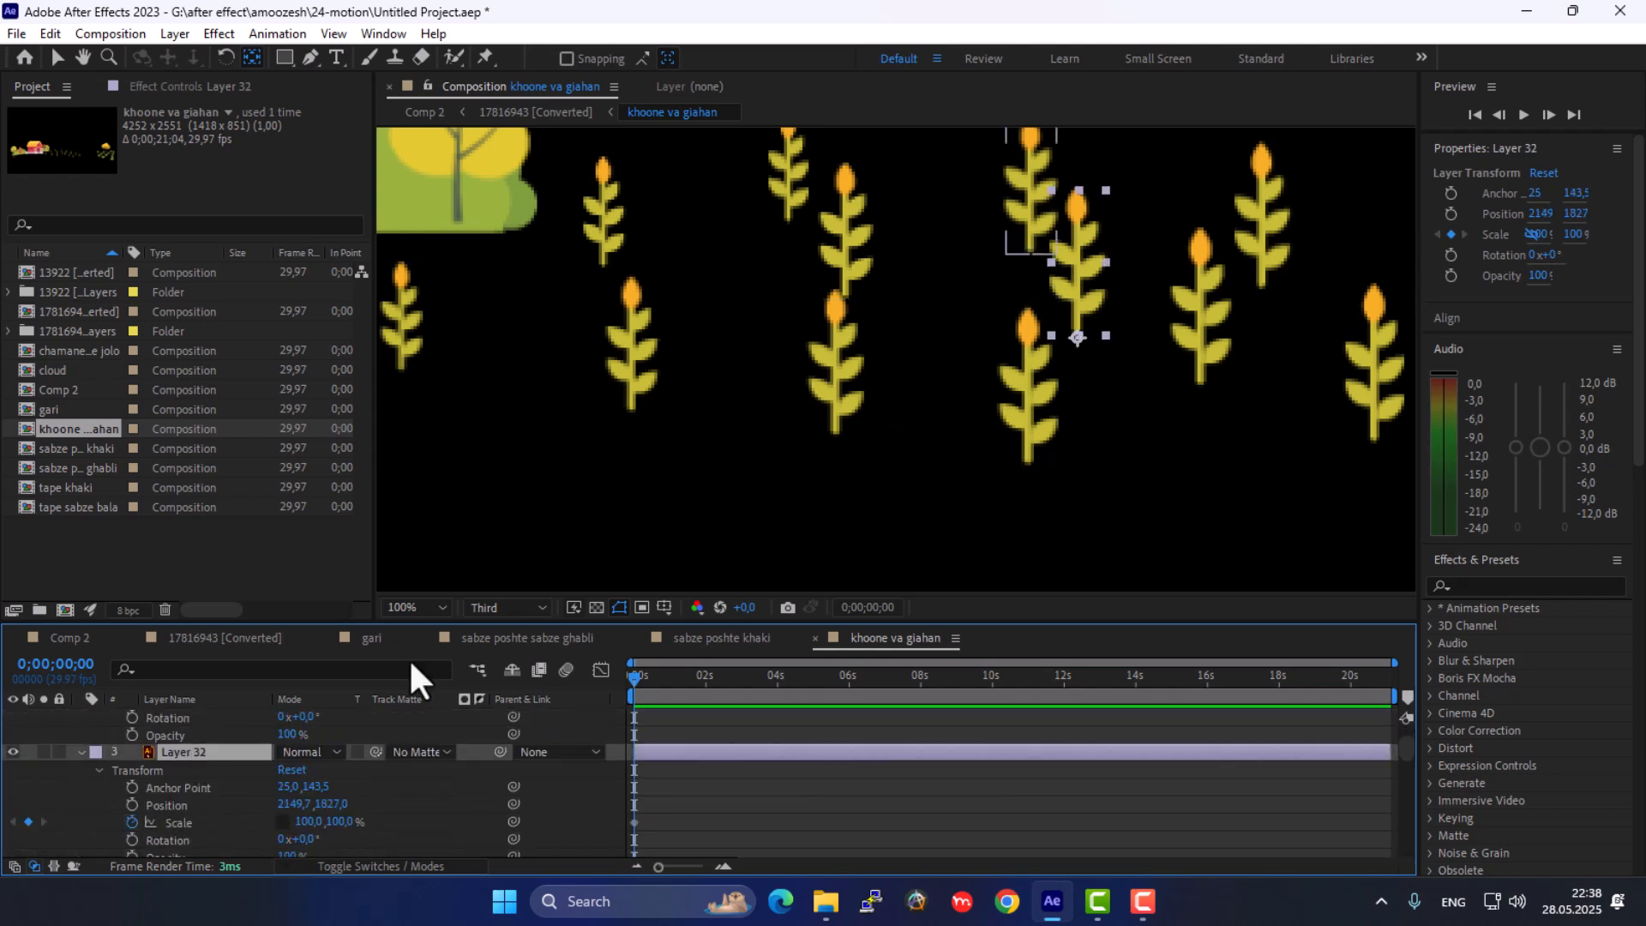
Move the anchor points of Layers 33 and 34 down to the base of their plants
scroll(261, 761, "down", 2)
left_click(210, 769)
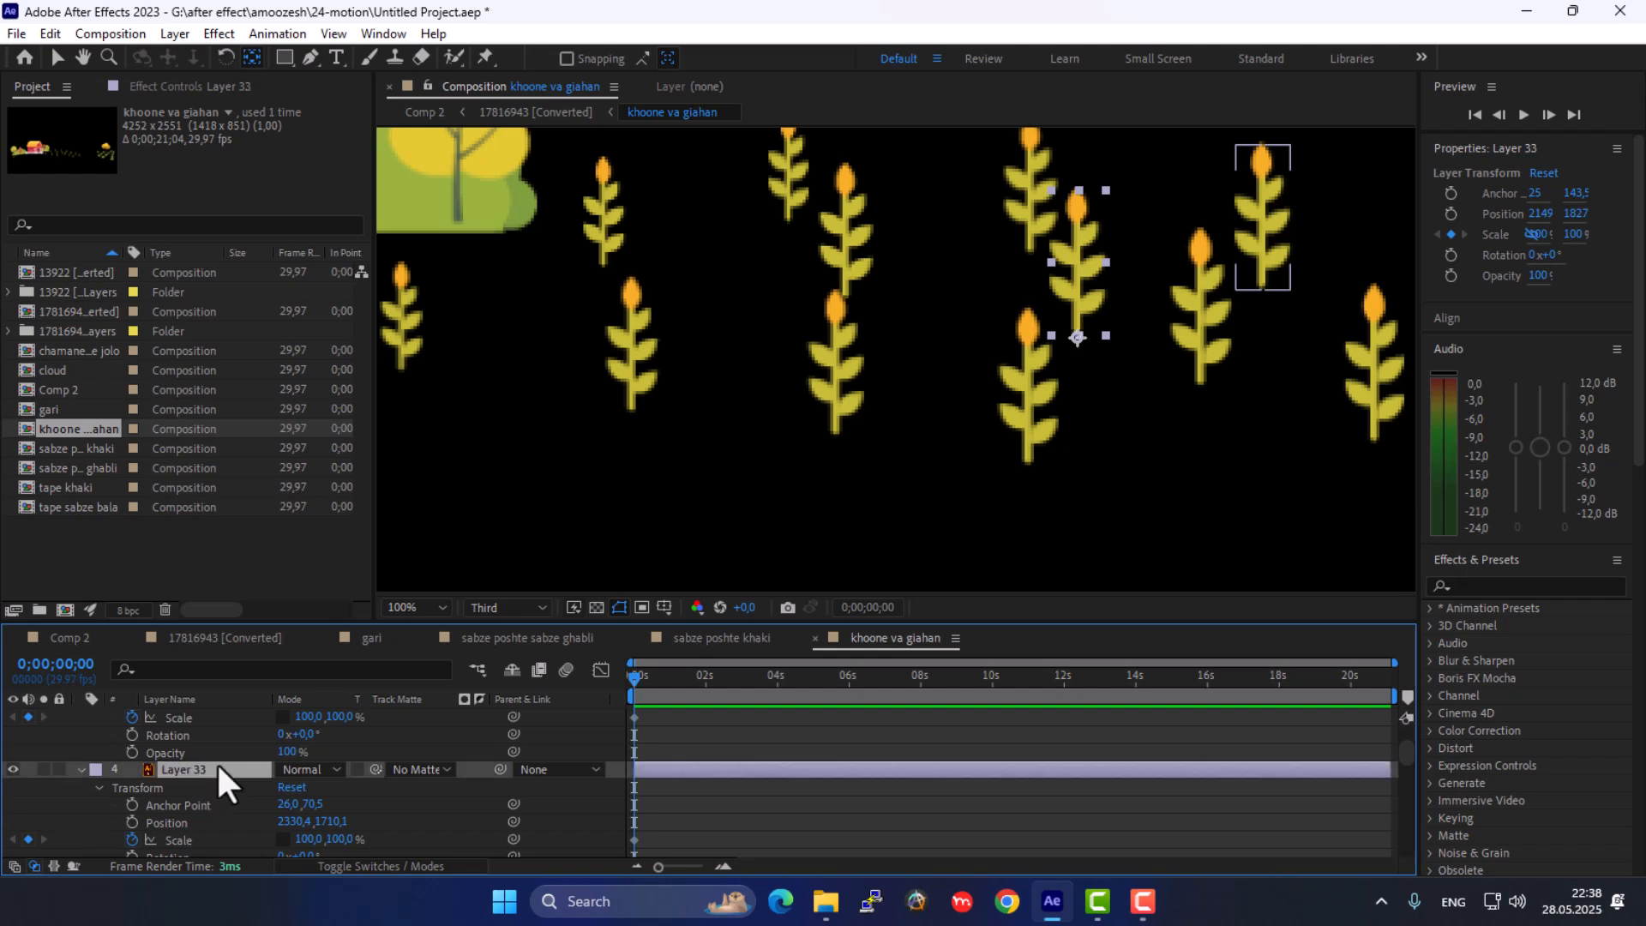
left_click_drag(1261, 249, 1266, 289)
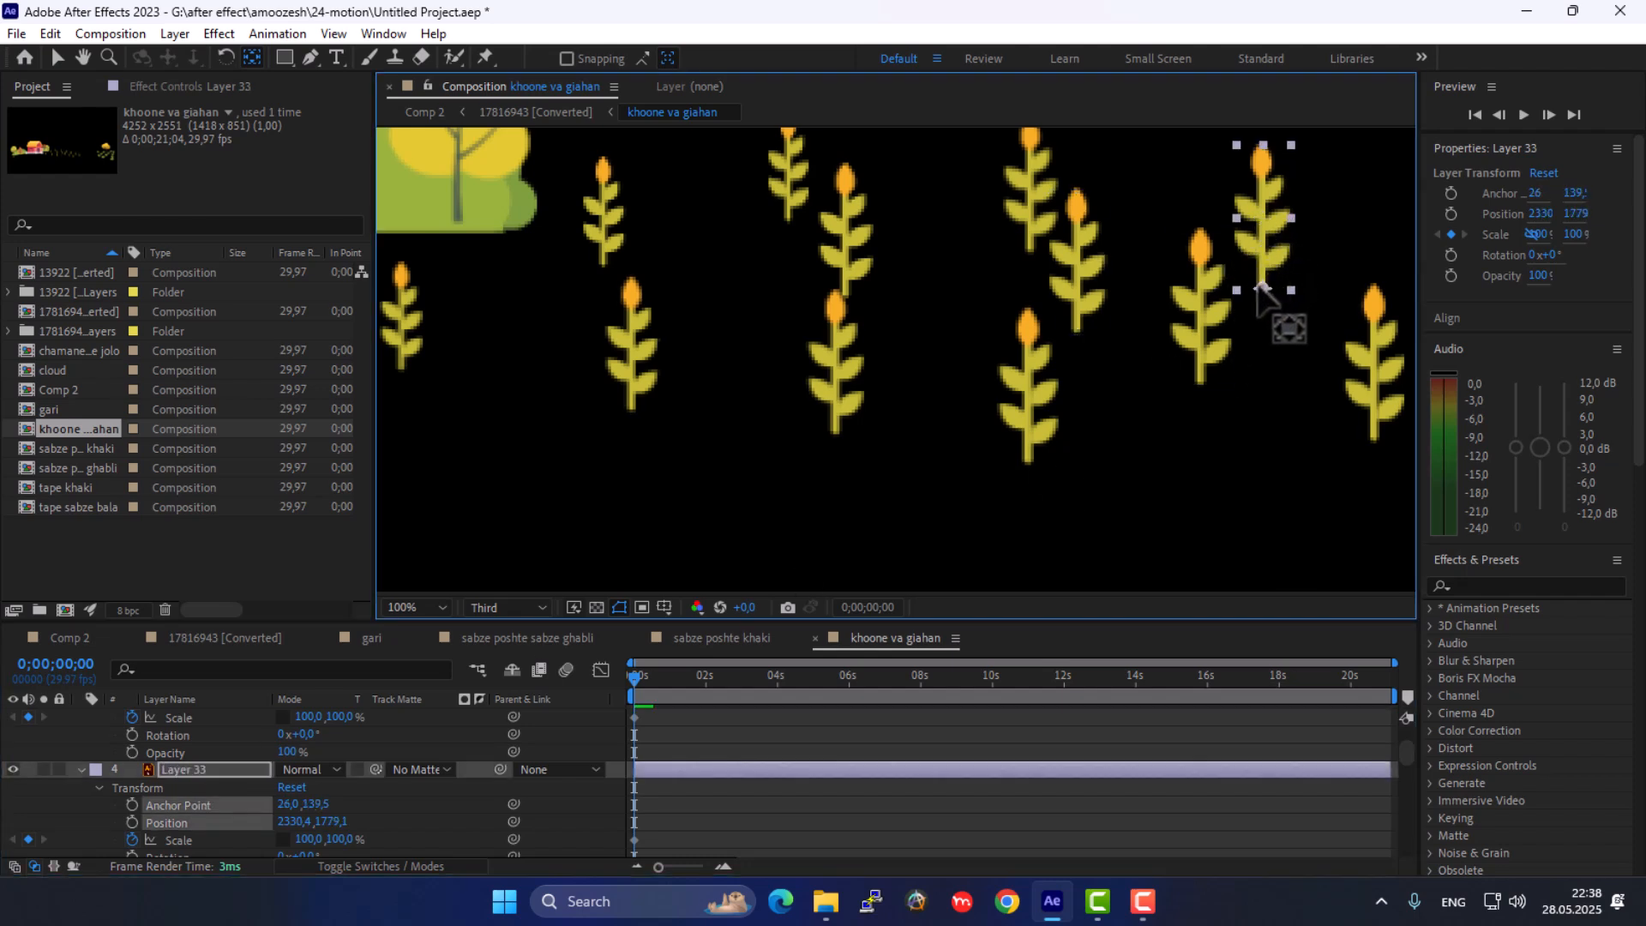
scroll(106, 815, "down", 3)
scroll(259, 751, "down", 3)
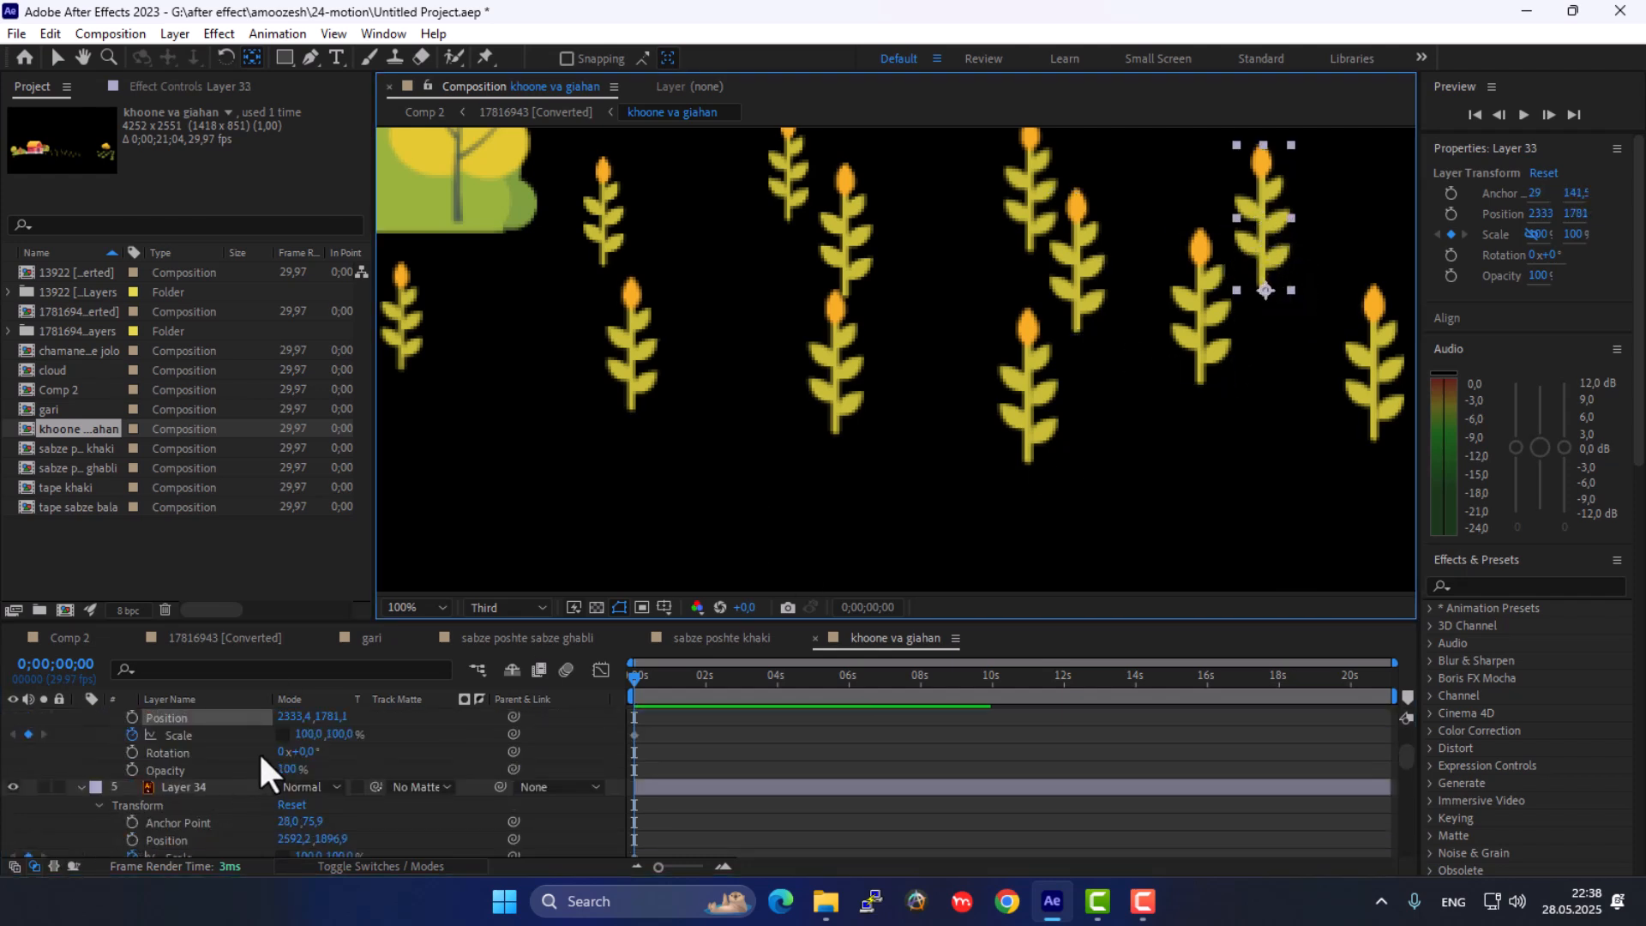
left_click(204, 783)
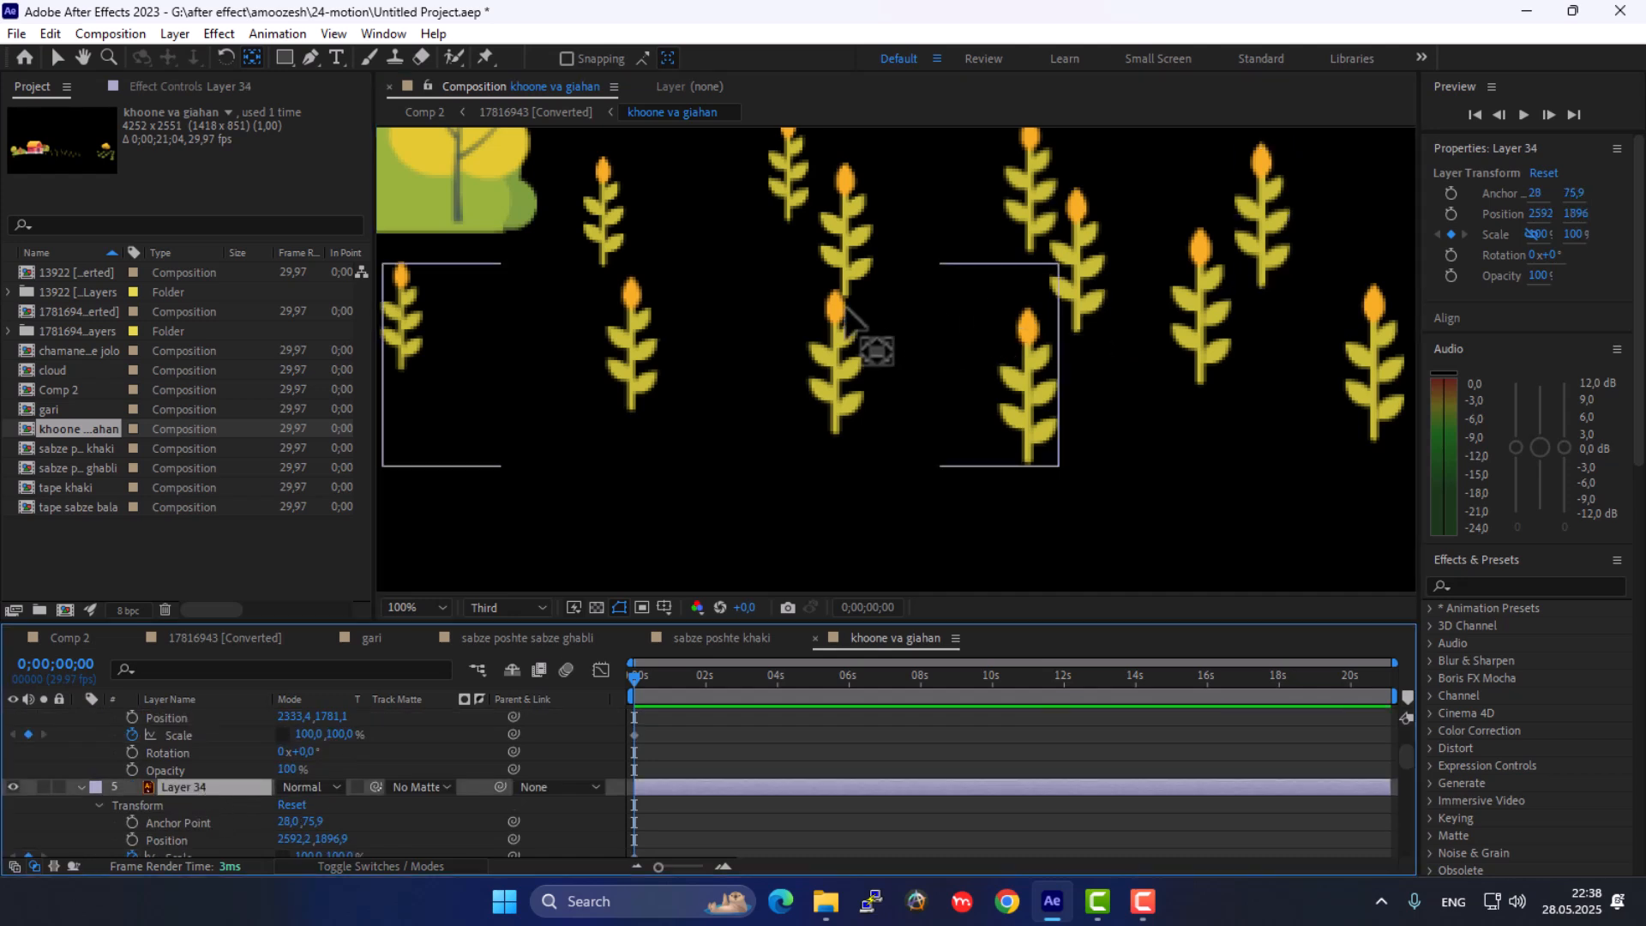
scroll(896, 310, "down", 2)
left_click_drag(1214, 385, 1213, 424)
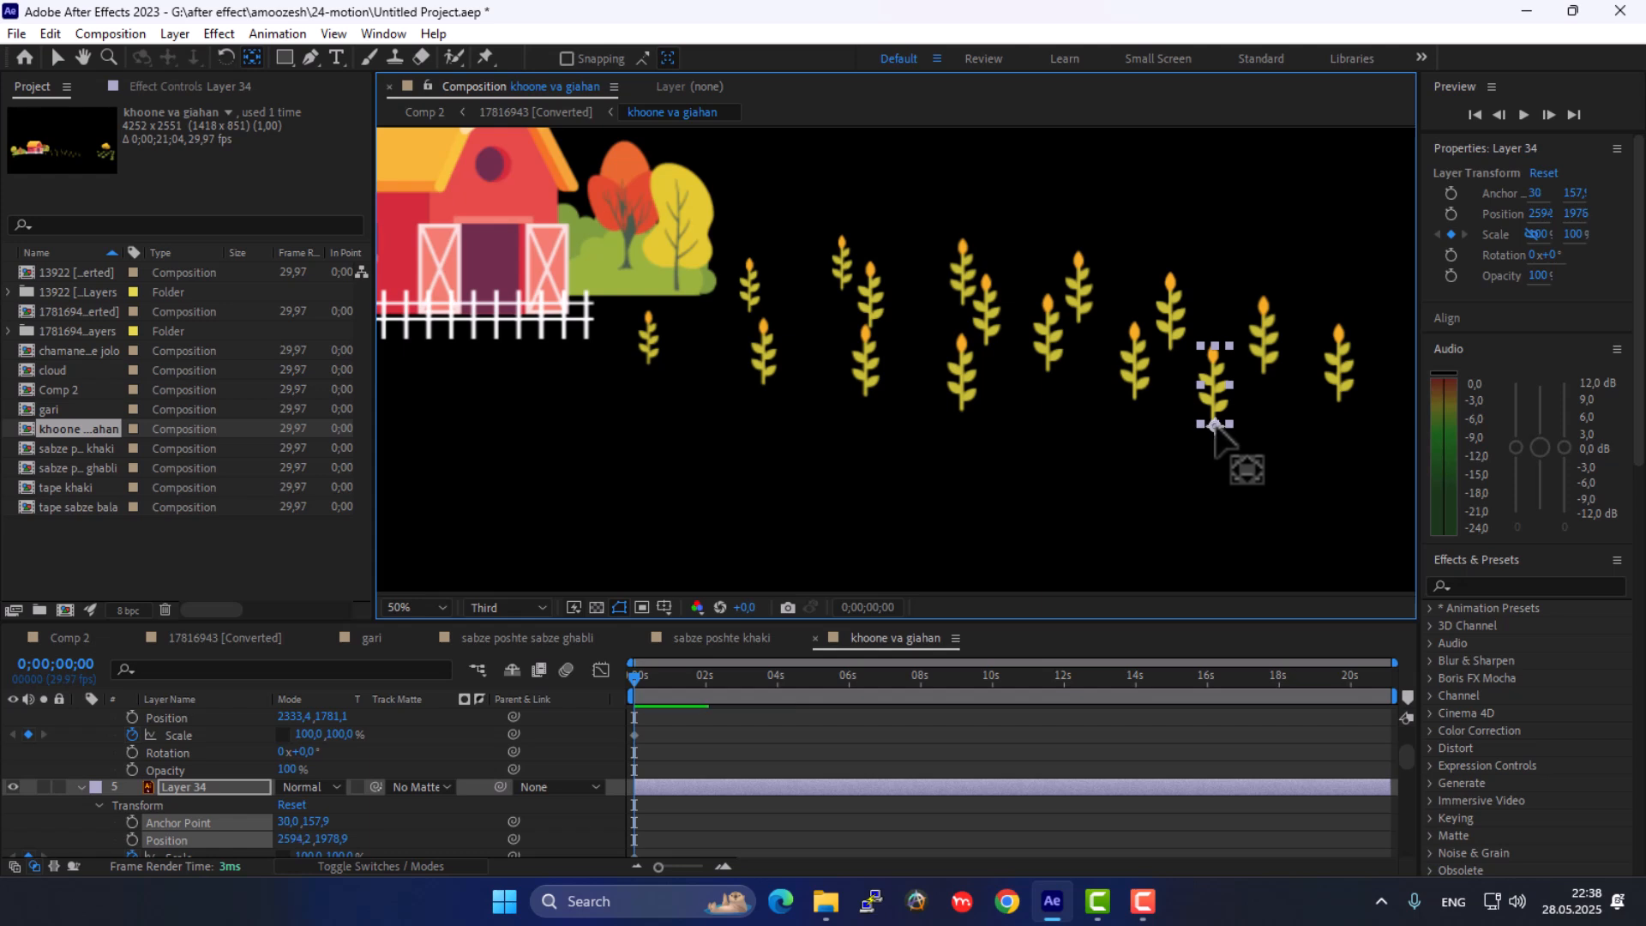
Move Layer 35's anchor point down to the base of its plant at the far end of the row
scroll(120, 804, "down", 5)
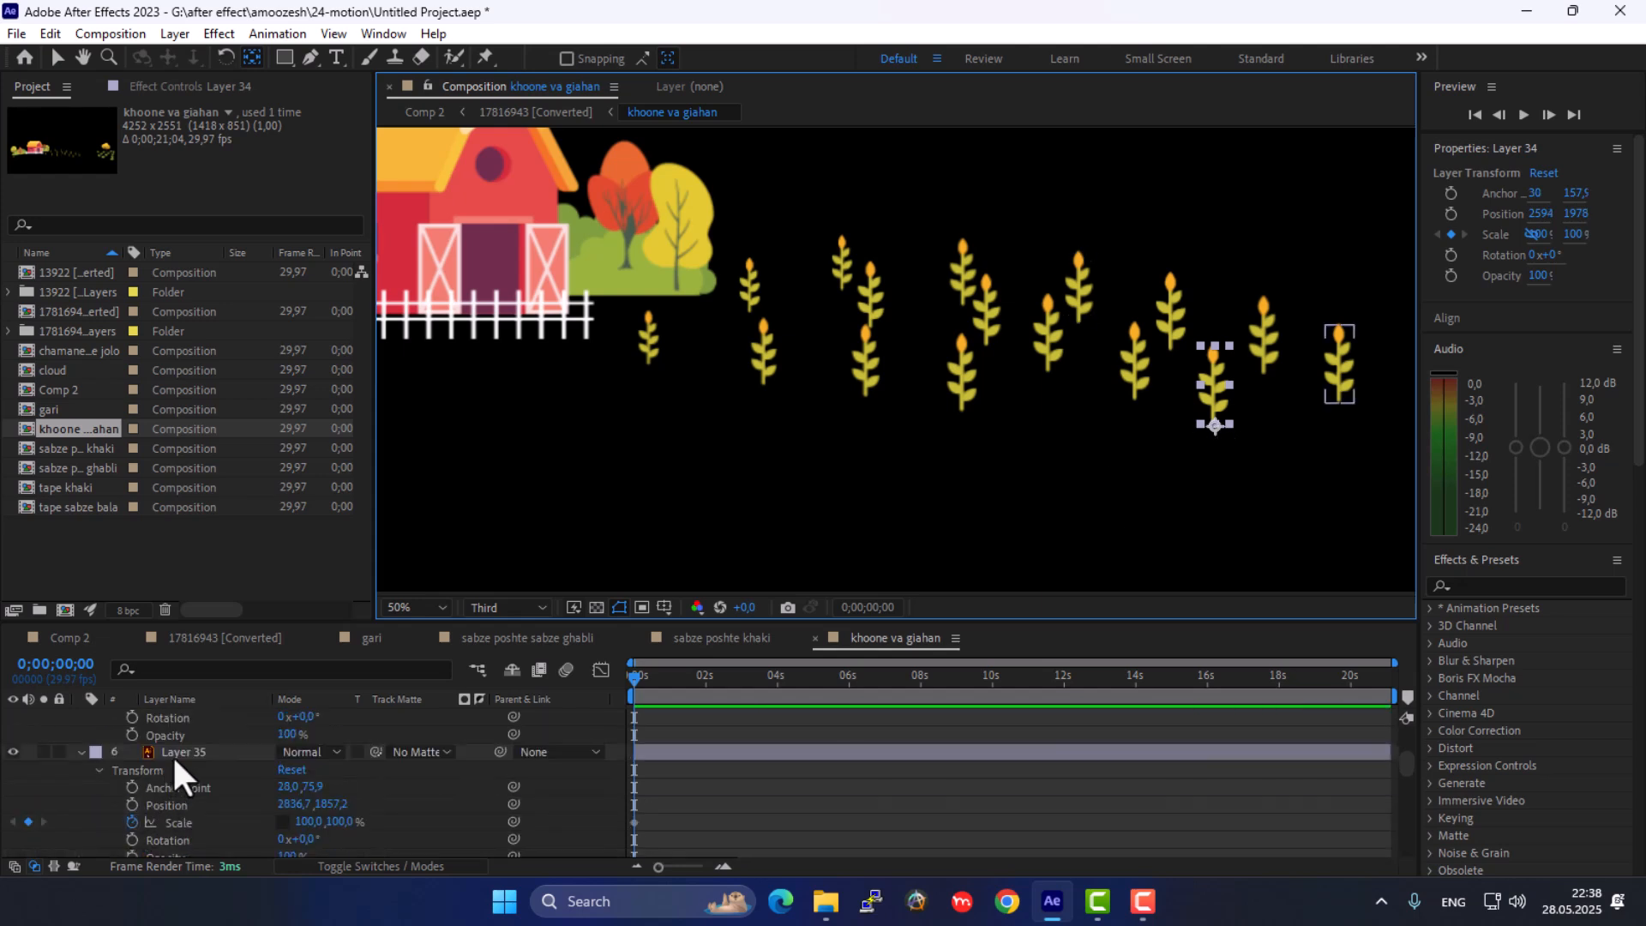
left_click(172, 752)
left_click_drag(1340, 381, 1340, 403)
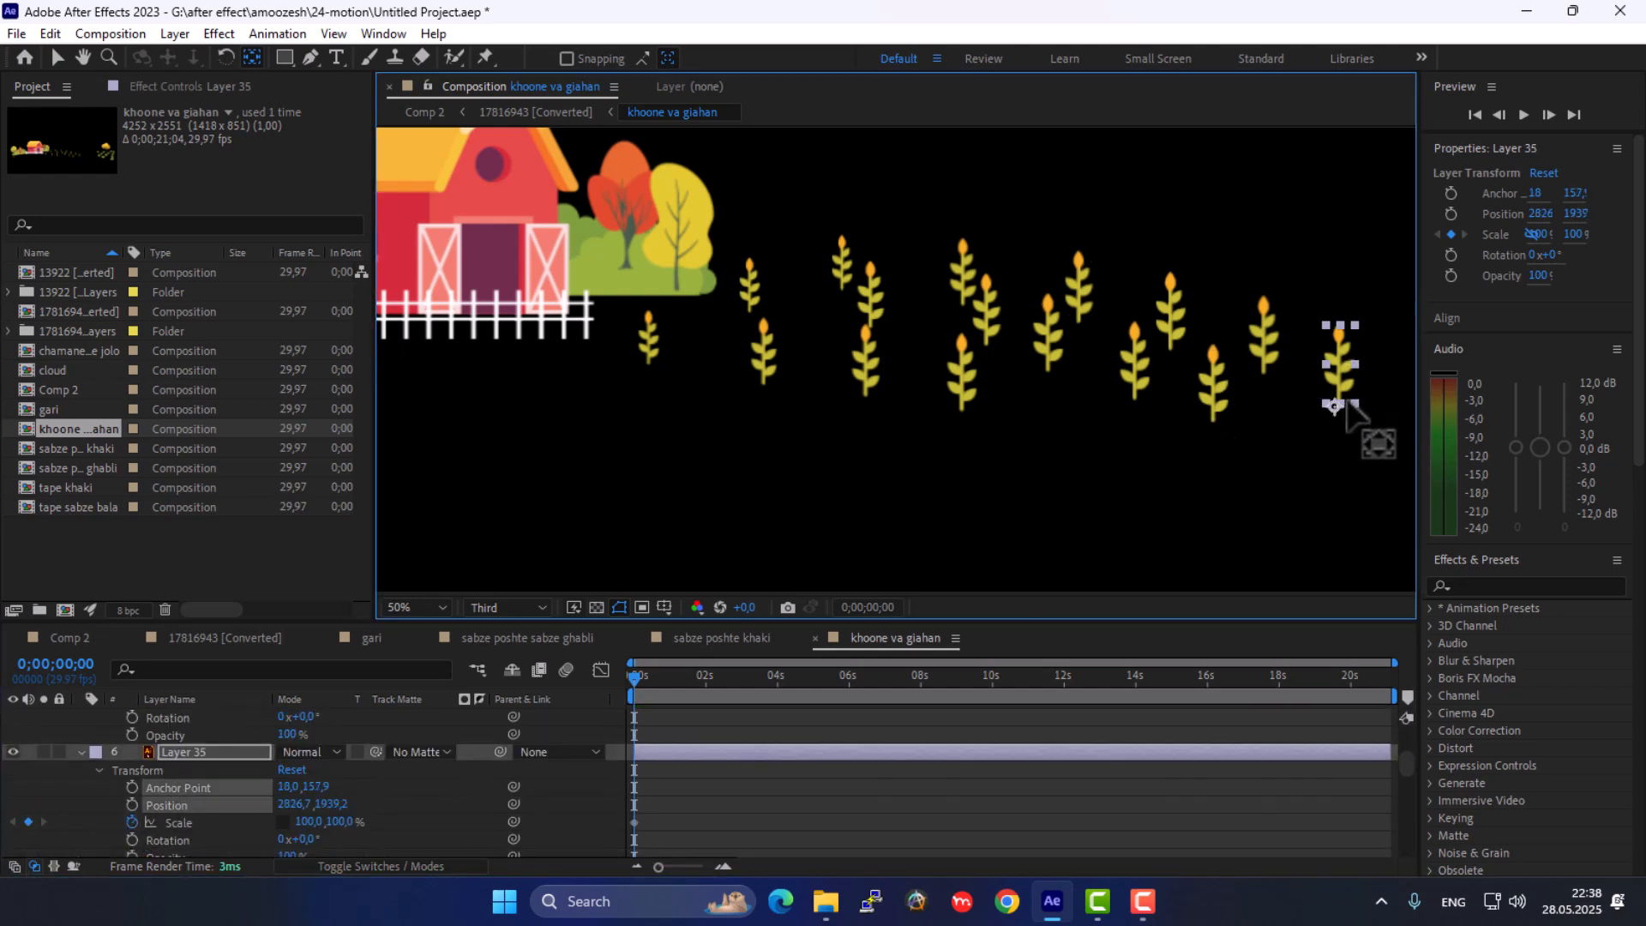
Move the anchor points of Layers 36 and 37 down to the base of their plants
scroll(167, 768, "down", 3)
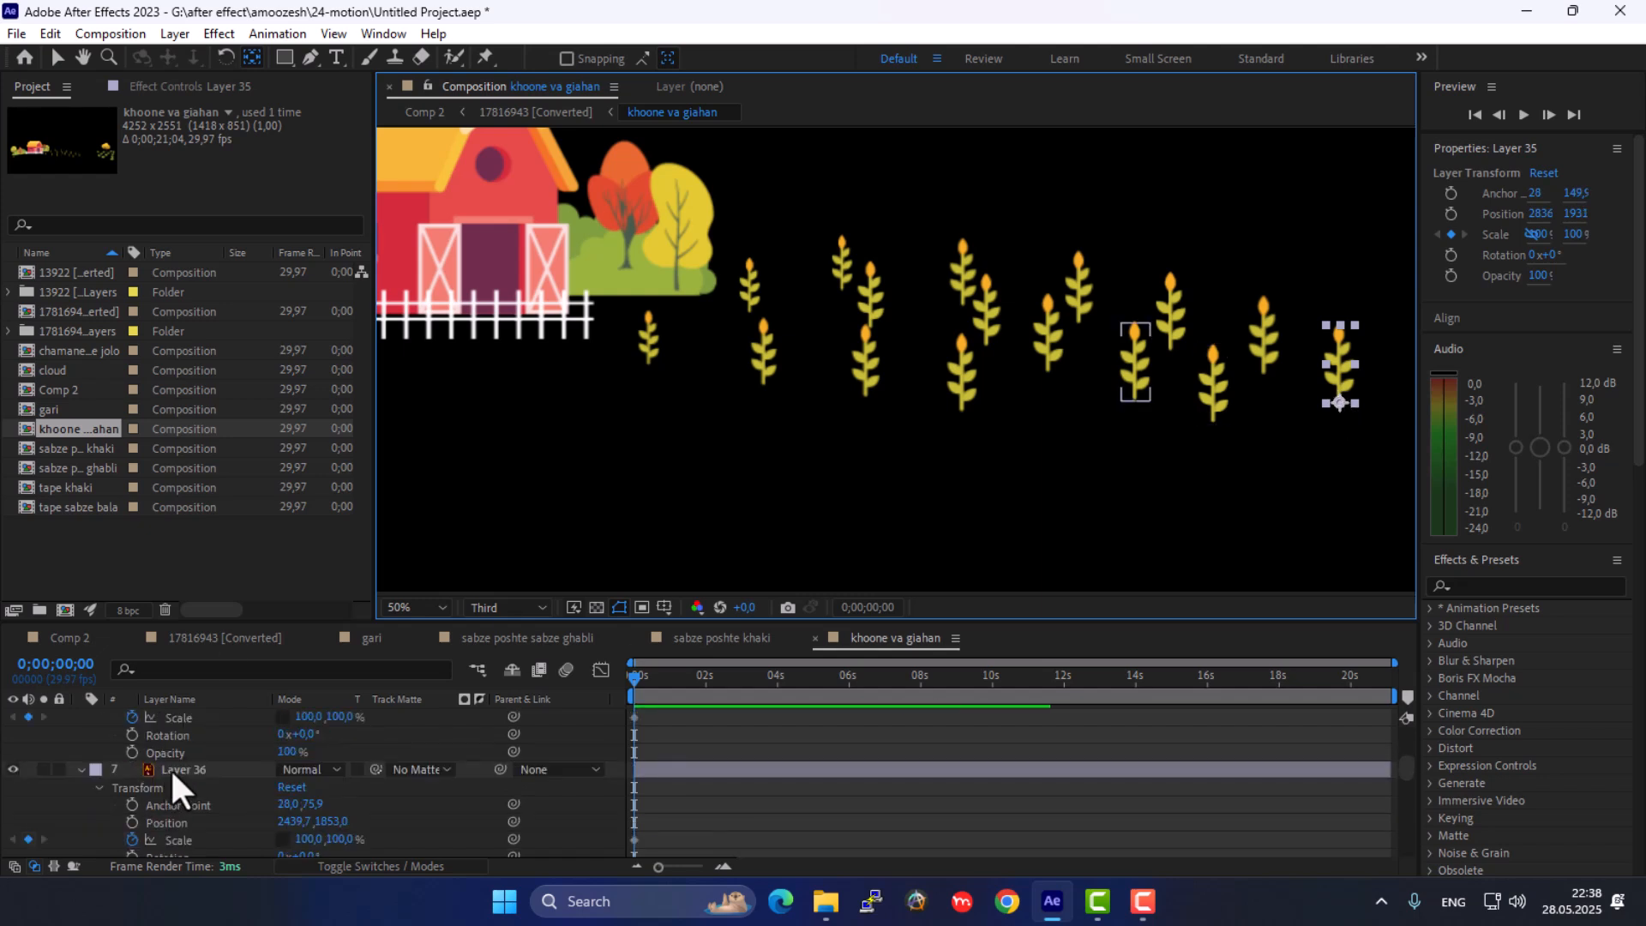
left_click(170, 769)
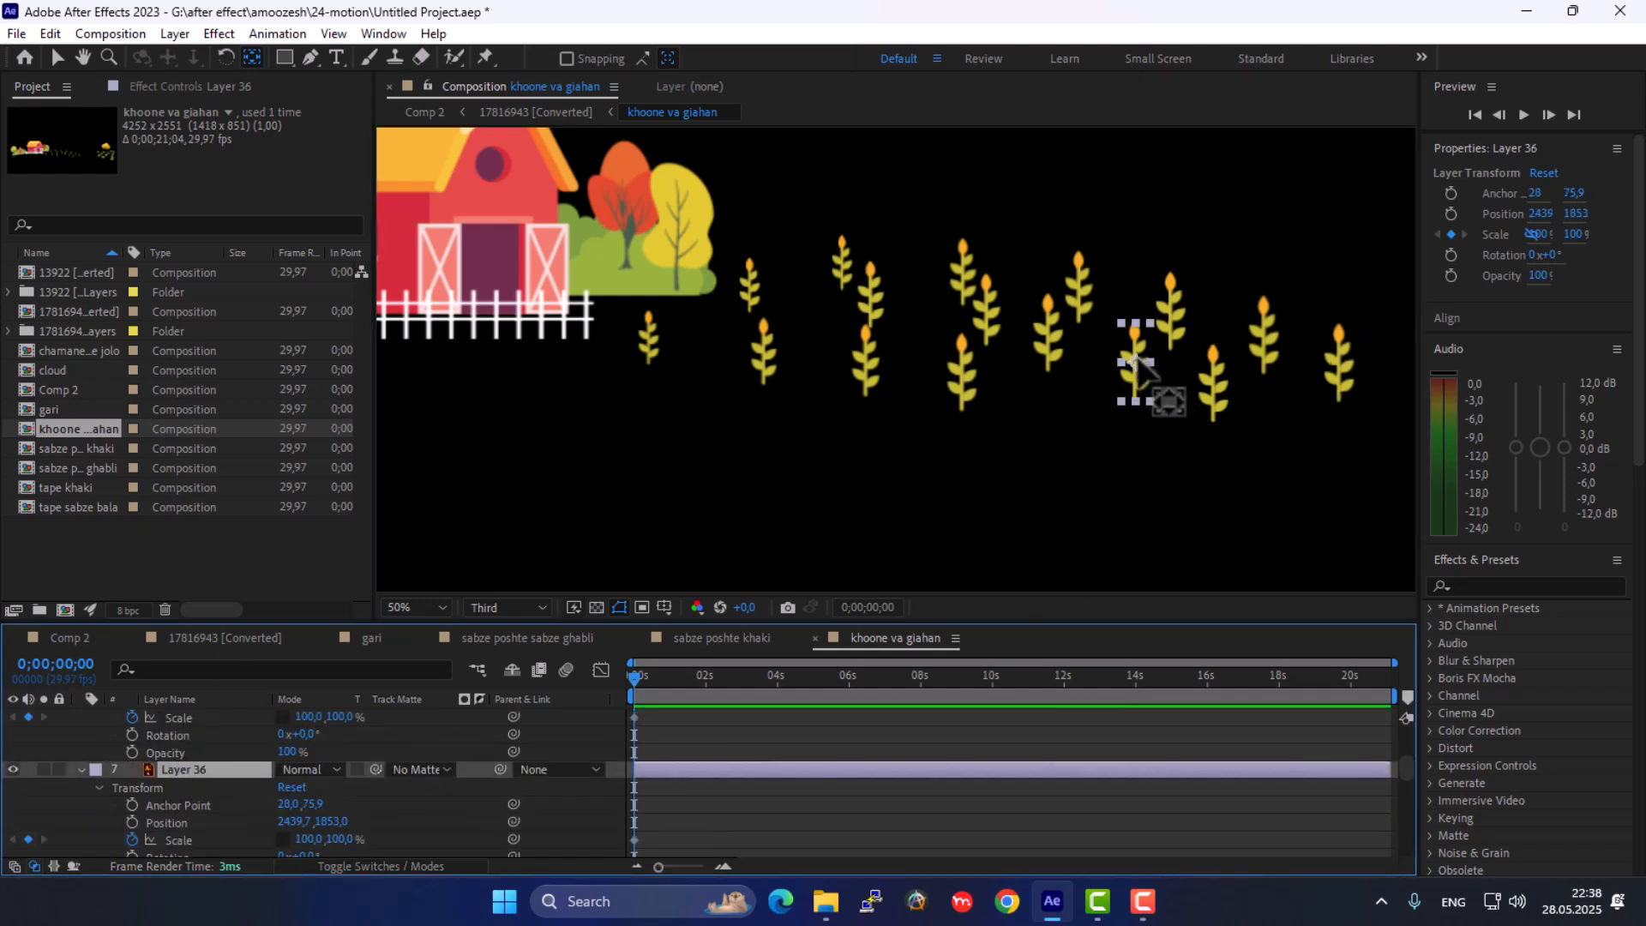
left_click_drag(1136, 362, 1136, 400)
scroll(139, 814, "down", 2)
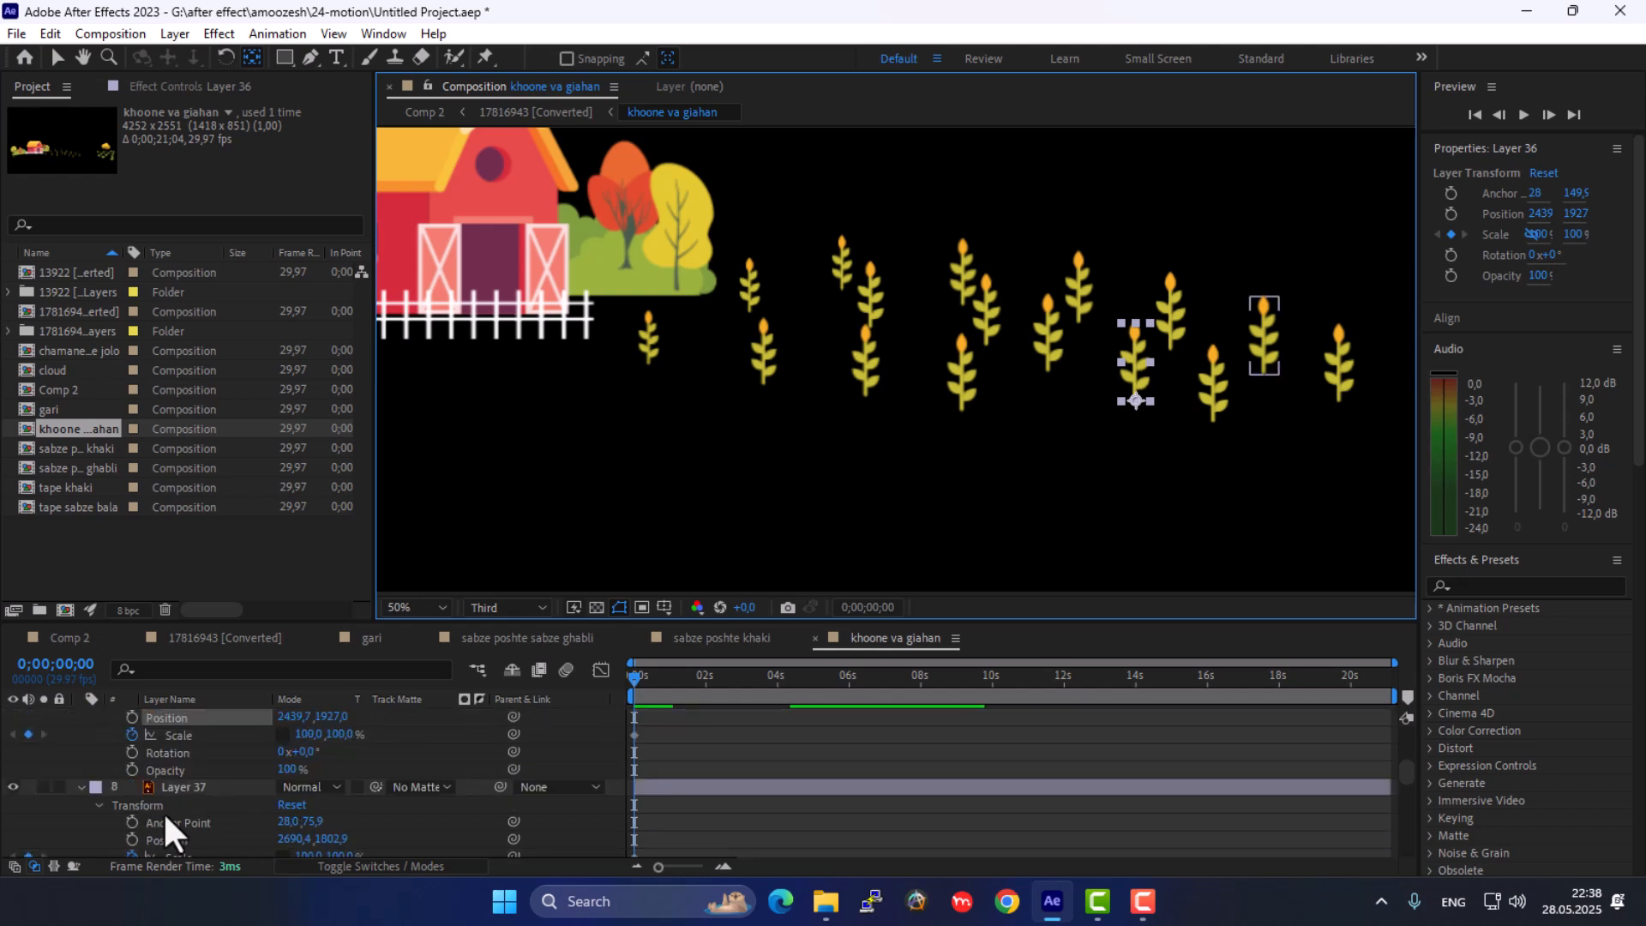
left_click(187, 785)
left_click_drag(1267, 337, 1265, 377)
Move the anchor points of Layers 38 and 39 down to the base of their plants
scroll(241, 787, "down", 1)
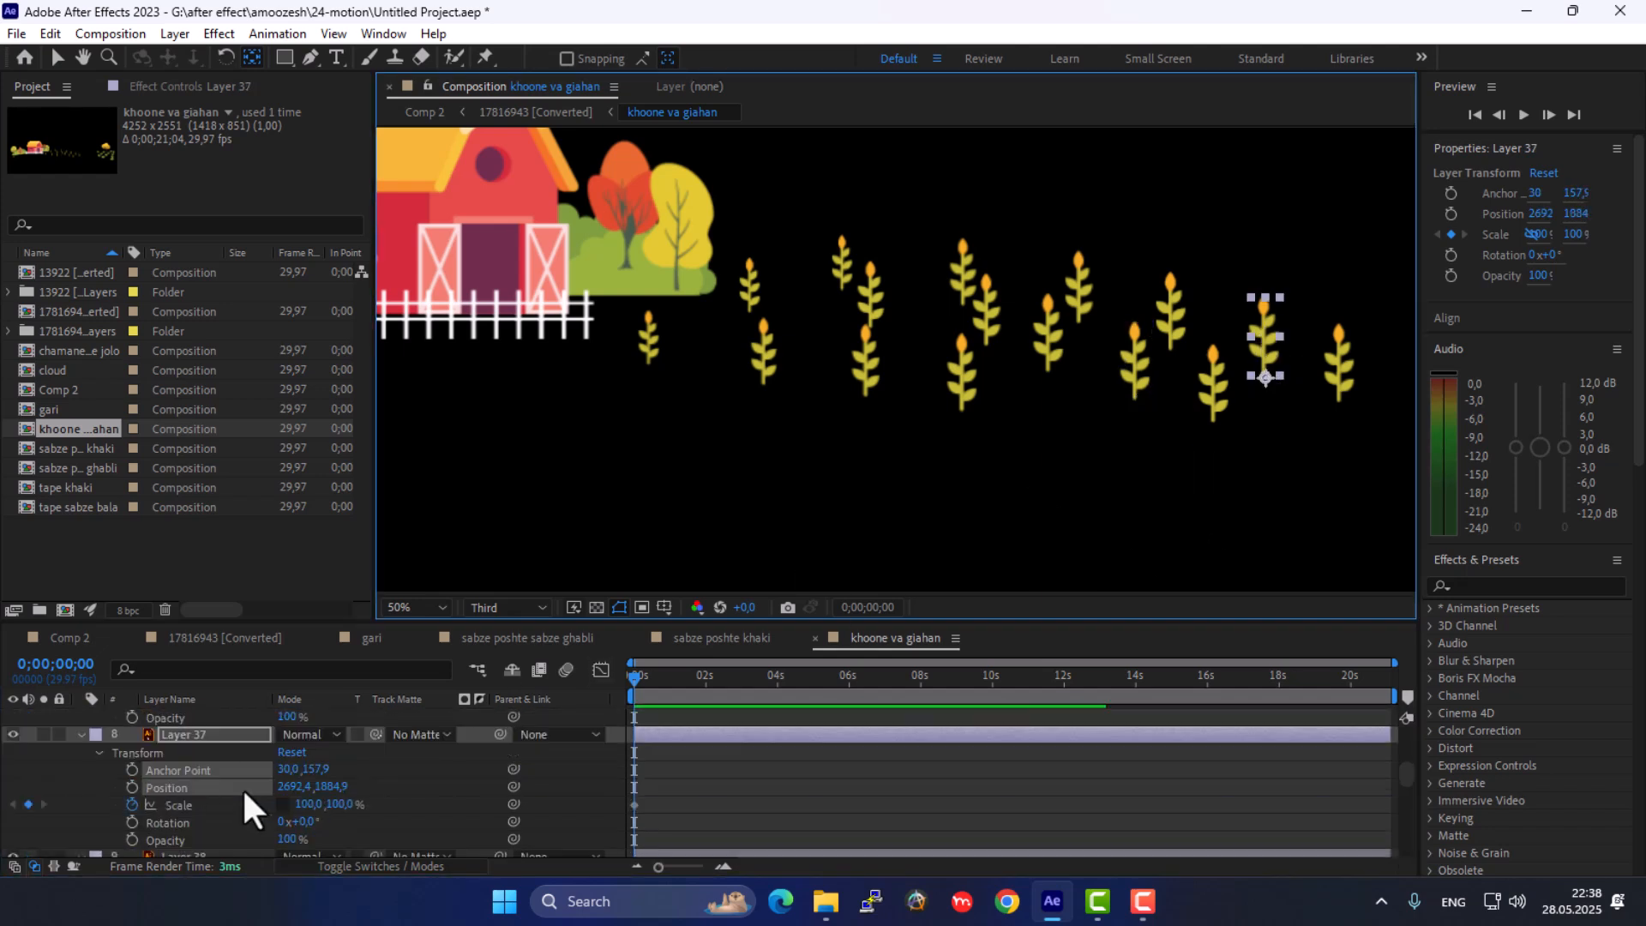
scroll(175, 788, "down", 1)
left_click(168, 805)
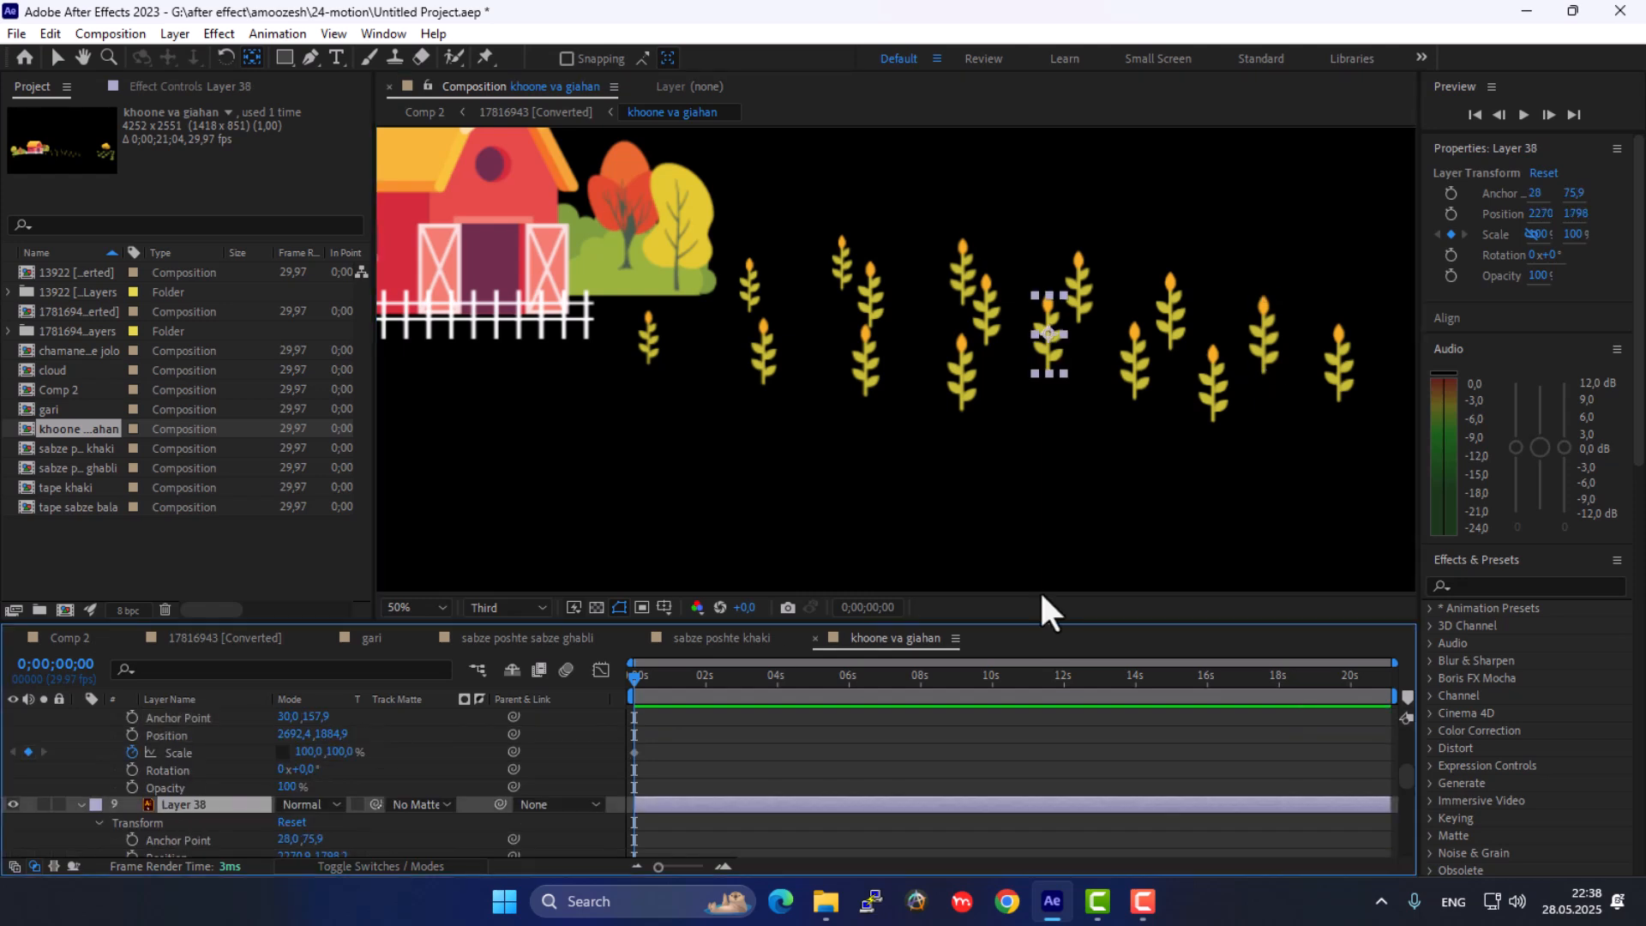
left_click_drag(1047, 337, 1050, 374)
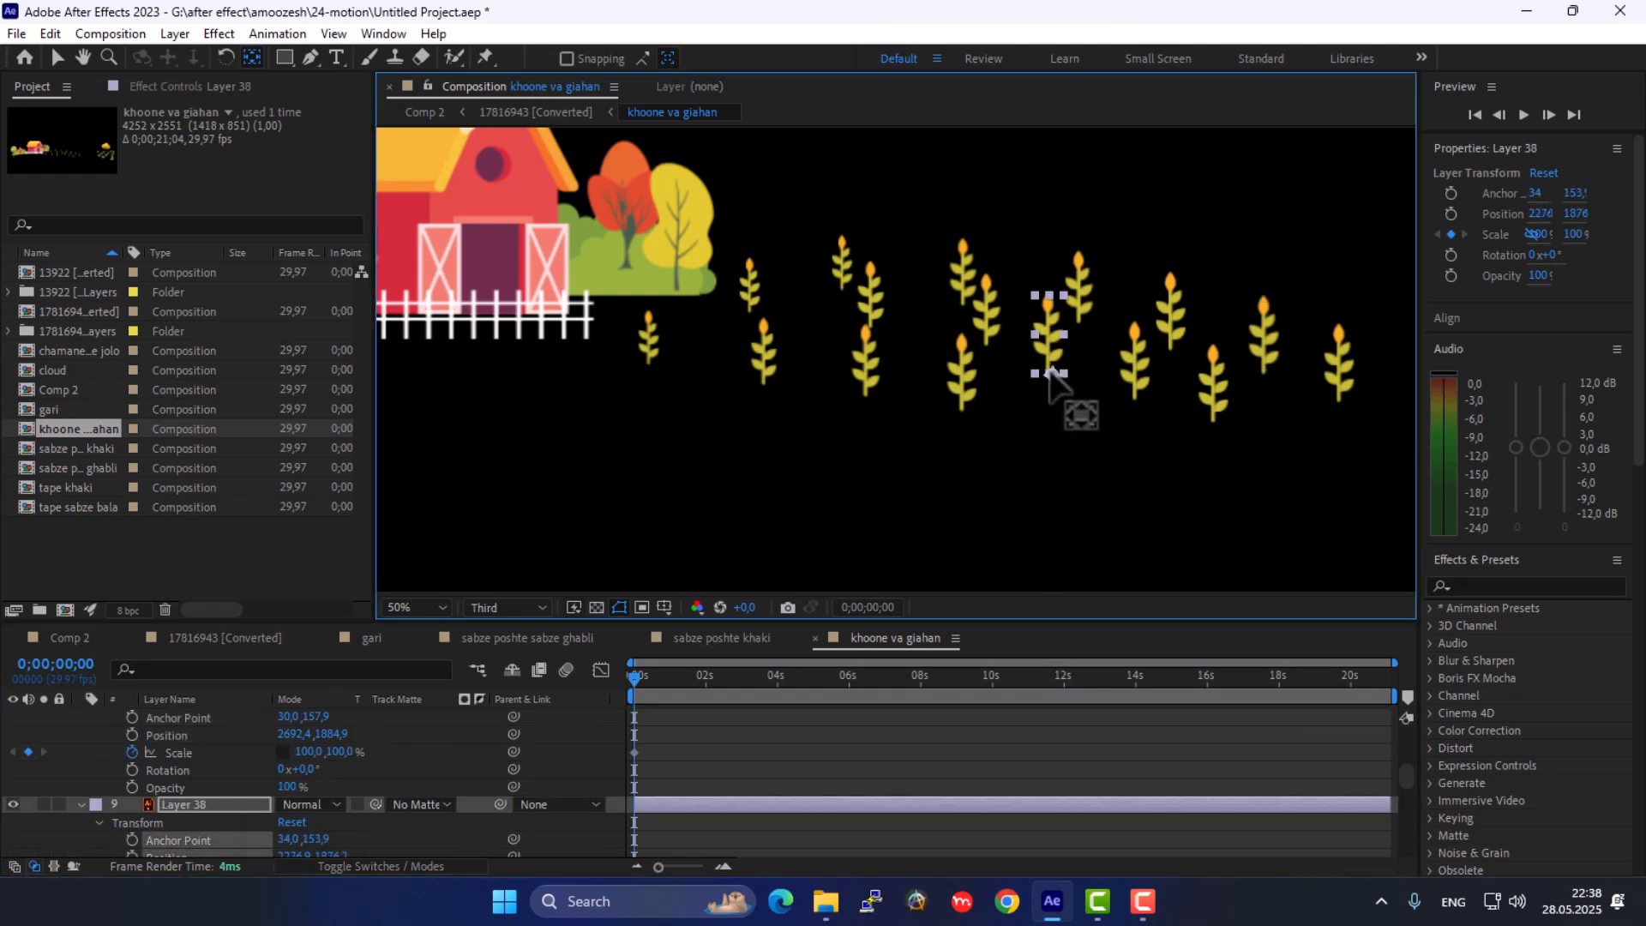
scroll(215, 799, "down", 1)
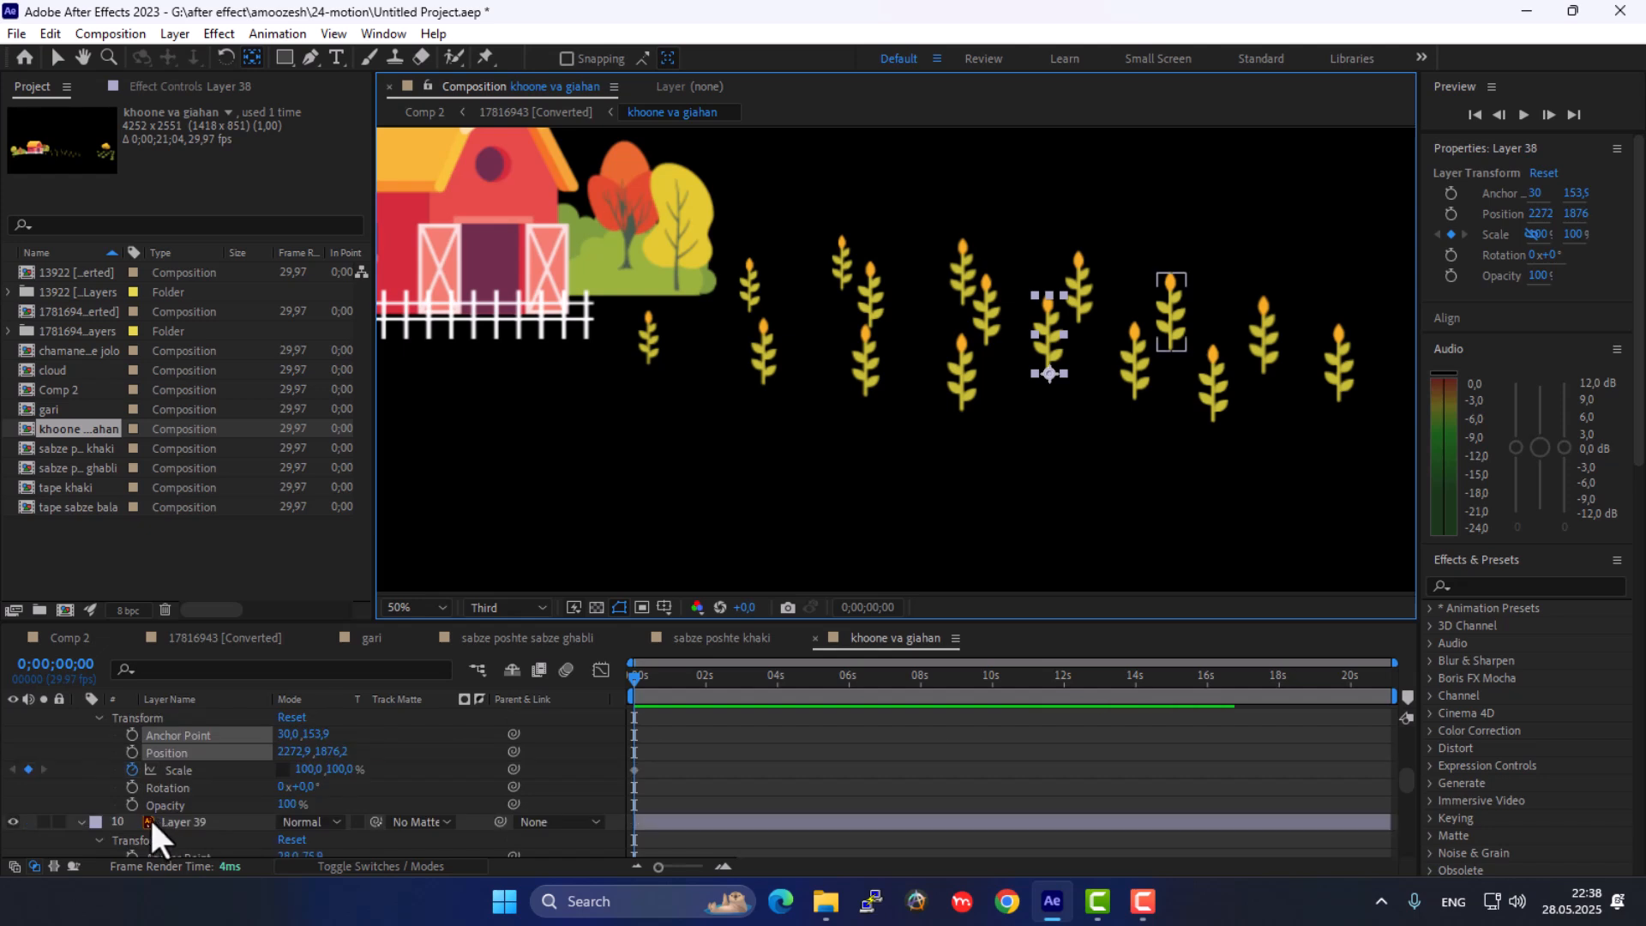
scroll(178, 825, "down", 1)
left_click(179, 822)
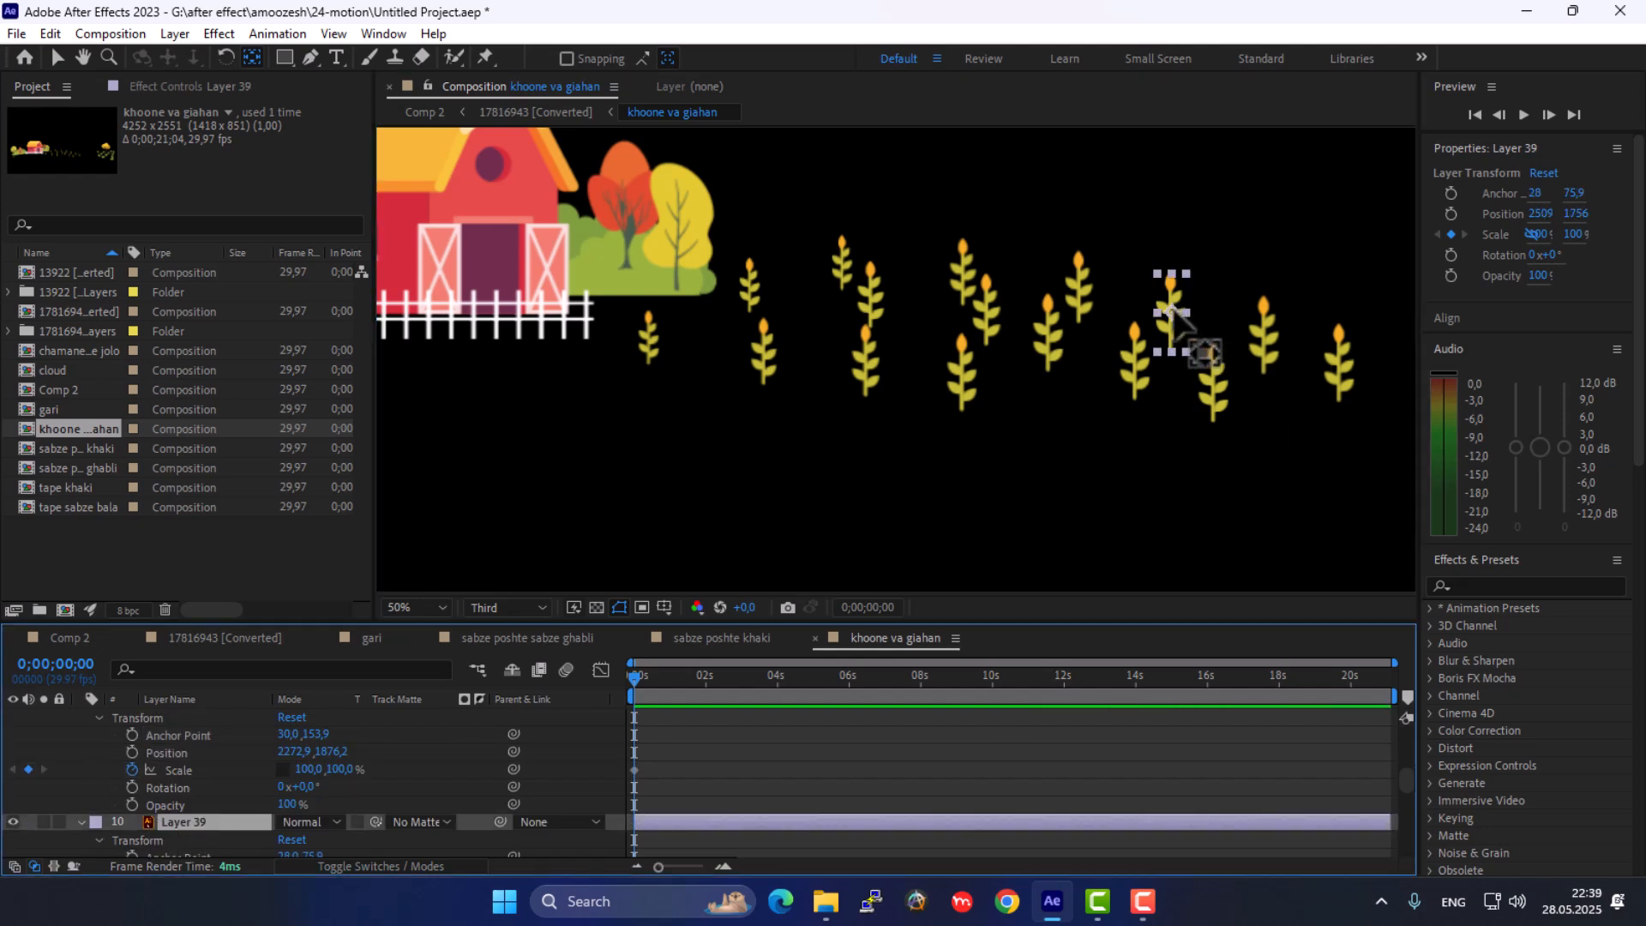
left_click_drag(1171, 312, 1171, 351)
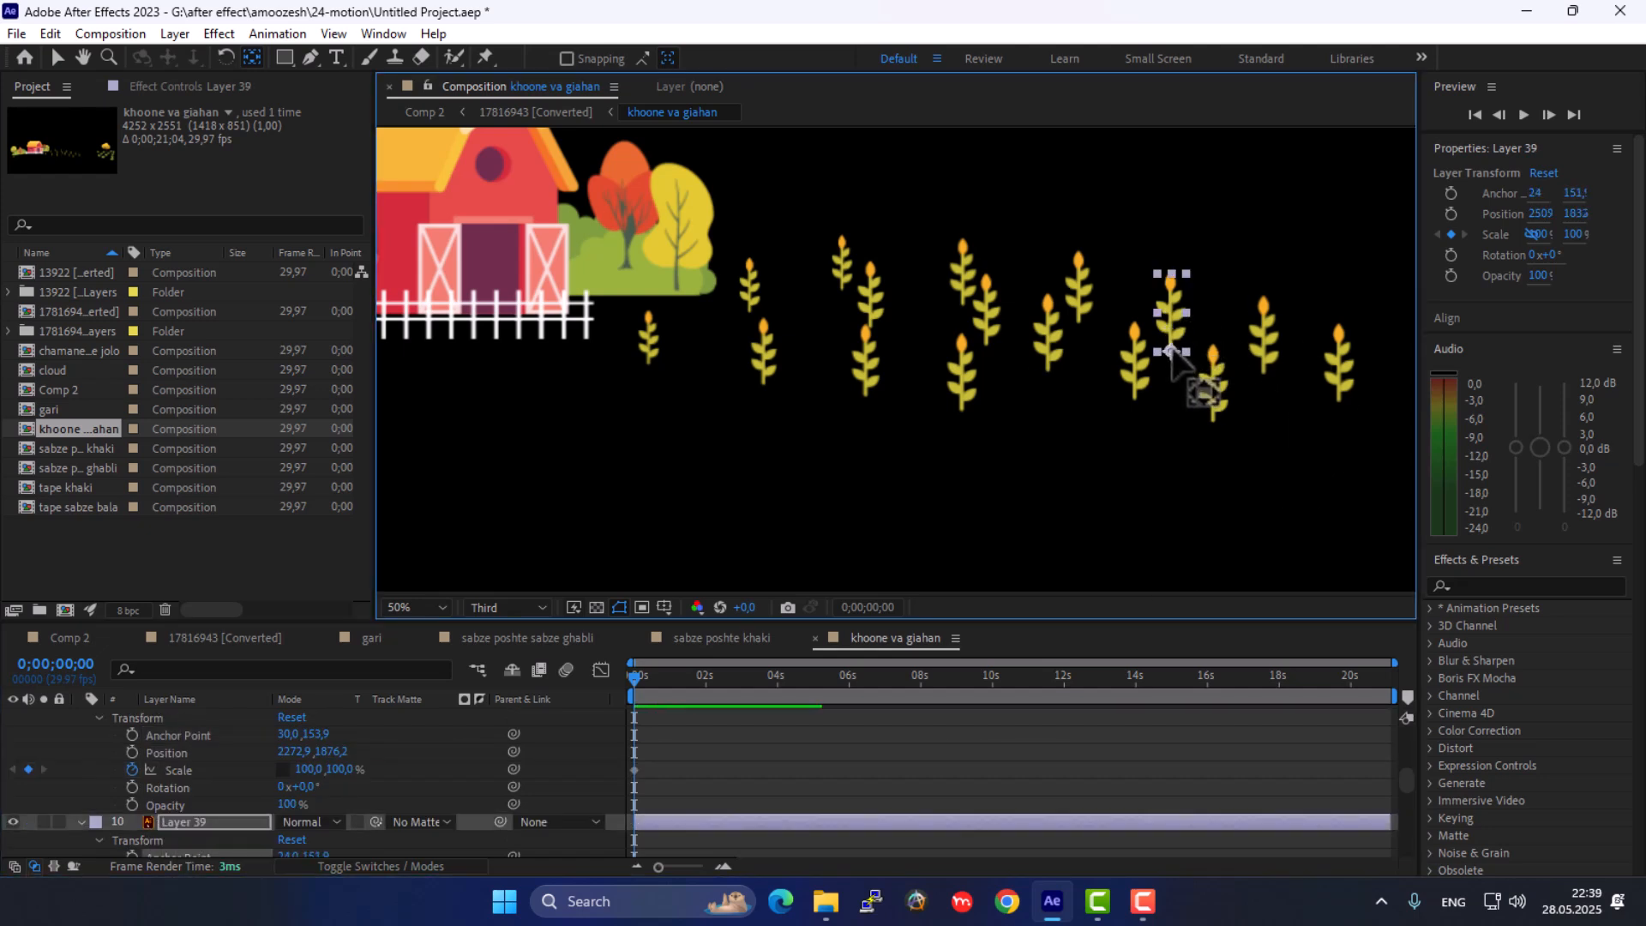
Move the anchor points of Layers 40 and 41 down to the base of their small plants
scroll(129, 803, "down", 2)
scroll(127, 799, "down", 2)
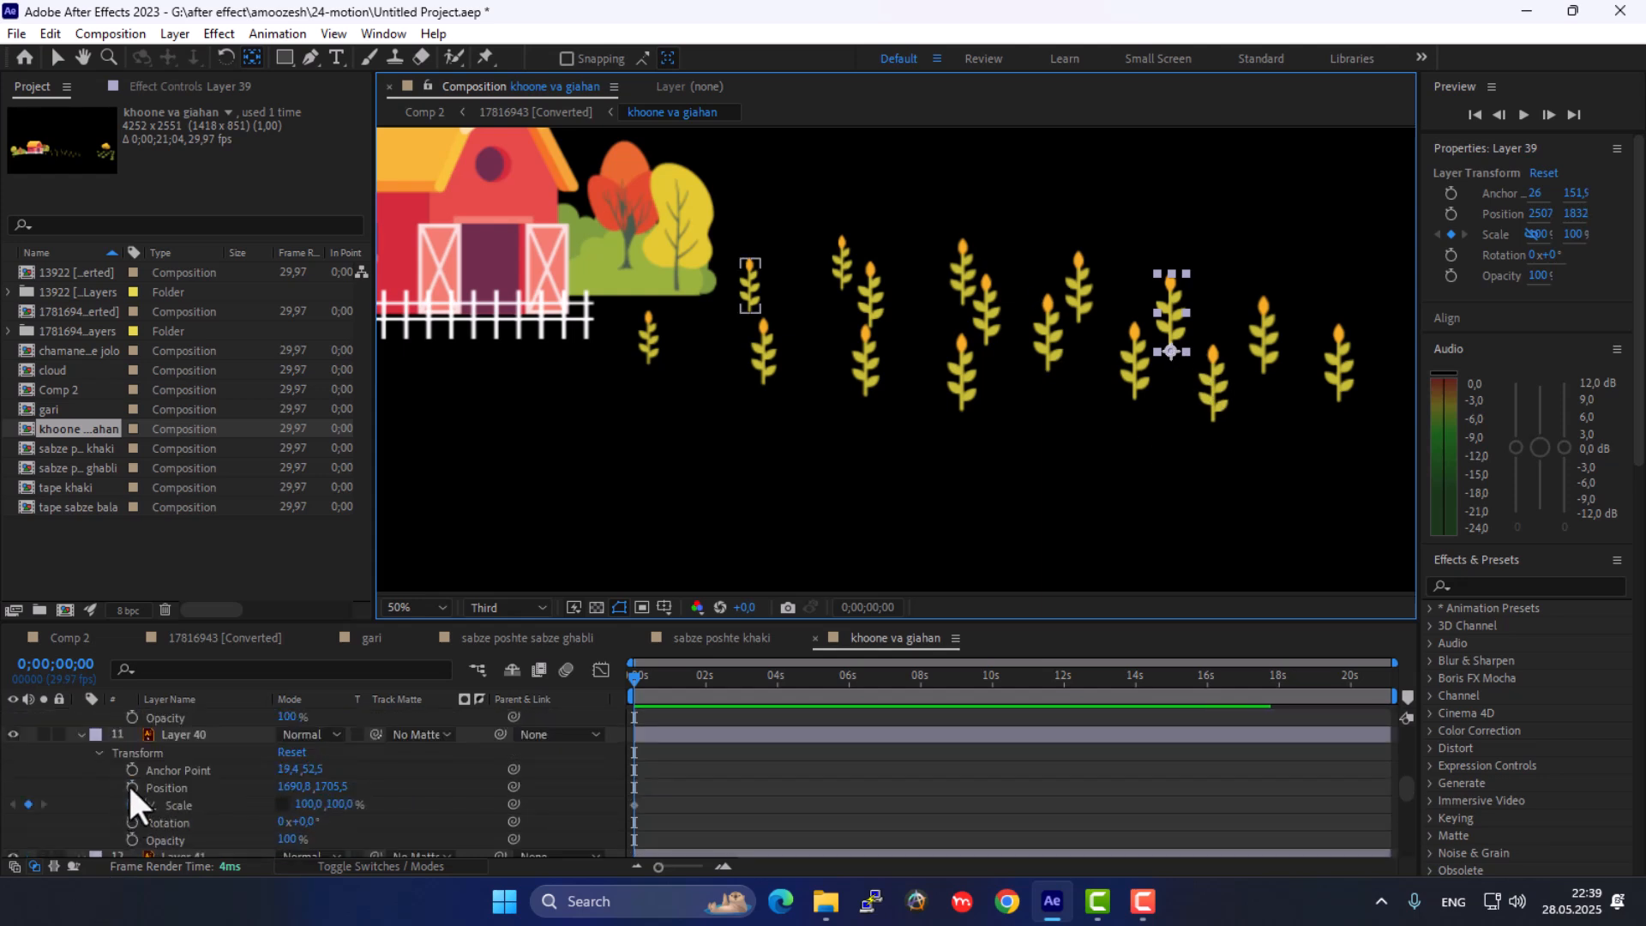
left_click(171, 734)
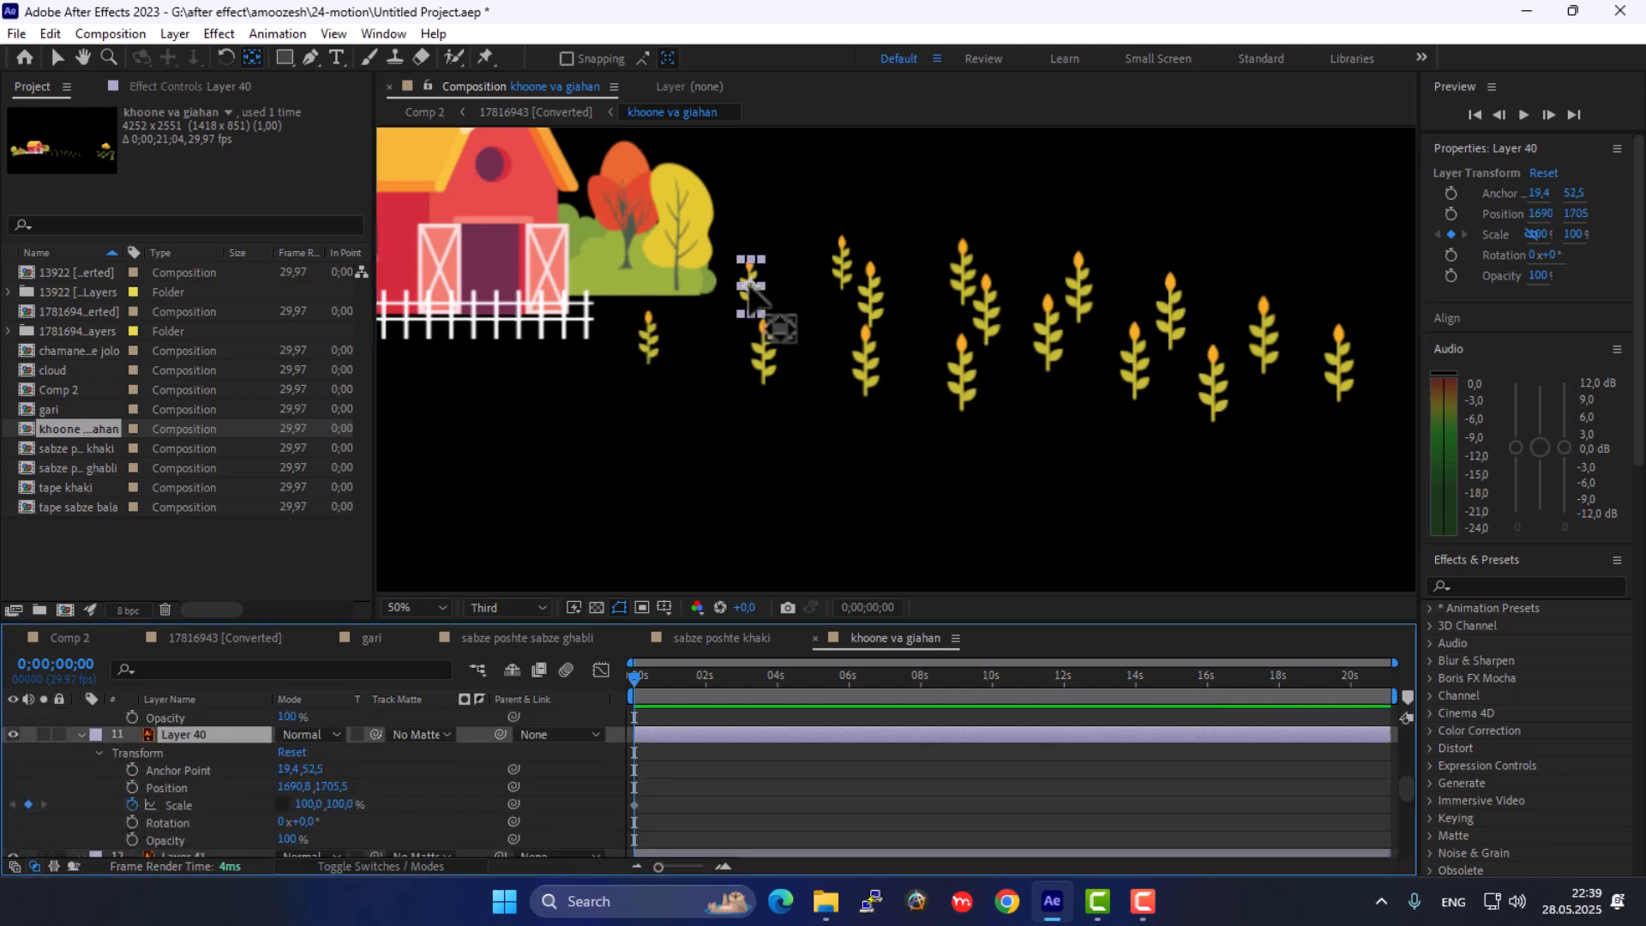
left_click_drag(751, 285, 752, 313)
scroll(220, 787, "down", 2)
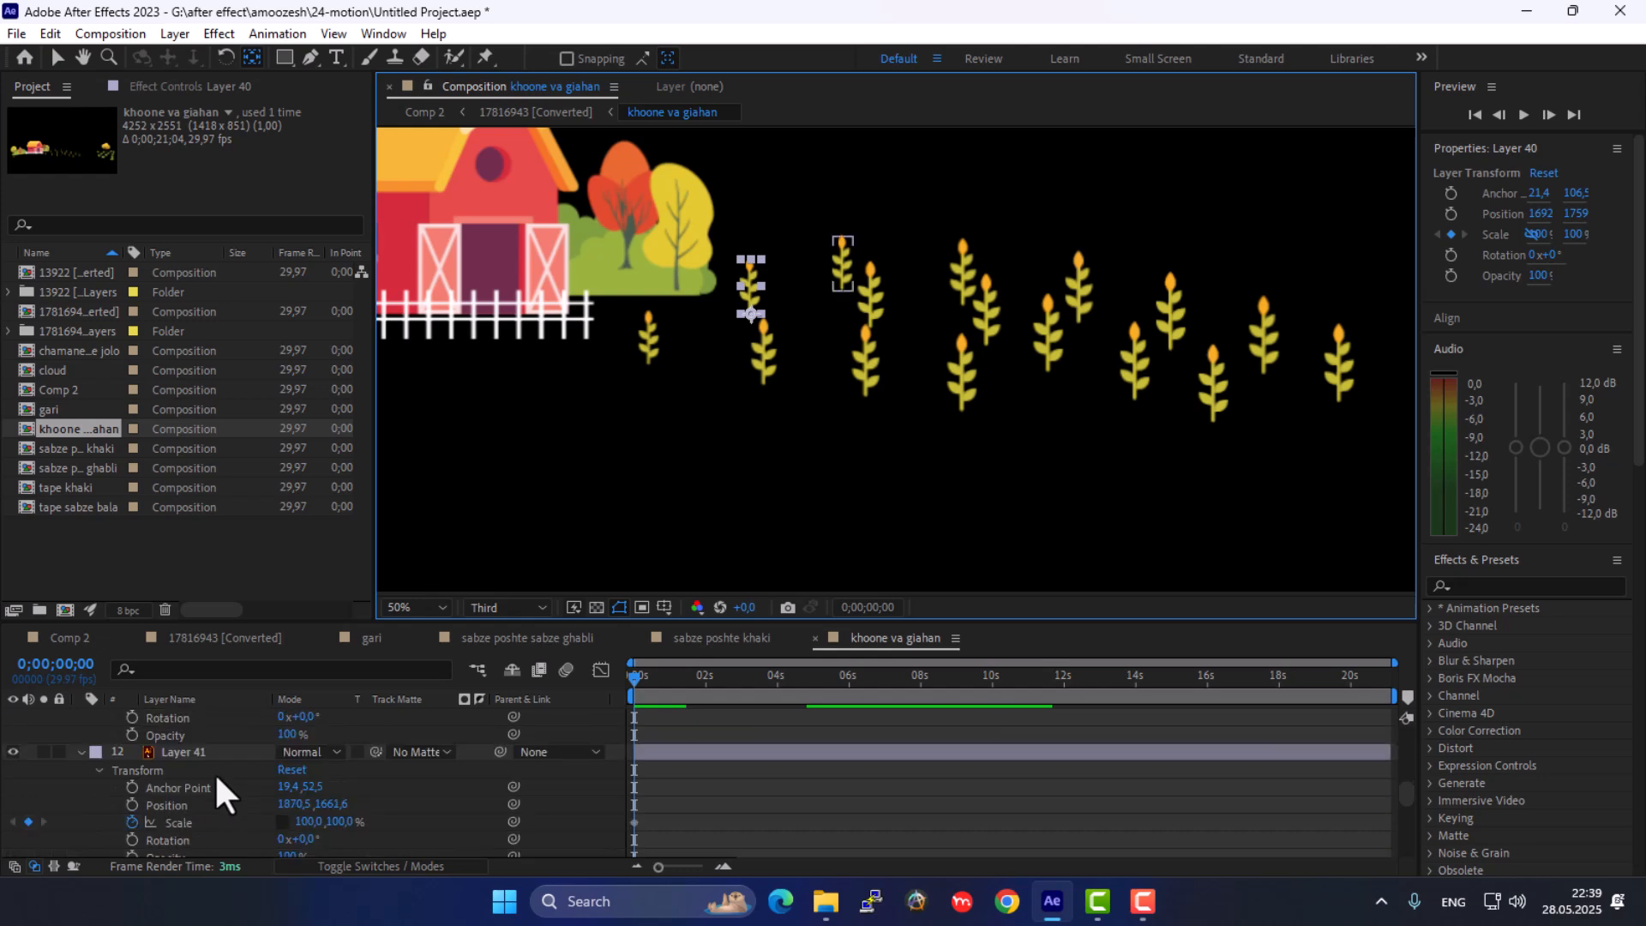
left_click(218, 751)
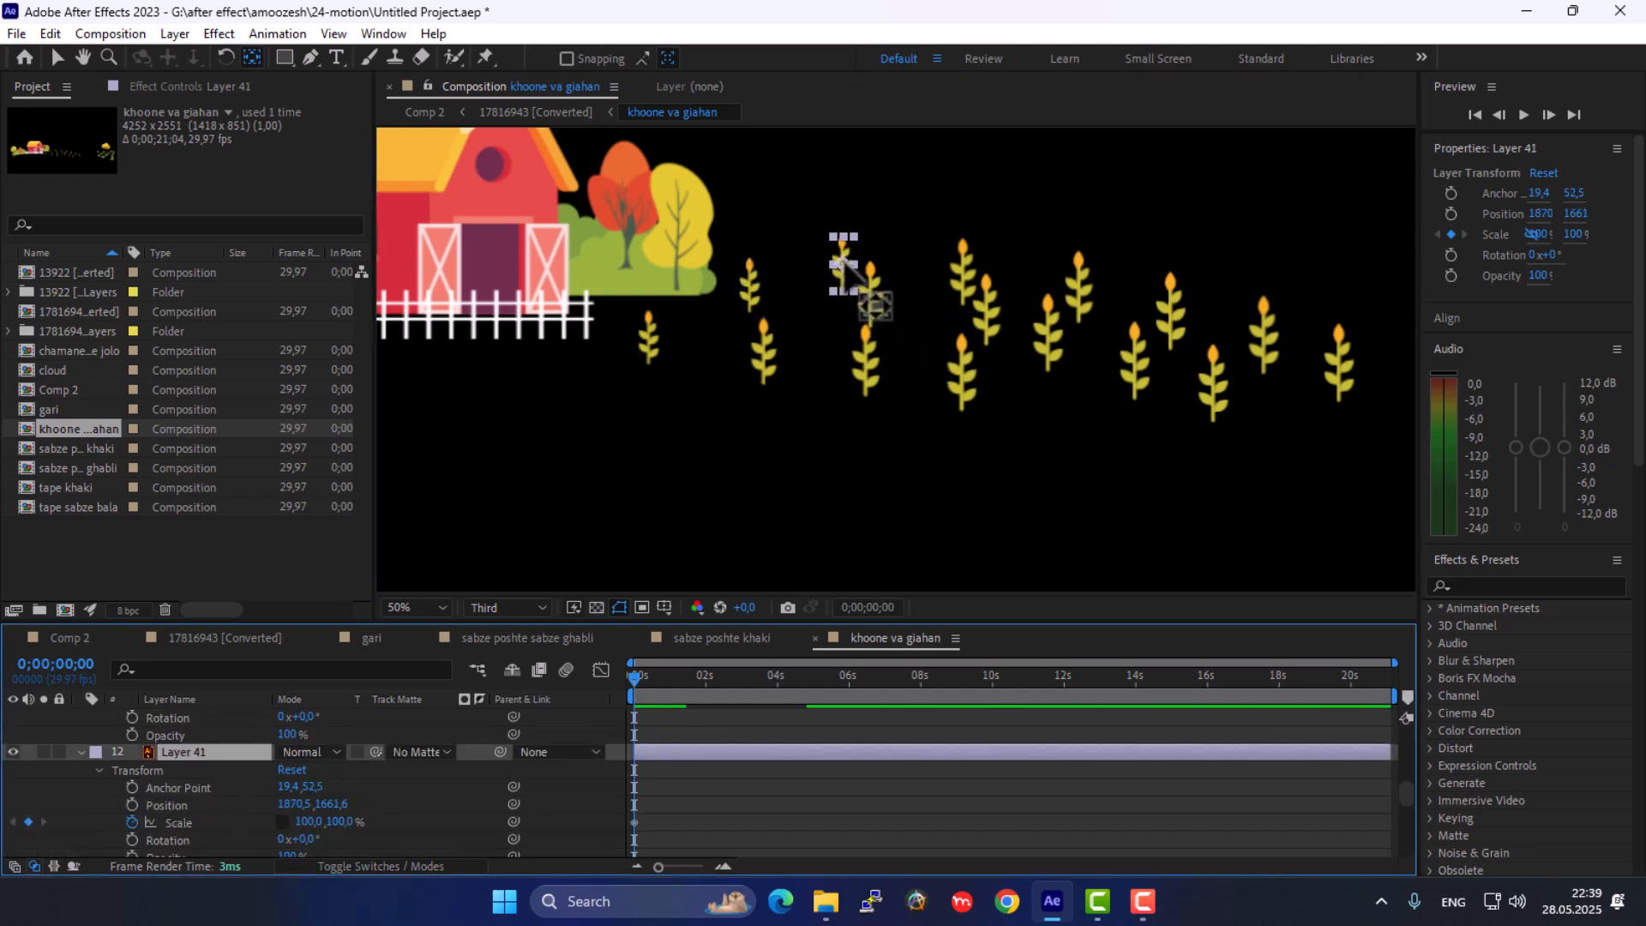
left_click_drag(842, 264, 842, 291)
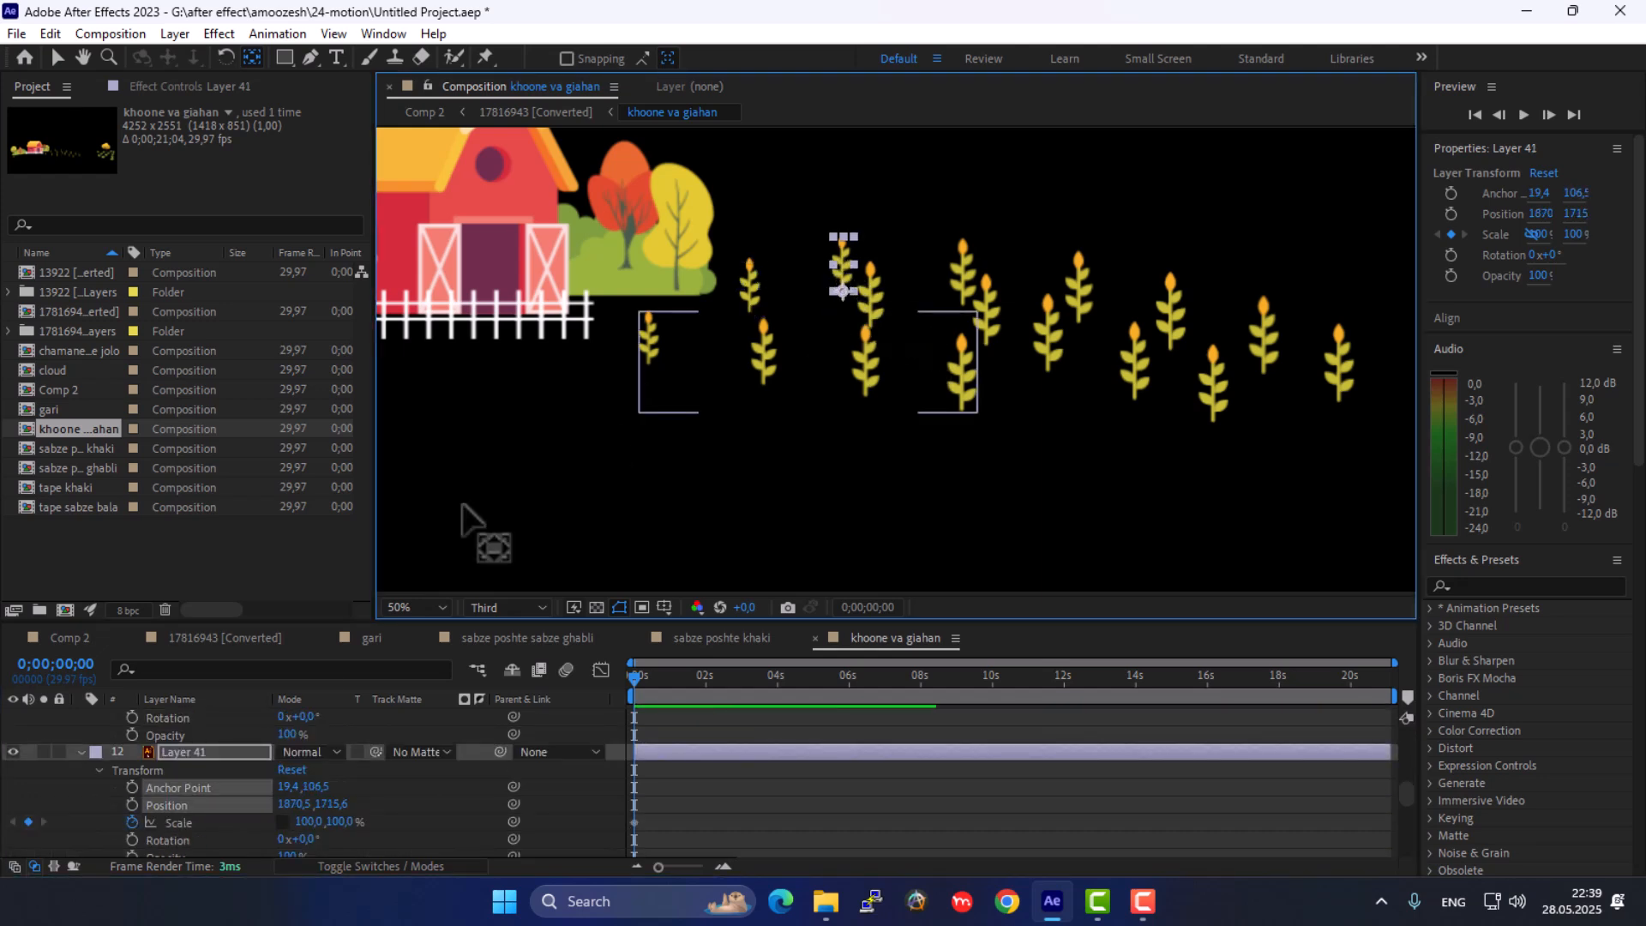
Move Layer 42's anchor point down to the bottom centre of its group of plants beside the fence
scroll(175, 809, "down", 2)
left_click(180, 821)
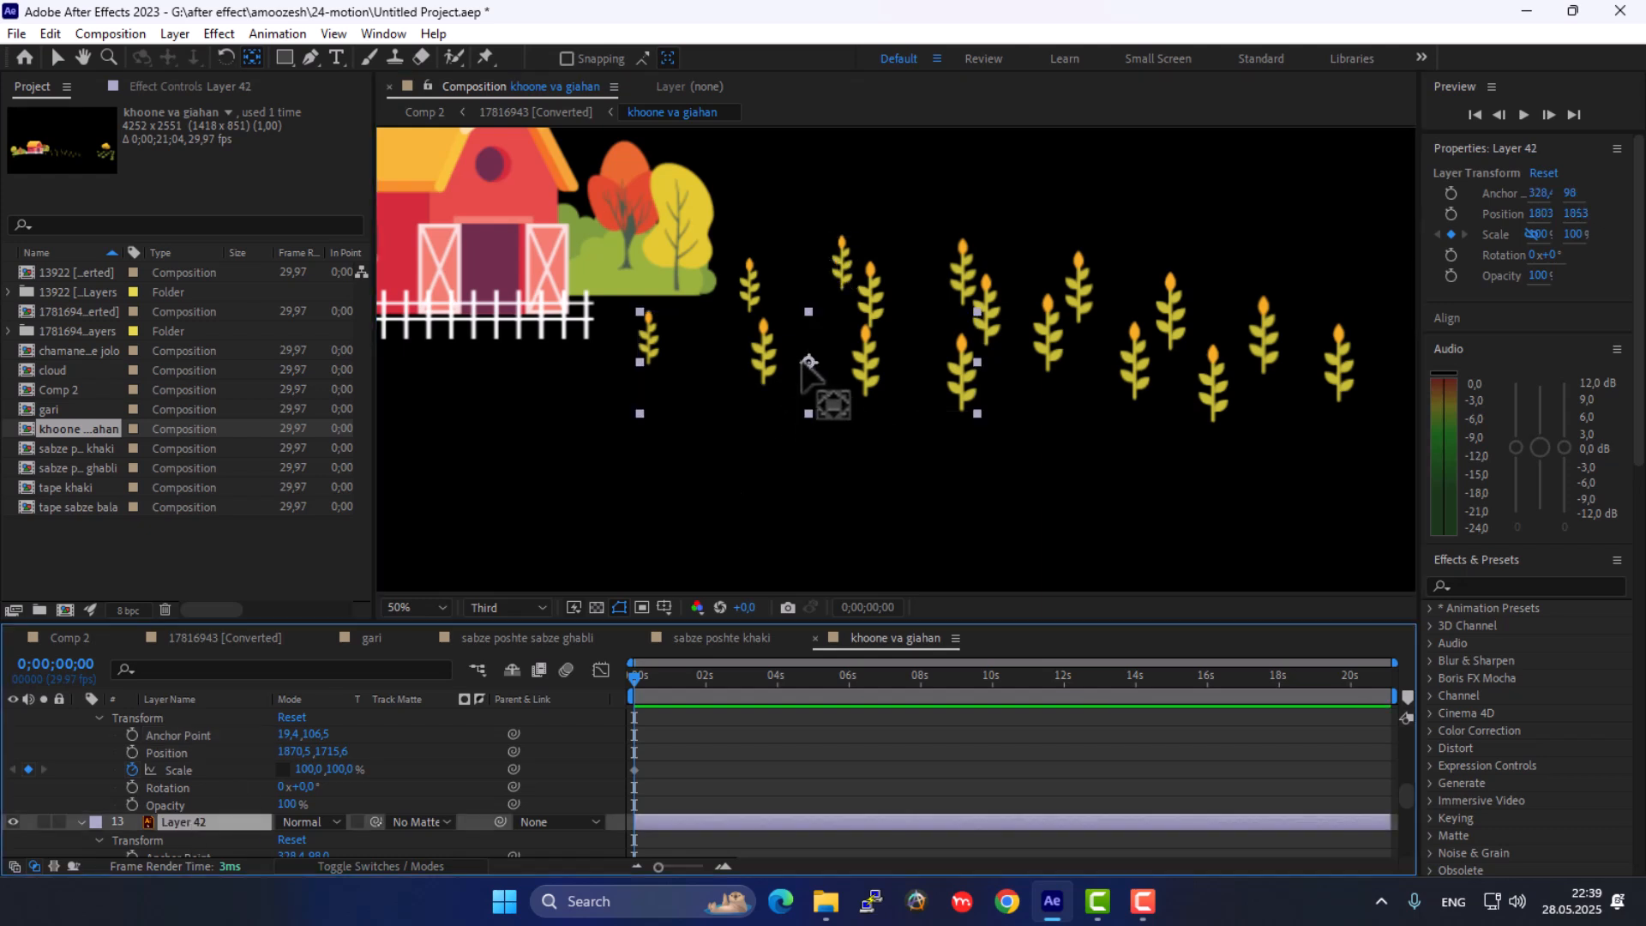
left_click_drag(809, 362, 808, 413)
Move Layer 45's anchor point down to the base of the barn and fence
scroll(197, 818, "down", 2)
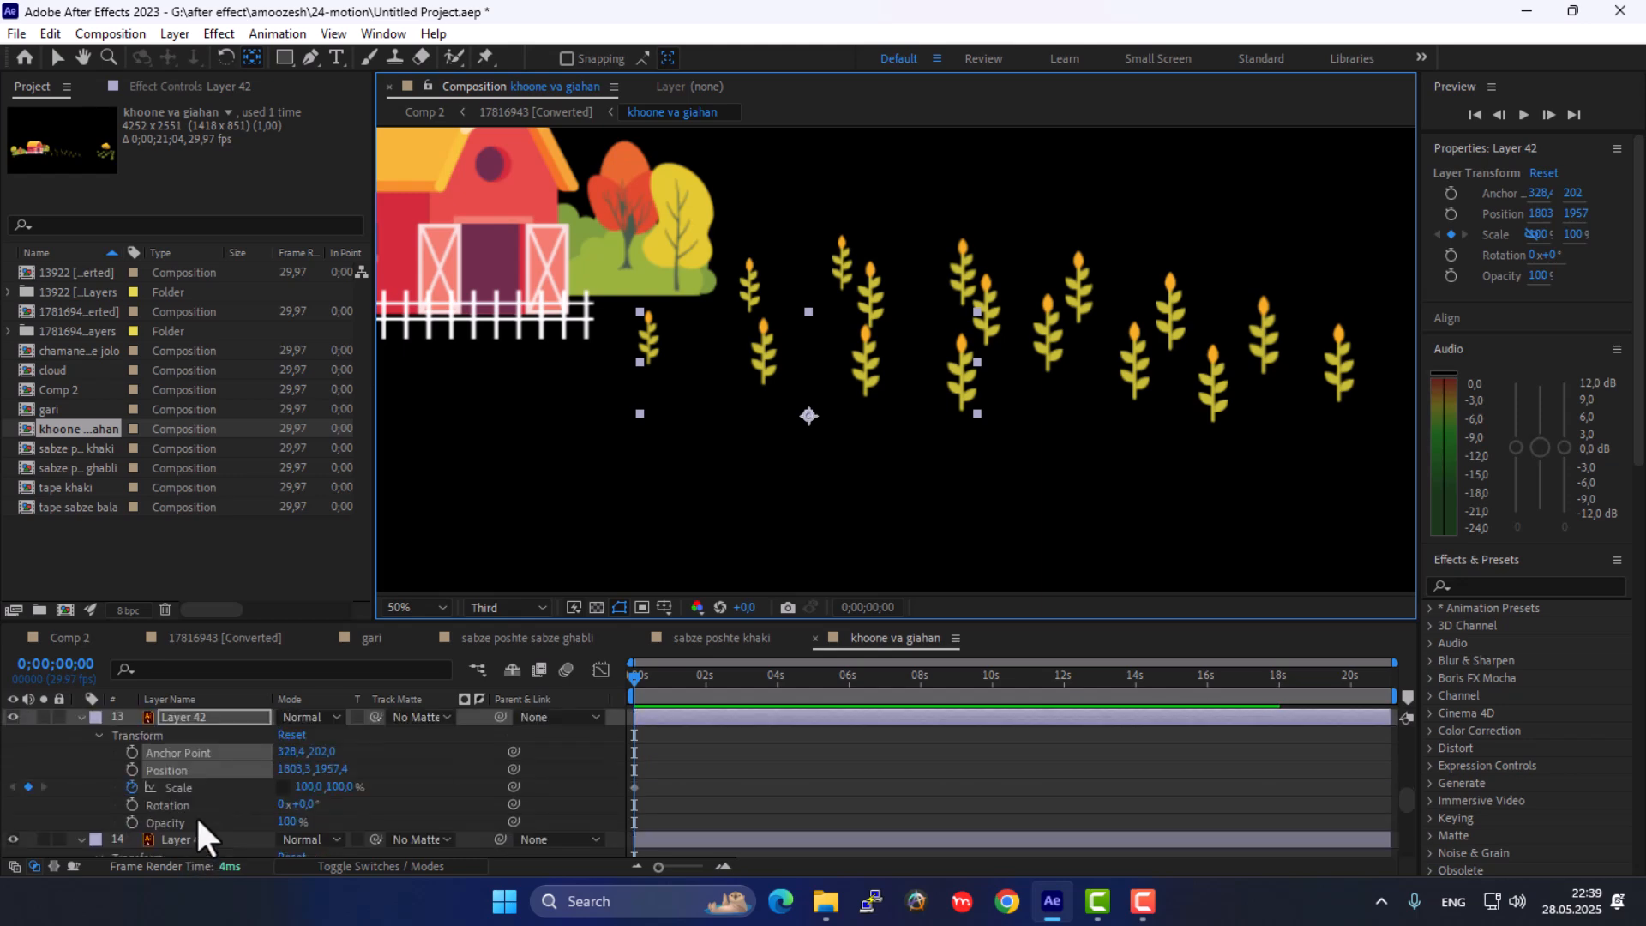
scroll(194, 813, "down", 2)
left_click(203, 789)
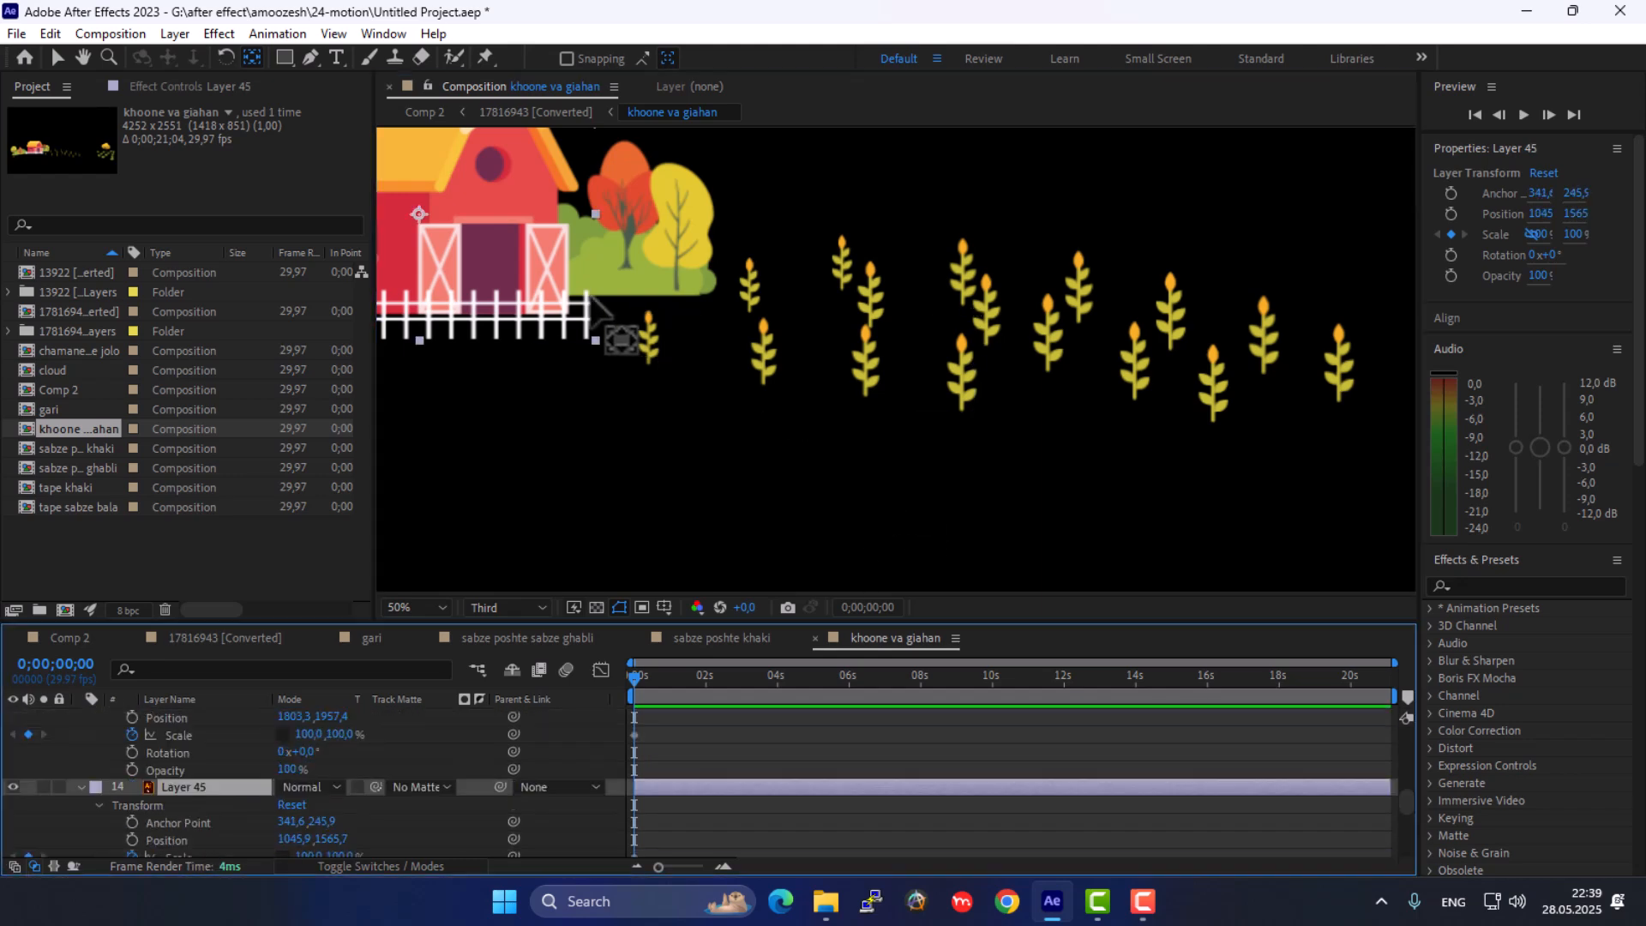
key("comma")
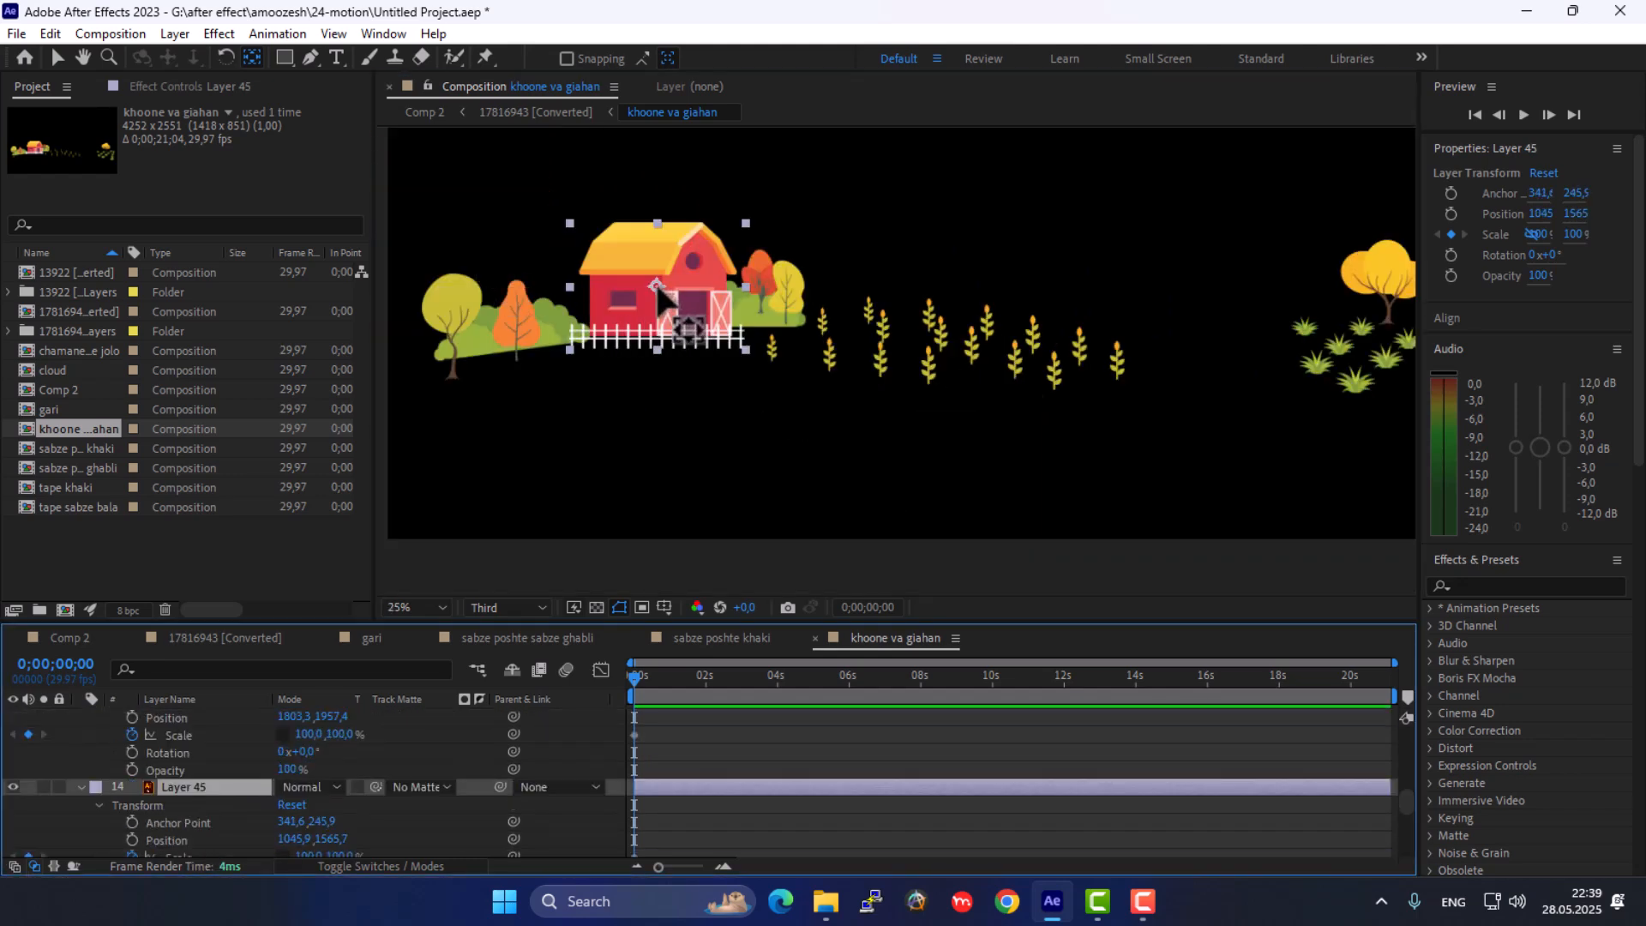
left_click_drag(656, 286, 656, 350)
Move the anchor points of Layers 48 and 46 down to the trunk bases of the orange and yellow-green trees beyond the barn
scroll(198, 821, "down", 4)
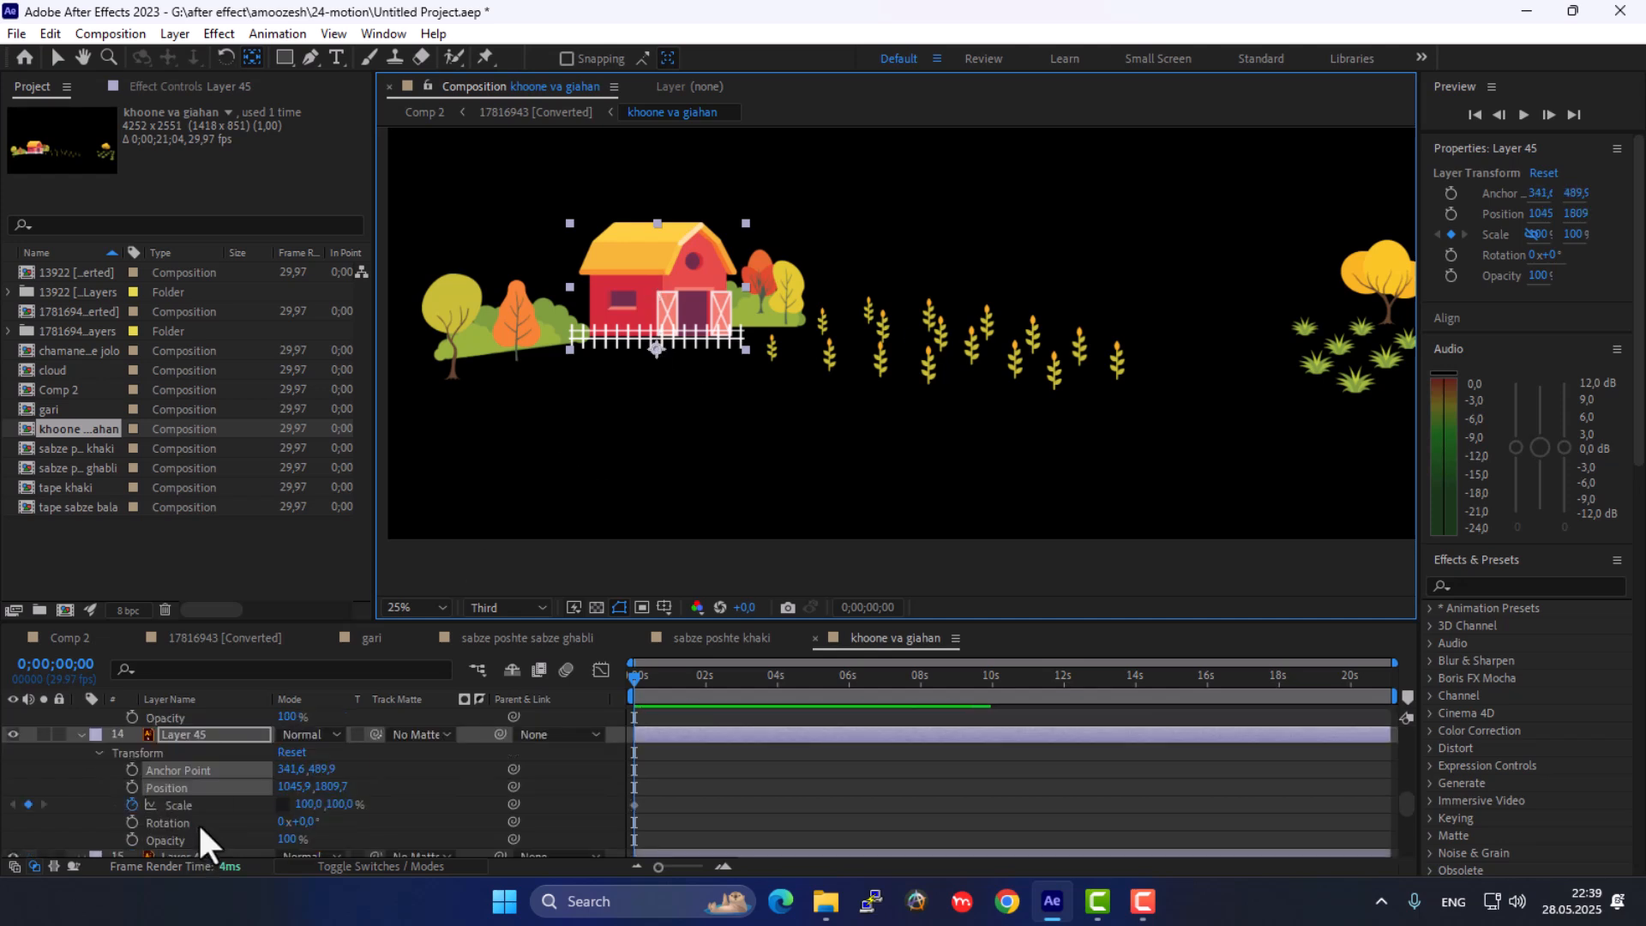
left_click(204, 806)
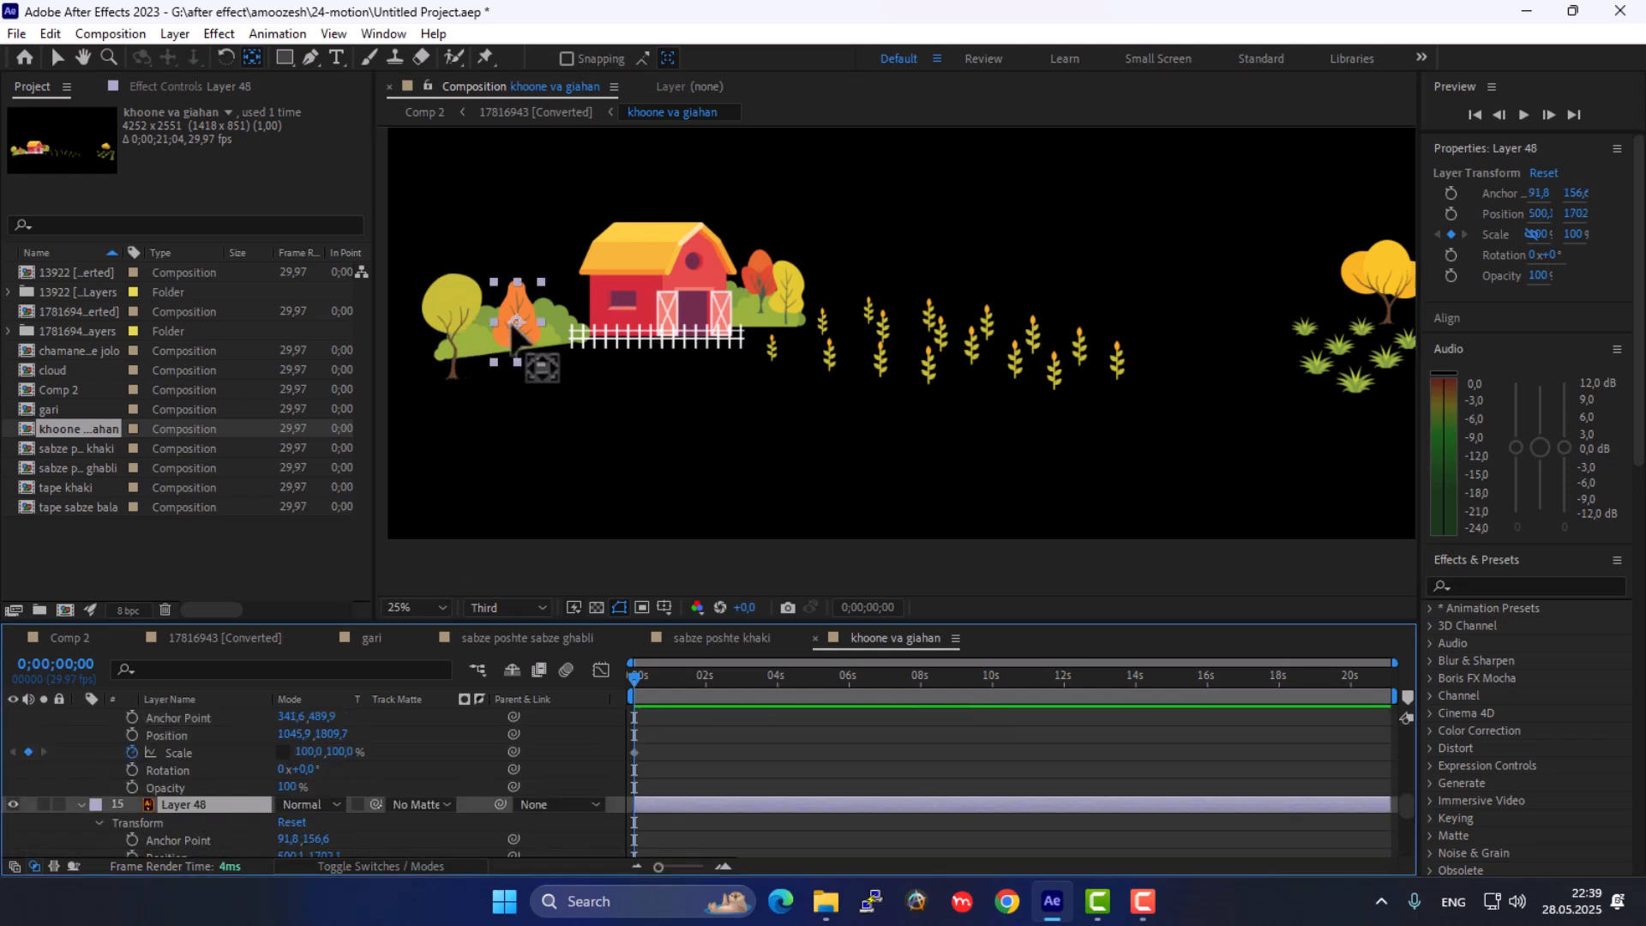
left_click_drag(516, 322, 517, 360)
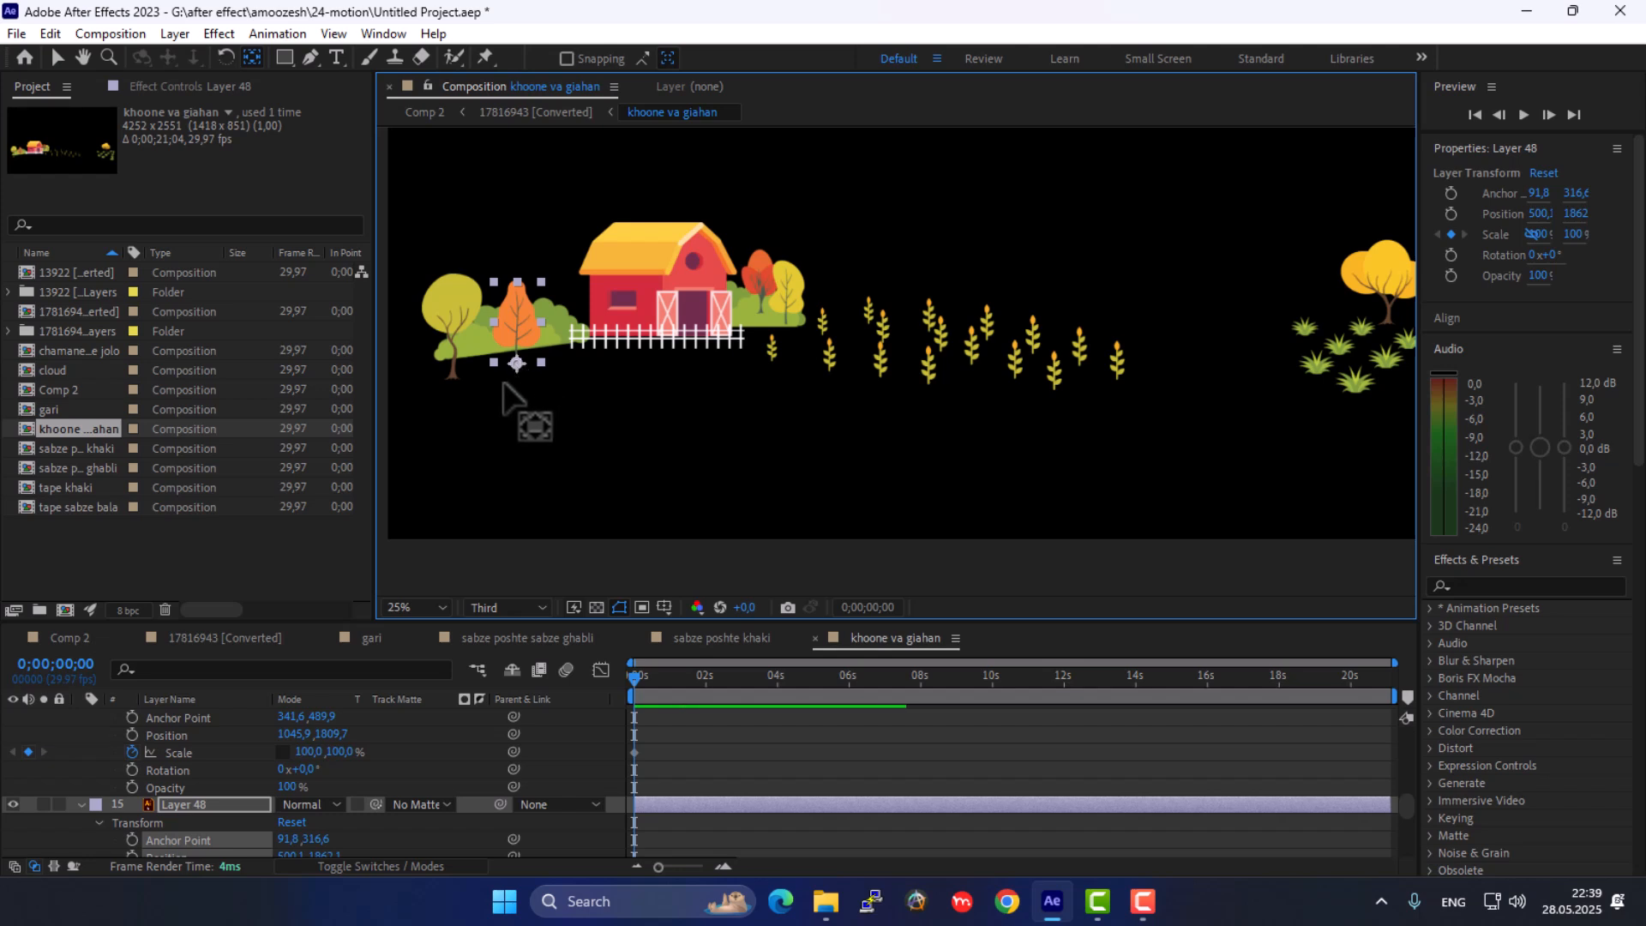
scroll(218, 847, "down", 4)
left_click(204, 823)
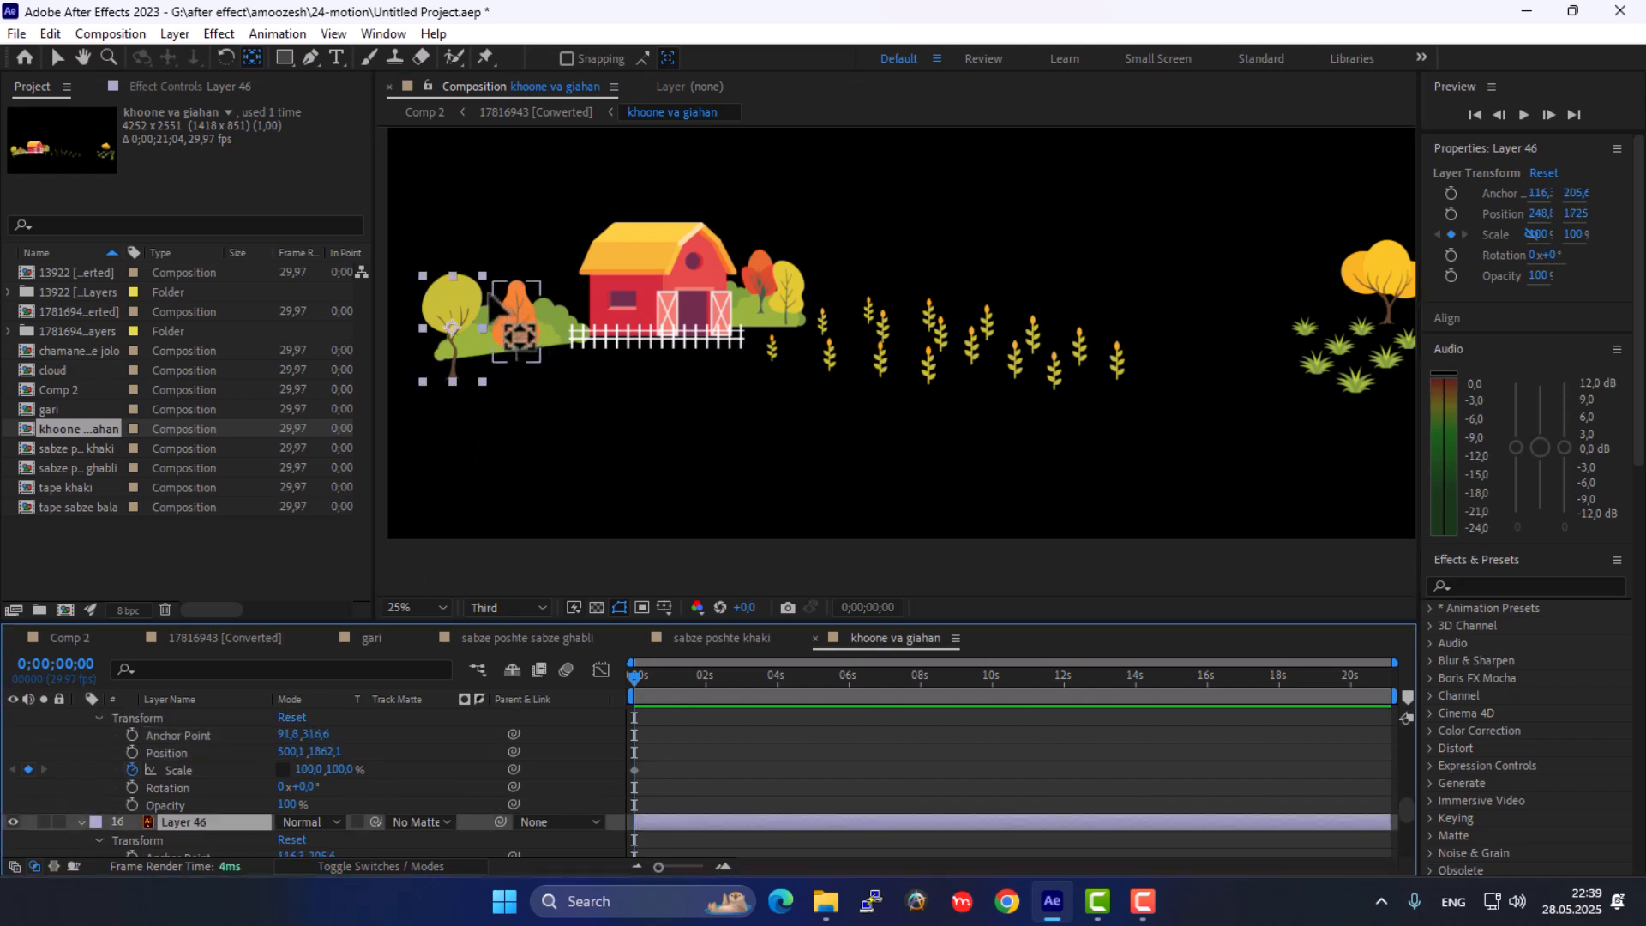
left_click_drag(452, 329, 452, 379)
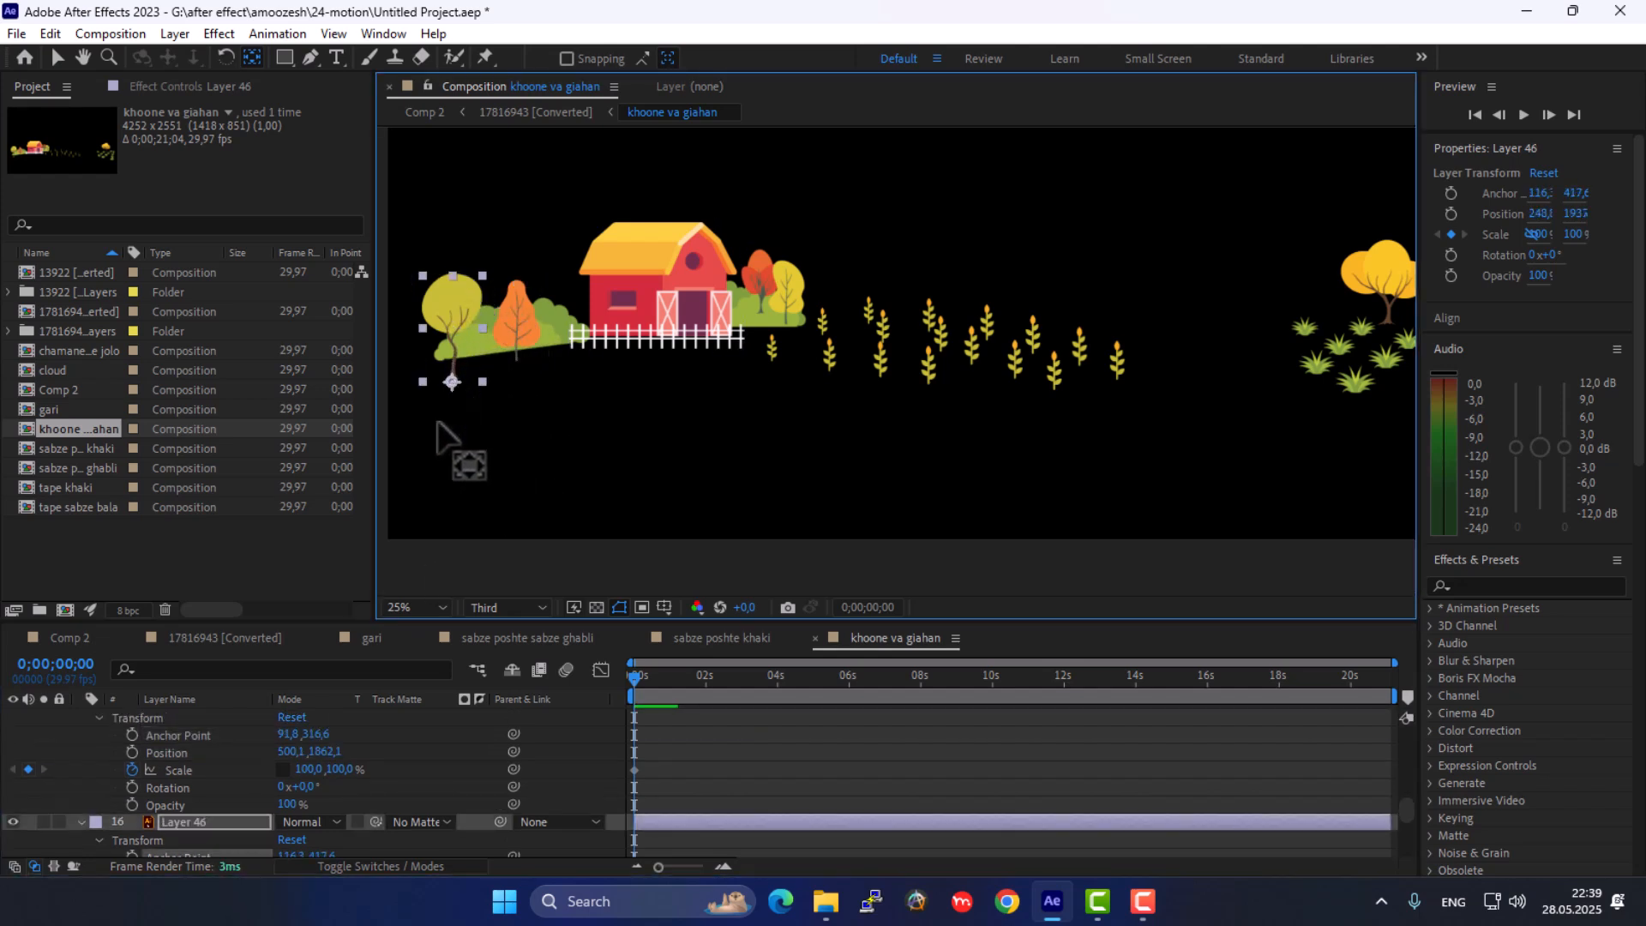
Move the anchor points of Layer 52's yellow tree and Layer 51's grass clumps down to their bases
scroll(219, 786, "down", 4)
left_click(229, 832)
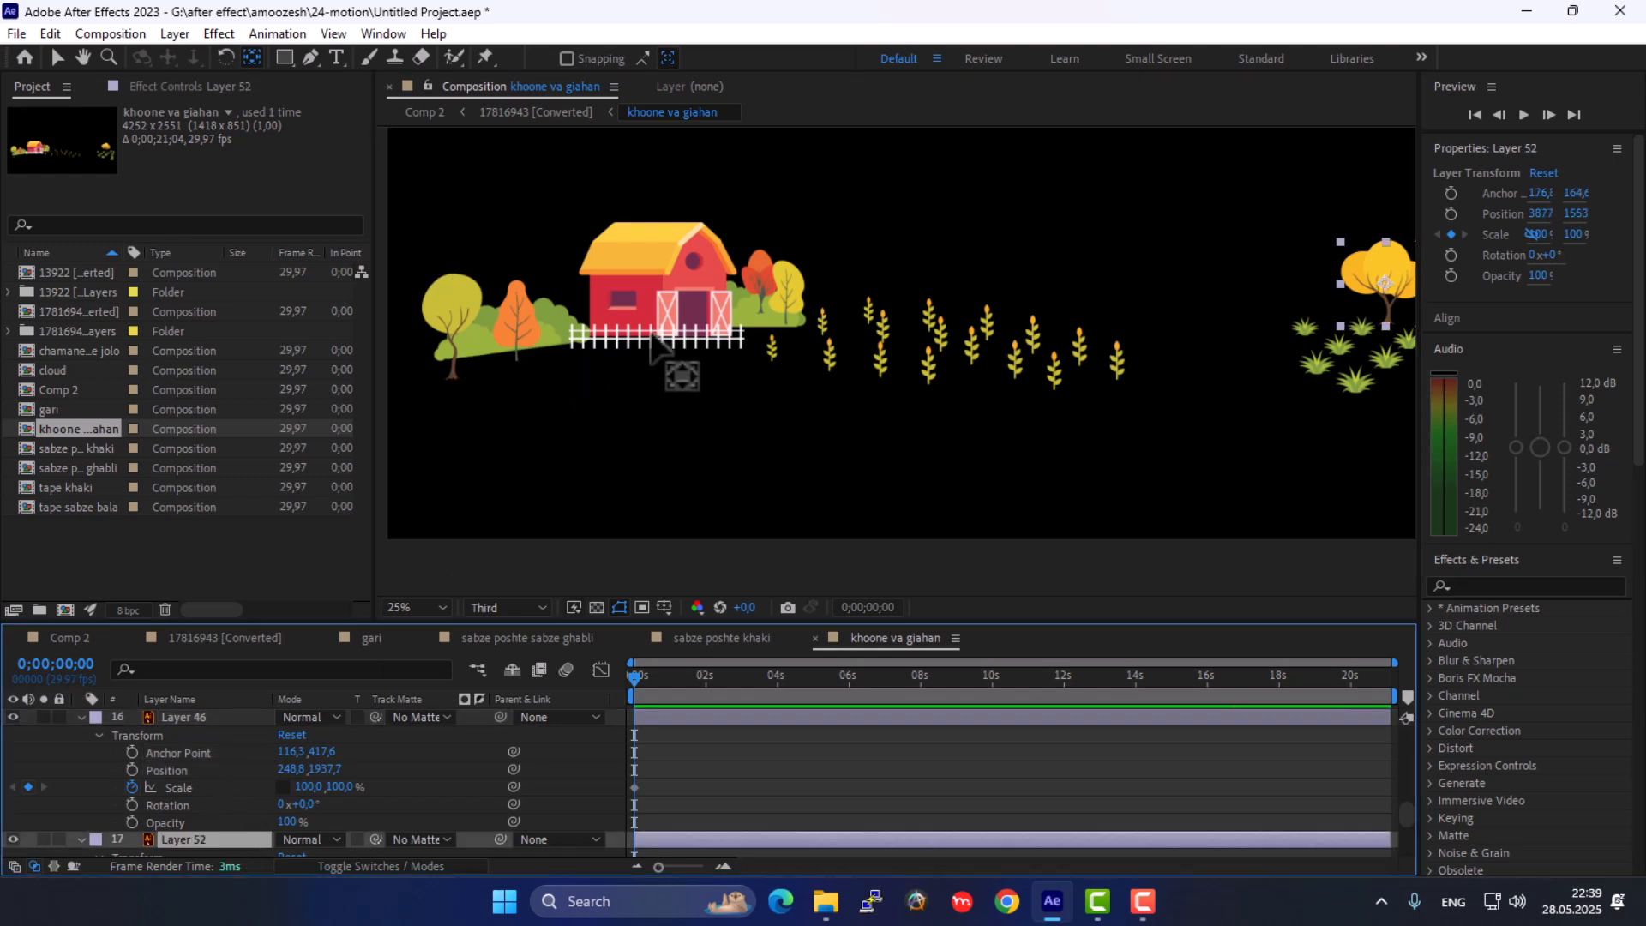
left_click_drag(1383, 288, 1388, 324)
scroll(247, 730, "down", 3)
scroll(182, 810, "down", 3)
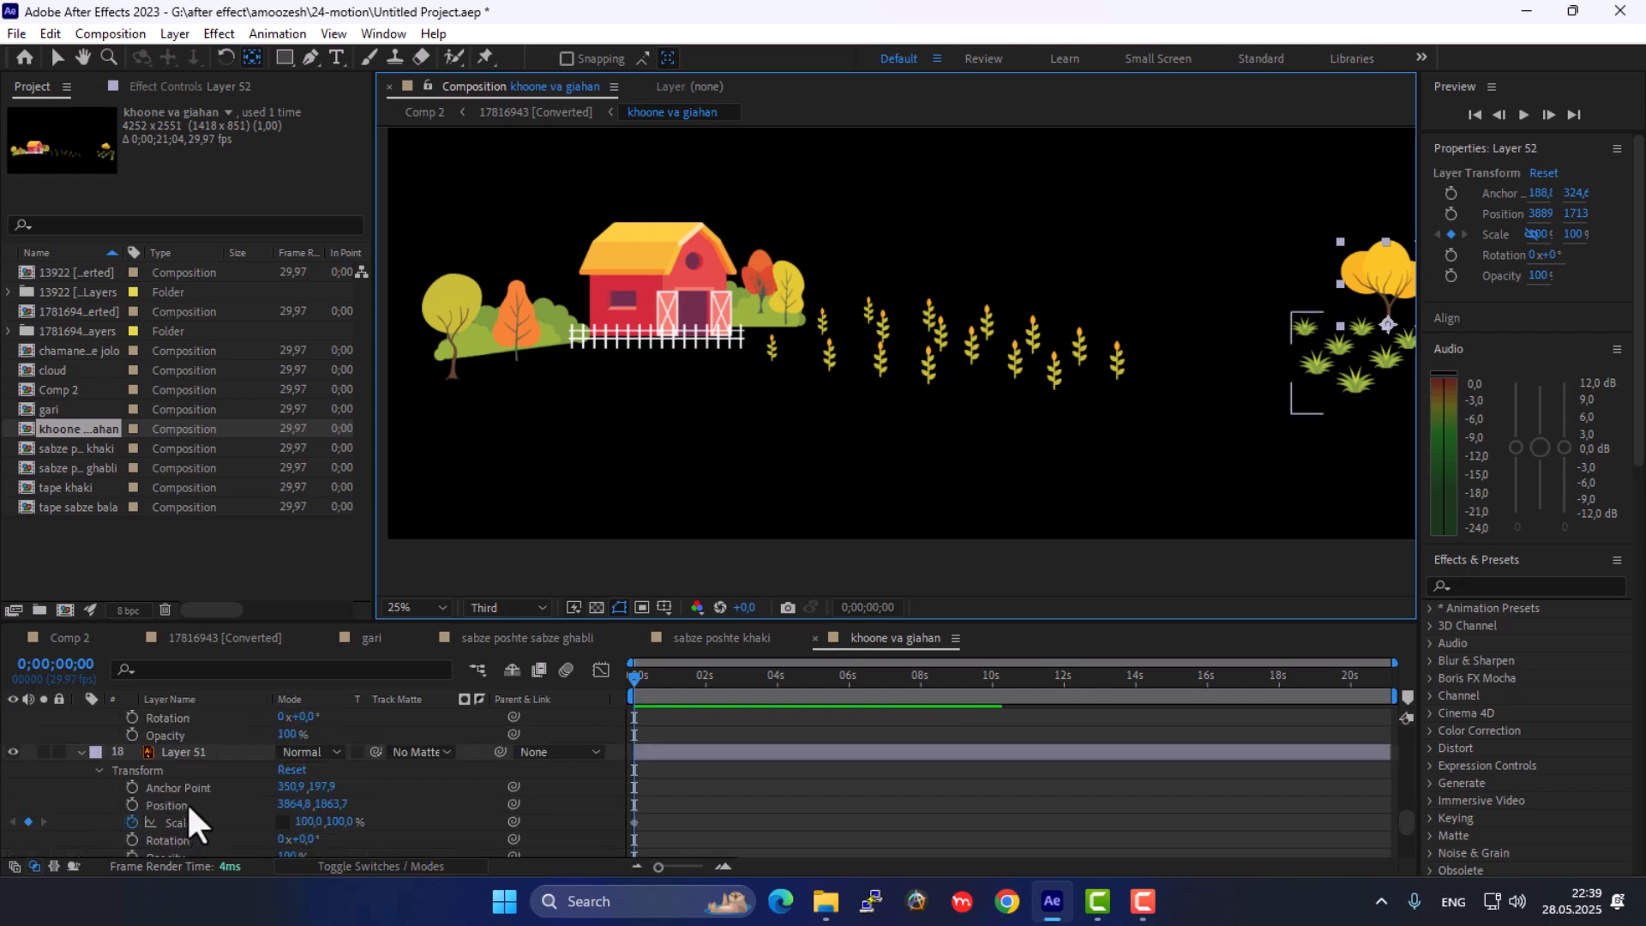
left_click(196, 753)
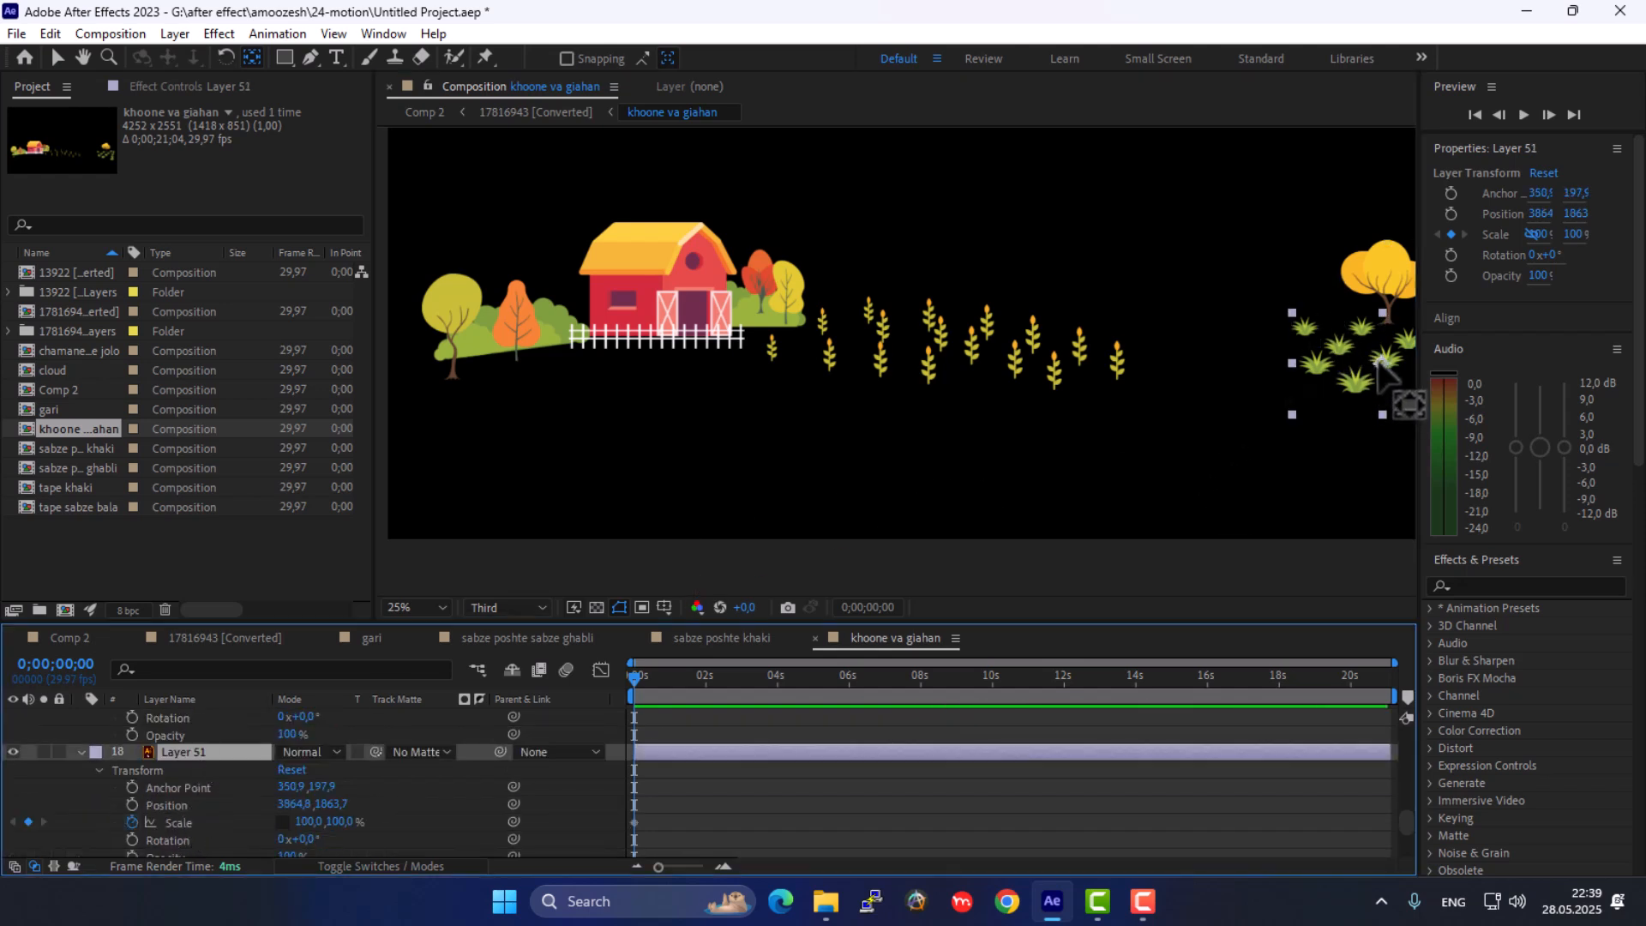
left_click_drag(1381, 363, 1380, 414)
scroll(1350, 403, "down", 2)
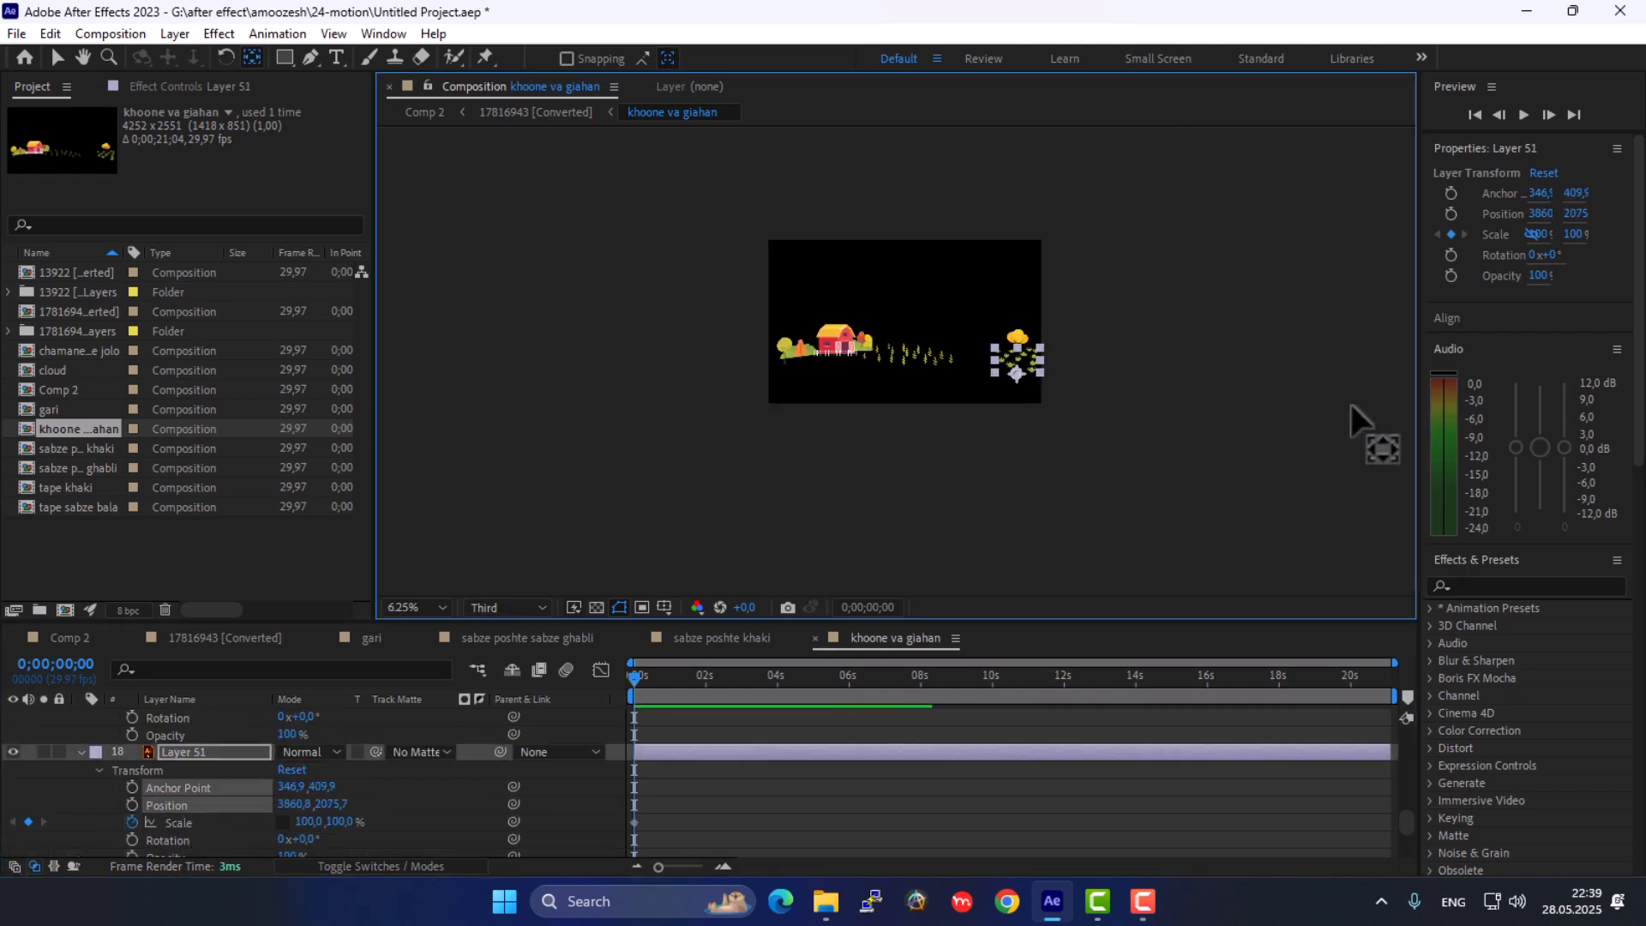
scroll(962, 390, "up", 4)
Move the anchor points of Layers 47 and 49 down to the bases of the two trees beside the barn door
scroll(802, 382, "down", 2)
scroll(138, 793, "down", 3)
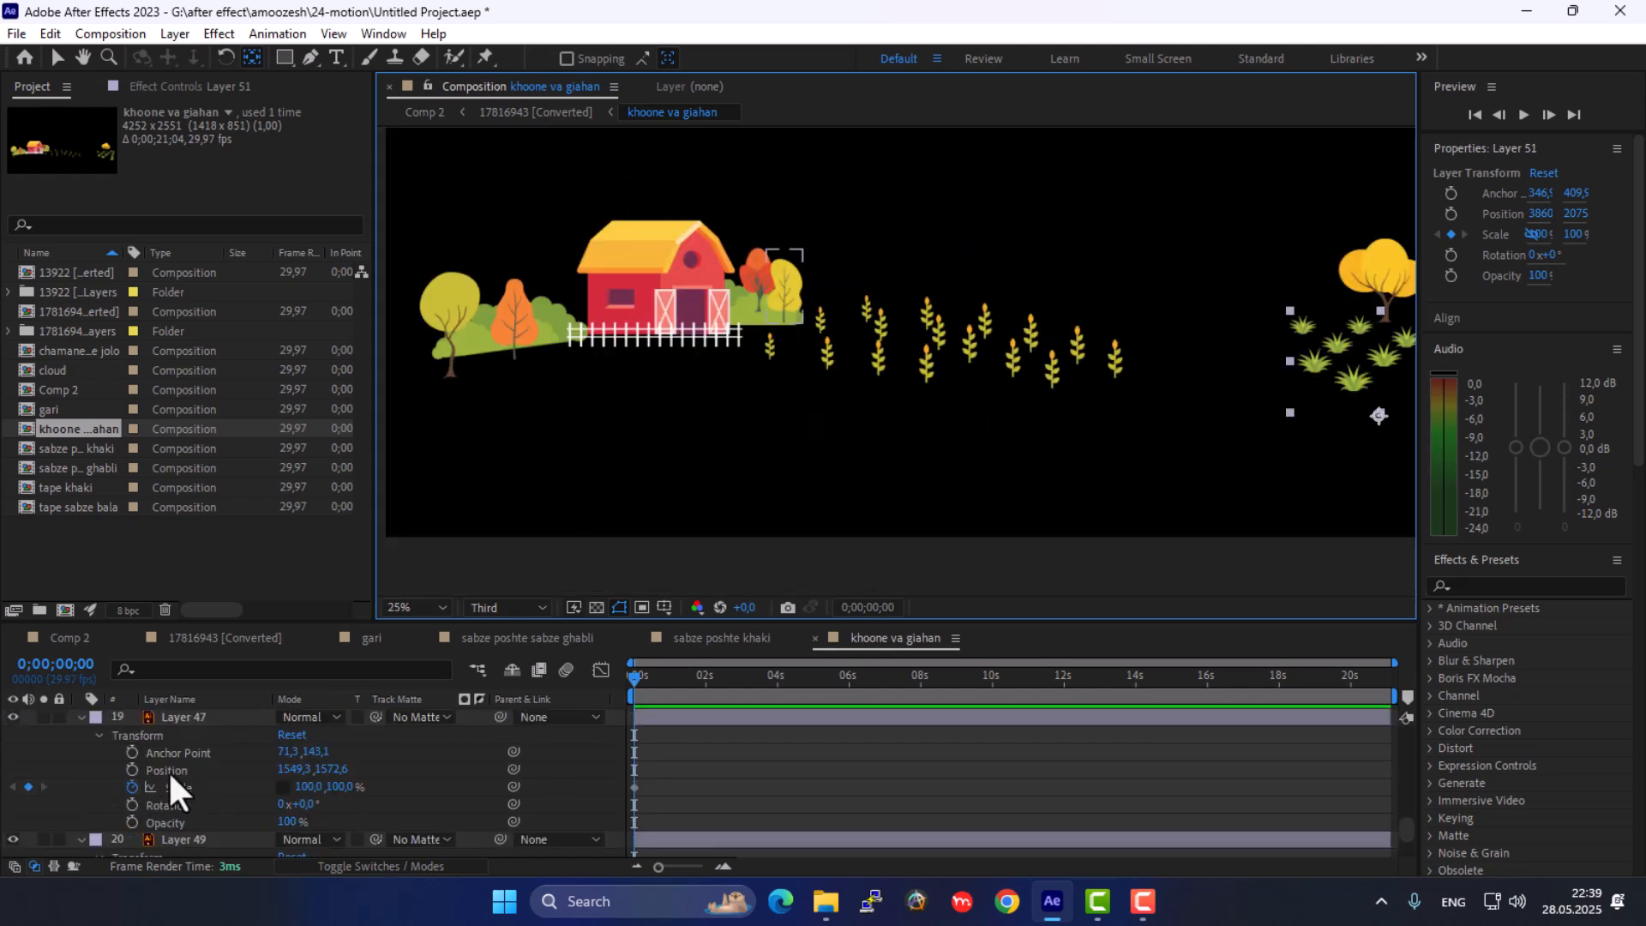
left_click(204, 718)
left_click_drag(785, 289, 785, 327)
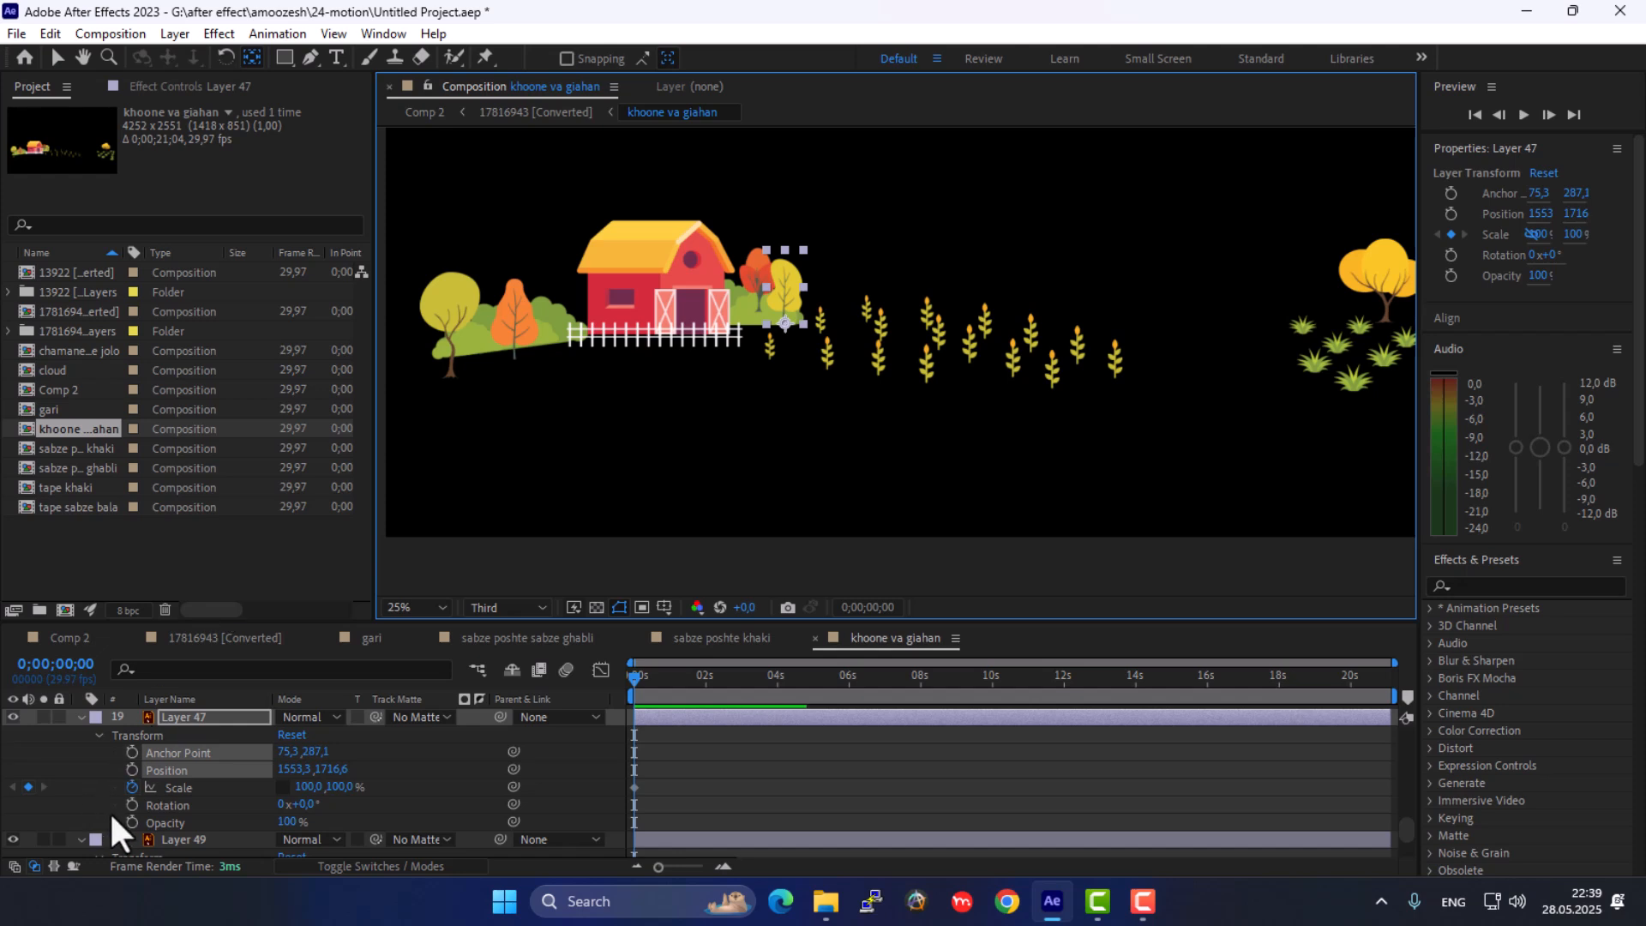
left_click(178, 839)
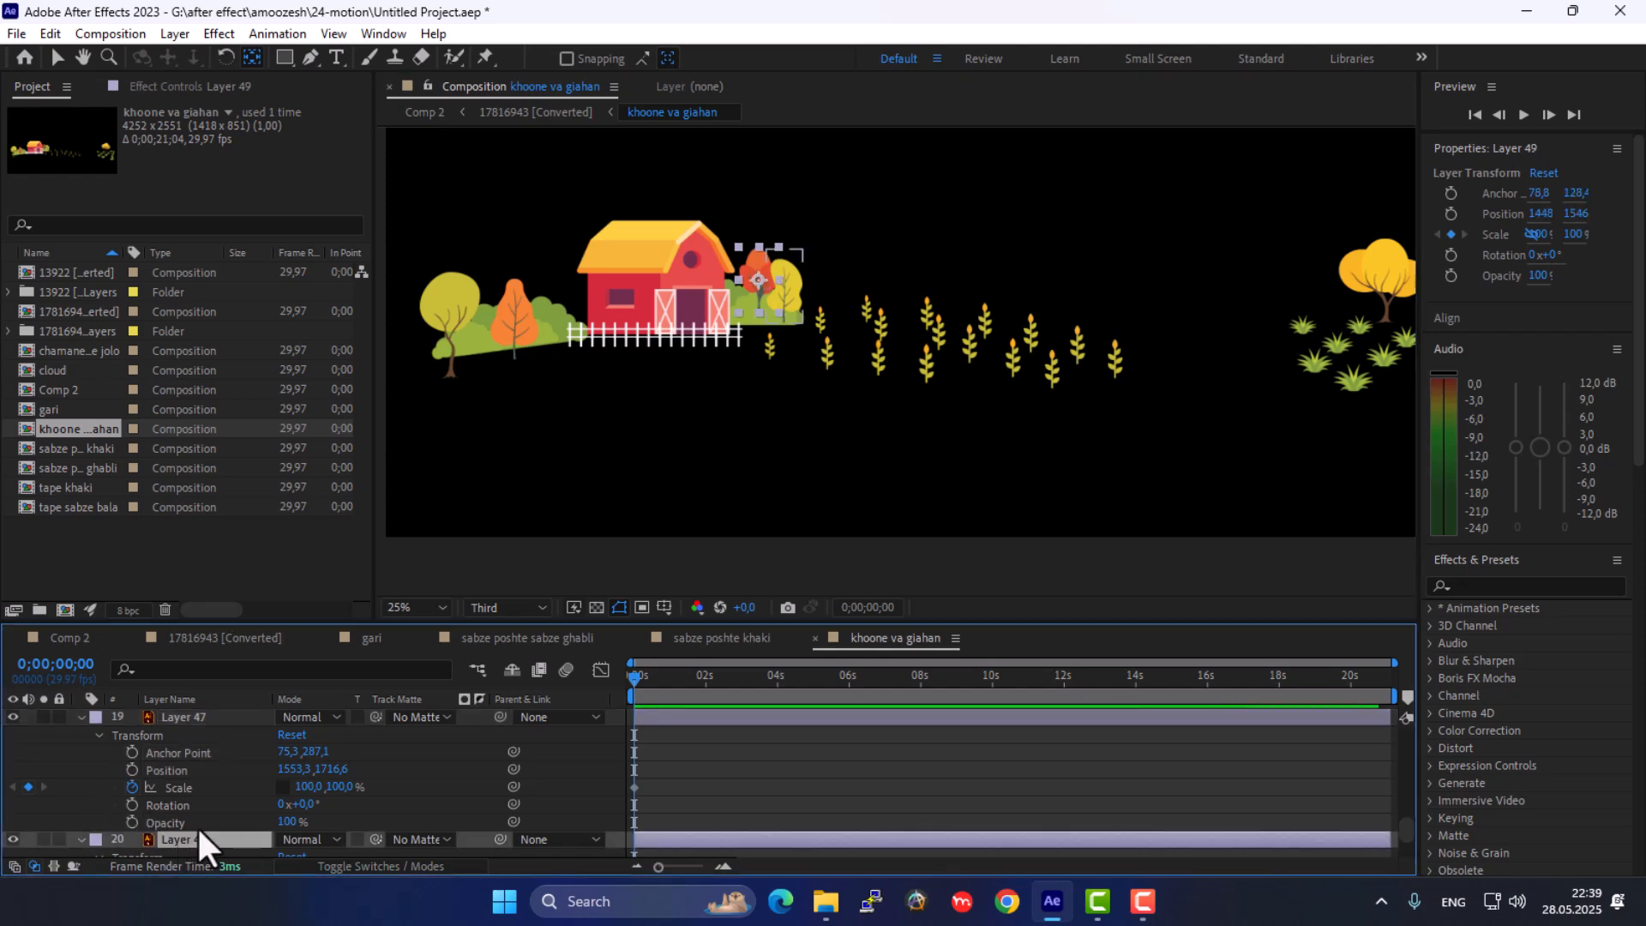
scroll(198, 819, "down", 2)
scroll(193, 784, "up", 1)
scroll(189, 797, "down", 1)
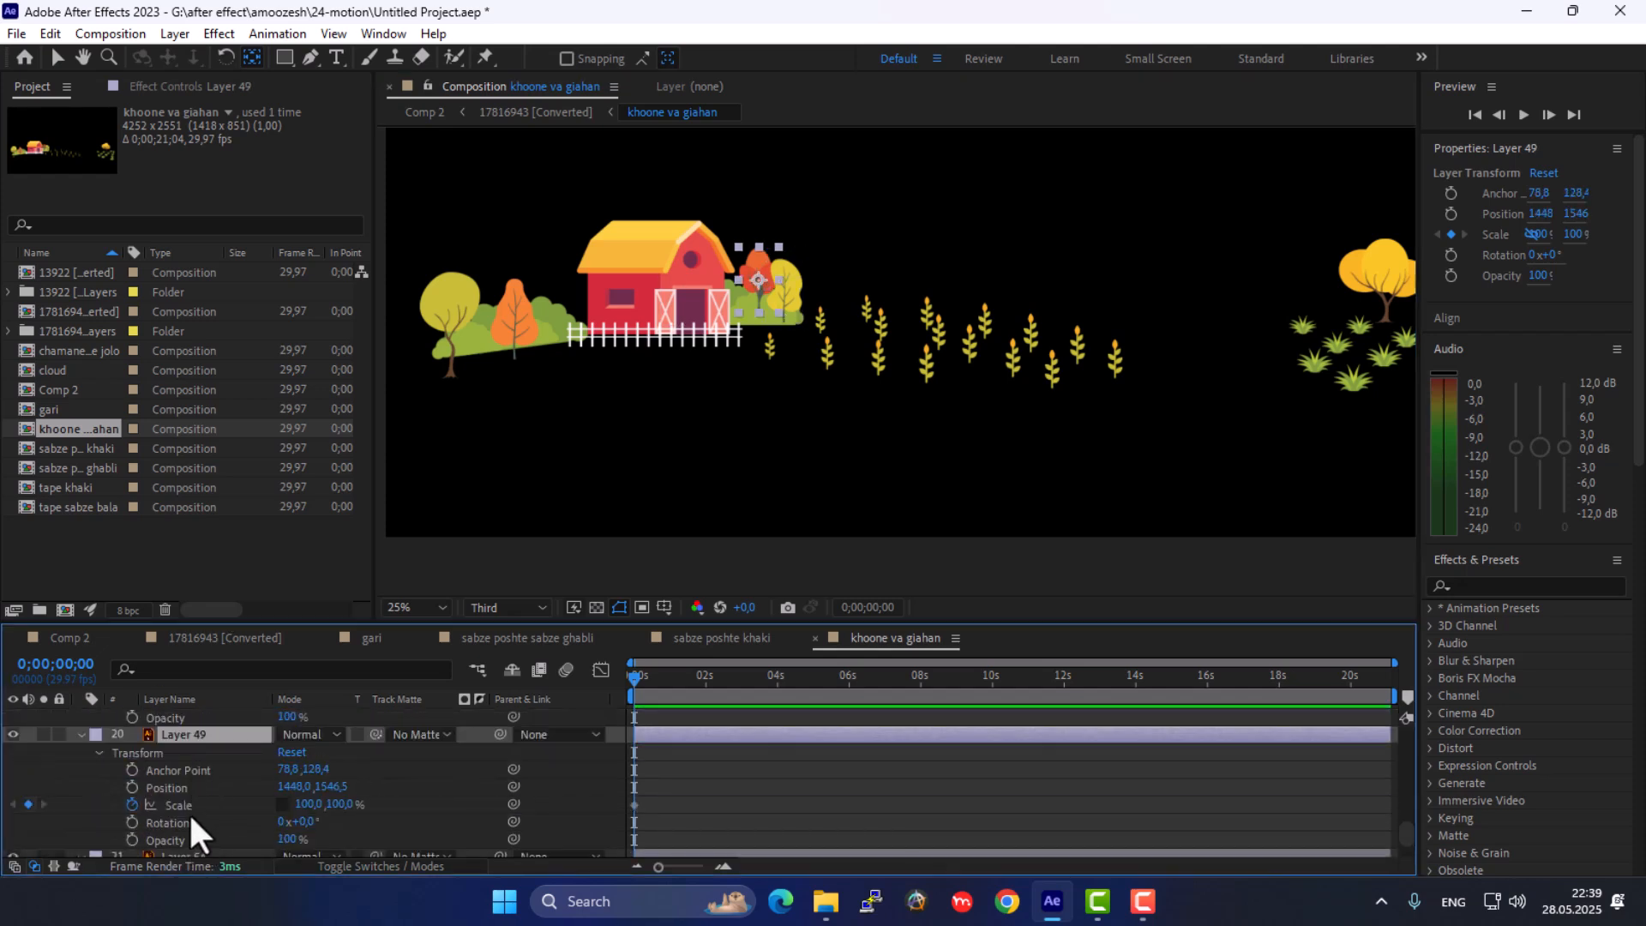
left_click_drag(757, 280, 760, 324)
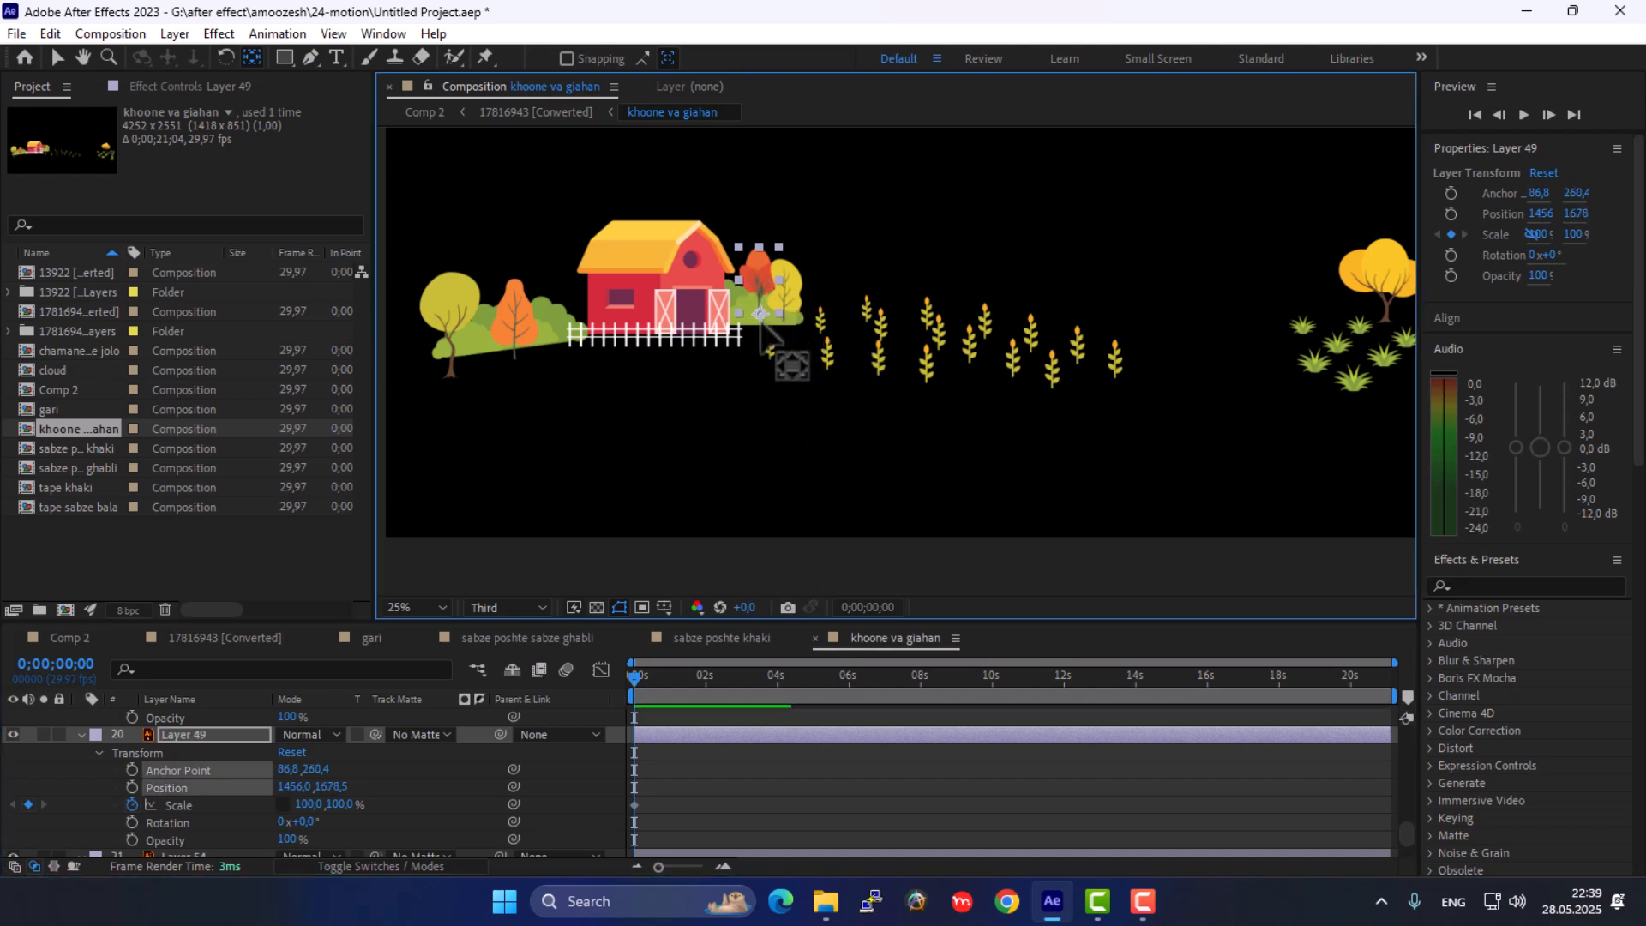
Move Layer 54's anchor point down to the bottom edge of the bush behind the barn
scroll(189, 795, "down", 2)
left_click(195, 804)
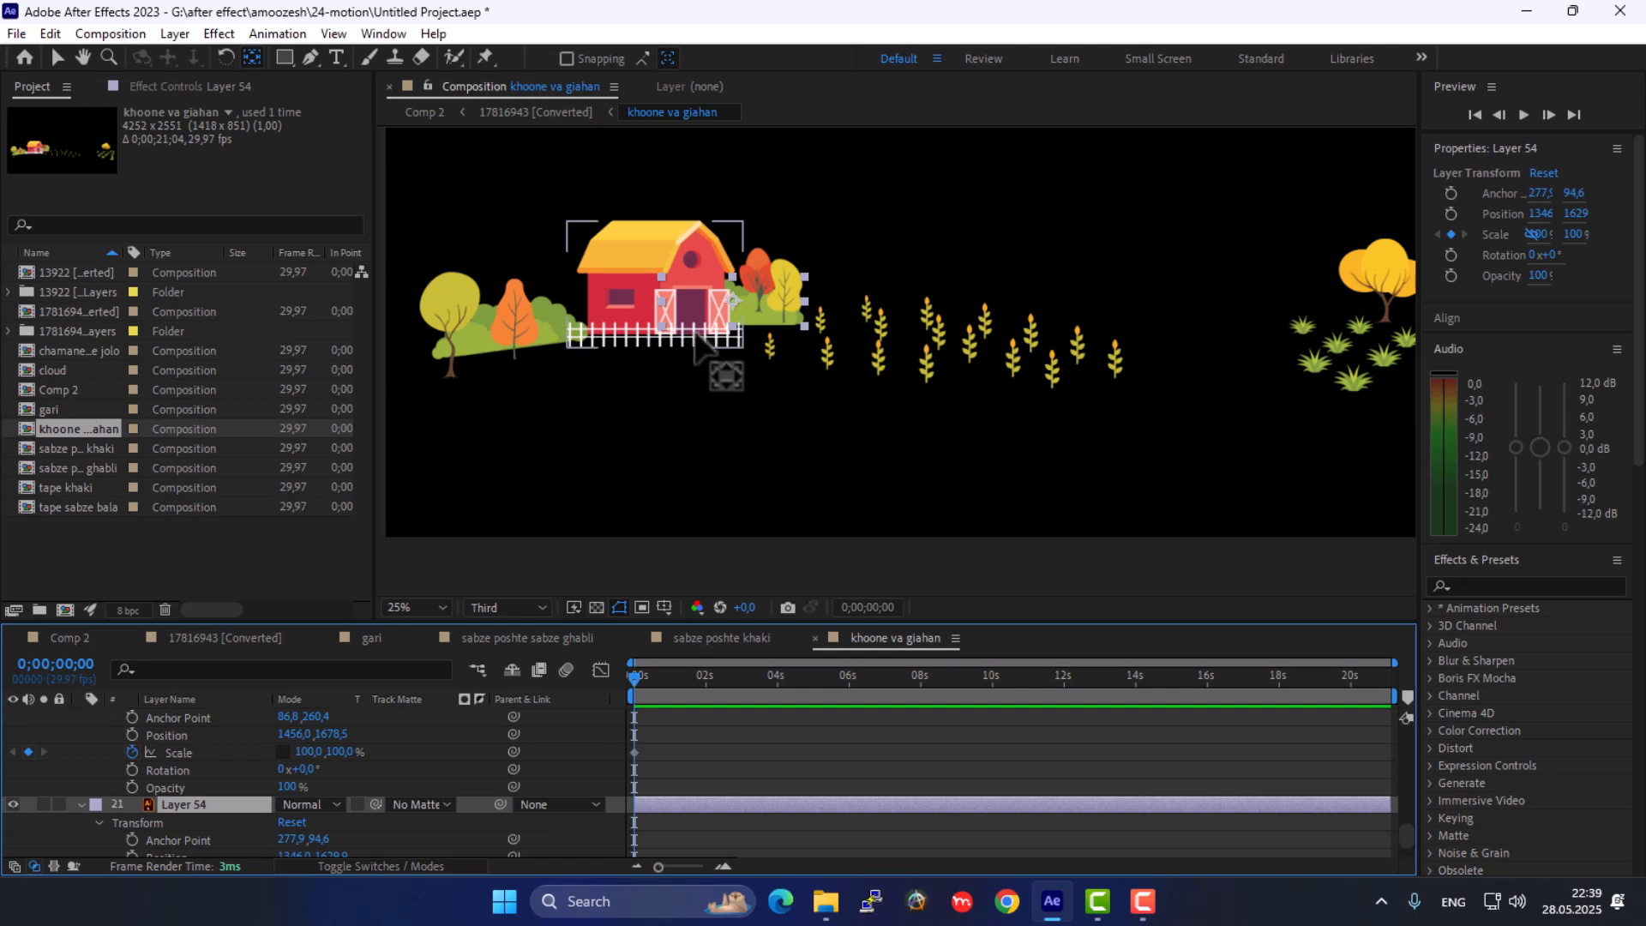
left_click_drag(761, 345, 761, 369)
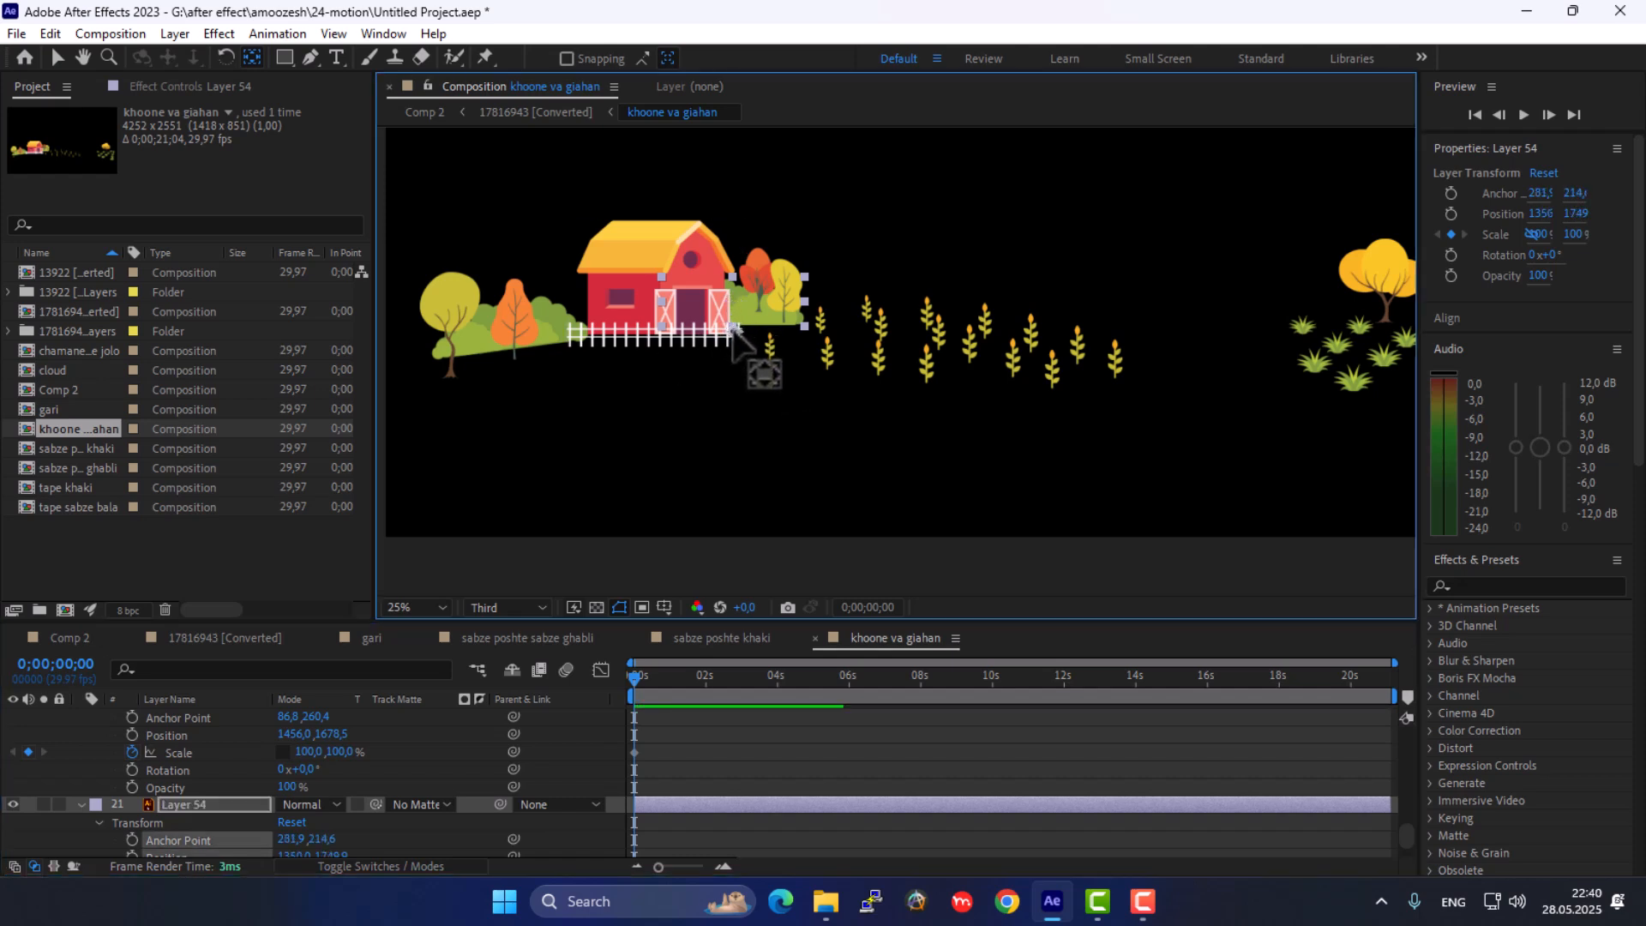
Move Layer 54's bush up the layer stack to sit directly below Layer 51, above Layers 47 and 49
scroll(232, 754, "up", 2)
mouse_move(194, 852)
left_mouse_down()
mouse_move(194, 730)
mouse_move(209, 826)
mouse_move(213, 724)
mouse_move(221, 856)
mouse_move(206, 823)
left_mouse_up()
scroll(206, 781, "up", 1)
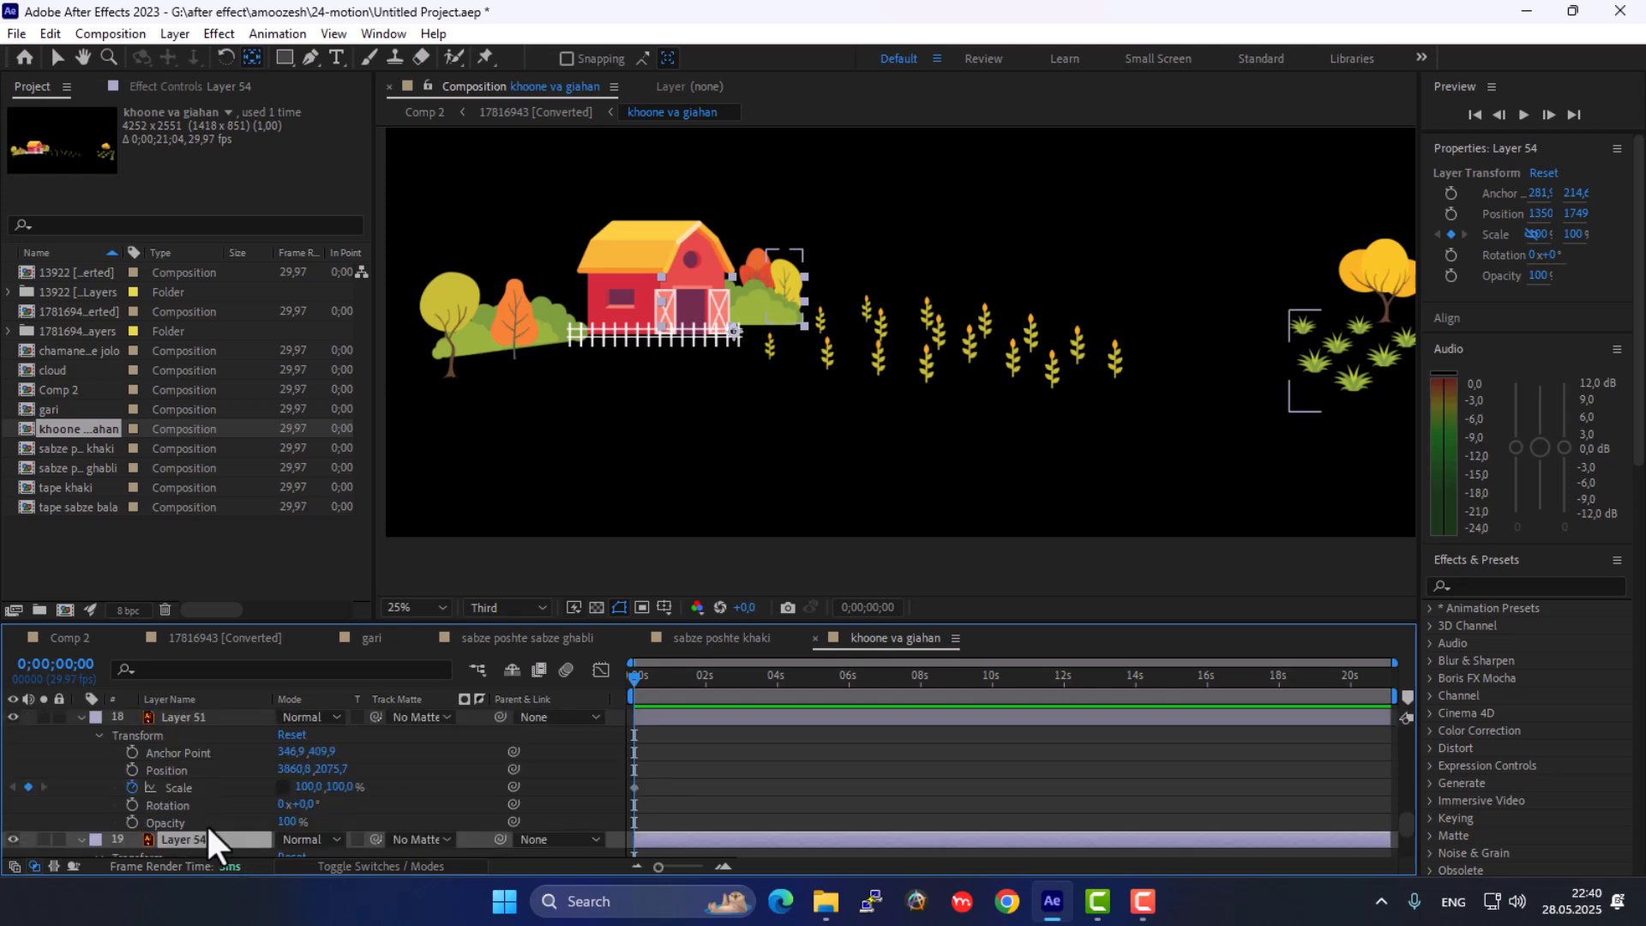
Move Layer 55's anchor point down to the bottom edge of the bushes behind the two trees beside the barn
scroll(737, 480, "down", 1)
scroll(287, 772, "down", 4)
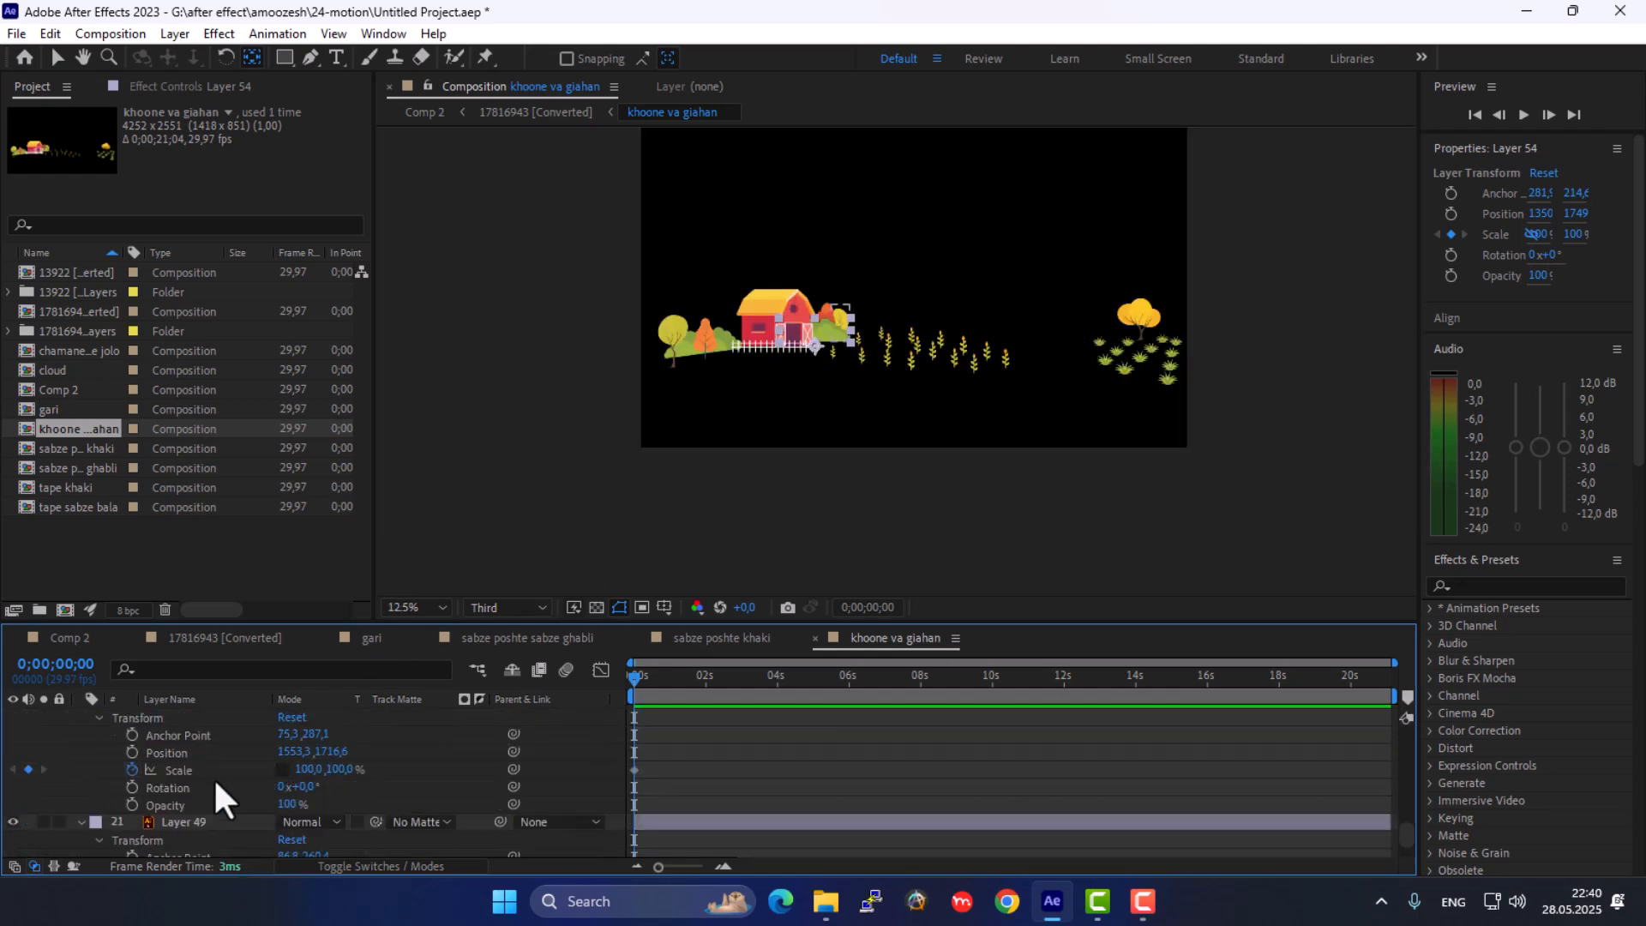
left_click(209, 823)
scroll(215, 816, "down", 1)
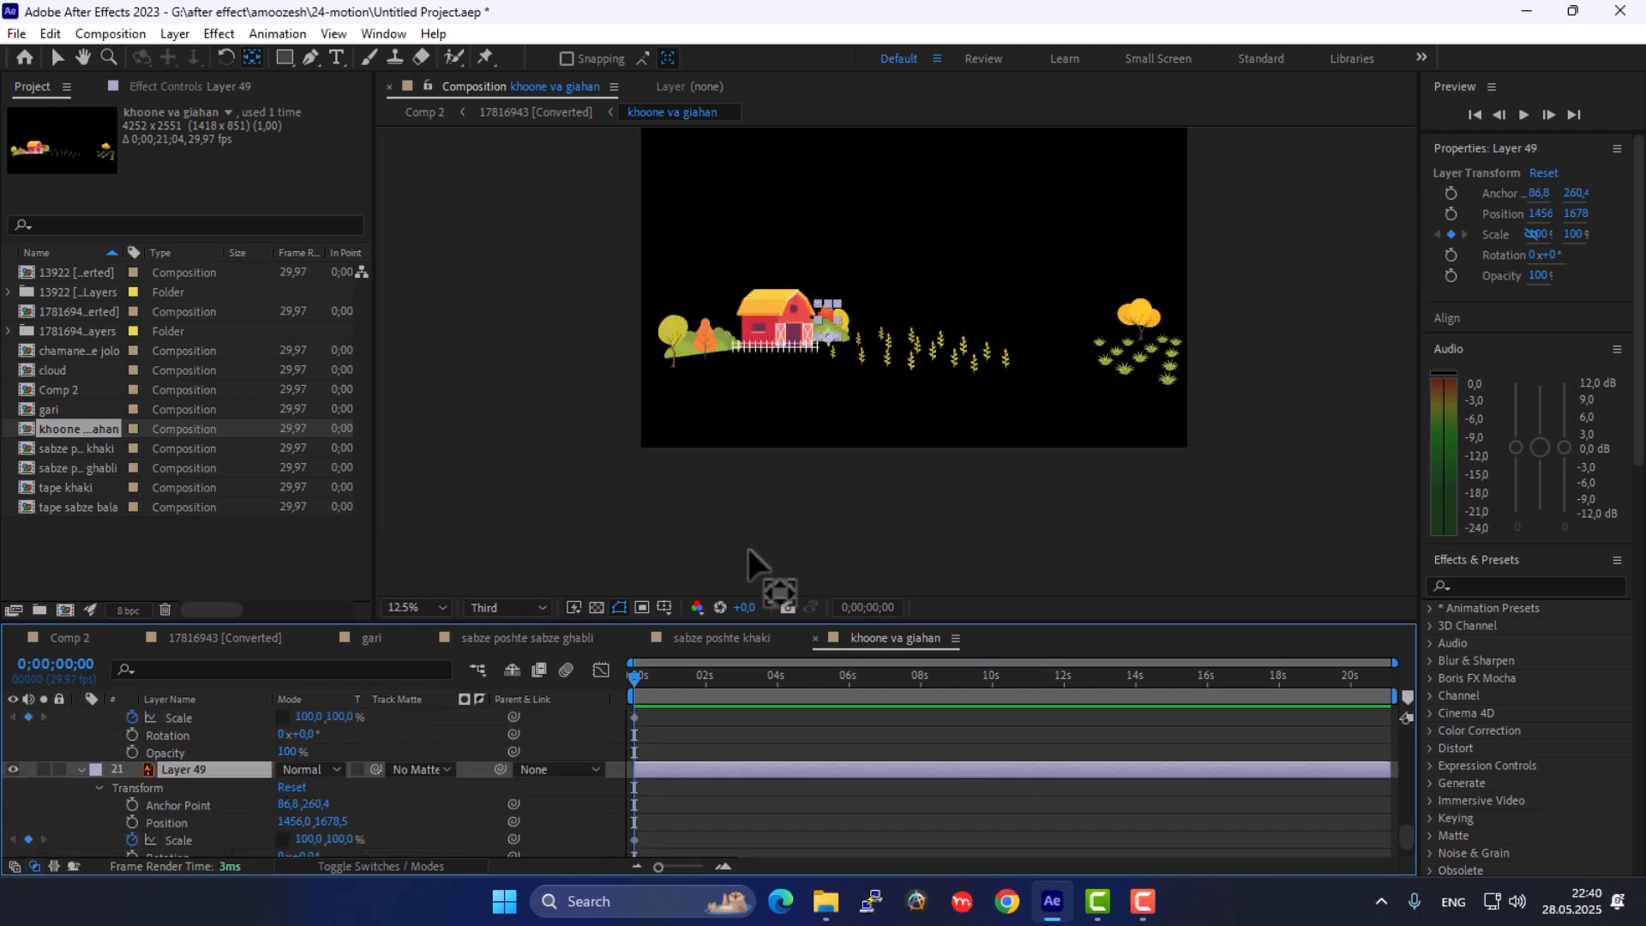
scroll(828, 369, "up", 1)
scroll(184, 793, "down", 1)
left_click(204, 834)
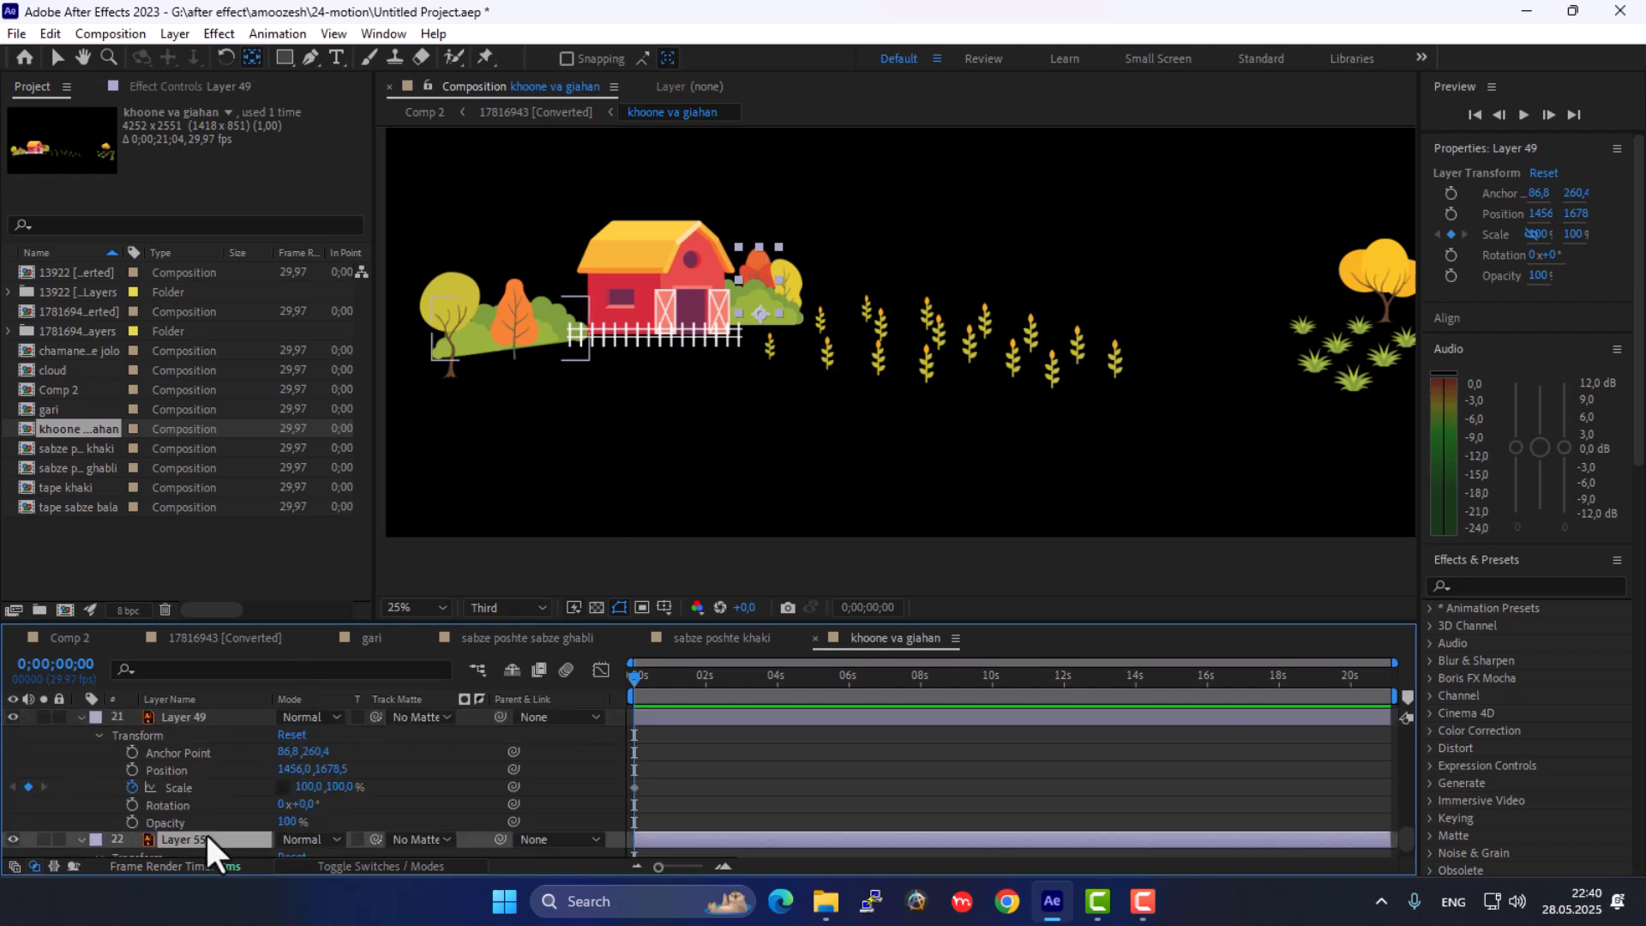
left_click_drag(512, 328, 512, 361)
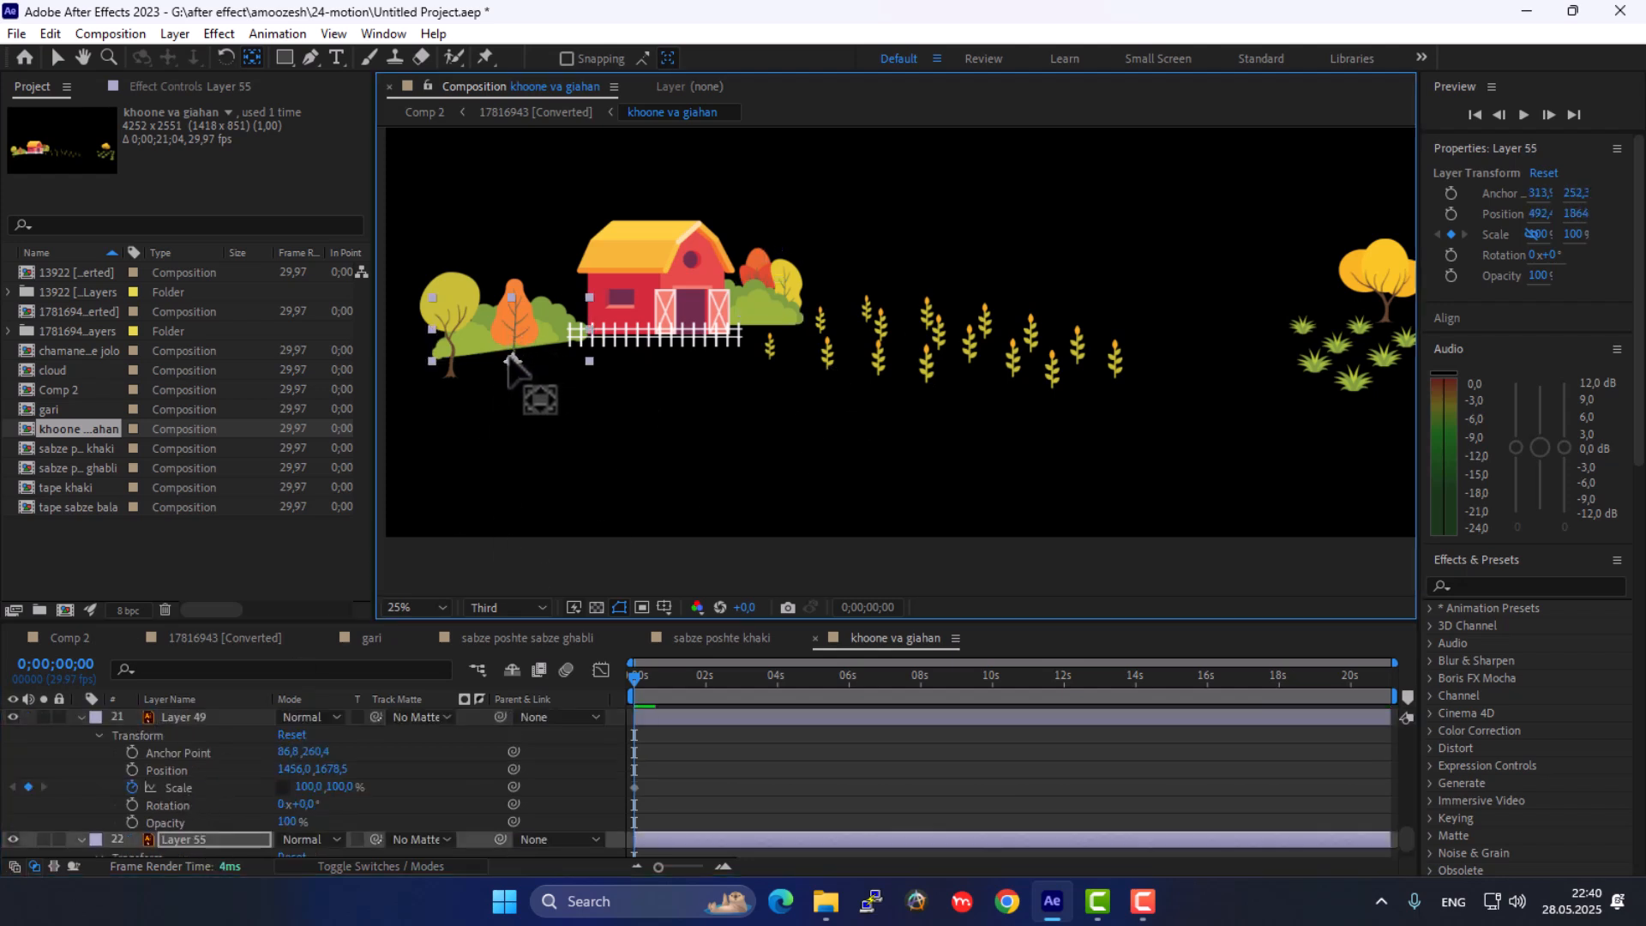
Select all 22 layers of the khoone va giahan composition
scroll(283, 776, "down", 2)
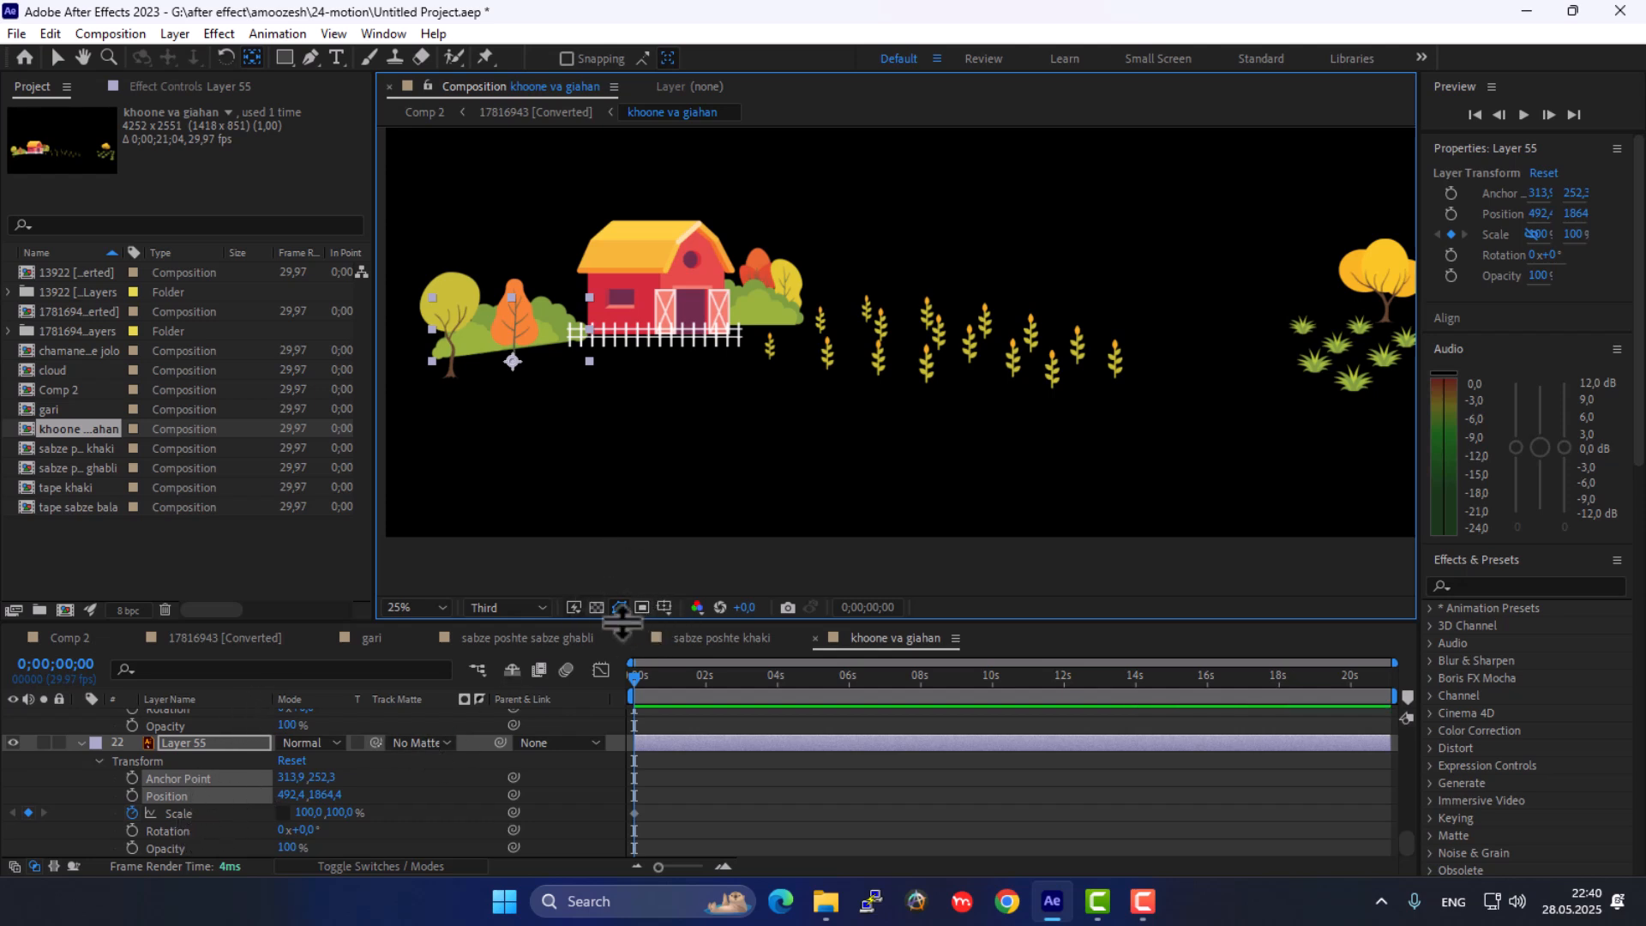
scroll(324, 765, "up", 3)
scroll(324, 765, "up", 10)
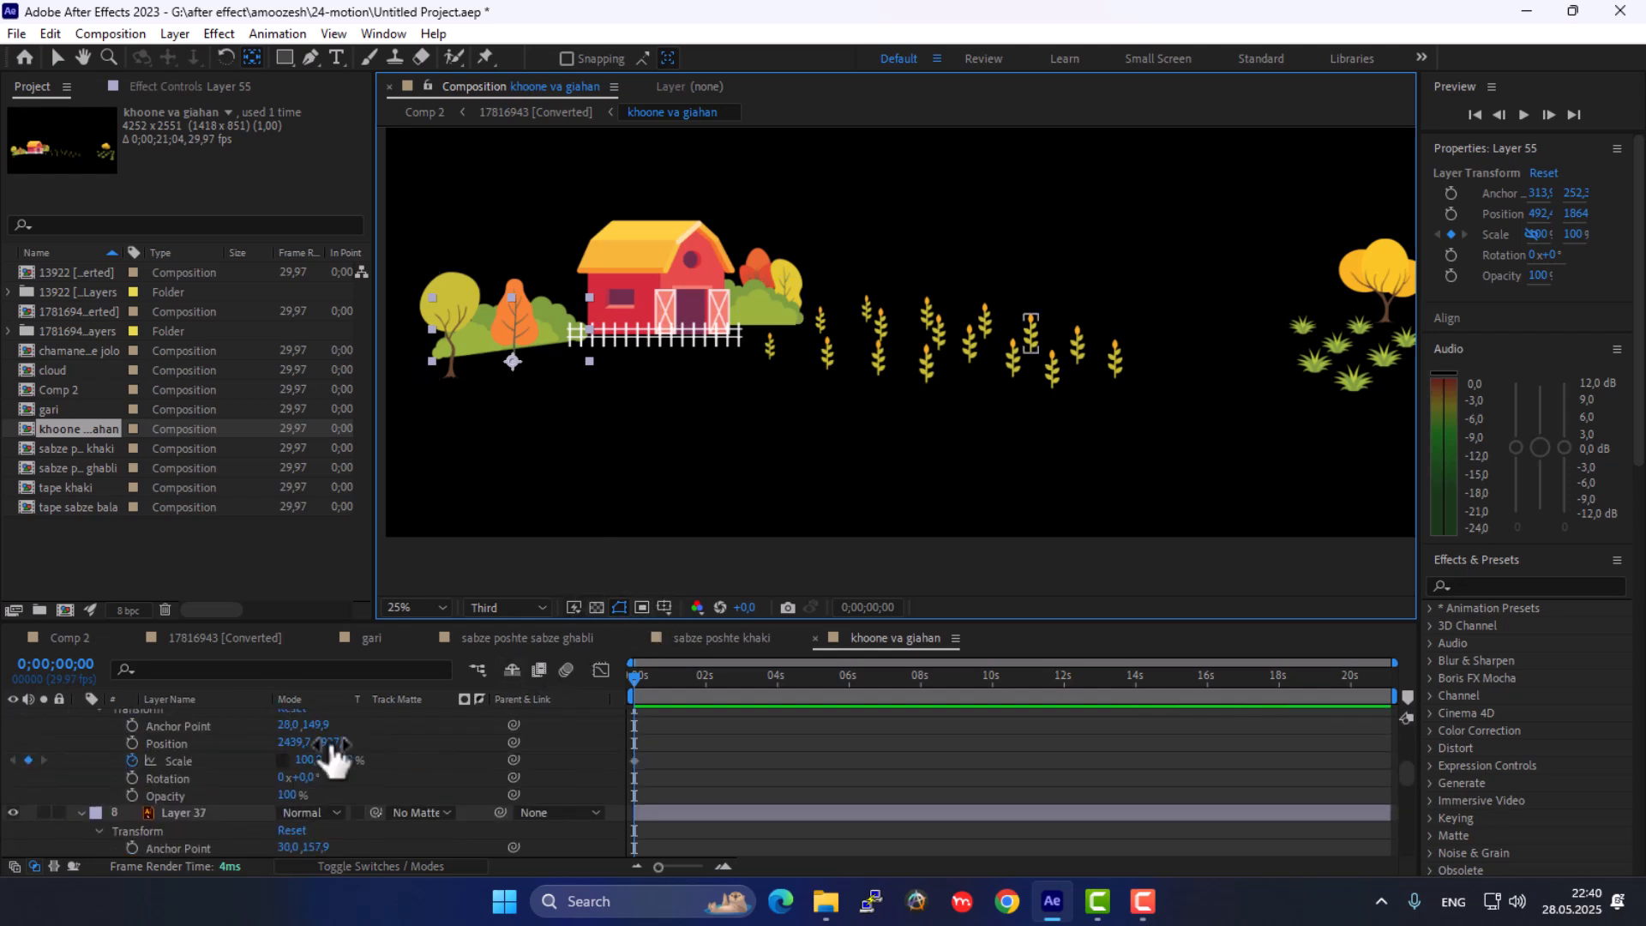
left_click(214, 717)
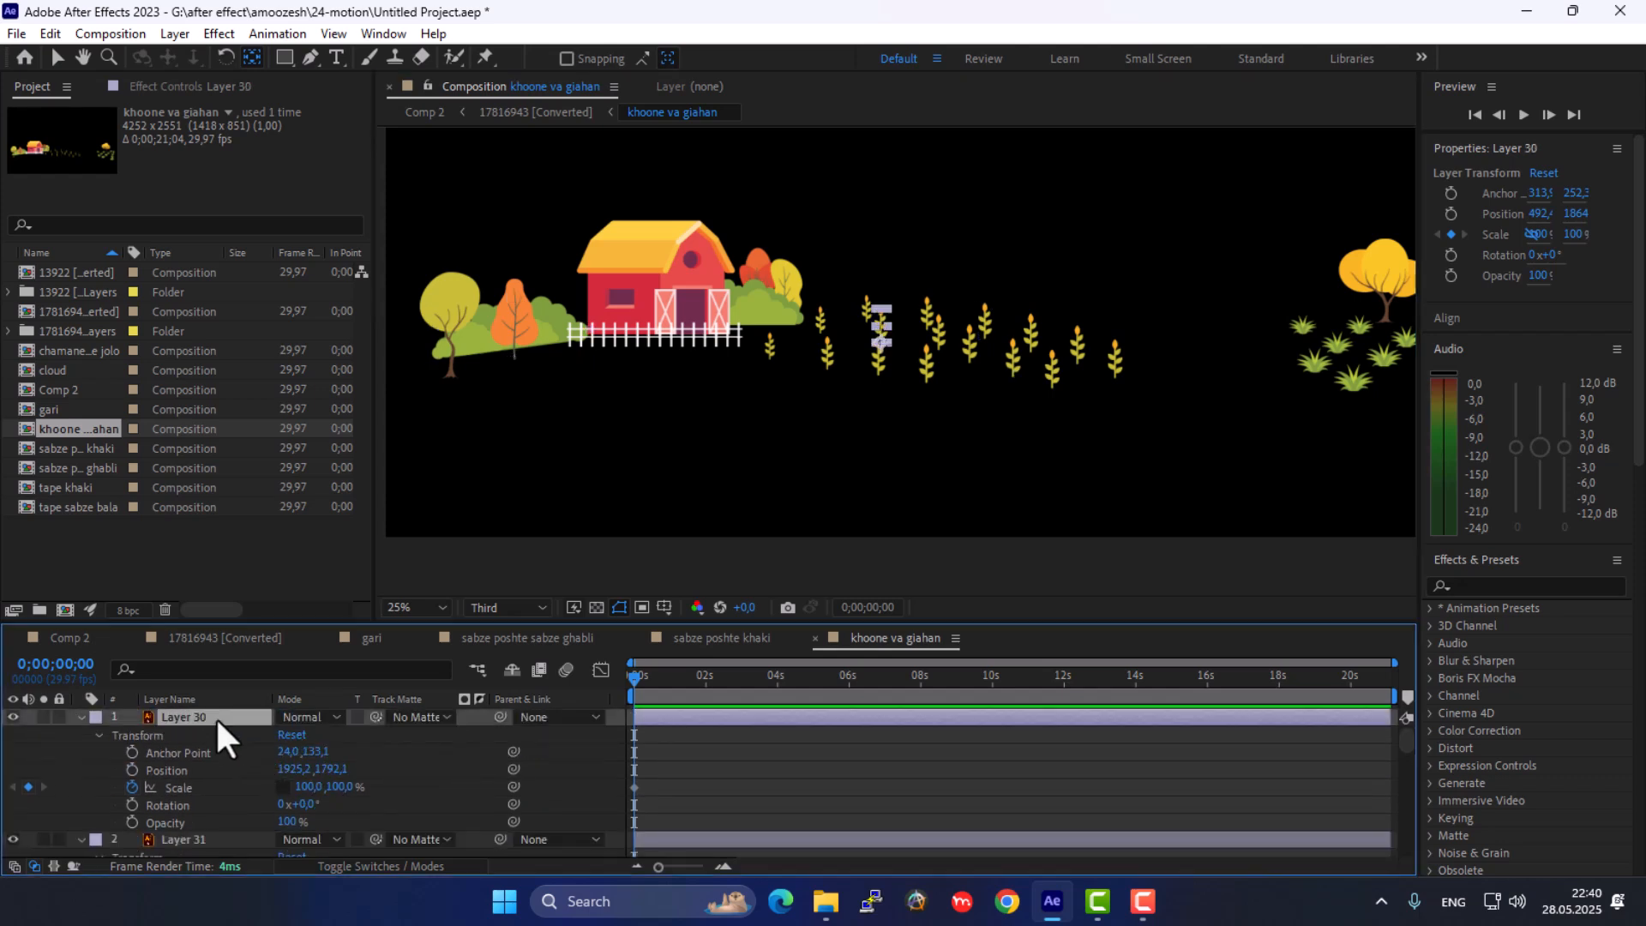
key("ctrl+a")
scroll(337, 830, "down", 8)
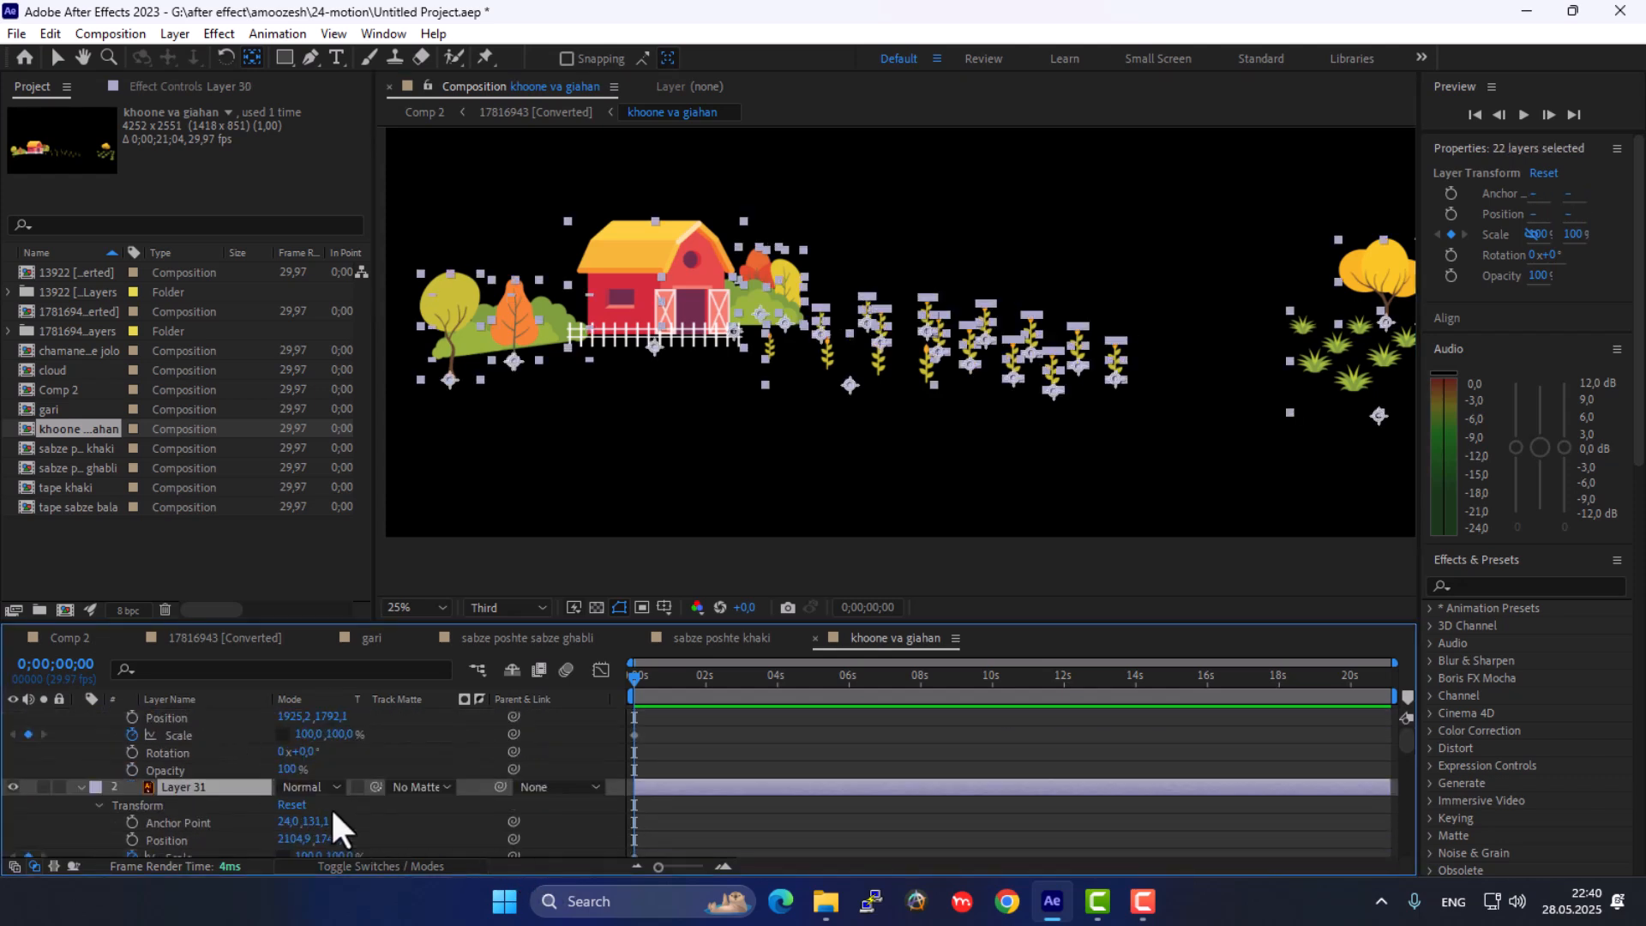
scroll(339, 830, "down", 8)
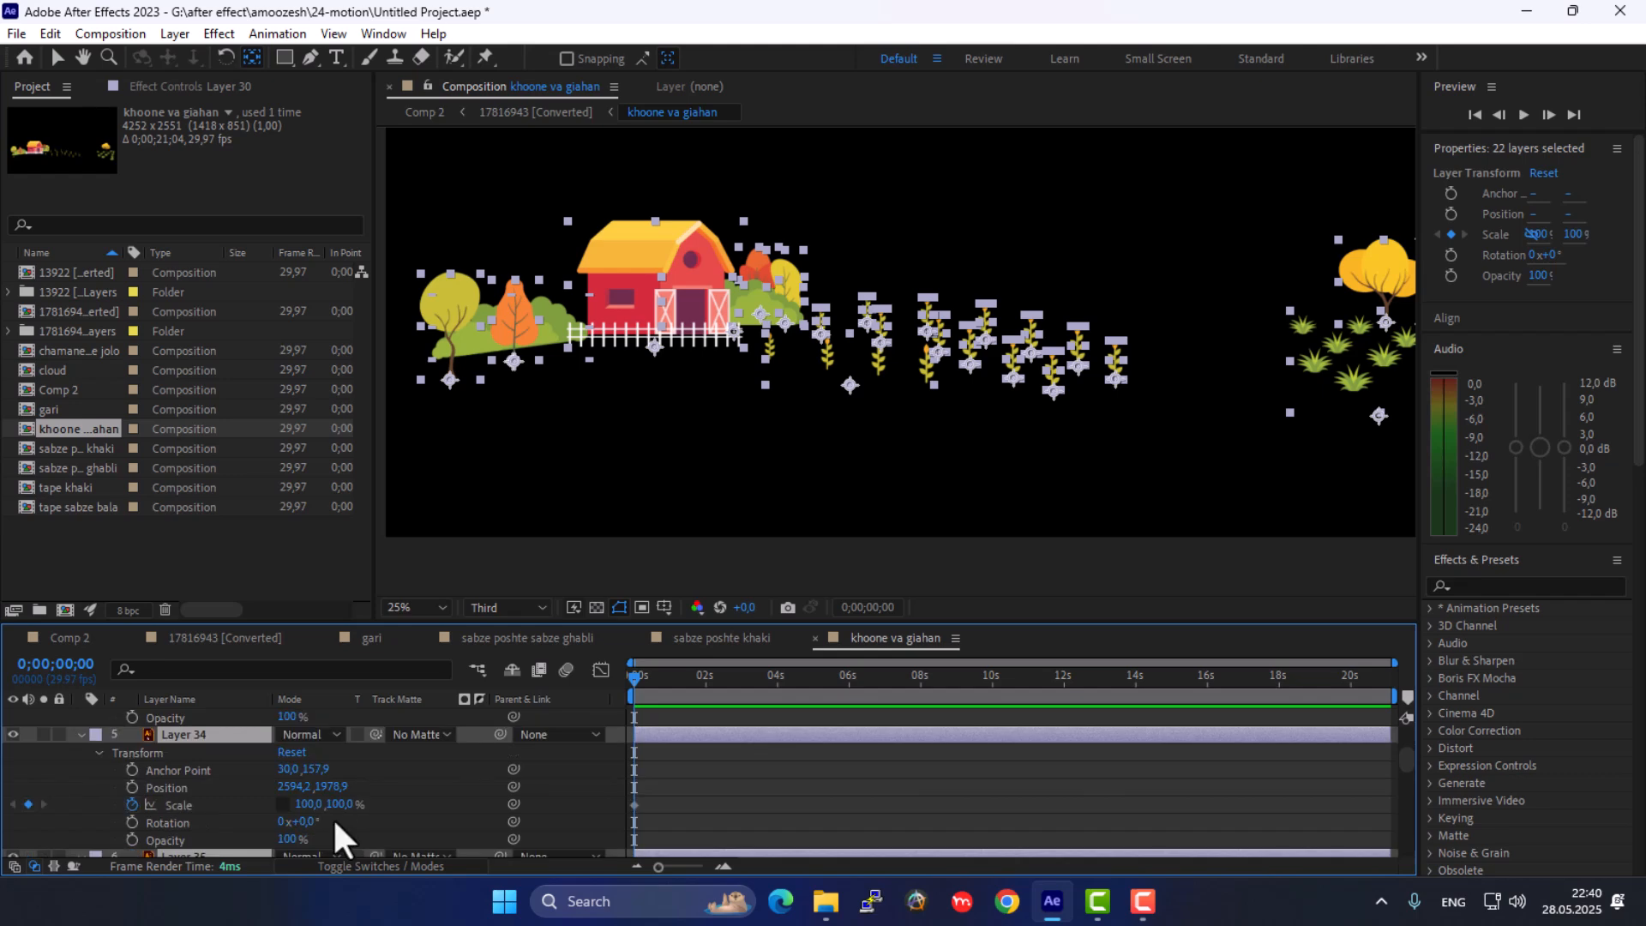
scroll(338, 823, "down", 20)
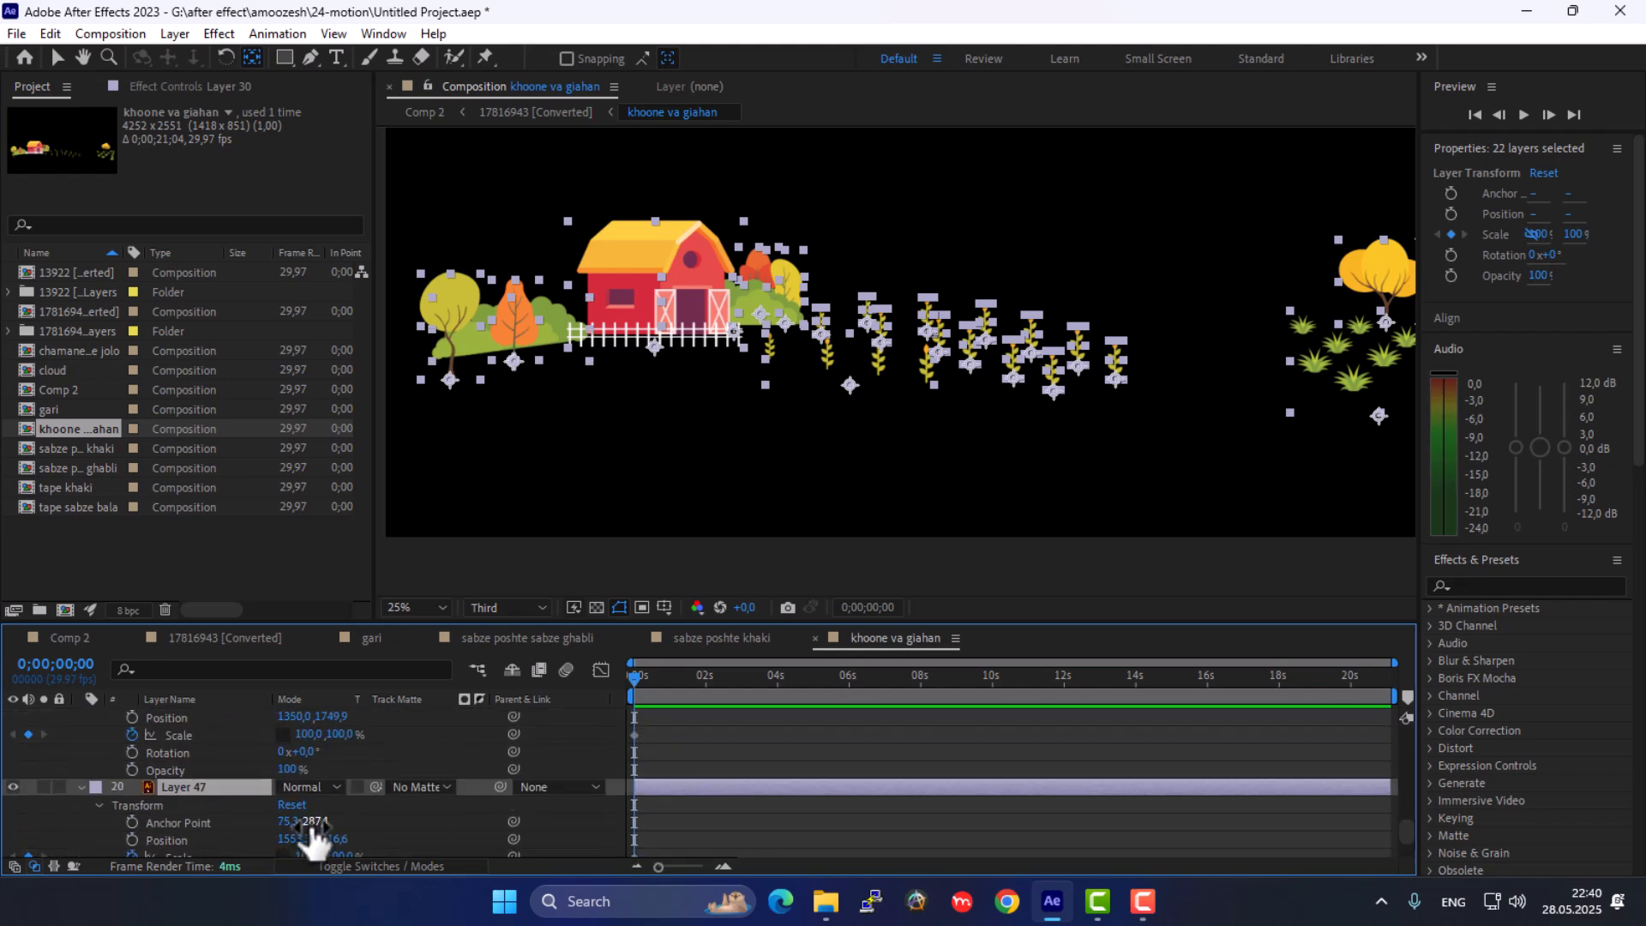
scroll(313, 836, "up", 20)
scroll(340, 783, "up", 10)
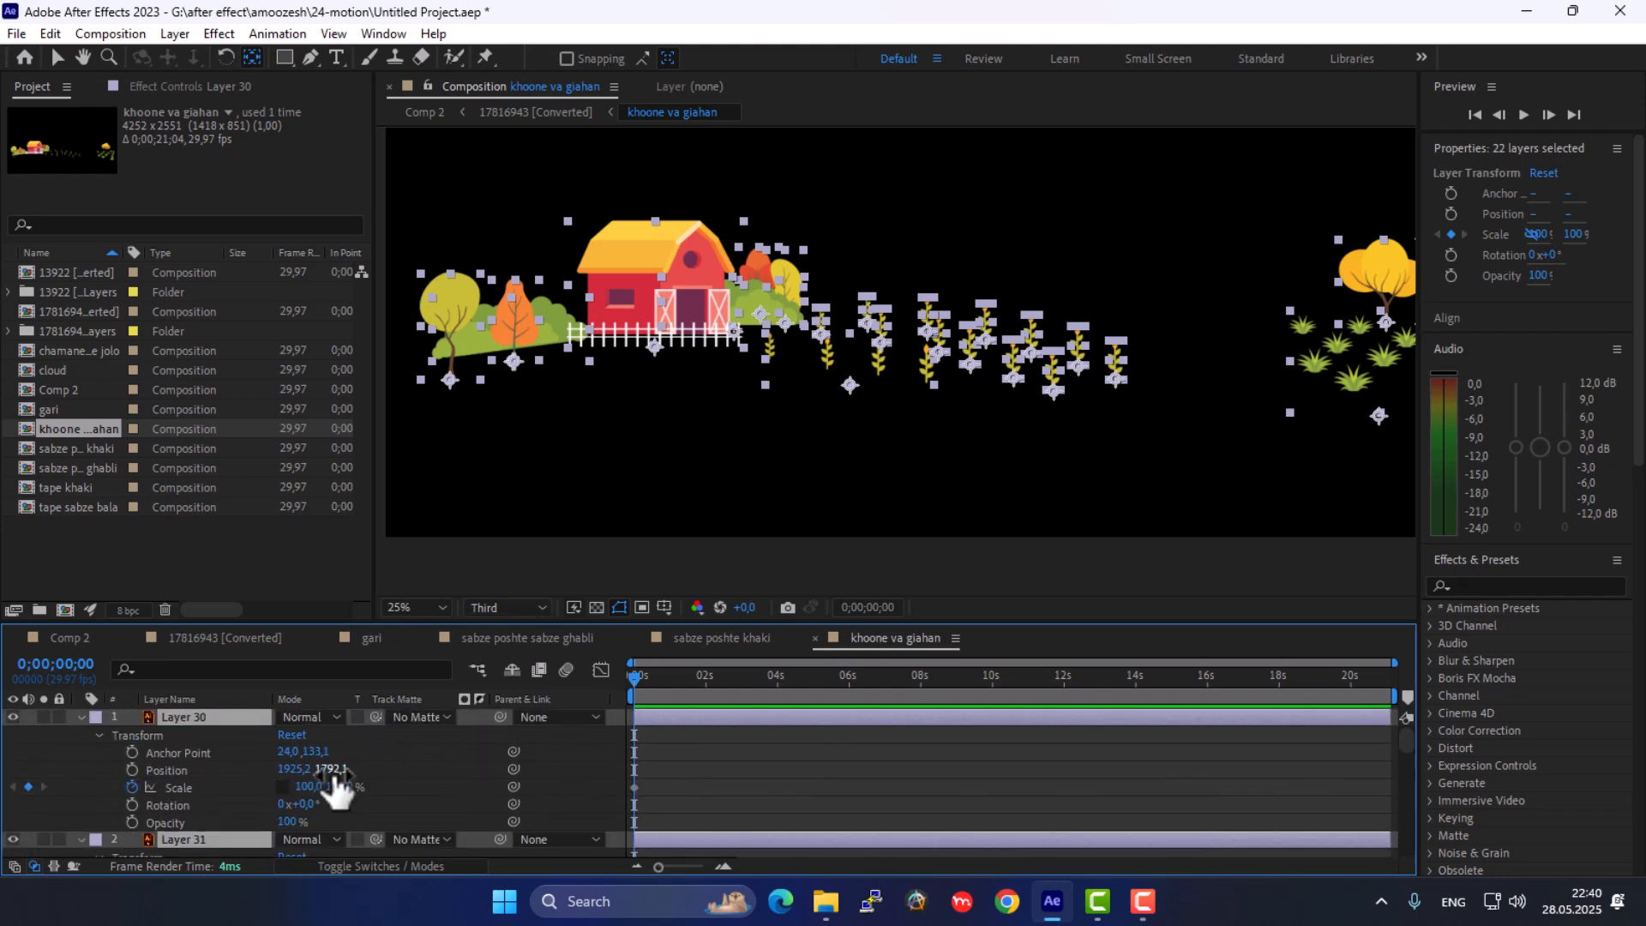
Shift the Scale keyframes of all selected layers from the first frame to about half a second
left_click_drag(339, 797, 286, 802)
key("ctrl+z")
left_click_drag(686, 775, 649, 775)
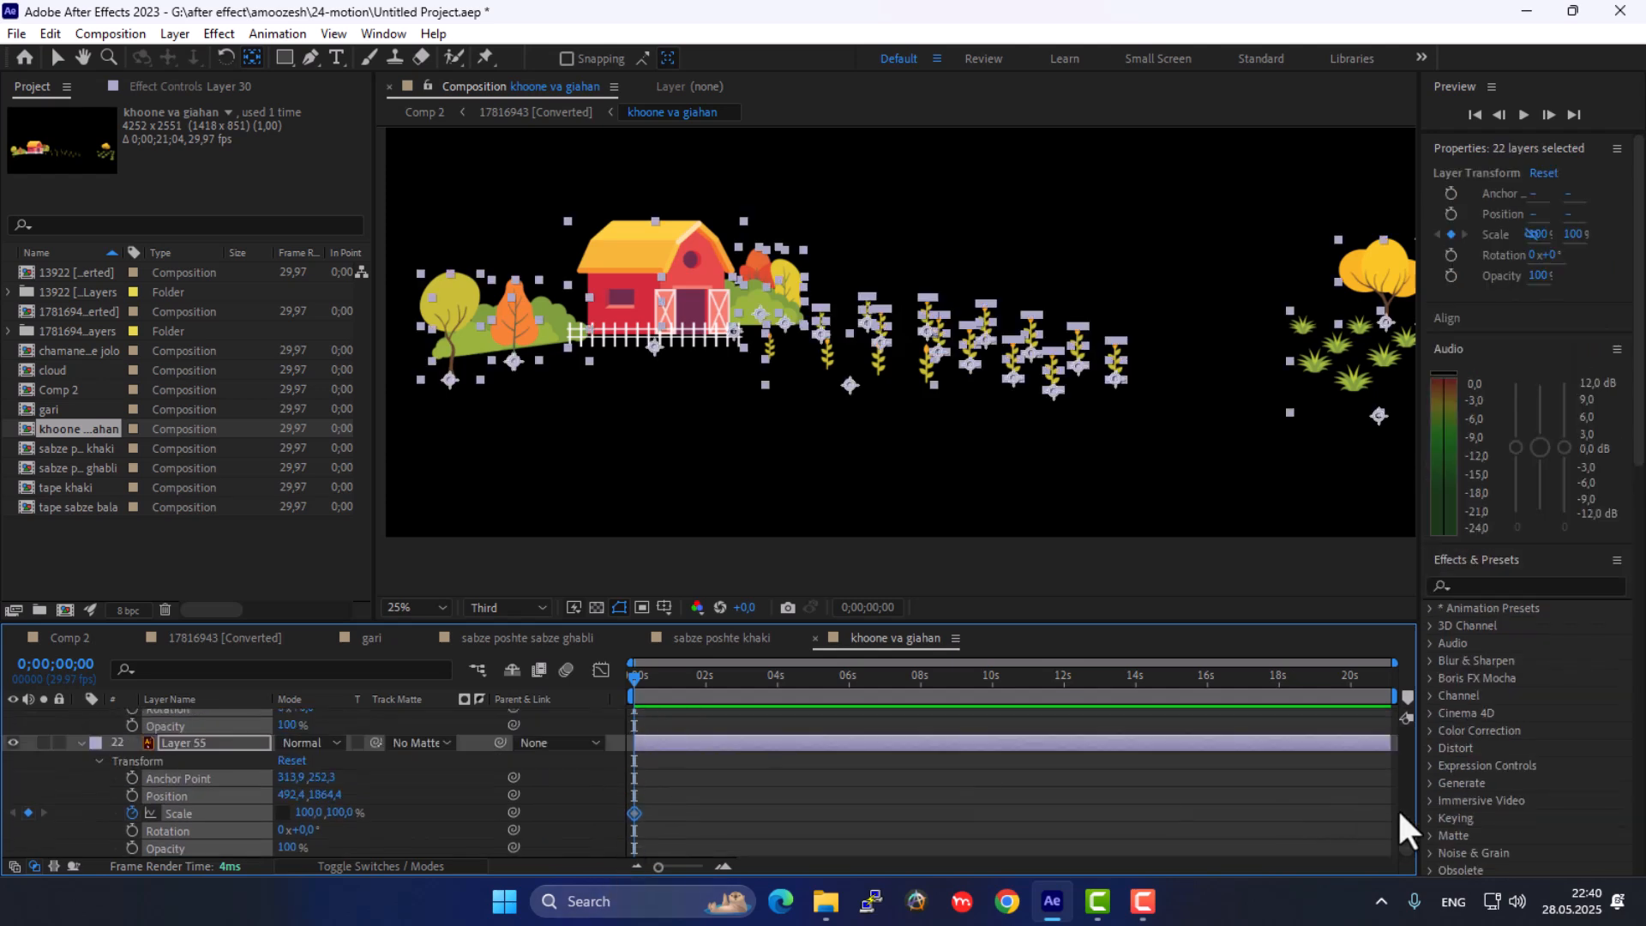
left_click_drag(1406, 841, 1398, 688)
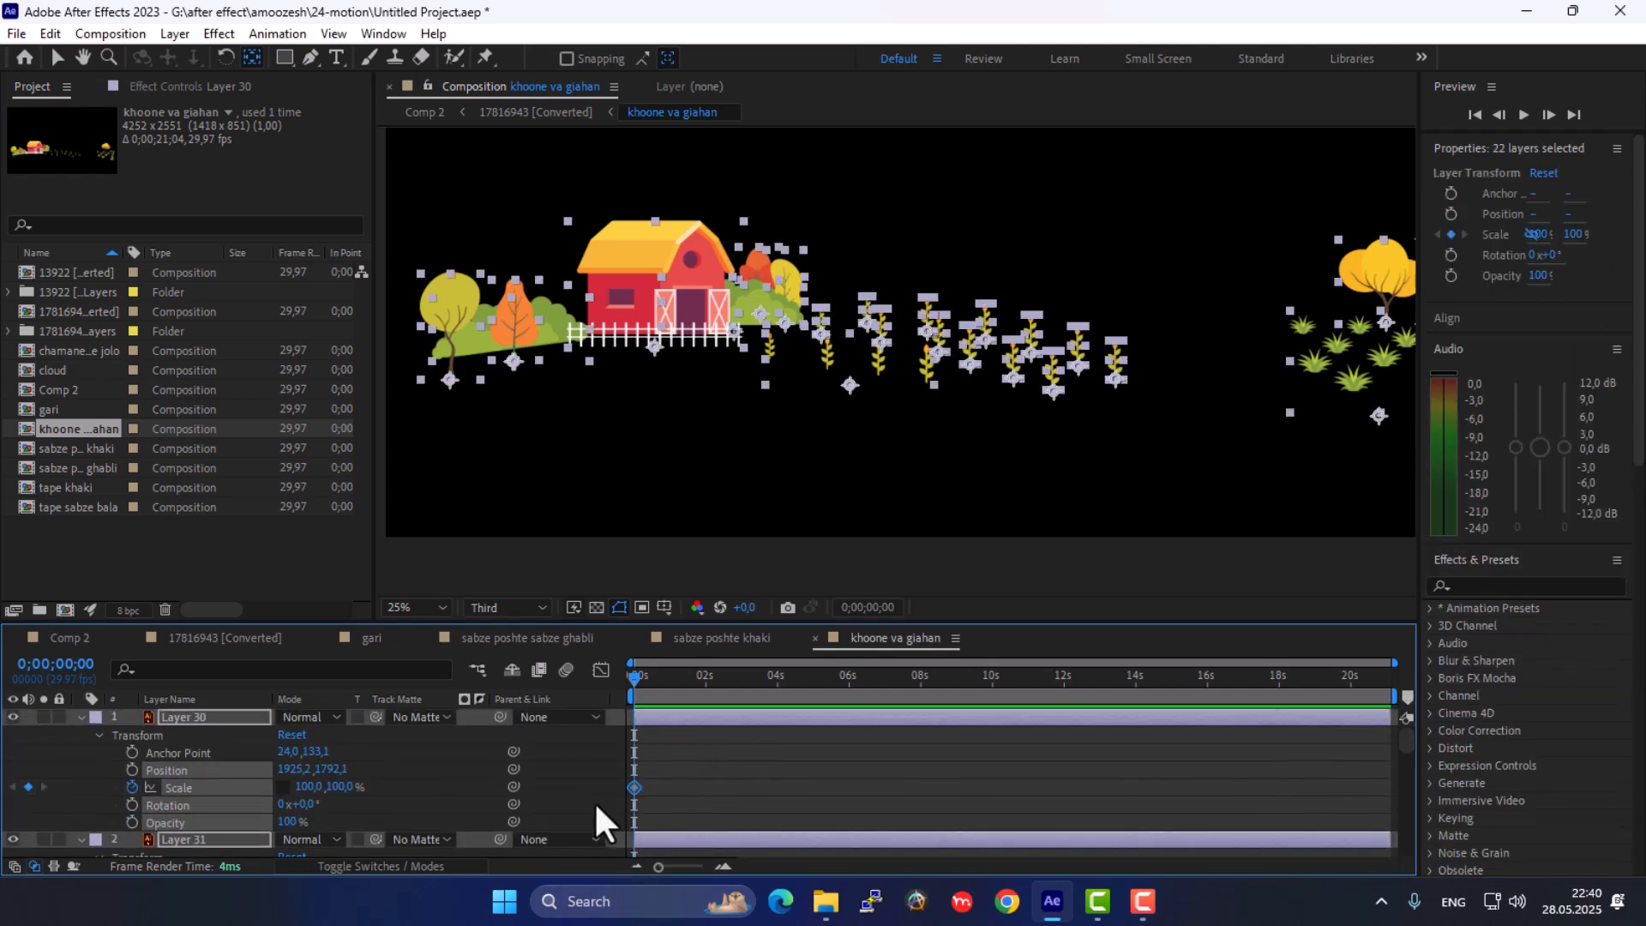
mouse_move(635, 787)
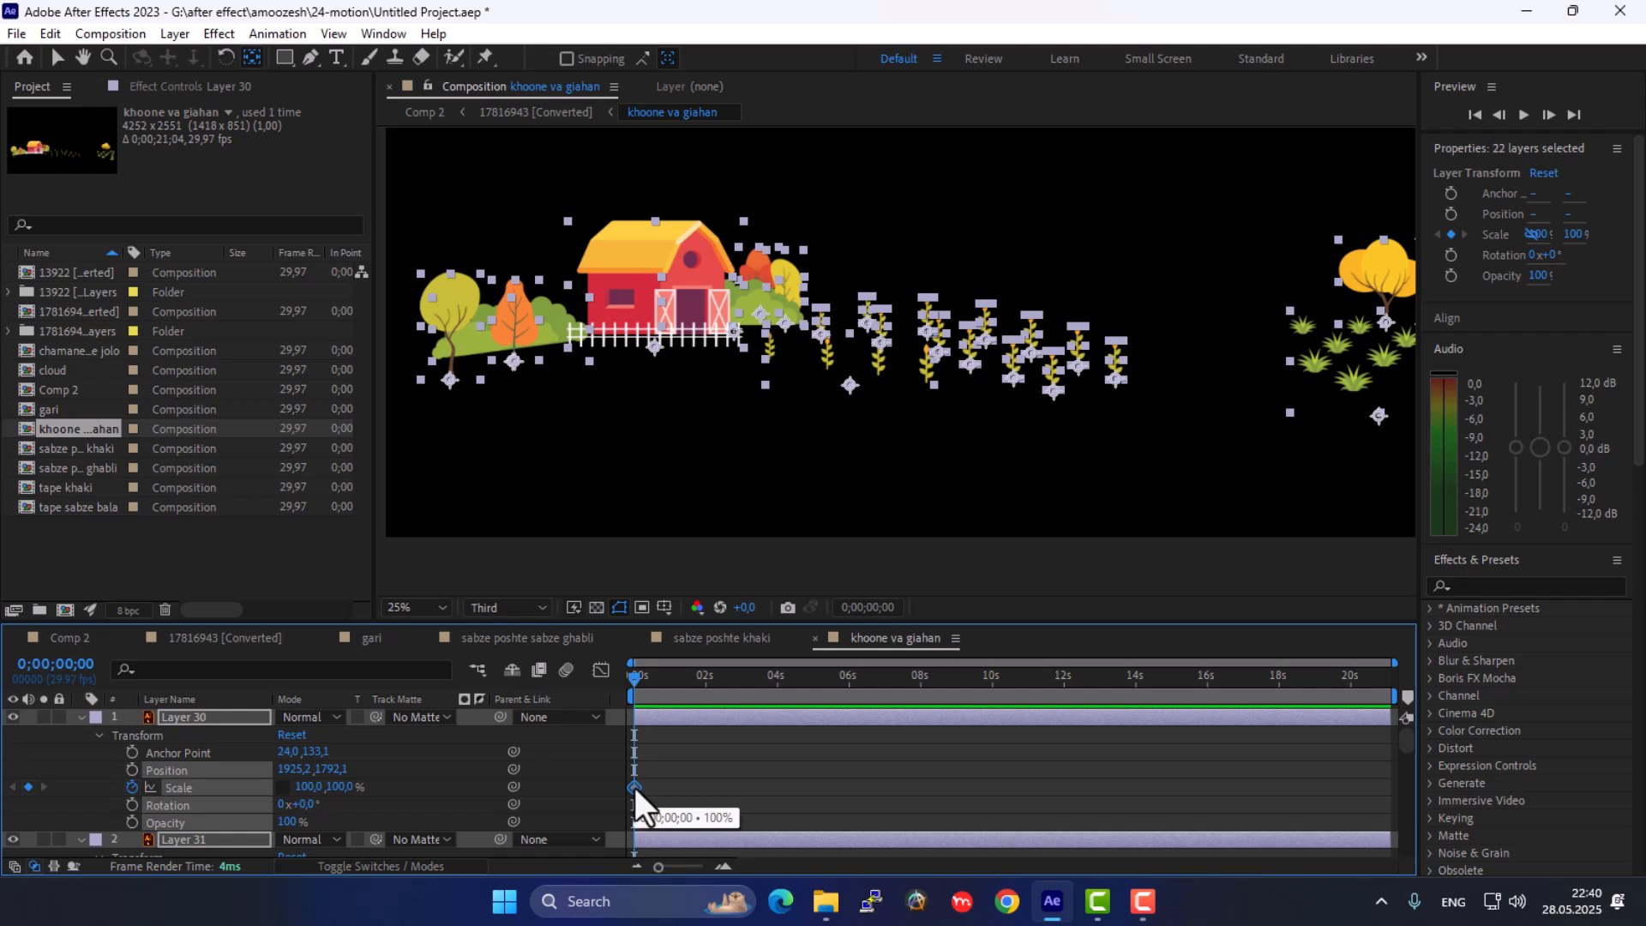
left_click(635, 787)
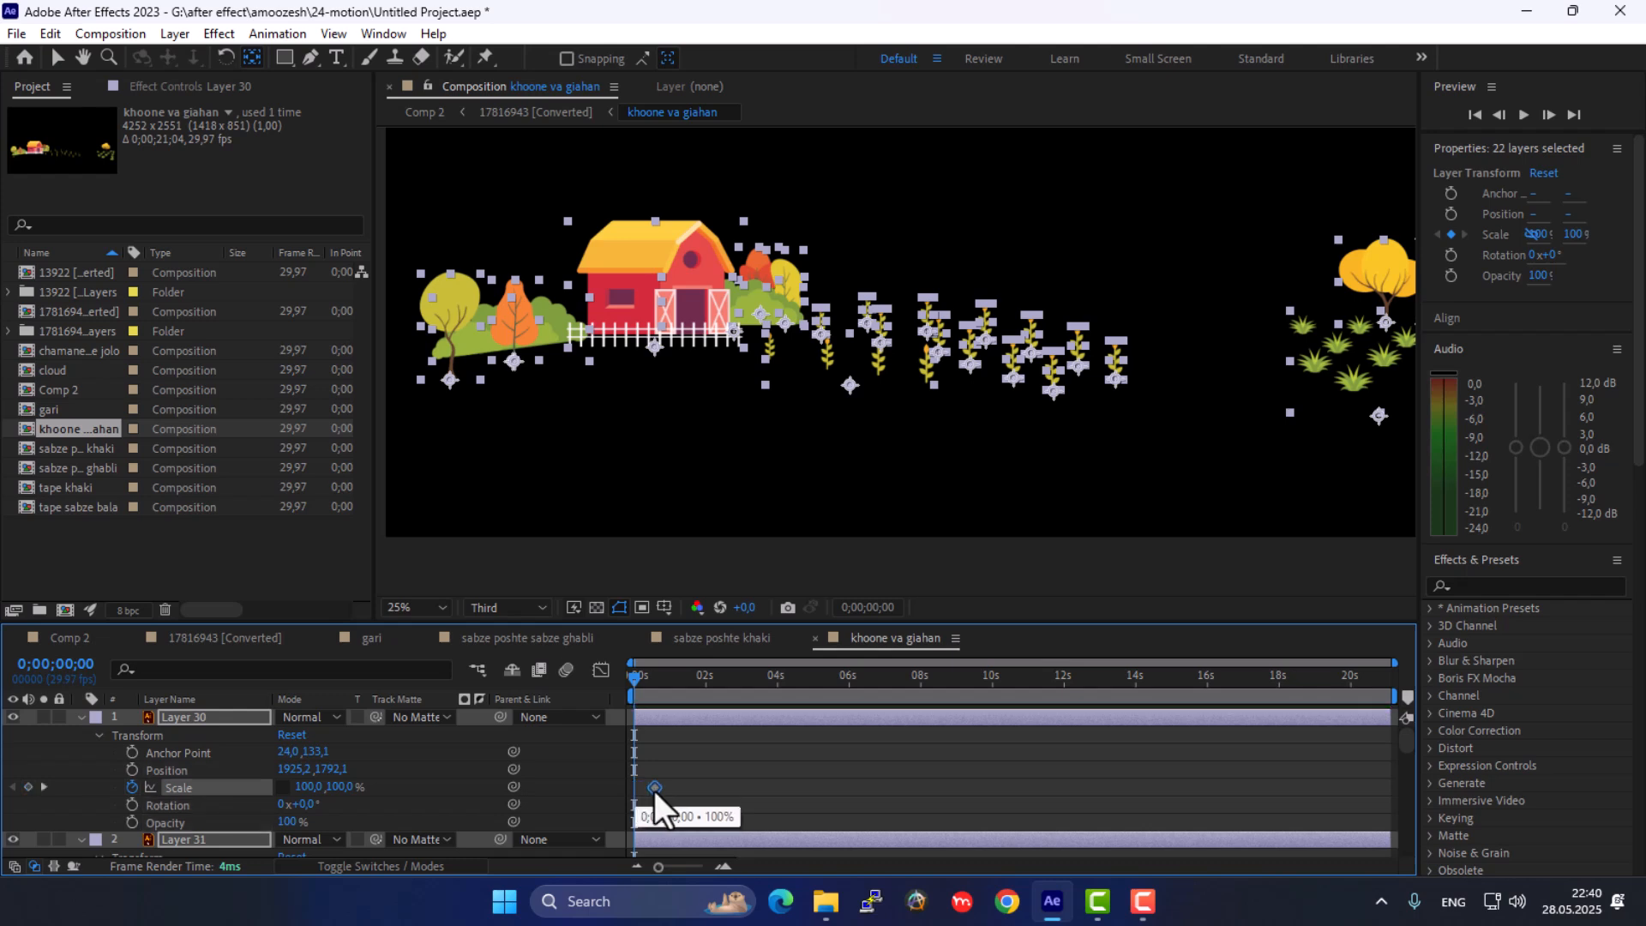
Set the vertical Scale of all selected layers to 0% at the first frame, keeping 100% width, and preview the growth
scroll(653, 789, "down", 5)
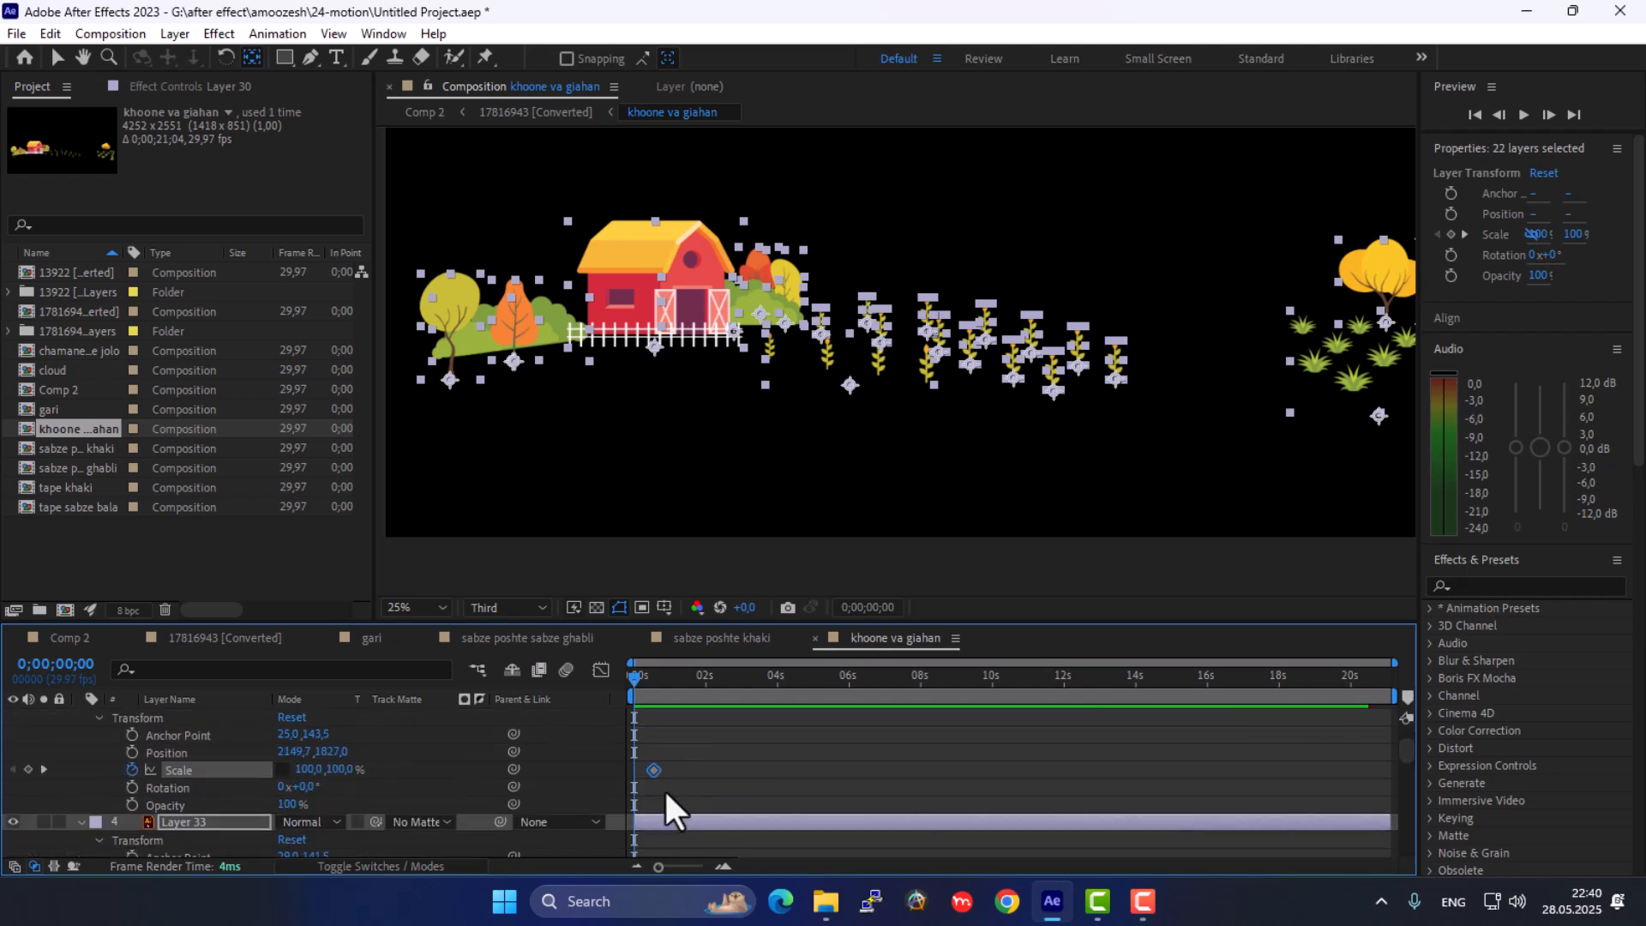
scroll(643, 799, "up", 5)
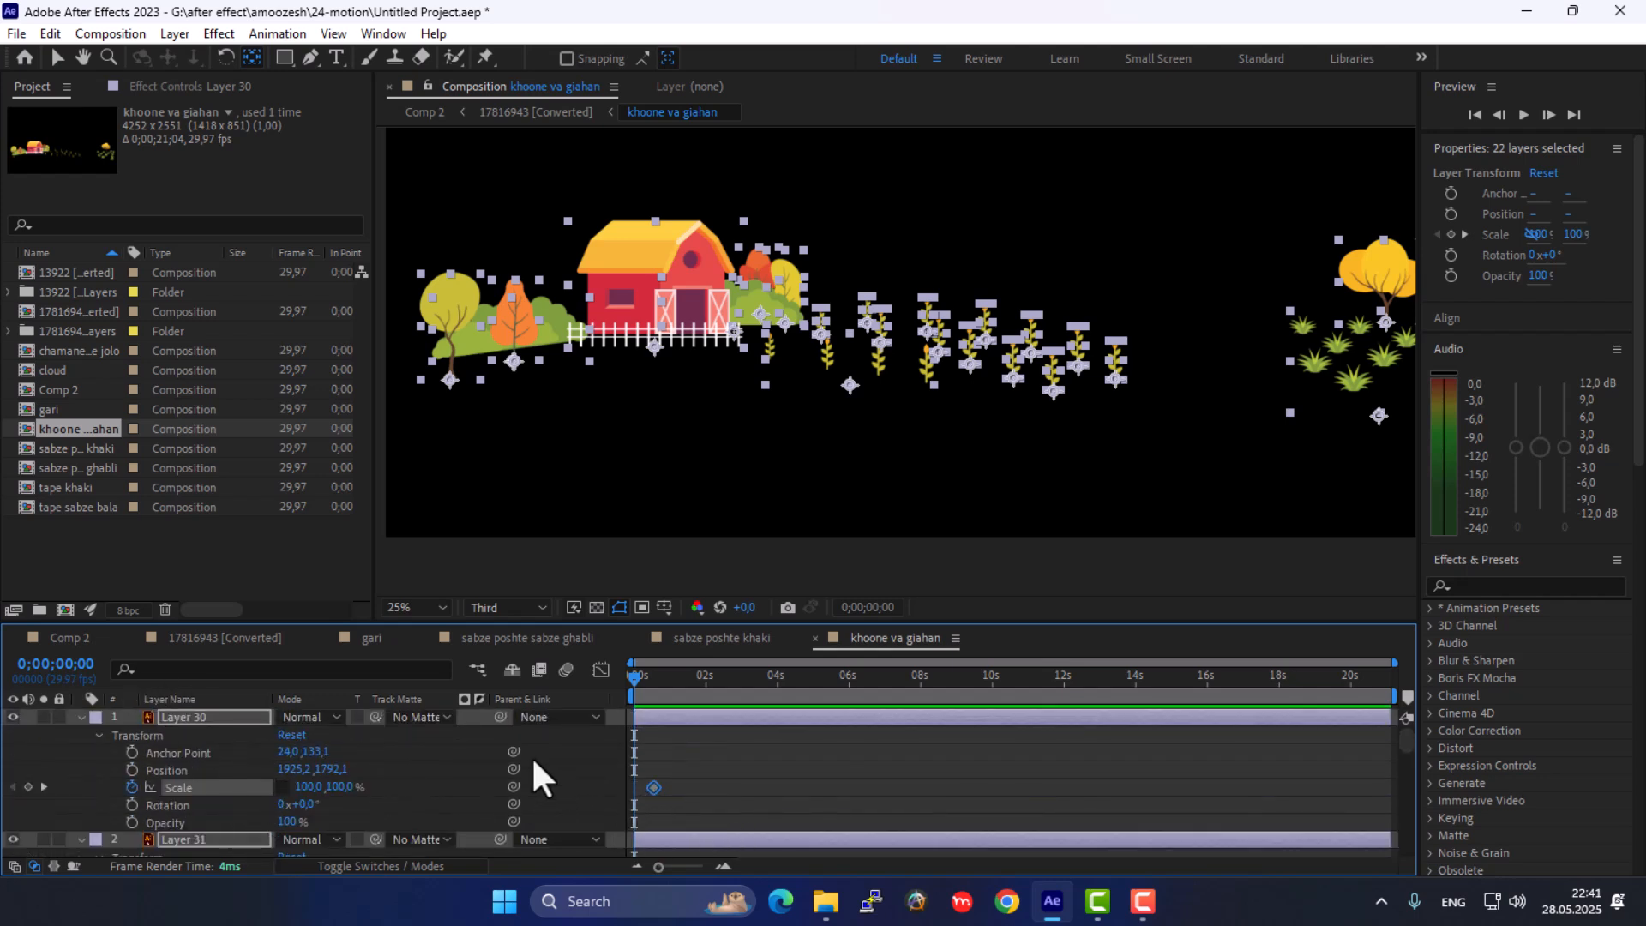
left_click_drag(330, 786, 305, 796)
left_click(338, 787)
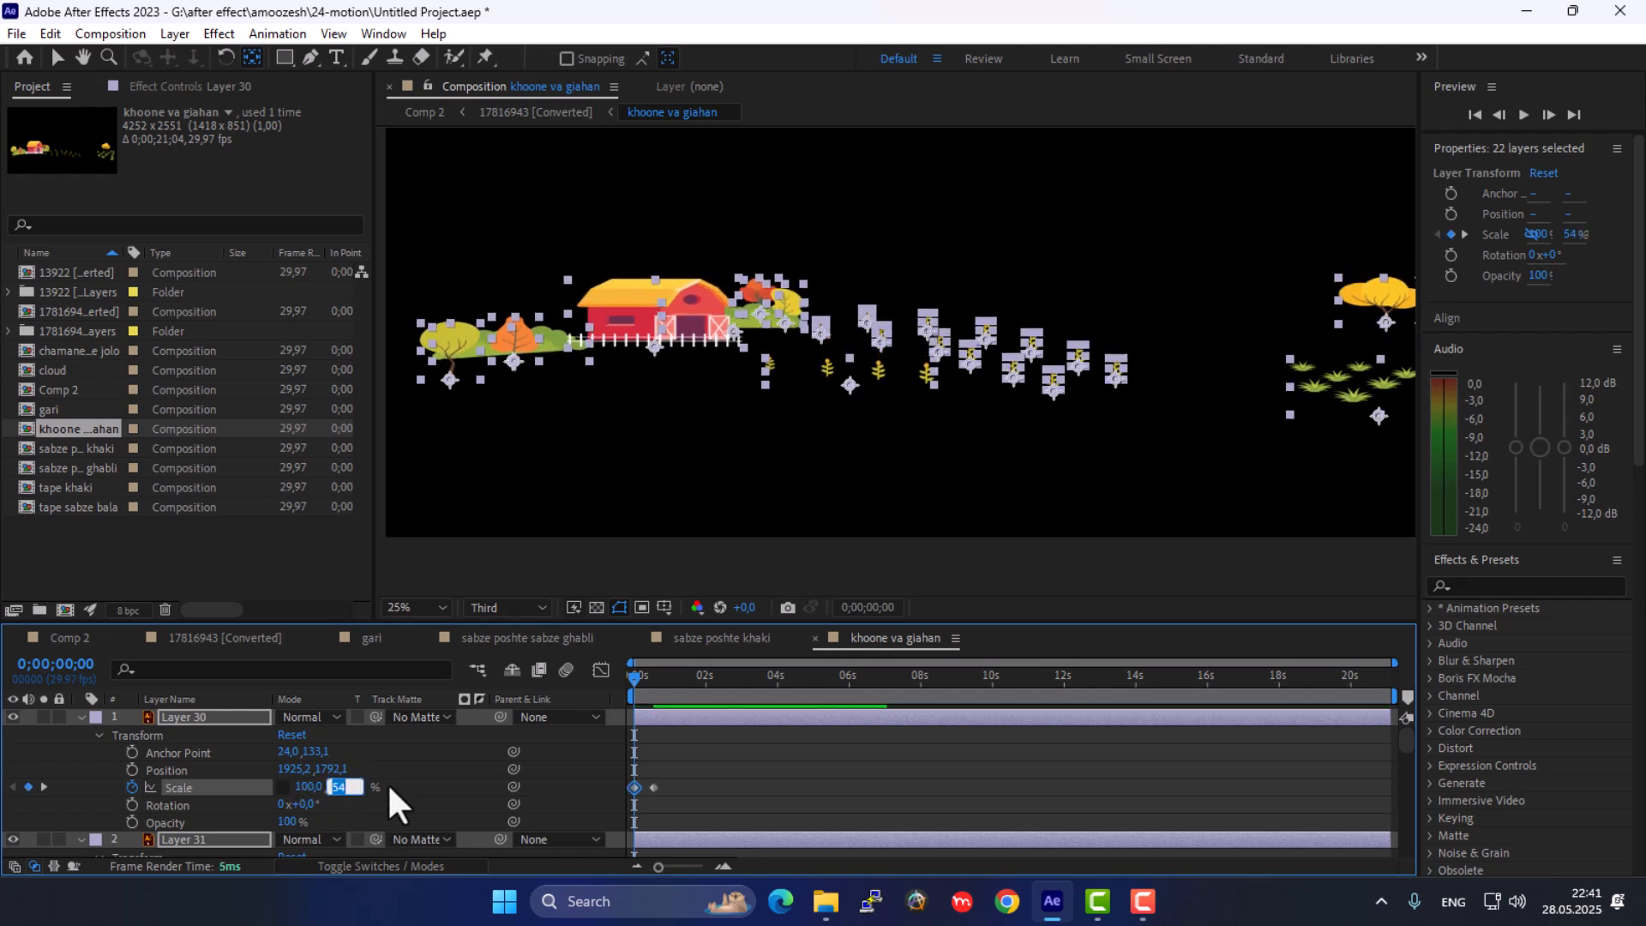
type("0")
key("Return")
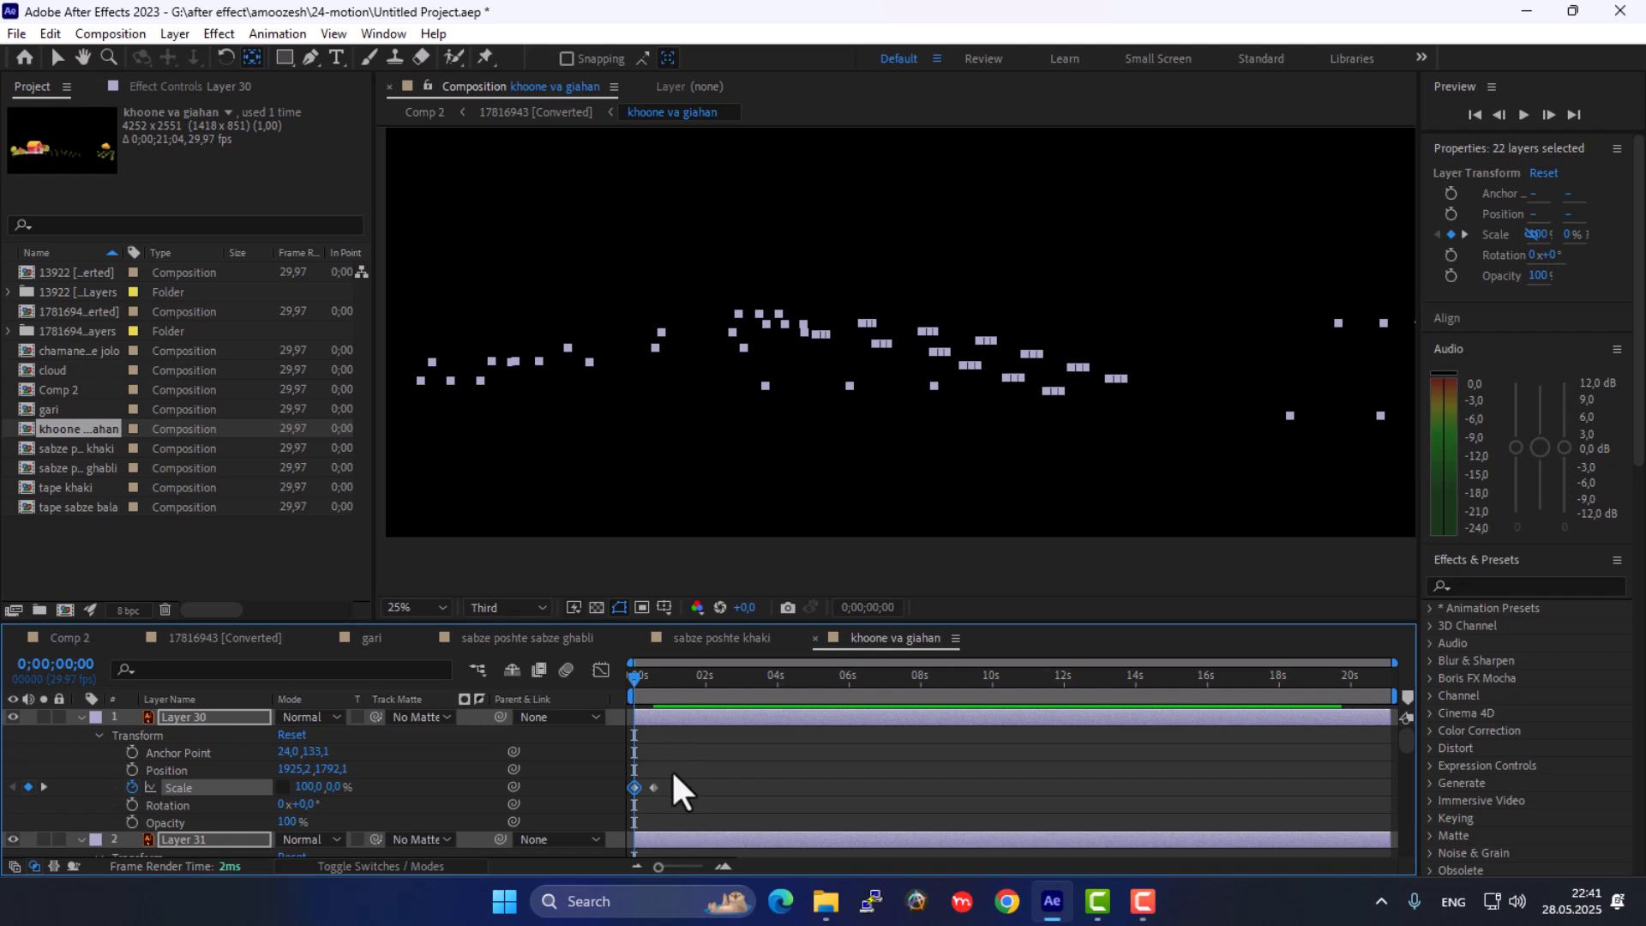
key("space")
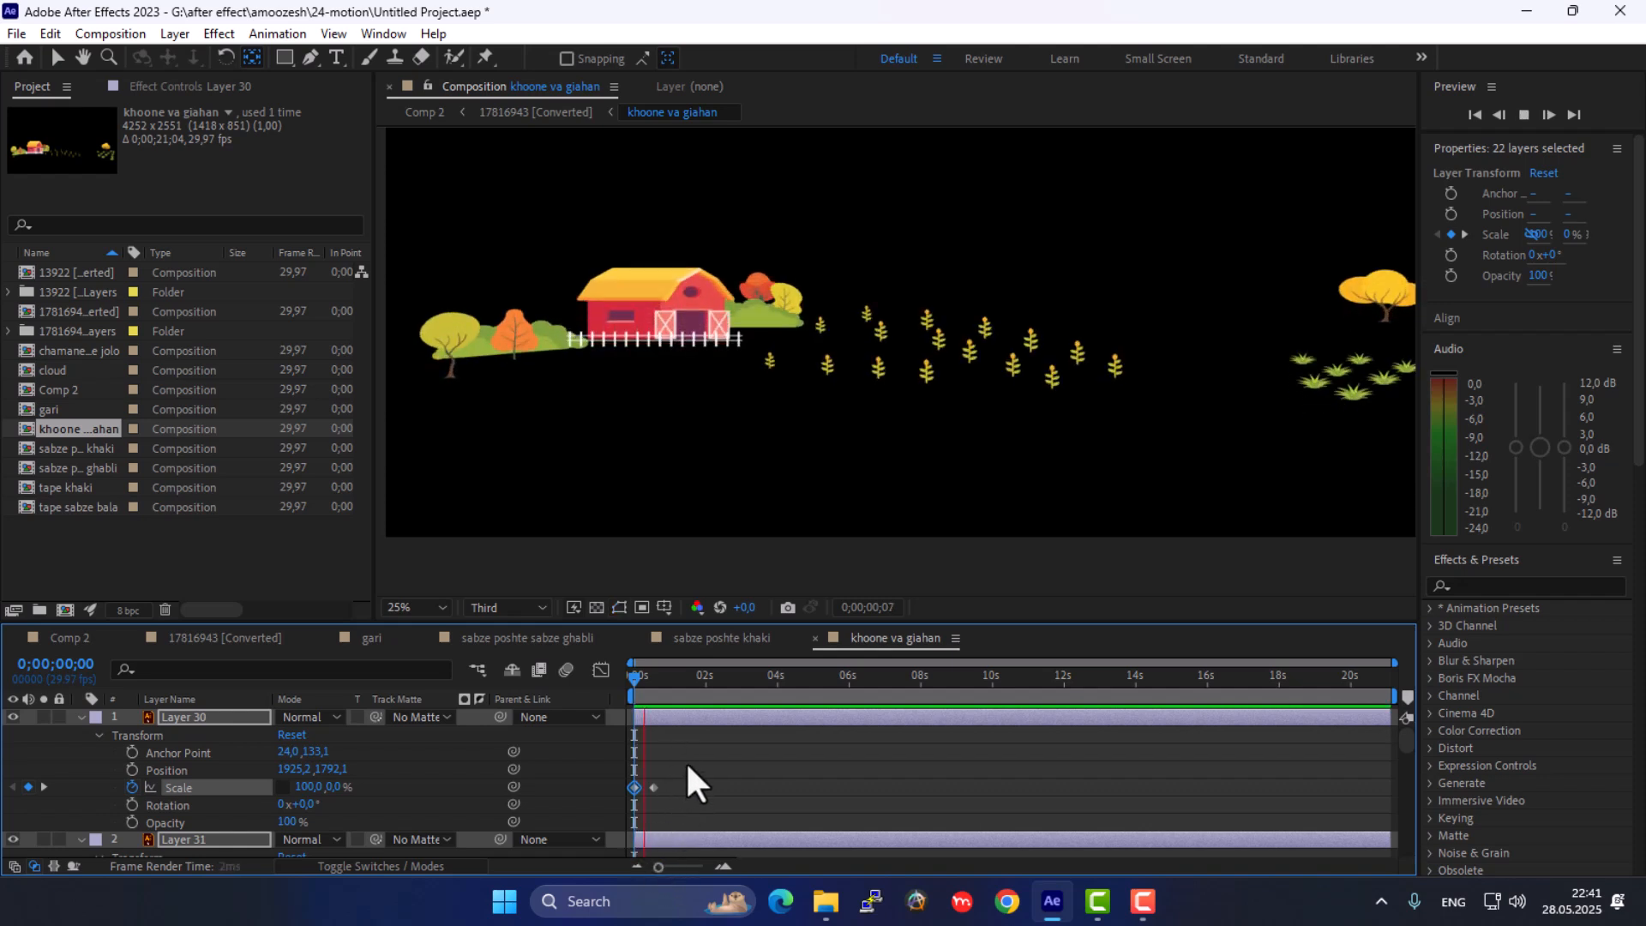
key("space")
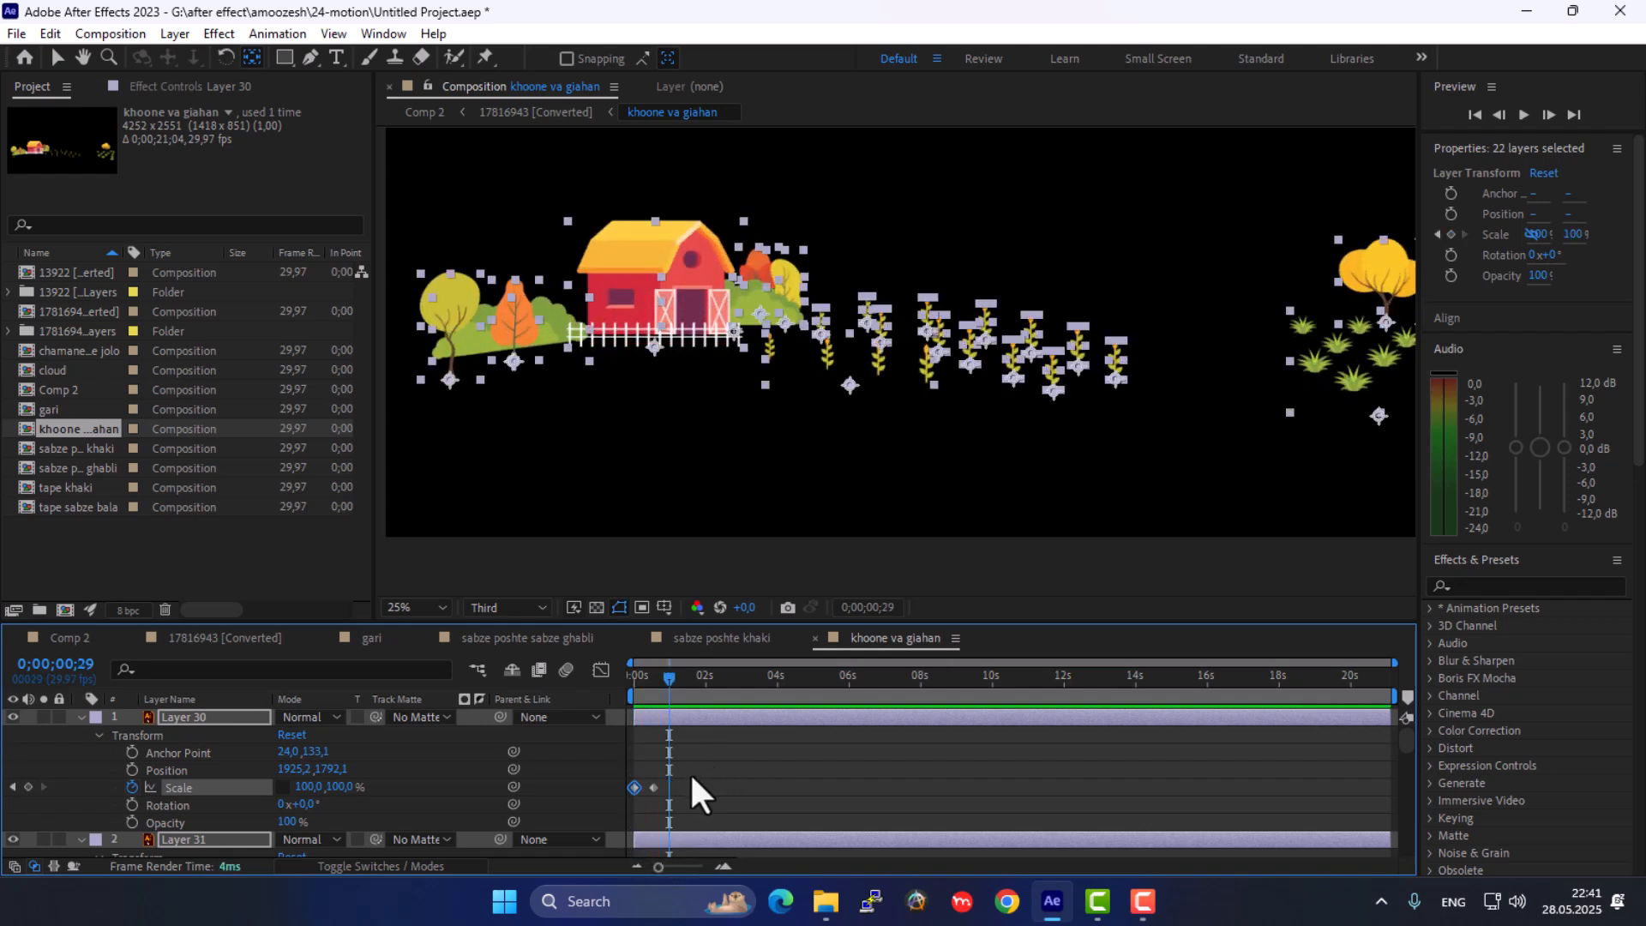
Apply Easy Ease to the start and end Scale keyframes of all 22 layers and preview the result
left_click_drag(691, 771, 553, 746)
left_click_drag(653, 803, 653, 802)
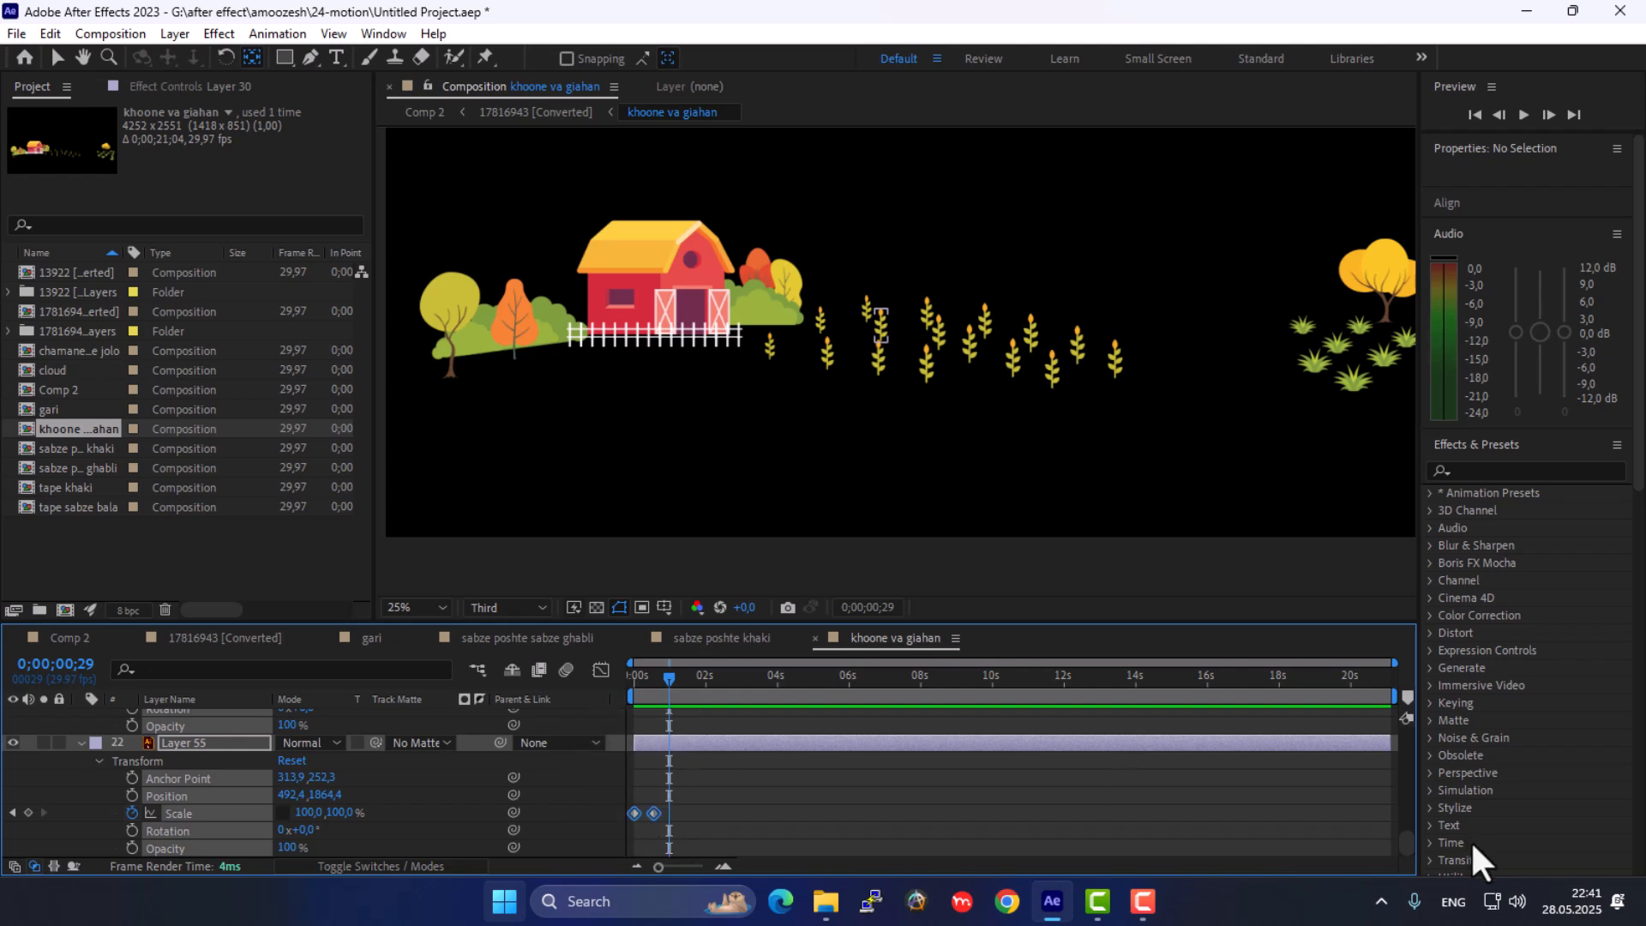
key("ctrl+a")
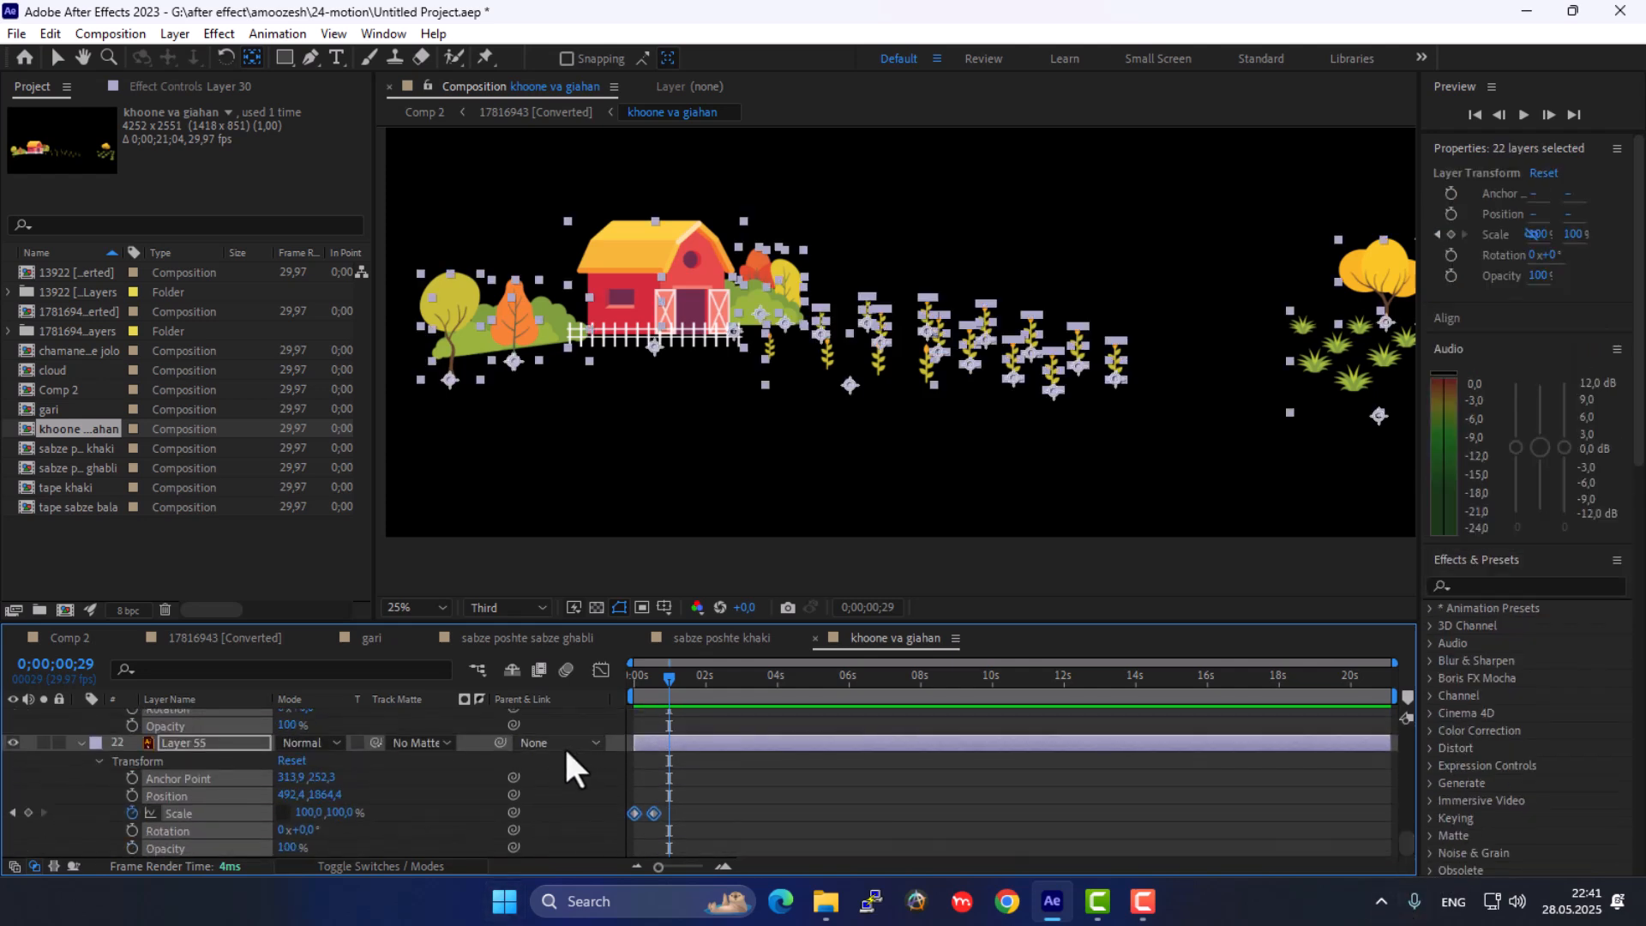
right_click(654, 812)
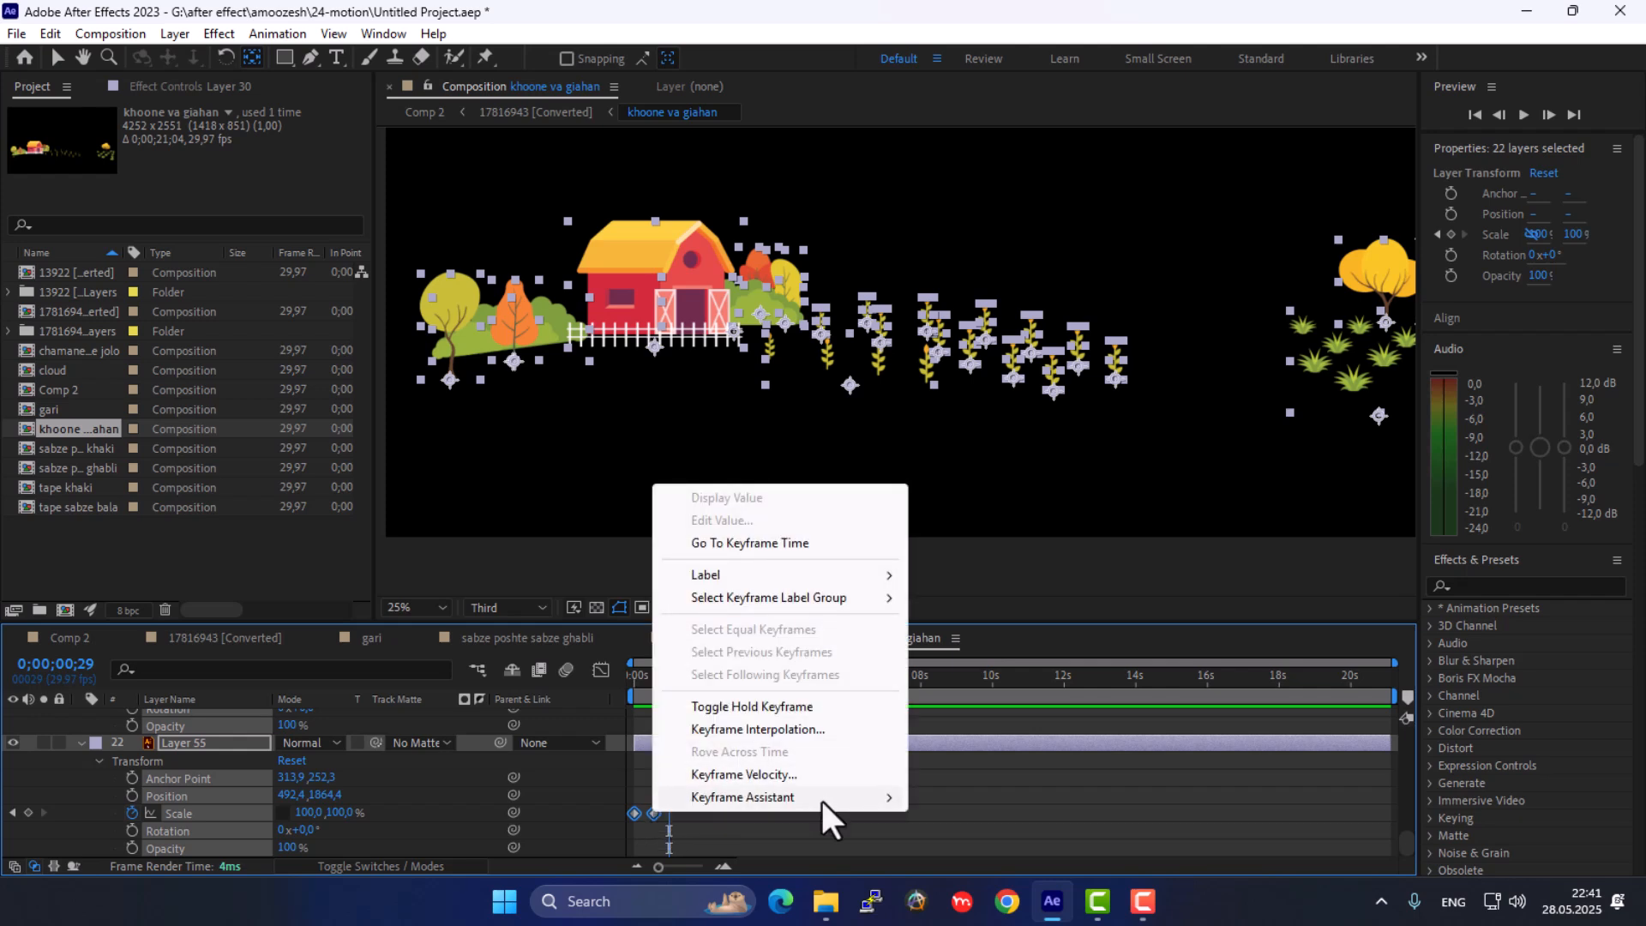
mouse_move(821, 797)
left_click(1001, 667)
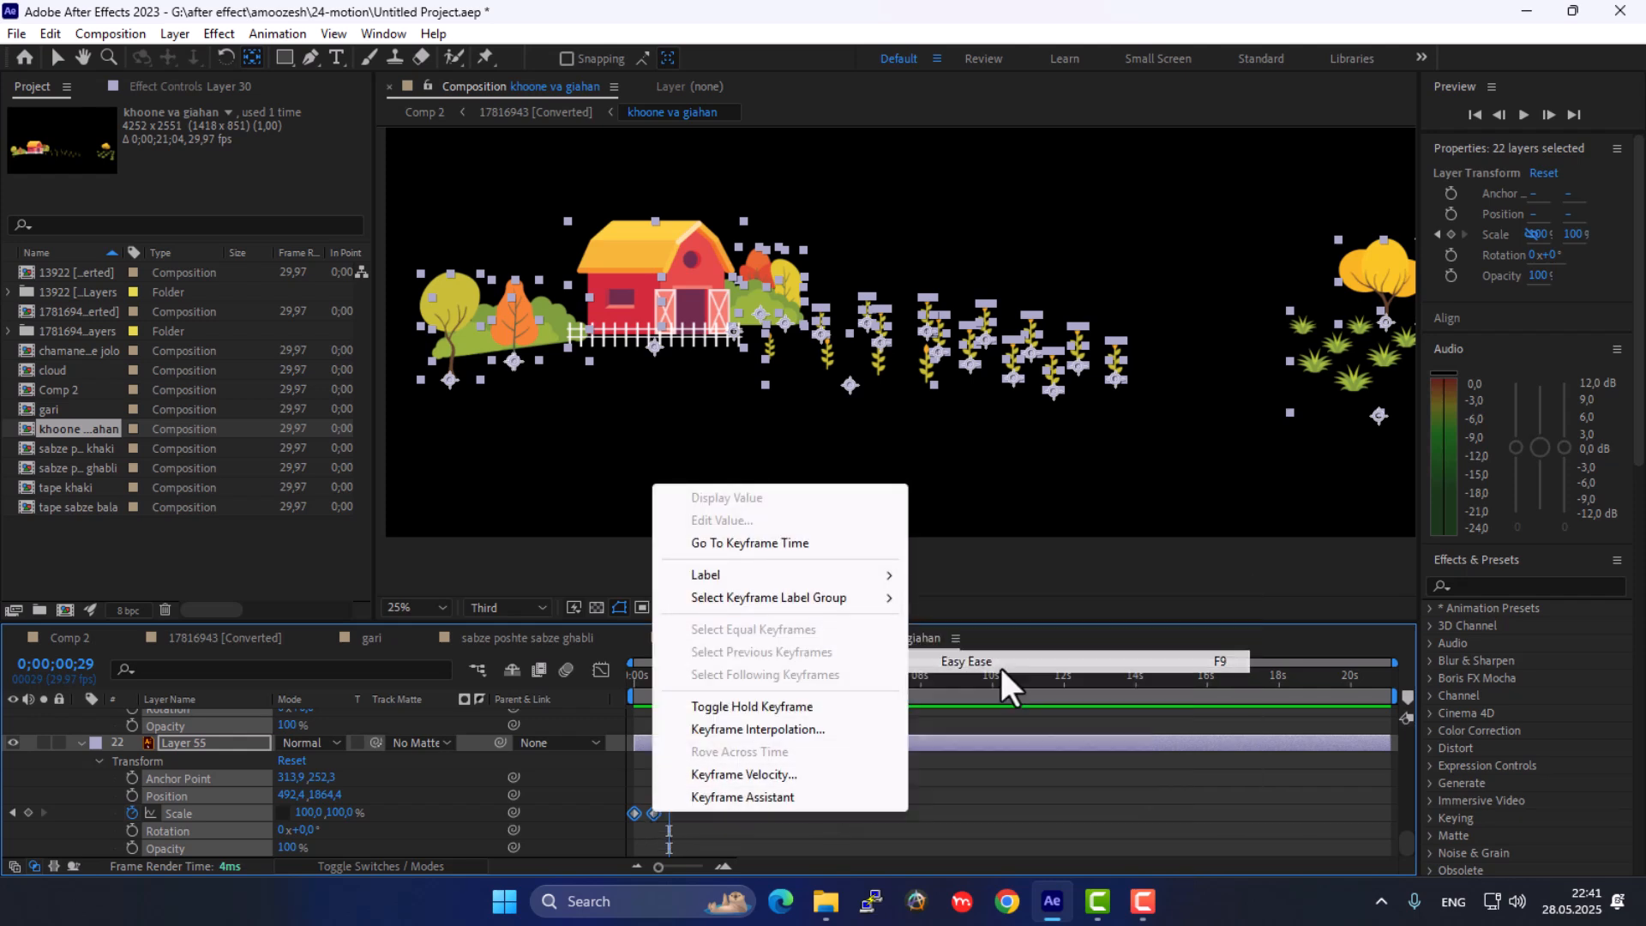
key("space")
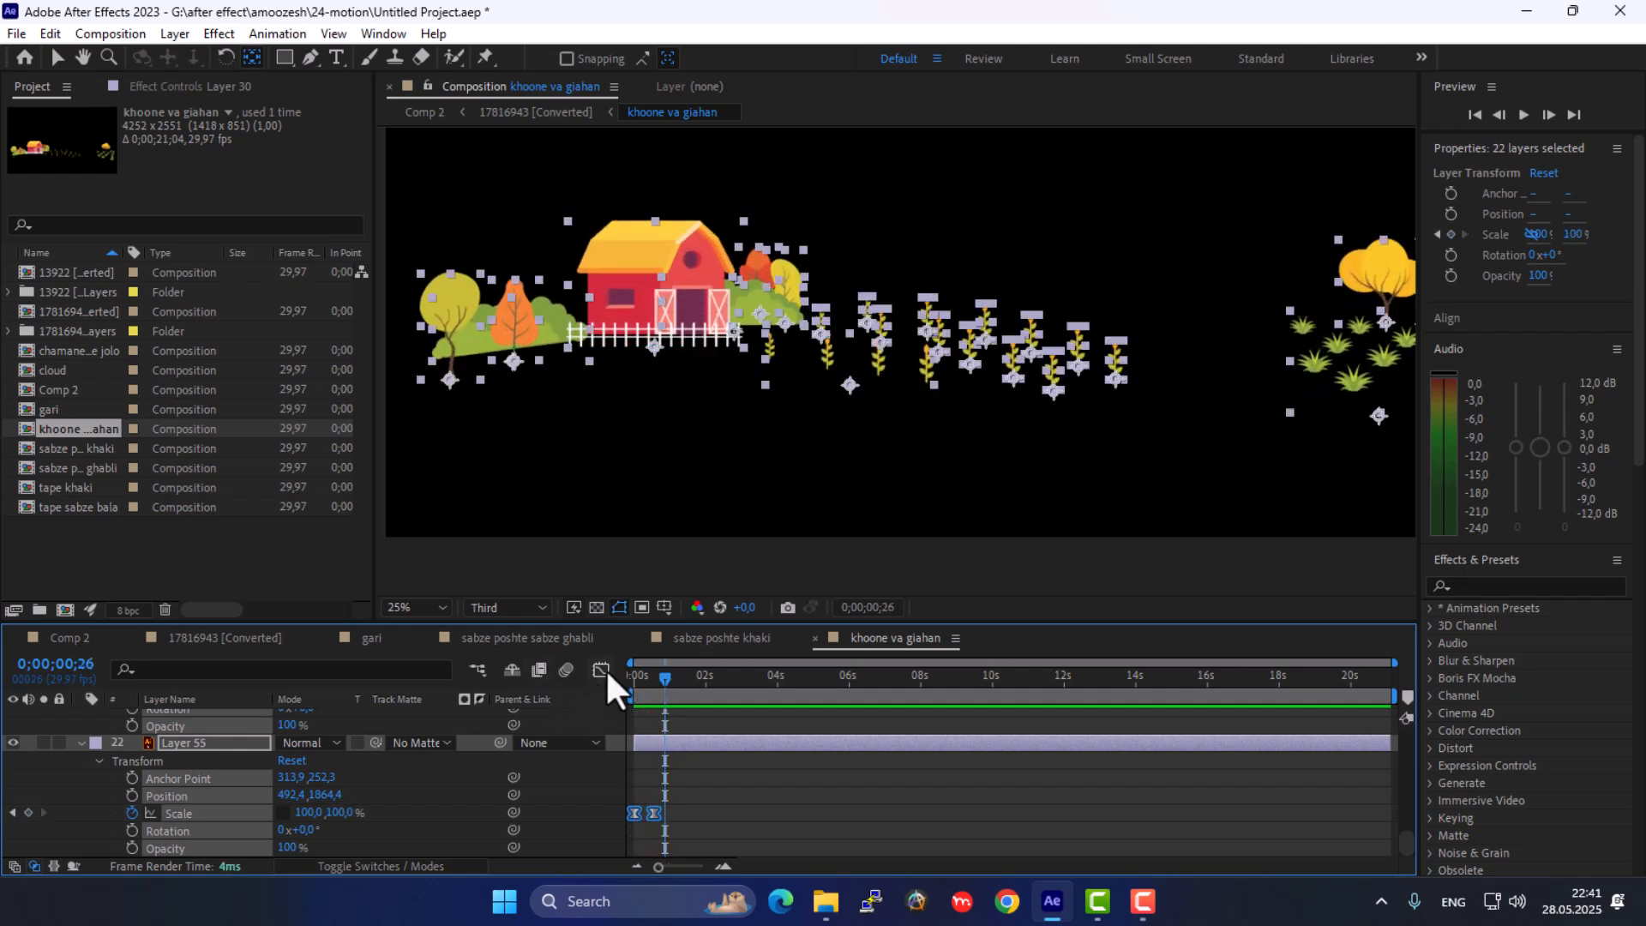
Examine the eased Scale curves of the selected layers in the Graph Editor, and return to the layer bar view
left_click(601, 669)
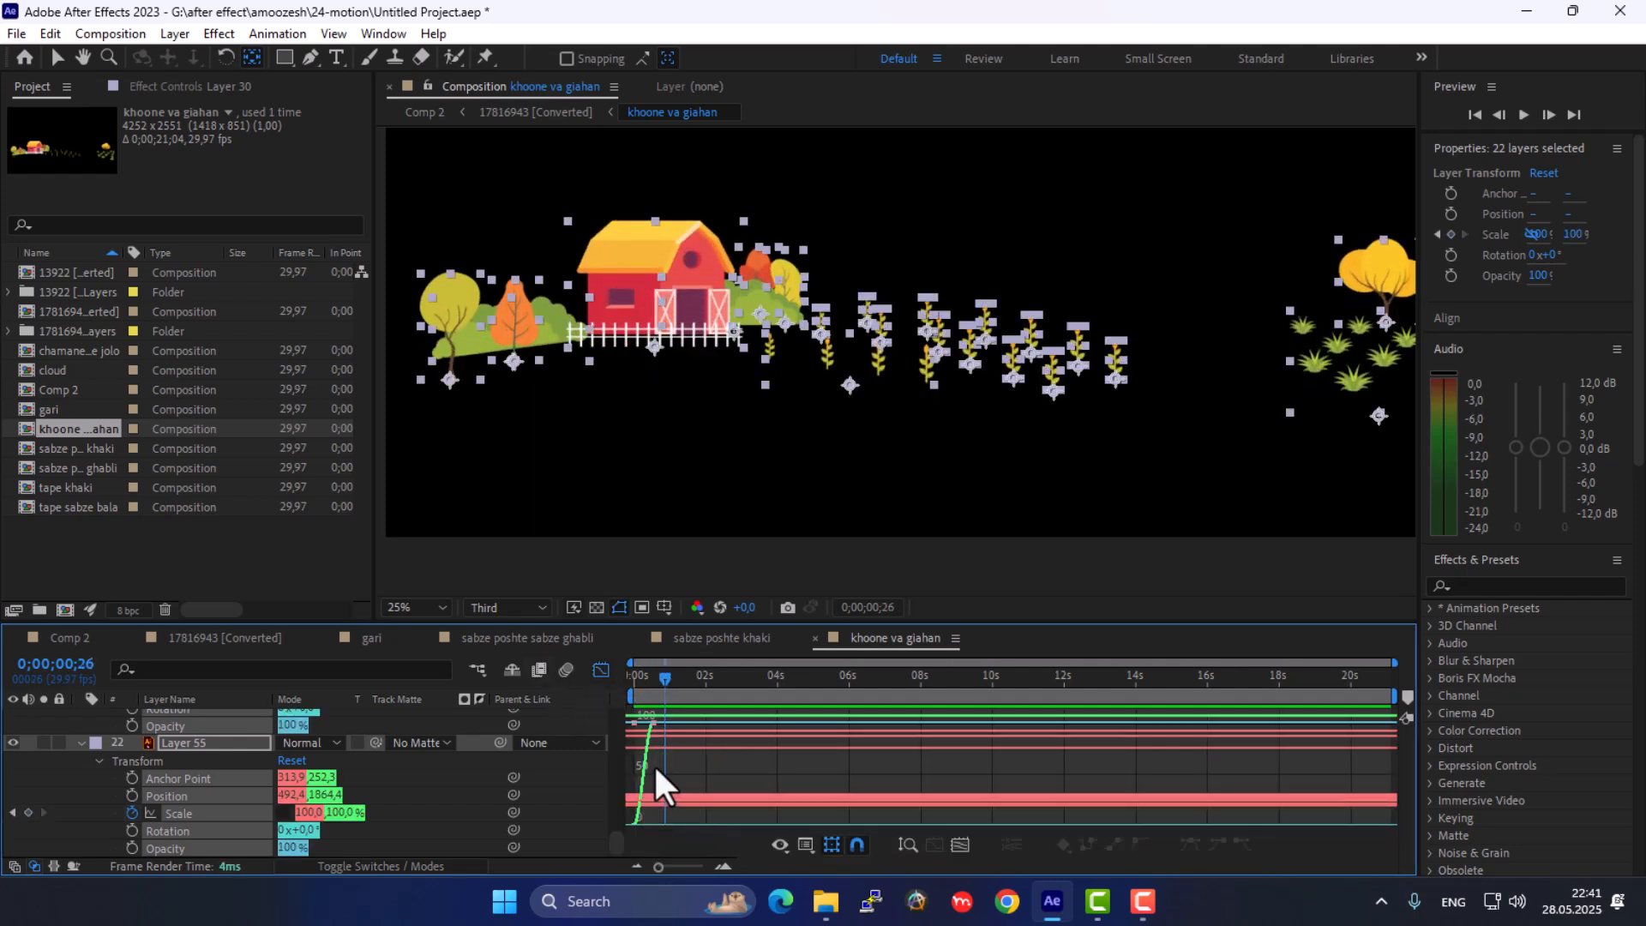
scroll(656, 763, "up", 1)
scroll(655, 763, "down", 2)
scroll(656, 765, "up", 2)
scroll(656, 763, "up", 2)
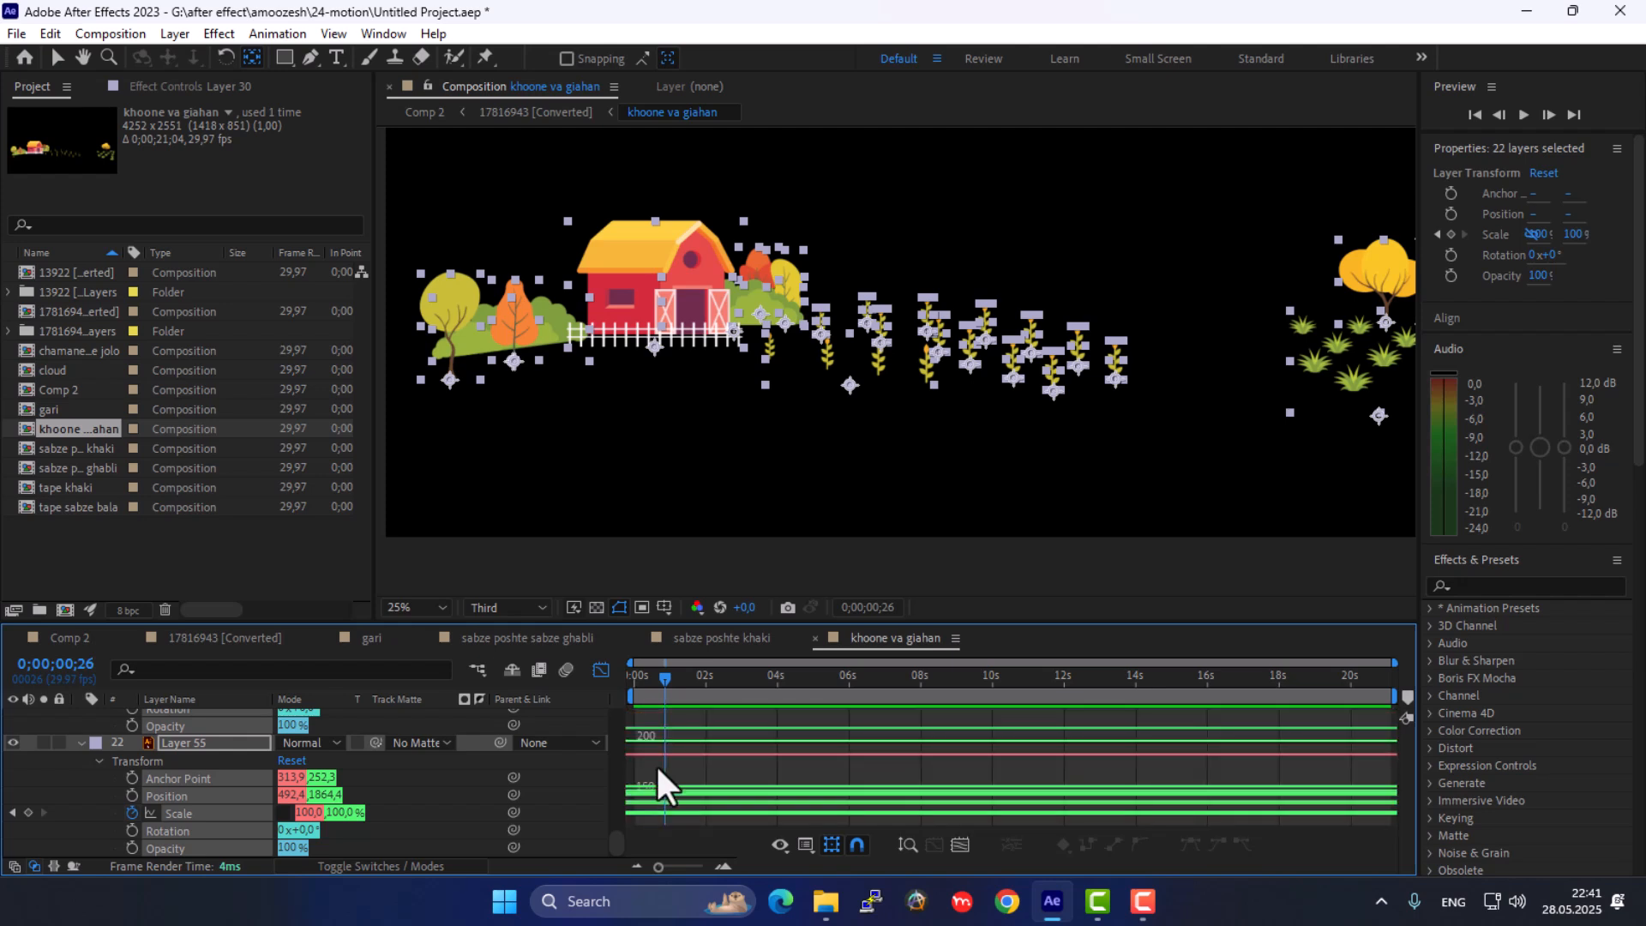
scroll(656, 764, "down", 2)
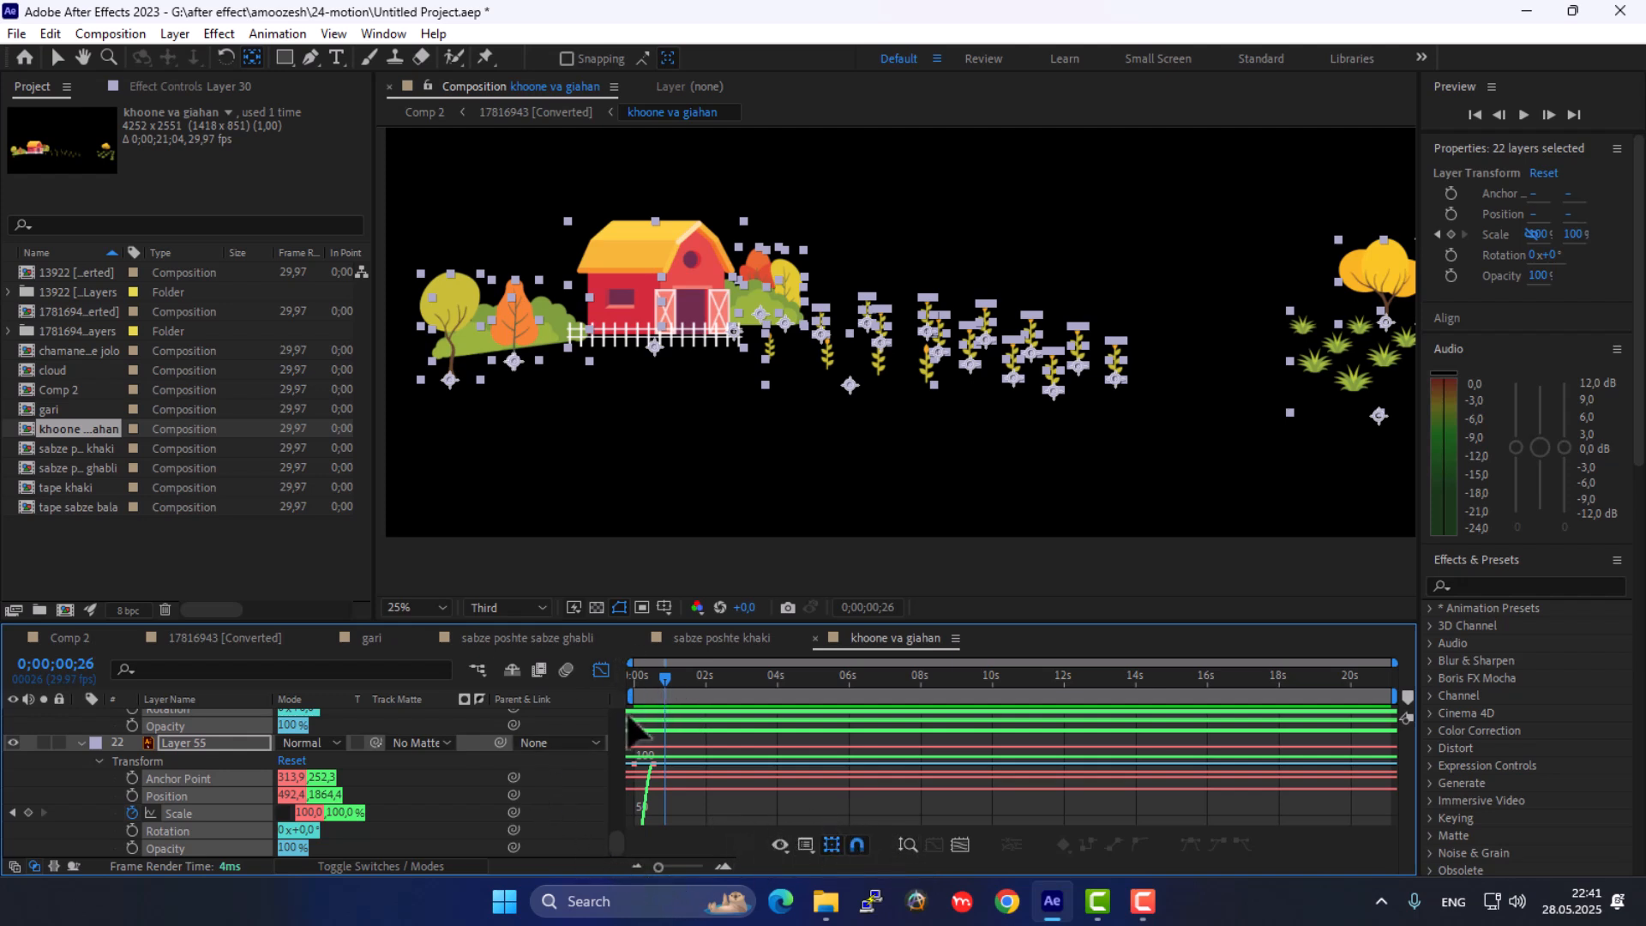
left_click(601, 670)
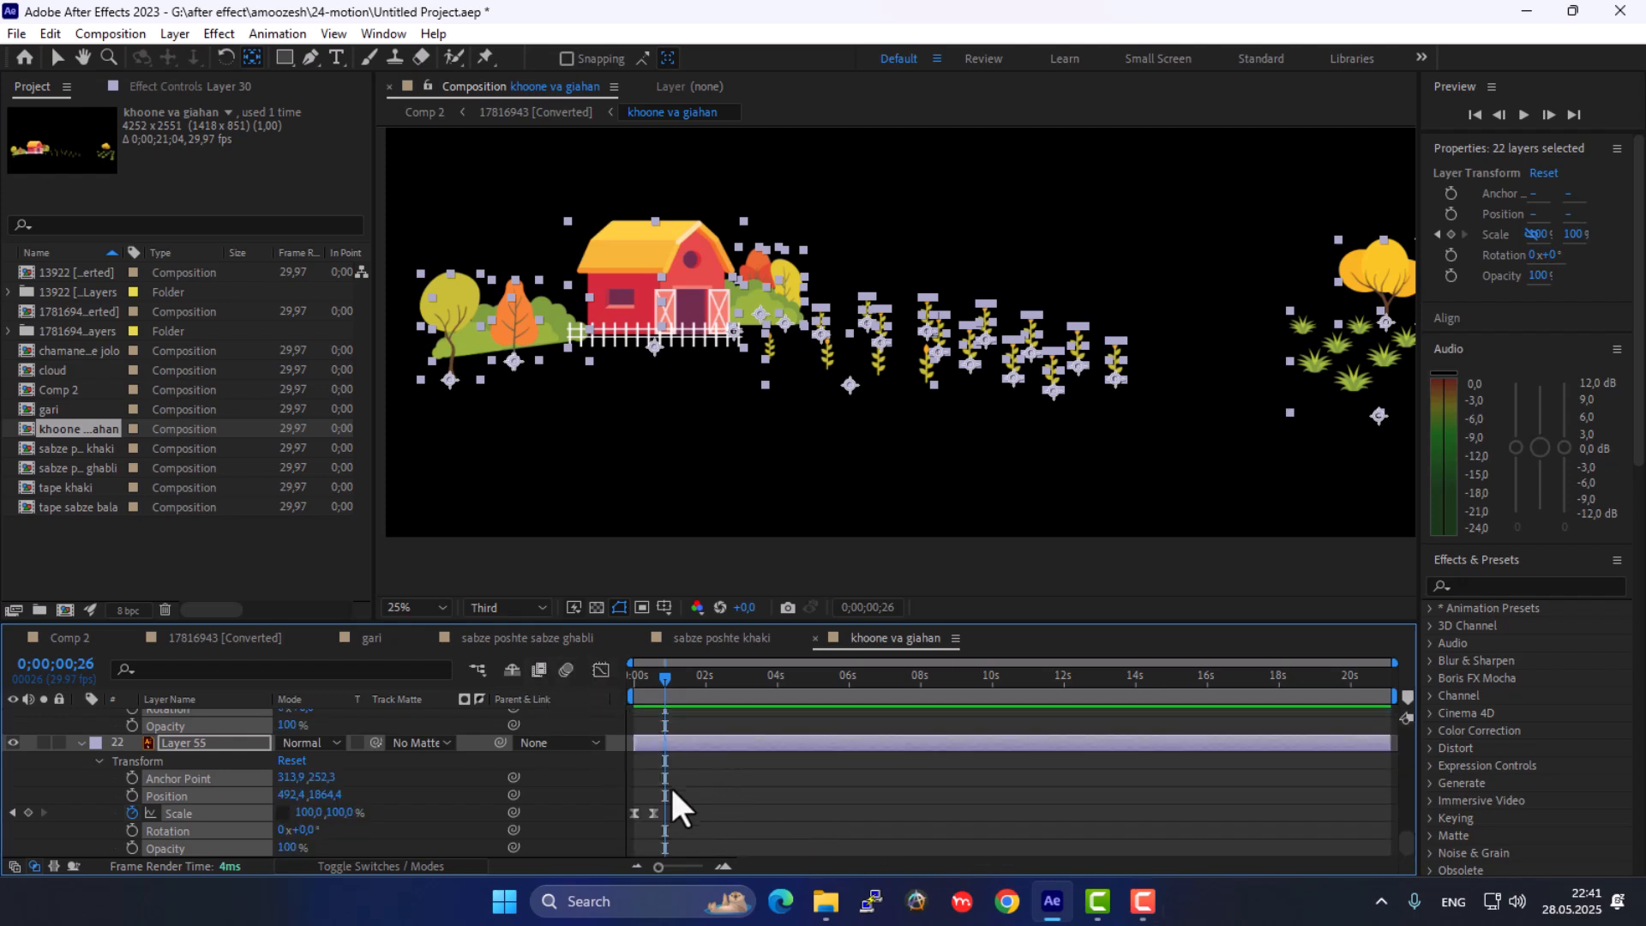
Play the eased Scale animation from the first frame
scroll(672, 792, "up", 2)
key("Home")
key("space")
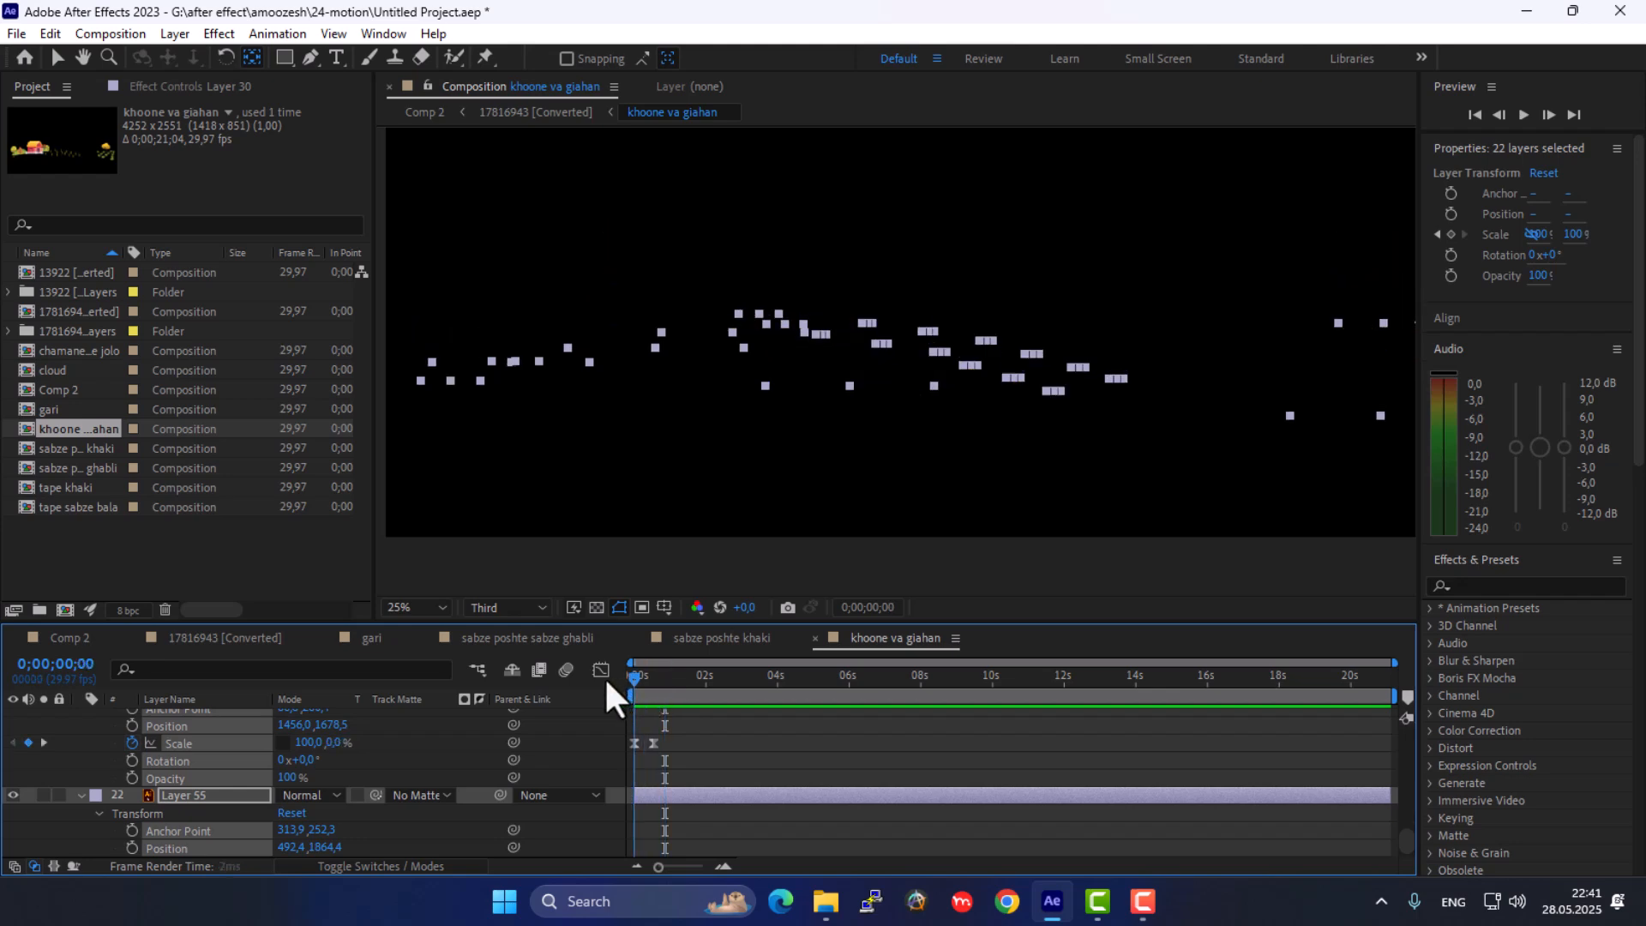
key("space")
Move the ending Scale keyframes of all layers earlier, to about a third of a second, and preview from the first frame
scroll(660, 730, "up", 10)
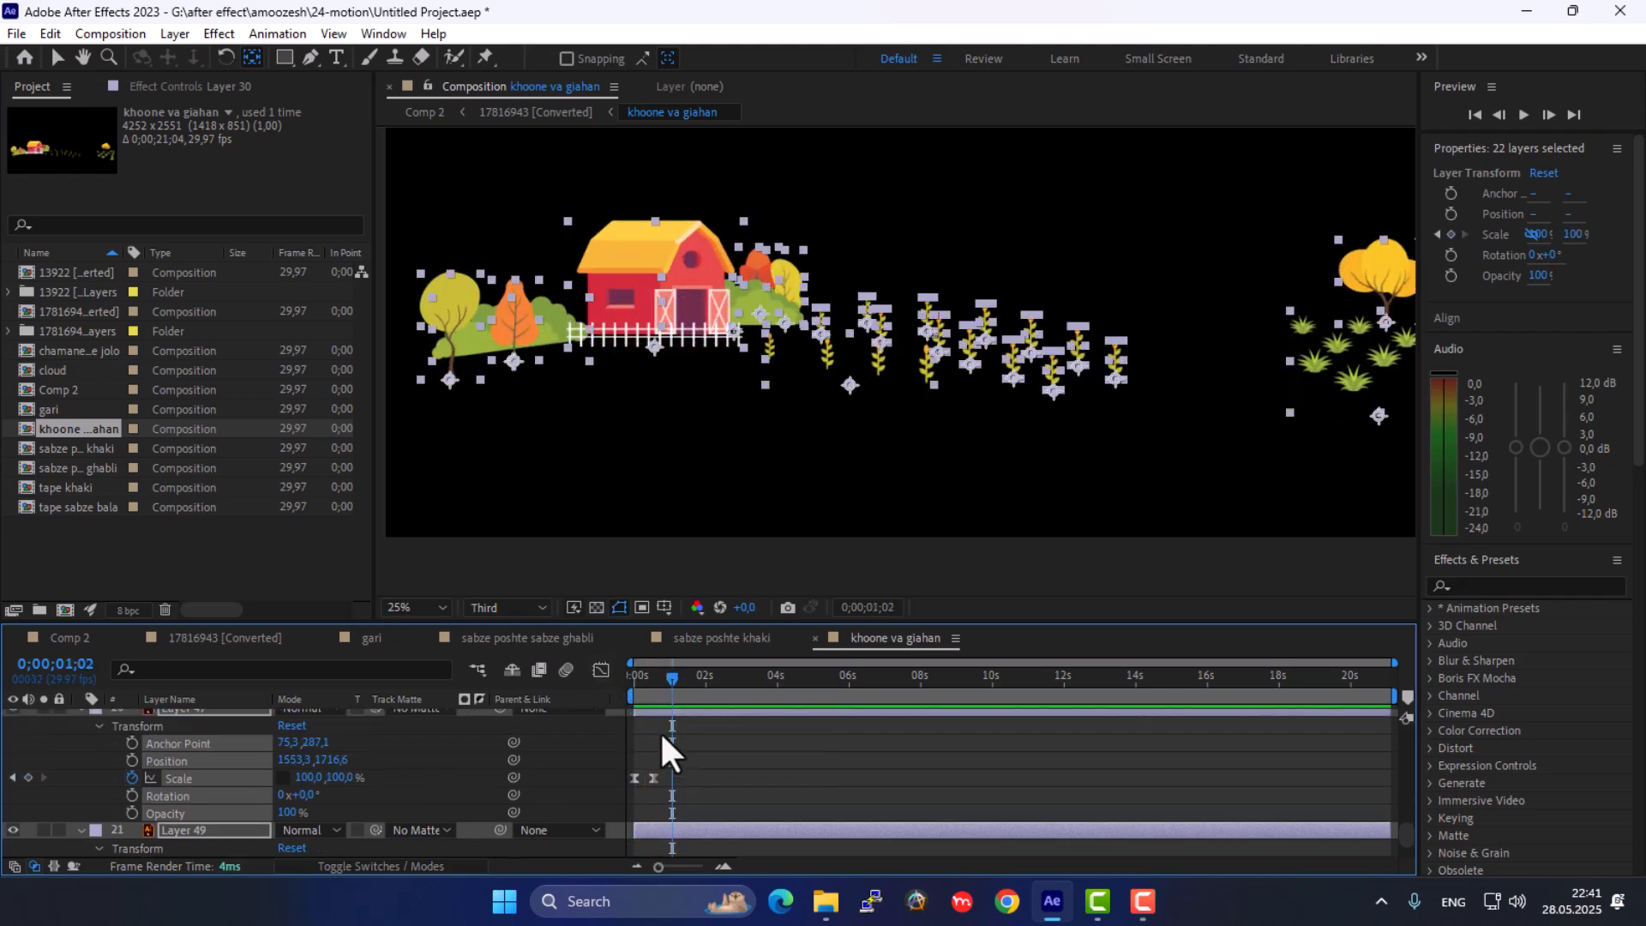
scroll(665, 753, "up", 10)
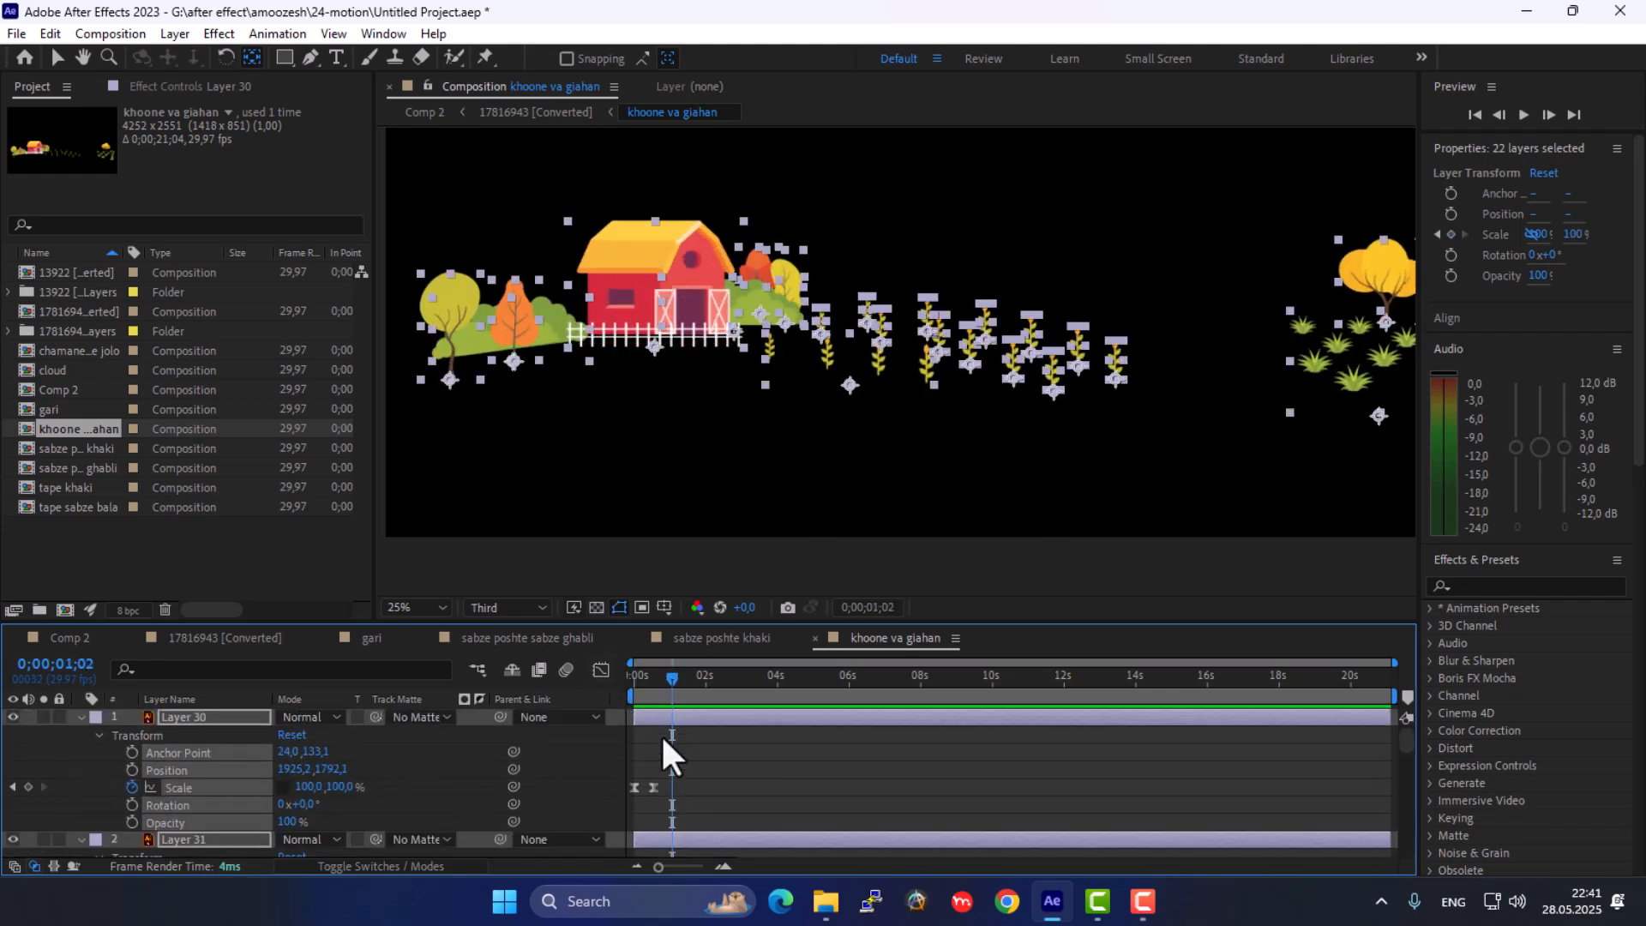
left_click_drag(688, 776, 645, 871)
mouse_move(652, 814)
left_mouse_down()
mouse_move(683, 866)
mouse_move(666, 811)
left_mouse_up()
left_click(724, 867)
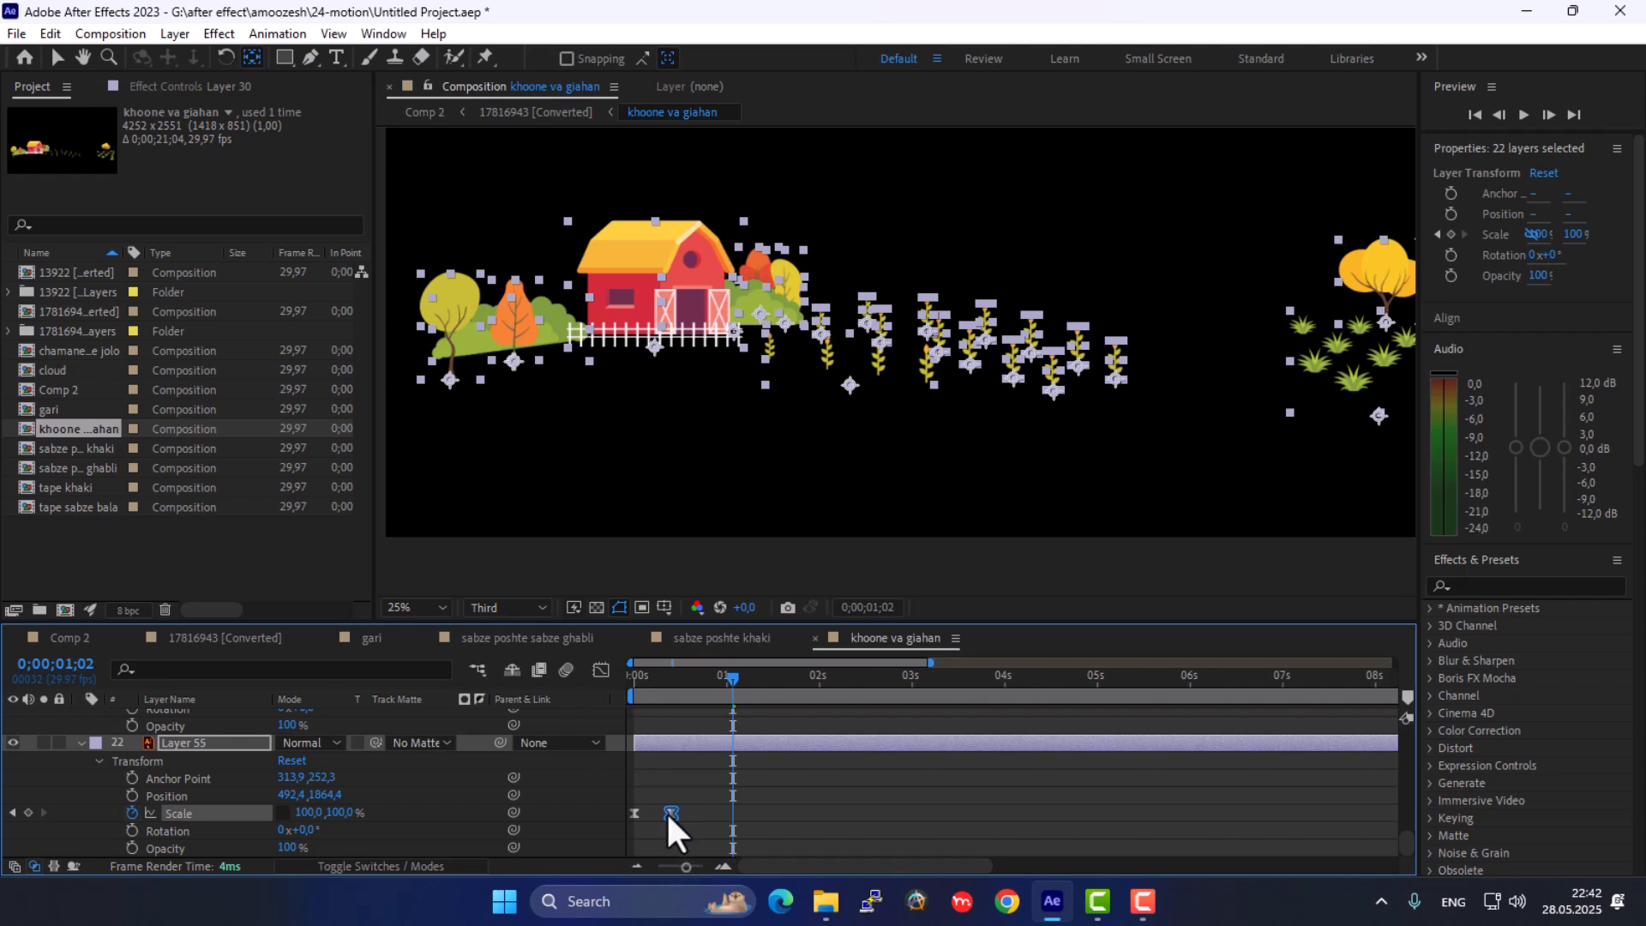
left_click(636, 674)
key("space")
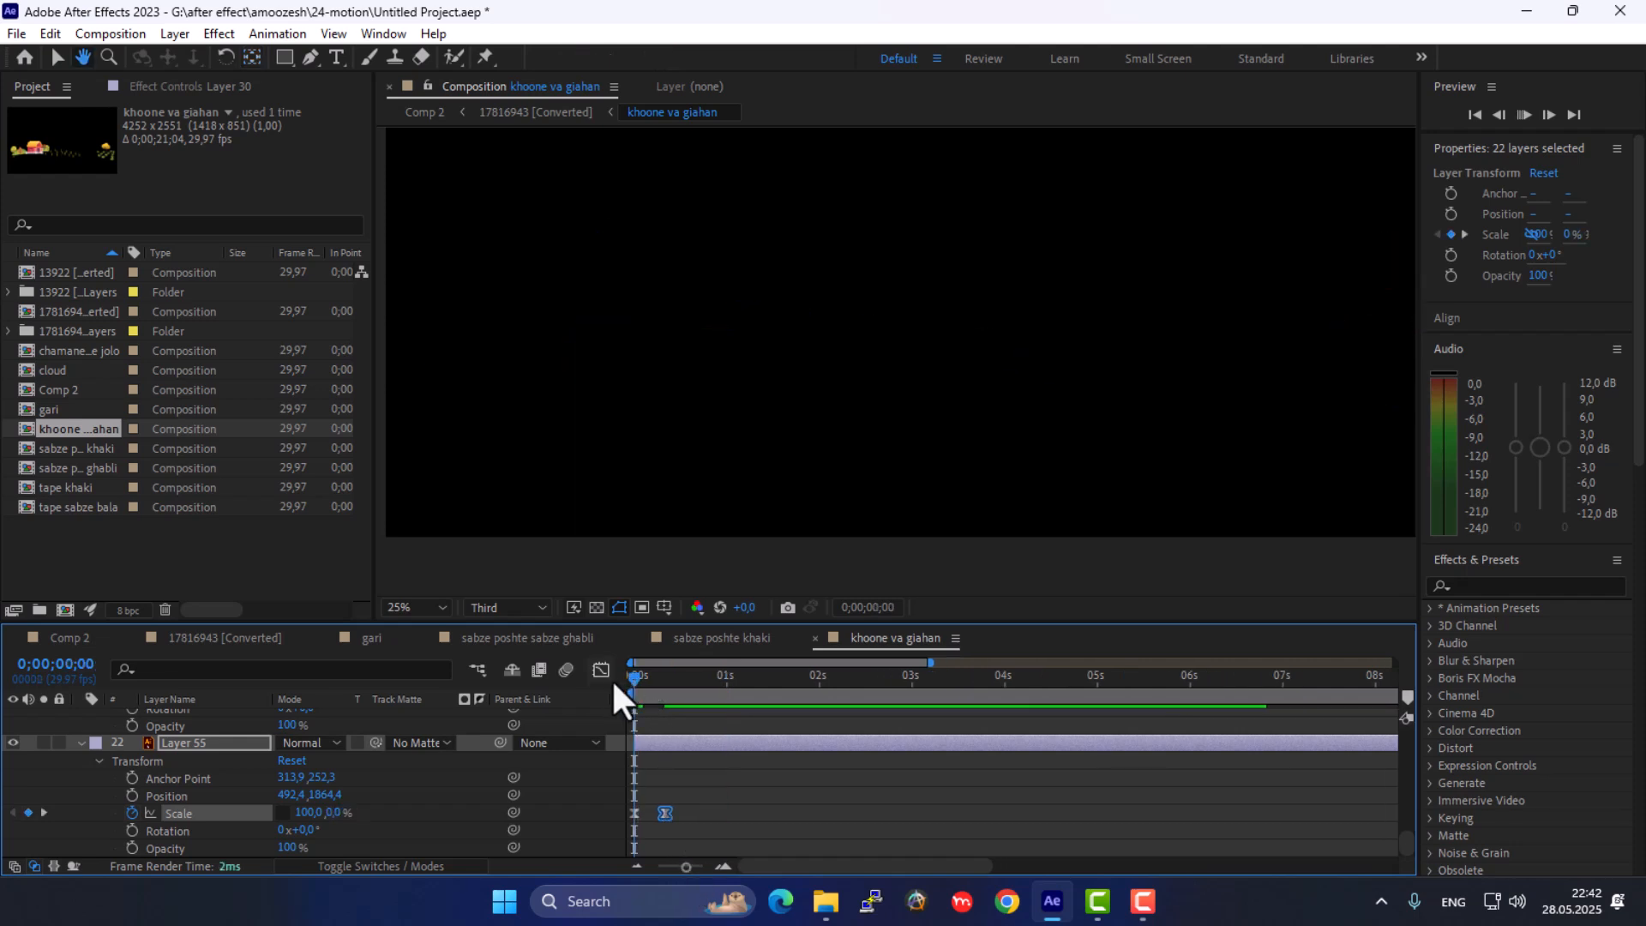
Play the Scale animation of all layers from the first frame
left_click_drag(640, 677, 569, 677)
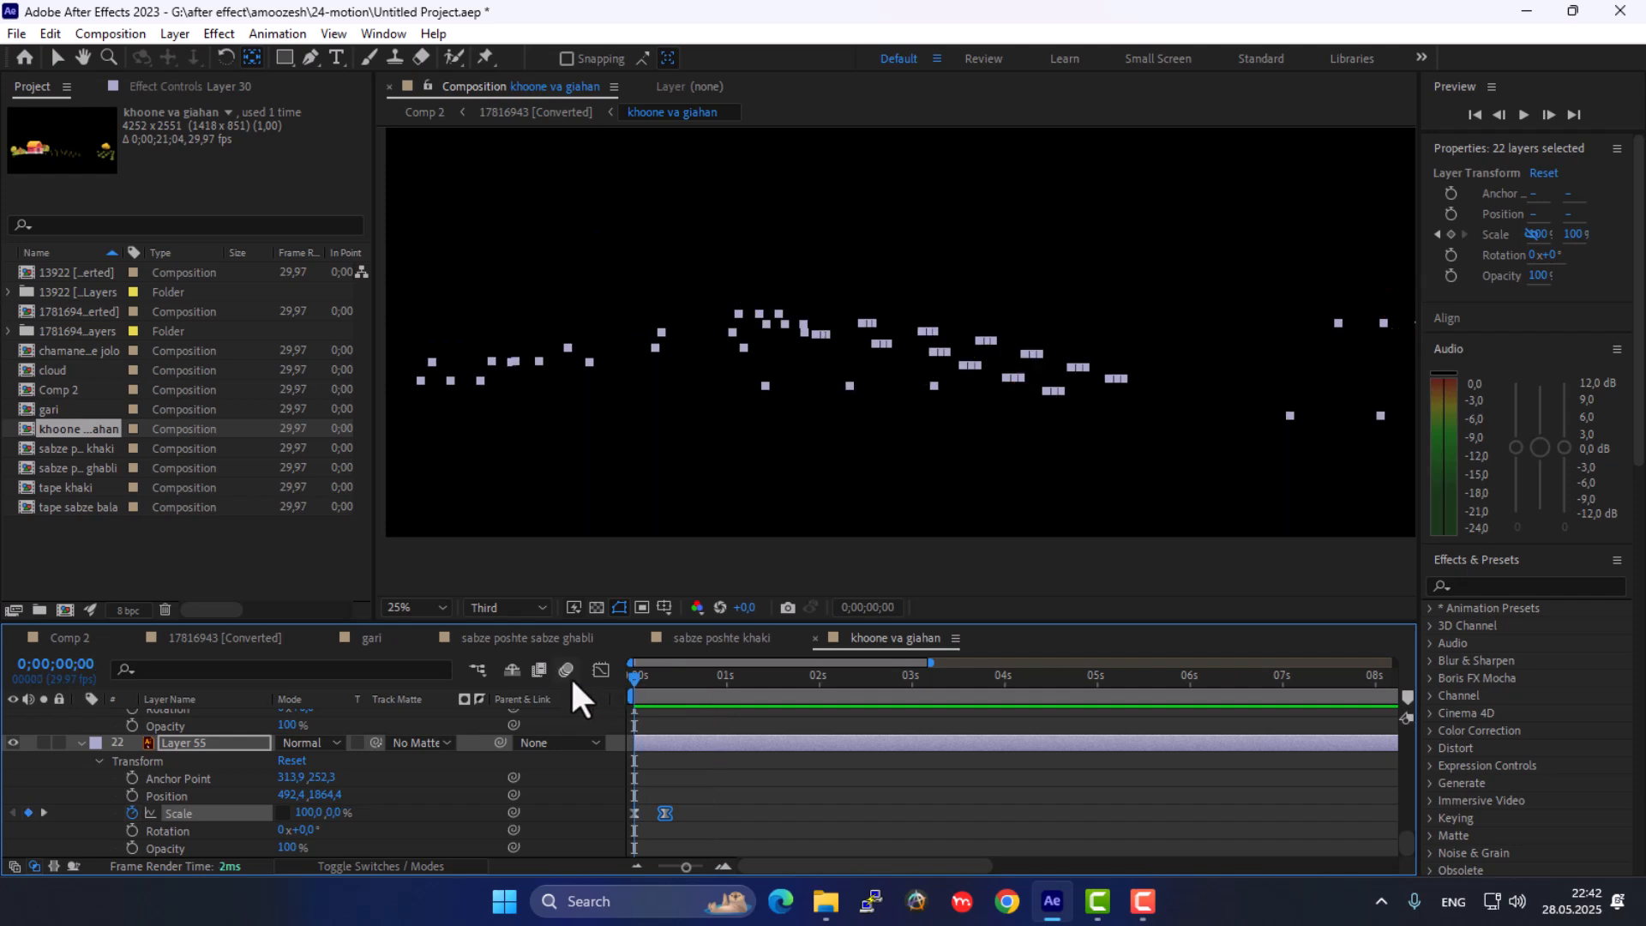
key("space")
key("space")
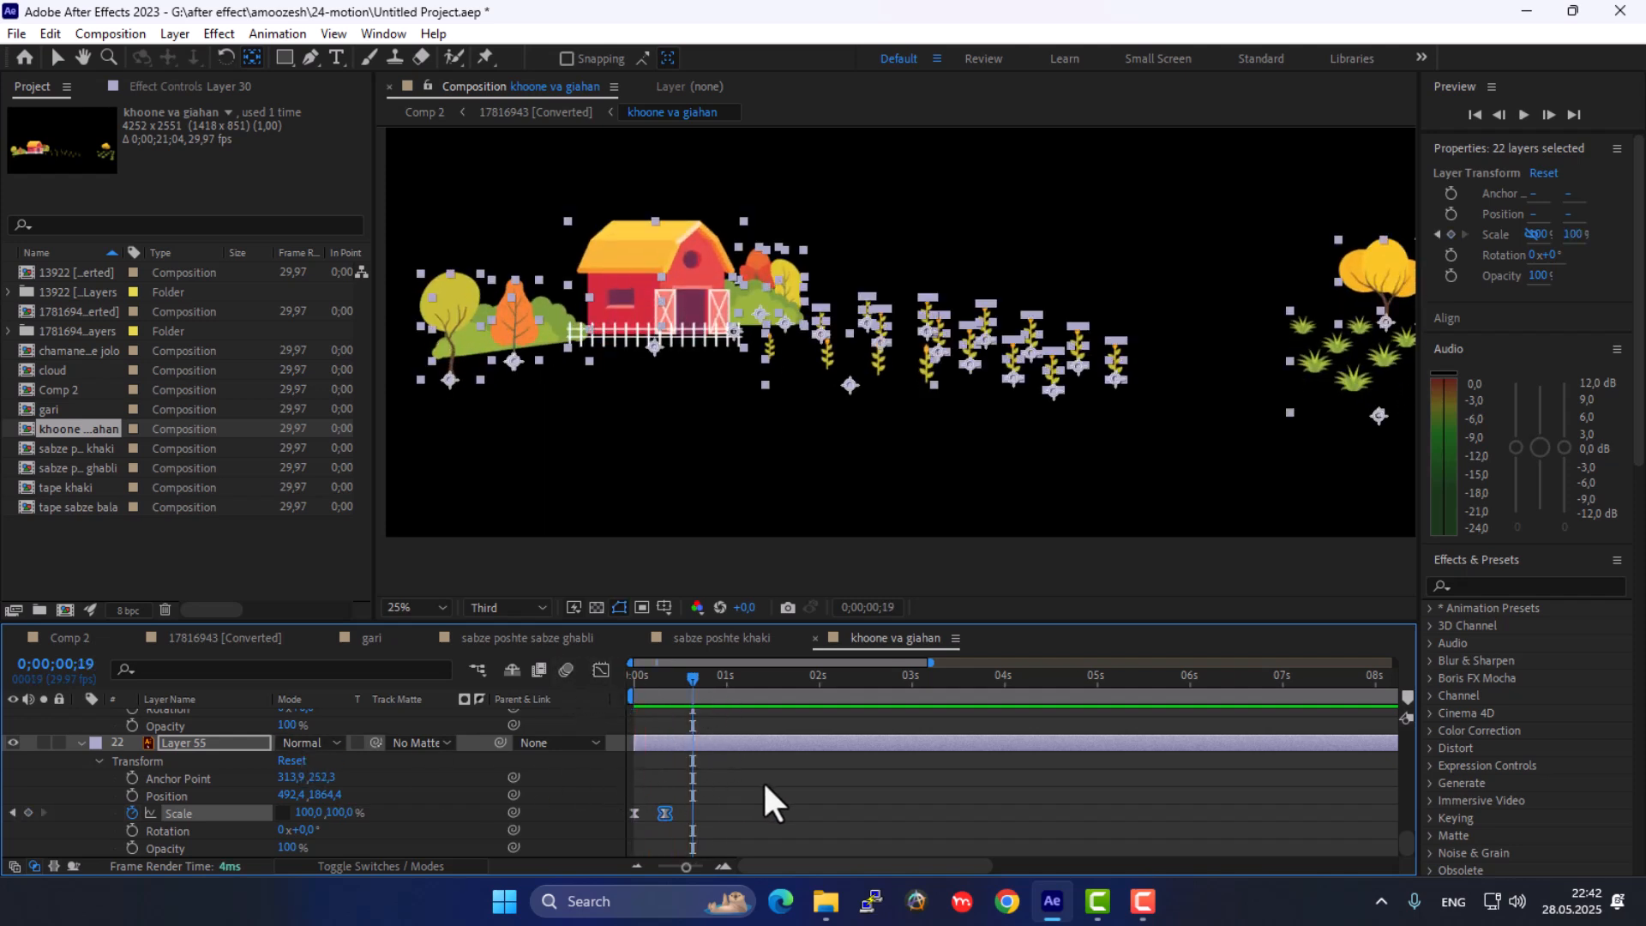
Collapse the properties of all 22 layers, clear the layer selection and activate the Selection tool
left_click(83, 742)
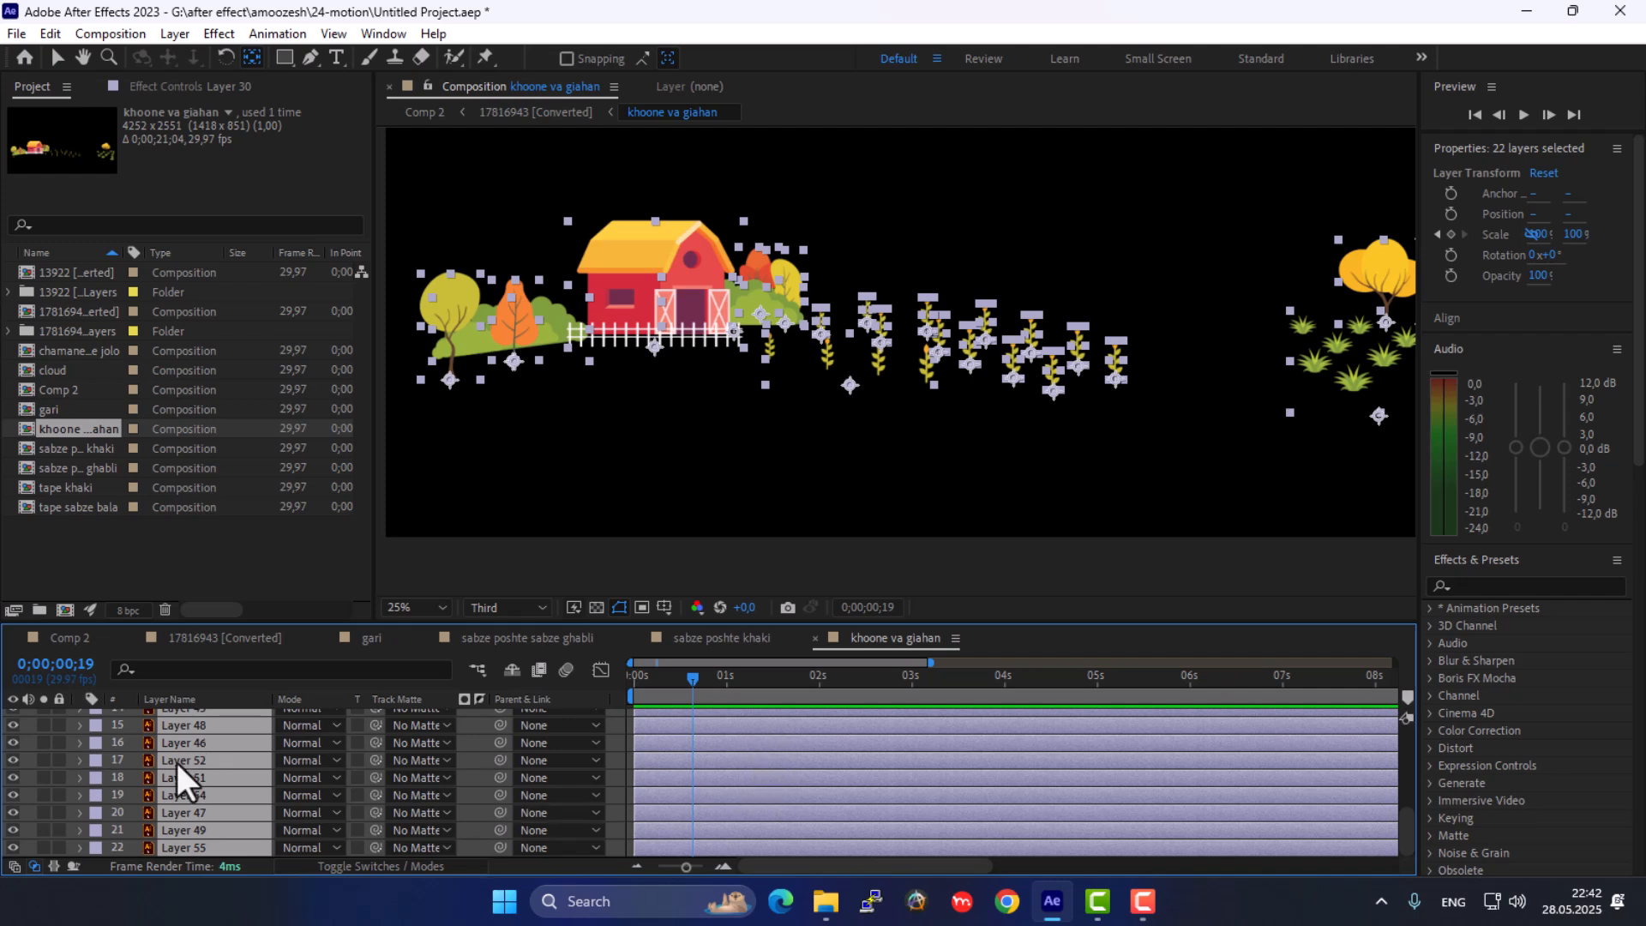
scroll(853, 805, "up", 5)
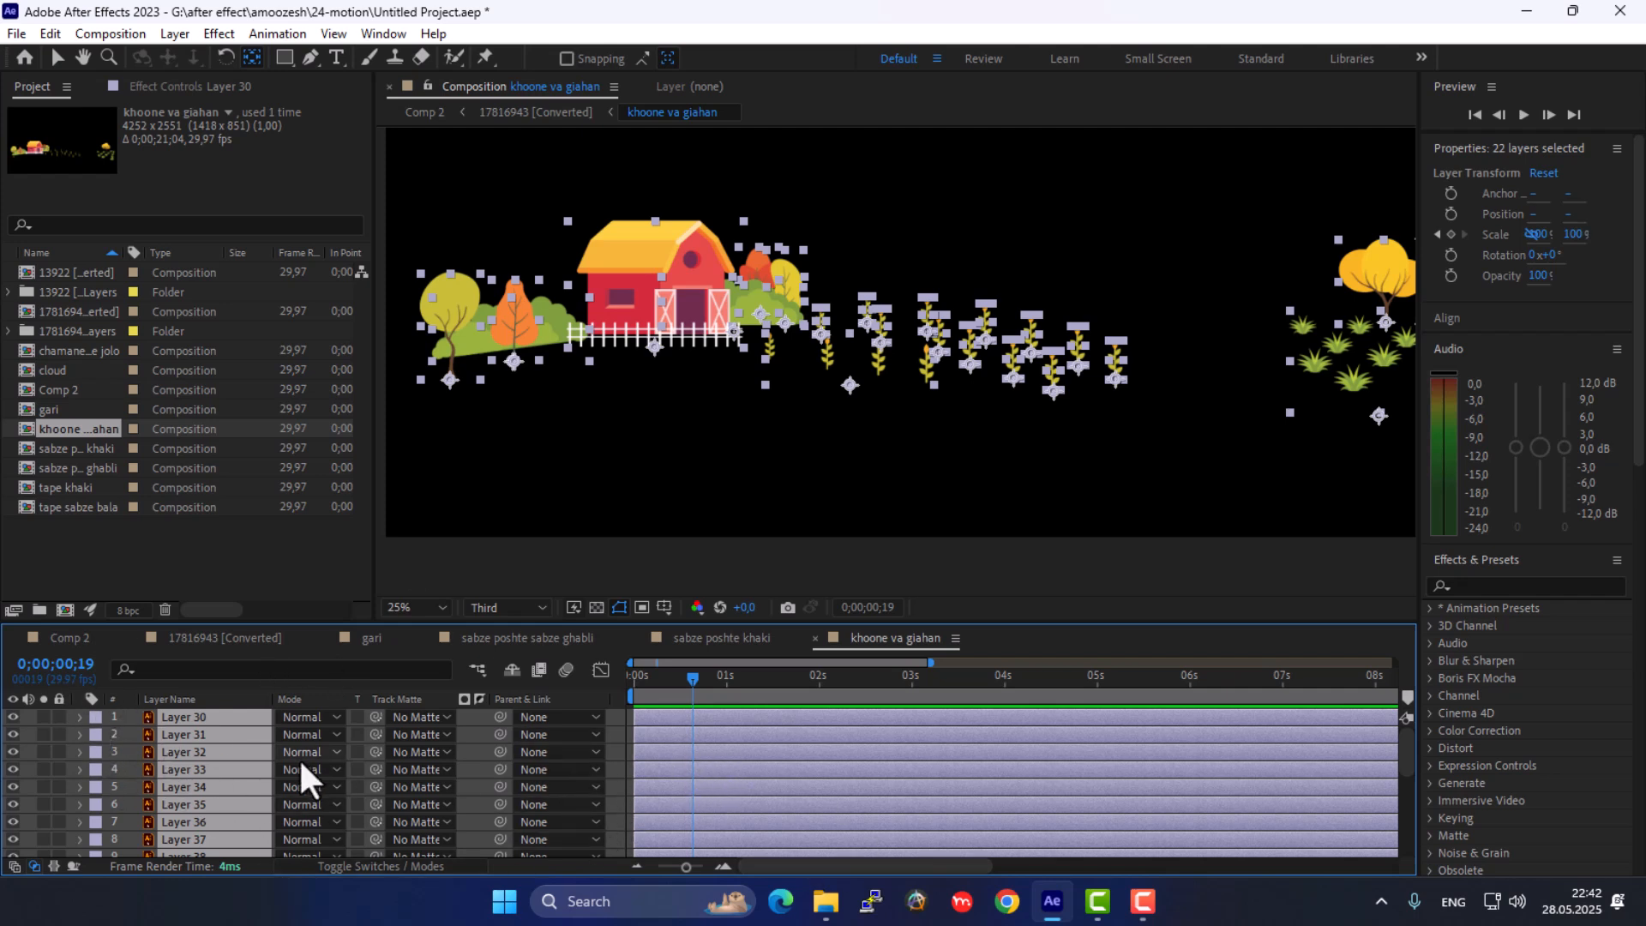
left_click(619, 748)
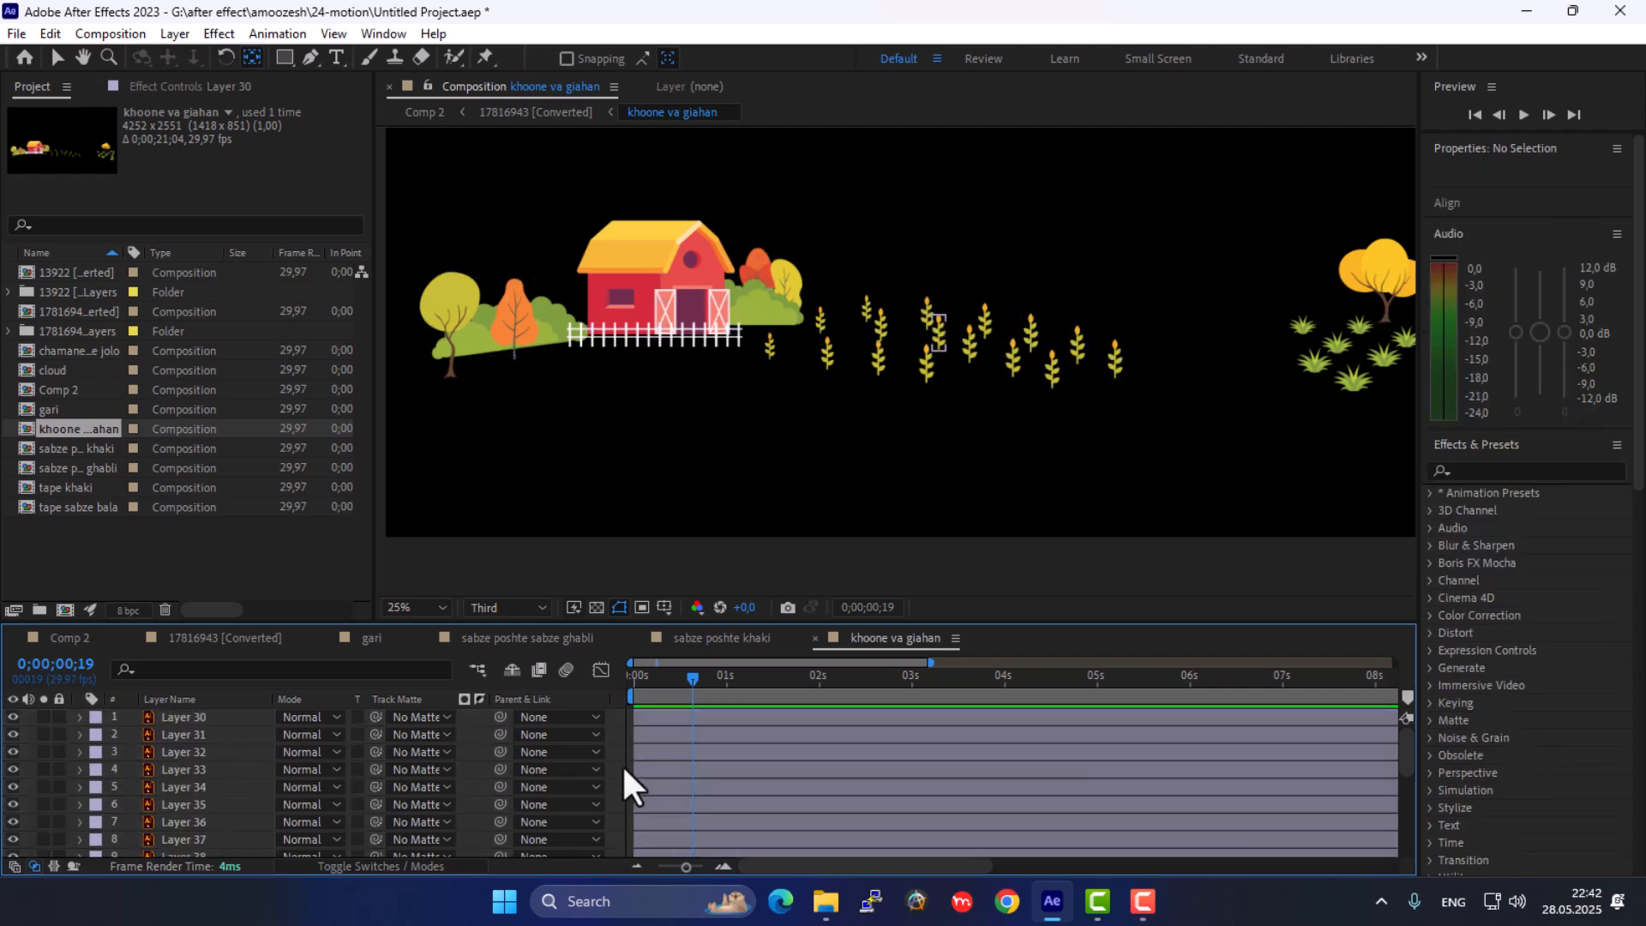
left_click(57, 57)
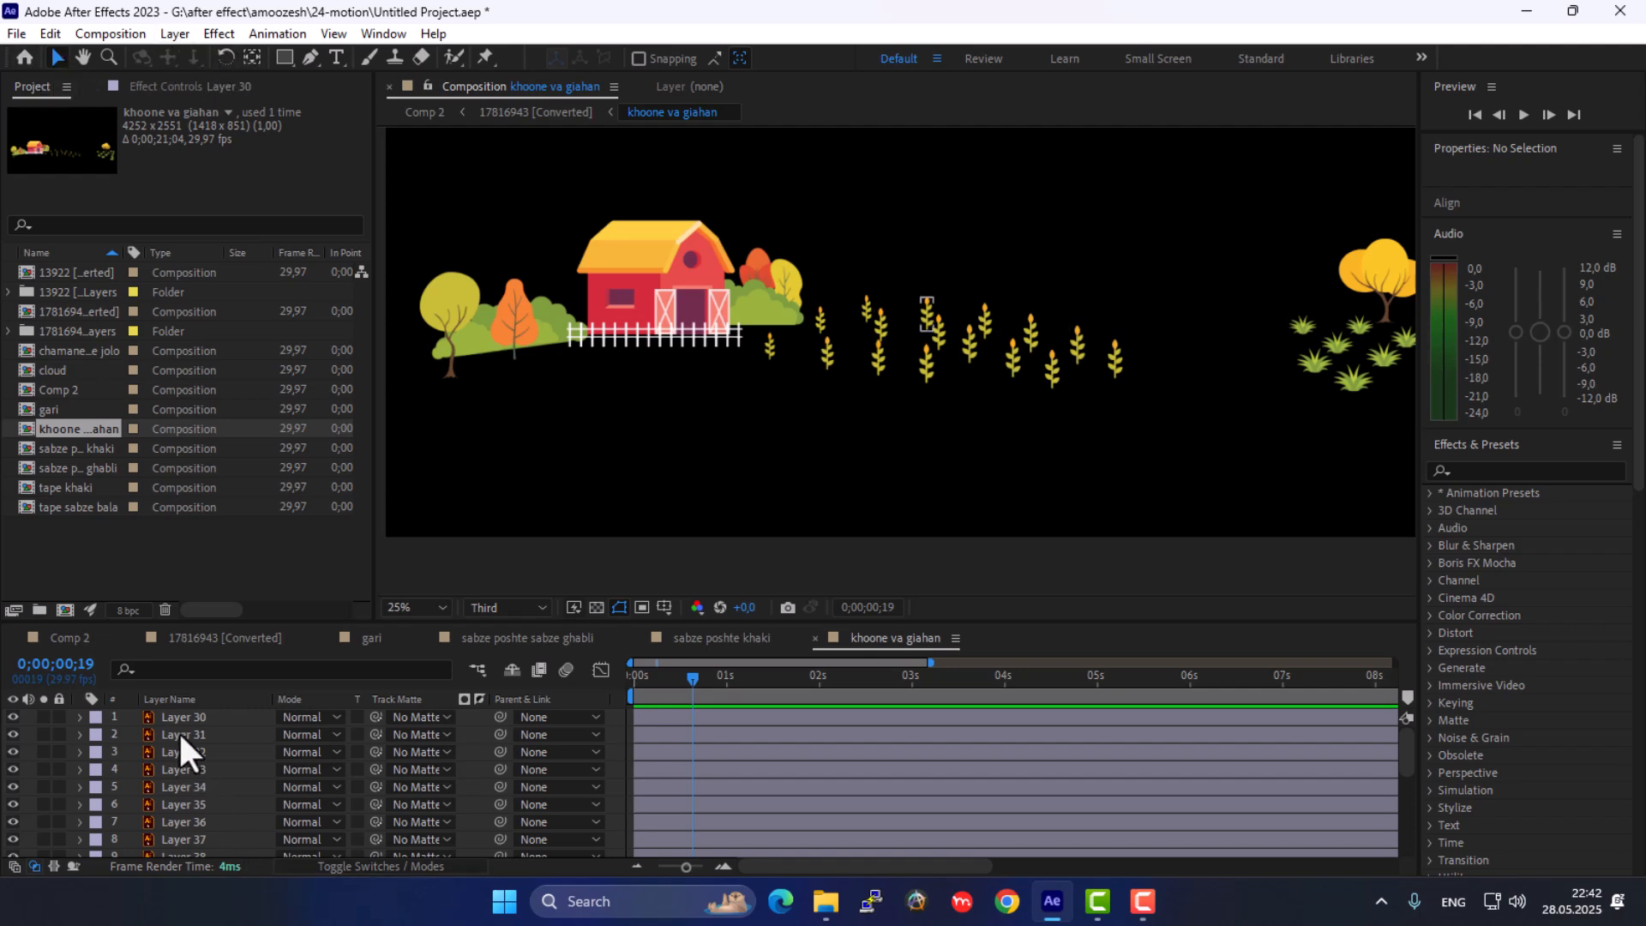
Shift the bars of Layers 30 to 33 in time by a few frames each, and preview from the first frame
left_click(194, 715)
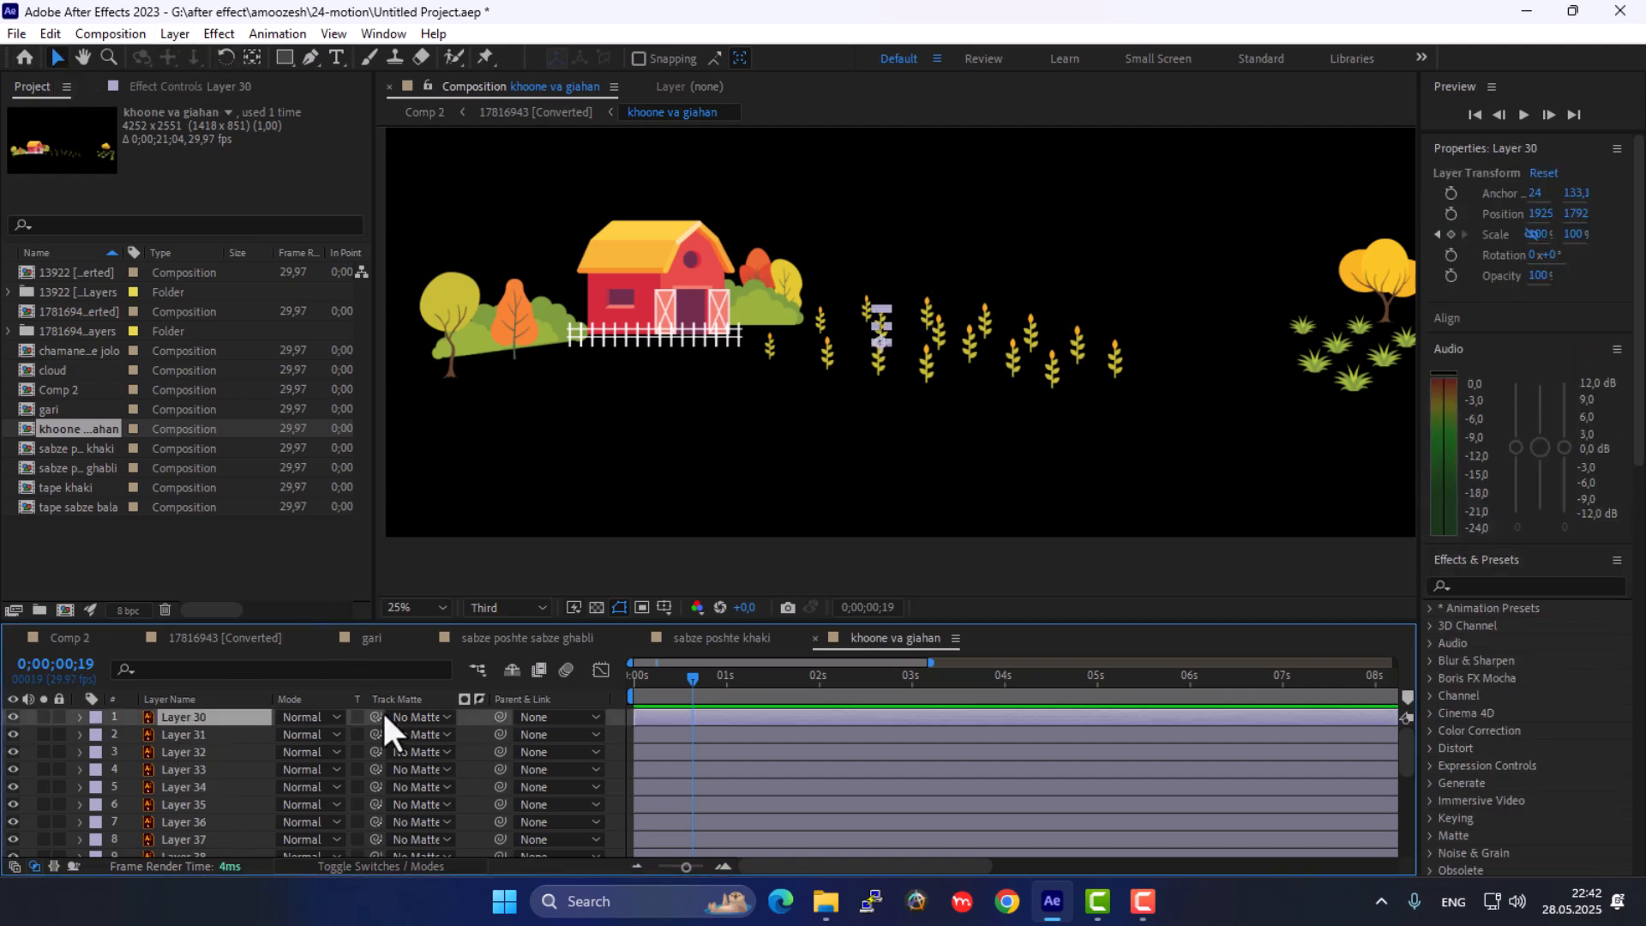
left_click_drag(650, 714, 656, 770)
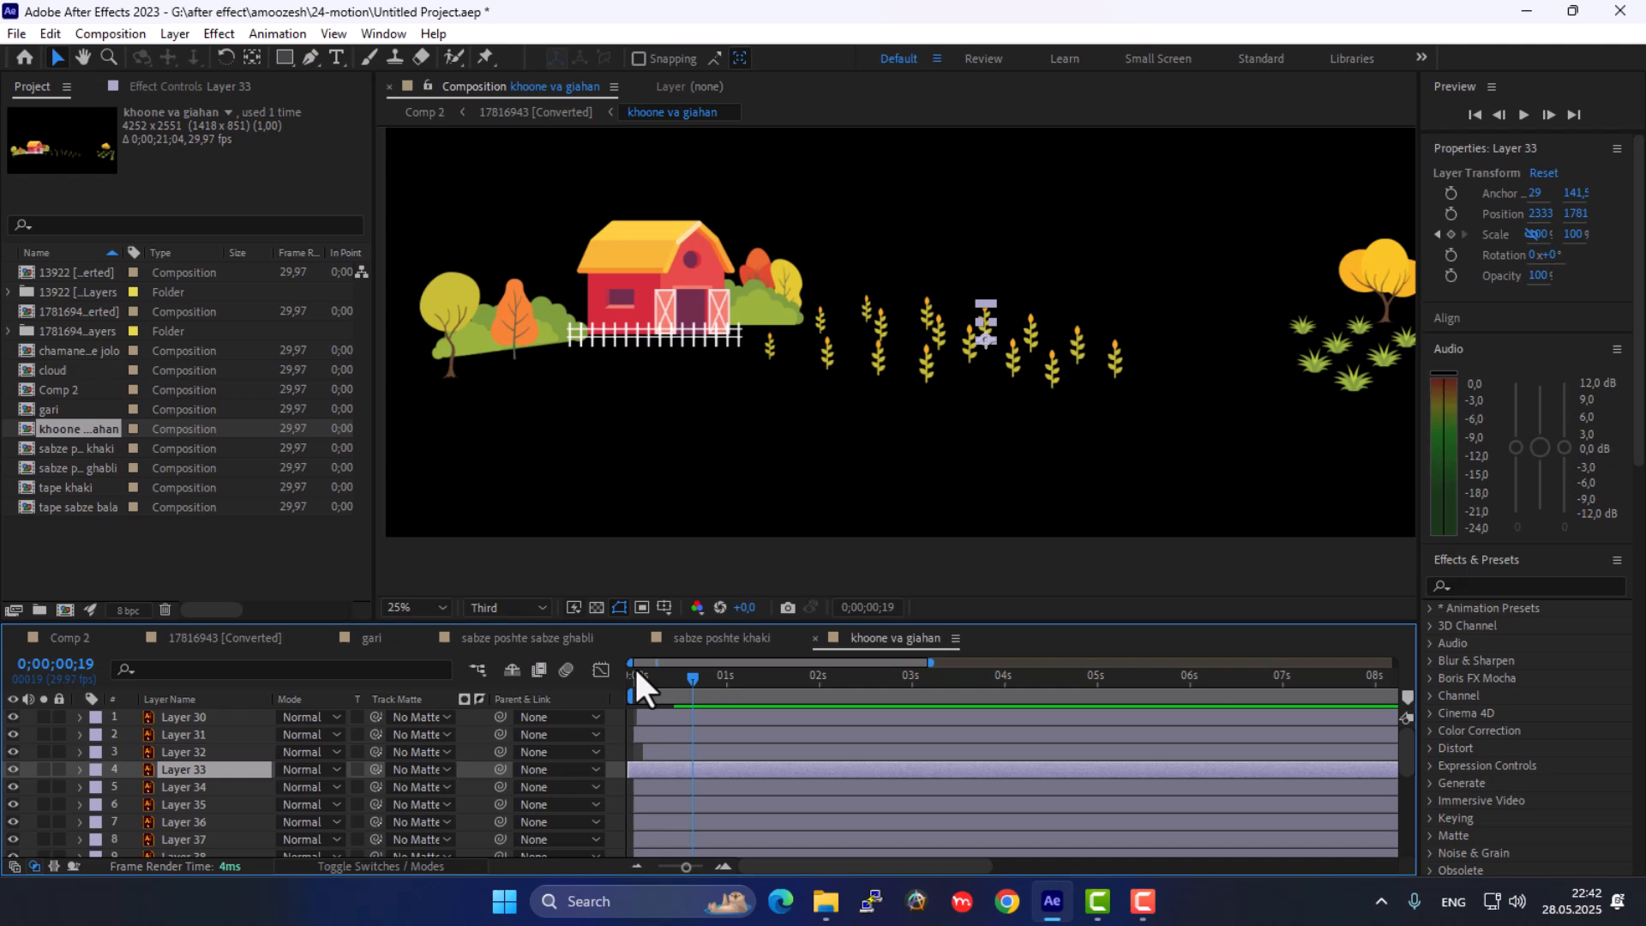
left_click(634, 673)
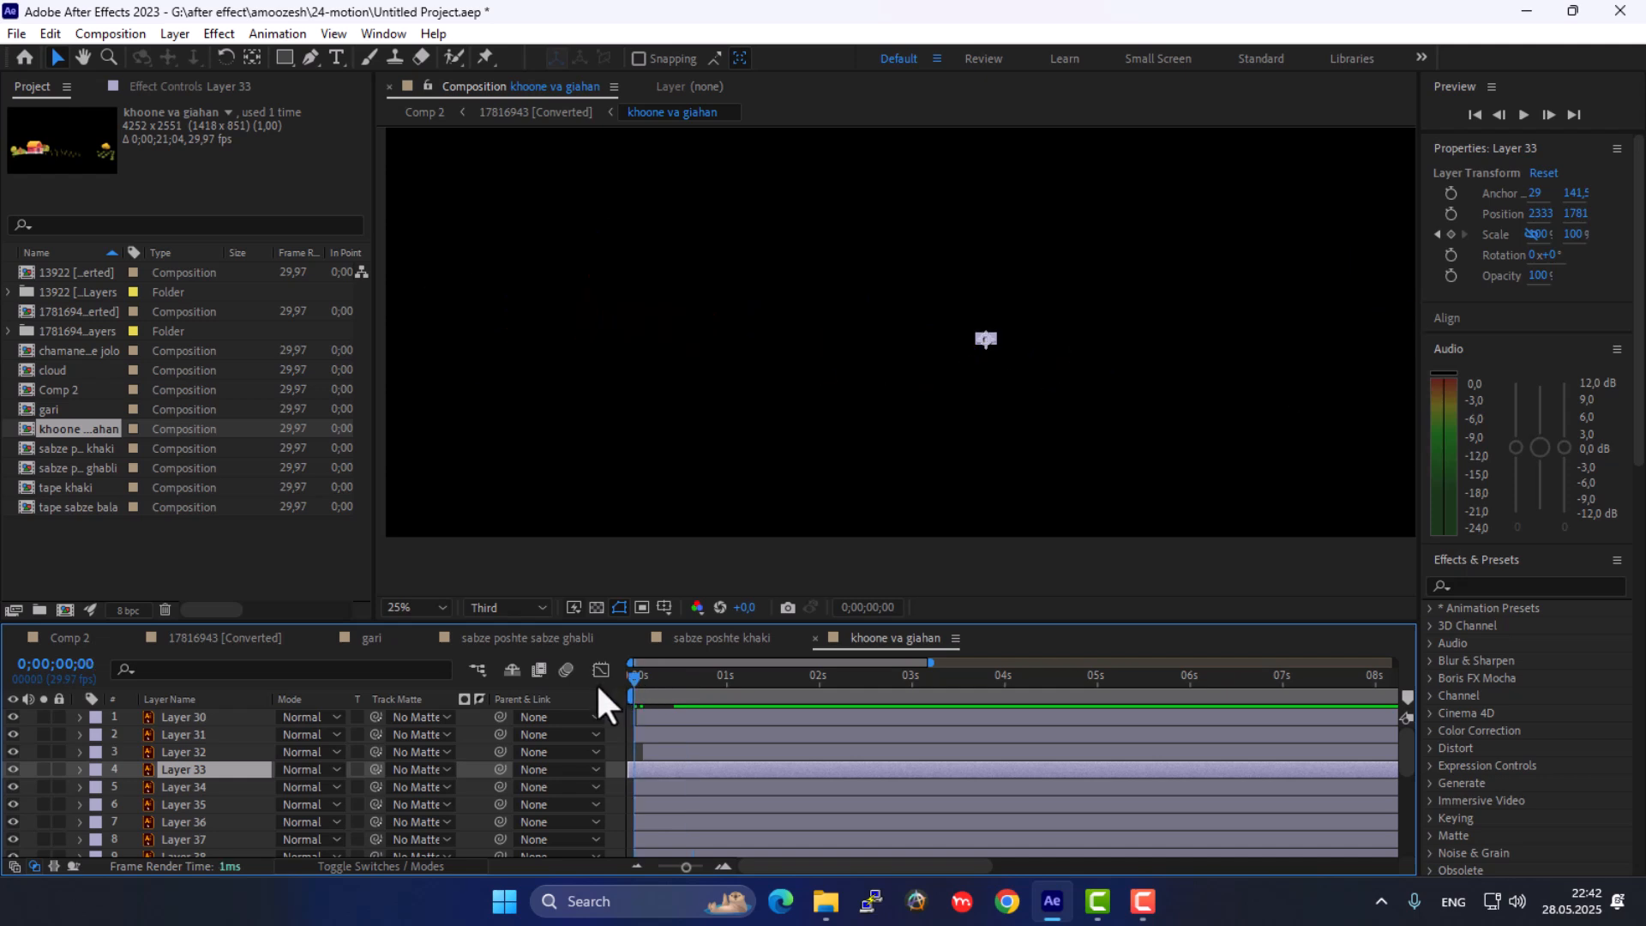
key("space")
left_click(672, 778)
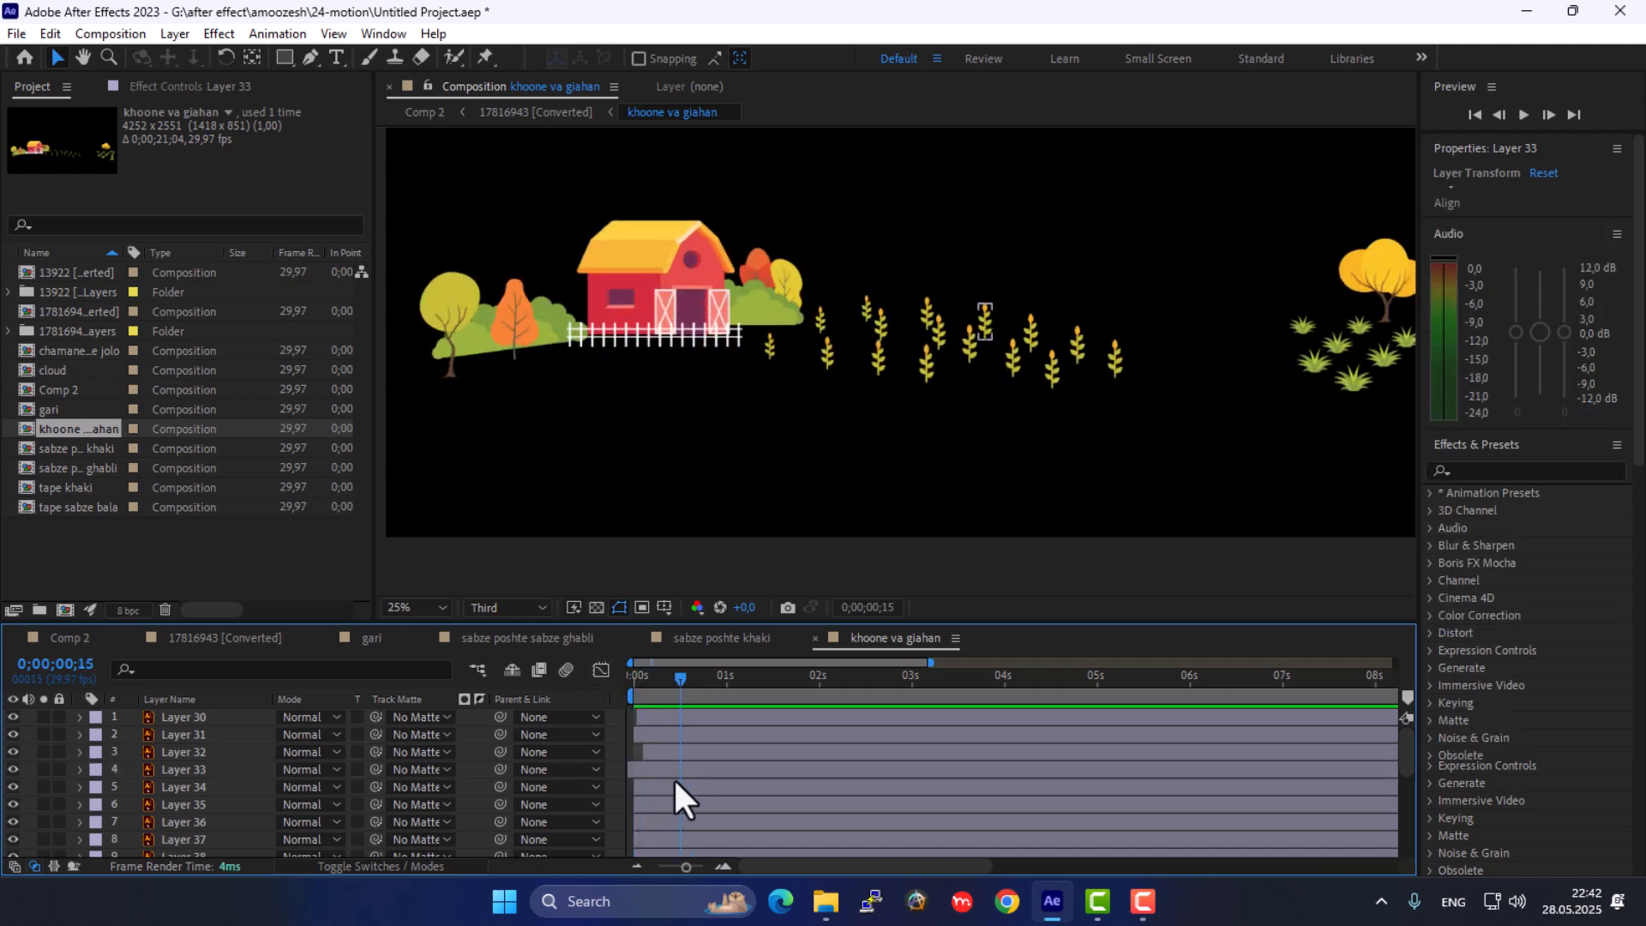
Stagger the start times of Layer 33 through Layer 55 by differing small offsets, and preview the composition from the first frame
left_click(658, 765)
left_click_drag(662, 785, 663, 838)
scroll(651, 822, "down", 1)
scroll(662, 821, "down", 2)
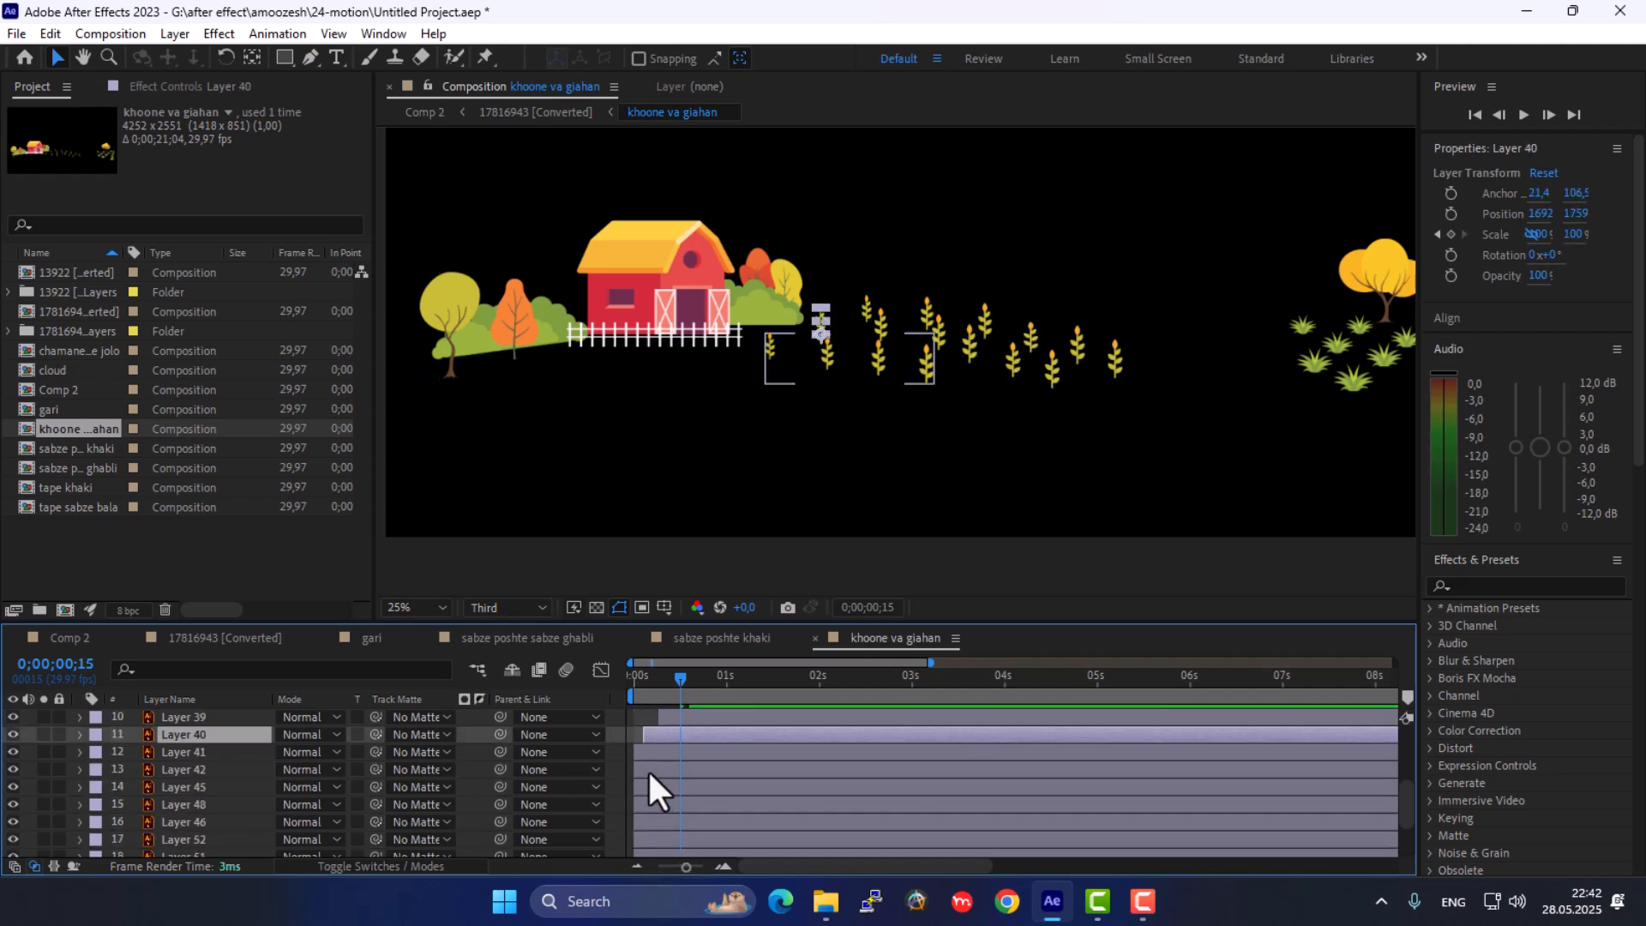
left_click_drag(648, 769, 681, 847)
scroll(667, 823, "down", 1)
scroll(674, 809, "down", 1)
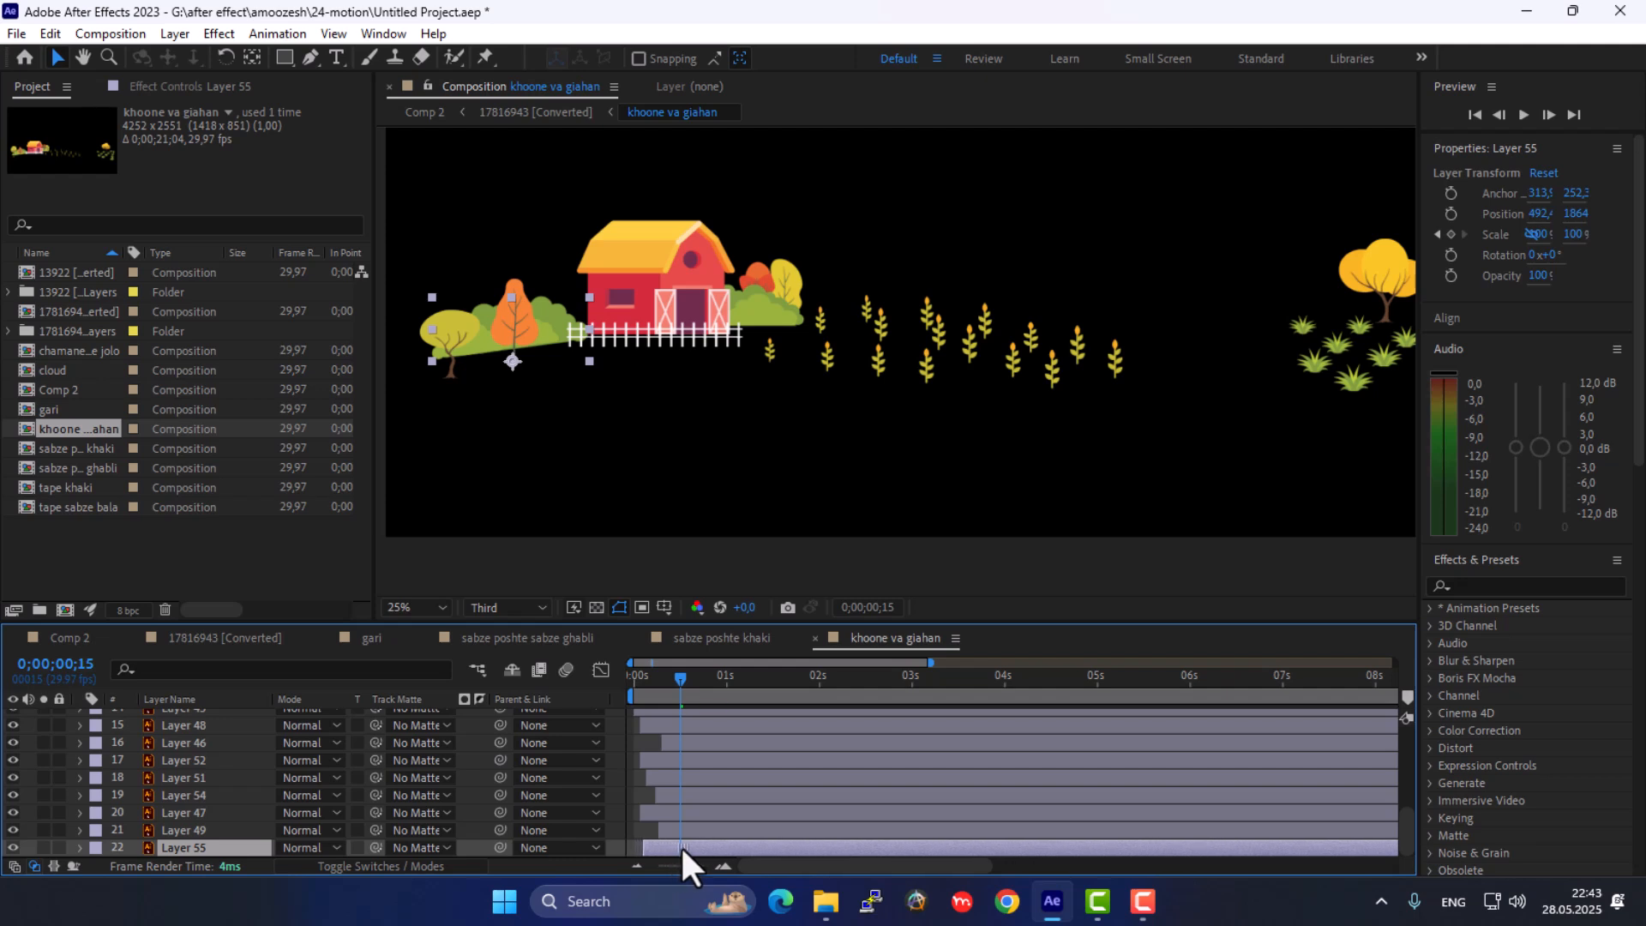
left_click_drag(648, 674, 561, 675)
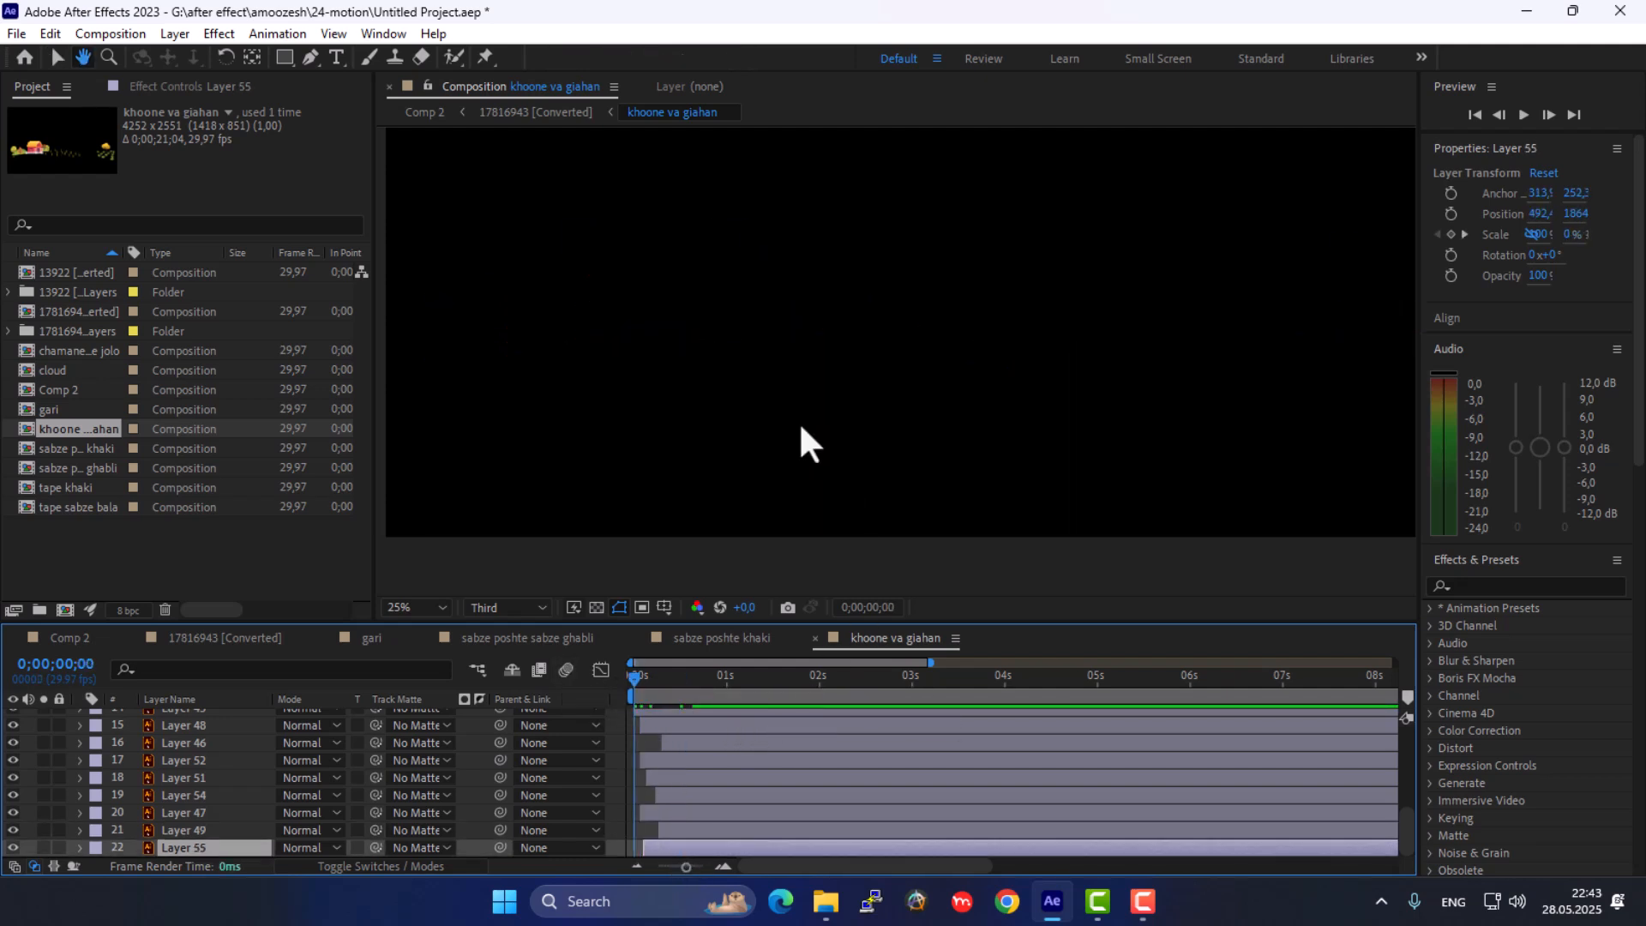
key("space")
key("space")
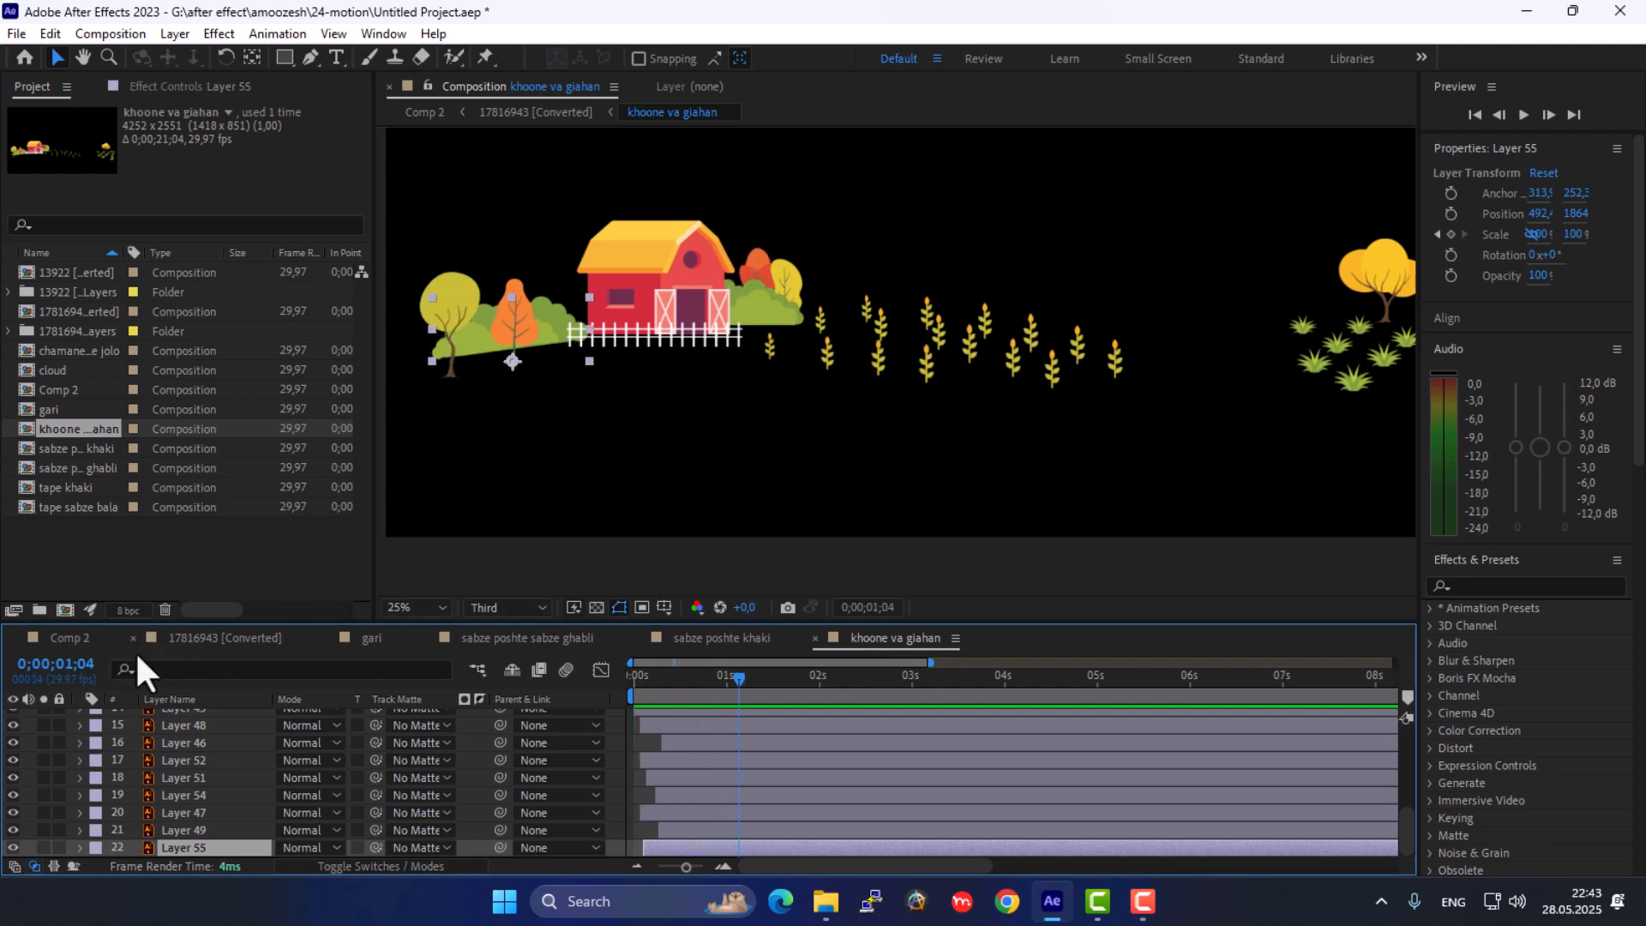
Preview the staggered growth of the house and plants in the 17816943 [Converted] composition
left_click(216, 639)
key("space")
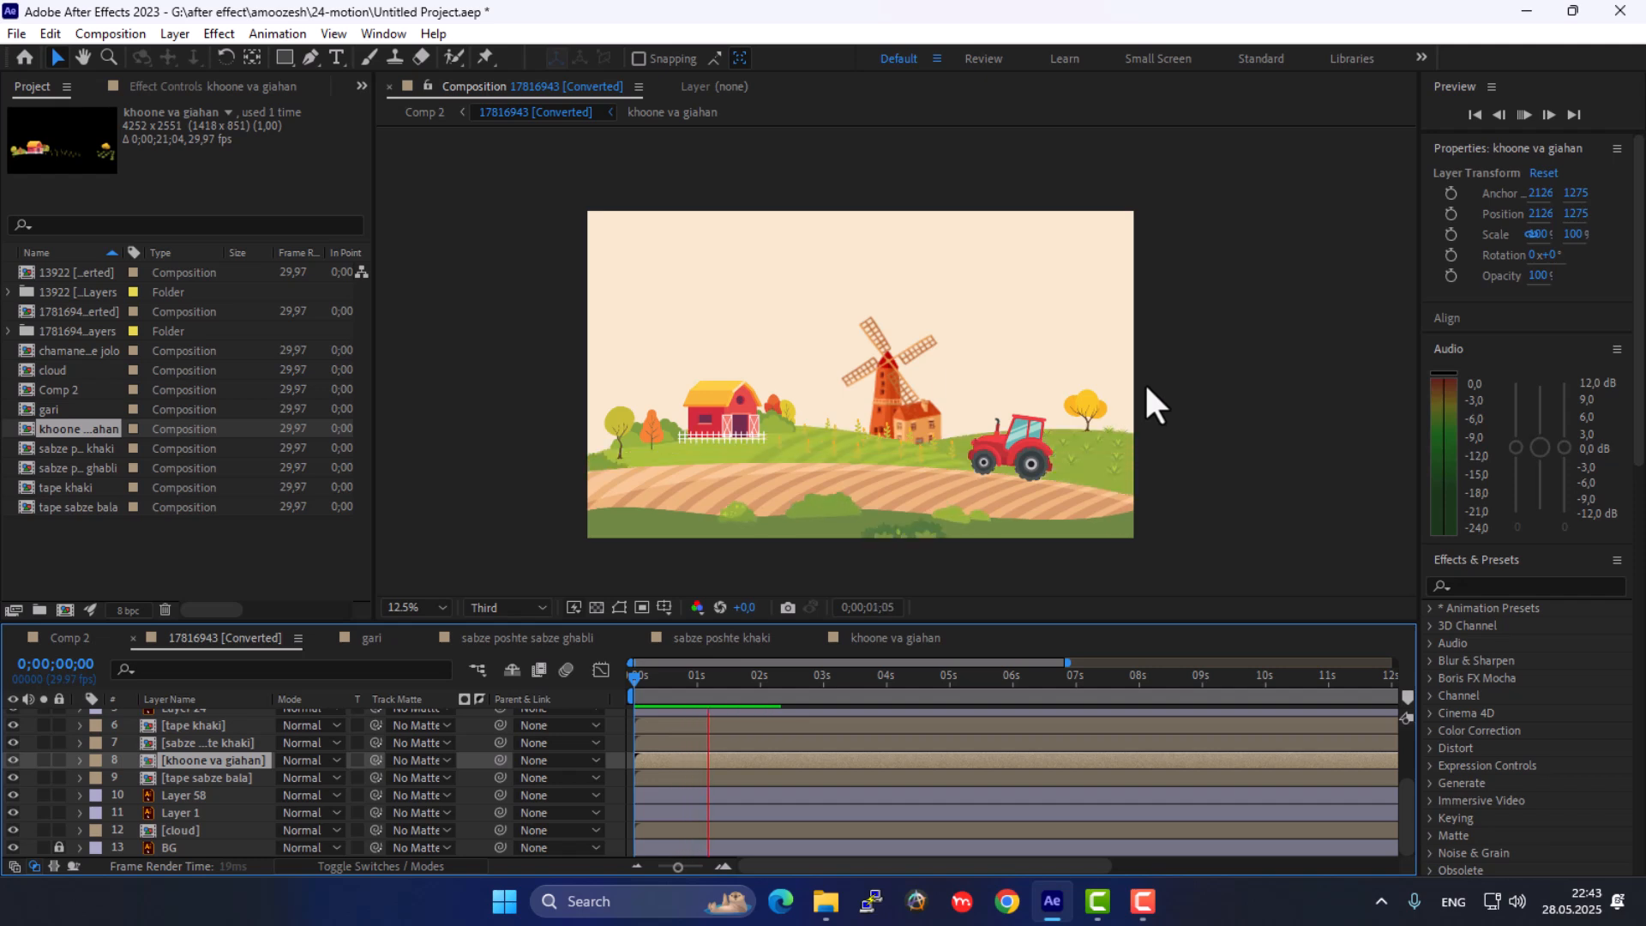
key("space")
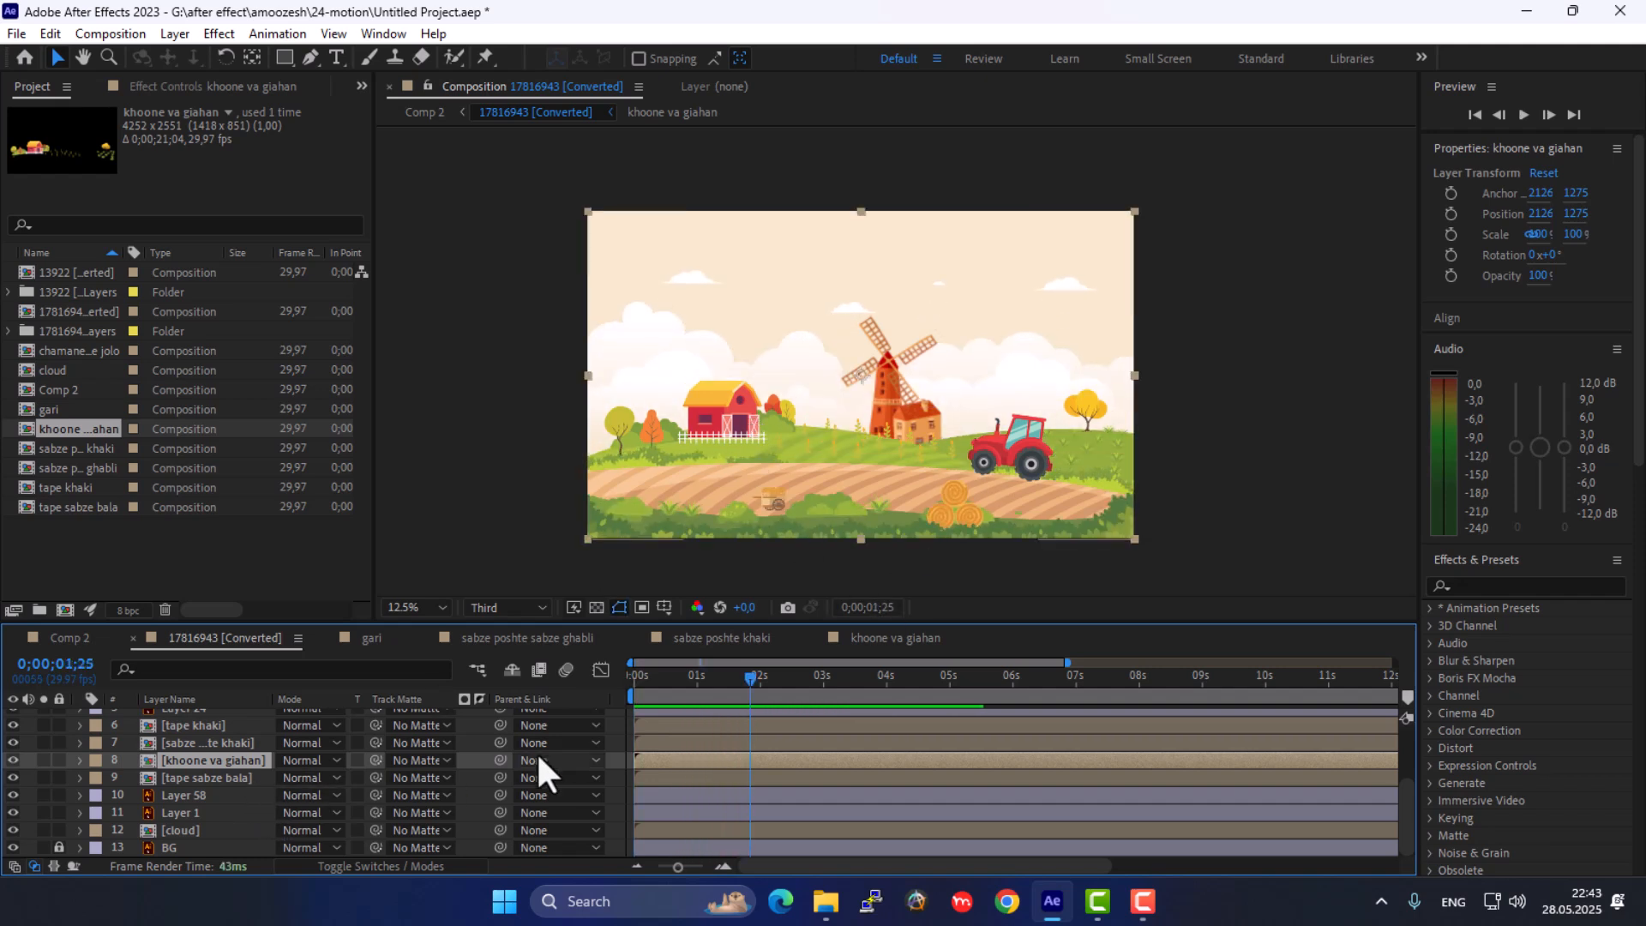
key("space")
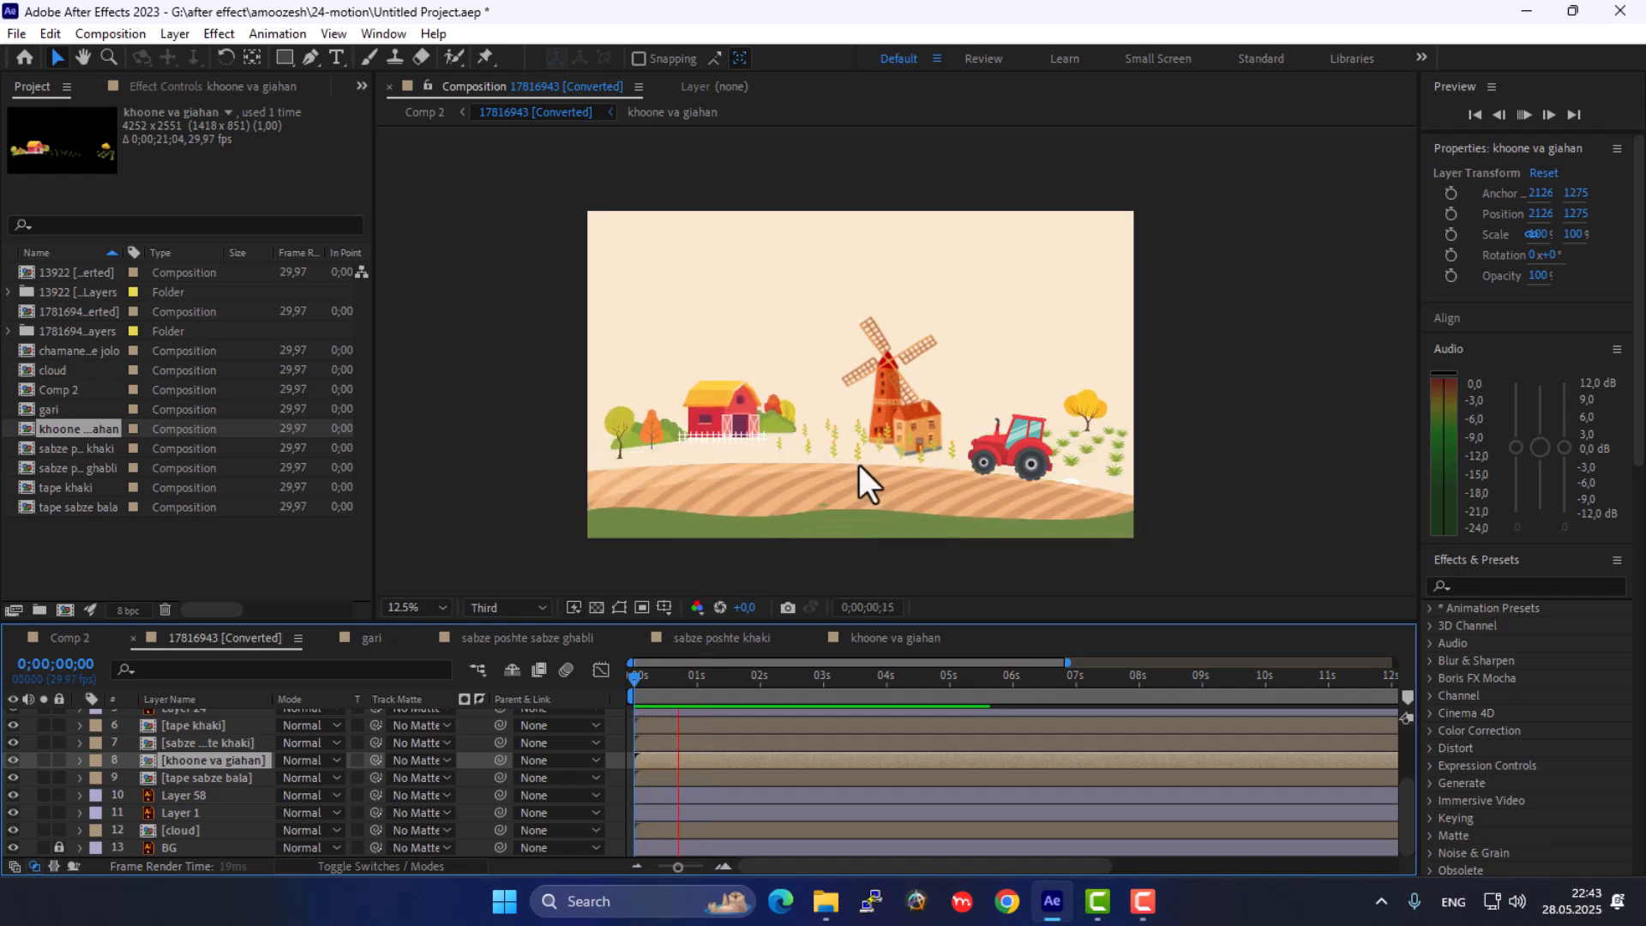
key("space")
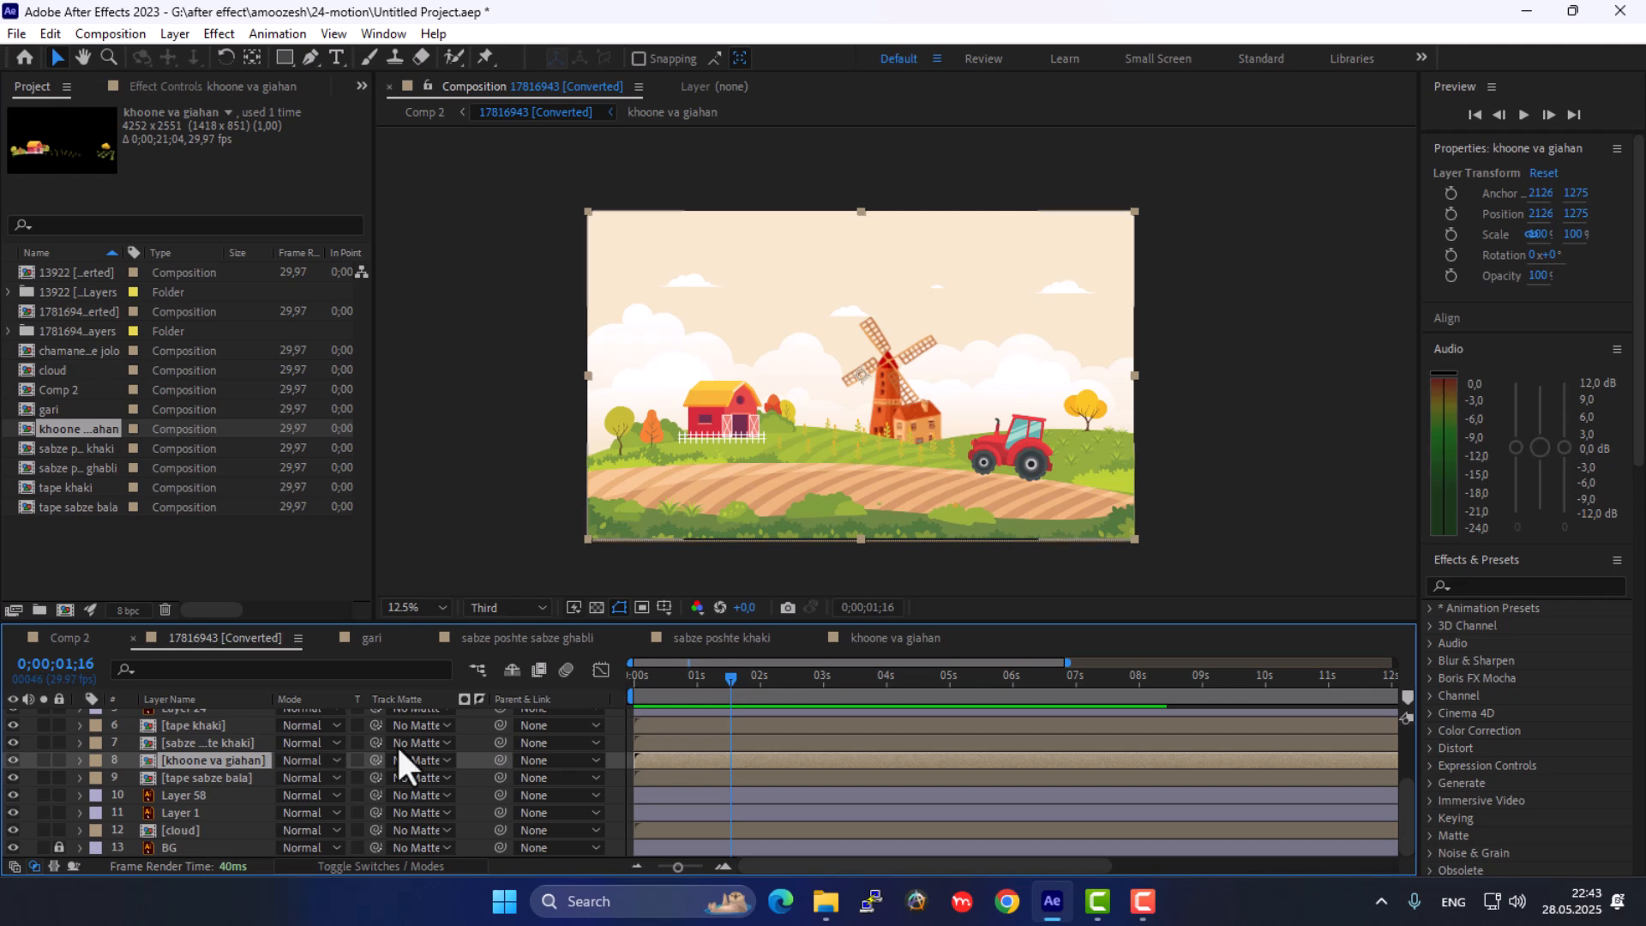
Delay the khoone va giahan layer to start at about one second, and preview the farm scene from the first frame
left_click_drag(689, 754, 697, 754)
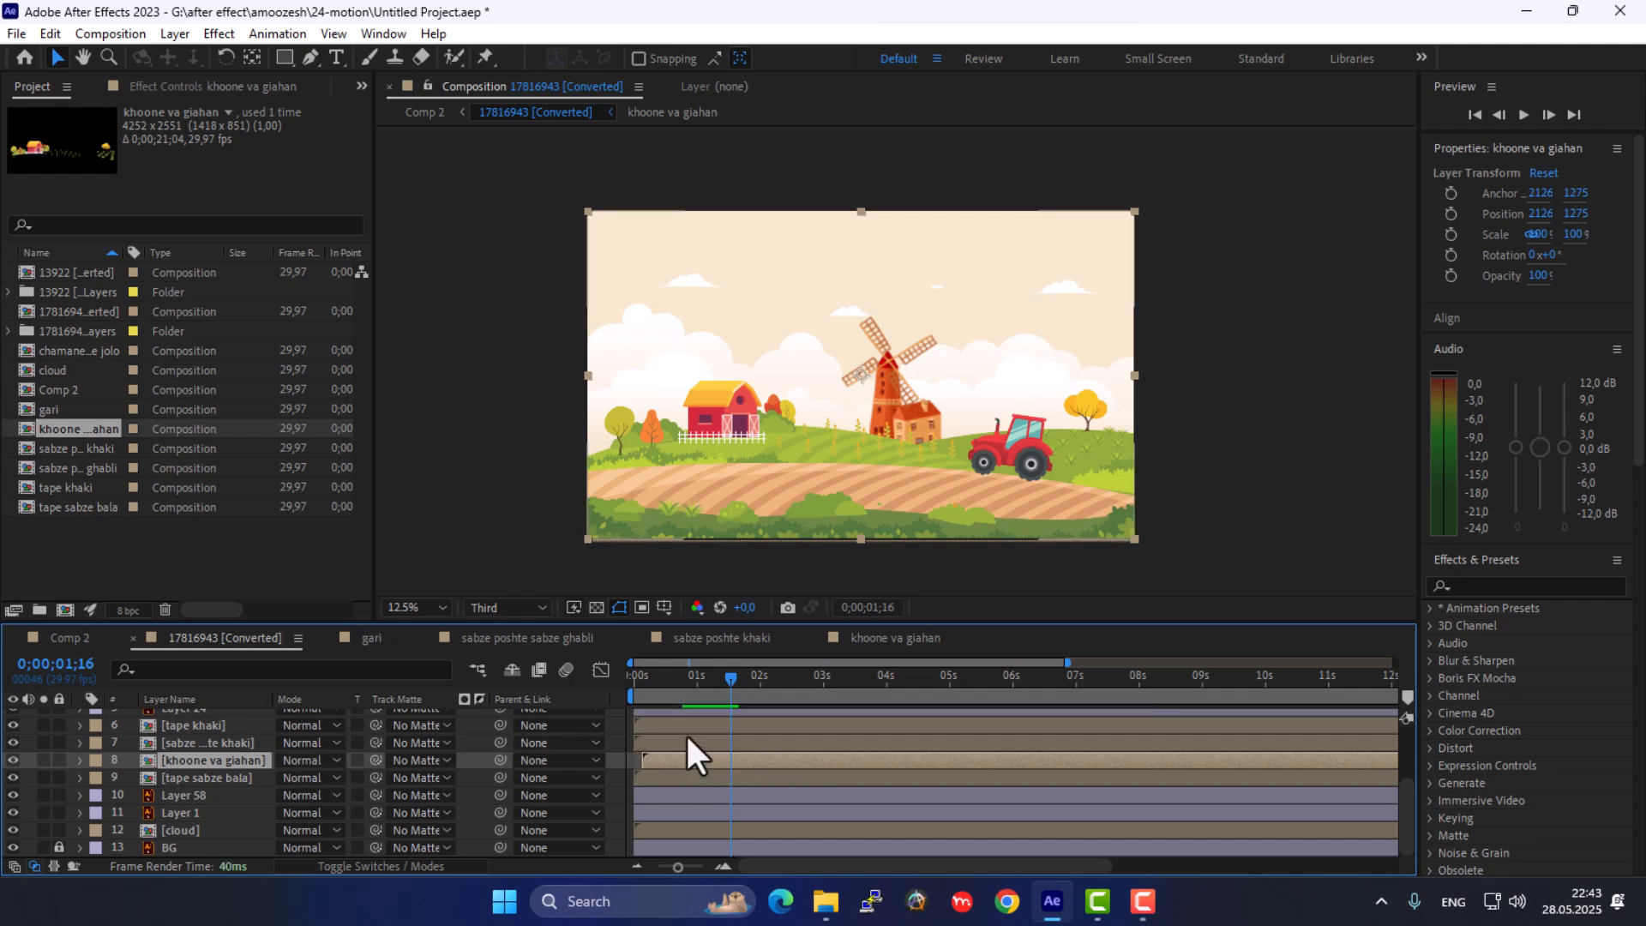
left_click_drag(676, 682, 661, 675)
key("space")
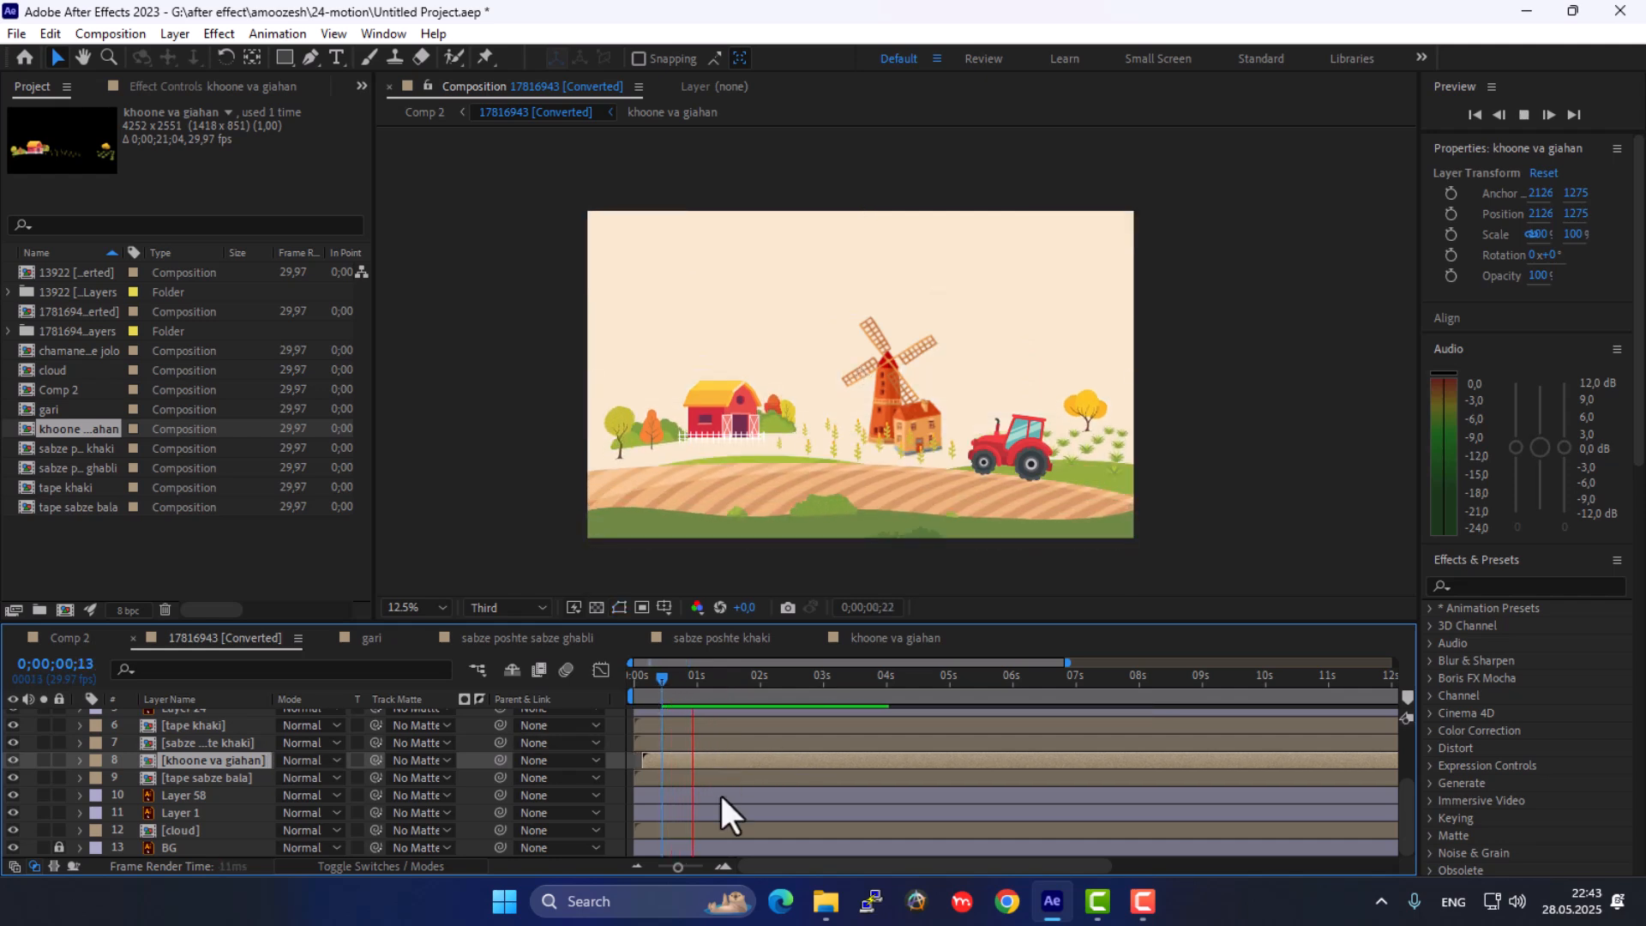
key("space")
left_click_drag(704, 754, 758, 754)
key("space")
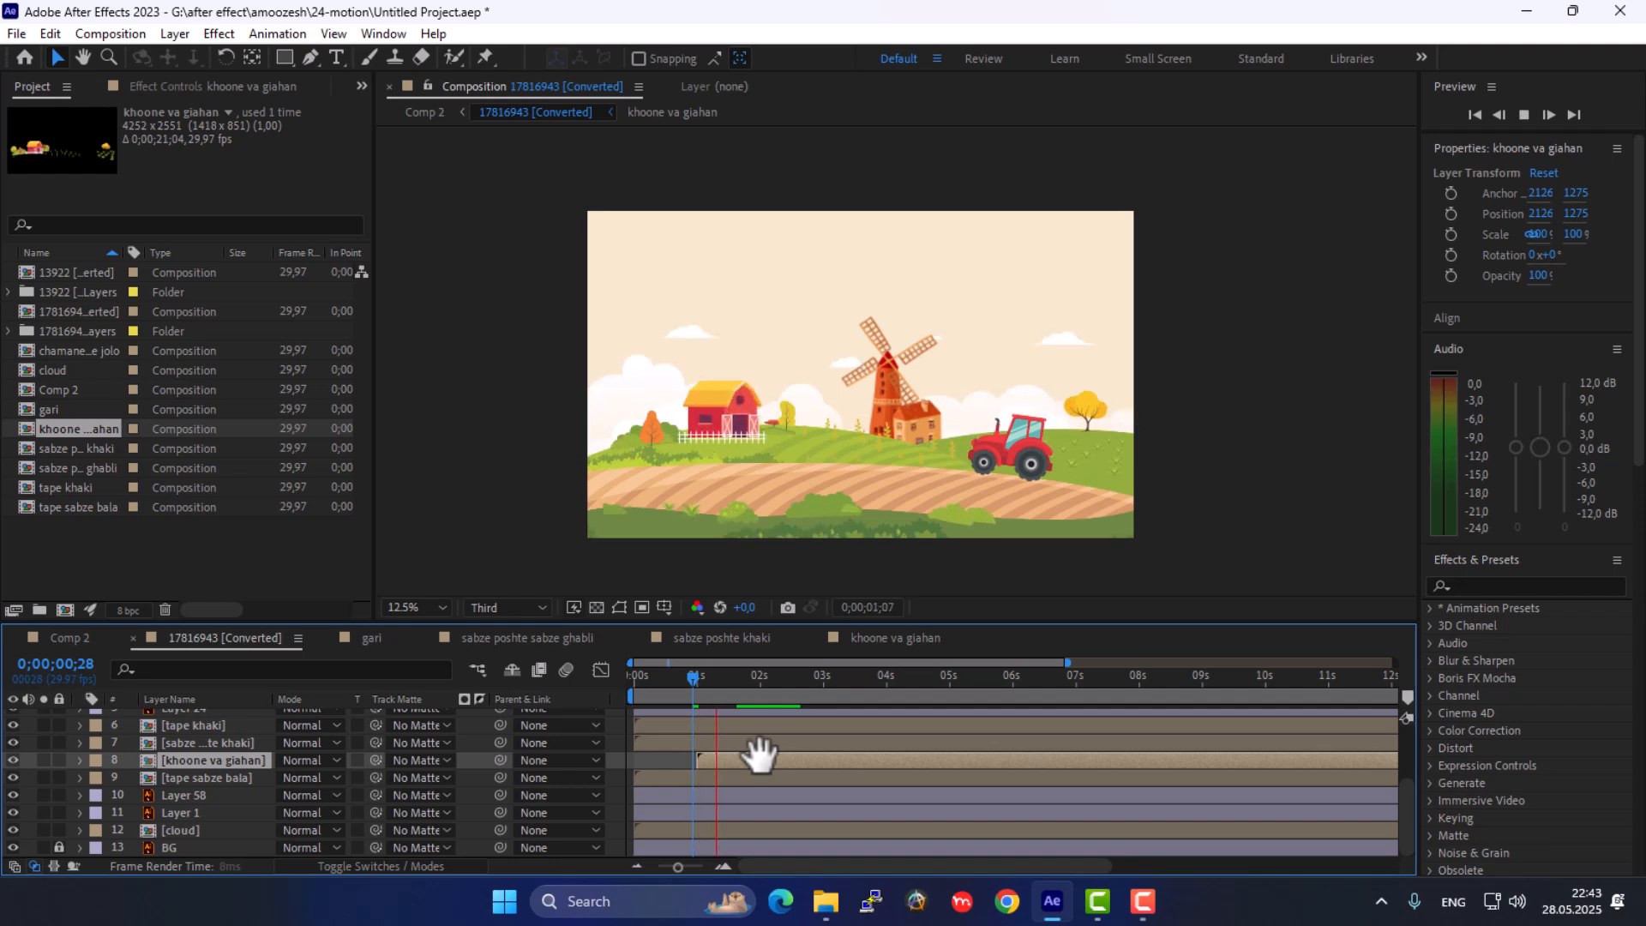
left_click_drag(671, 682, 517, 651)
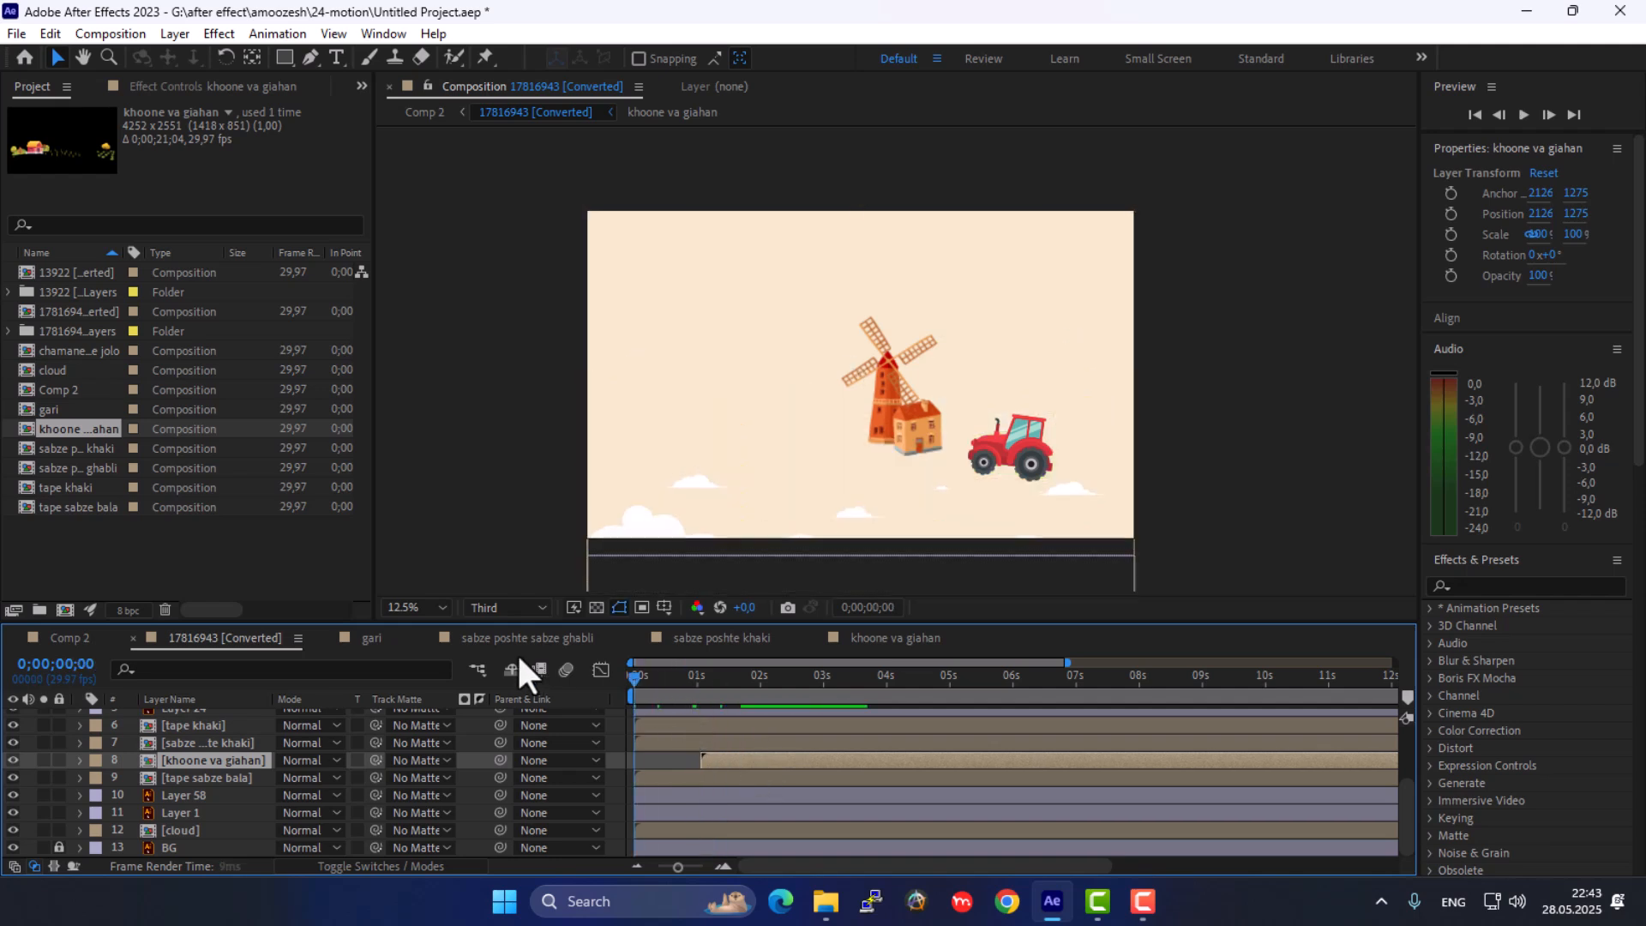
key("space")
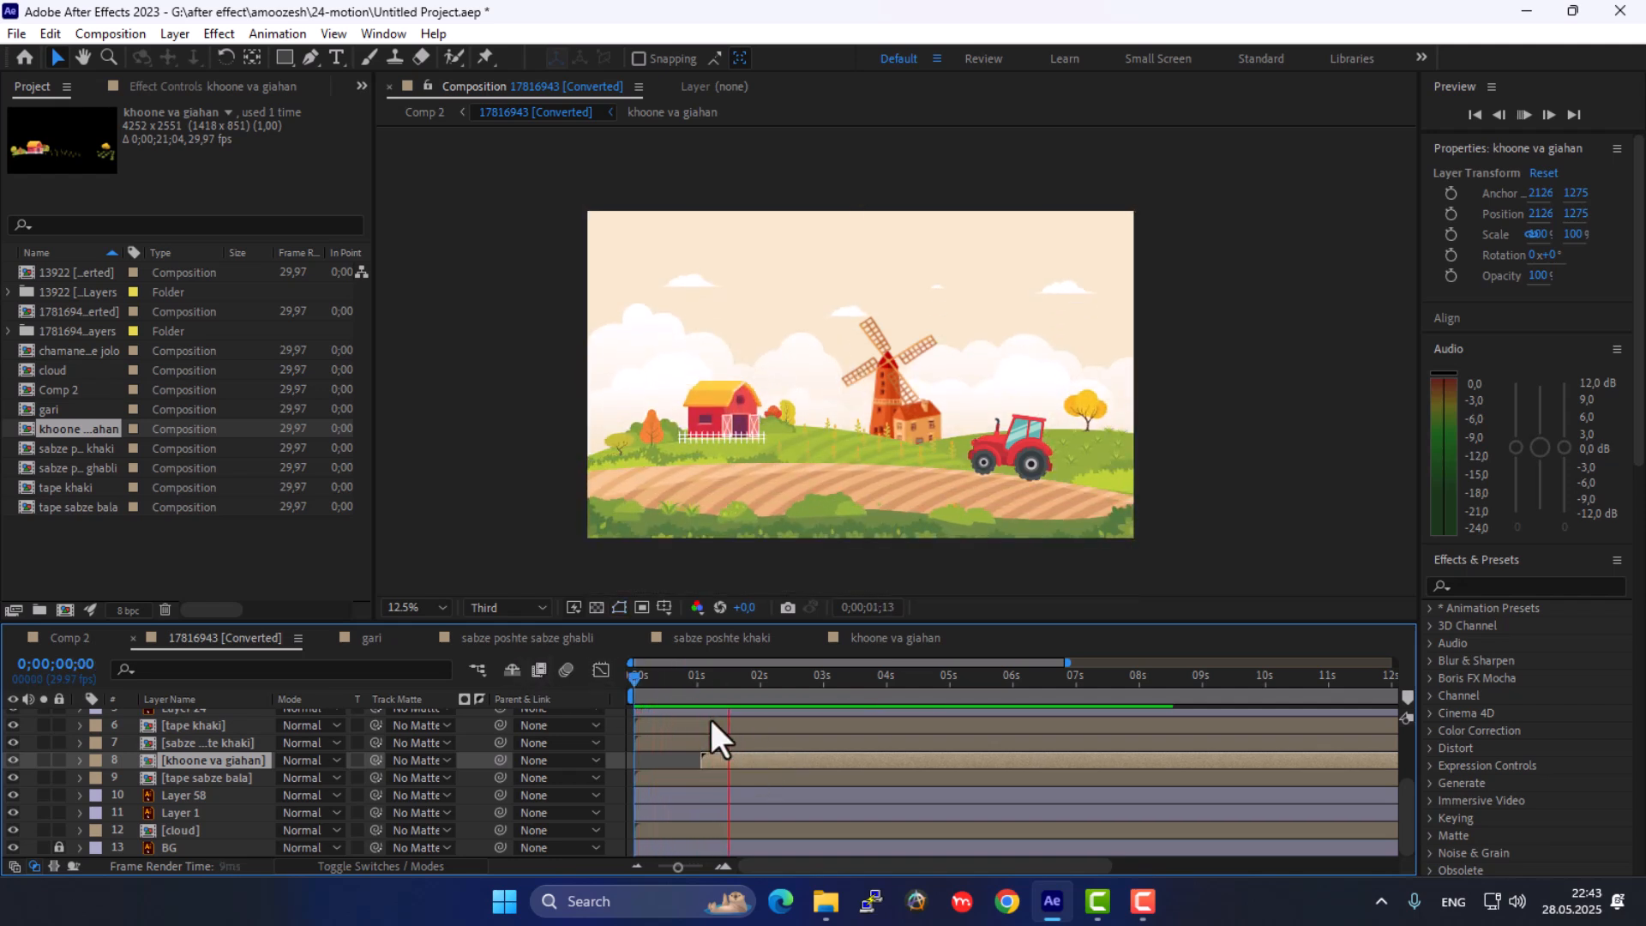
key("space")
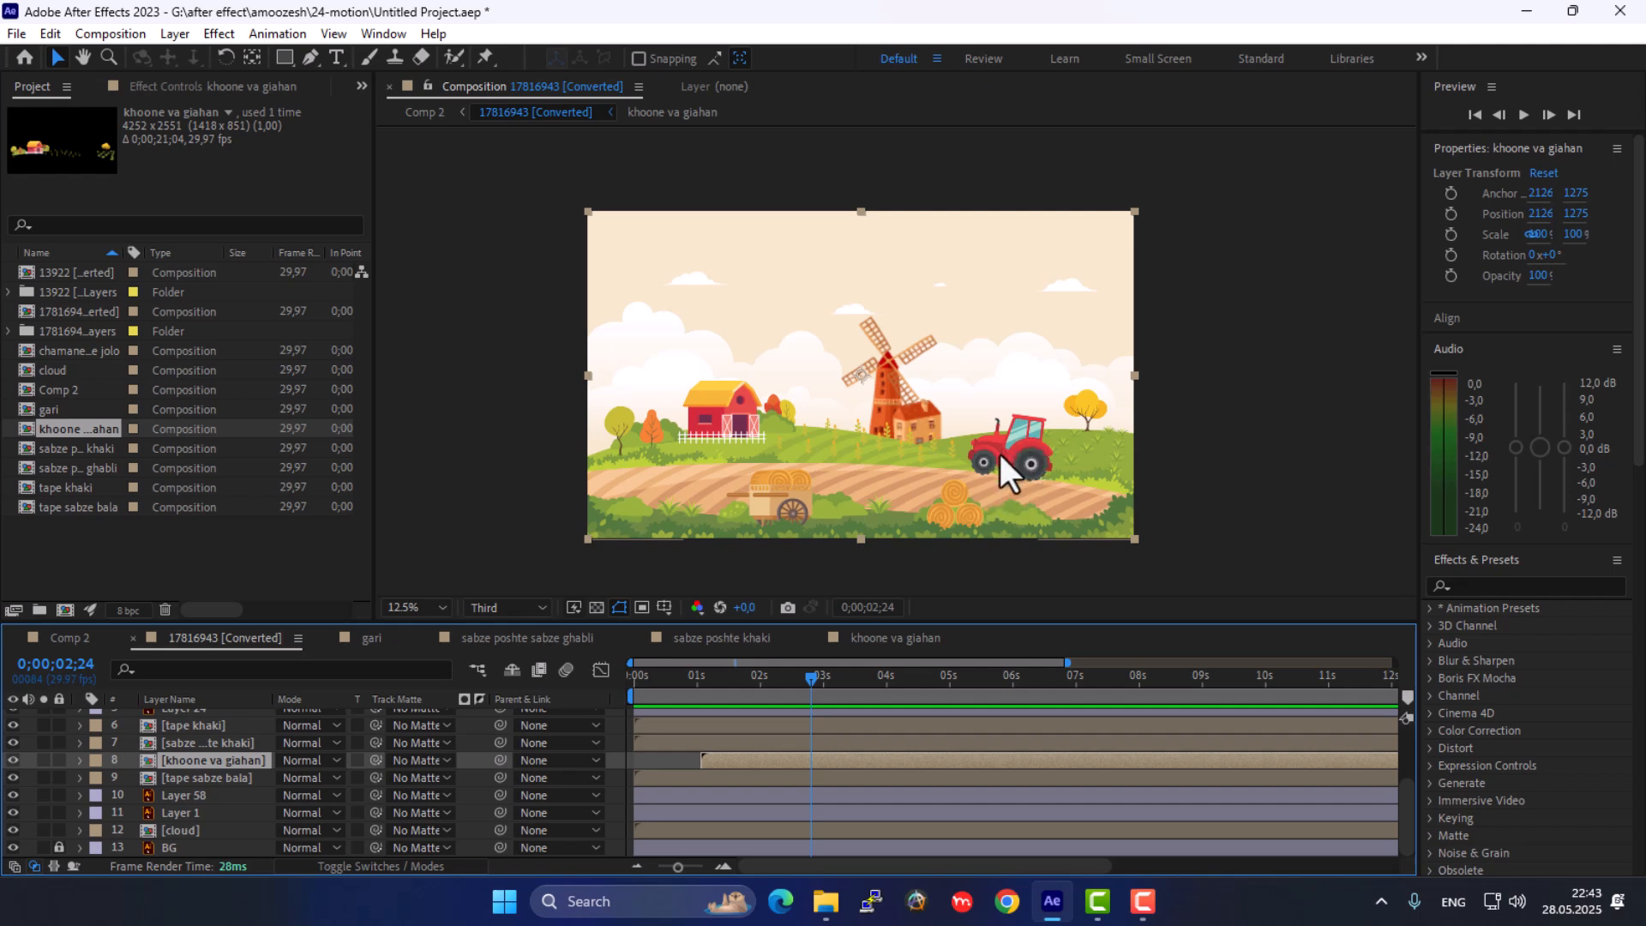
Pre-compose the windmill layers, Layer 58 and Layer 1, into a new composition named asiab
left_click(173, 793)
left_click(184, 778)
left_click(199, 797)
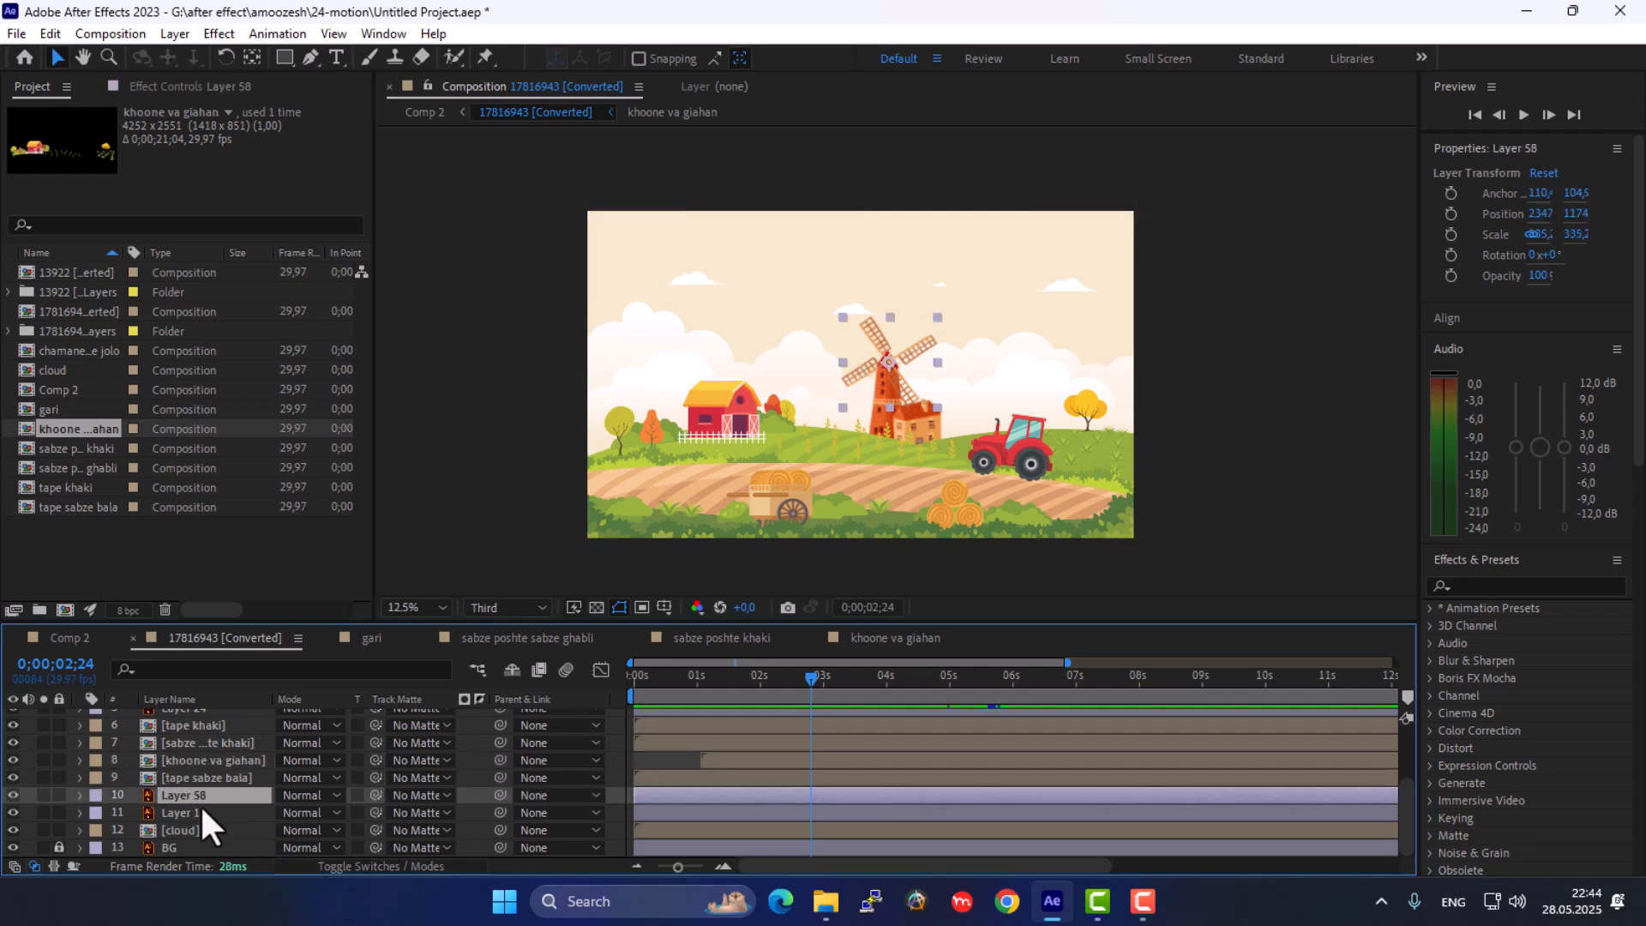
left_click(203, 813)
left_click(201, 796)
left_click(210, 809, "ctrl")
right_click(202, 805)
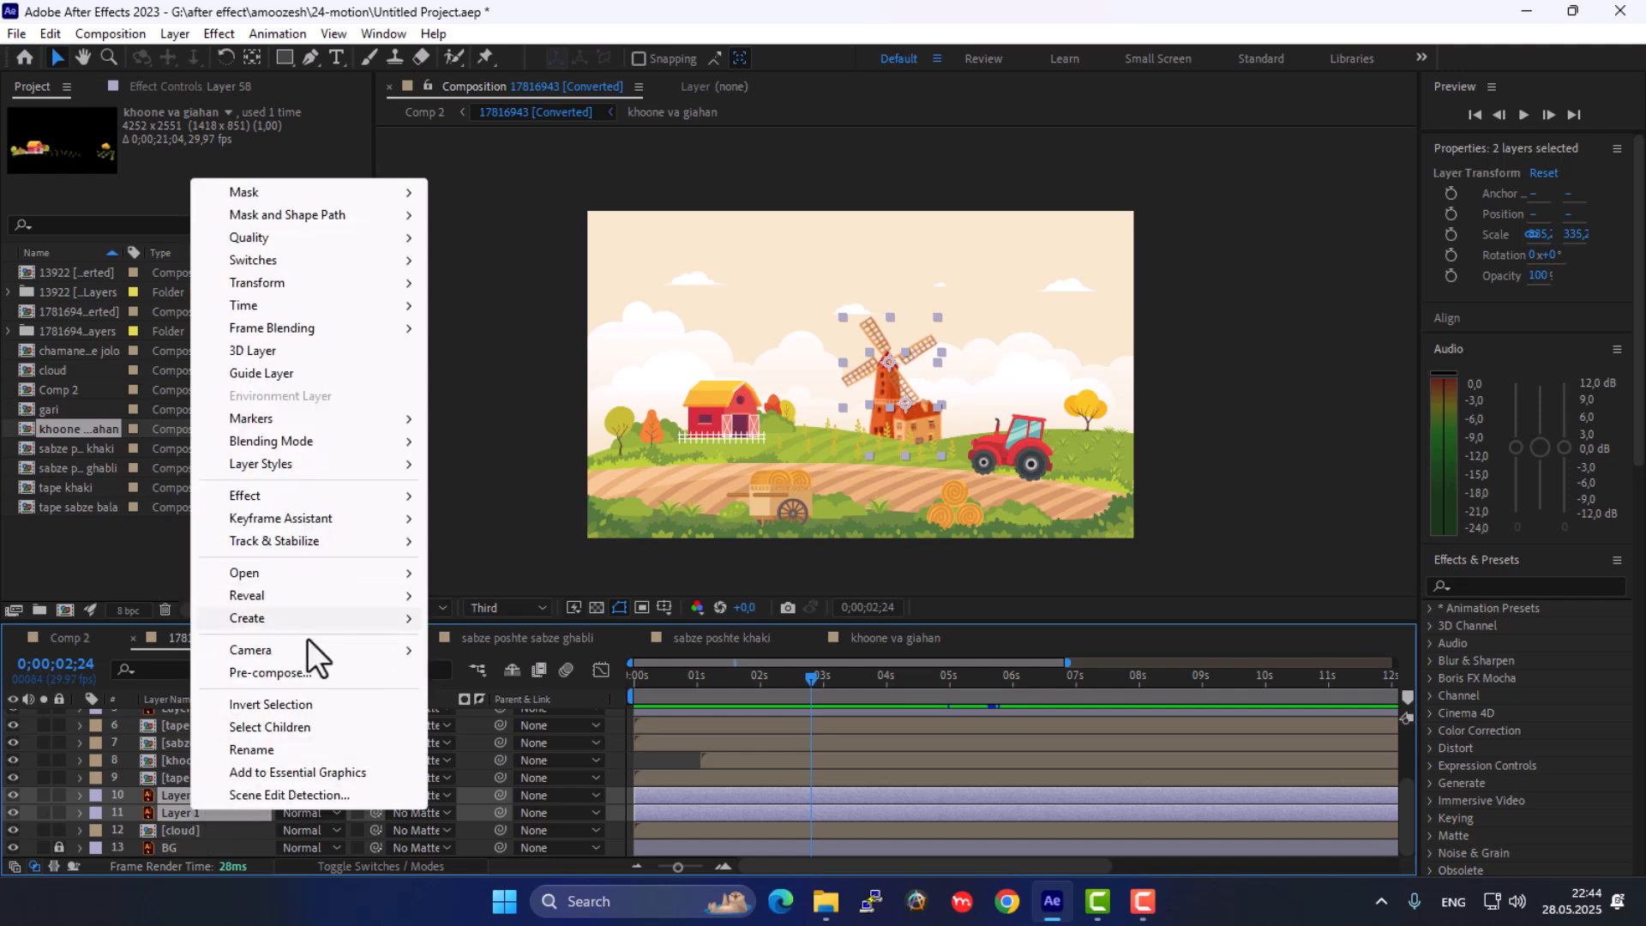
mouse_move(270, 651)
left_click(310, 674)
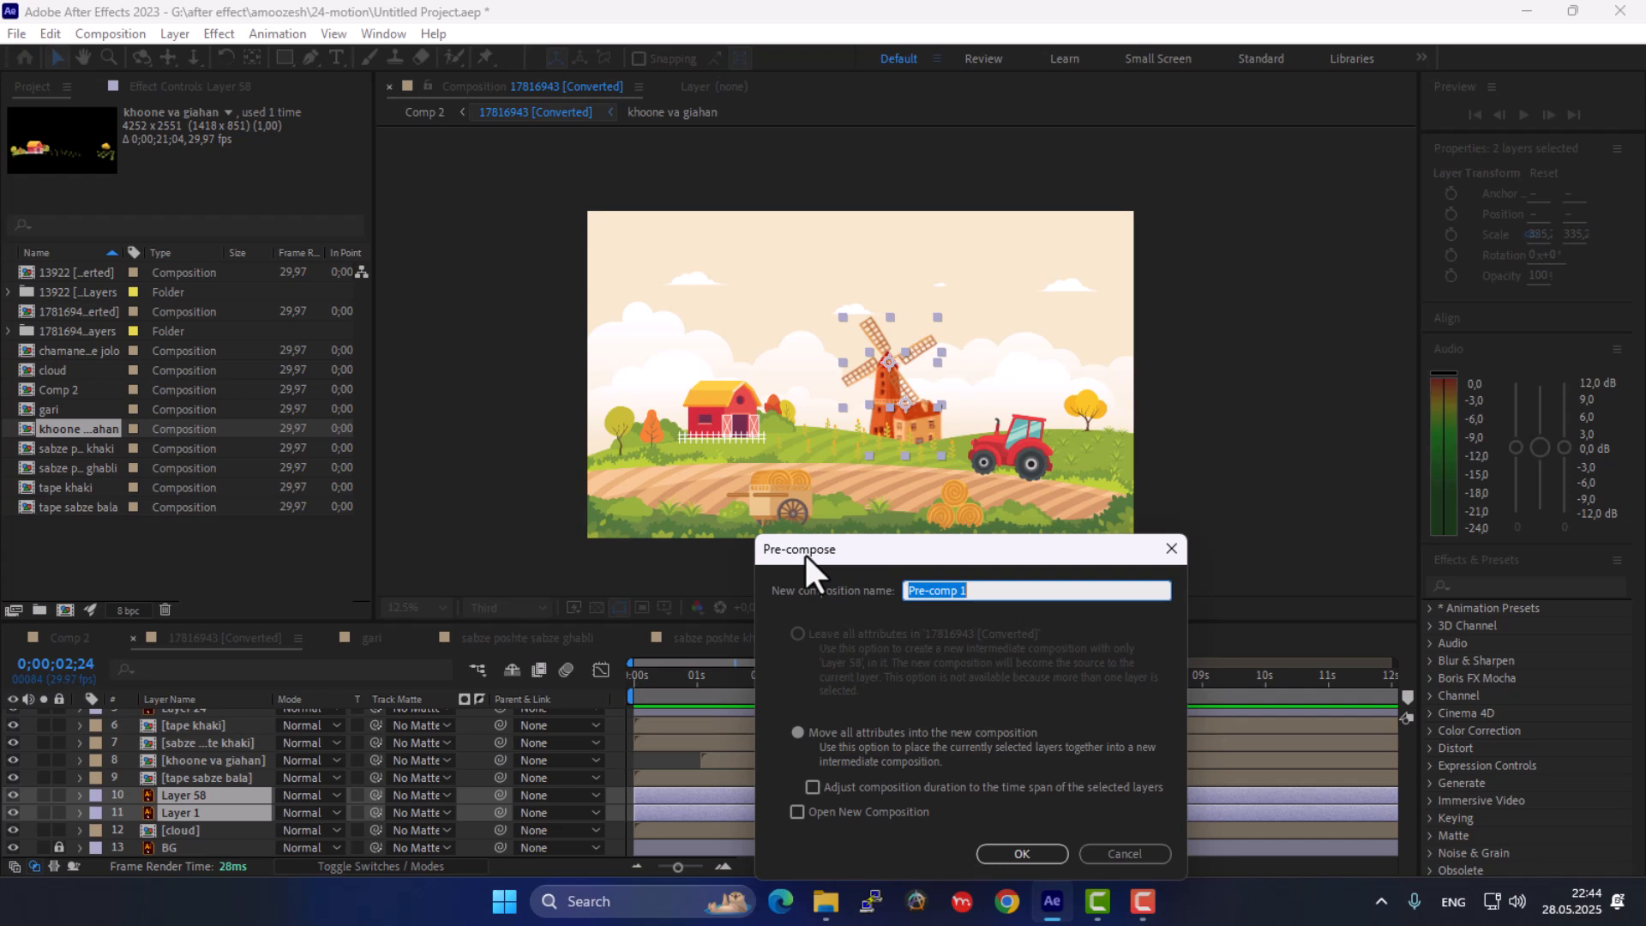
type("asiab")
key("Return")
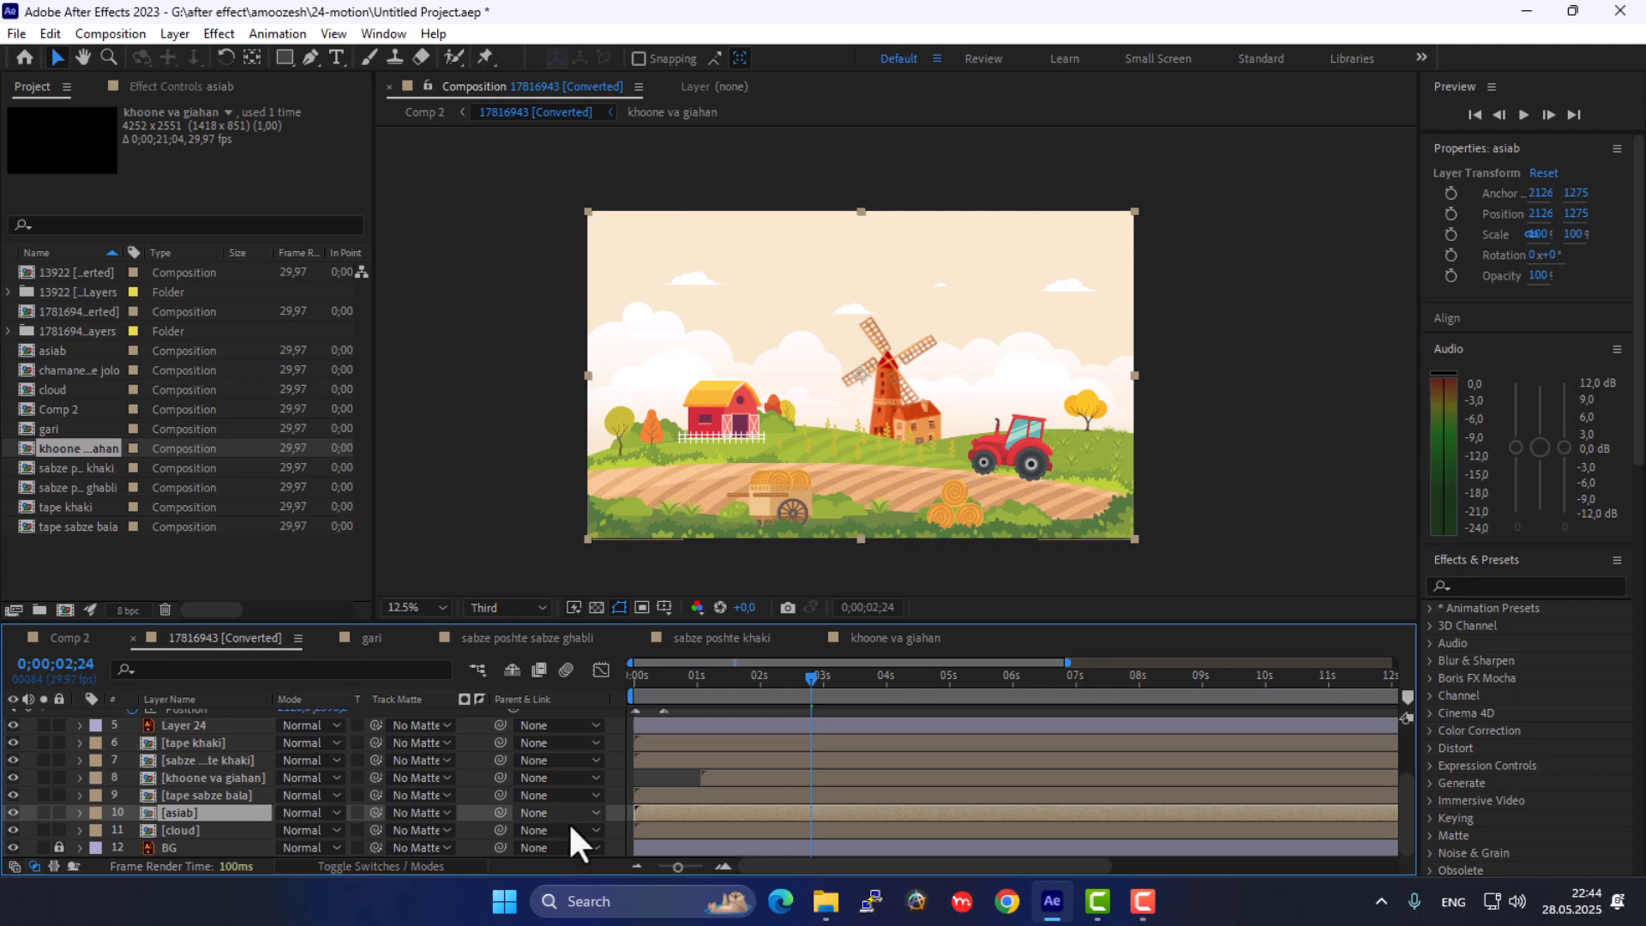
Open the asiab composition and add Scale keyframes to Layer 58 and Layer 1 at the first frame
double_click(260, 809)
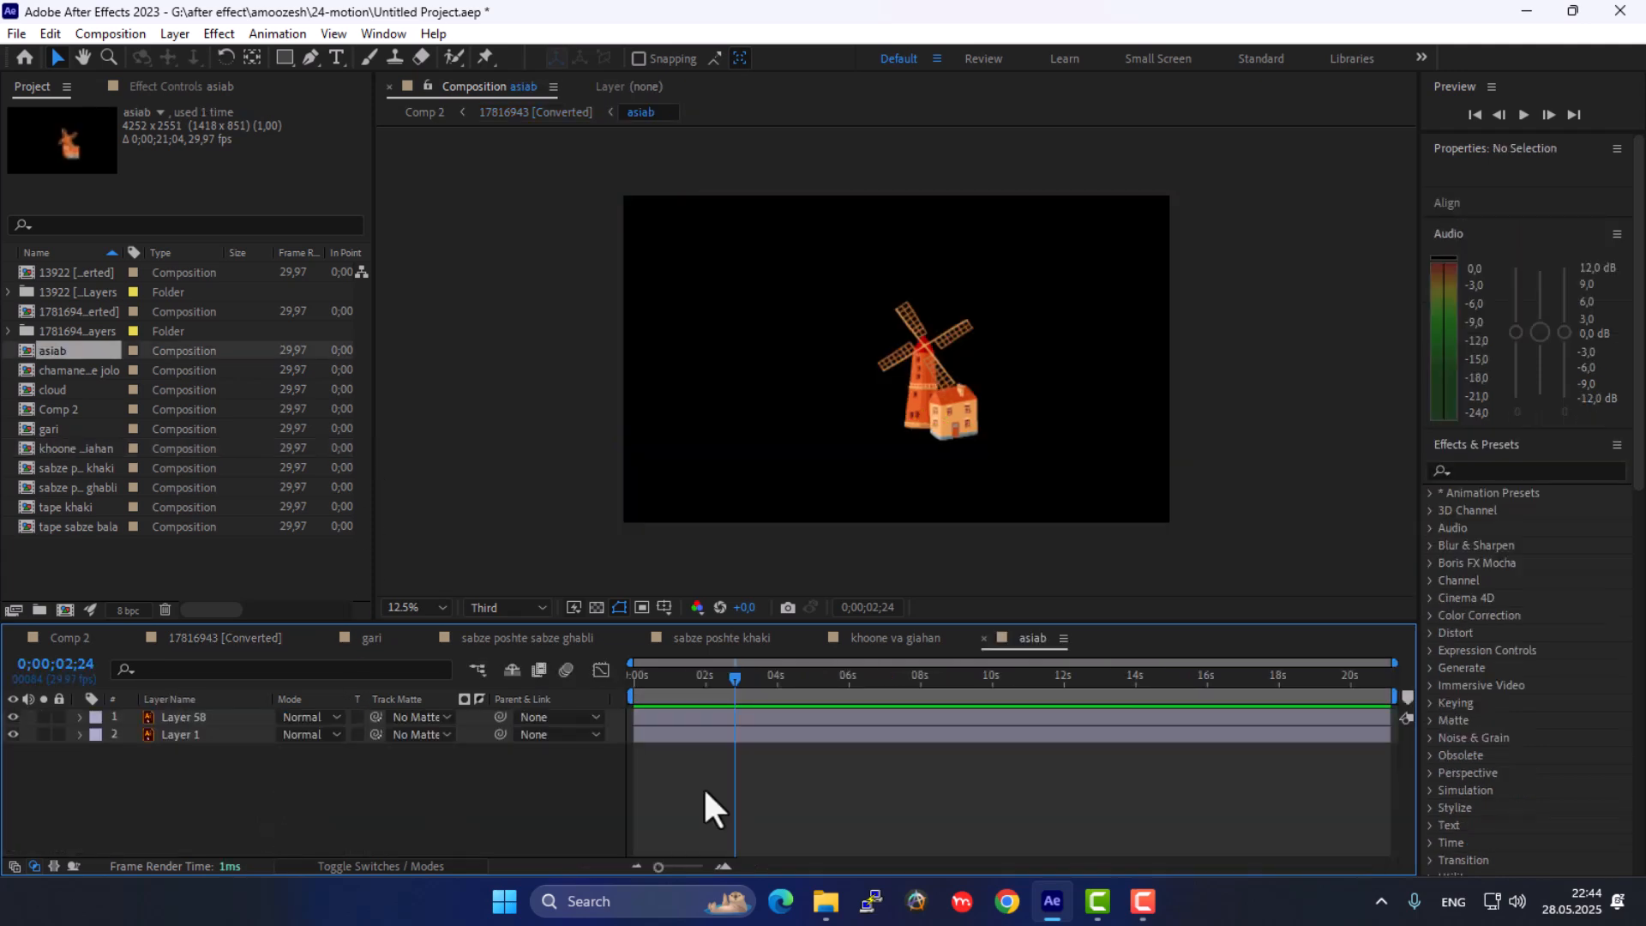
key("Home")
left_click(940, 416)
left_click(218, 718, "shift")
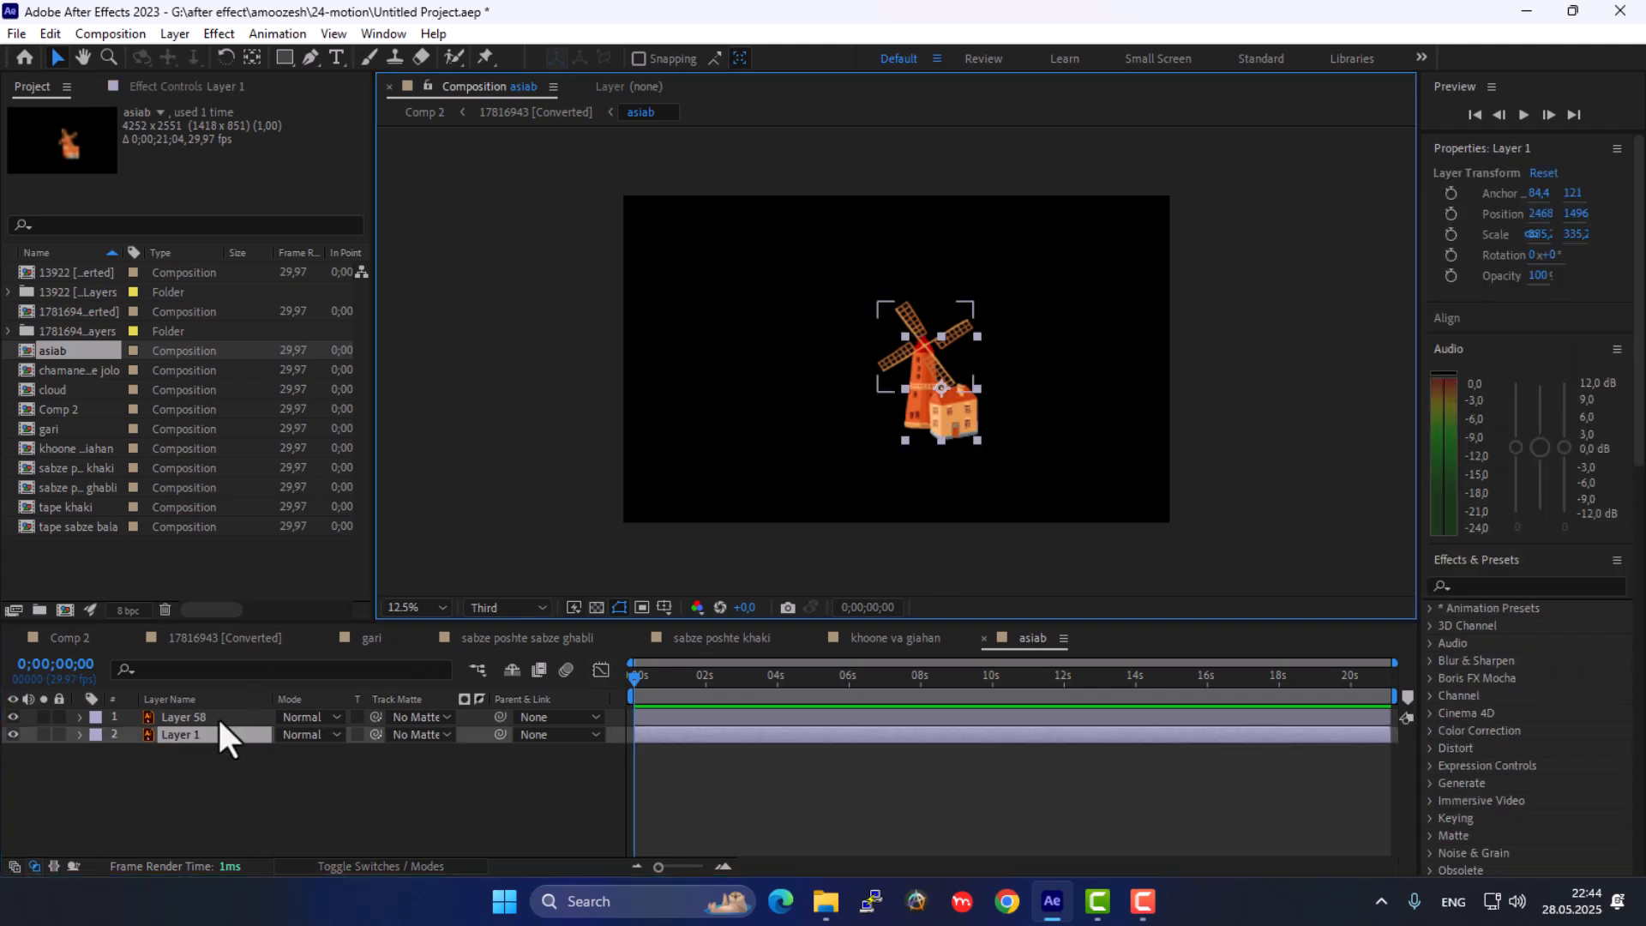
key("s")
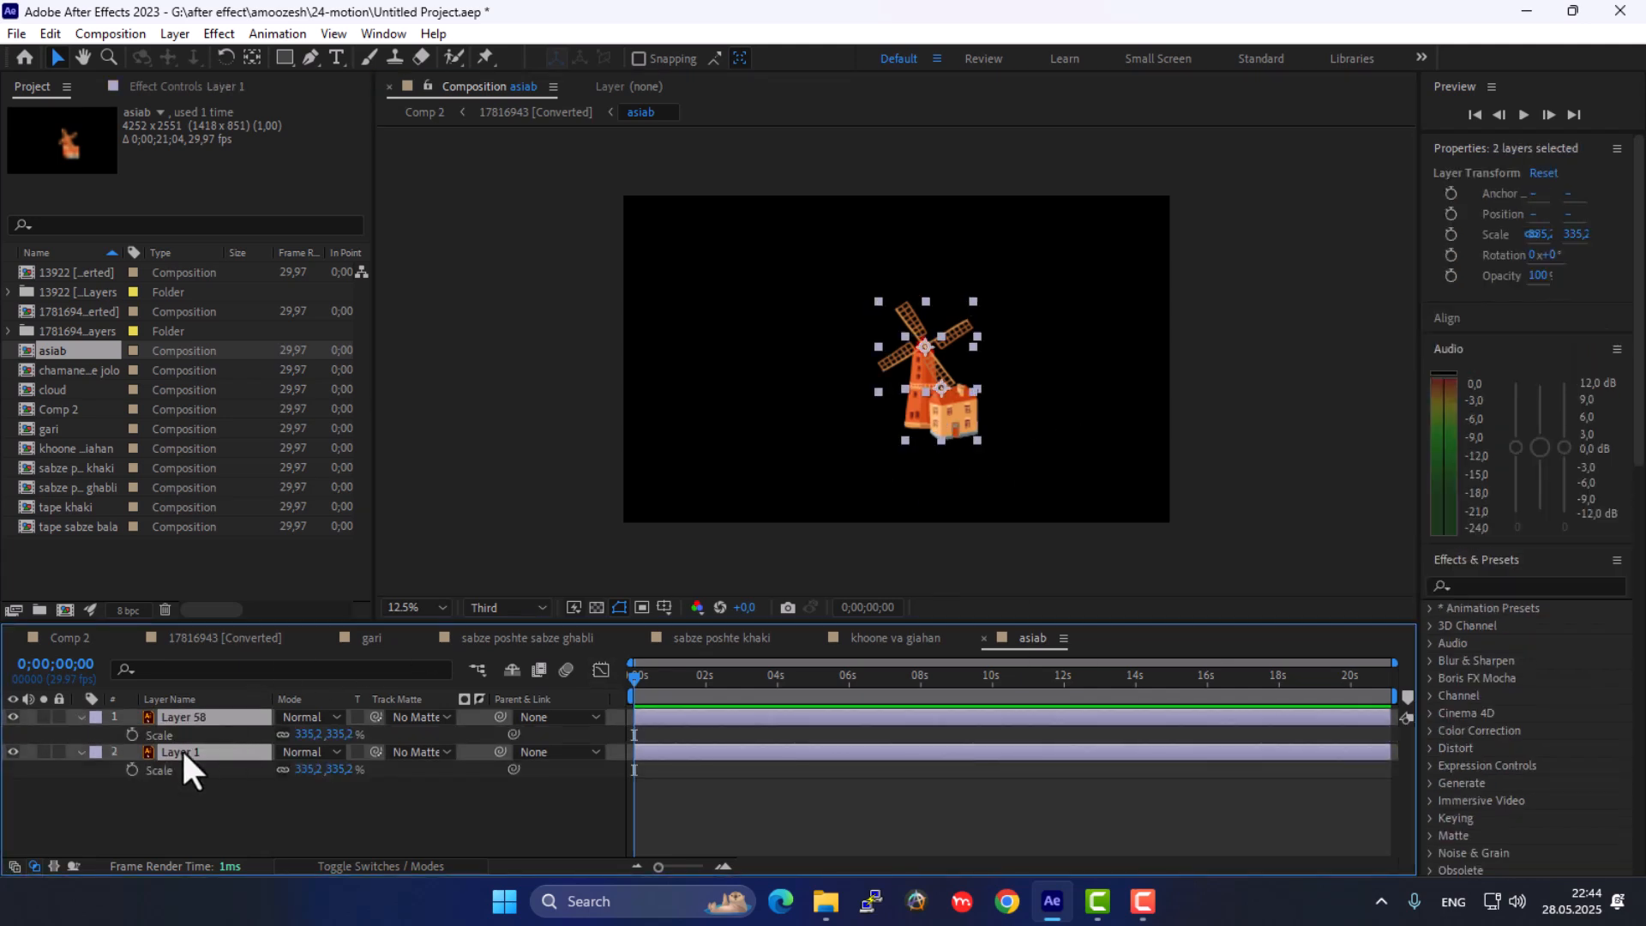
left_click(132, 735)
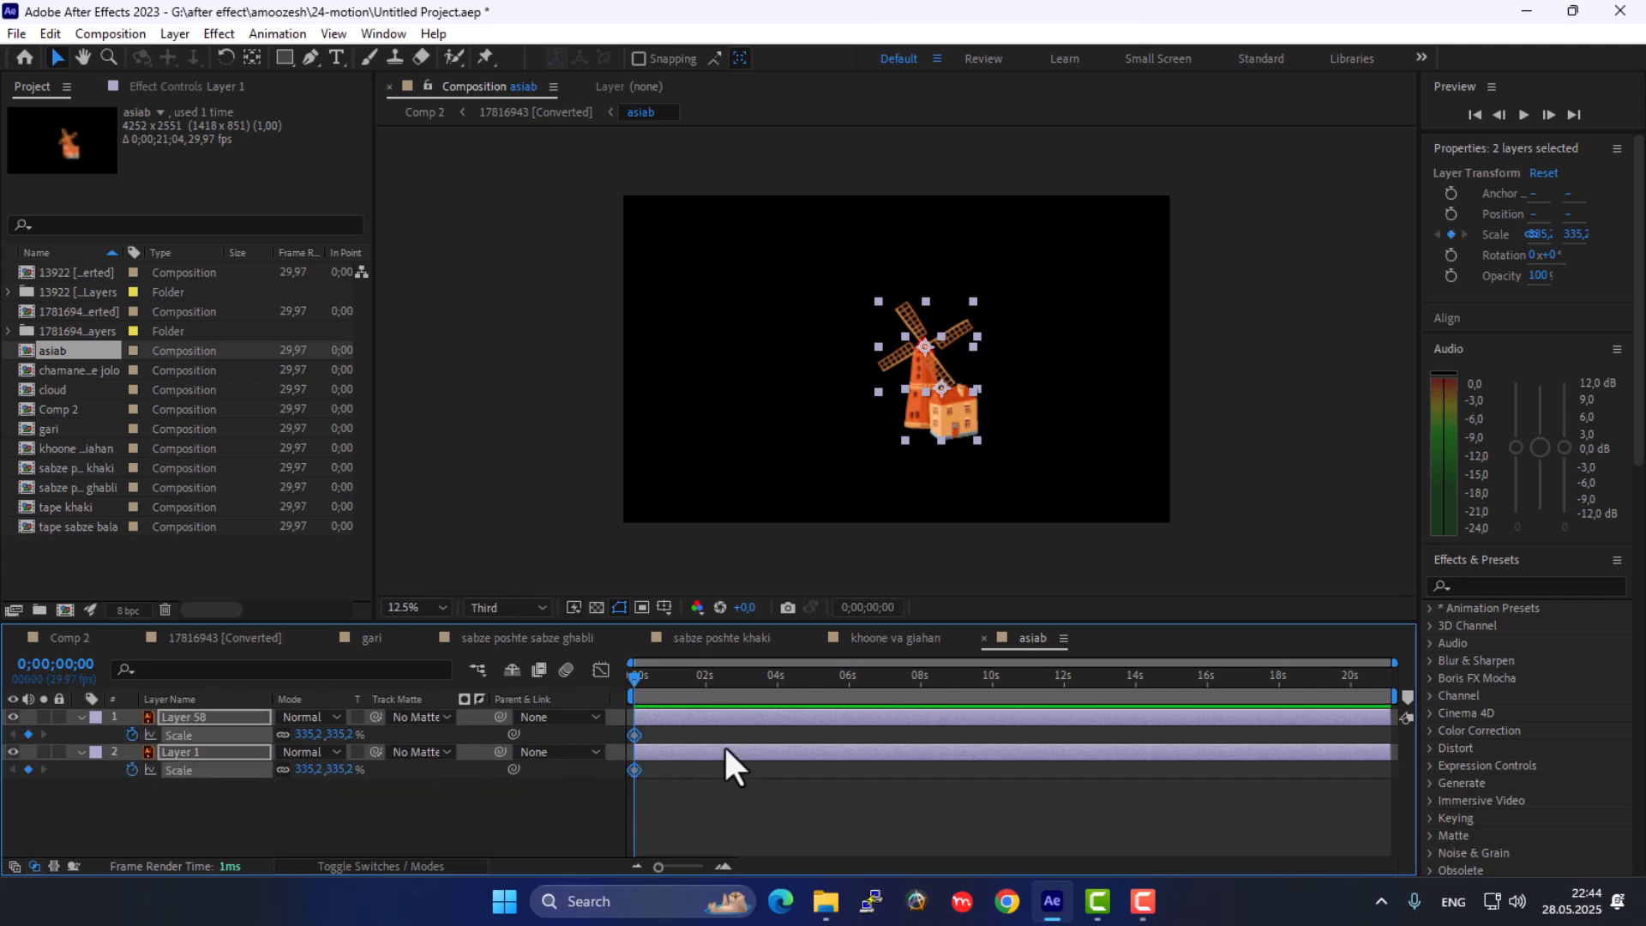
Move both Scale keyframes to about frame 12, unlink the Scale dimensions and set the vertical Scale to 0% at the first frame
left_click_drag(635, 735, 649, 743)
left_click(282, 769)
left_click(343, 734)
type("0")
key("Return")
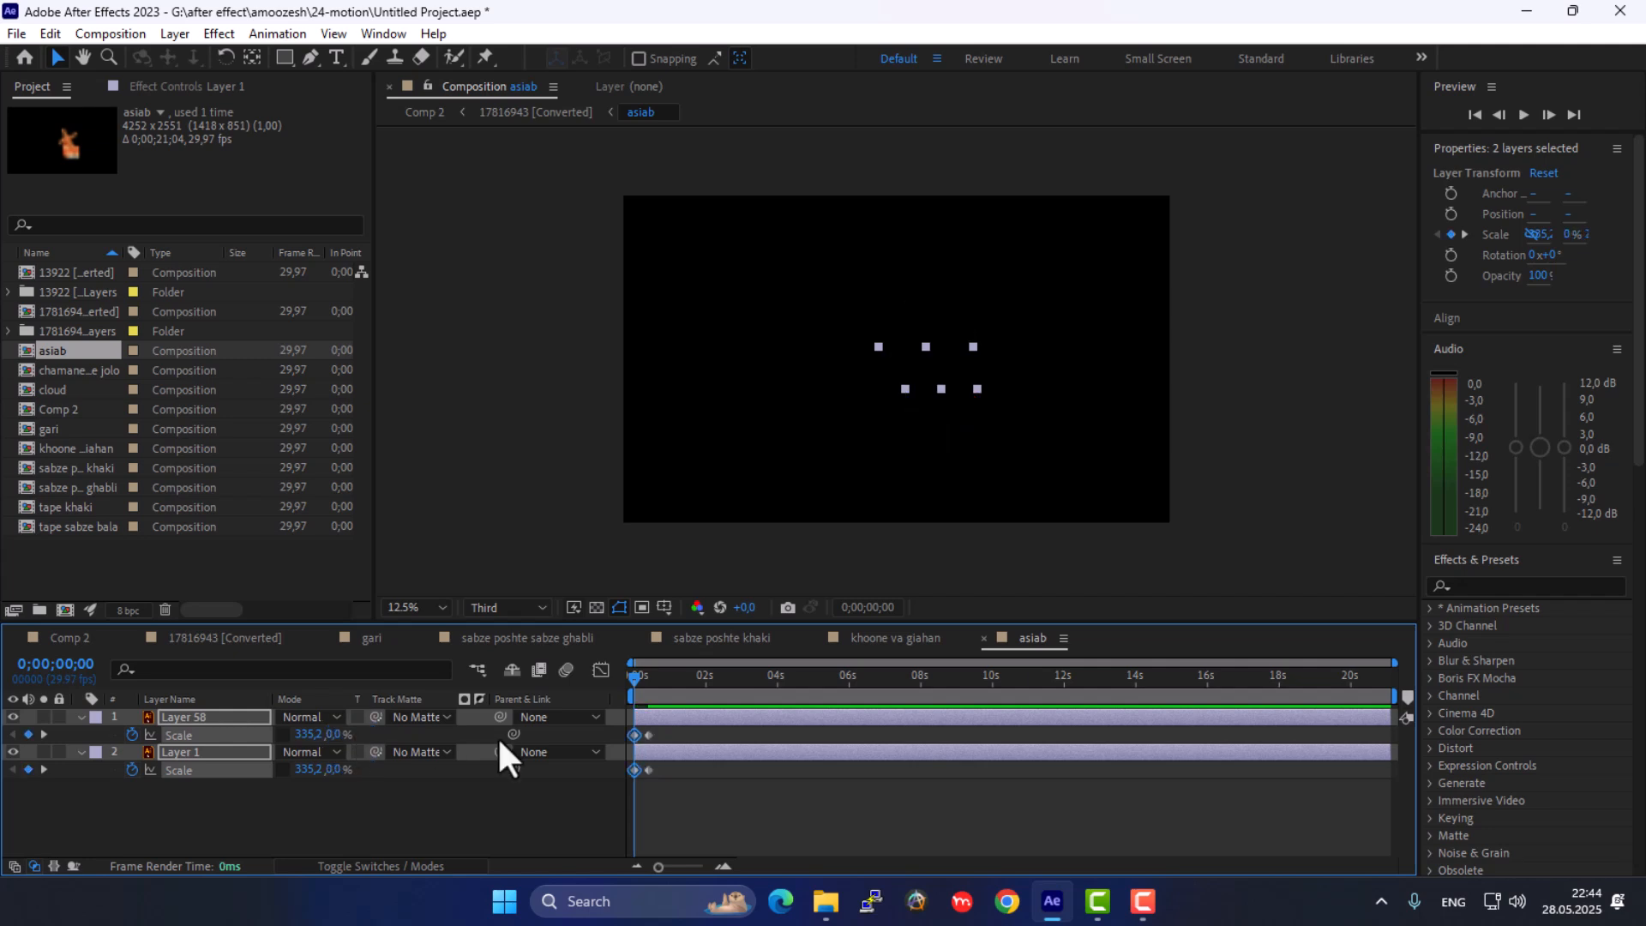
Preview the windmill's growth in the asiab composition from the first frame and return to frame 12
key("space")
key("space")
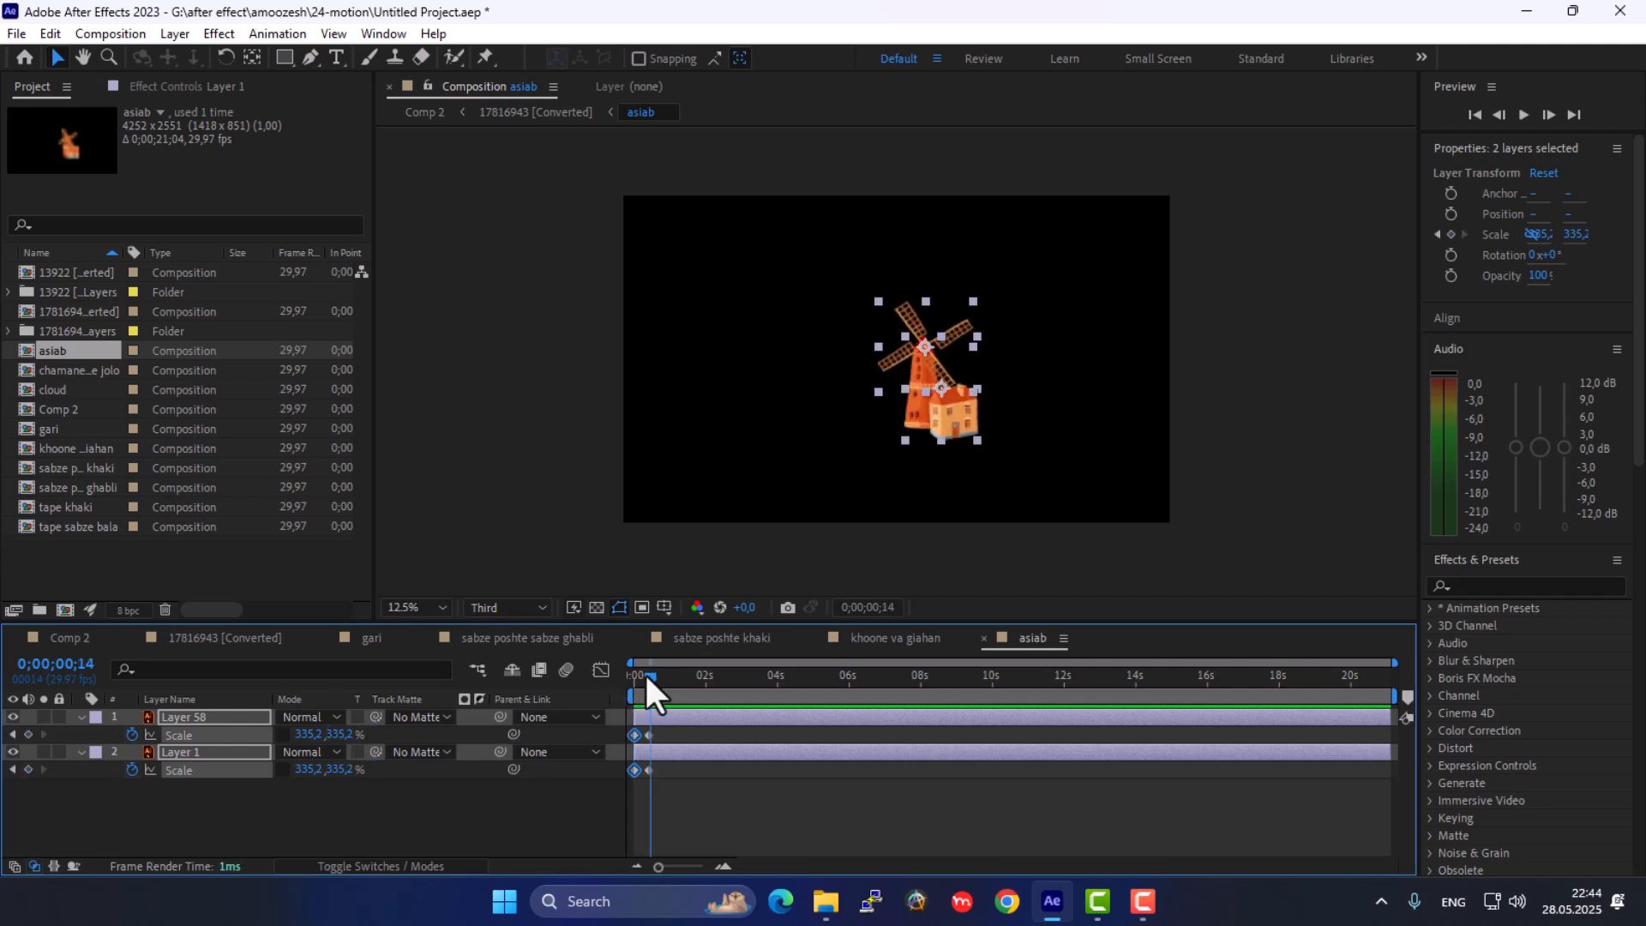
left_click_drag(645, 675, 640, 672)
Centre the blade layer's anchor point on the windmill's hub and move the building layer's anchor point to the middle of its base
left_click(251, 57)
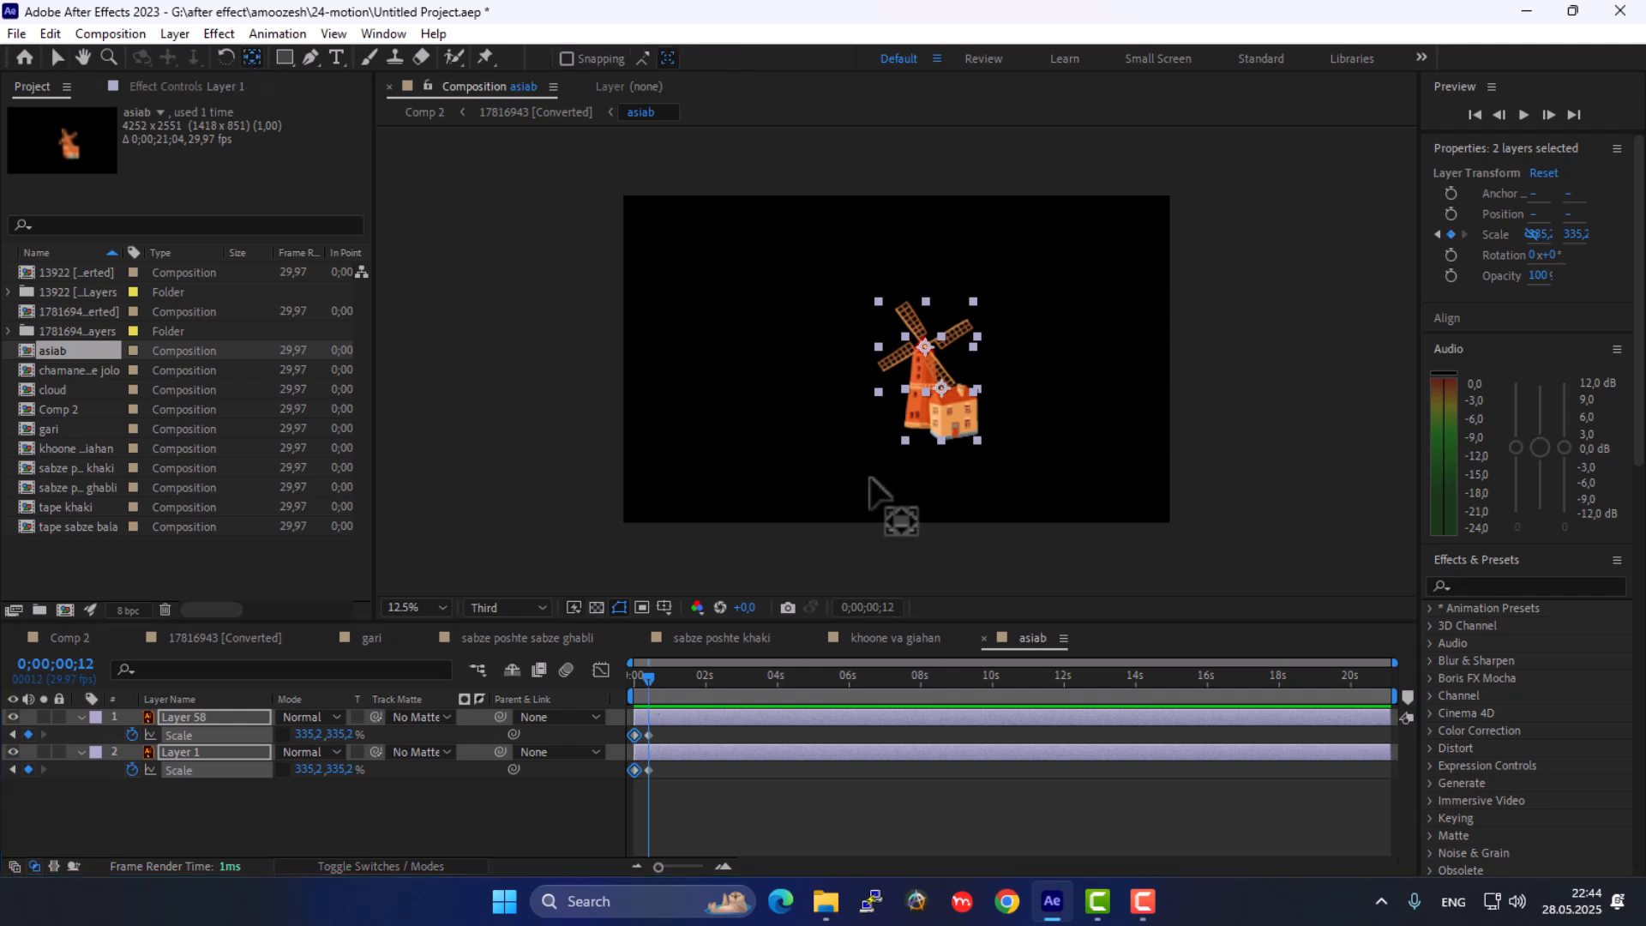
left_click(941, 386)
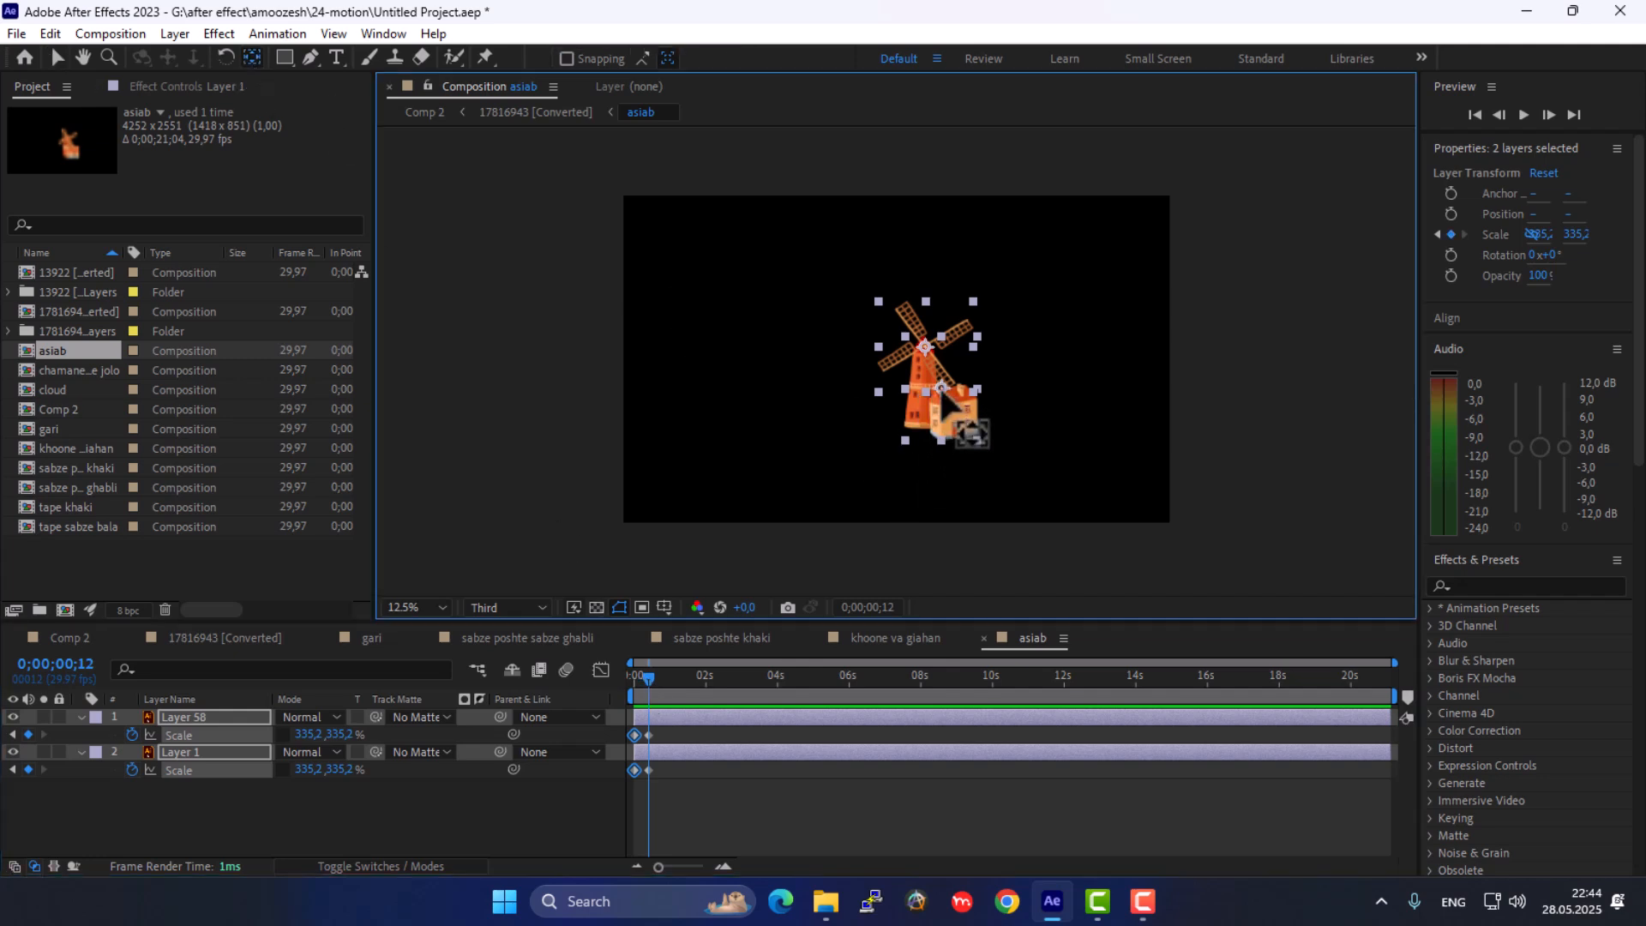
left_click(328, 835)
left_click(204, 703)
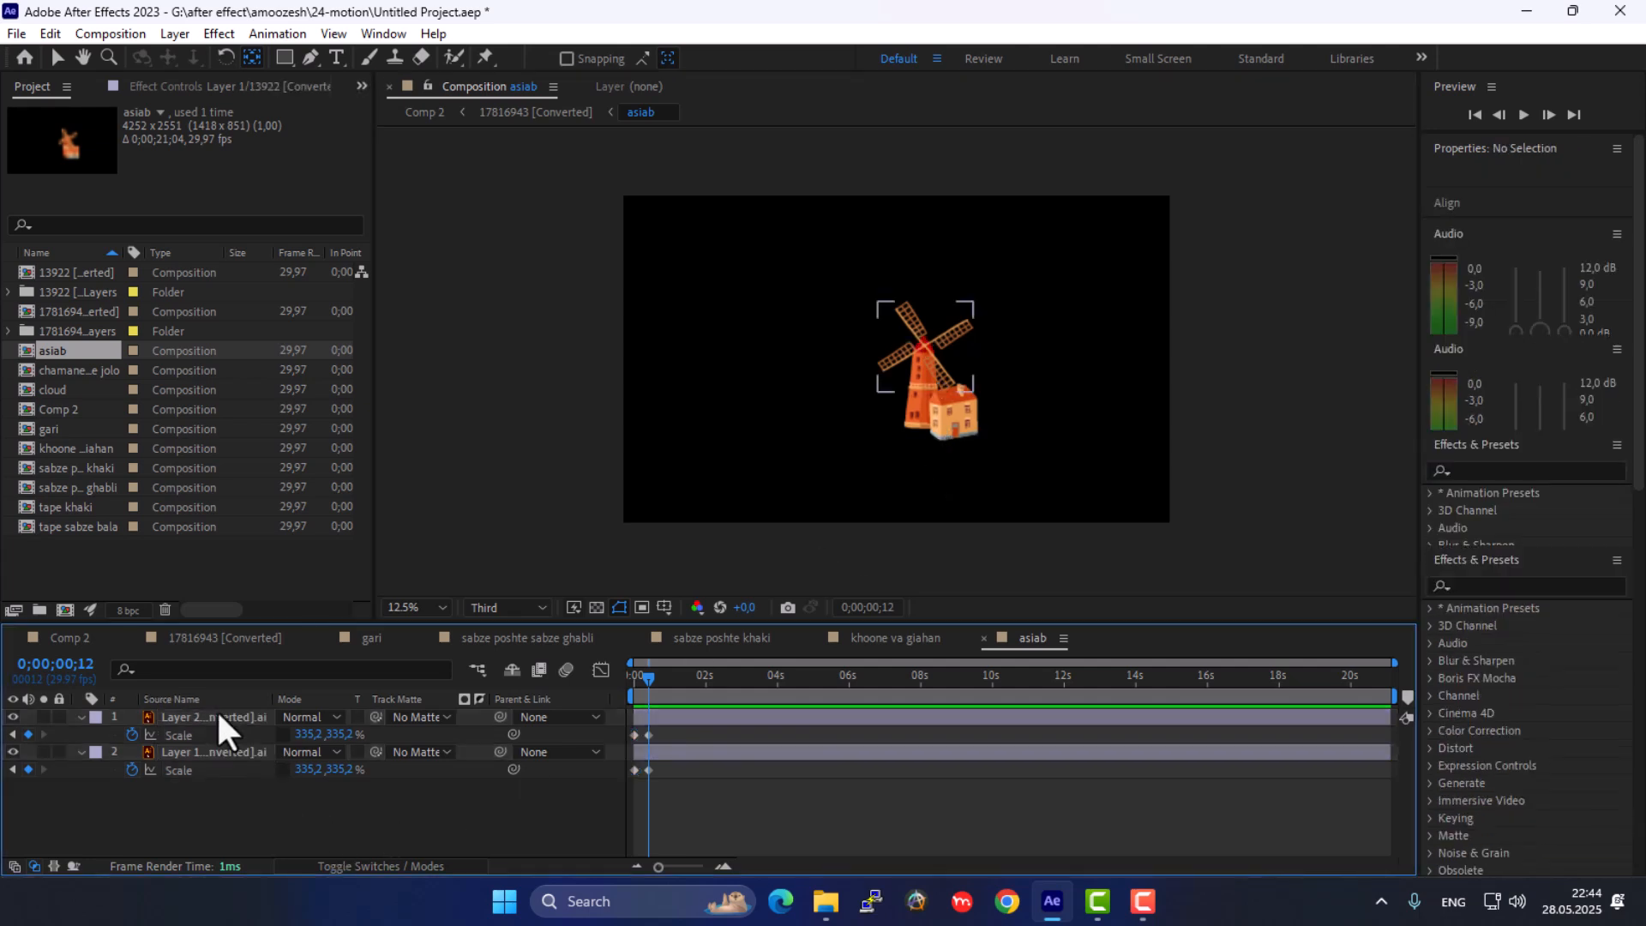
left_click(218, 713)
left_click_drag(925, 345, 925, 391)
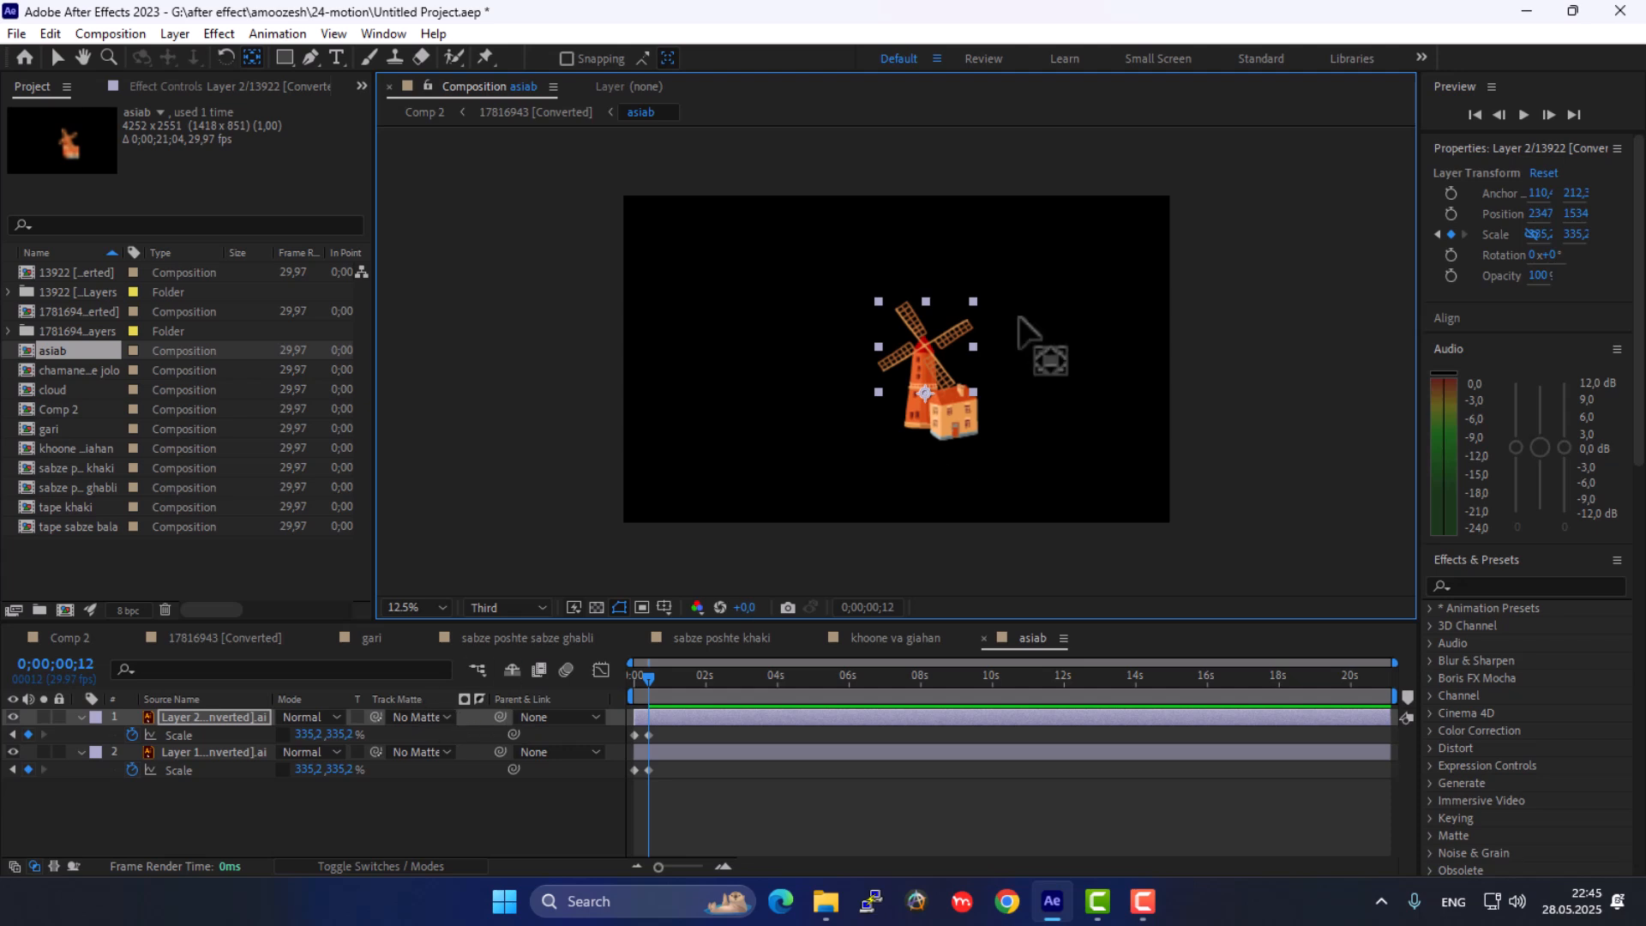
left_click_drag(924, 393, 920, 345)
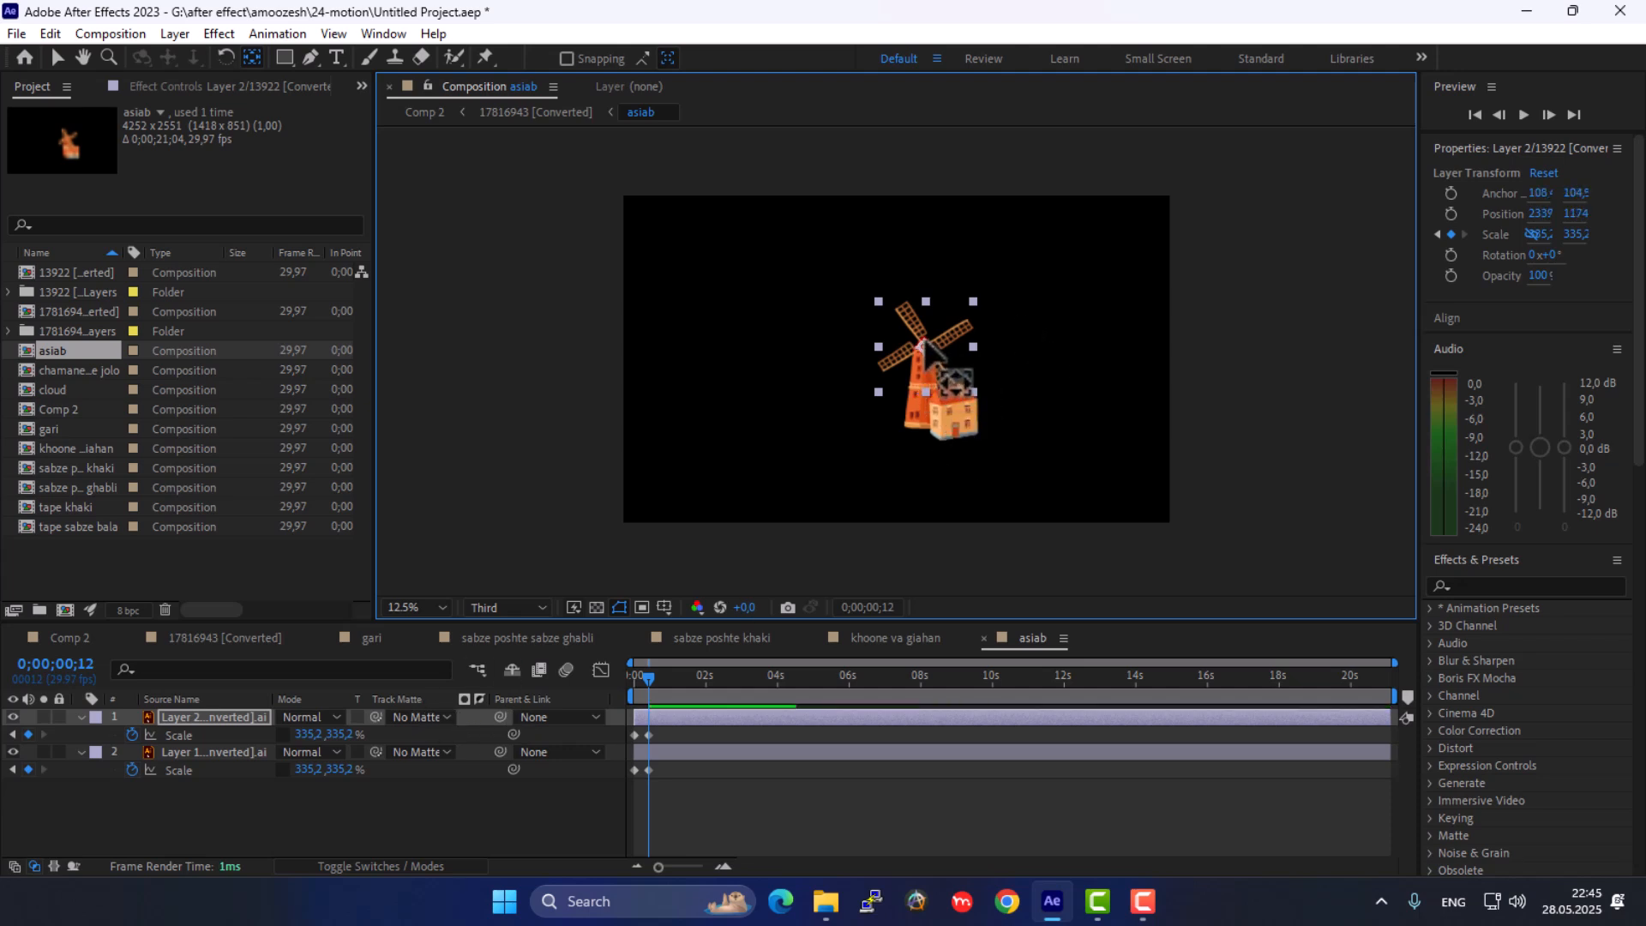
left_click(214, 752)
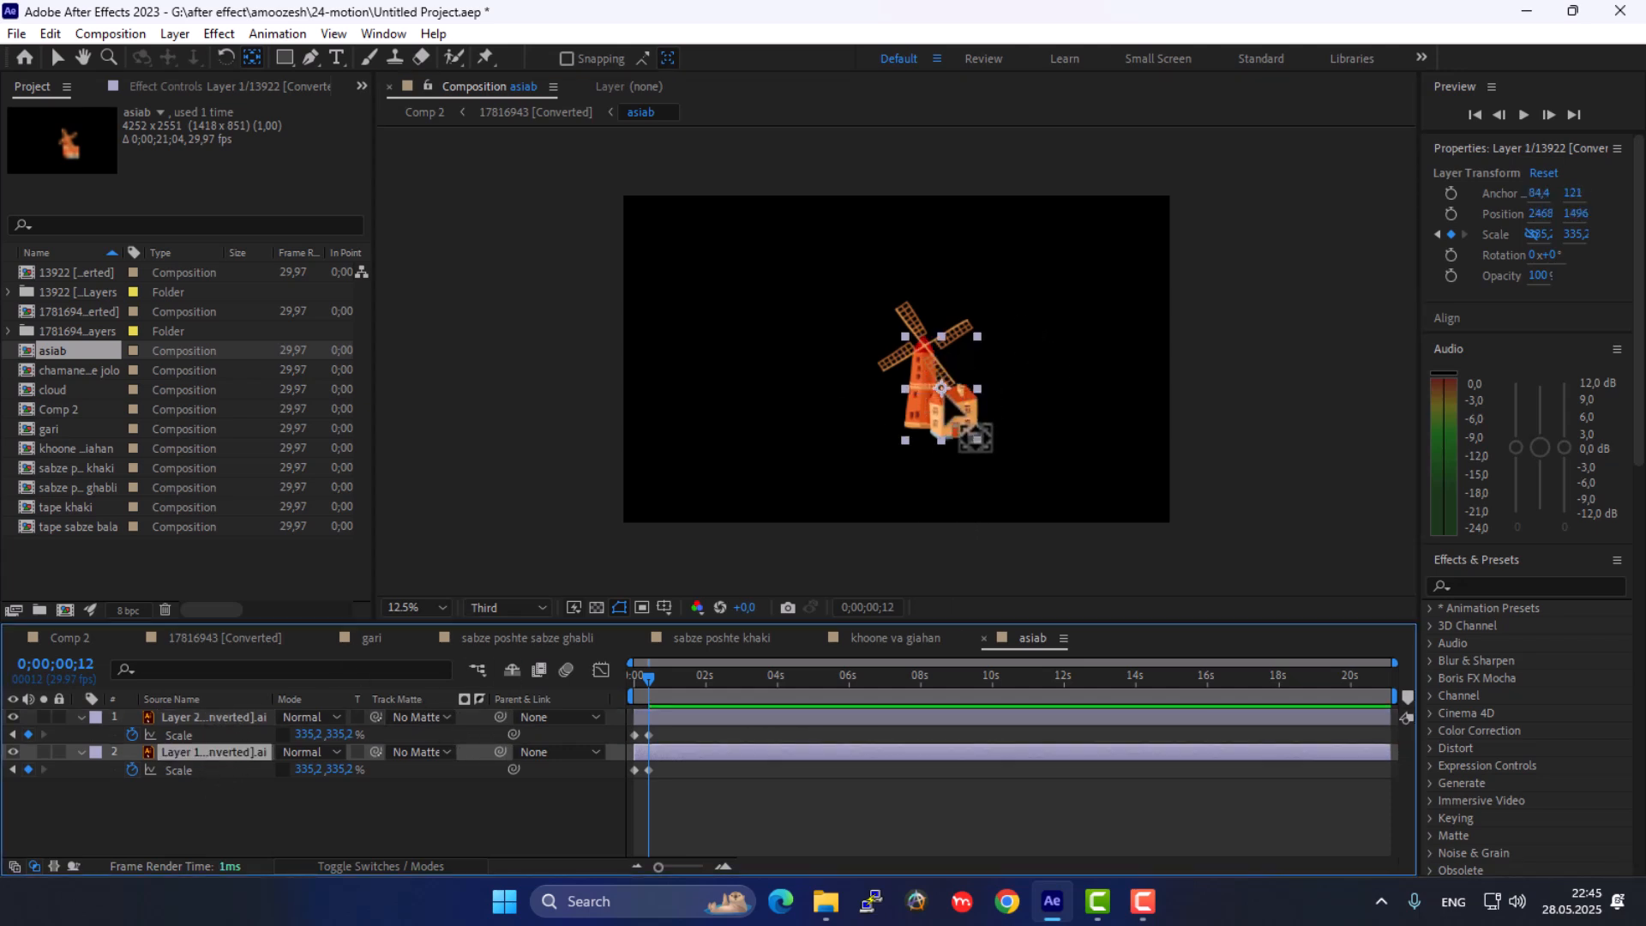
left_click_drag(941, 388, 925, 454)
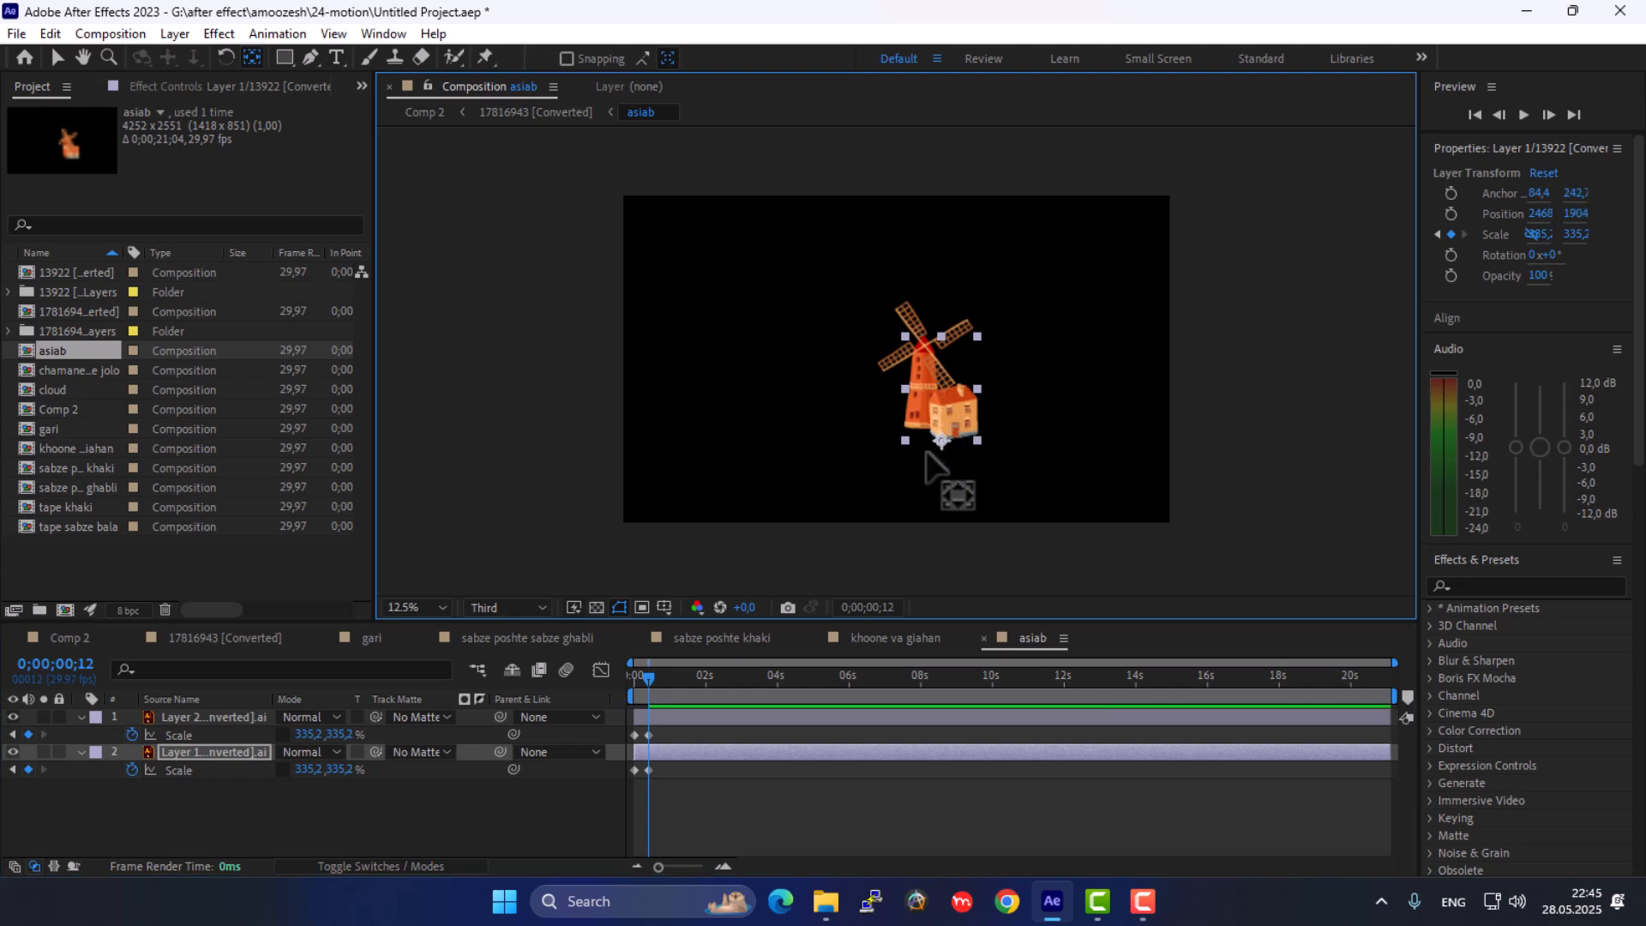
Set the blade layer's Scale to 0% in both dimensions at the first frame, and preview the growth
left_click(659, 718)
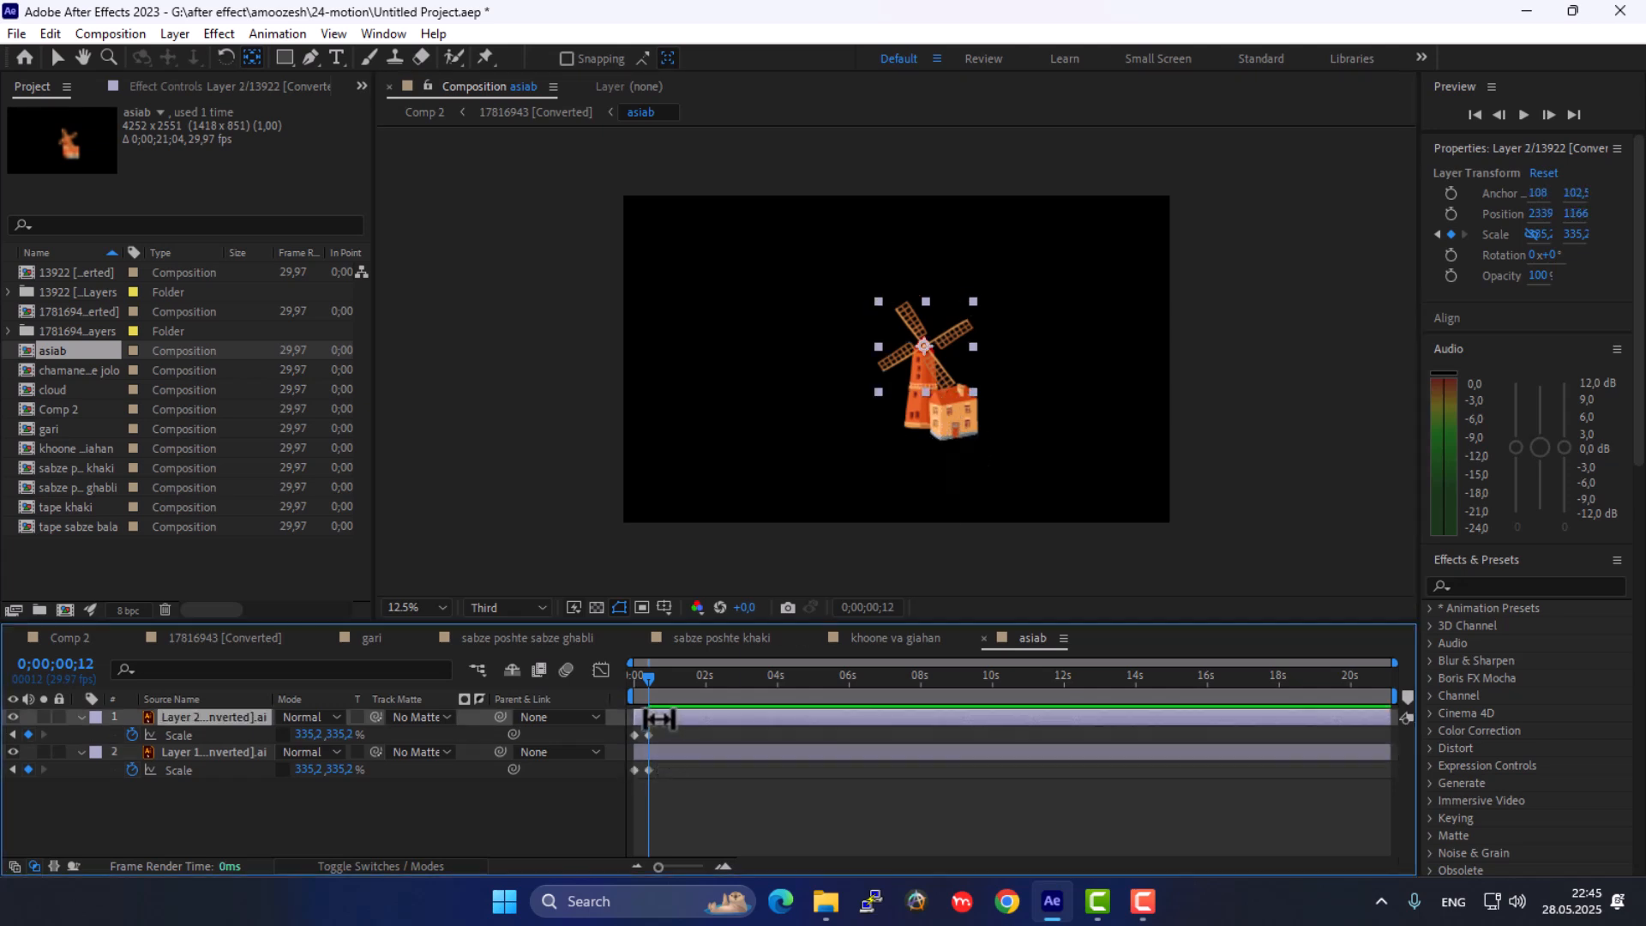
left_click_drag(641, 677, 625, 676)
left_click(308, 737)
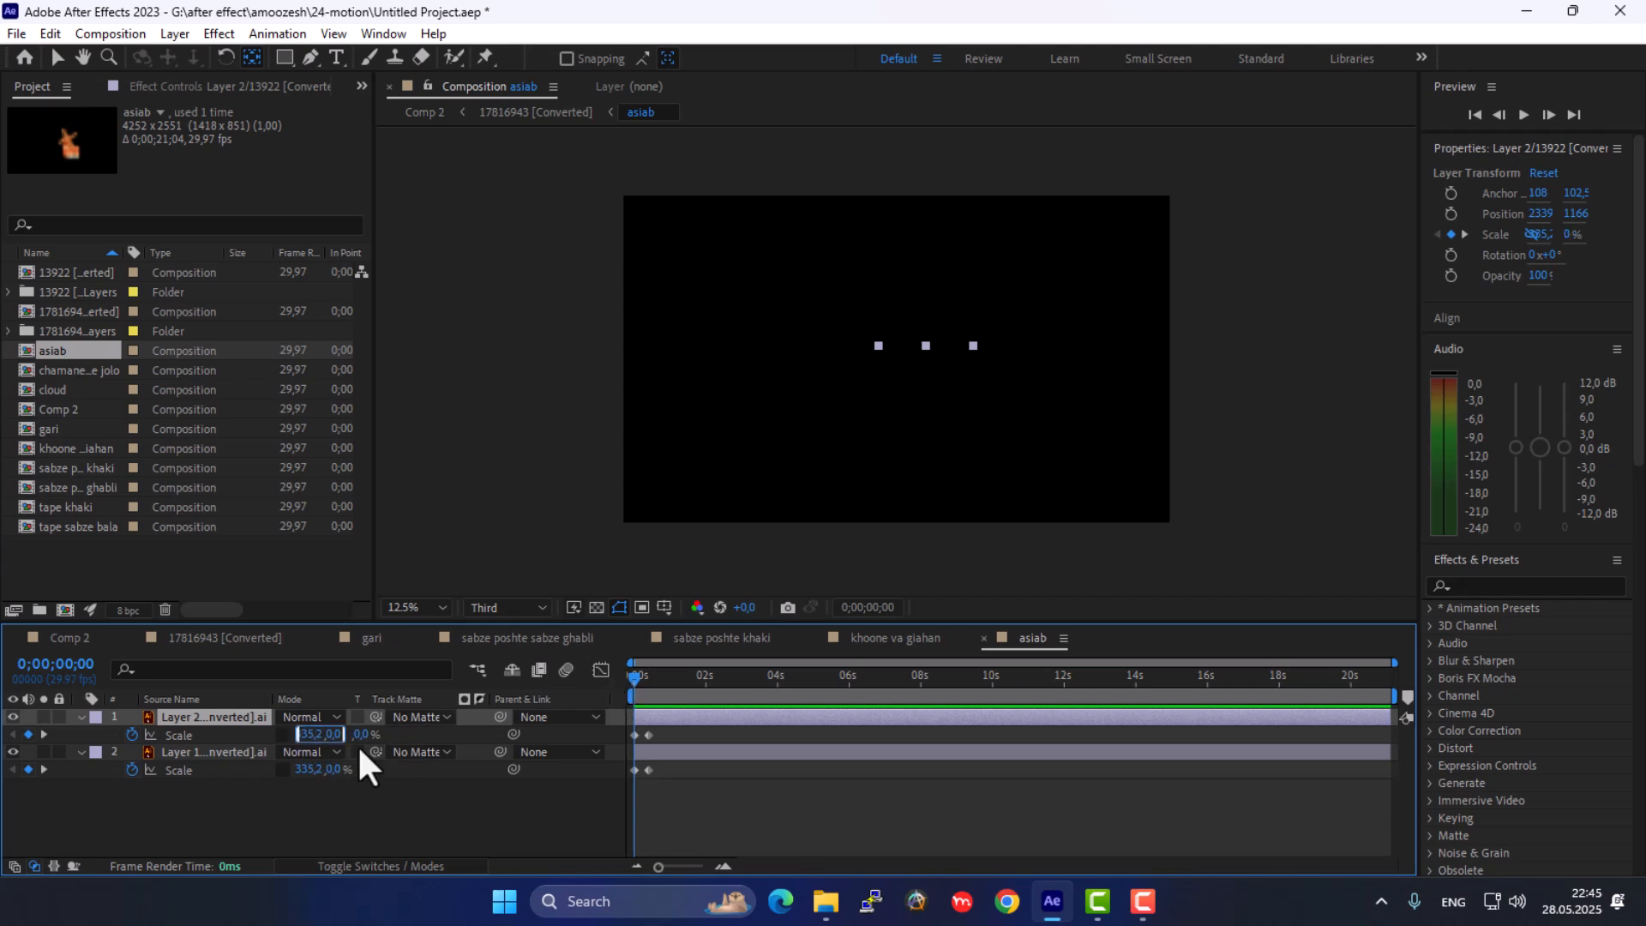
type("0")
key("Return")
key("space")
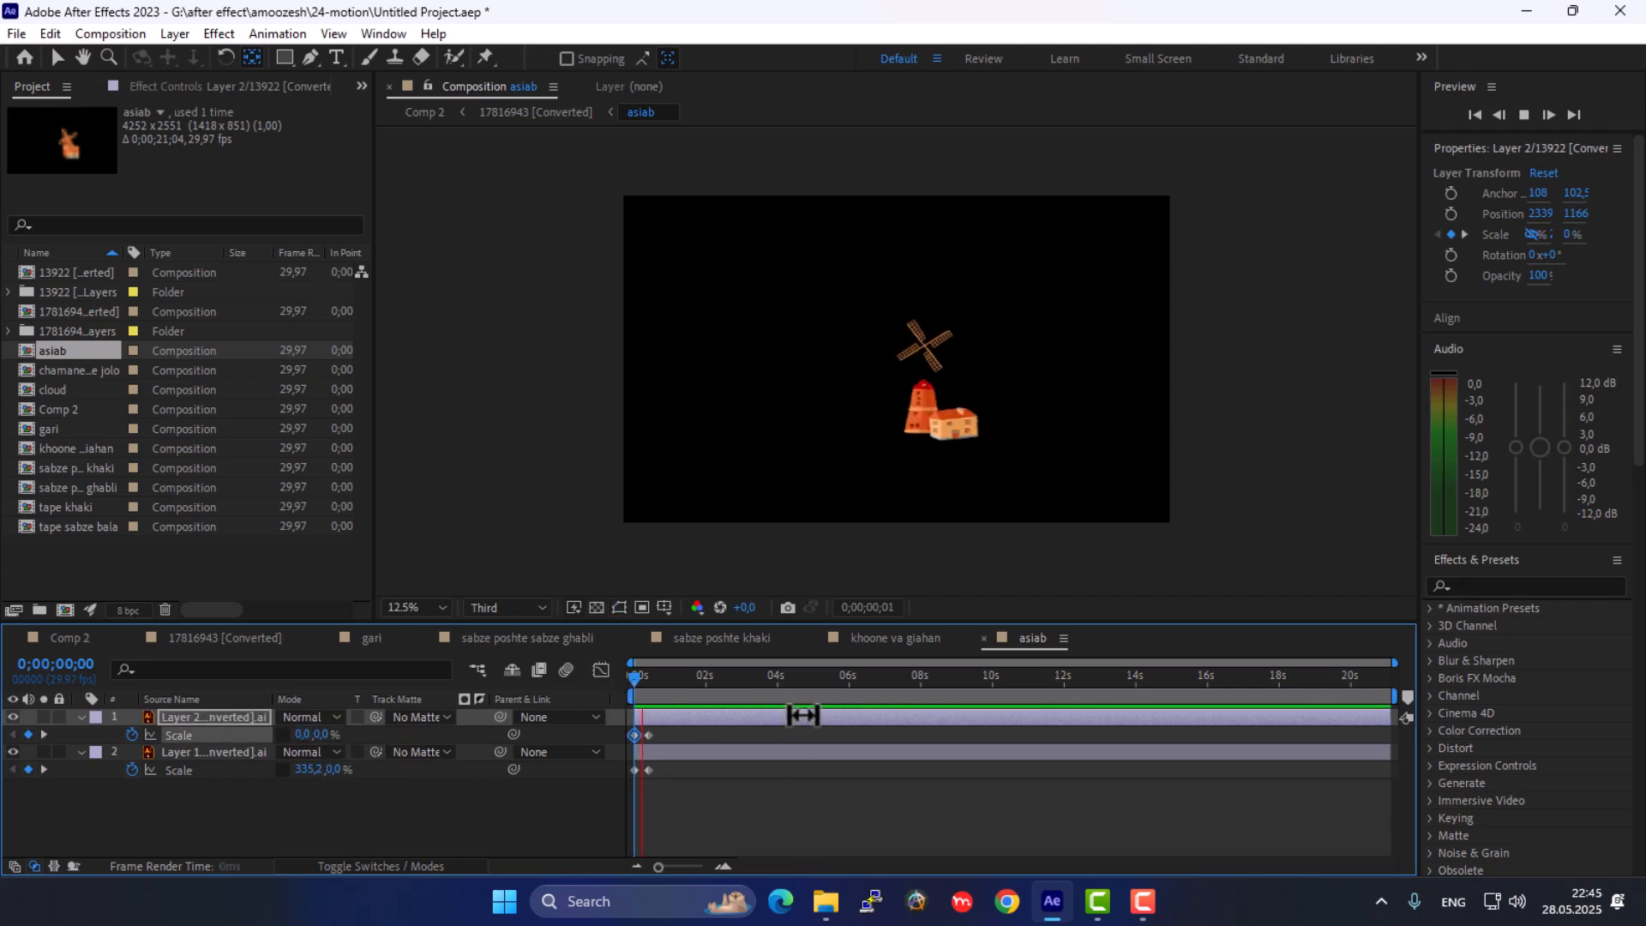
key("space")
Apply Easy Ease to both layers' Scale keyframes, shift the blades' keyframes several frames later, and preview the timing
left_click_drag(668, 736, 631, 769)
right_click(634, 769)
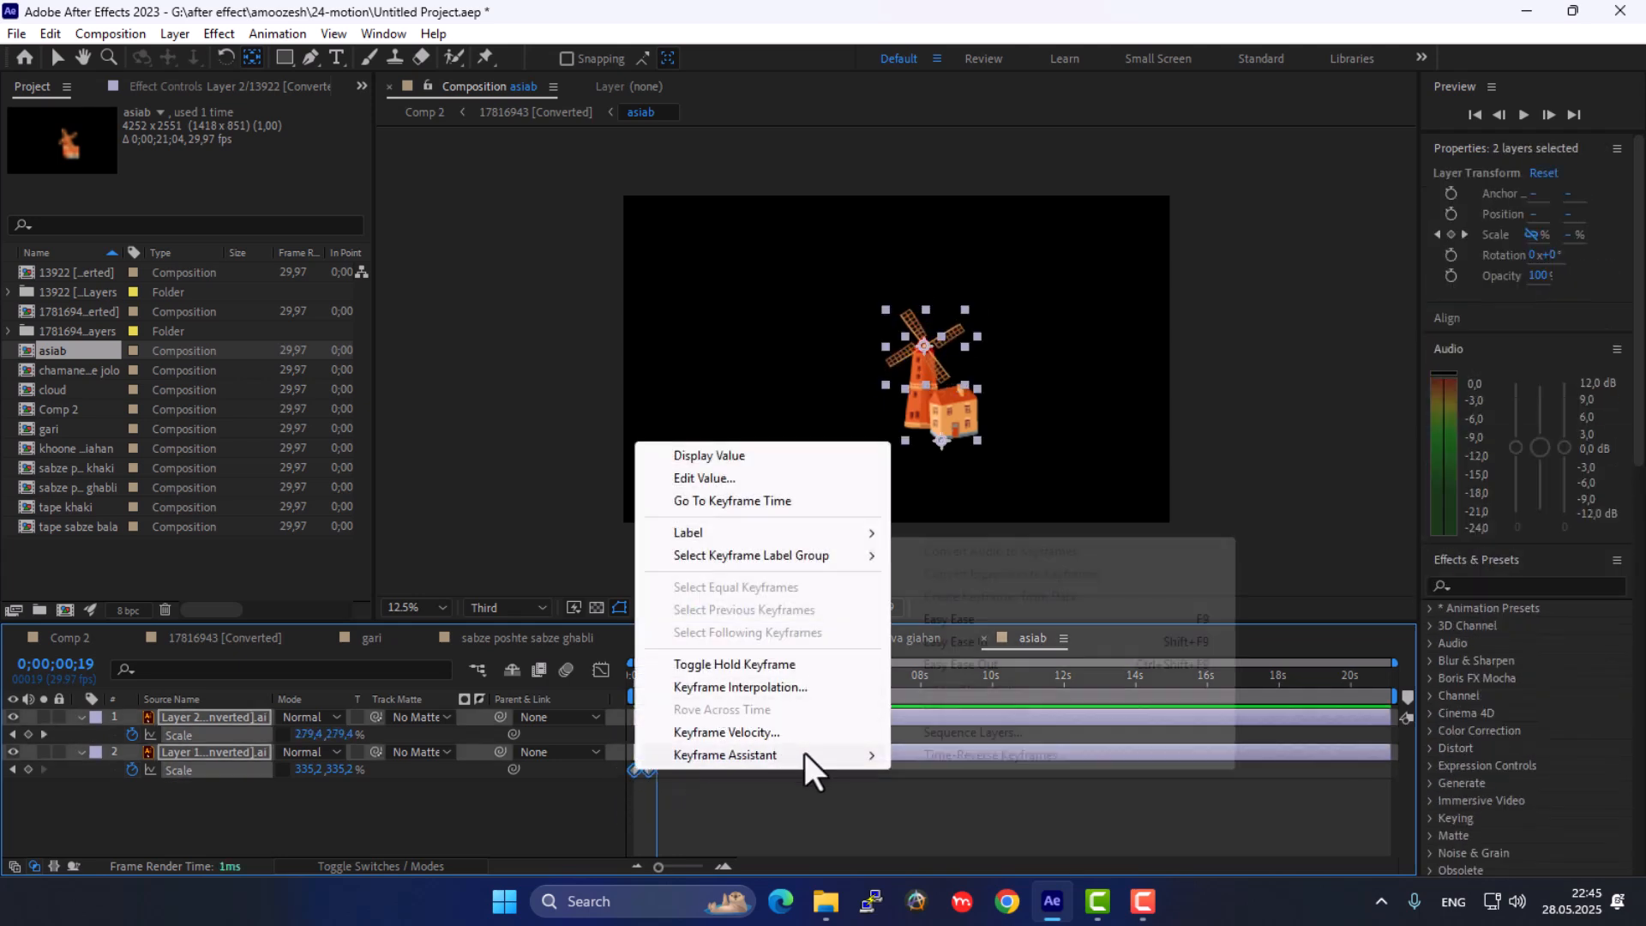
mouse_move(804, 754)
left_click(943, 641)
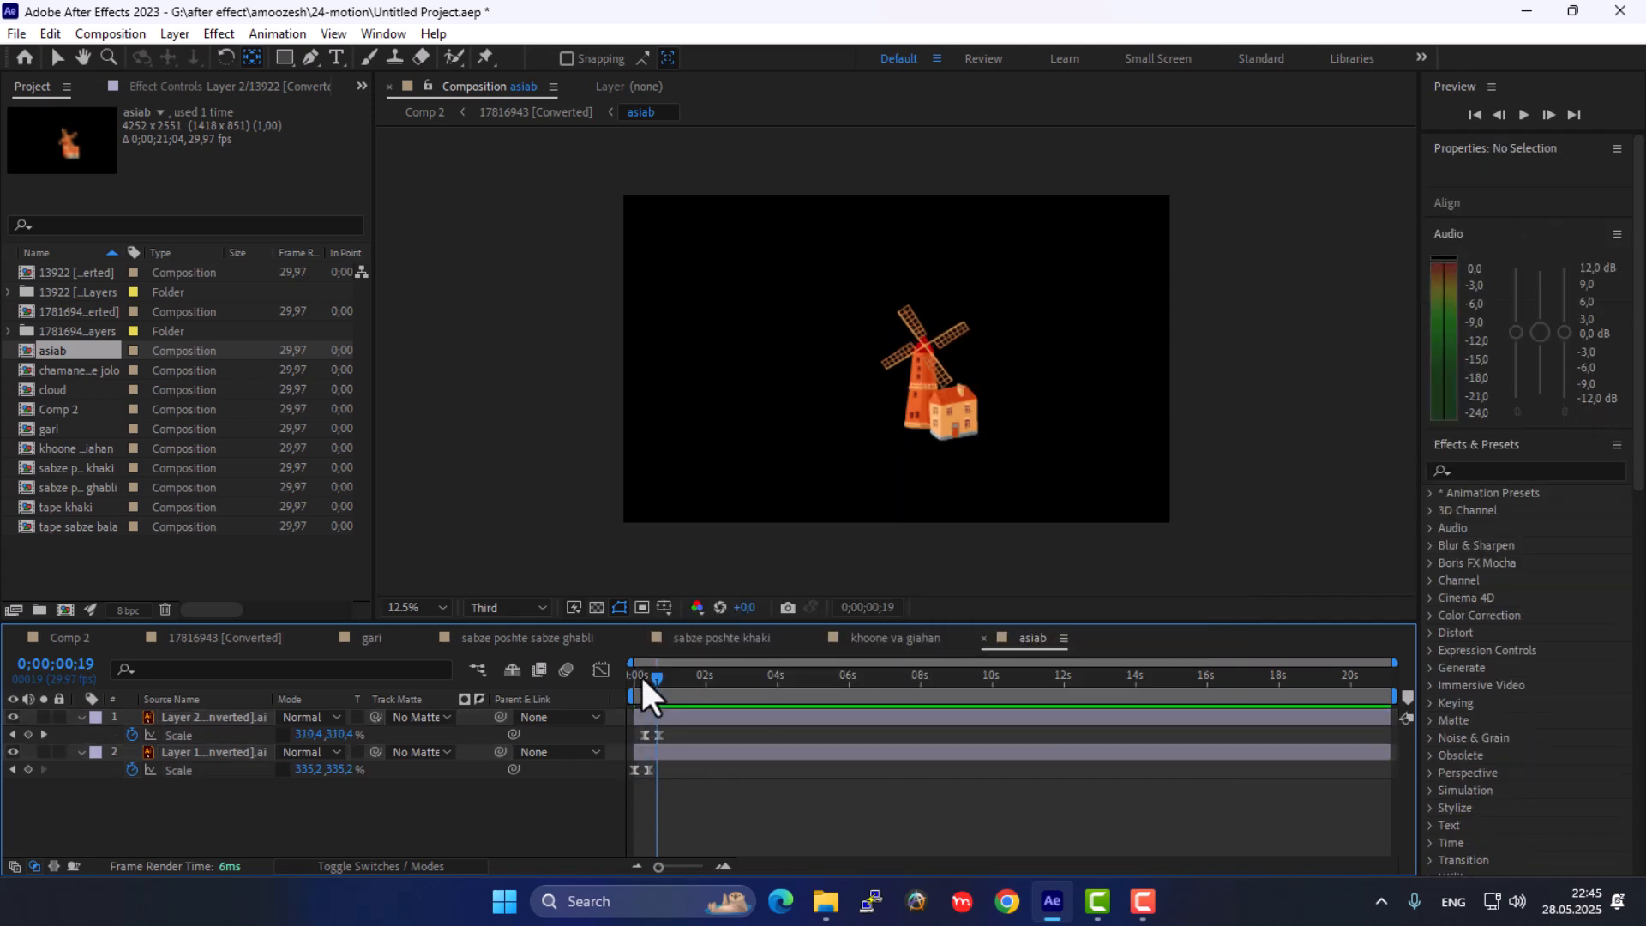
key("space")
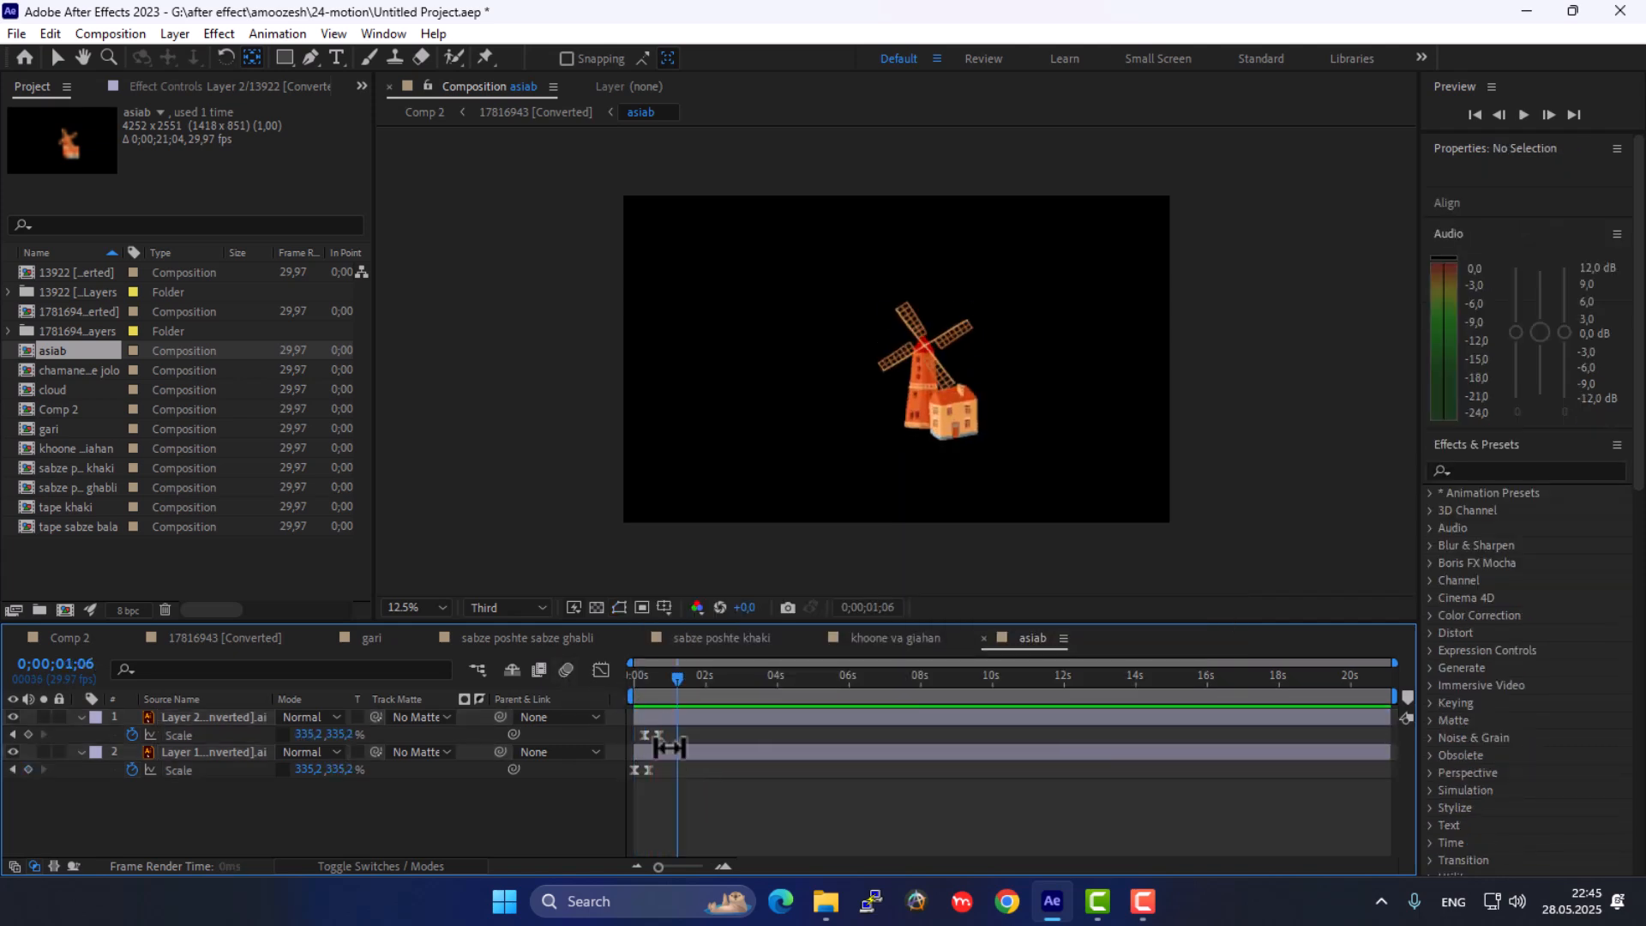
Add a Rotation keyframe to the blade layer at 0;00;00;25
left_click(661, 677)
left_click_drag(660, 677, 662, 677)
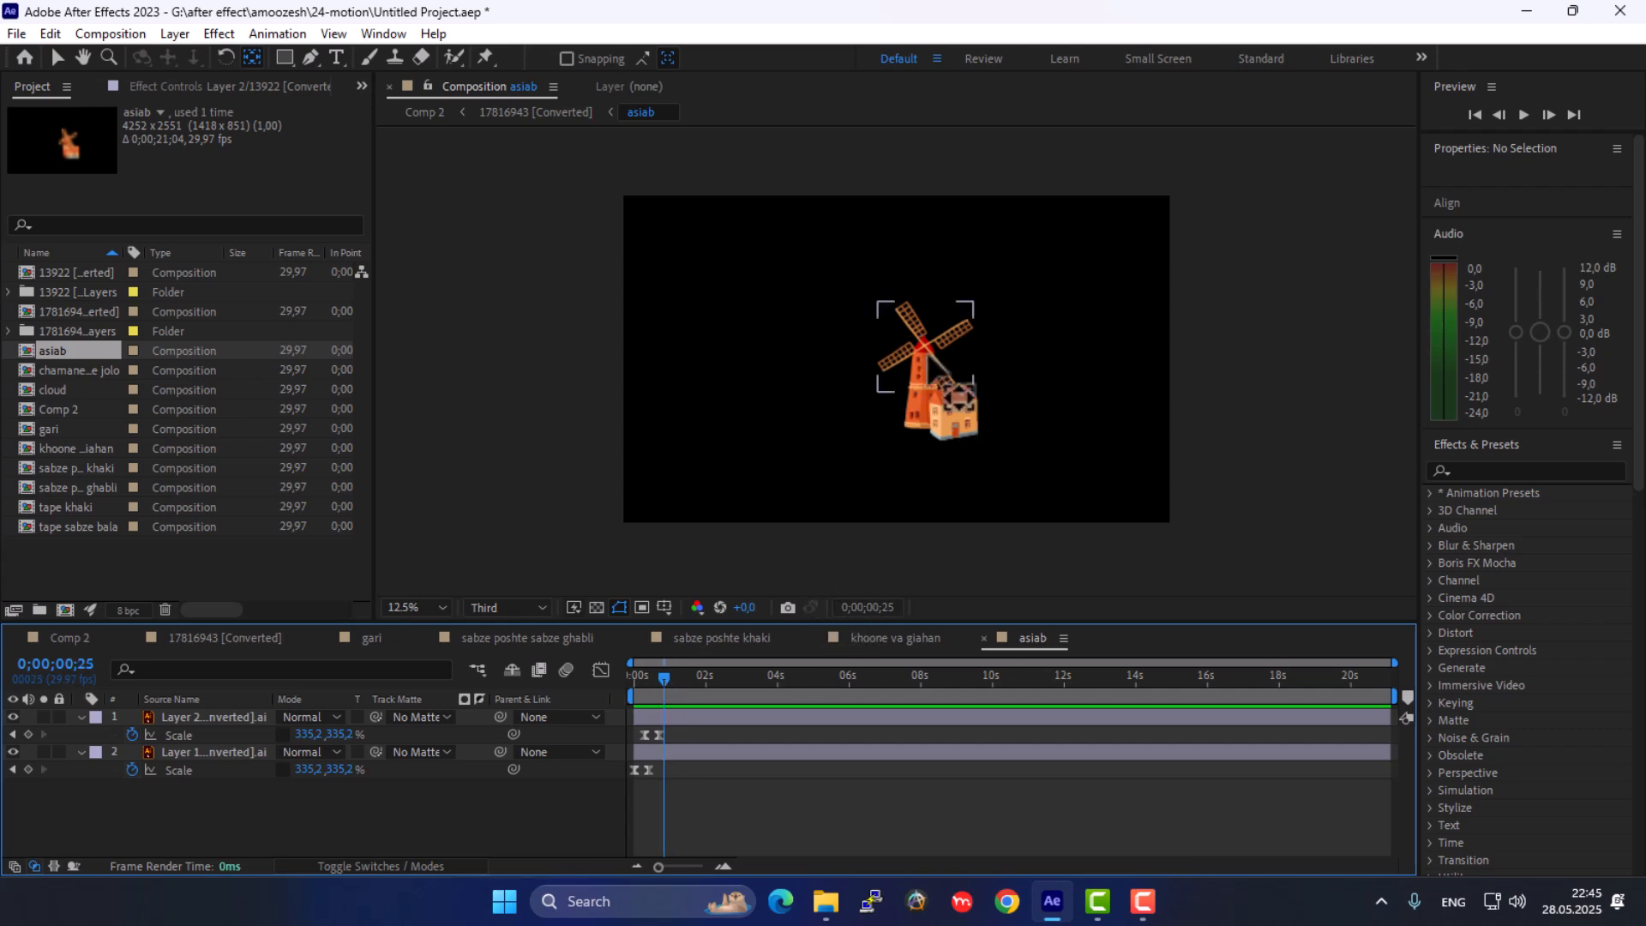
left_click(958, 396)
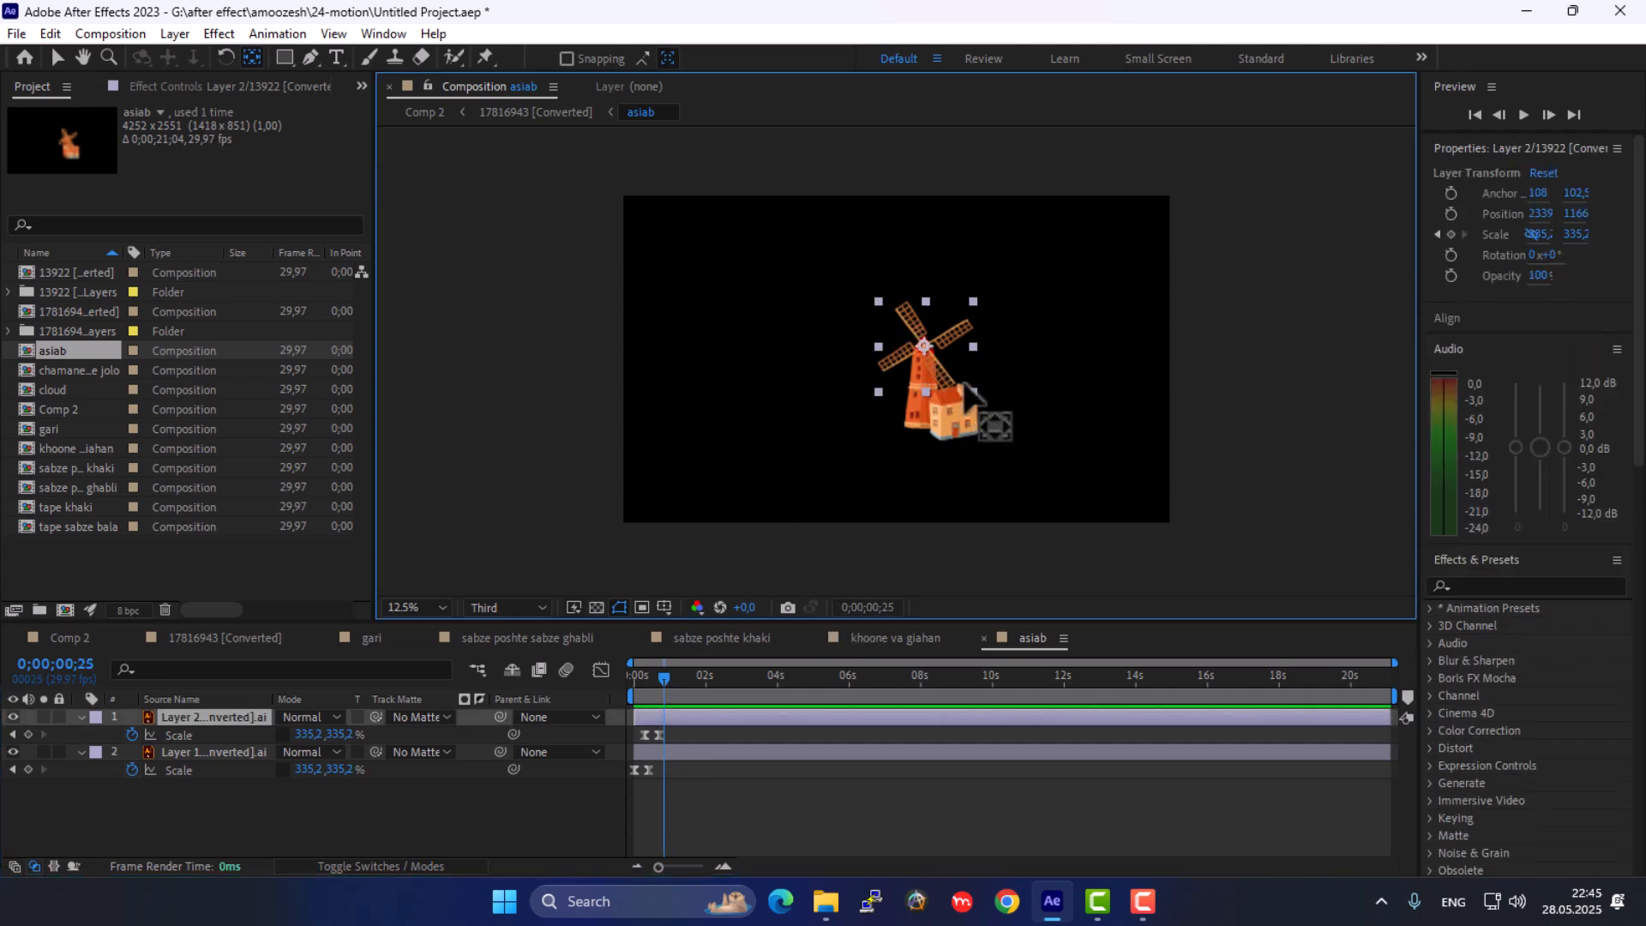
left_click(56, 57)
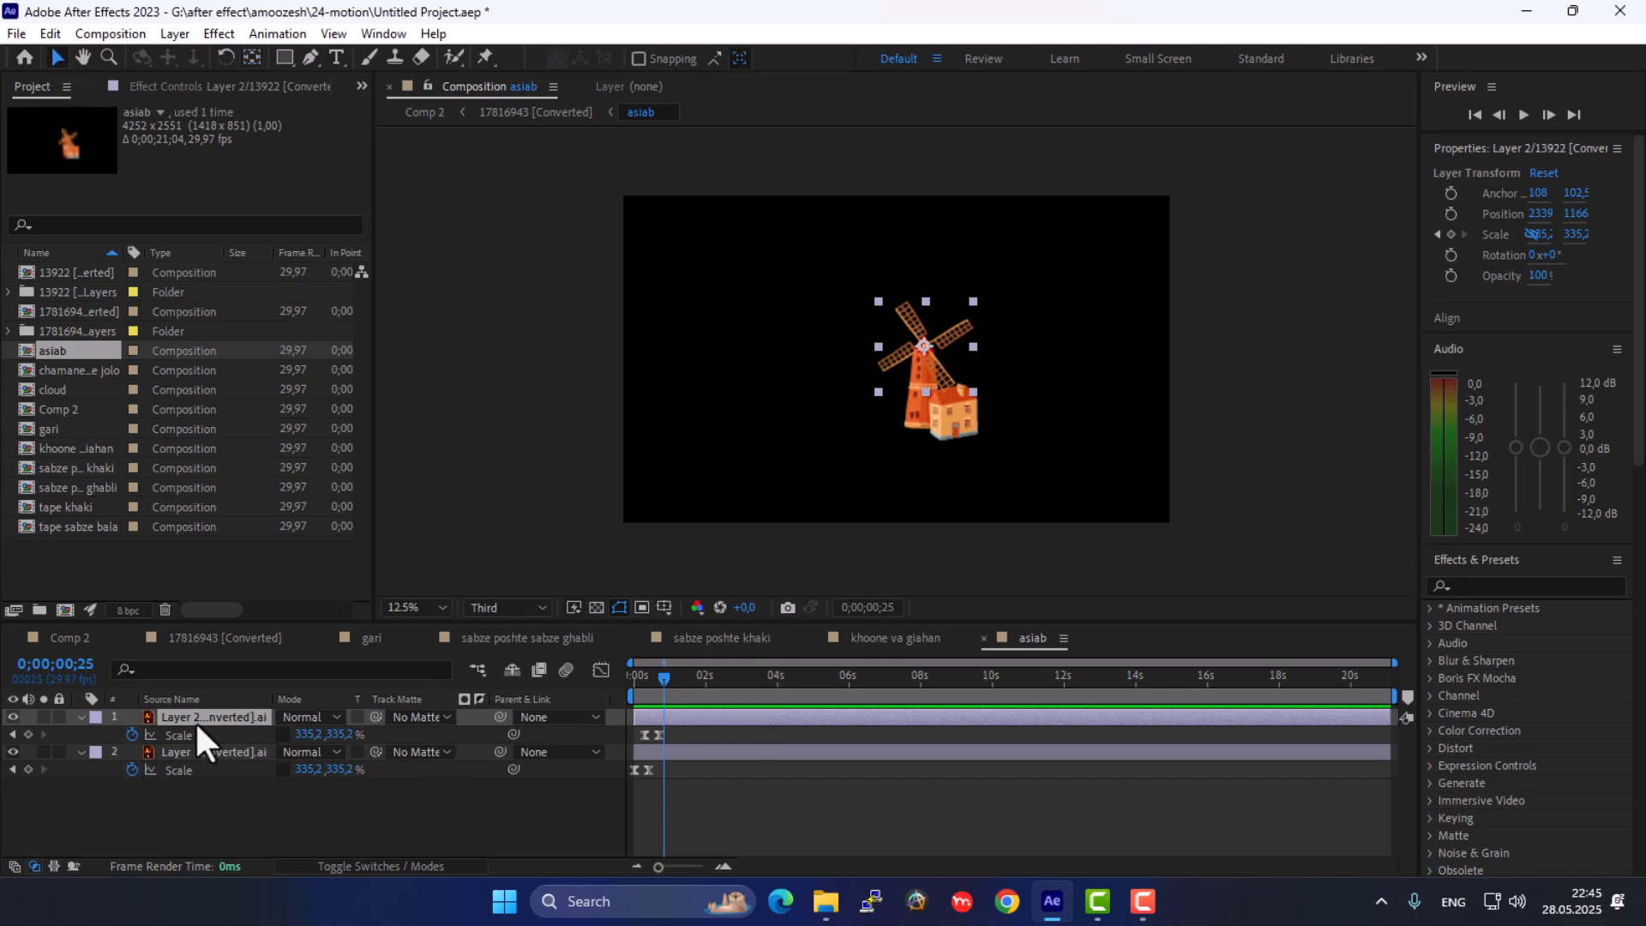
key("r")
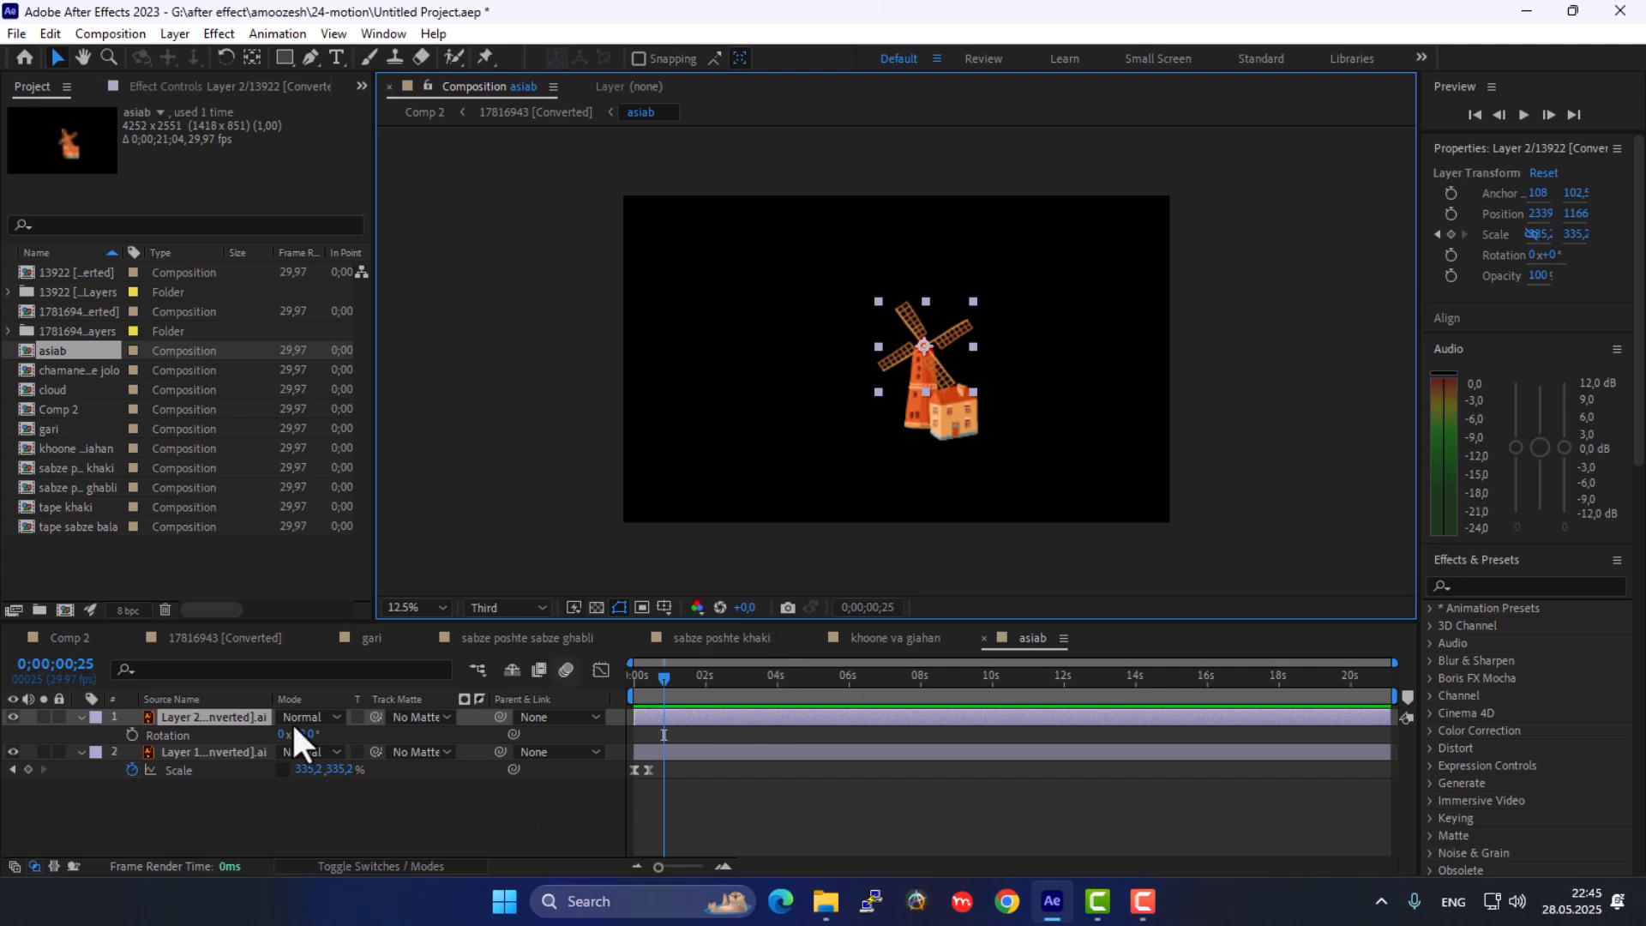
left_click(136, 730)
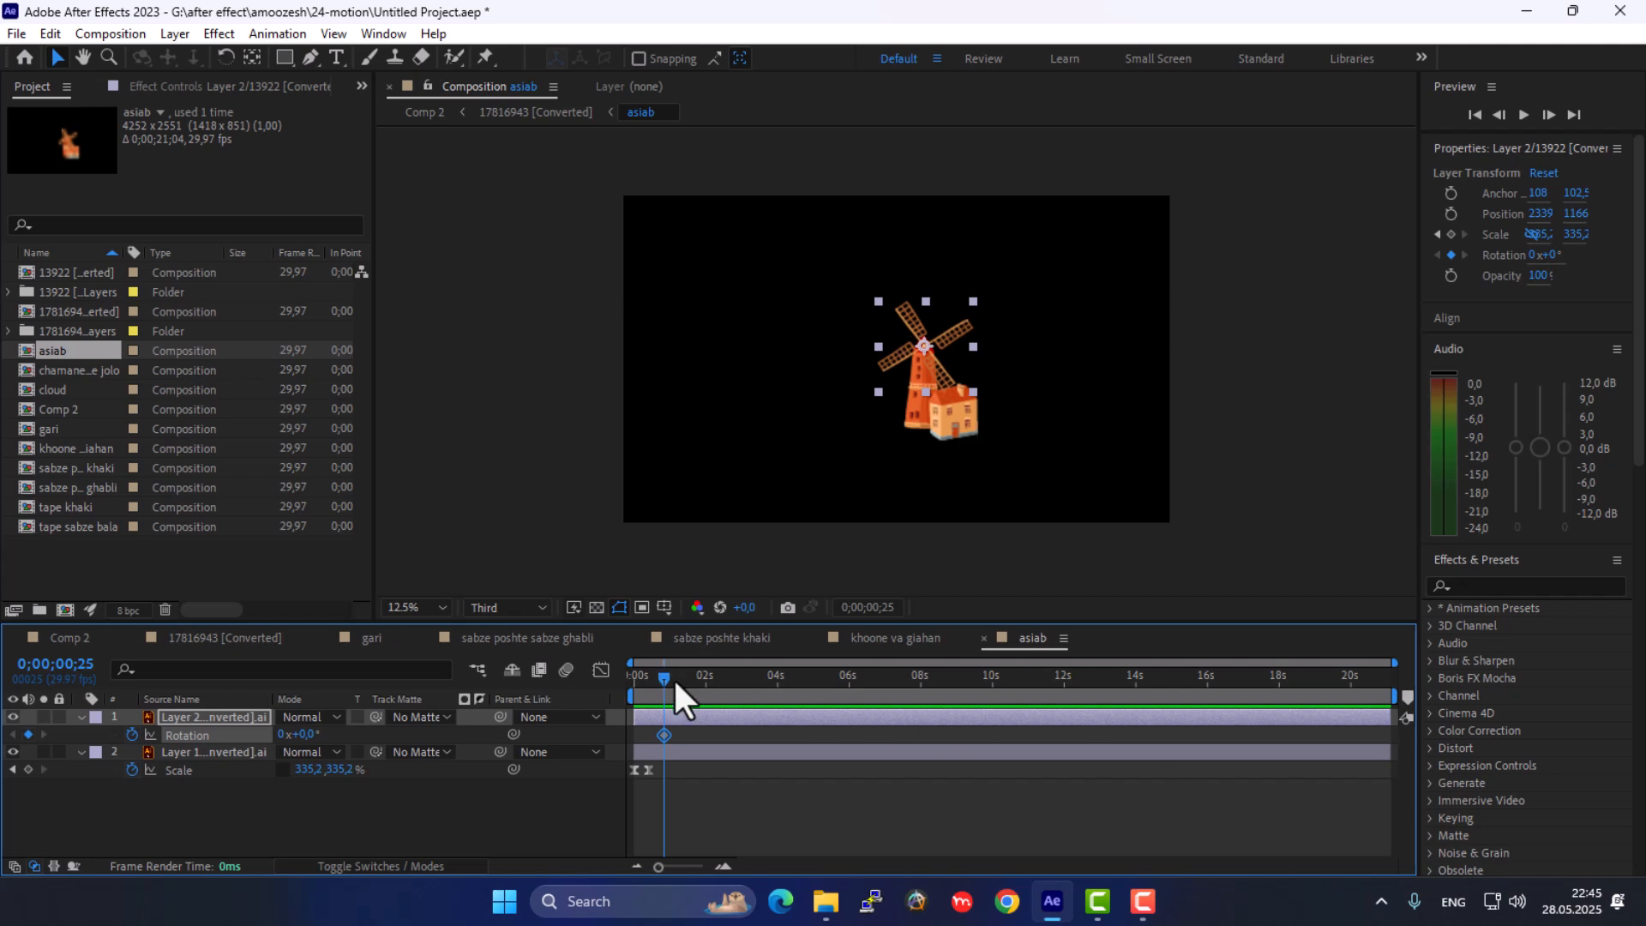
Set the blades' Rotation to 10x+359° at the last frame, 0;00;21;03, and preview the spin
left_click_drag(673, 674, 1395, 717)
left_click_drag(308, 738, 1097, 780)
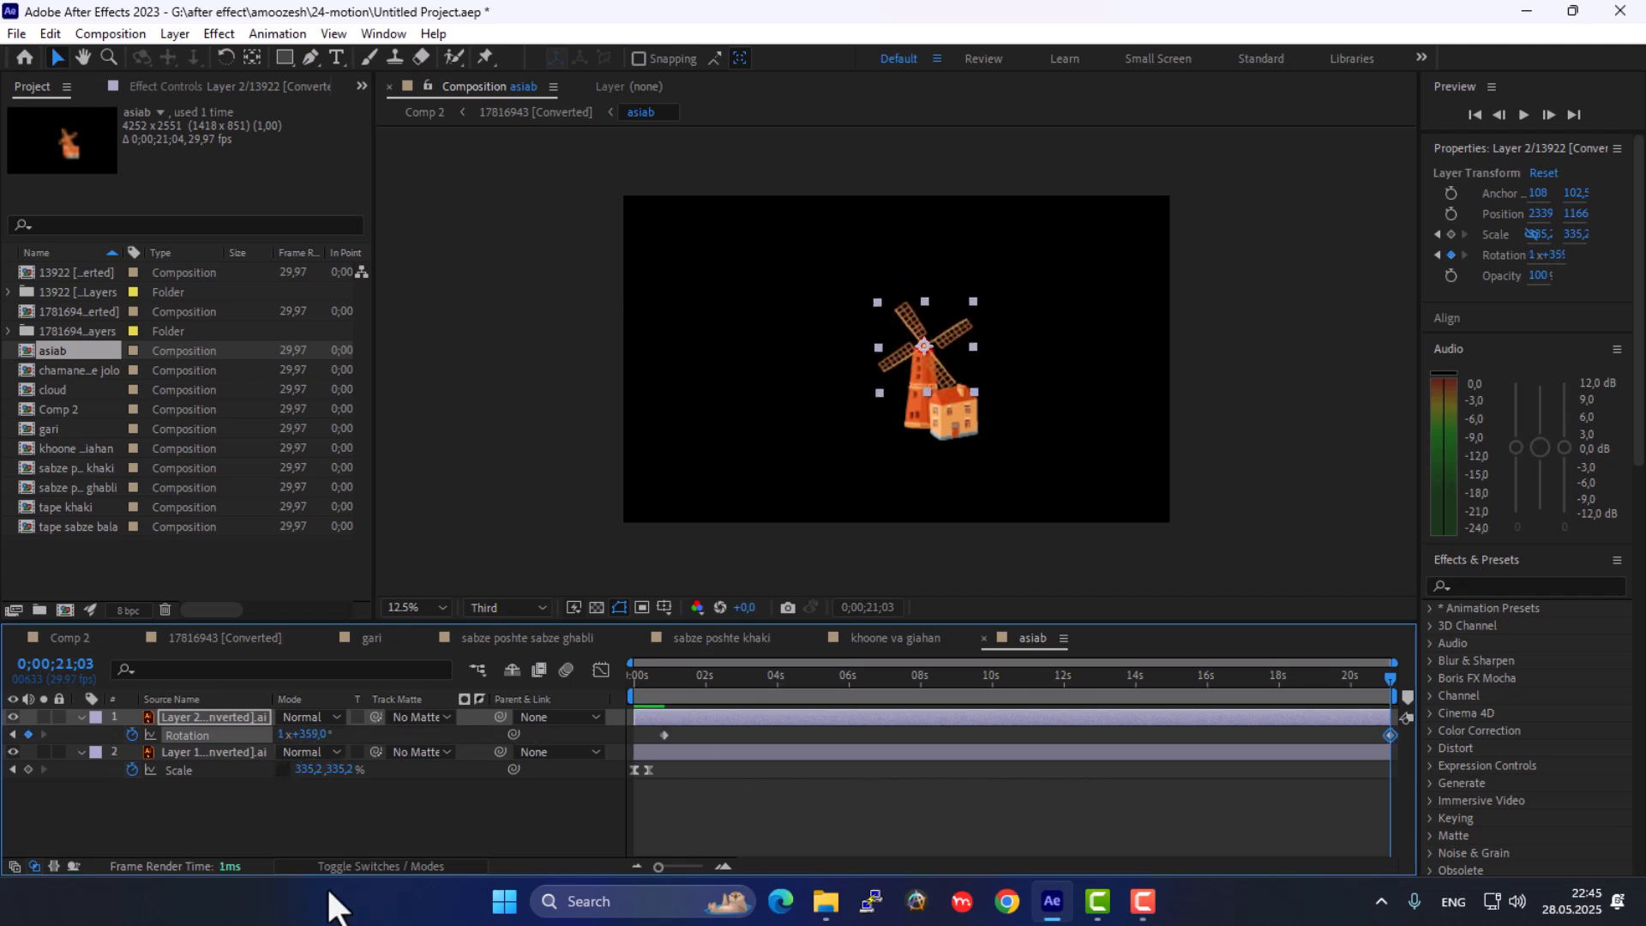
left_click(285, 735)
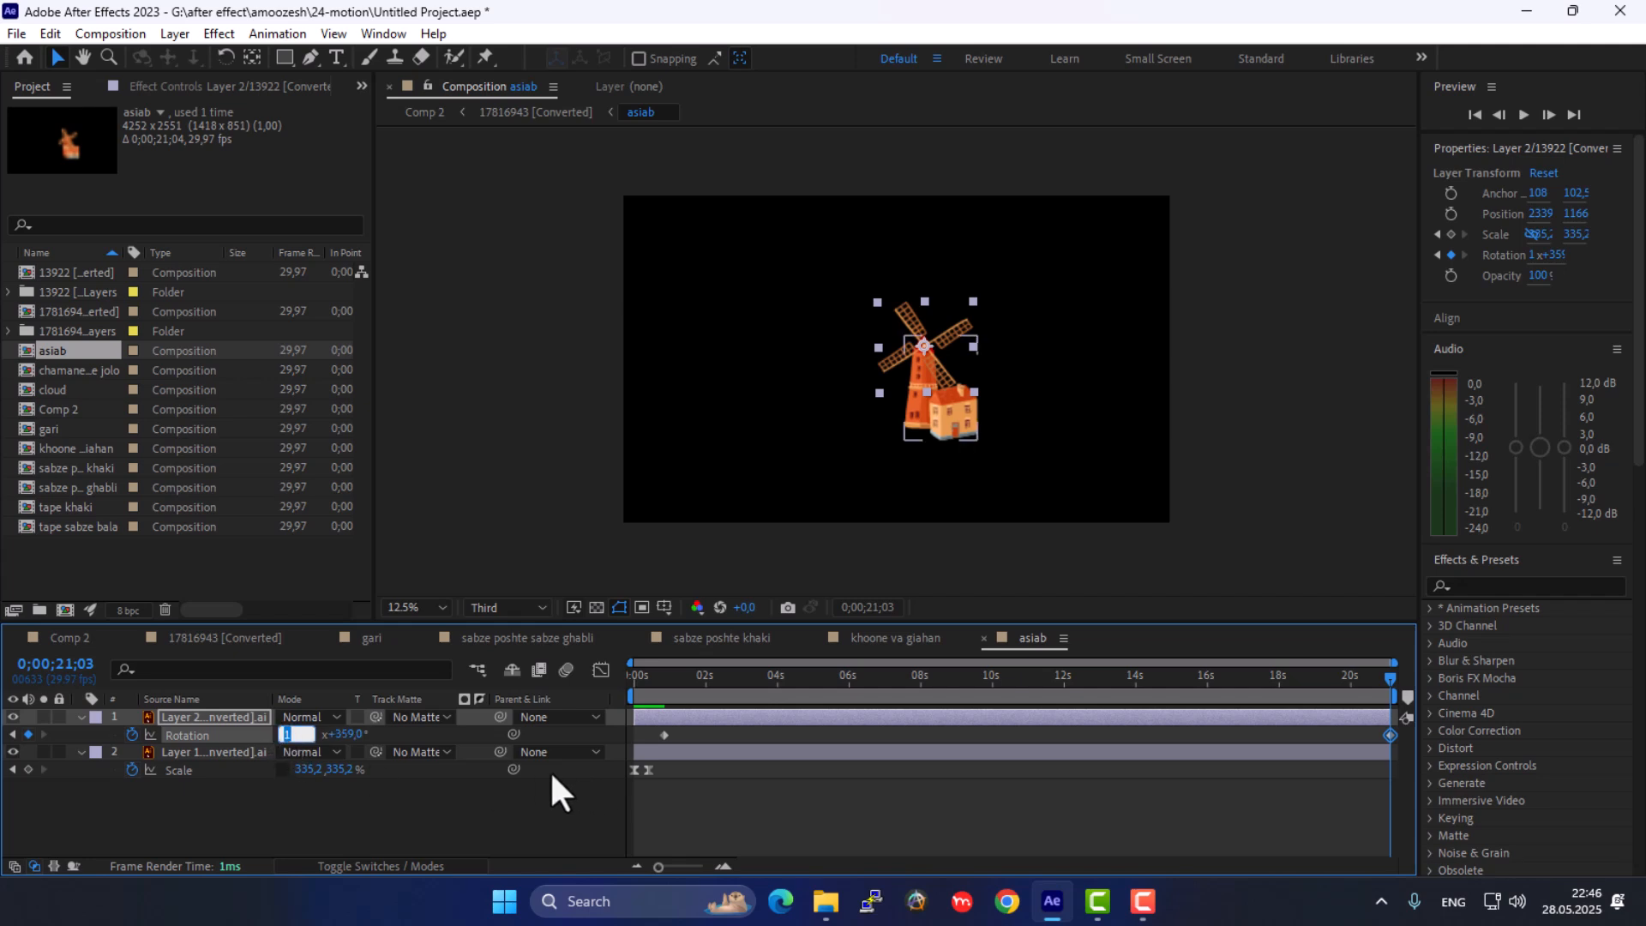
type("10")
key("Return")
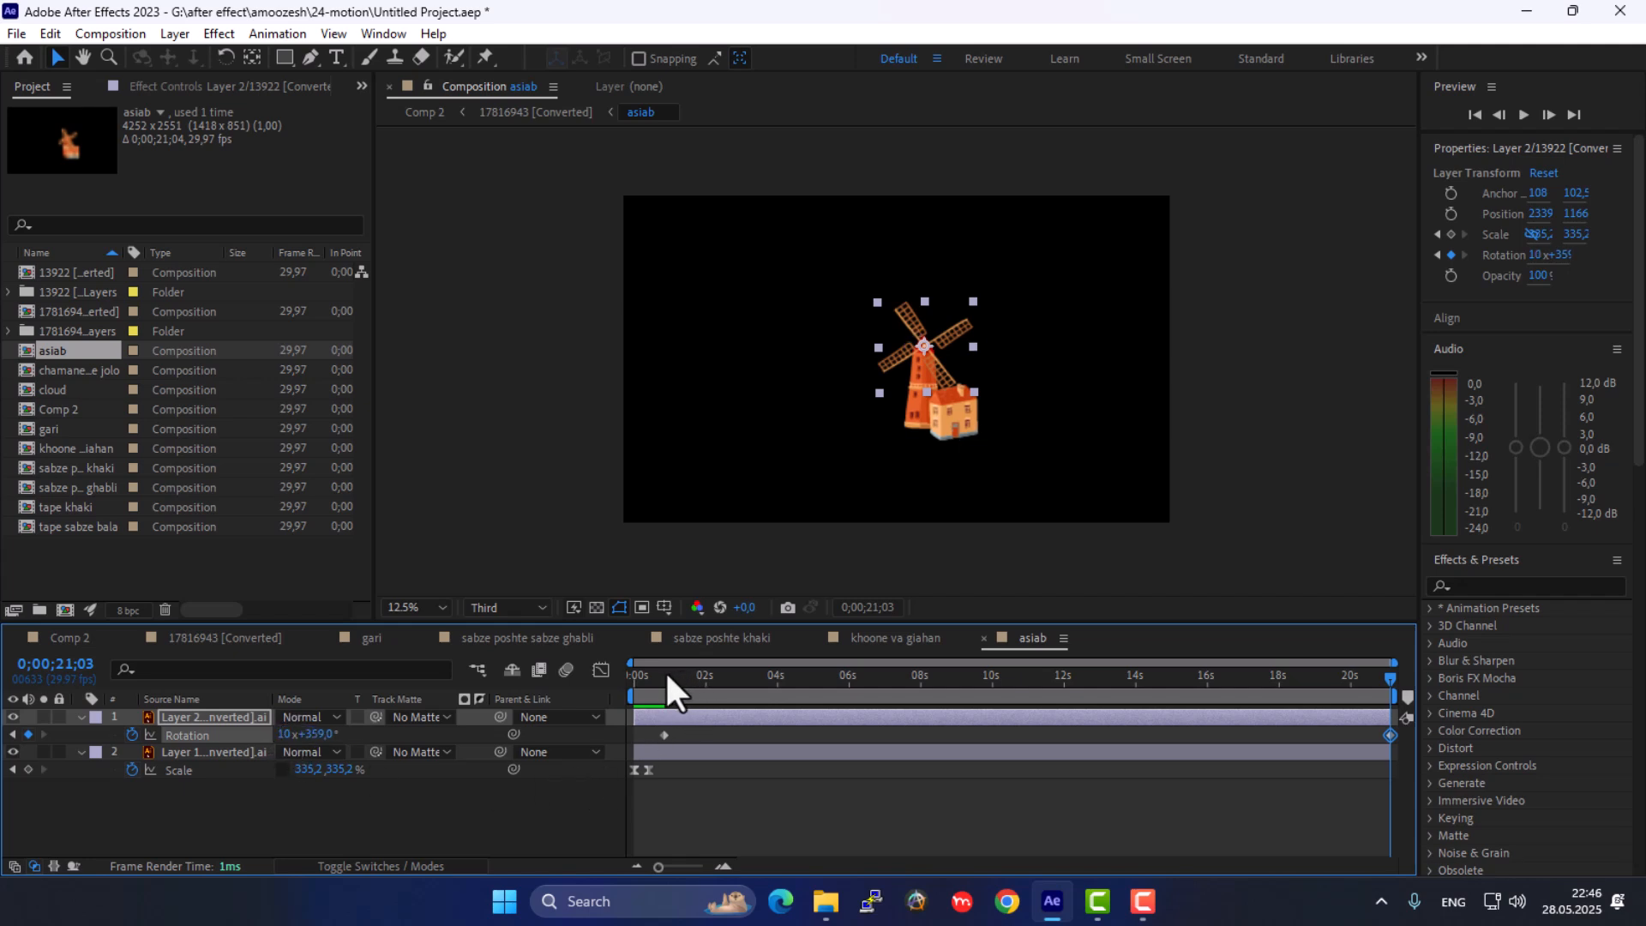
left_click(664, 674)
key("space")
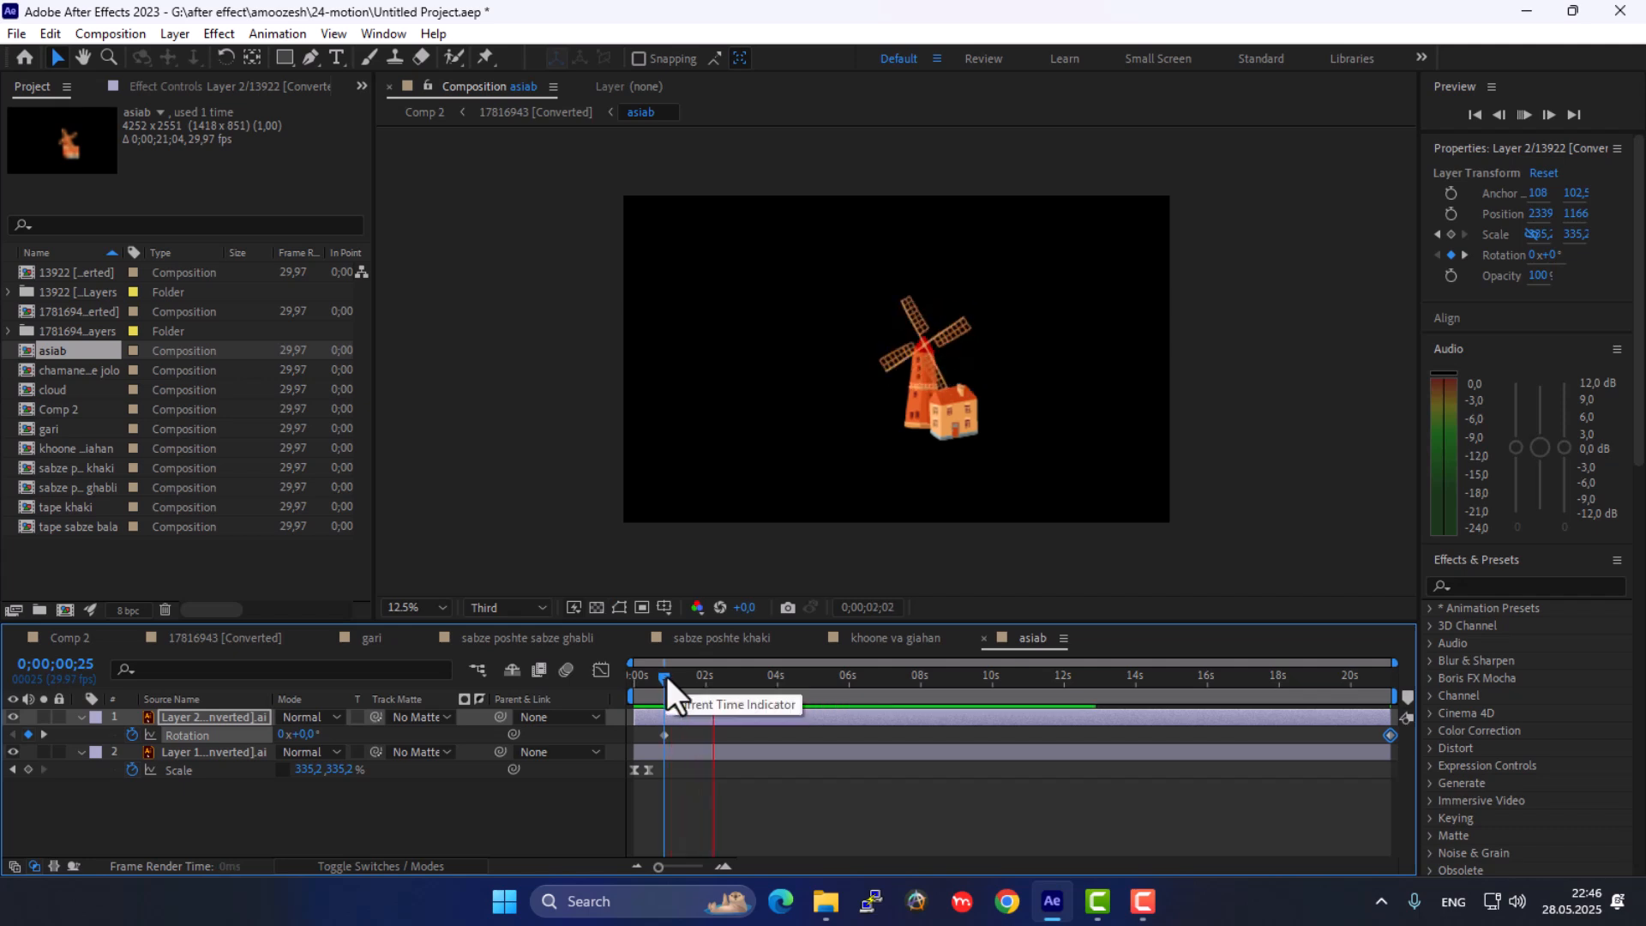
Raise the blades' Rotation at the last frame to 14 revolutions and preview the faster spin, including the growth from the start
left_click(667, 678)
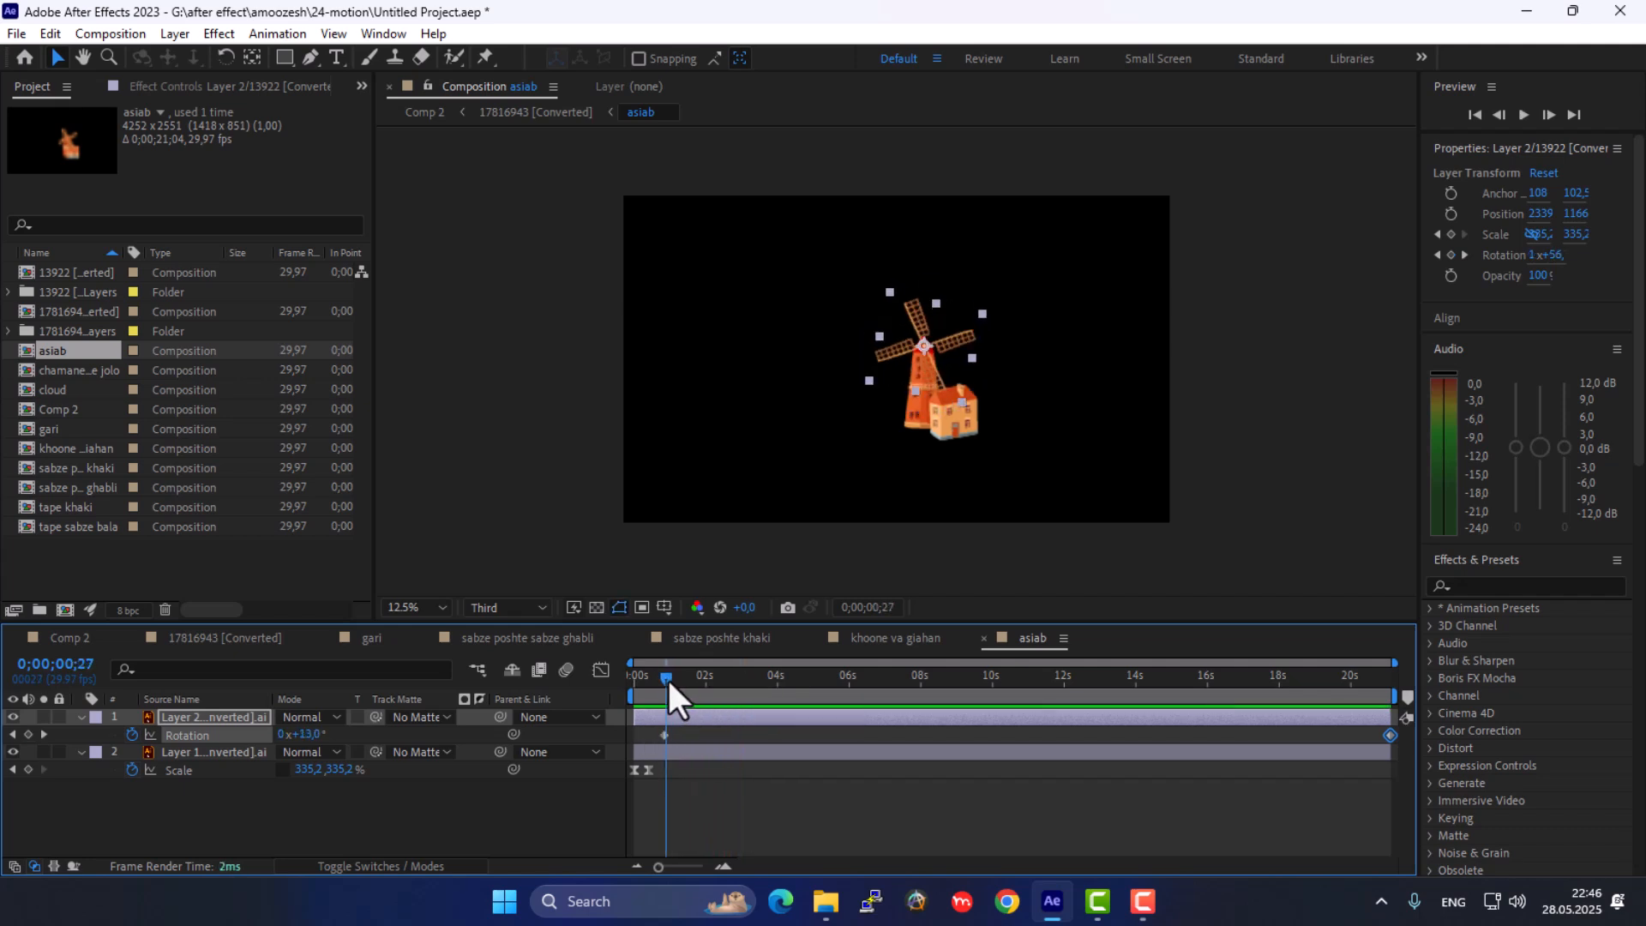
left_click_drag(667, 677, 1463, 753)
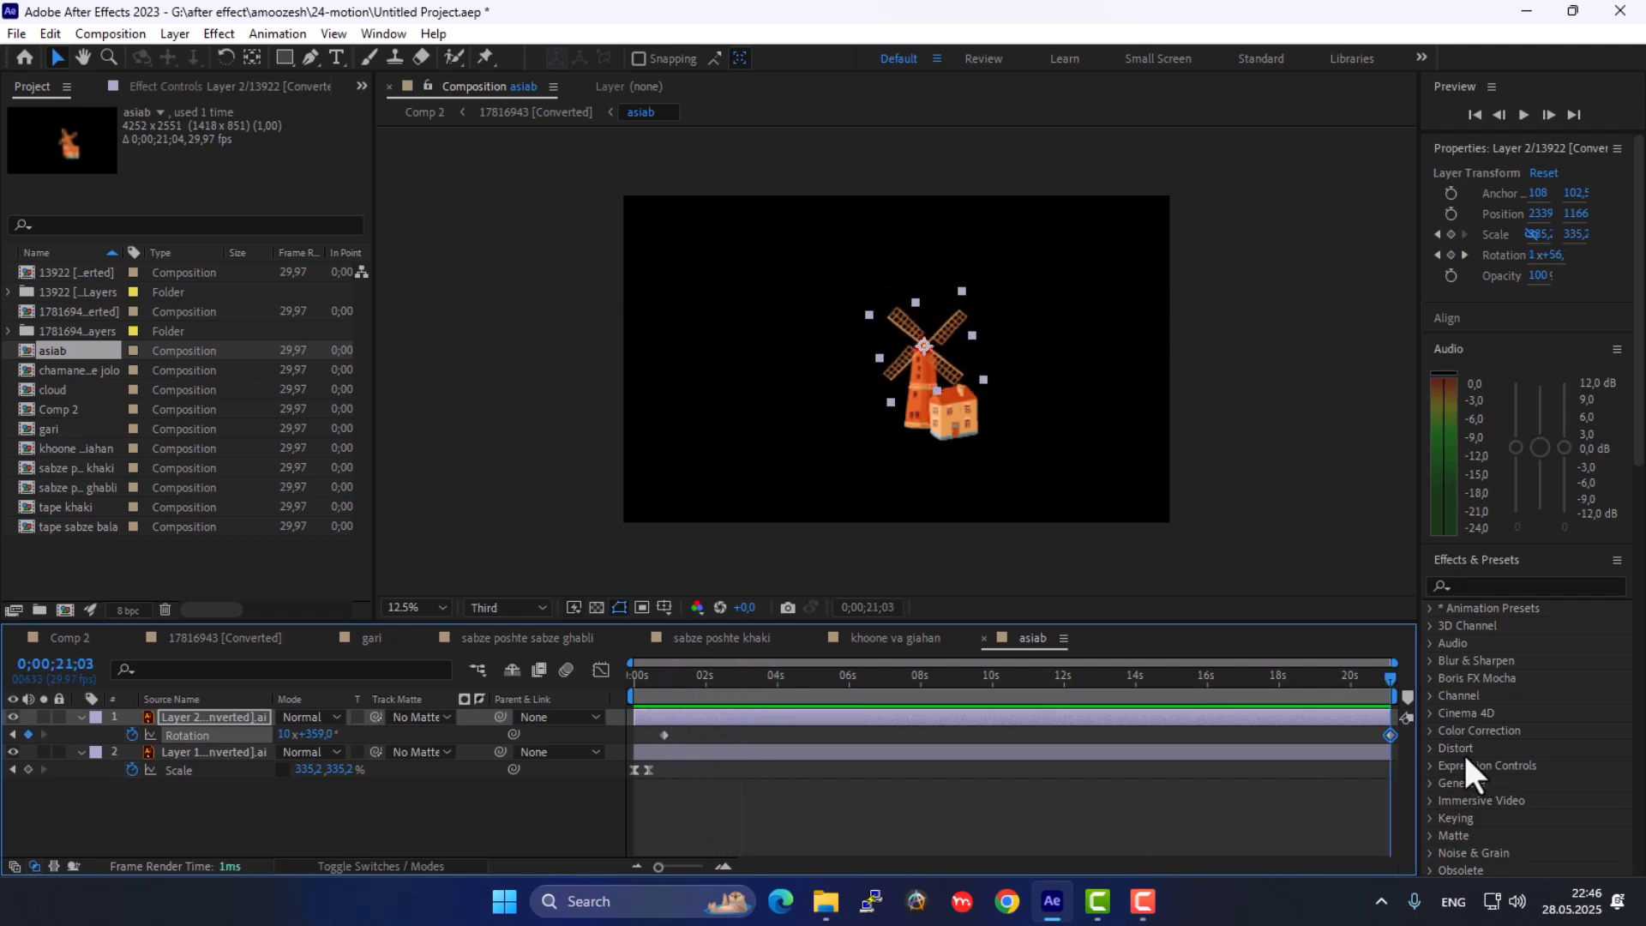
left_click(286, 734)
type("14")
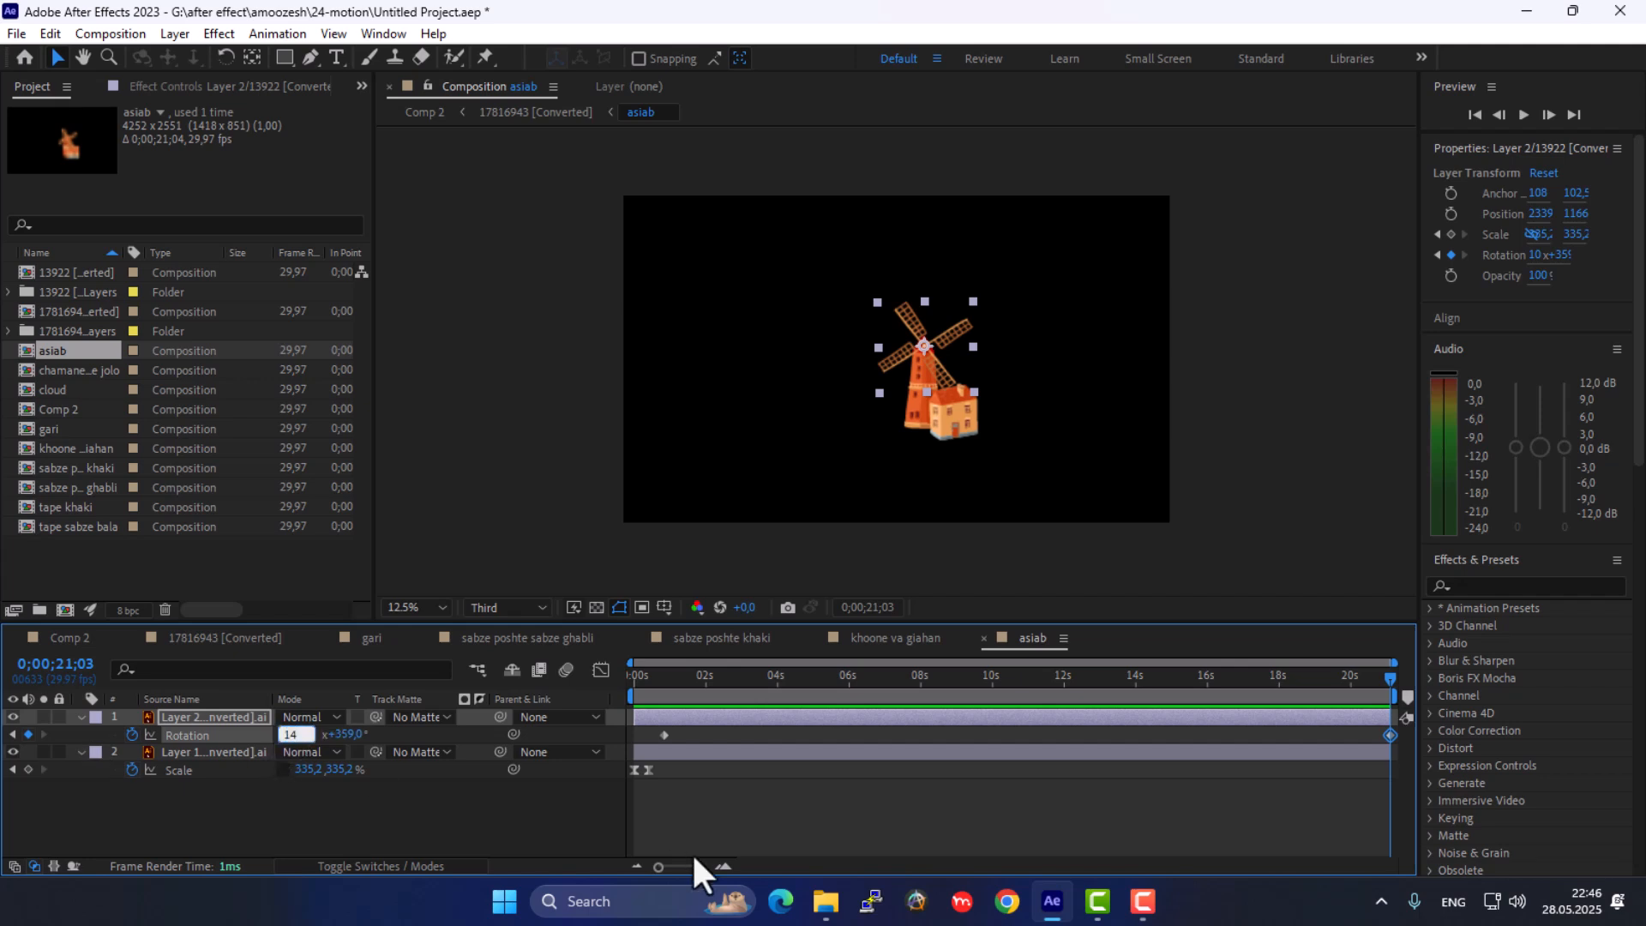
key("Return")
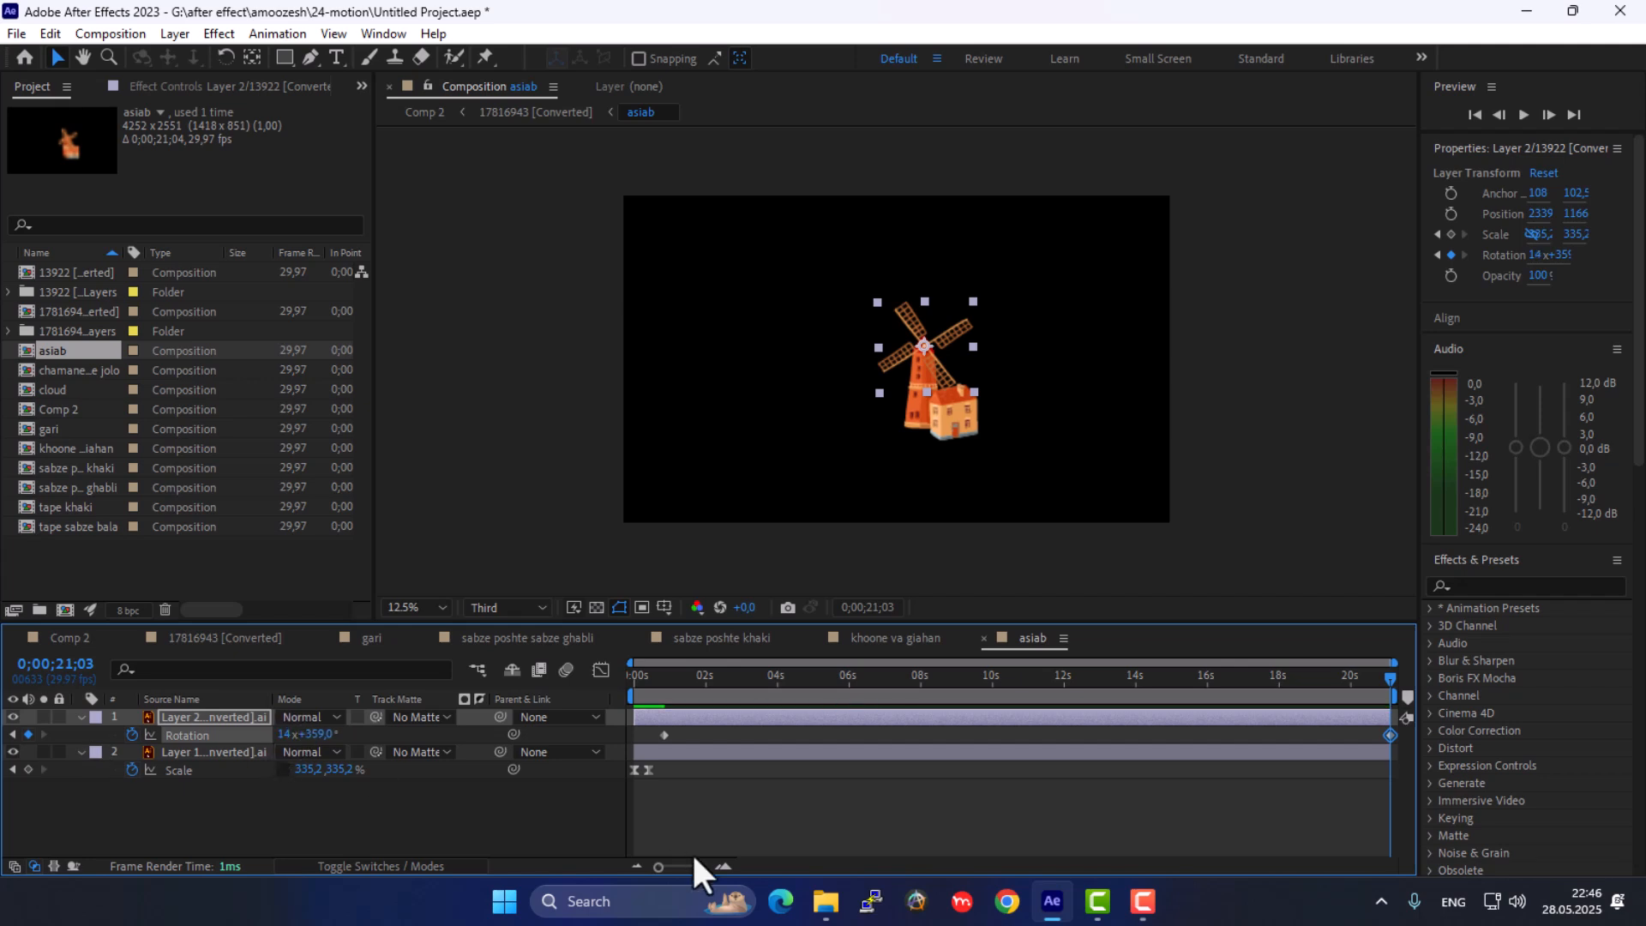
left_click(660, 677)
key("space")
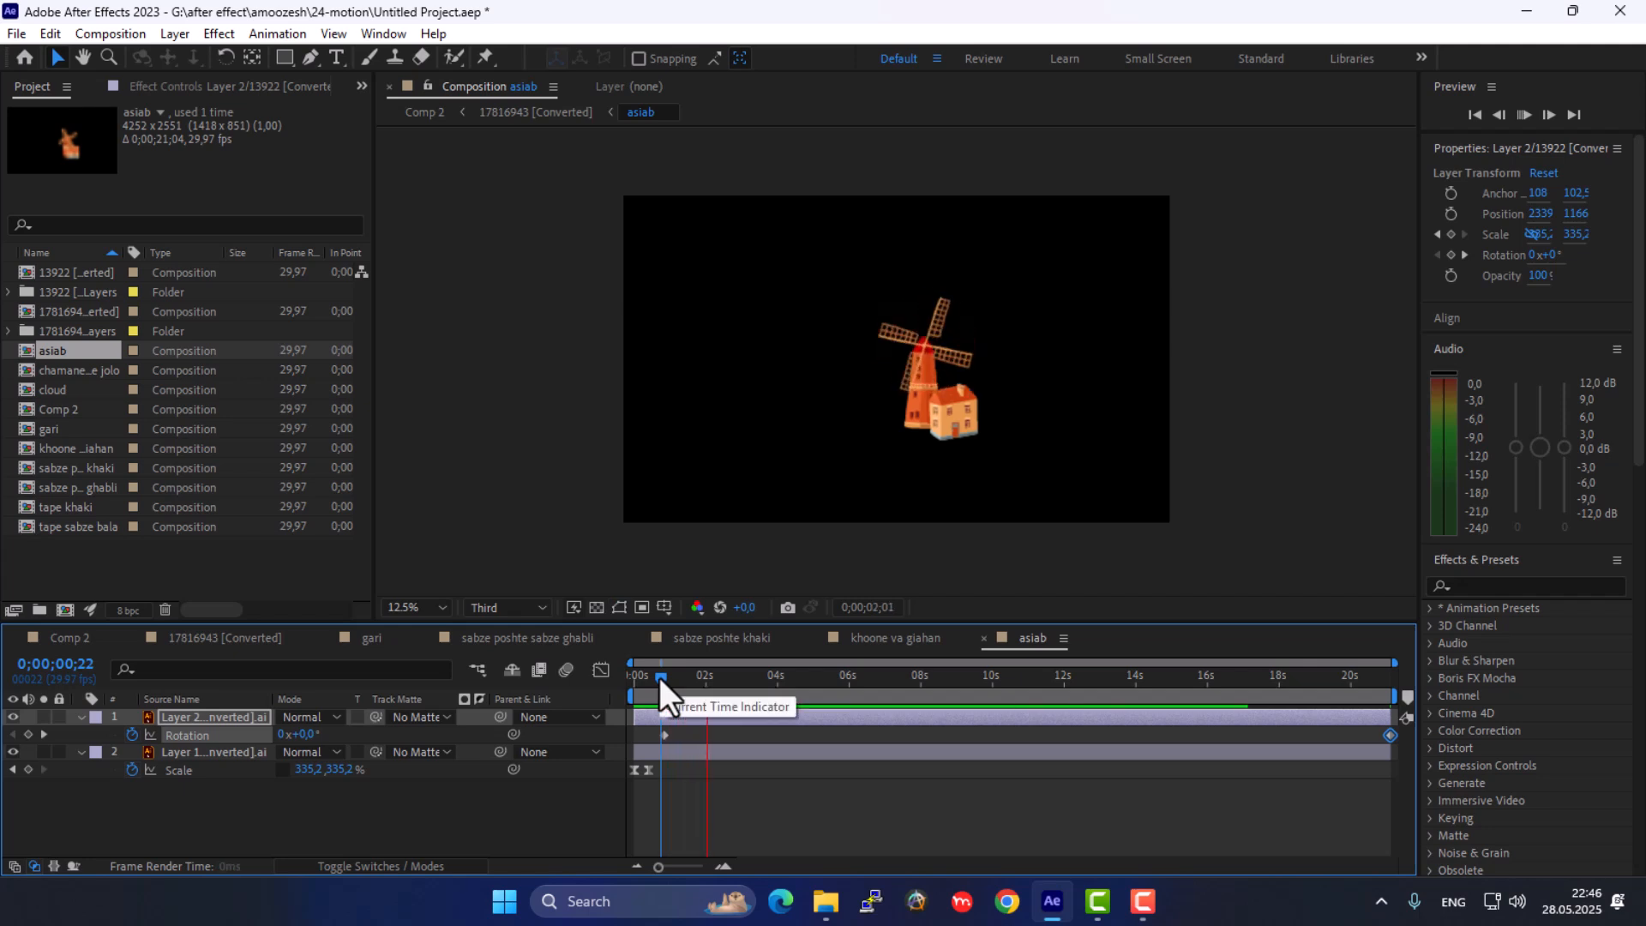
left_click_drag(652, 678, 637, 674)
key("space")
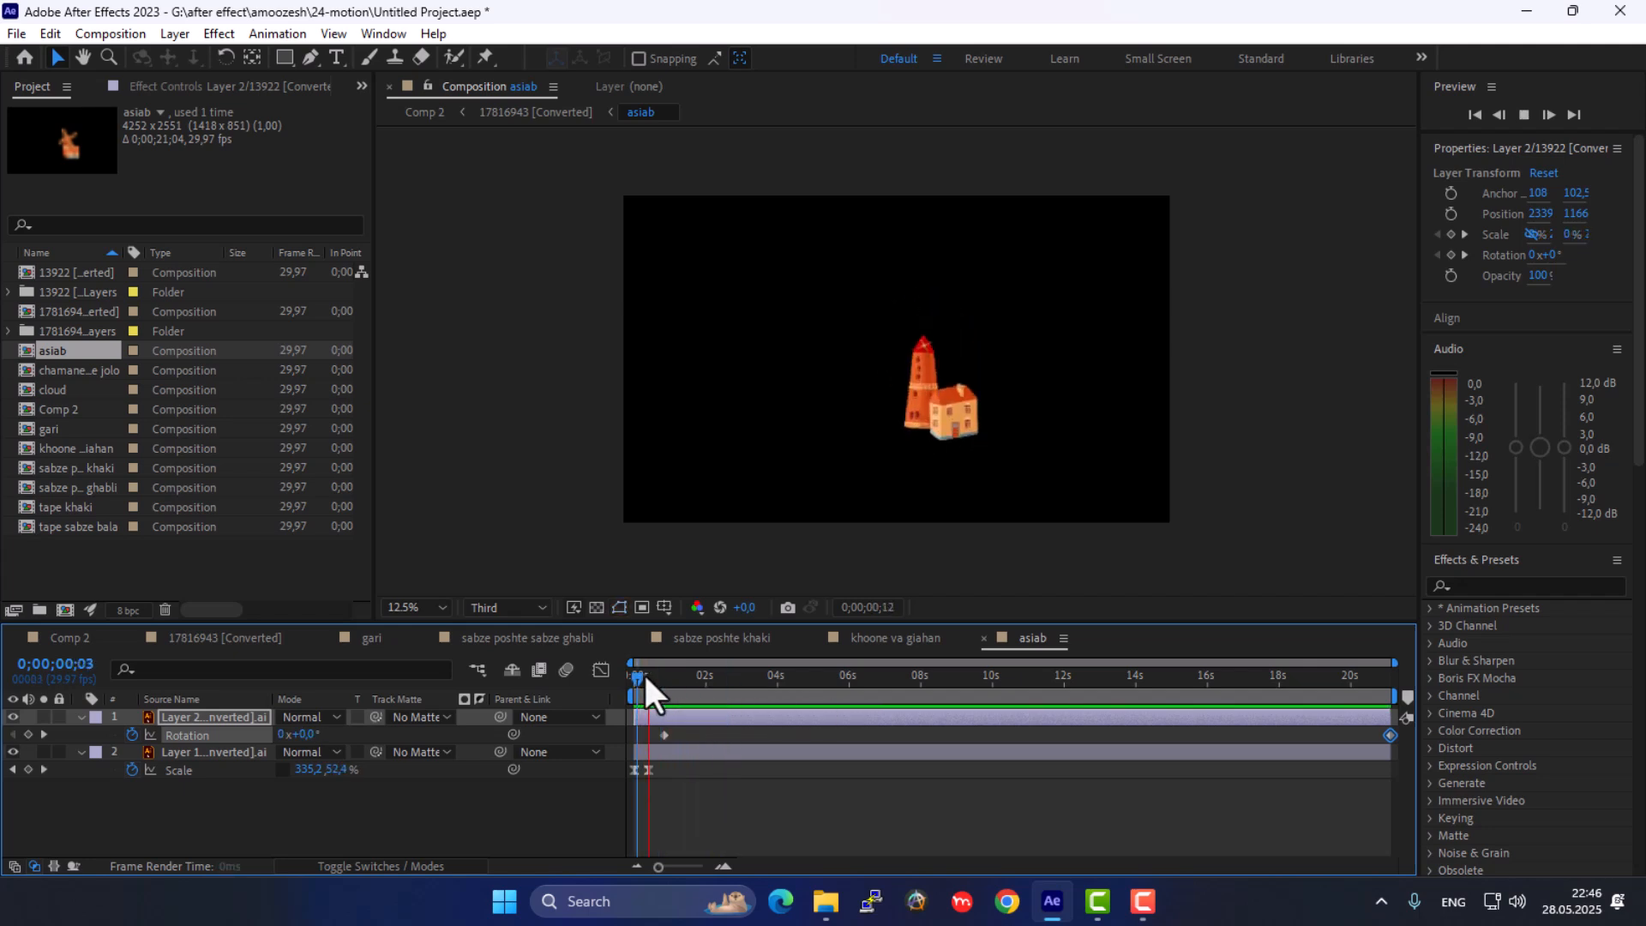
key("space")
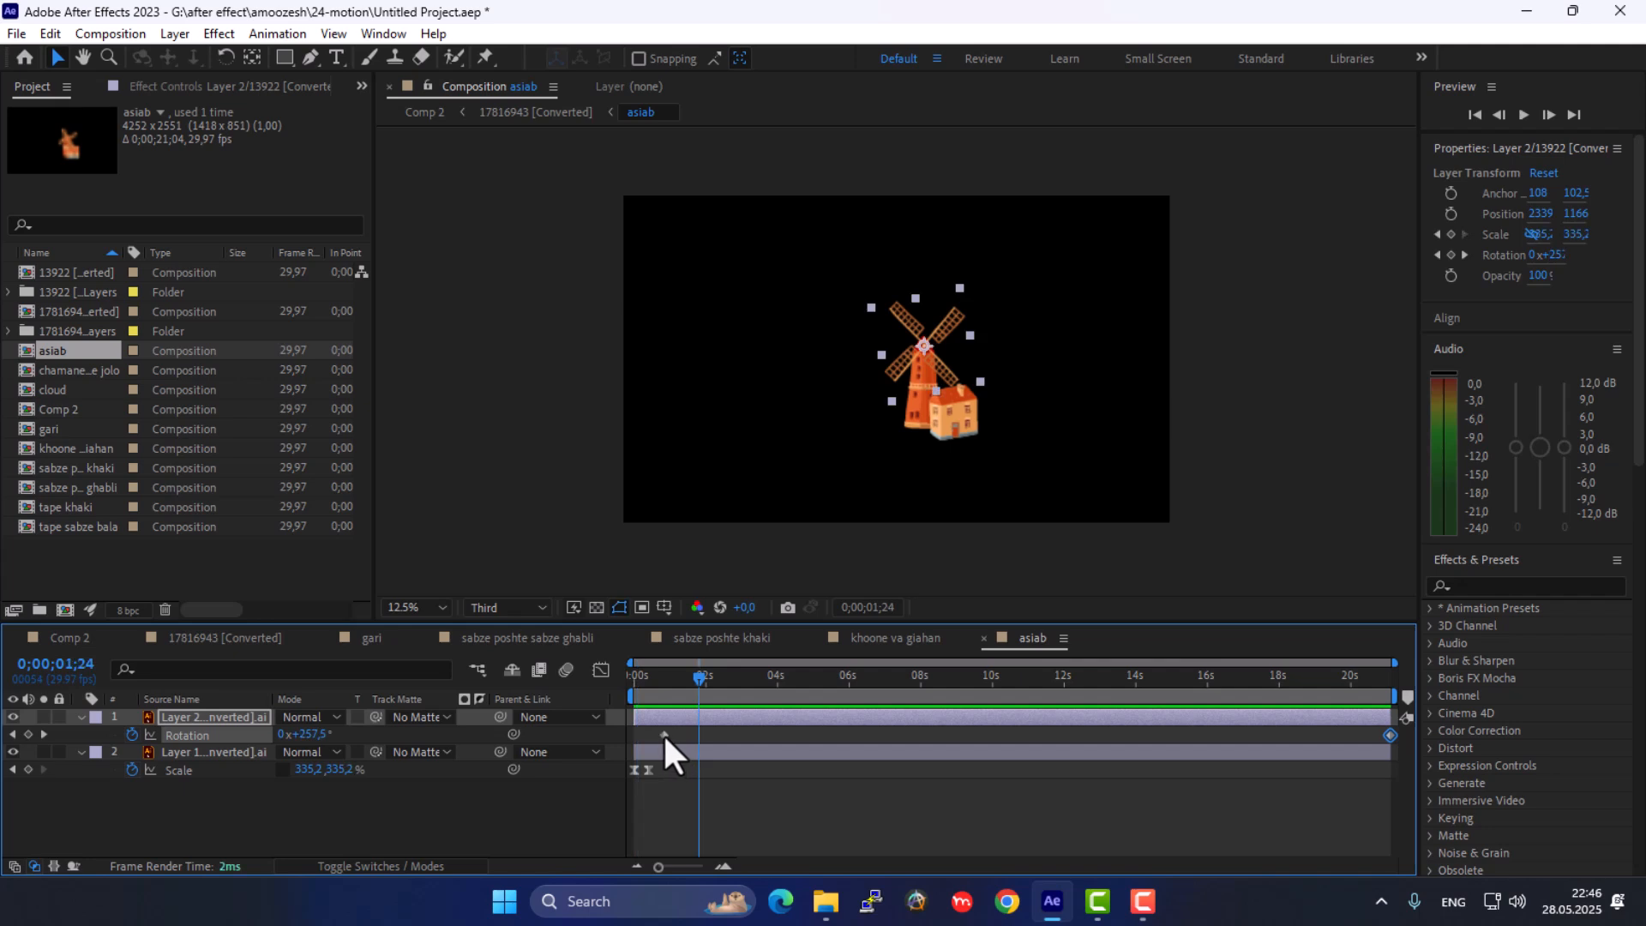
Move the blades' first Rotation keyframe earlier to about frame 17 and check how the spin overlaps with the growth
left_click_drag(662, 732, 653, 733)
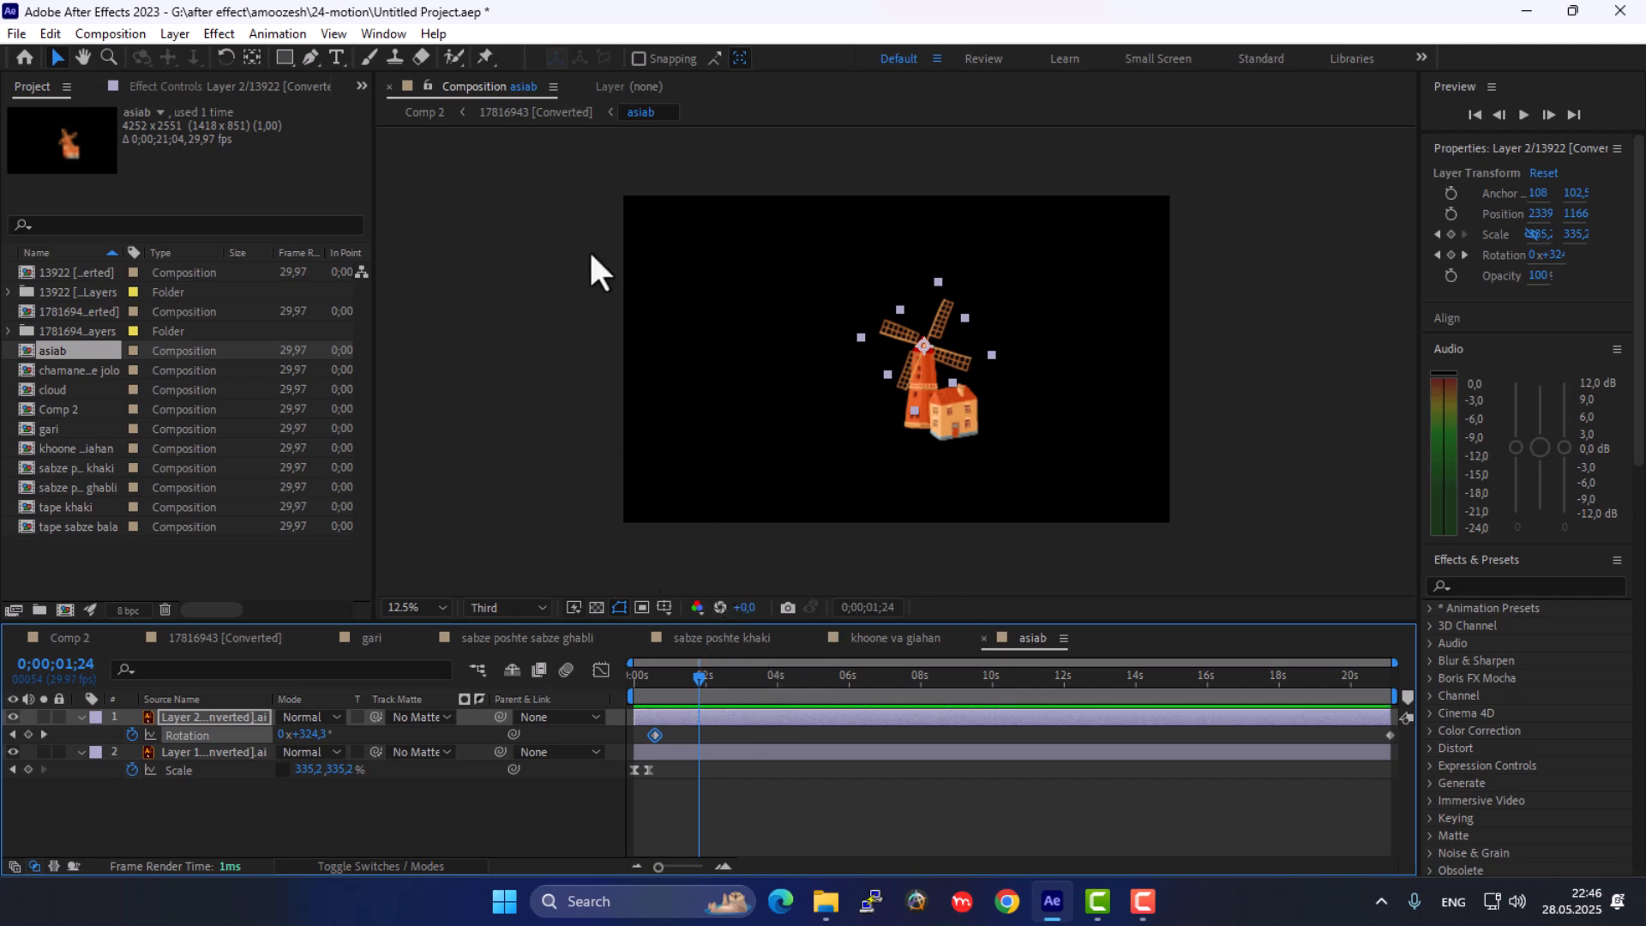
left_click_drag(653, 681, 646, 739)
key("space")
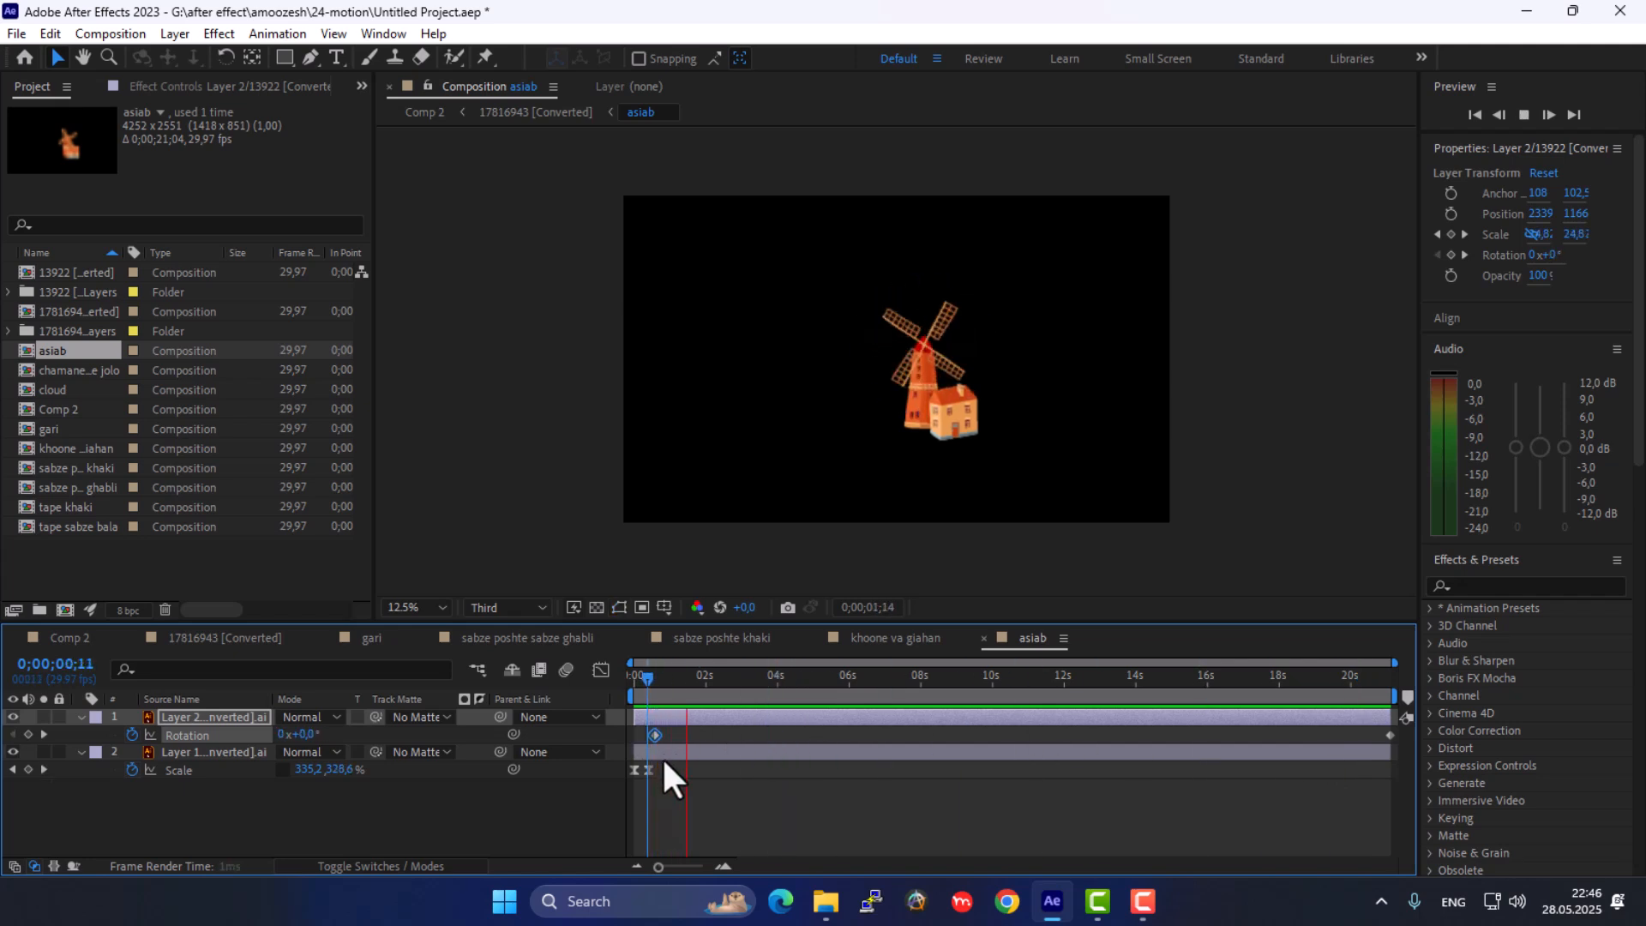
key("space")
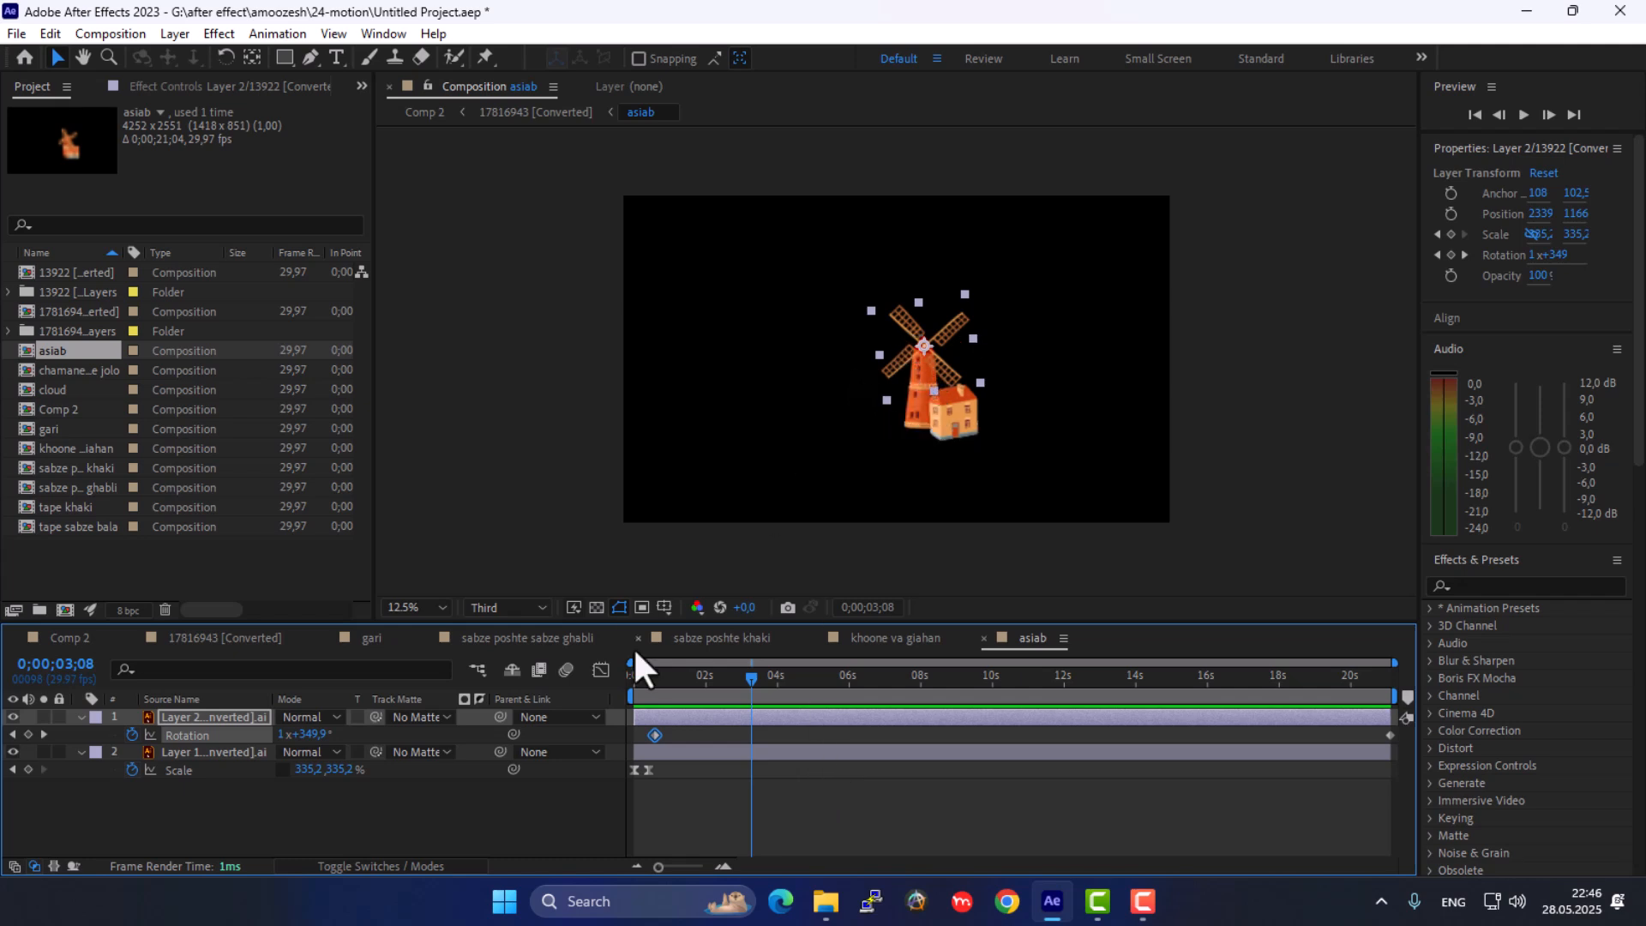
left_click_drag(674, 689, 660, 723)
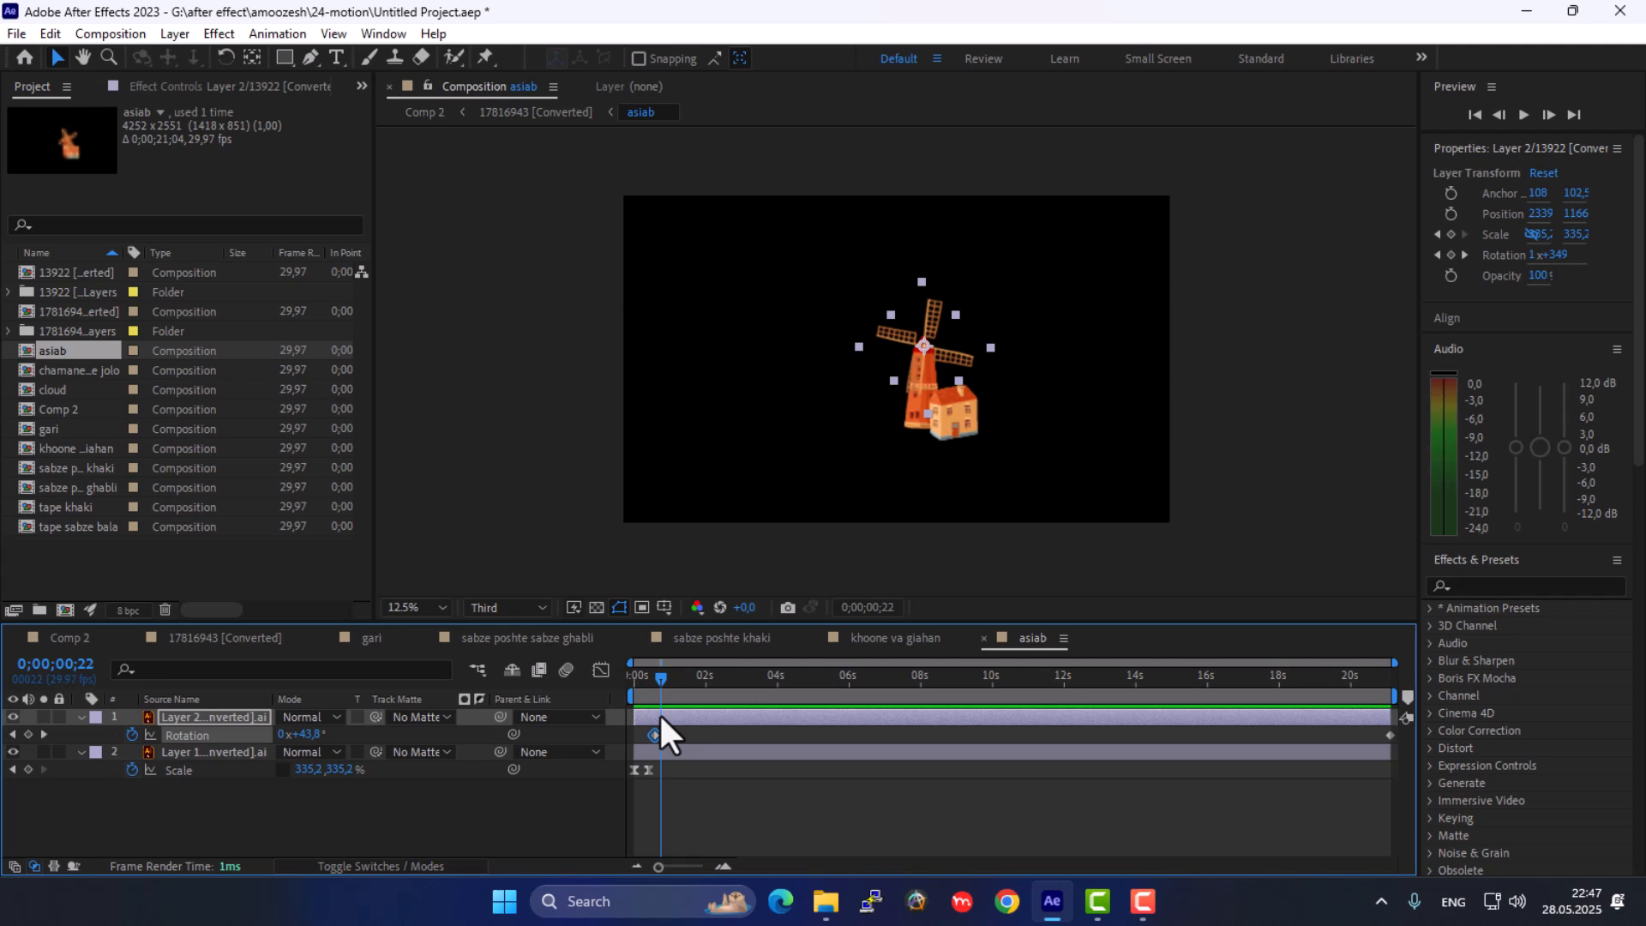
key("j")
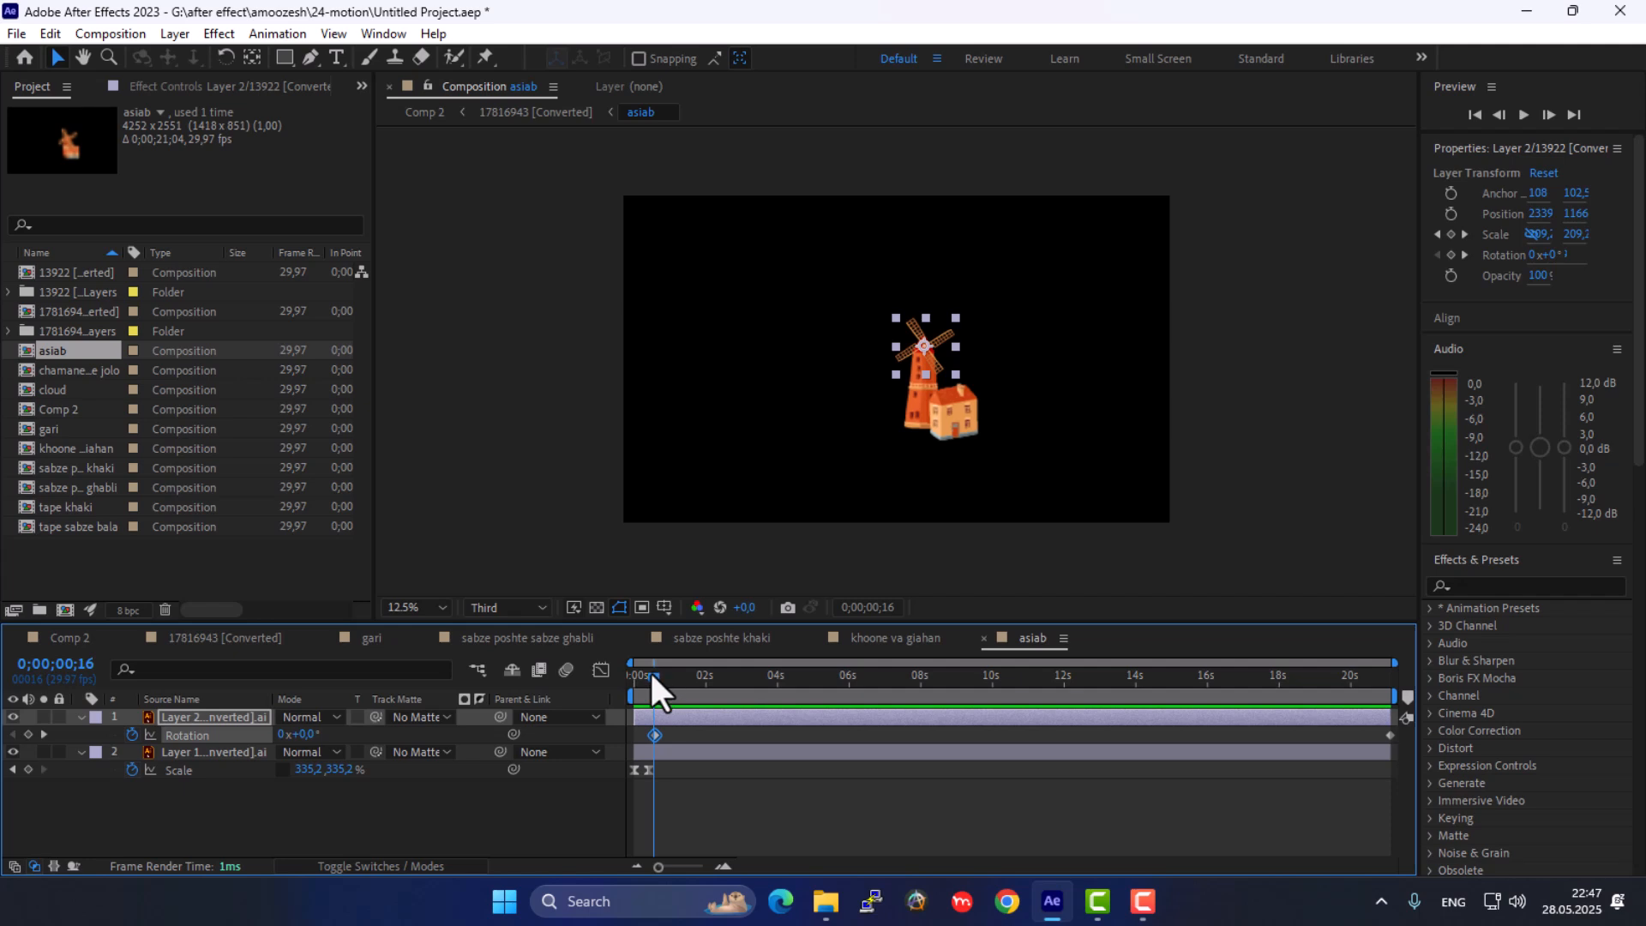
Check the blade spin in asiab, switch to the 17816943 [Converted] composition and preview the windmill in the full scene
left_click_drag(651, 673, 710, 690)
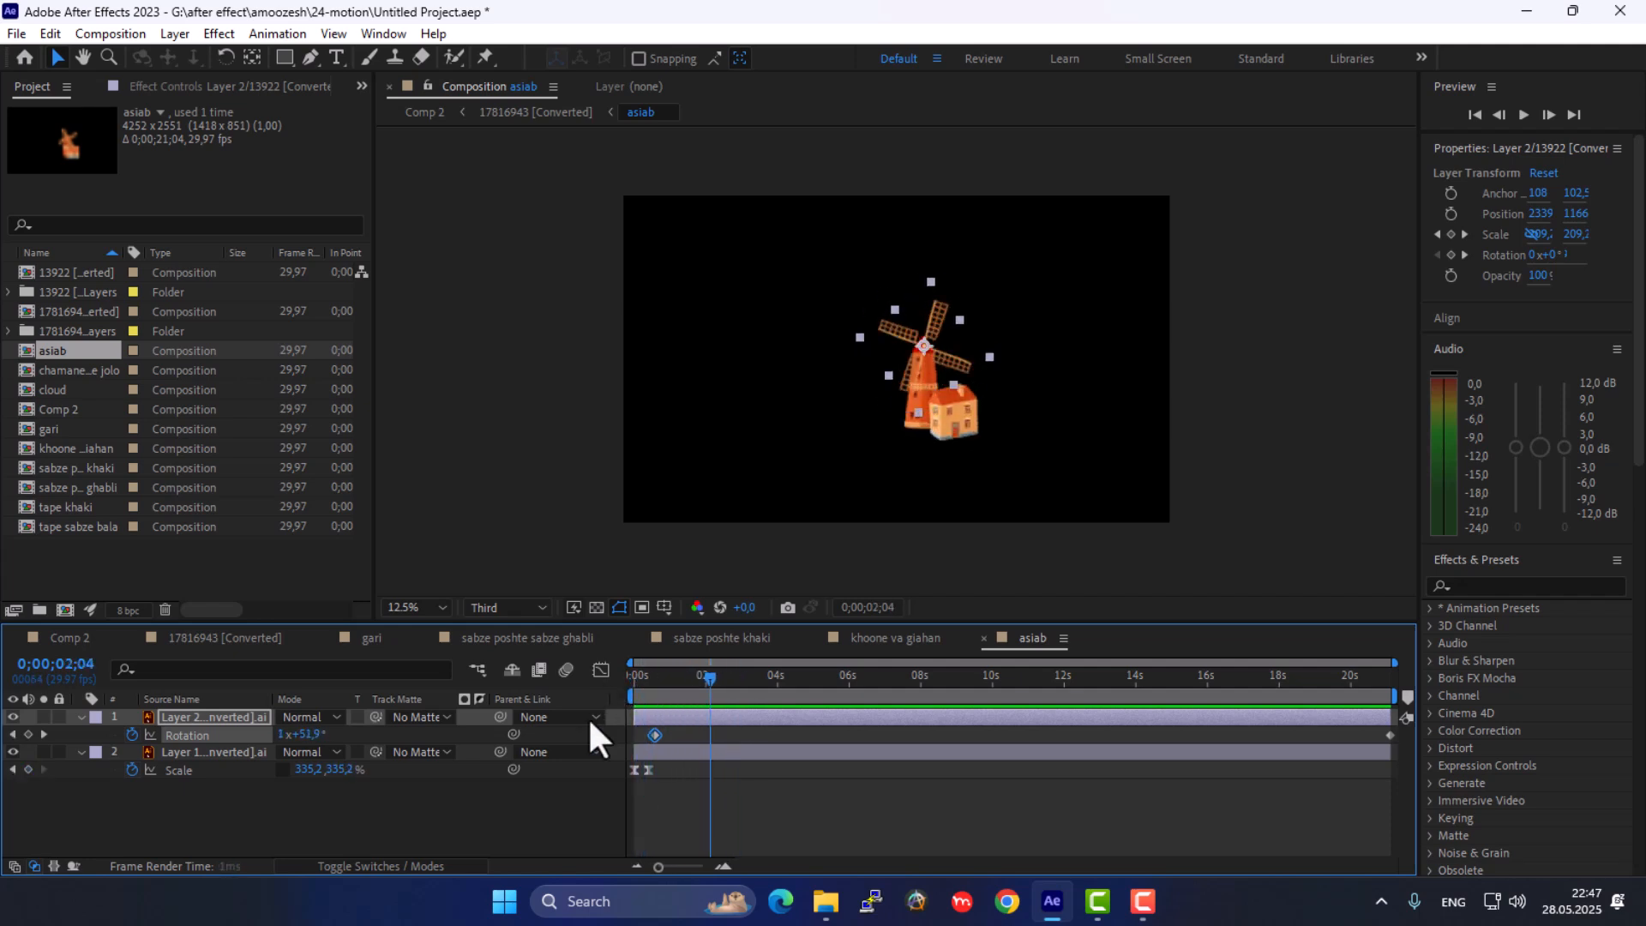
key("Home")
left_click(219, 638)
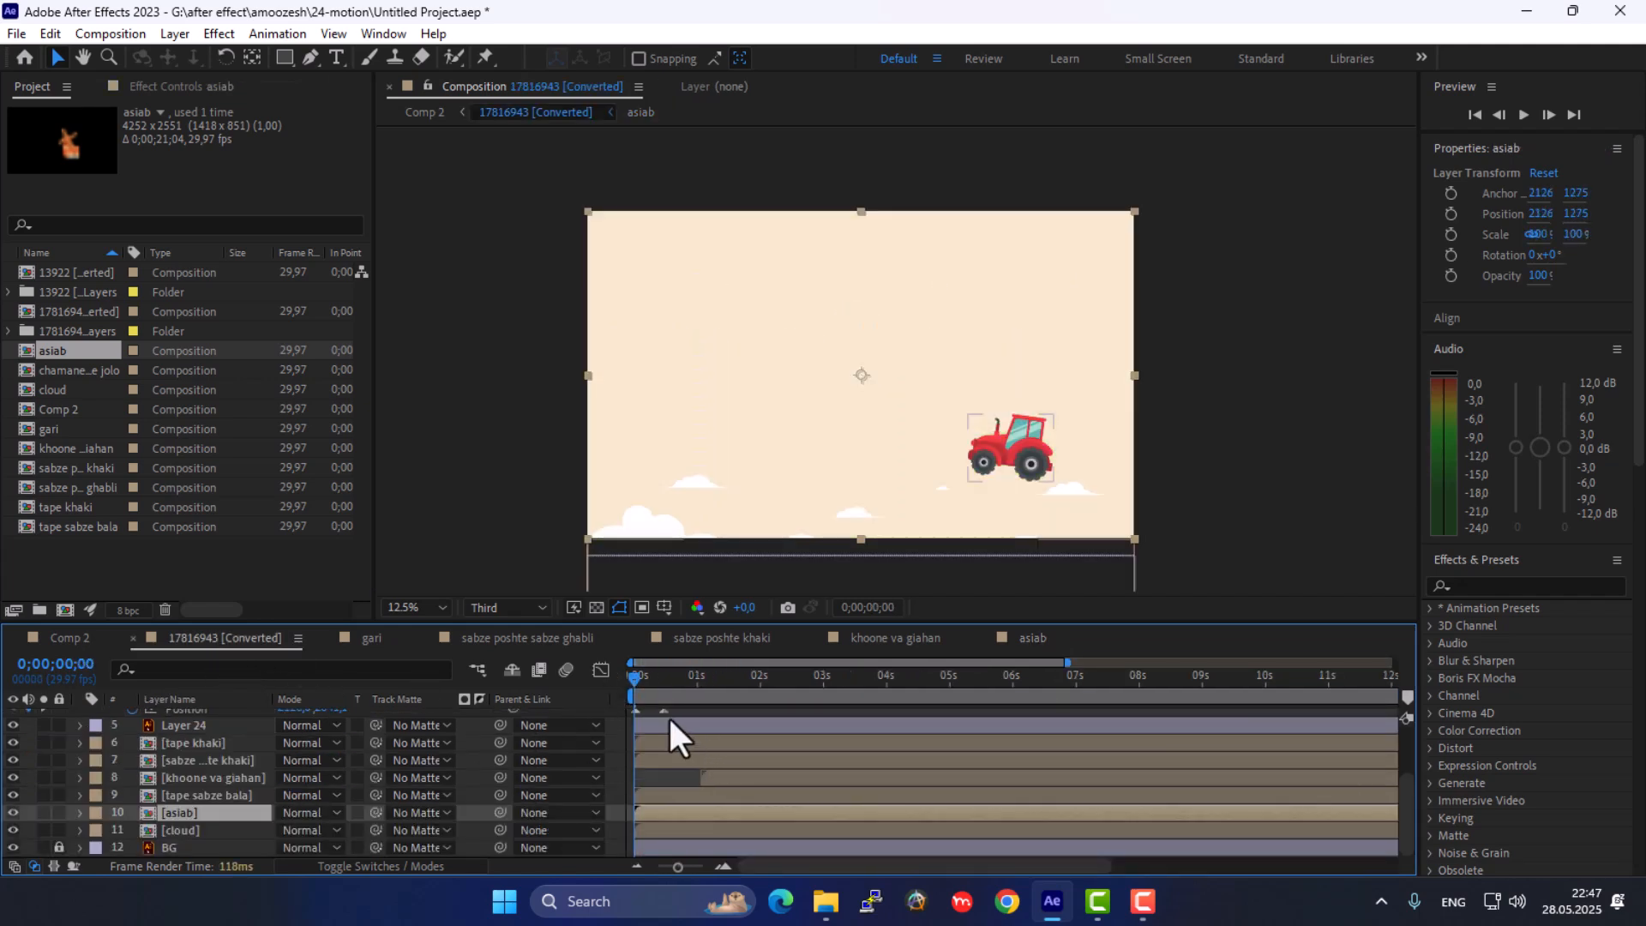
key("space")
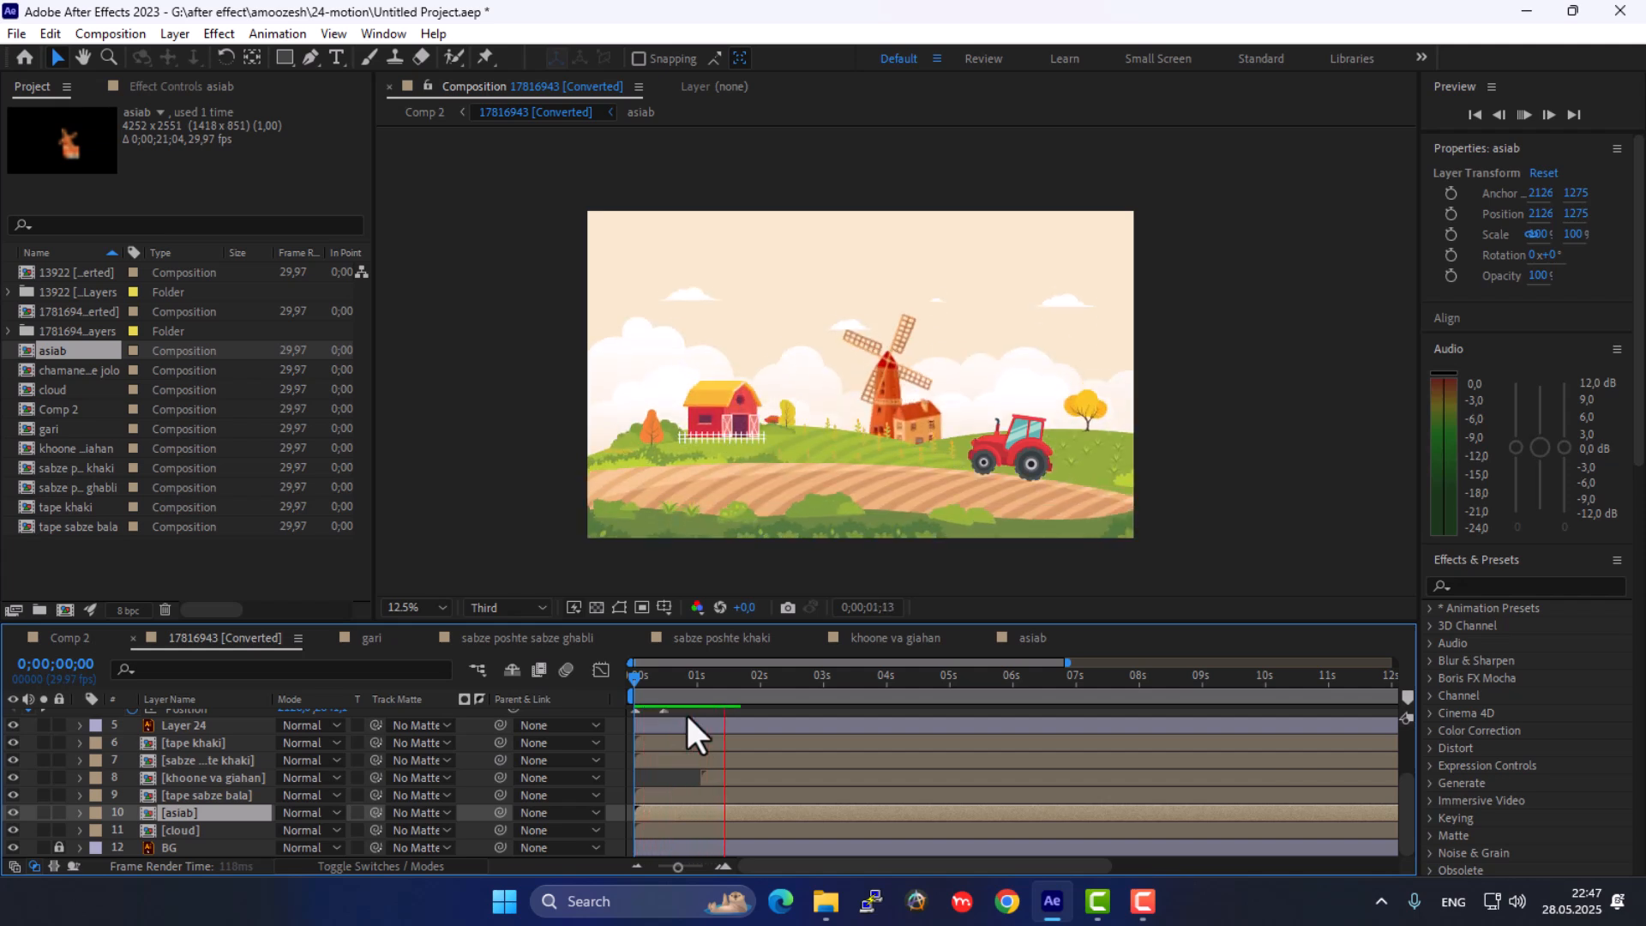
key("space")
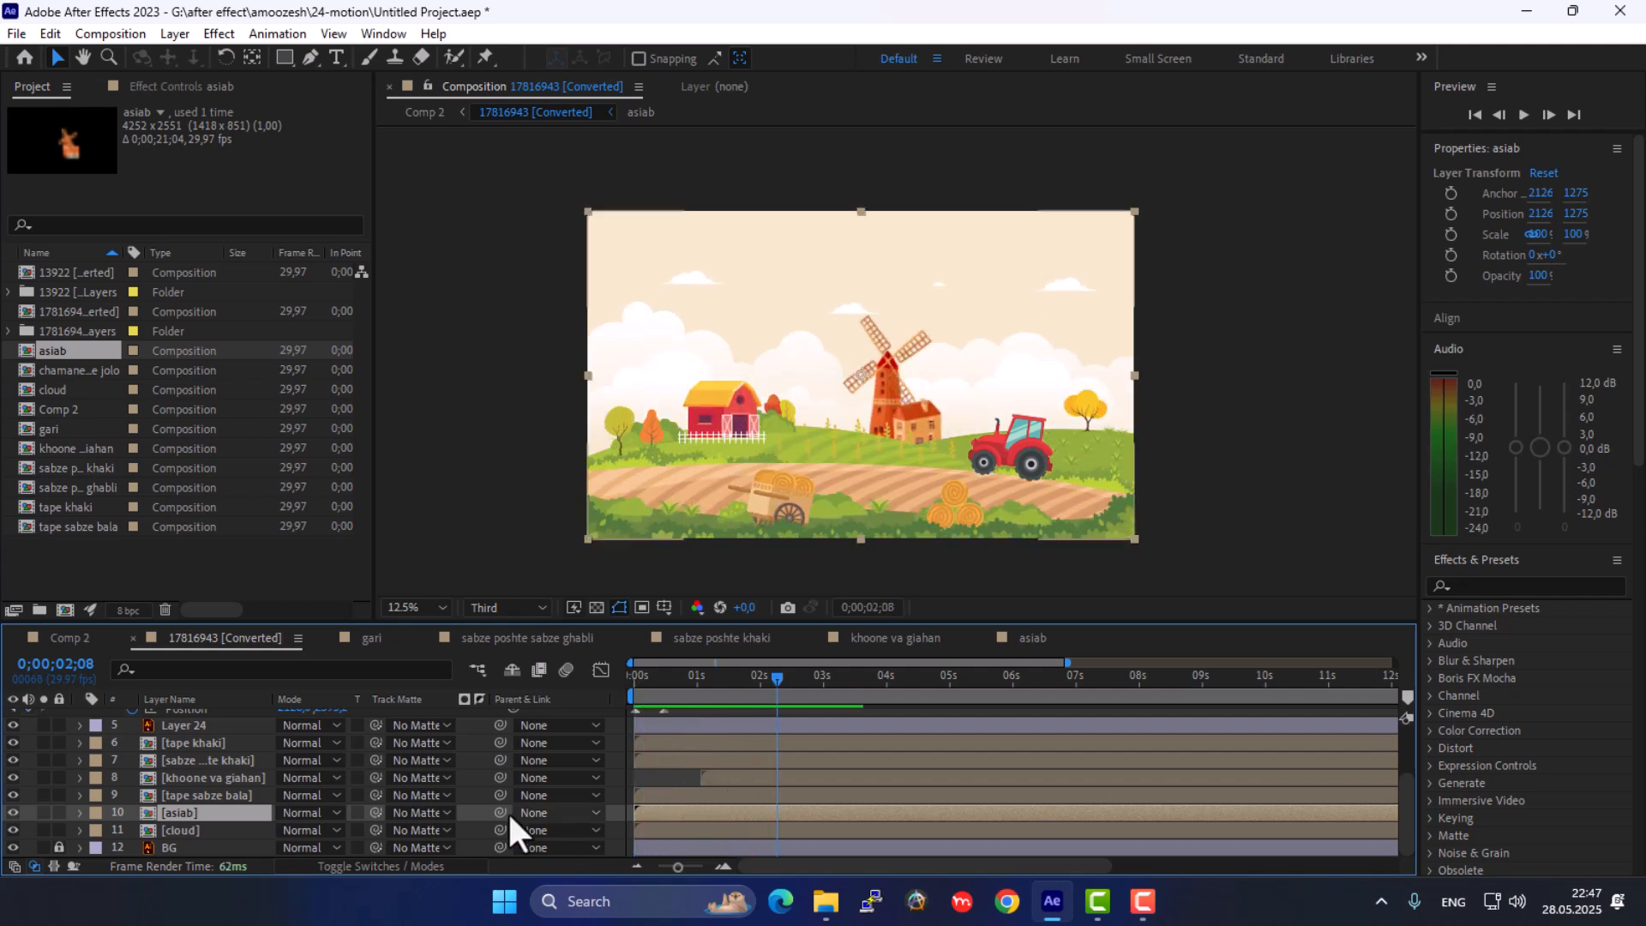
Delay the asiab layer to start slightly after 1 second, just after khoone va giahan, and scrub through the windmill's growth
left_click_drag(660, 811, 698, 811)
left_click_drag(656, 677, 692, 682)
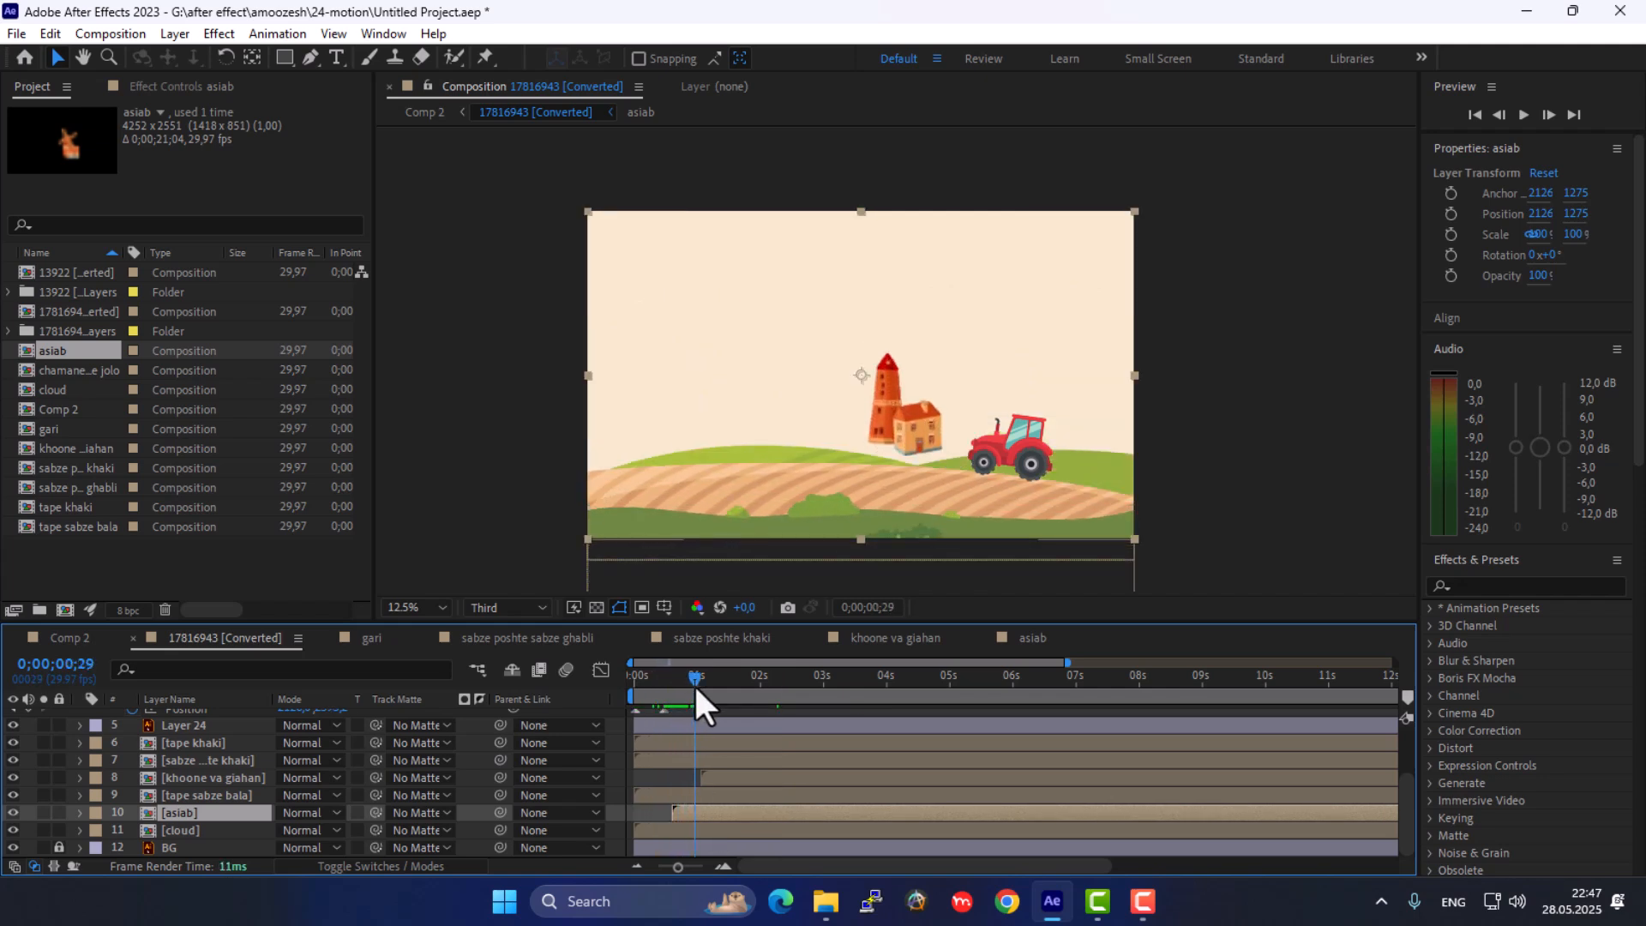
left_click_drag(733, 812, 764, 813)
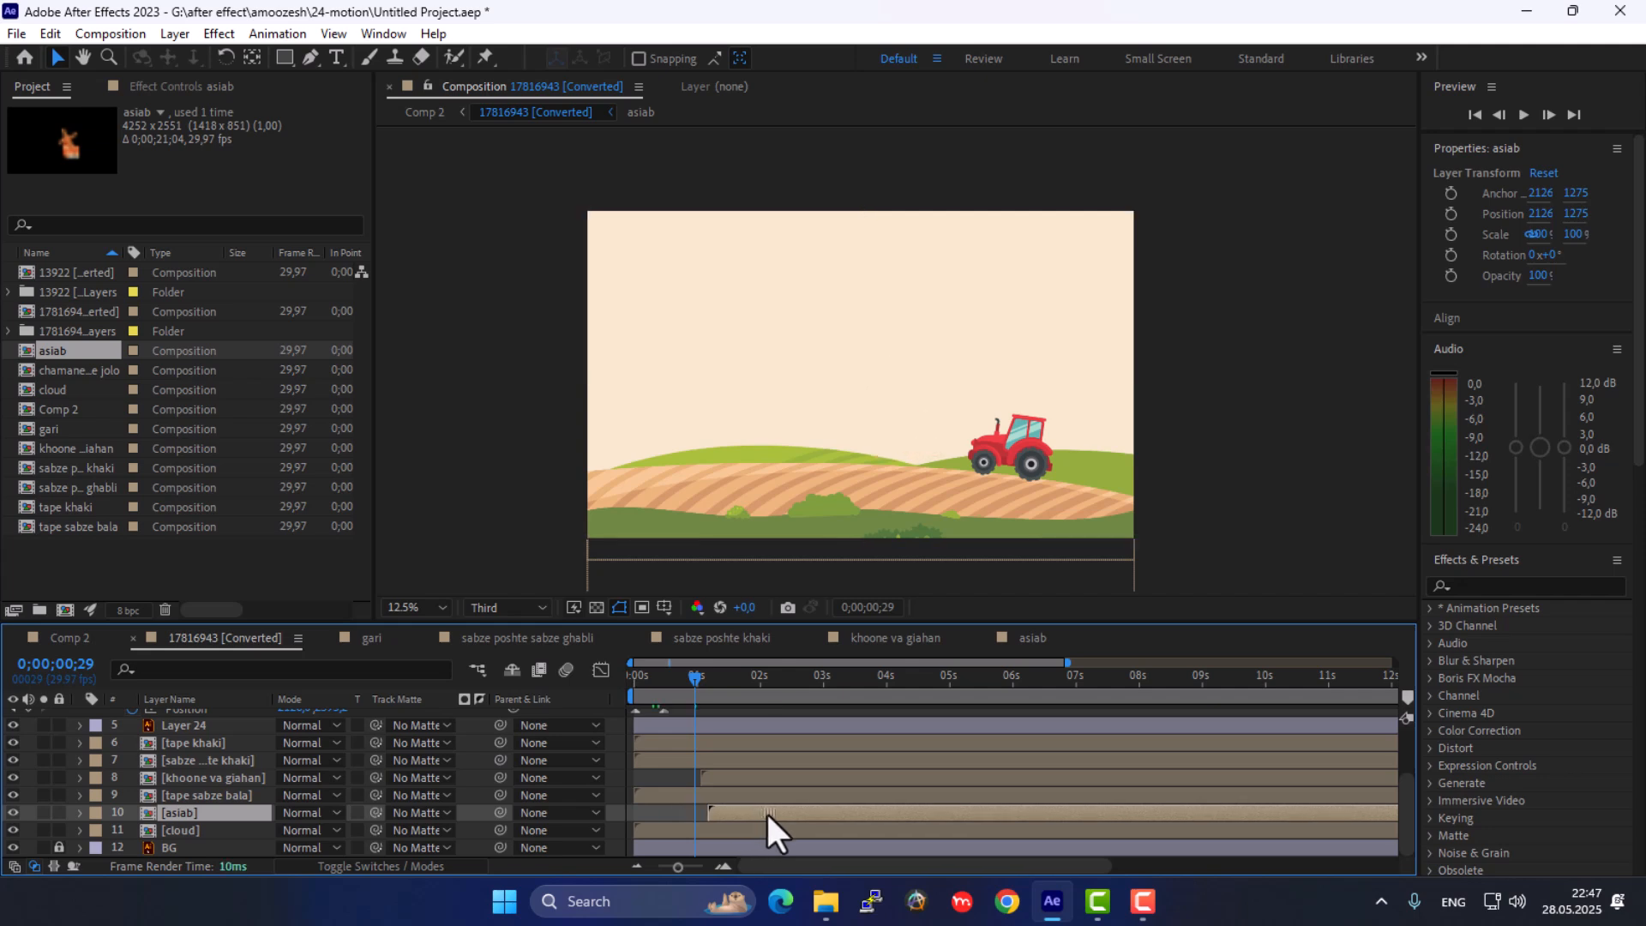
left_click(705, 677)
left_click_drag(707, 677, 764, 683)
Preview the farm scene from the first frame to check the timing of the delayed windmill against the other elements
key("Home")
key("space")
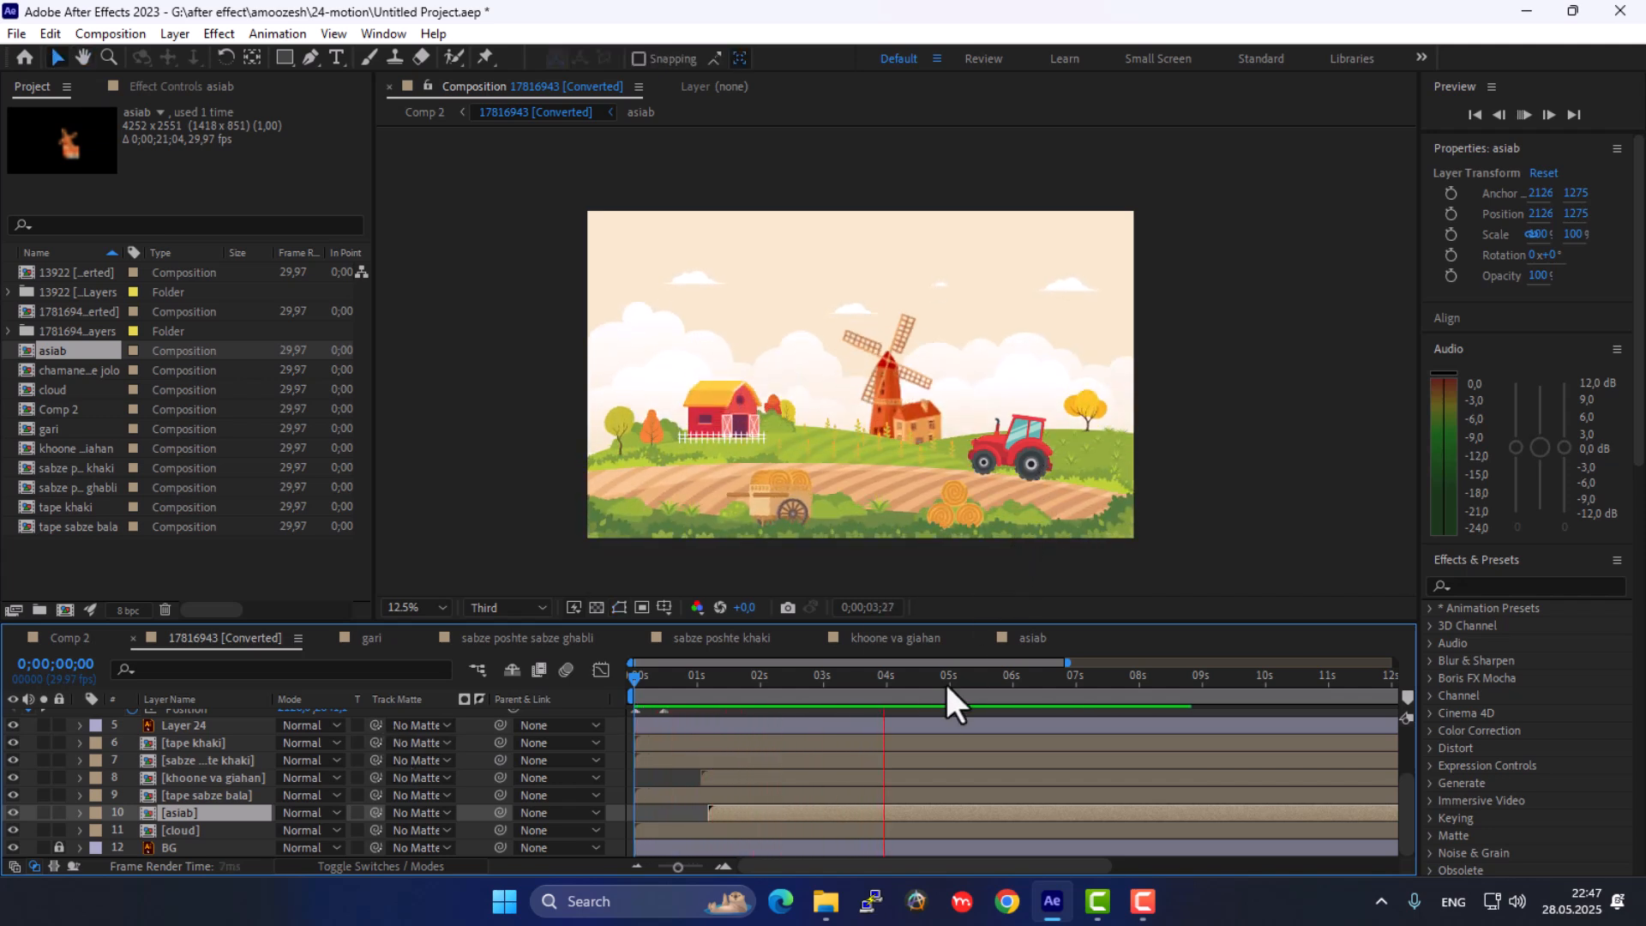
key("space")
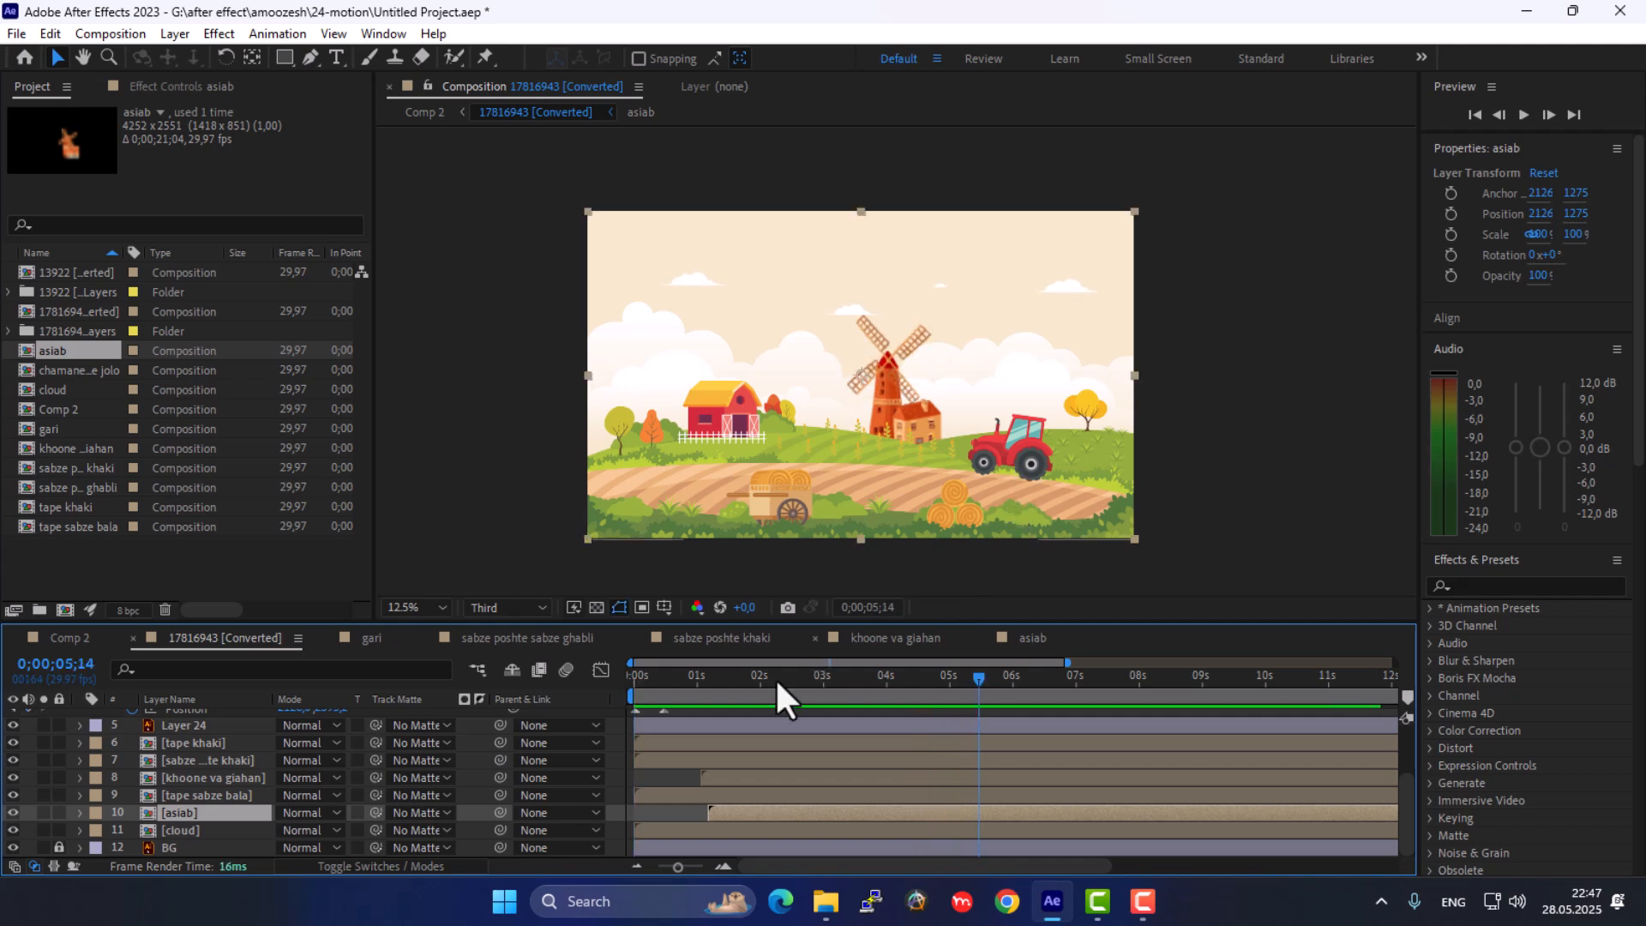
left_click(697, 682)
key("Home")
key("space")
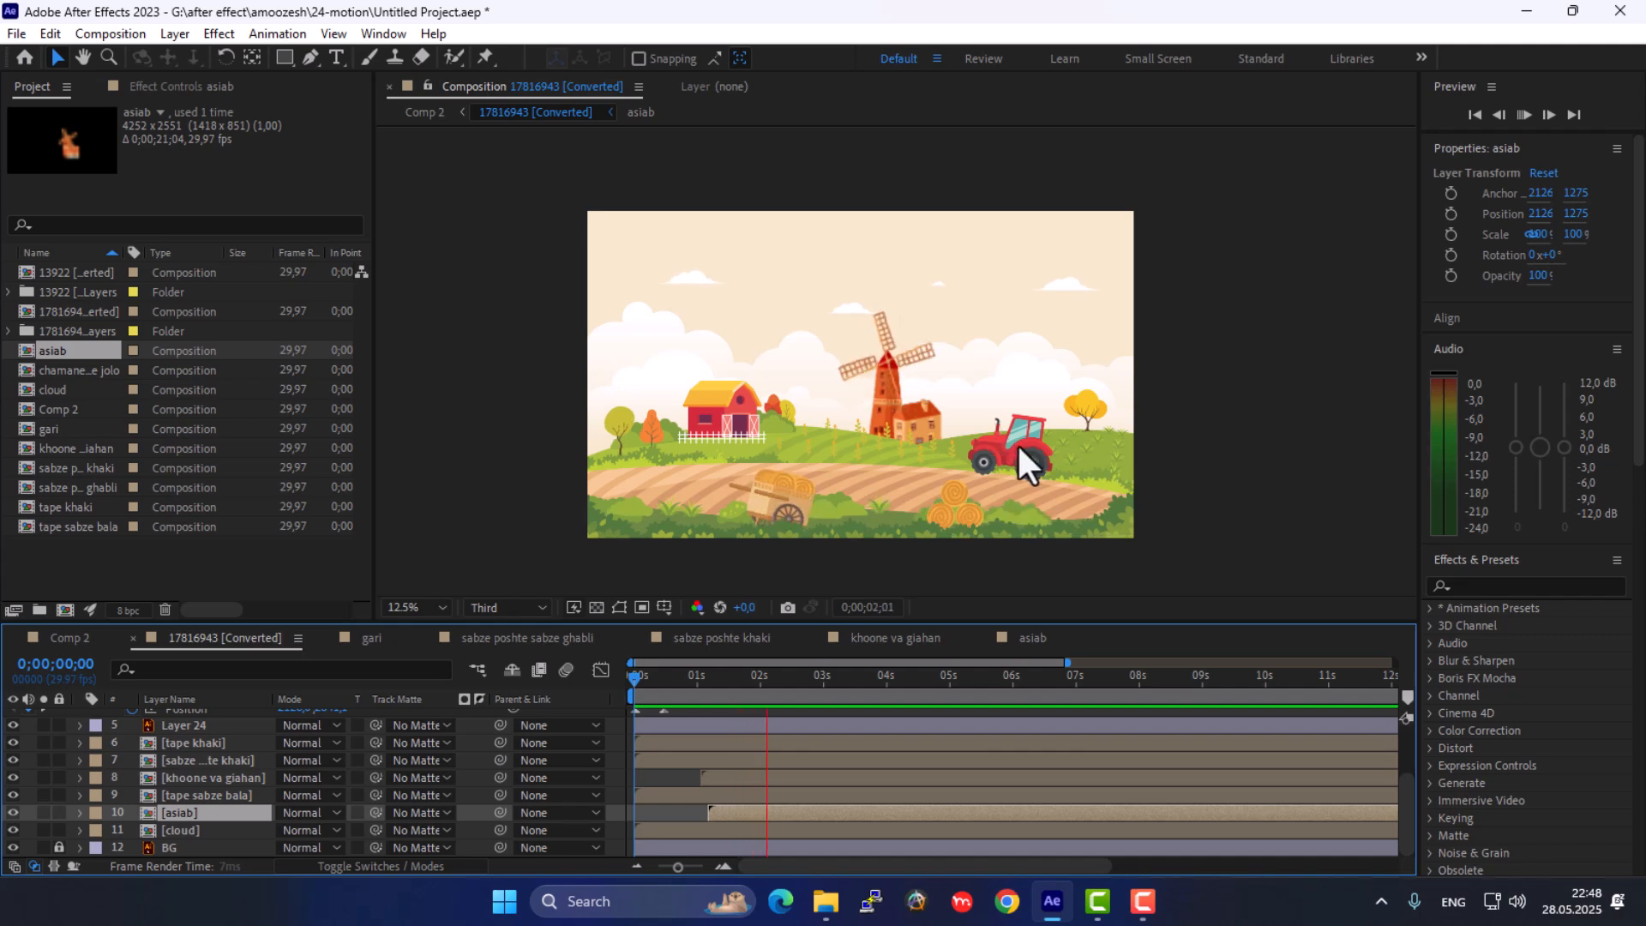
key("space")
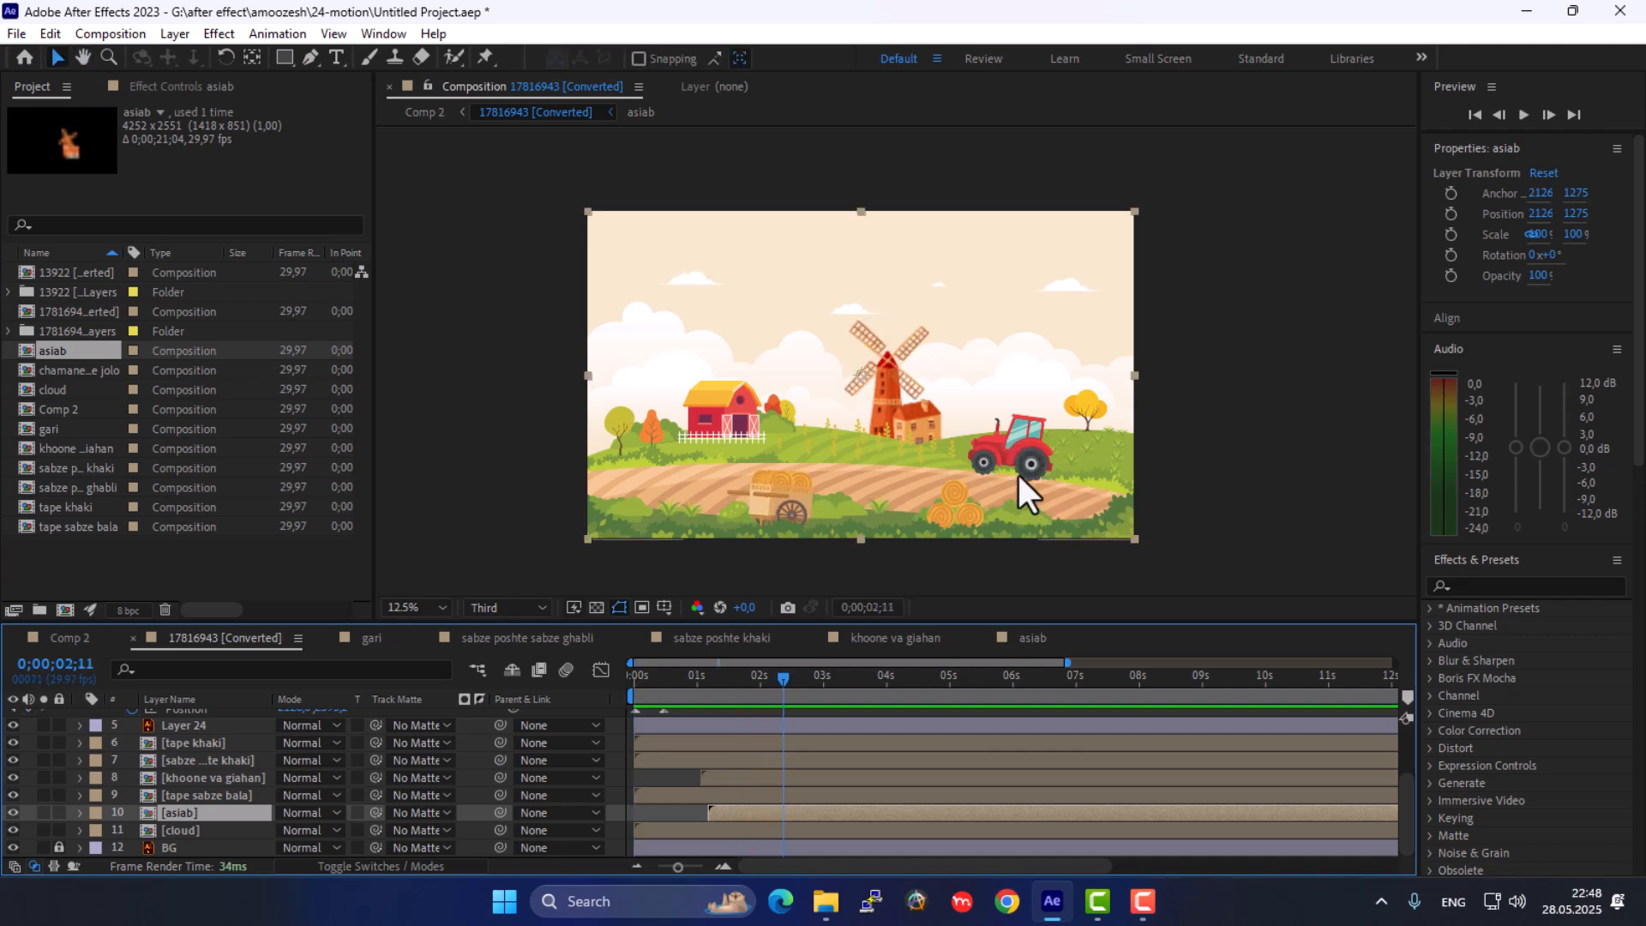